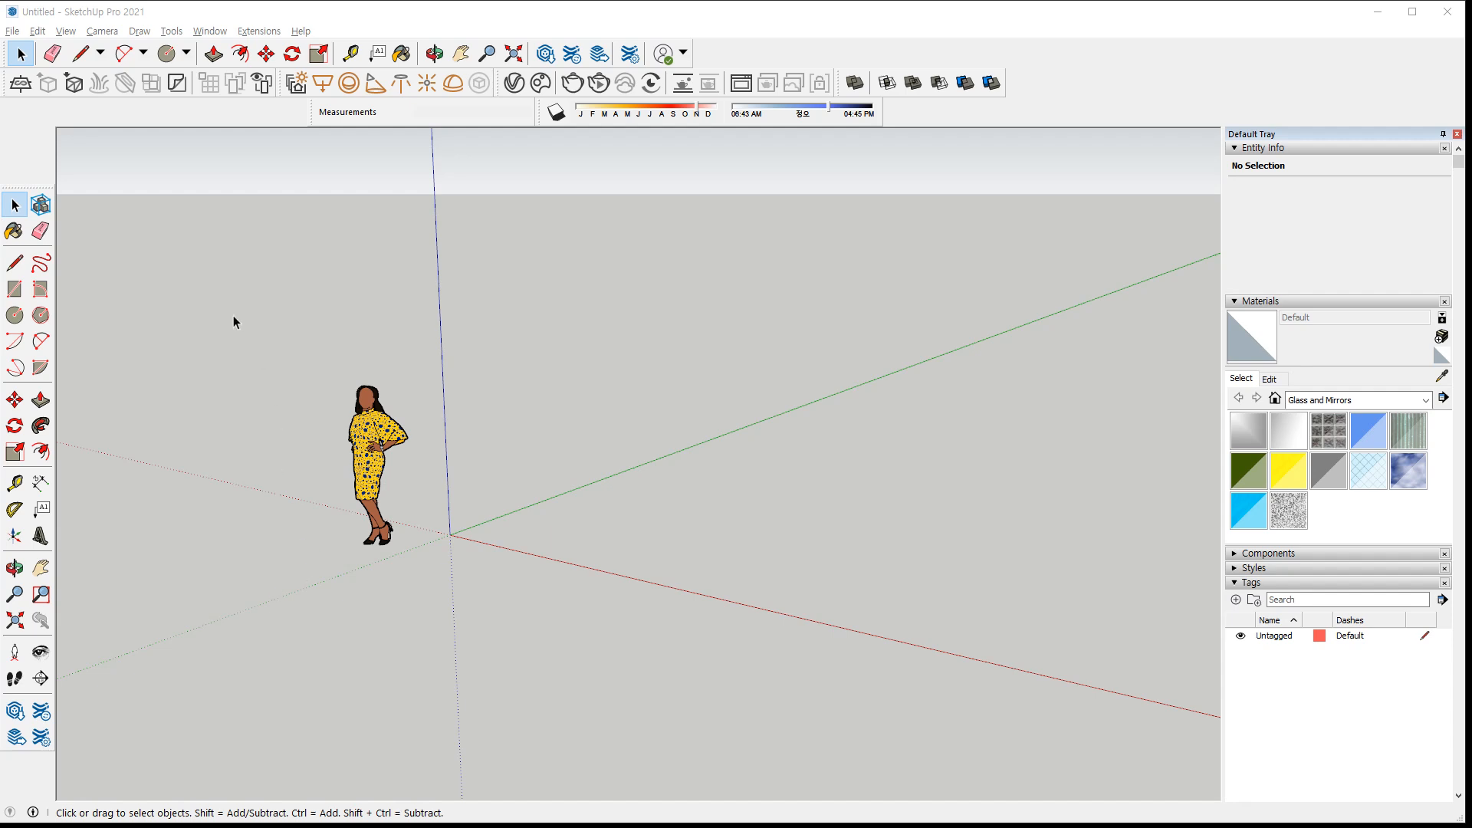
left_click(13, 31)
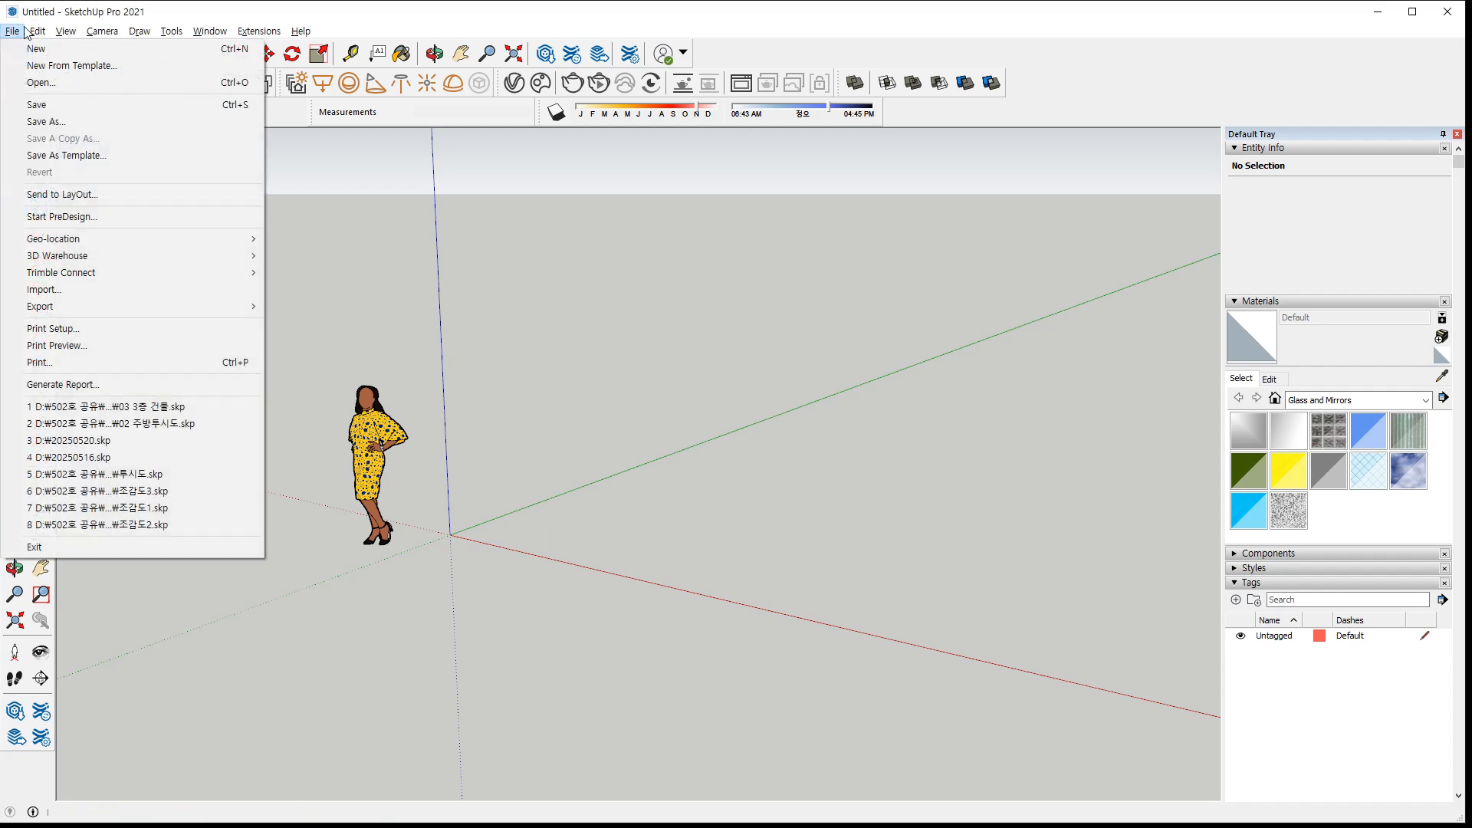
mouse_move(36, 34)
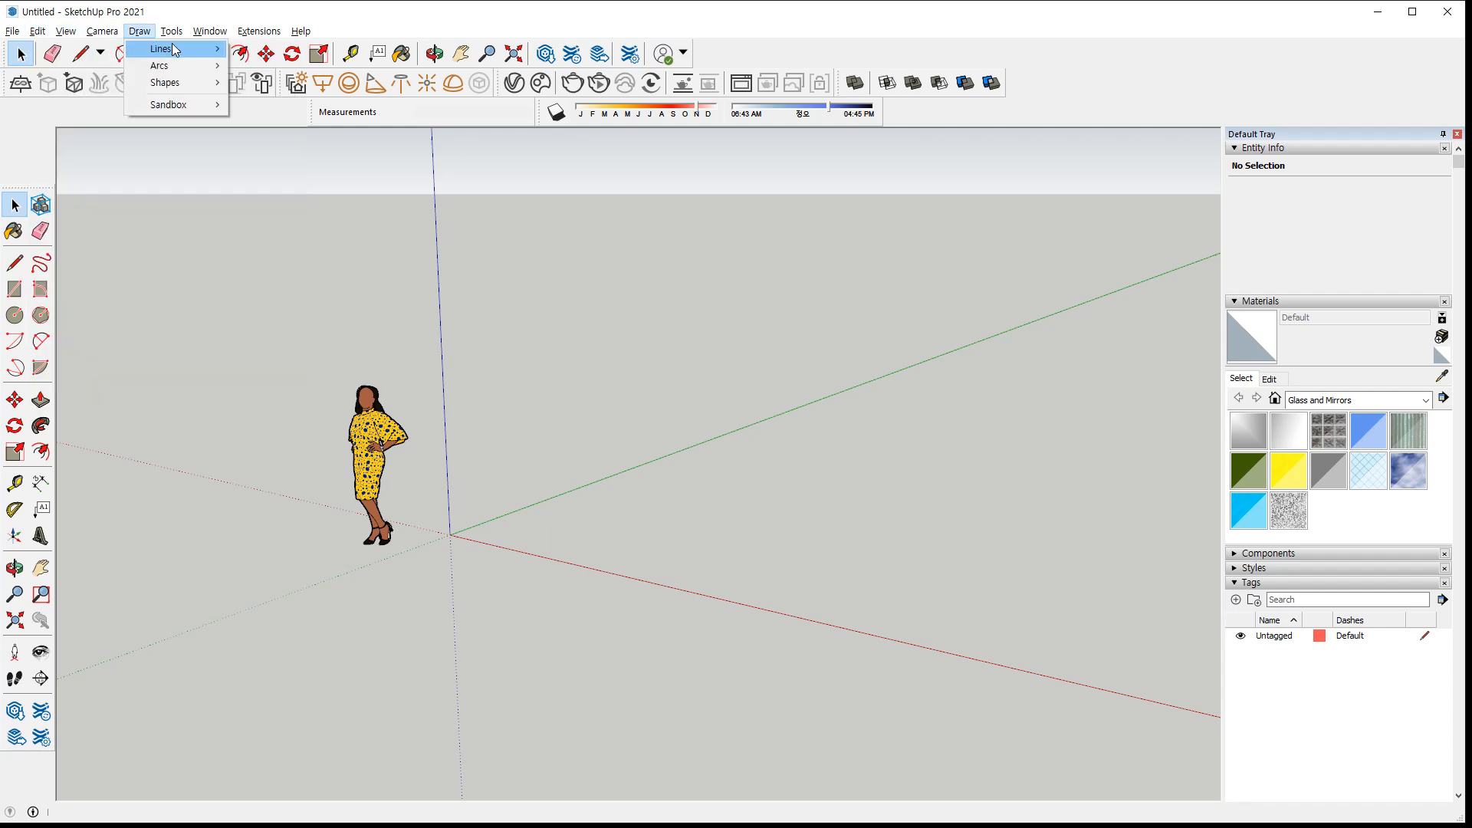
mouse_move(225, 28)
left_click(327, 27)
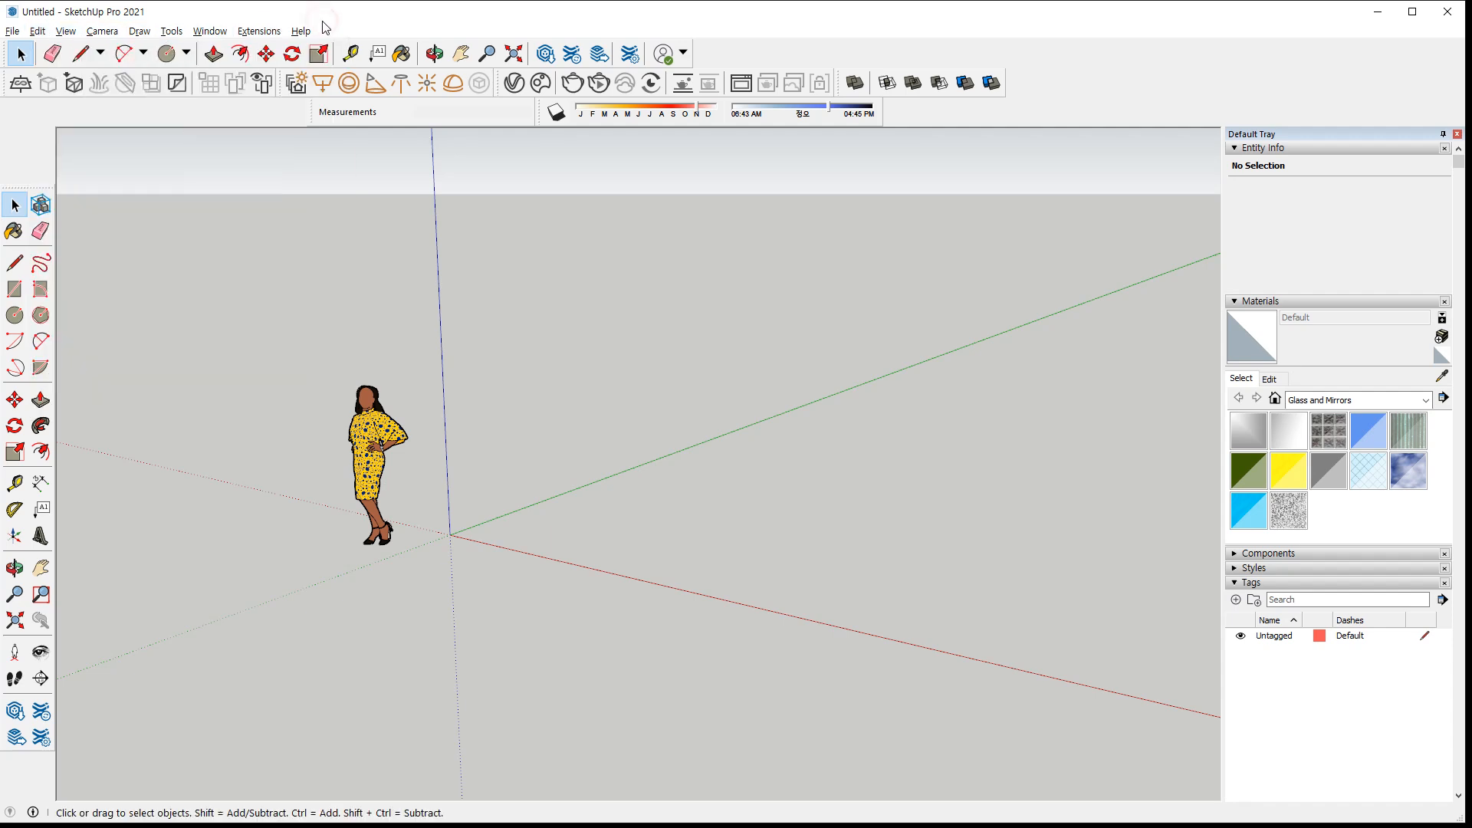
key("ctrl+2")
mouse_move(323, 49)
left_mouse_down()
mouse_move(304, 97)
mouse_move(339, 68)
left_mouse_up()
mouse_move(26, 247)
left_mouse_down()
mouse_move(19, 272)
mouse_move(51, 250)
left_mouse_up()
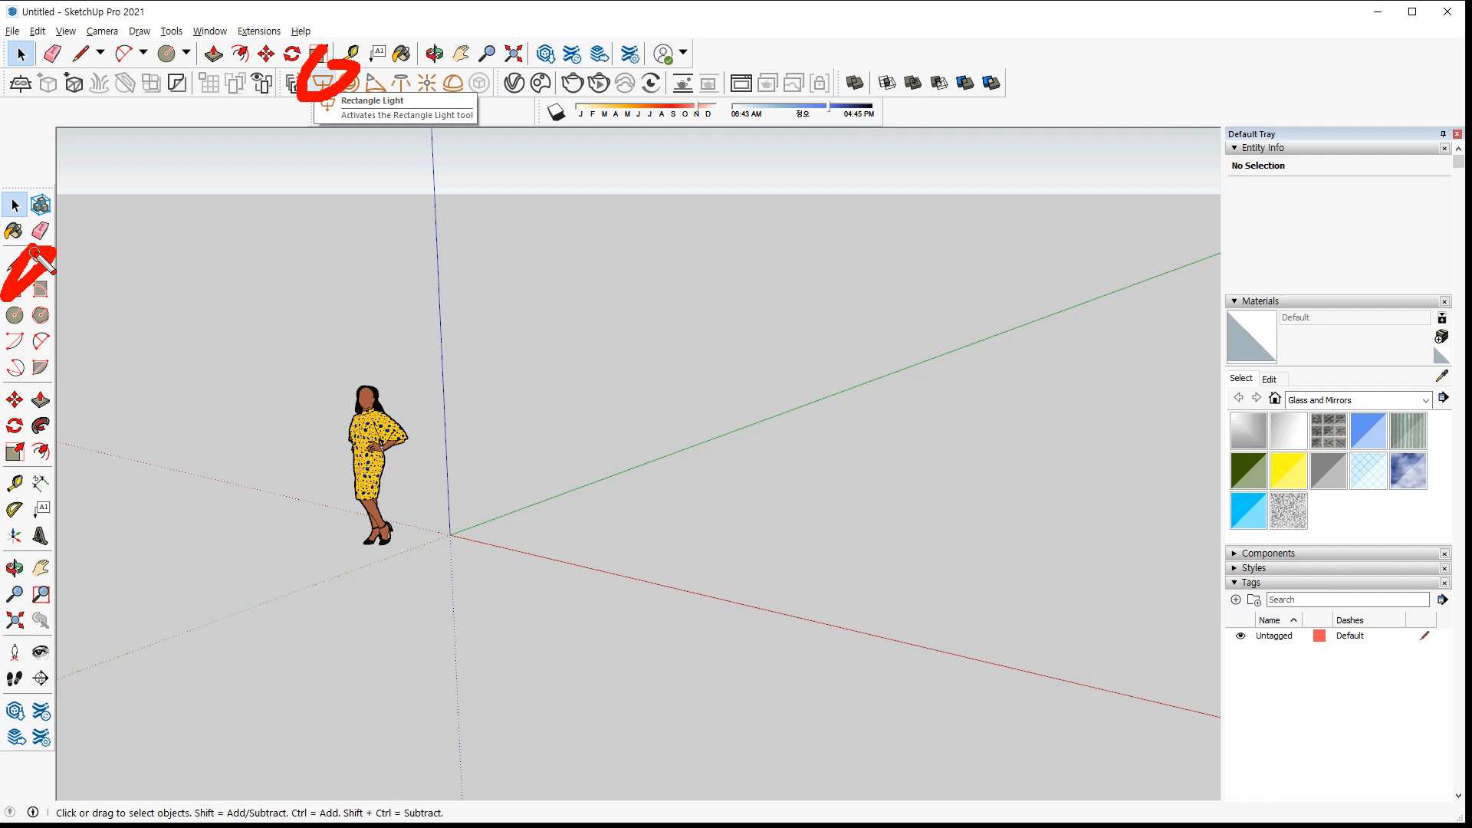
key("Escape")
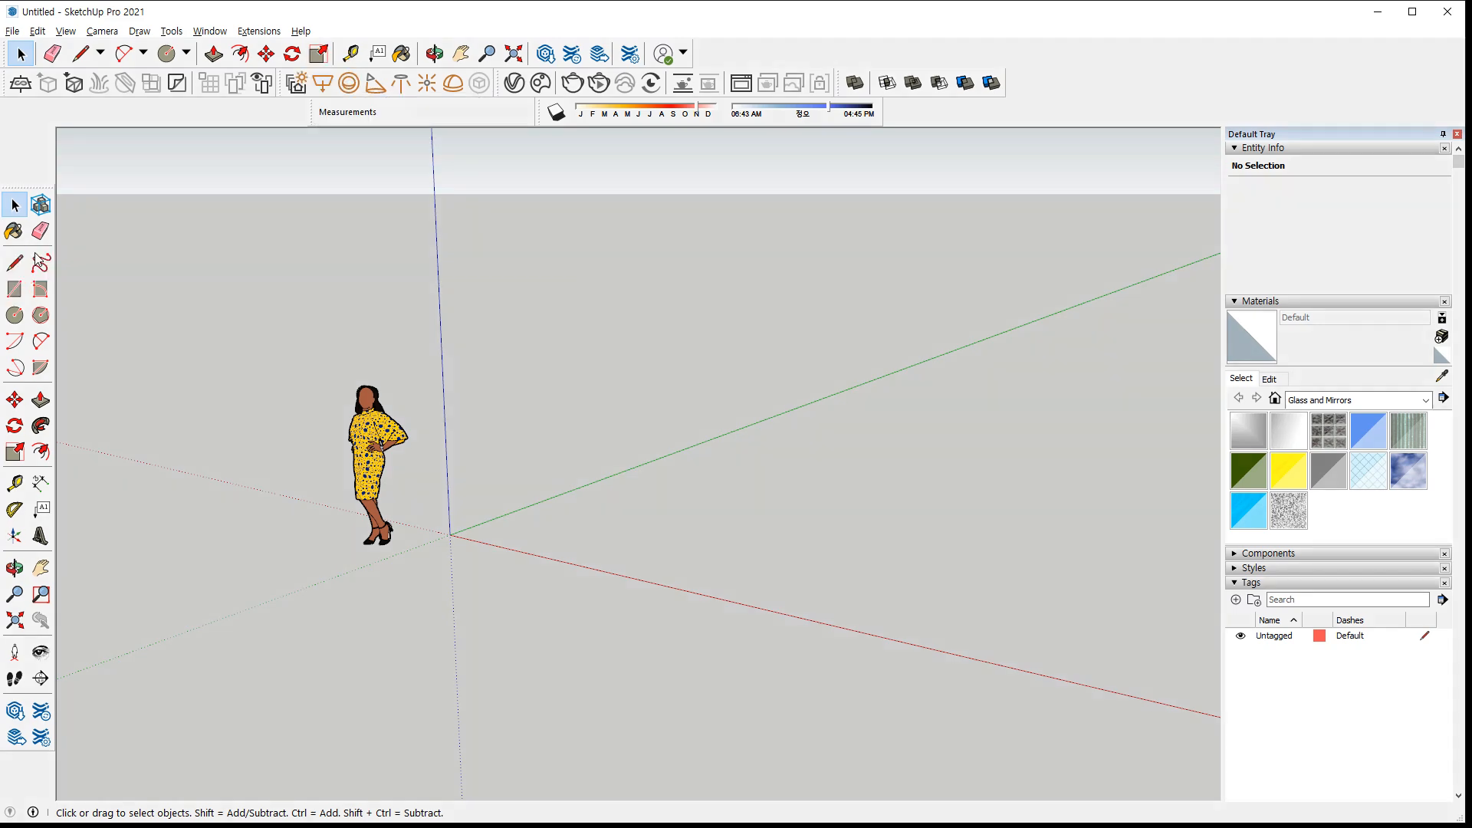
right_click(375, 51)
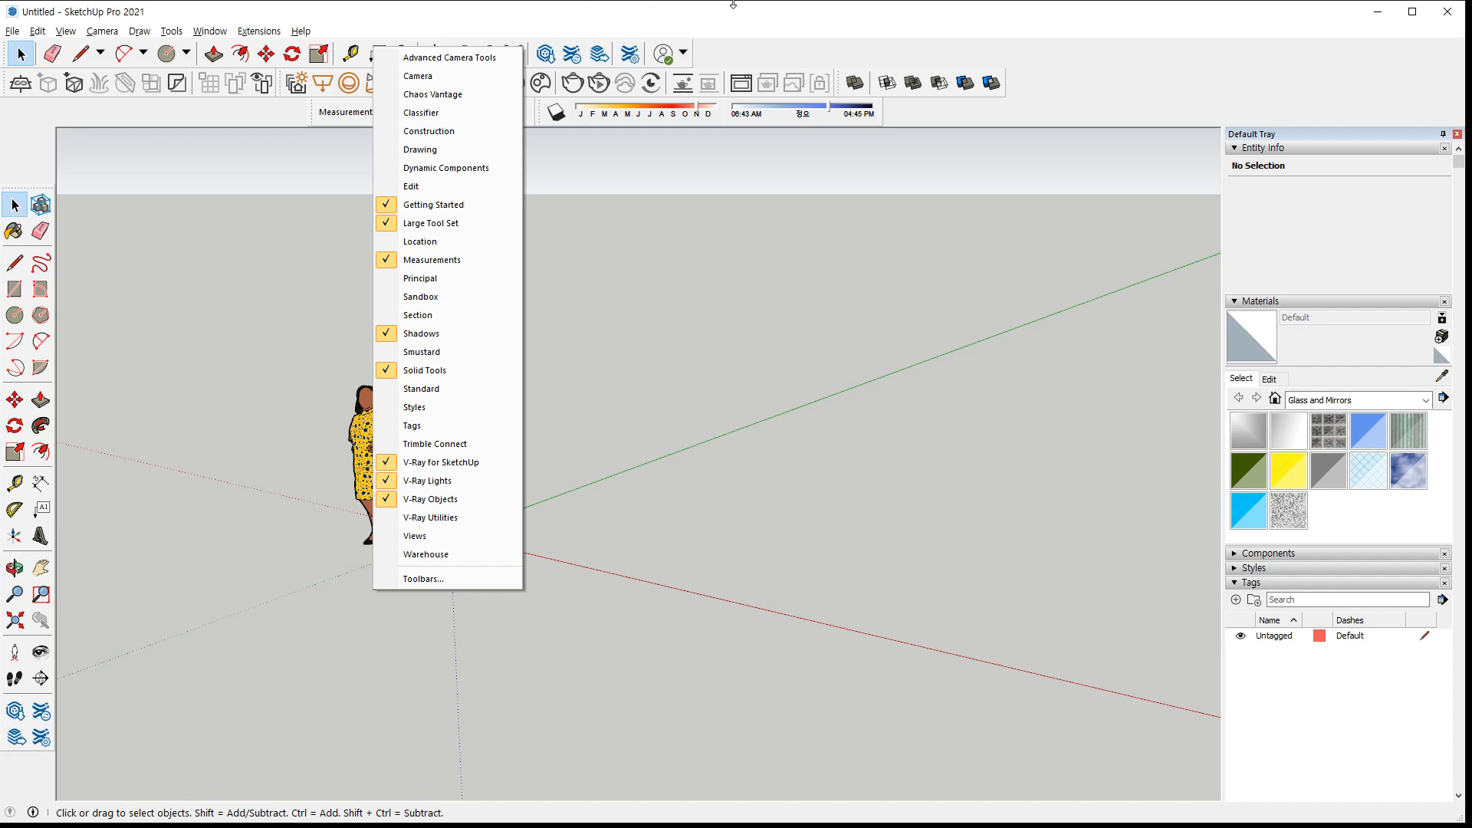
left_click(1155, 65)
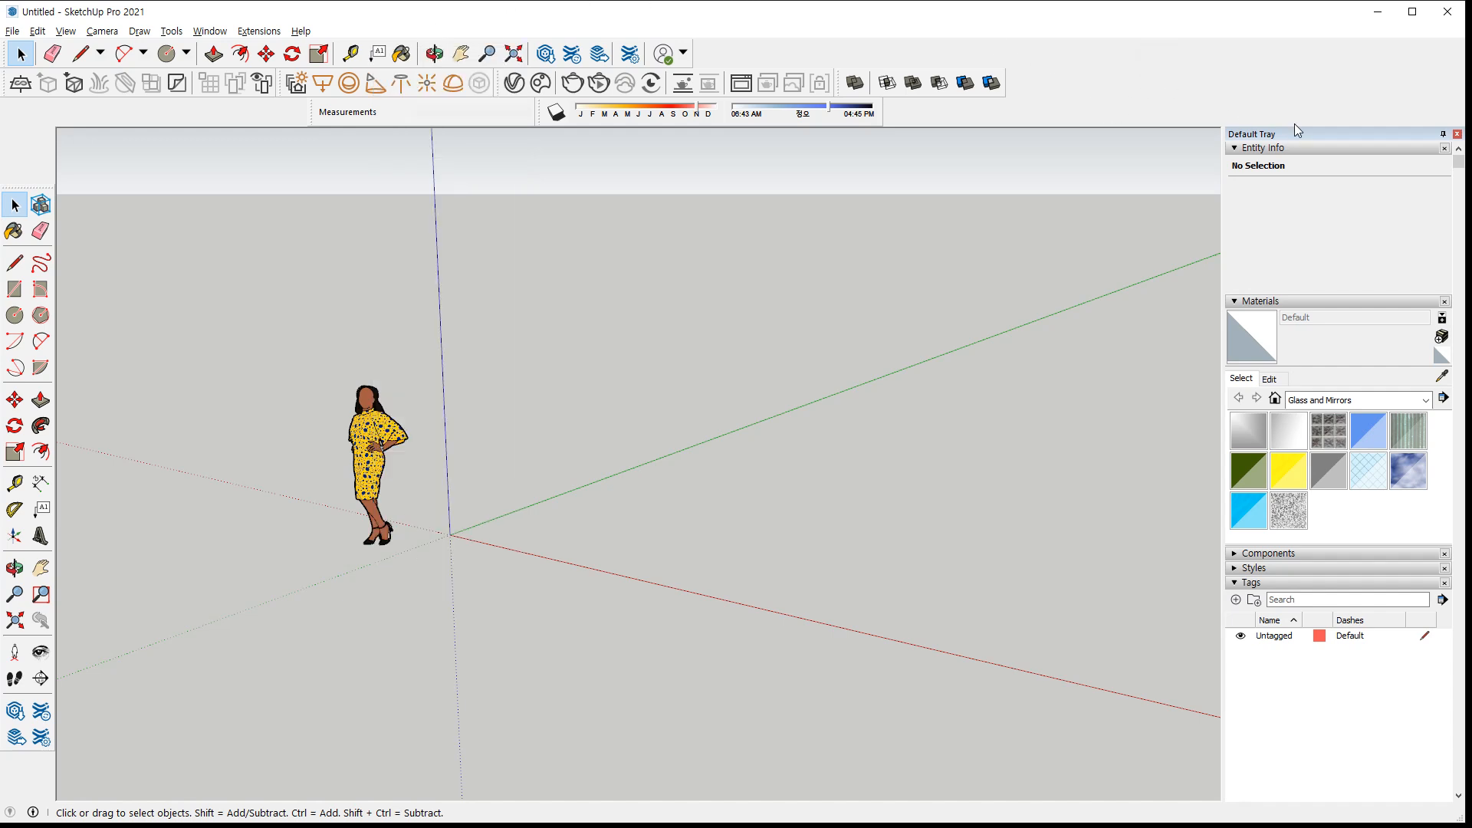
Collapse the Entity Info and Materials sections of the Default Tray
left_click(1256, 149)
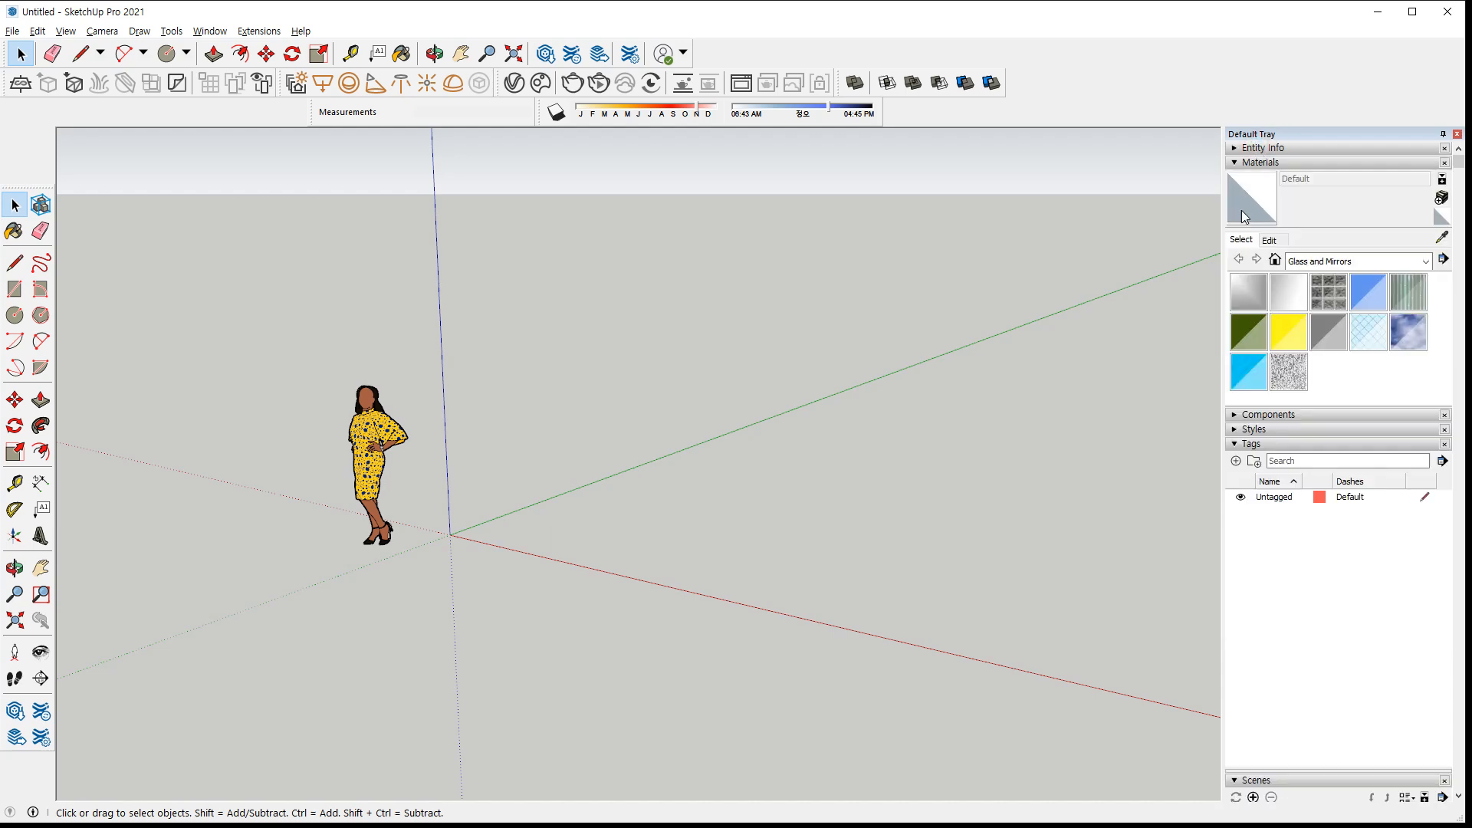
left_click(1252, 164)
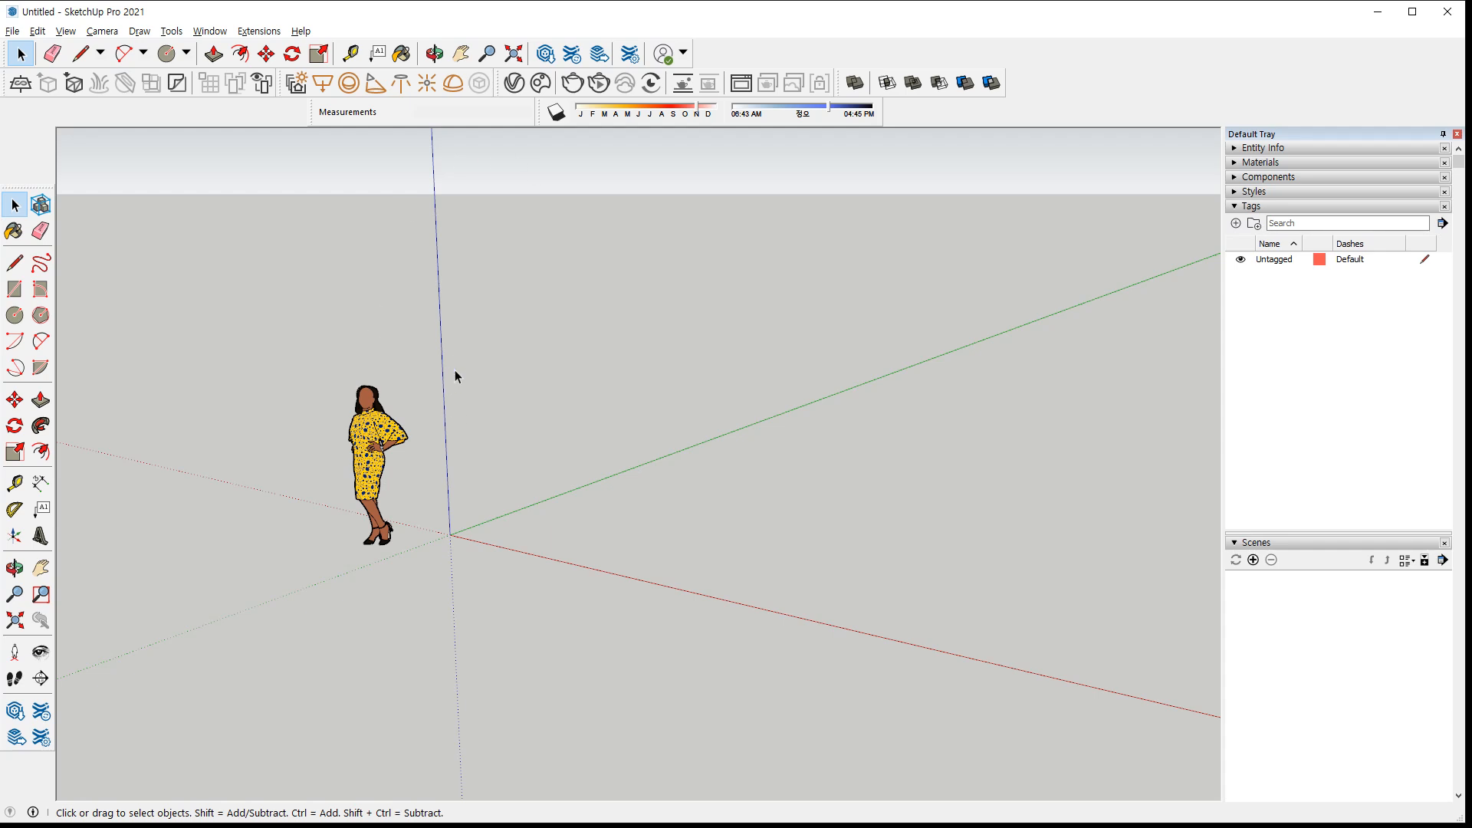
Examine the standing figure and the axes from different angles and distances by orbiting, zooming and panning the view
middle_click_drag(457, 370, 516, 295)
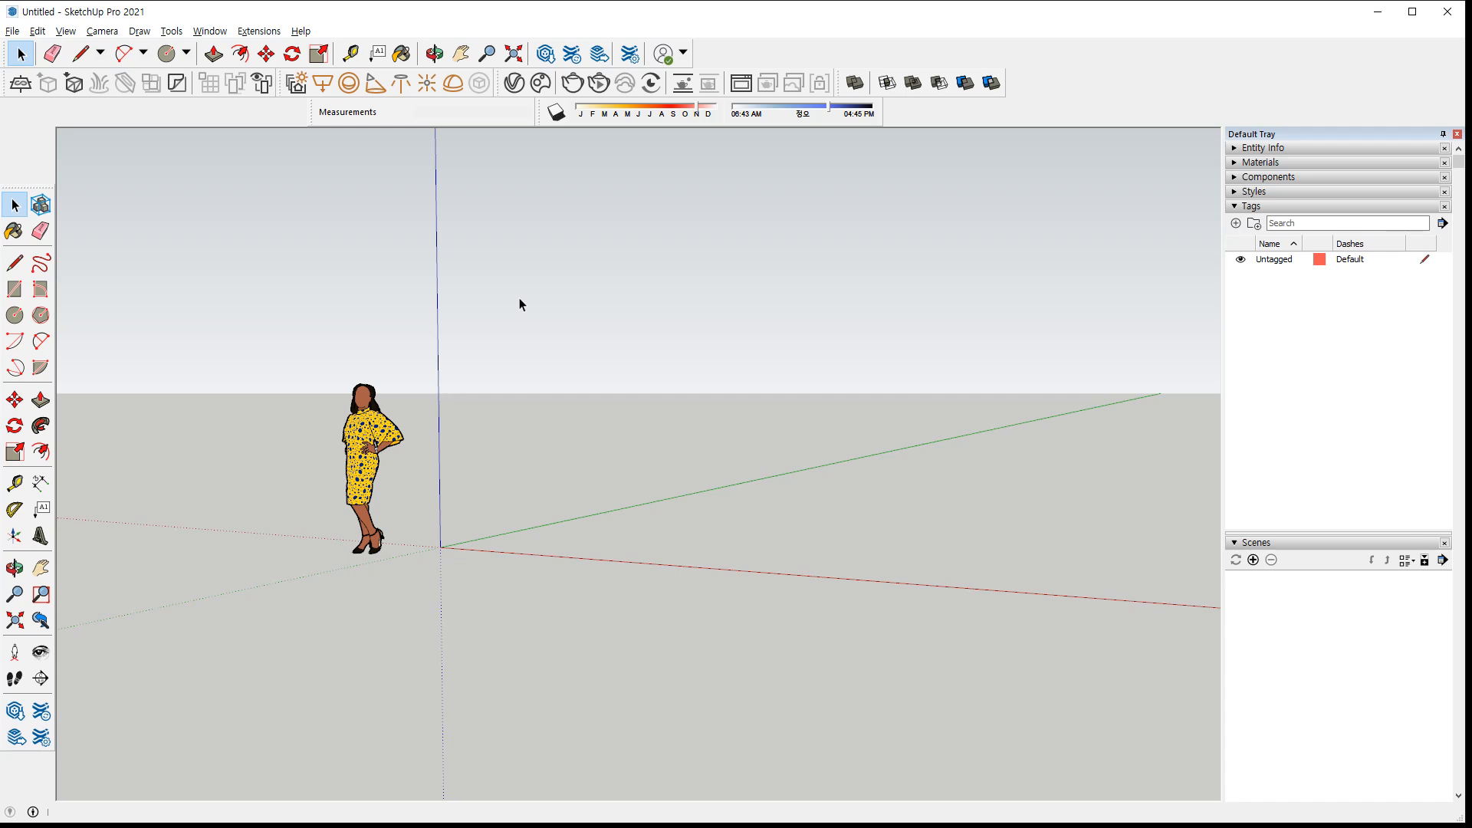
scroll(460, 365, "up", 2)
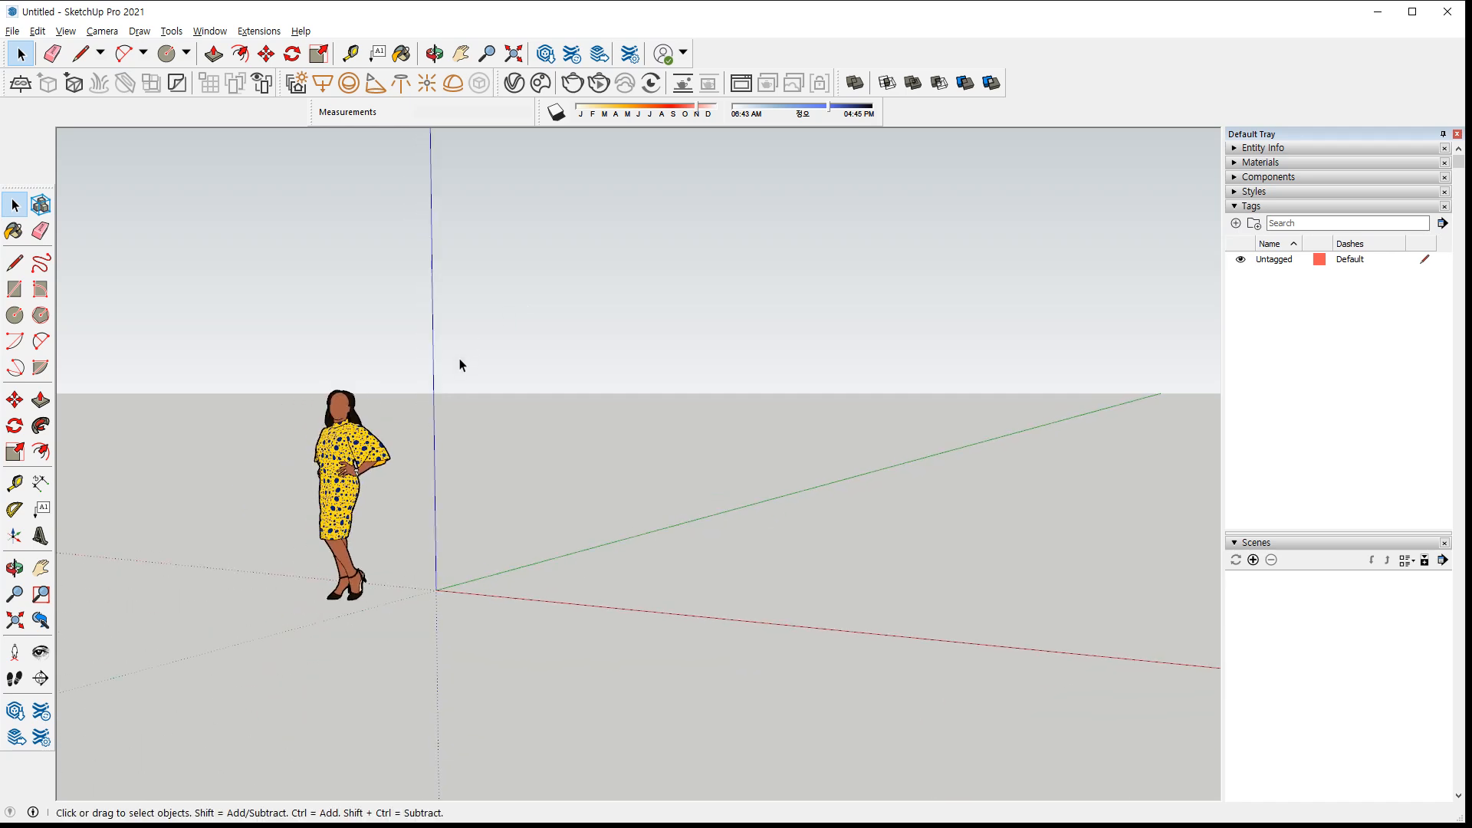
scroll(461, 365, "up", 2)
scroll(460, 365, "down", 2)
scroll(460, 365, "up", 2)
scroll(460, 366, "down", 2)
scroll(461, 365, "up", 3)
scroll(460, 365, "down", 3)
scroll(460, 365, "up", 3)
scroll(460, 365, "down", 2)
scroll(460, 365, "up", 2)
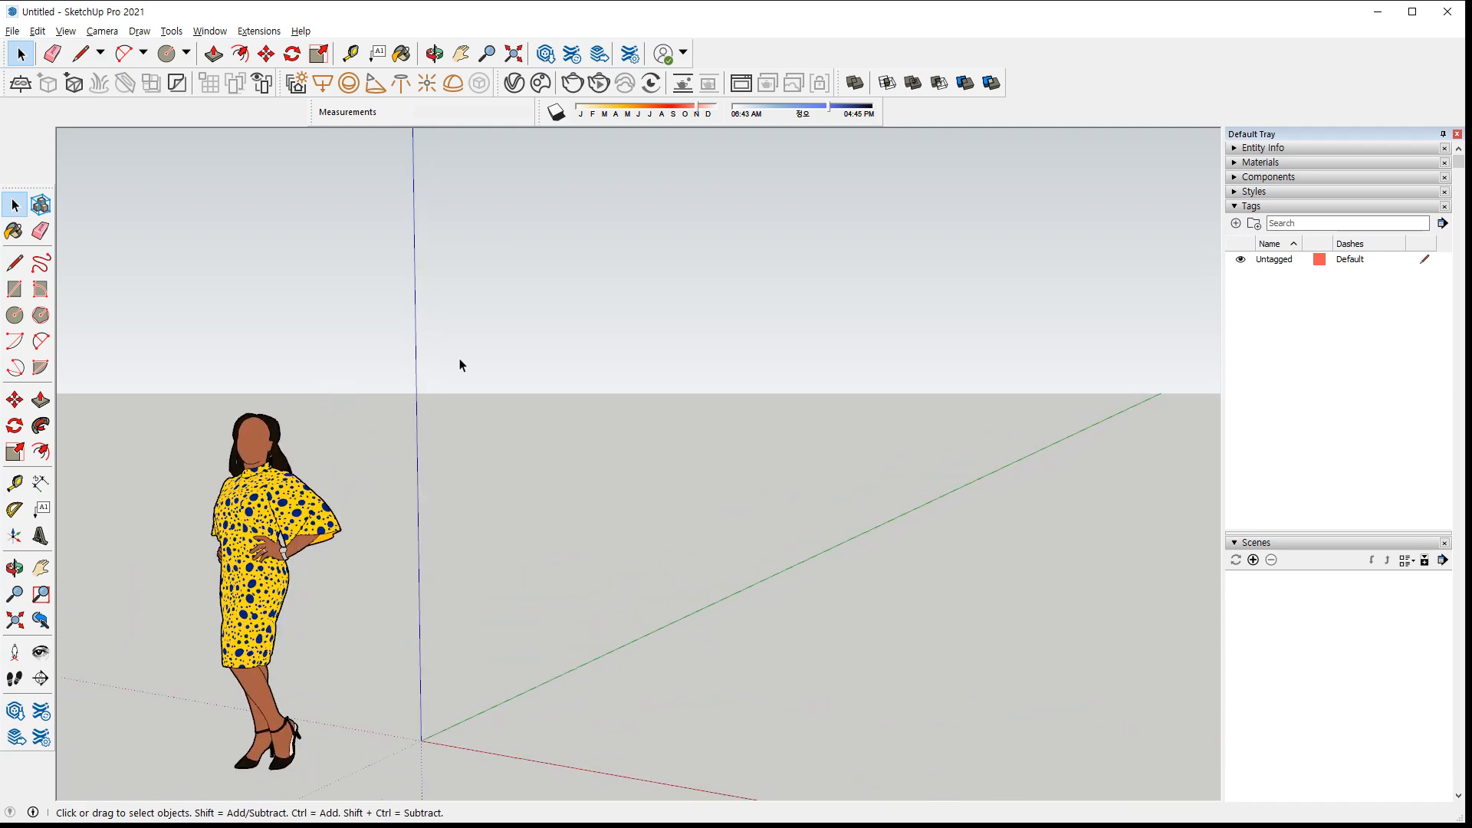
scroll(461, 365, "down", 2)
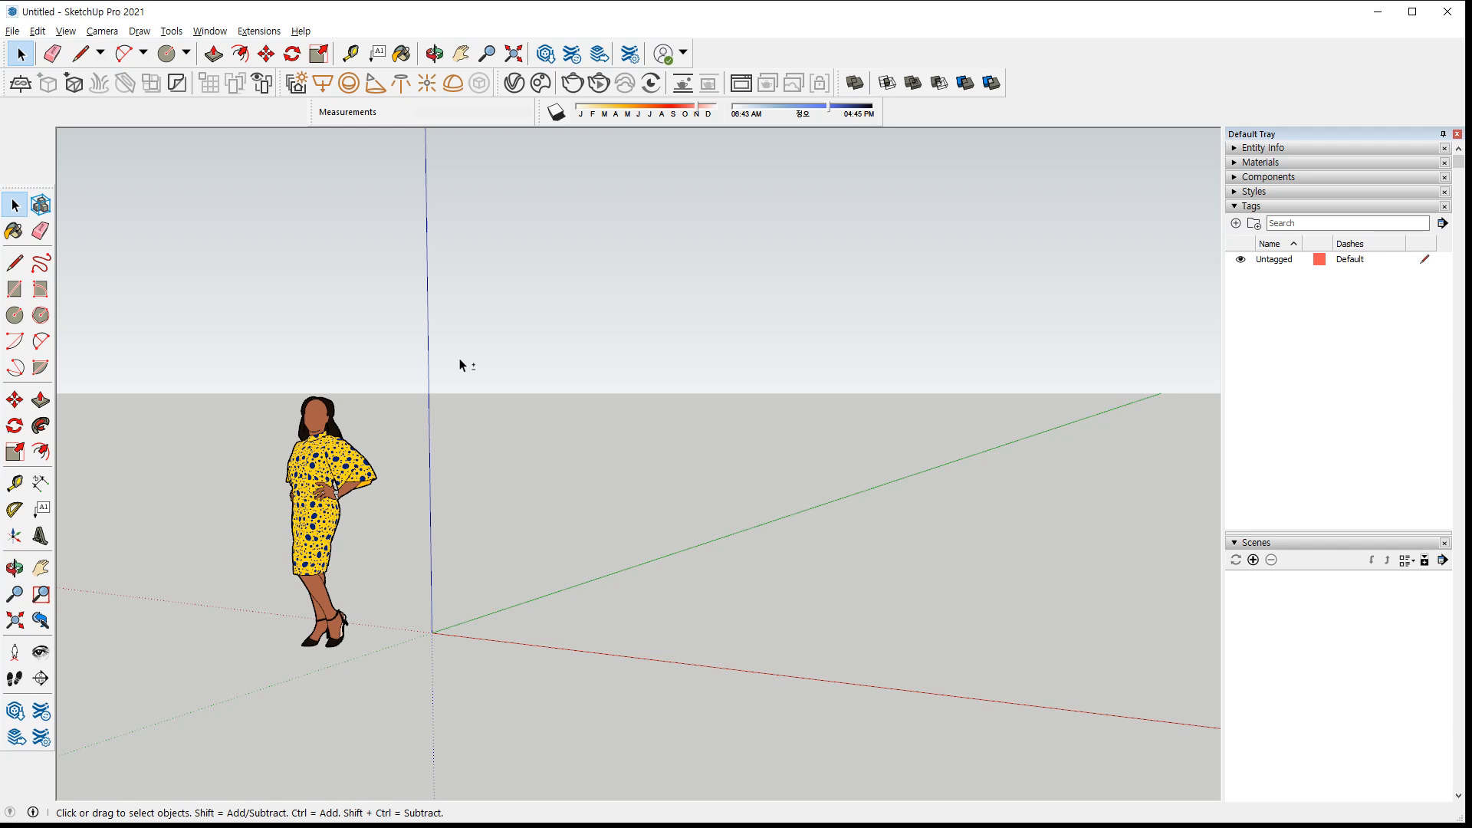
middle_click_drag(460, 365, 473, 338, "shift")
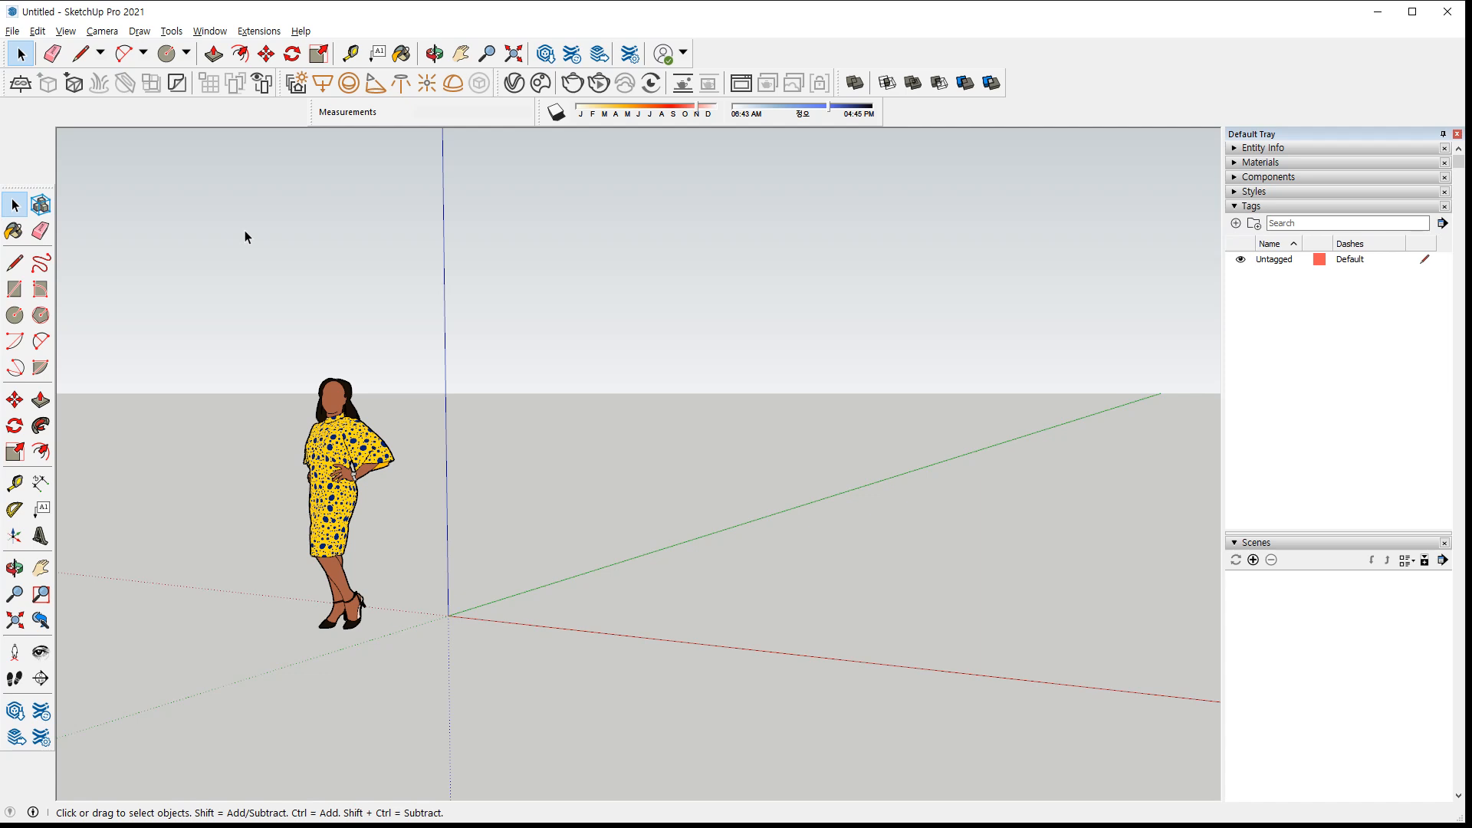
middle_click_drag(404, 345, 511, 522)
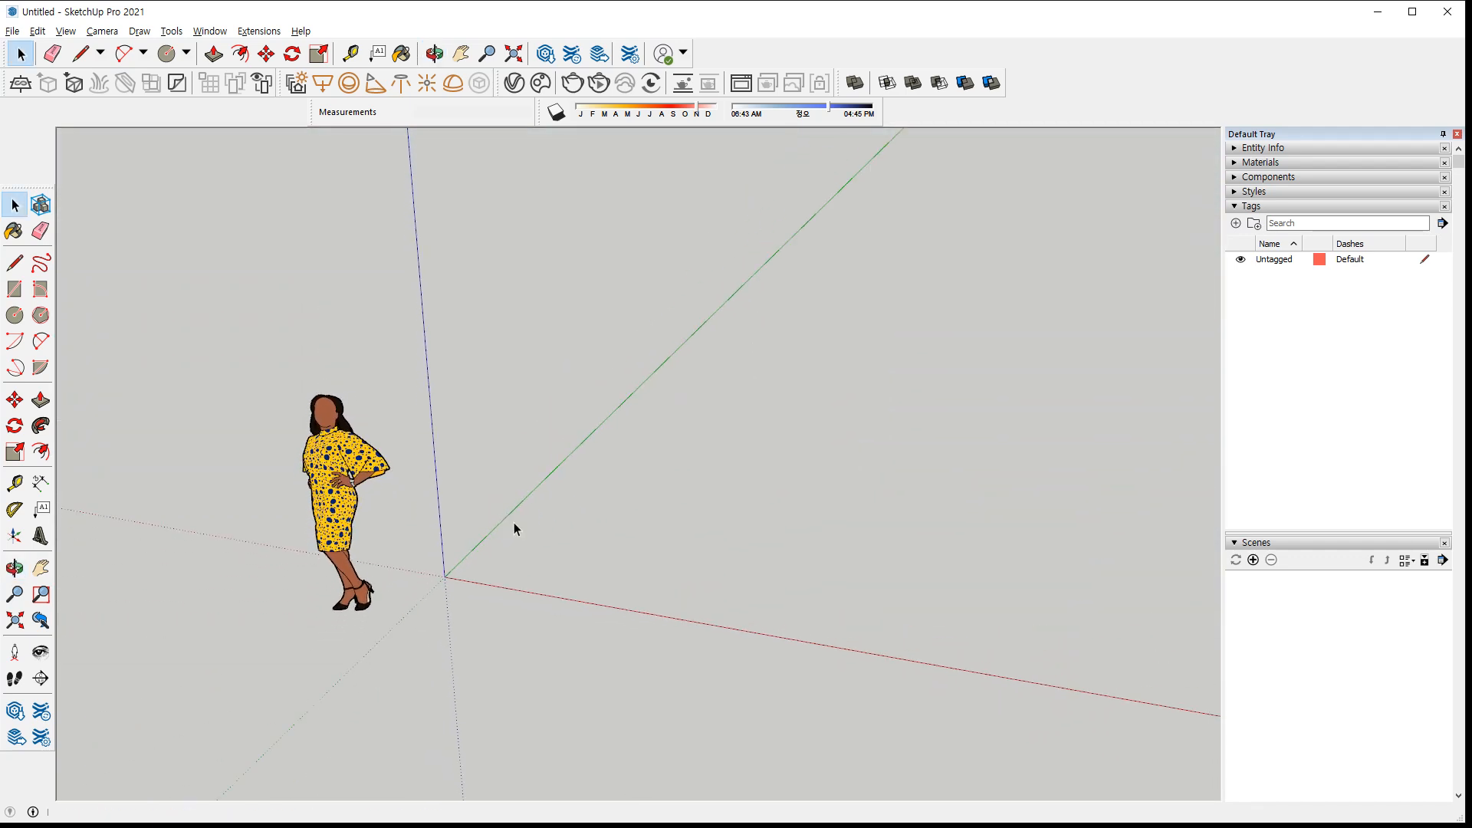
middle_click_drag(564, 424, 636, 314)
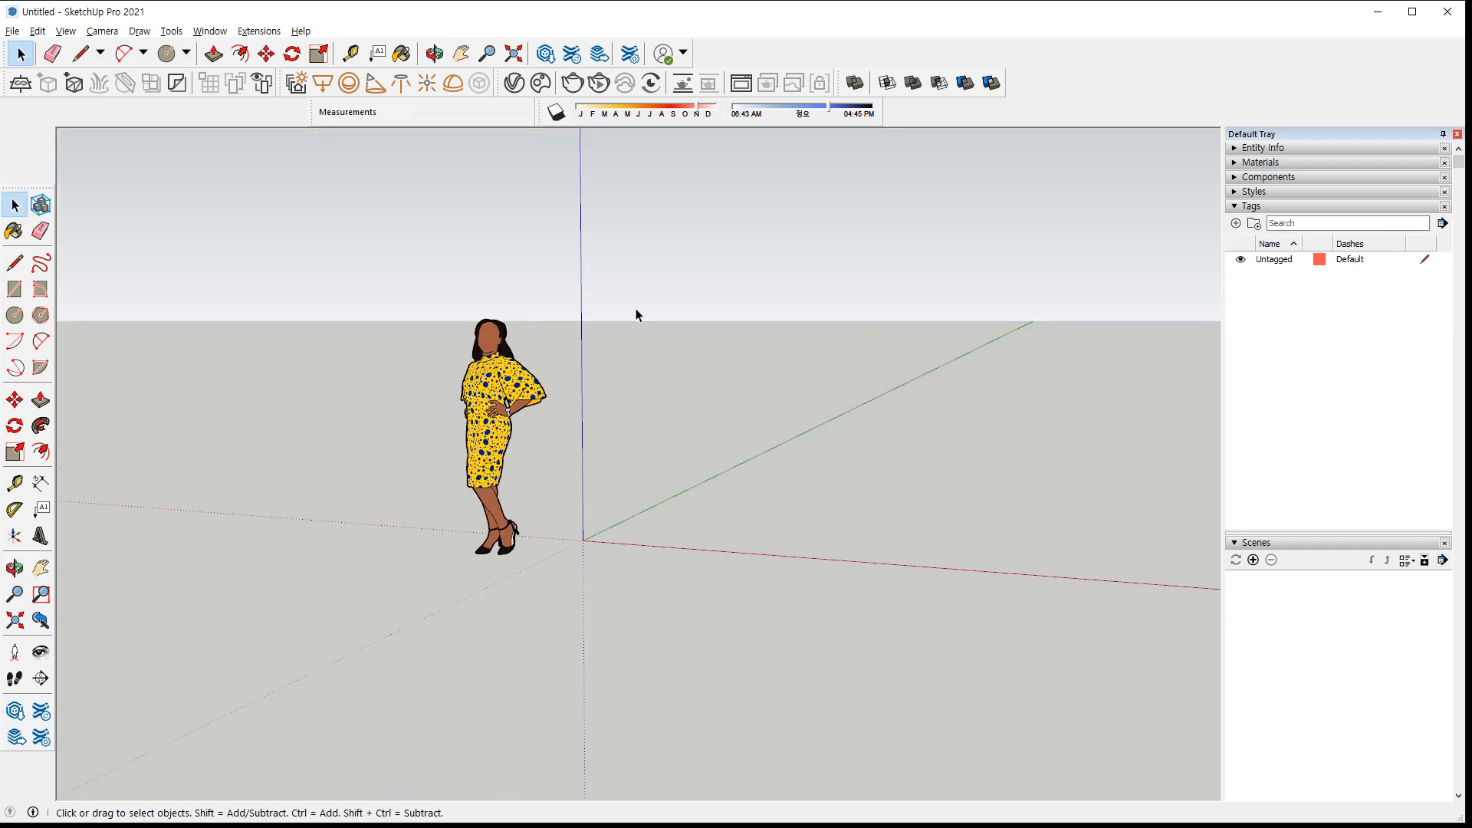
Use Zoom Window to enlarge the area around the standing figure's upper body
left_click(107, 35)
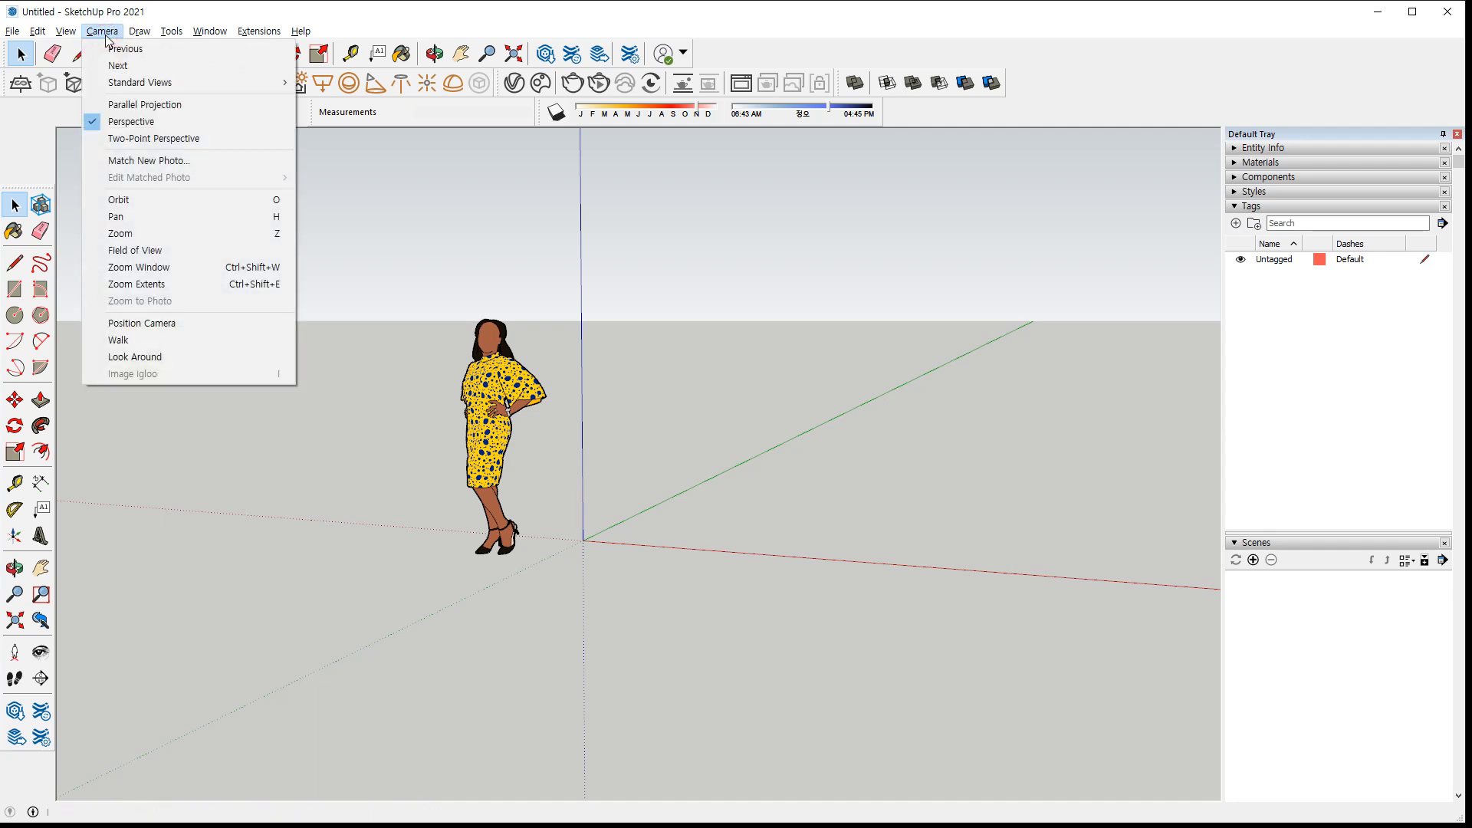
left_click(184, 267)
left_click_drag(378, 224, 633, 494)
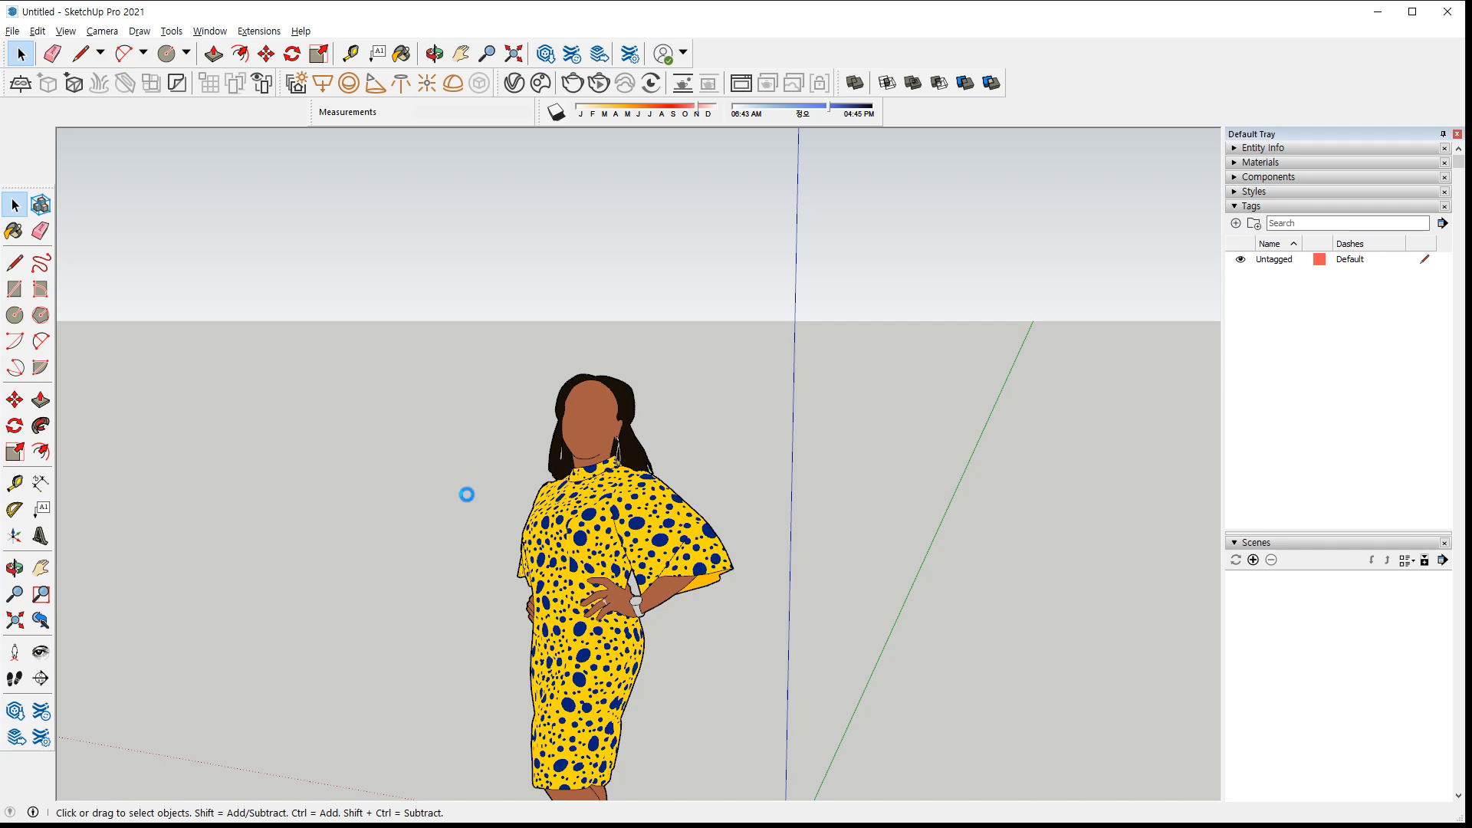
key("super+shift+c")
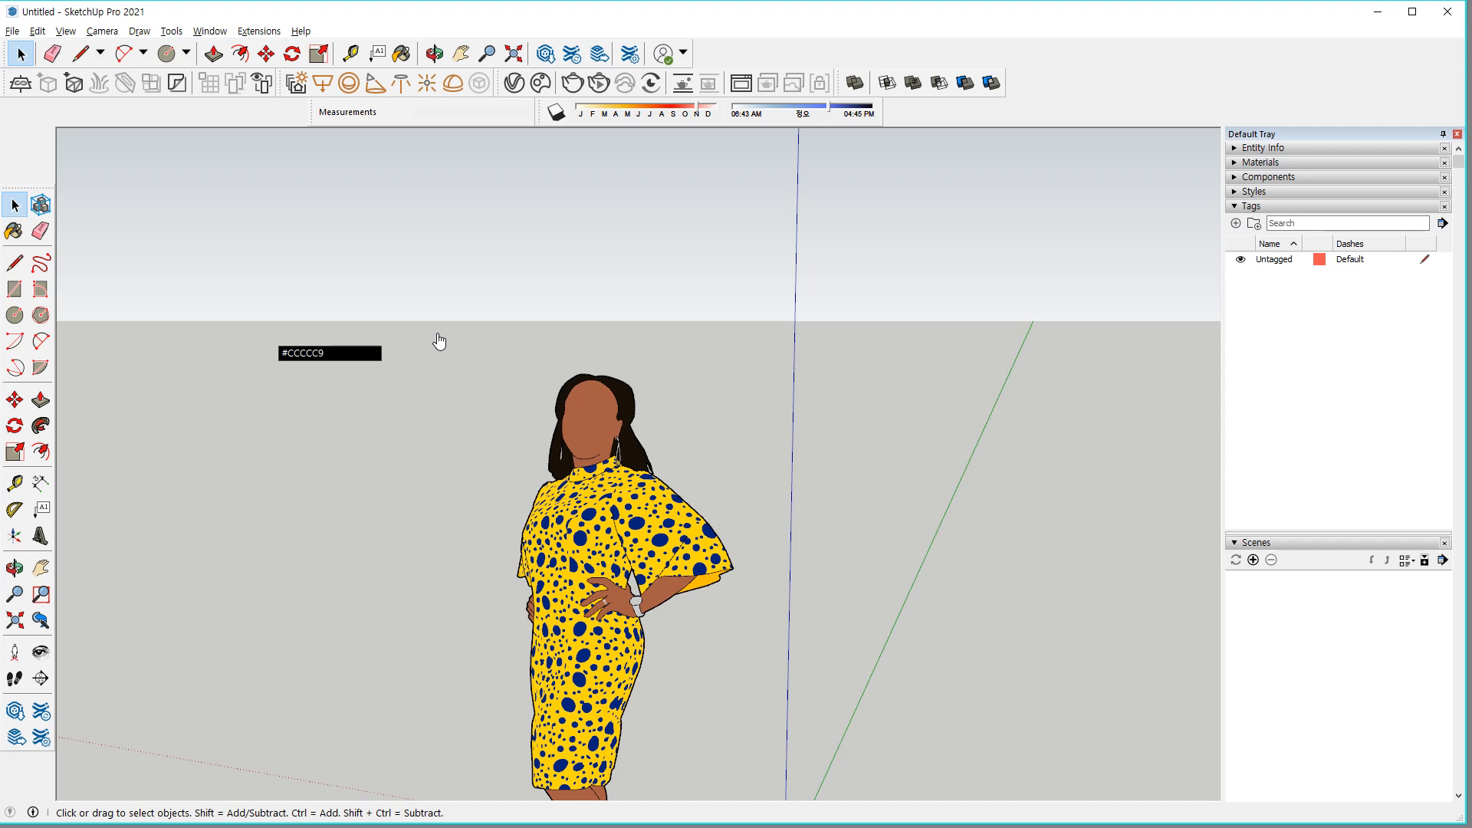
left_click(508, 334)
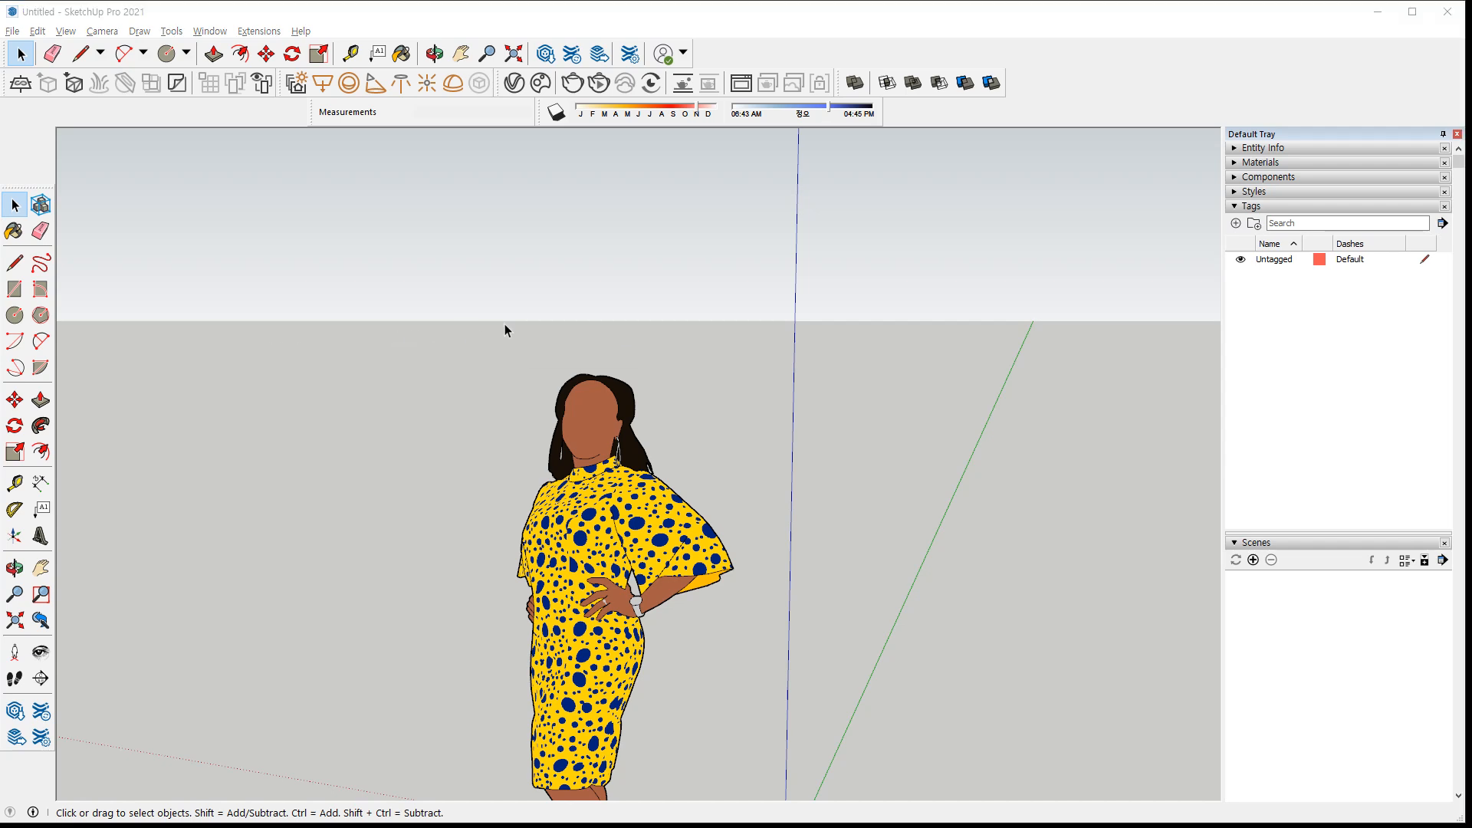
Use Zoom Window again to get closer to the figure's head
left_click(102, 31)
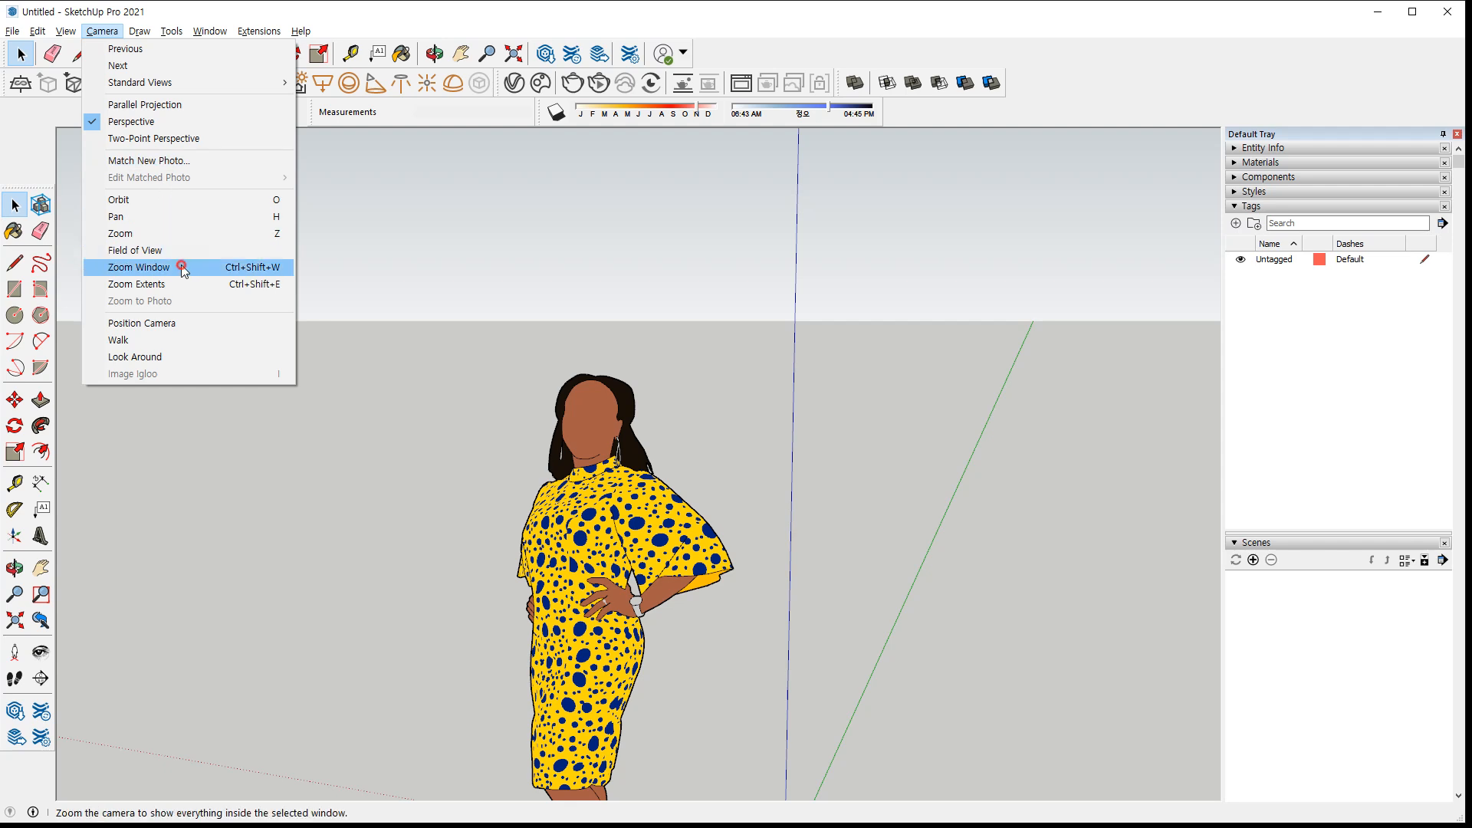
left_click(182, 269)
mouse_move(407, 233)
left_mouse_down()
mouse_move(440, 302)
mouse_move(572, 388)
mouse_move(622, 481)
left_mouse_up()
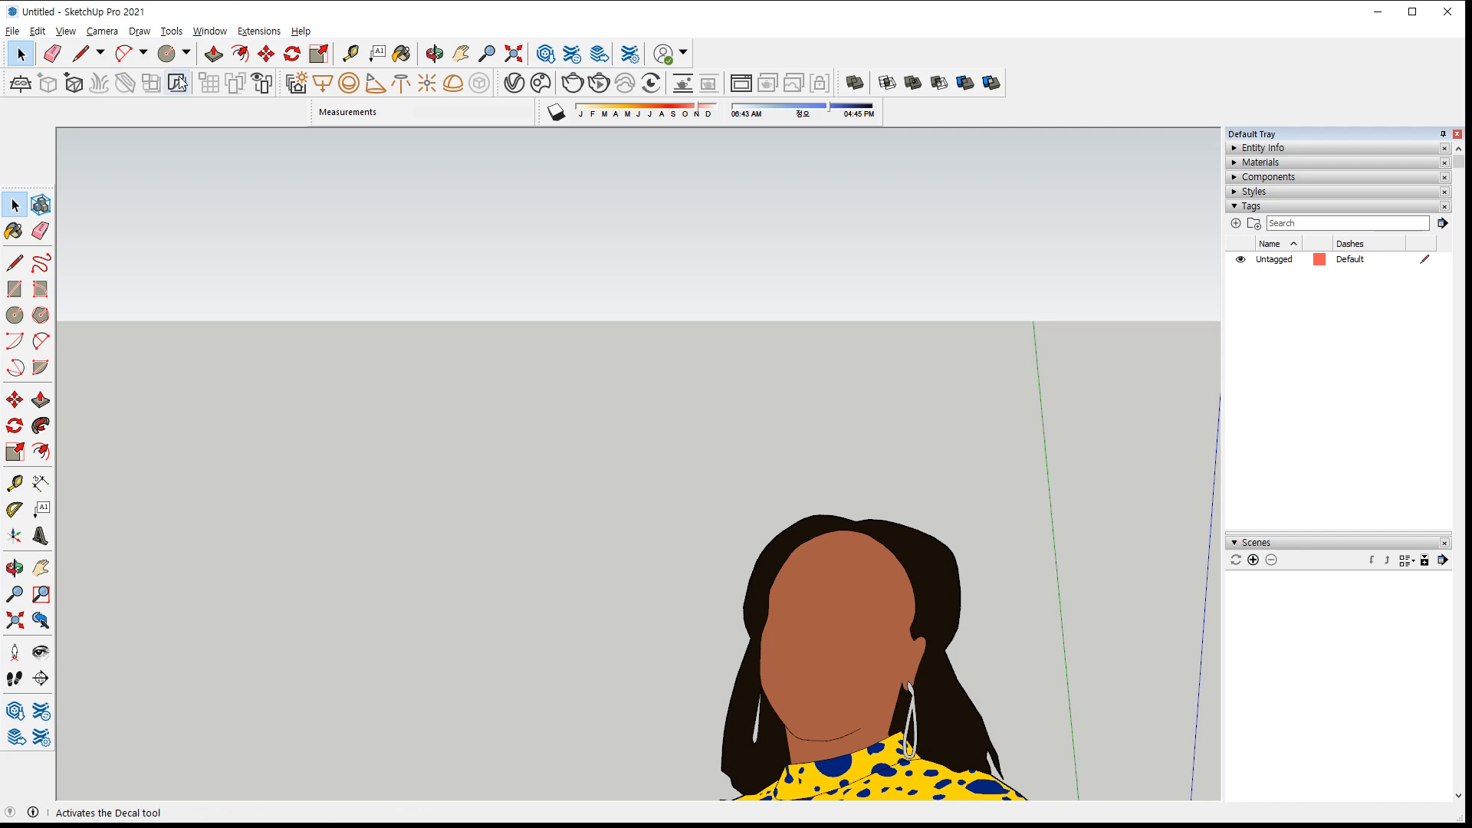
Fit the whole figure in the view with Zoom Extents and try zooming in and back out
left_click(112, 29)
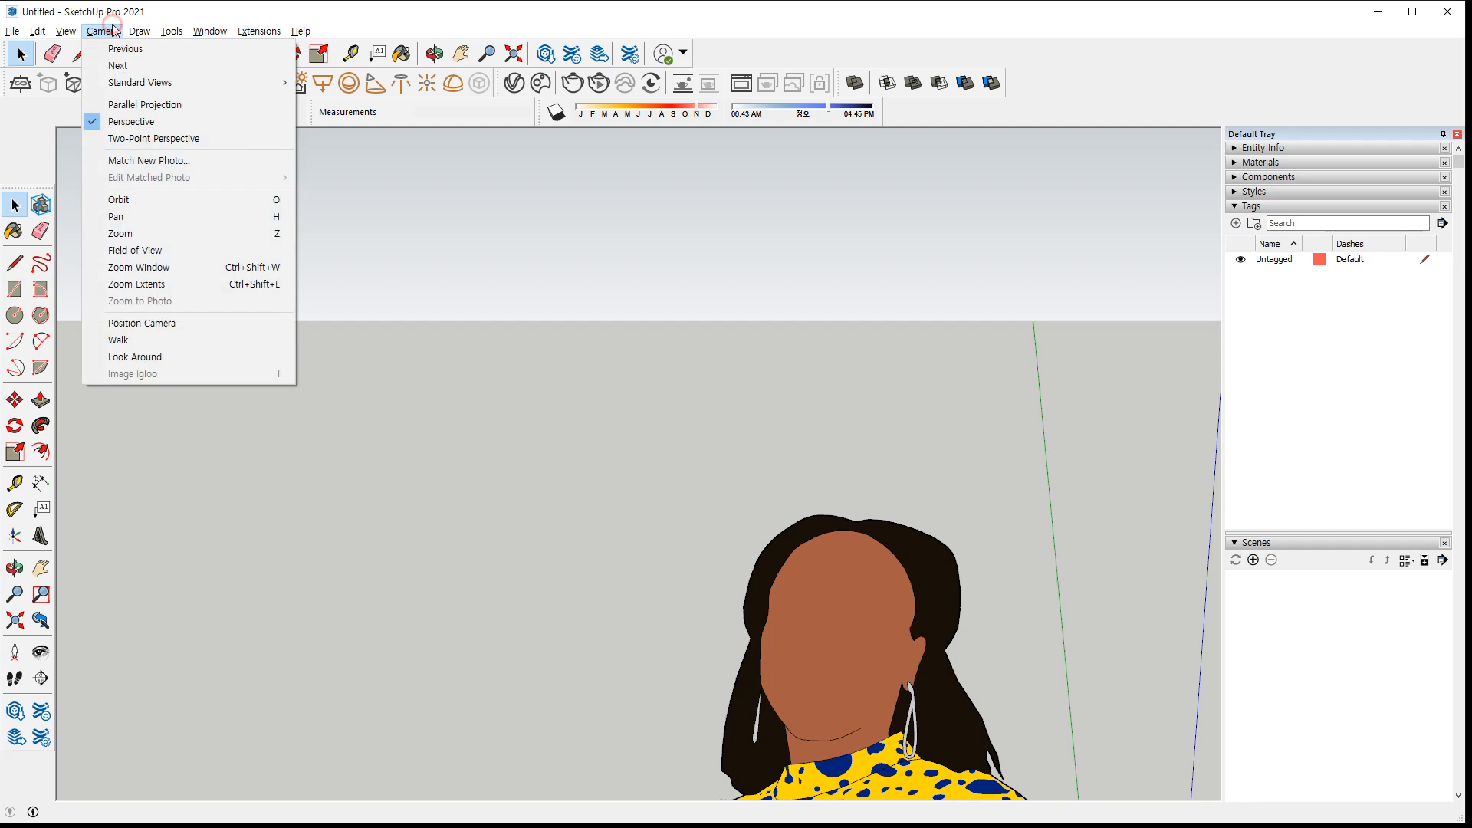
left_click(143, 287)
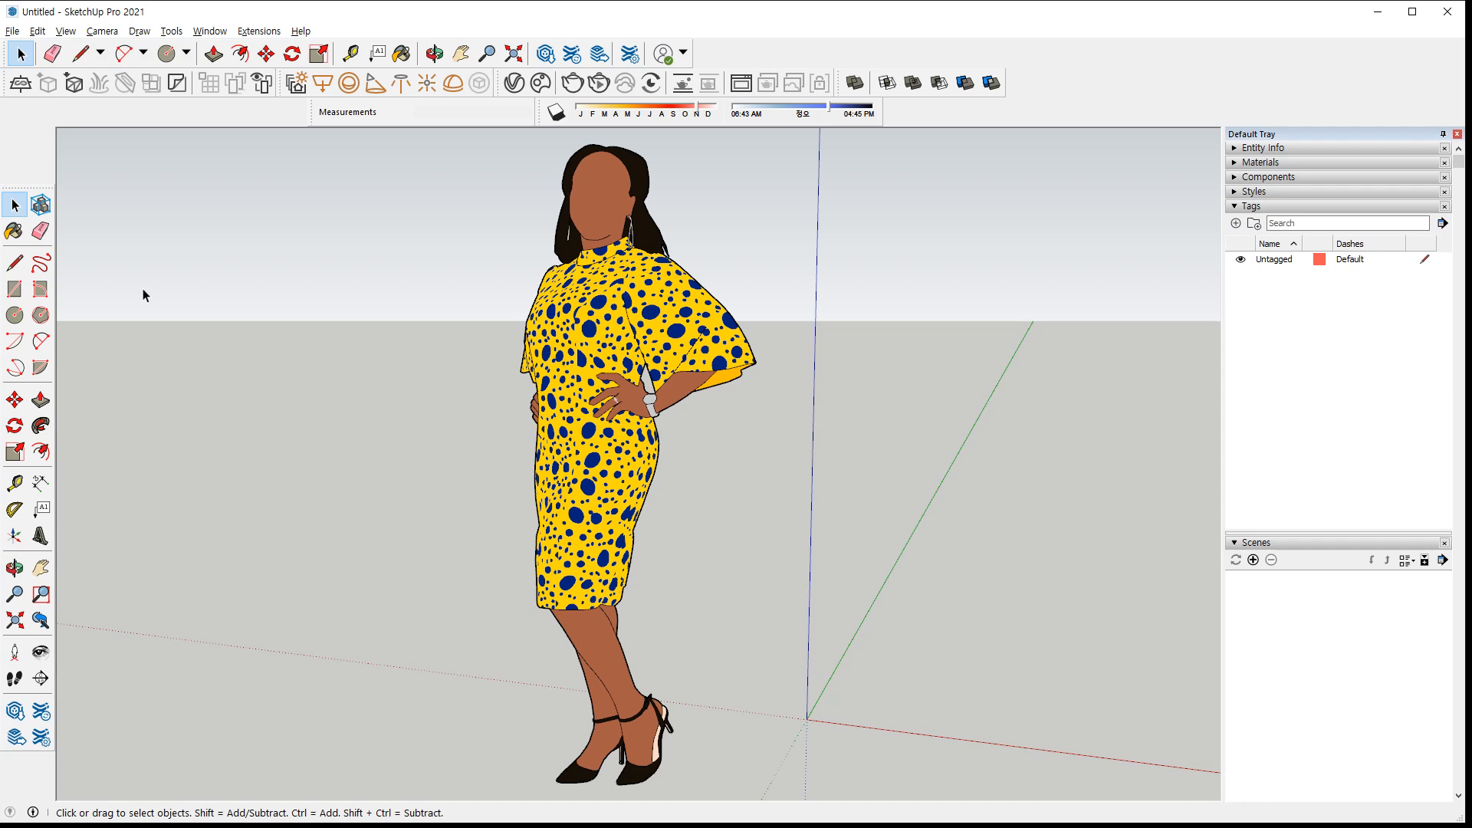
scroll(812, 384, "up", 3)
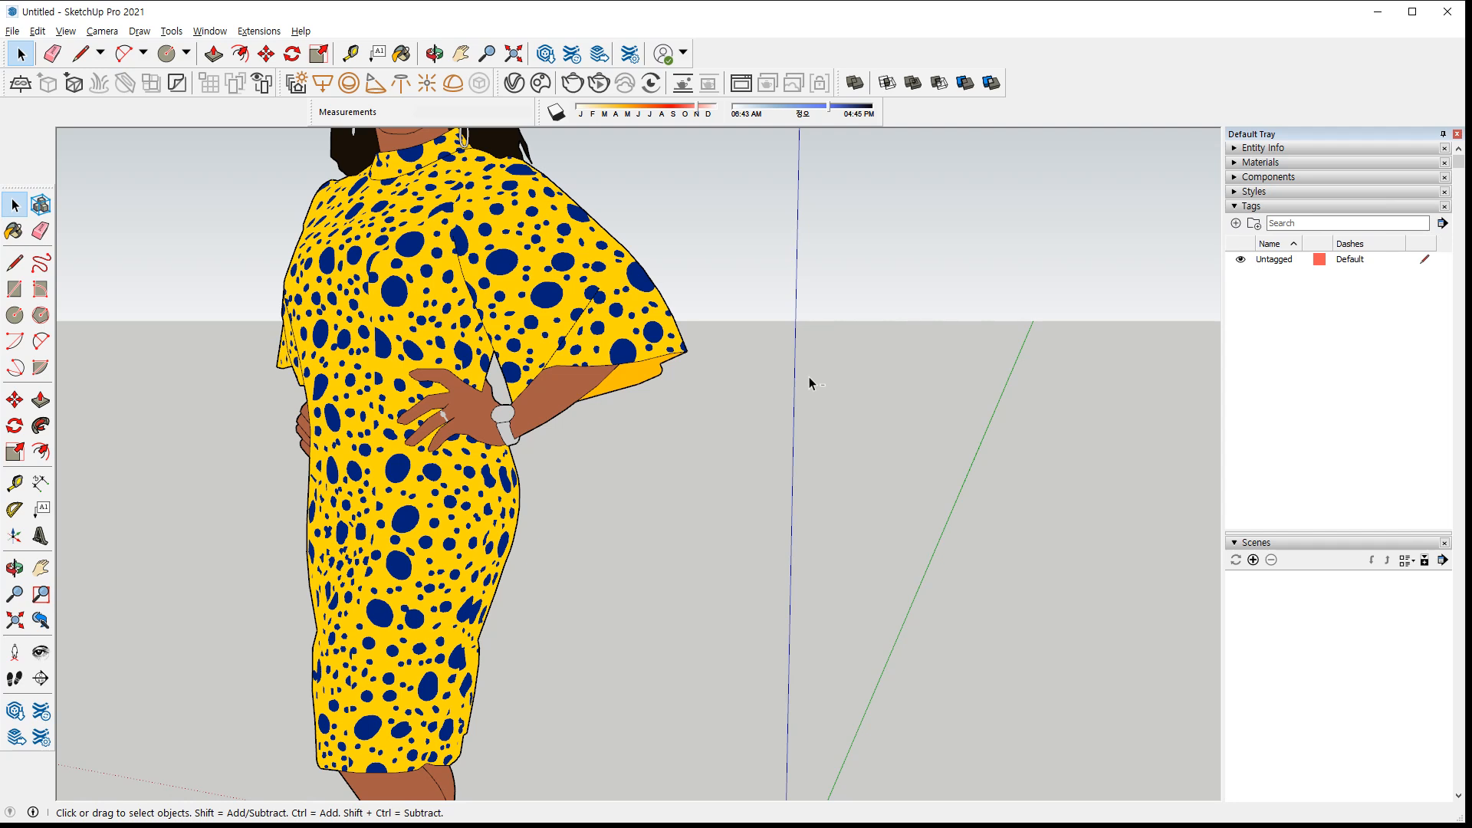
scroll(809, 379, "down", 3)
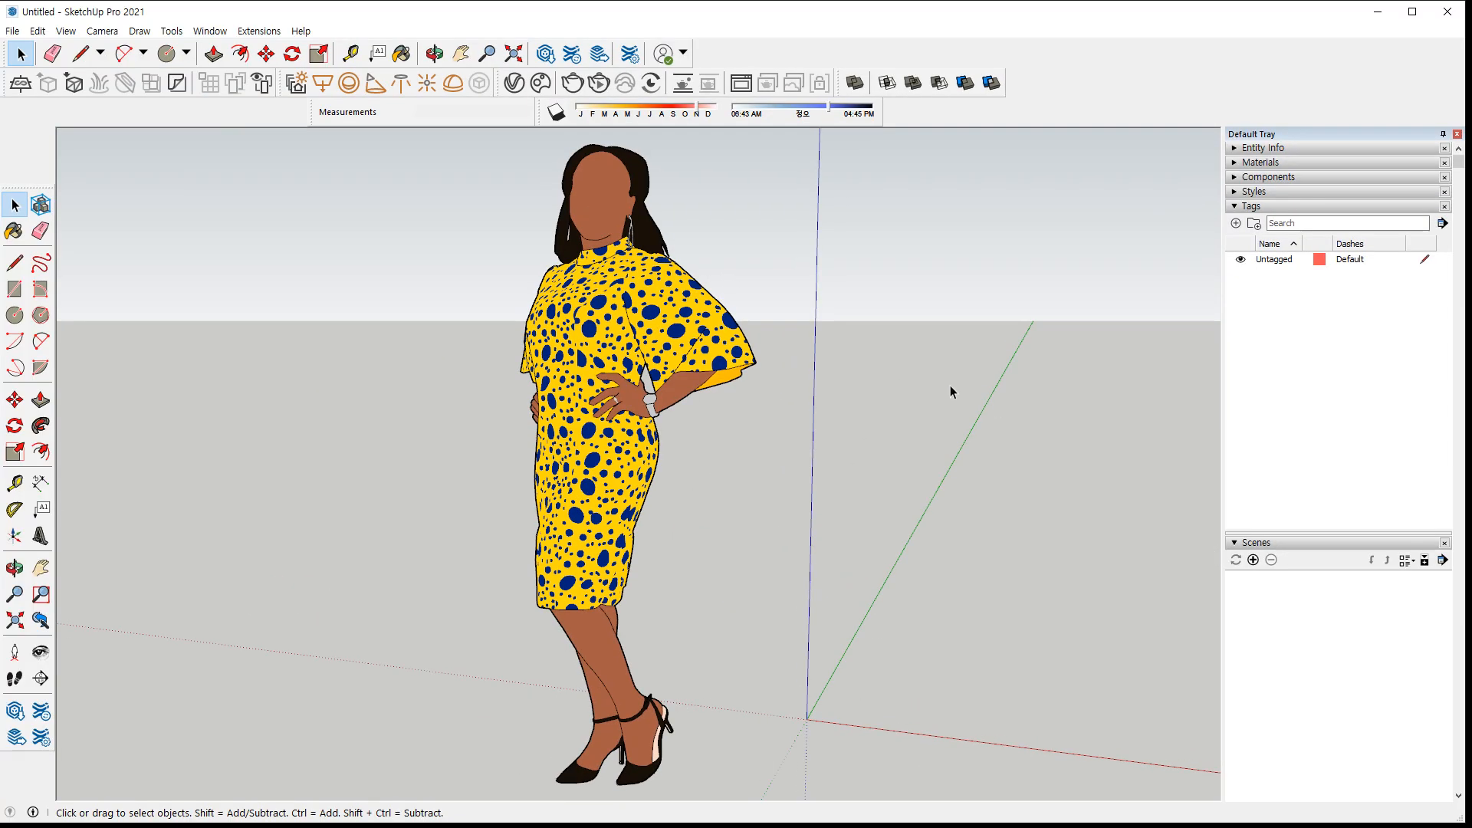
Draw a line from the origin along the green axis up to the horizon
mouse_move(831, 439)
middle_mouse_down()
mouse_move(923, 440)
mouse_move(778, 431)
middle_mouse_up()
key("l")
left_click(664, 702)
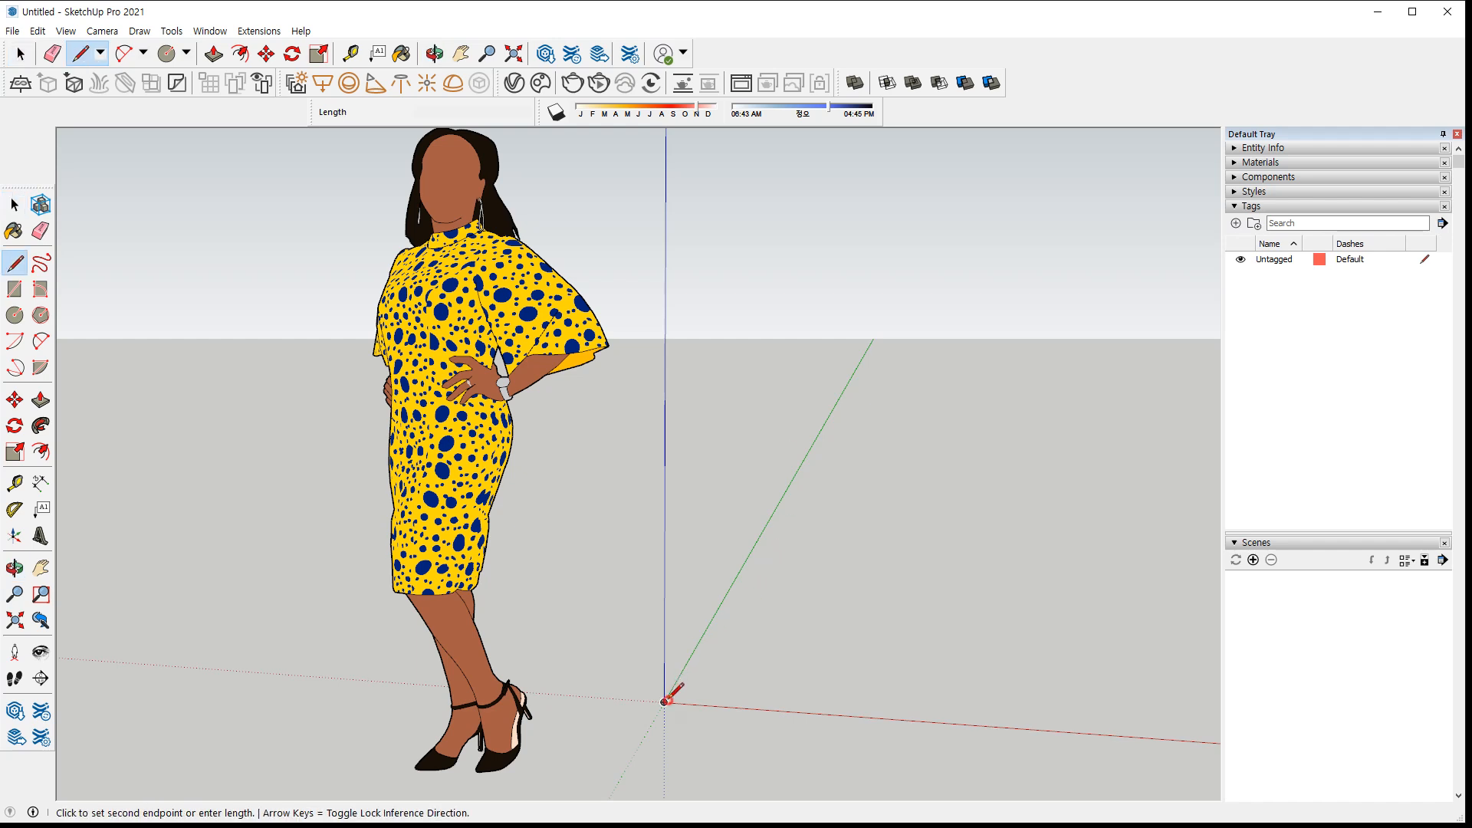
left_click(874, 339)
key("space")
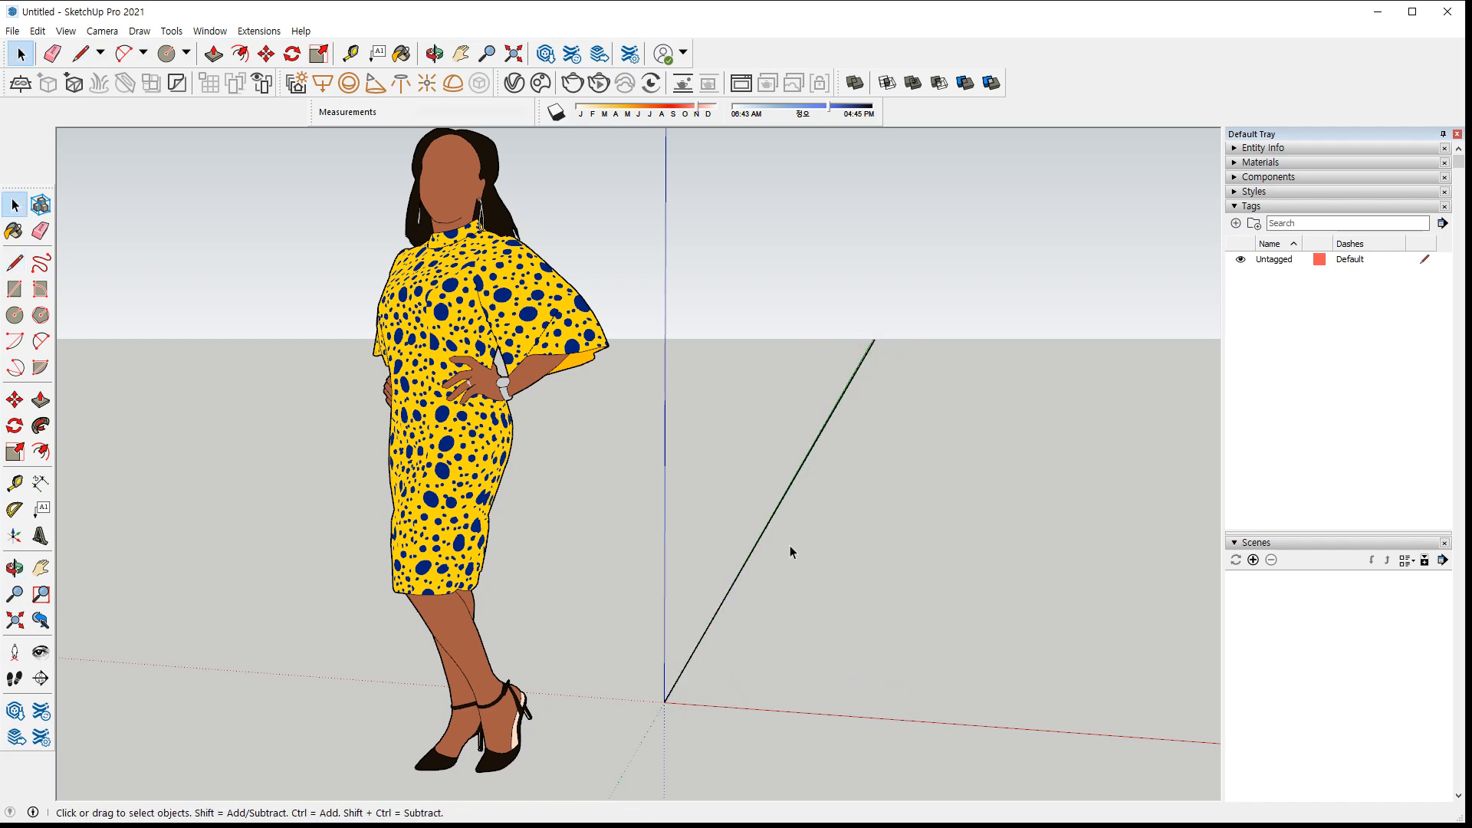
Copy the green-axis line from the origin a short distance along the red axis
left_click(817, 437)
key("m")
left_click(665, 701)
key("ctrl")
left_click(684, 704)
key("space")
Delete the original green-axis line and its copy
left_click(866, 650)
middle_click_drag(865, 648, 773, 602)
left_click_drag(850, 594, 740, 510)
key("Delete")
Draw a new line from the origin along the green axis, ending just short of the horizon
key("l")
left_click(665, 726)
left_click(1057, 479)
middle_click_drag(1003, 601, 904, 532)
key("space")
Make a parallel copy of the new line, offset from the origin along the red axis
left_click_drag(904, 683, 730, 670)
key("m")
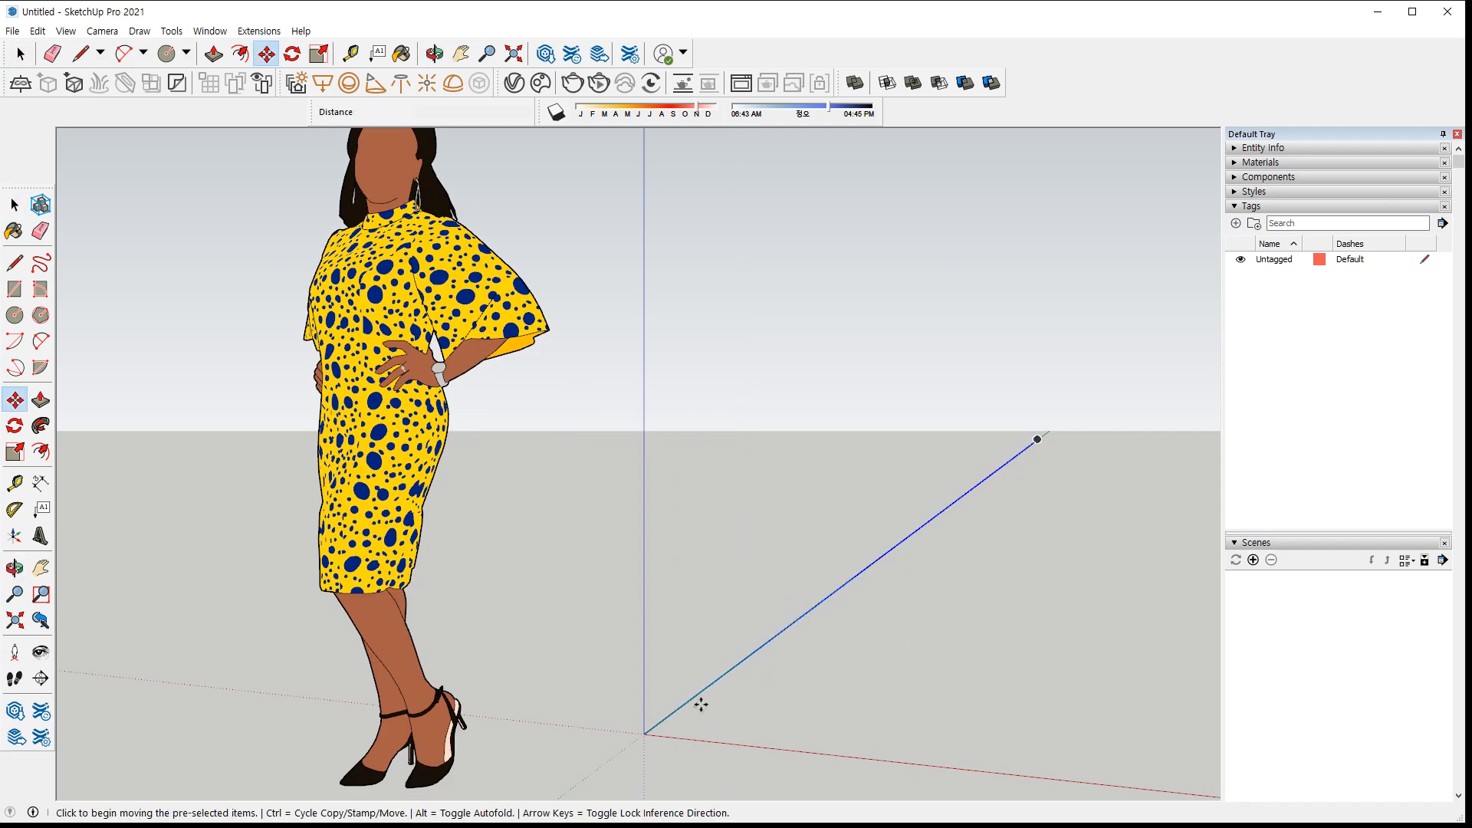
left_click(644, 733)
key("ctrl")
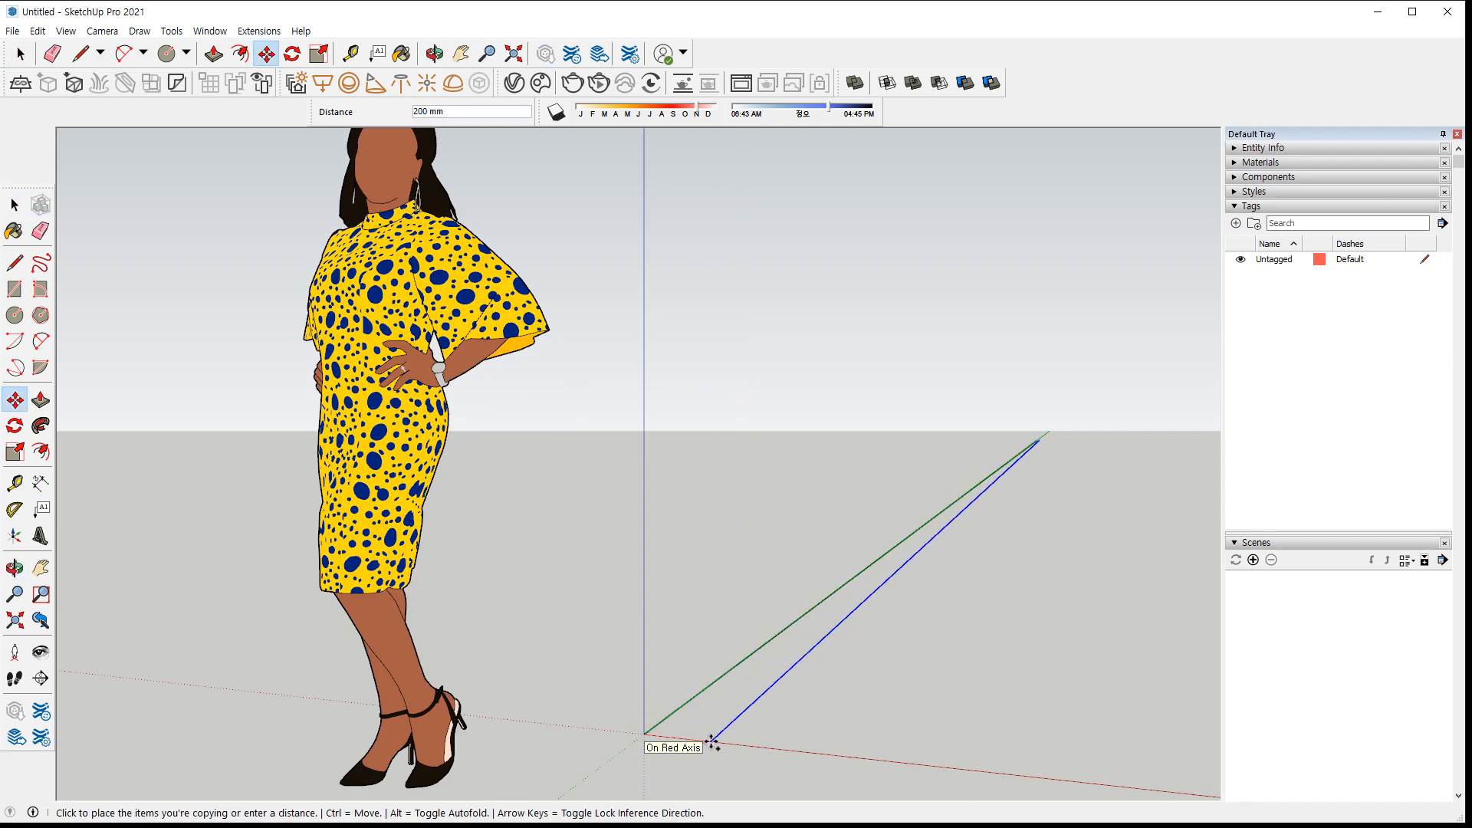
left_click(736, 744)
key("space")
Compare the spacing of the two parallel lines at their near ends and at their far ends by the horizon
scroll(976, 645, "up", 3)
scroll(982, 644, "down", 1)
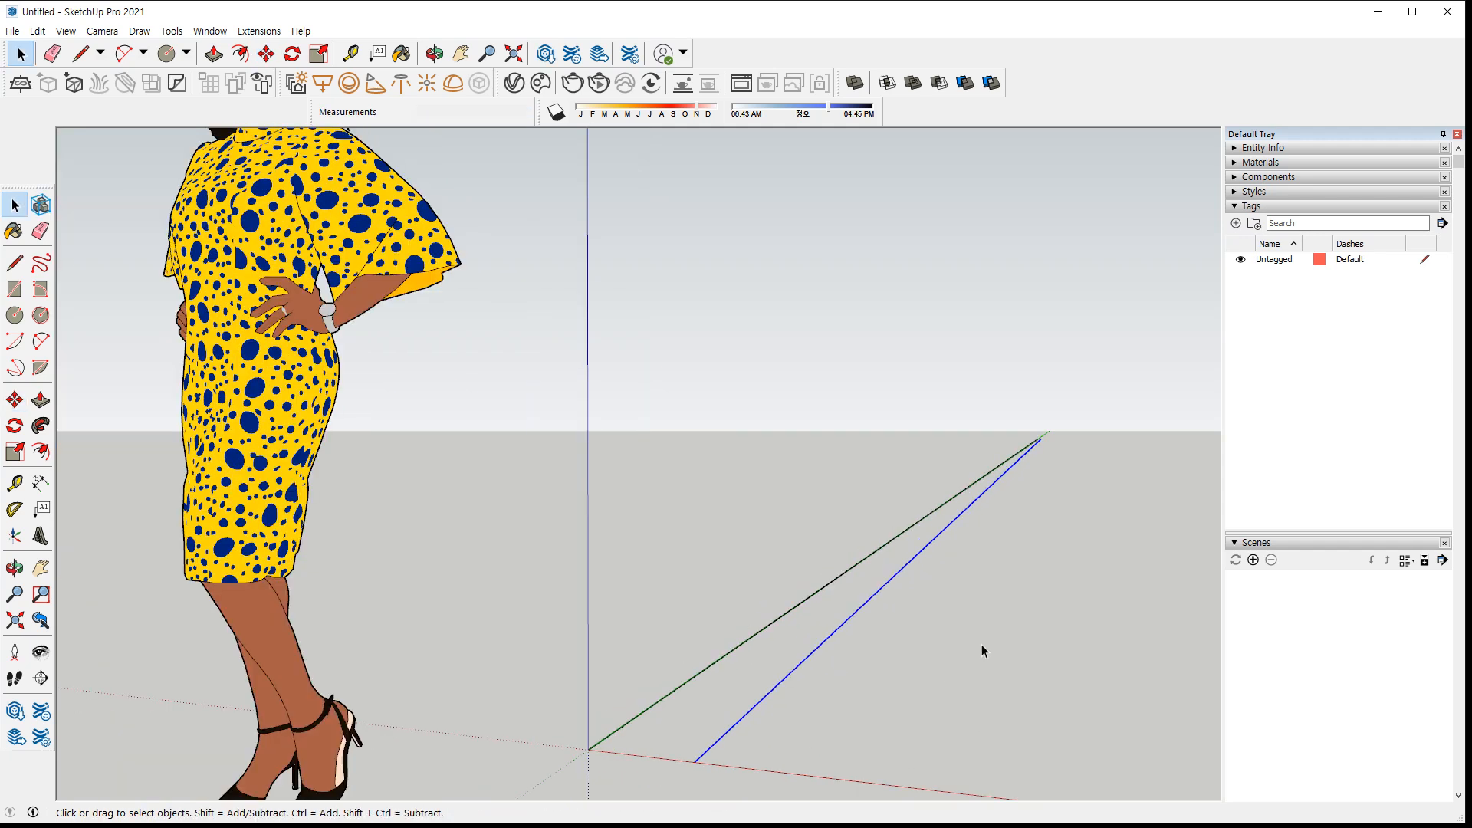
mouse_move(700, 788)
left_mouse_down()
mouse_move(558, 706)
mouse_move(743, 760)
mouse_move(719, 783)
left_mouse_up()
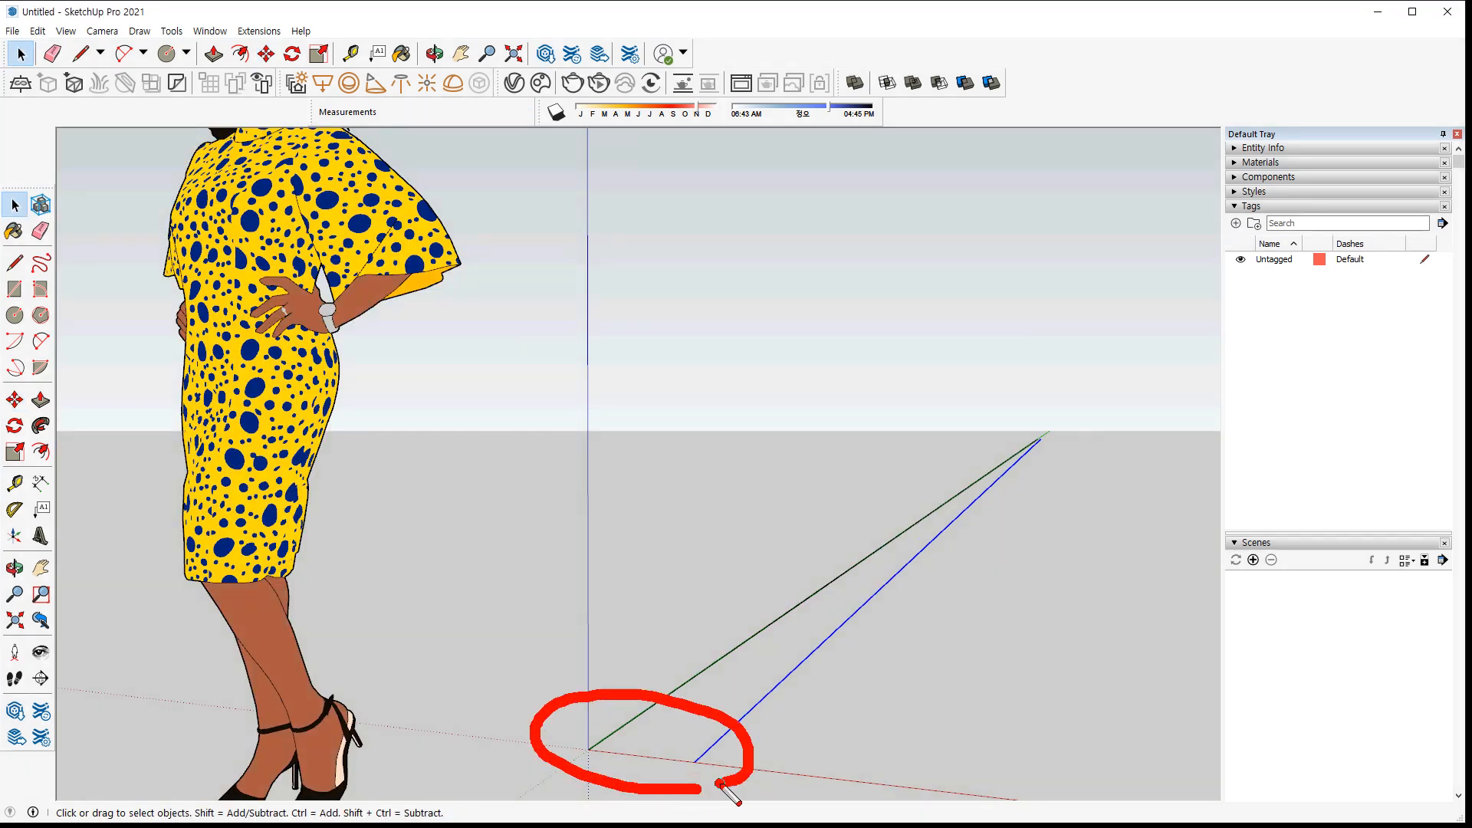
mouse_move(1059, 453)
left_mouse_down()
mouse_move(1002, 448)
mouse_move(1063, 458)
left_mouse_up()
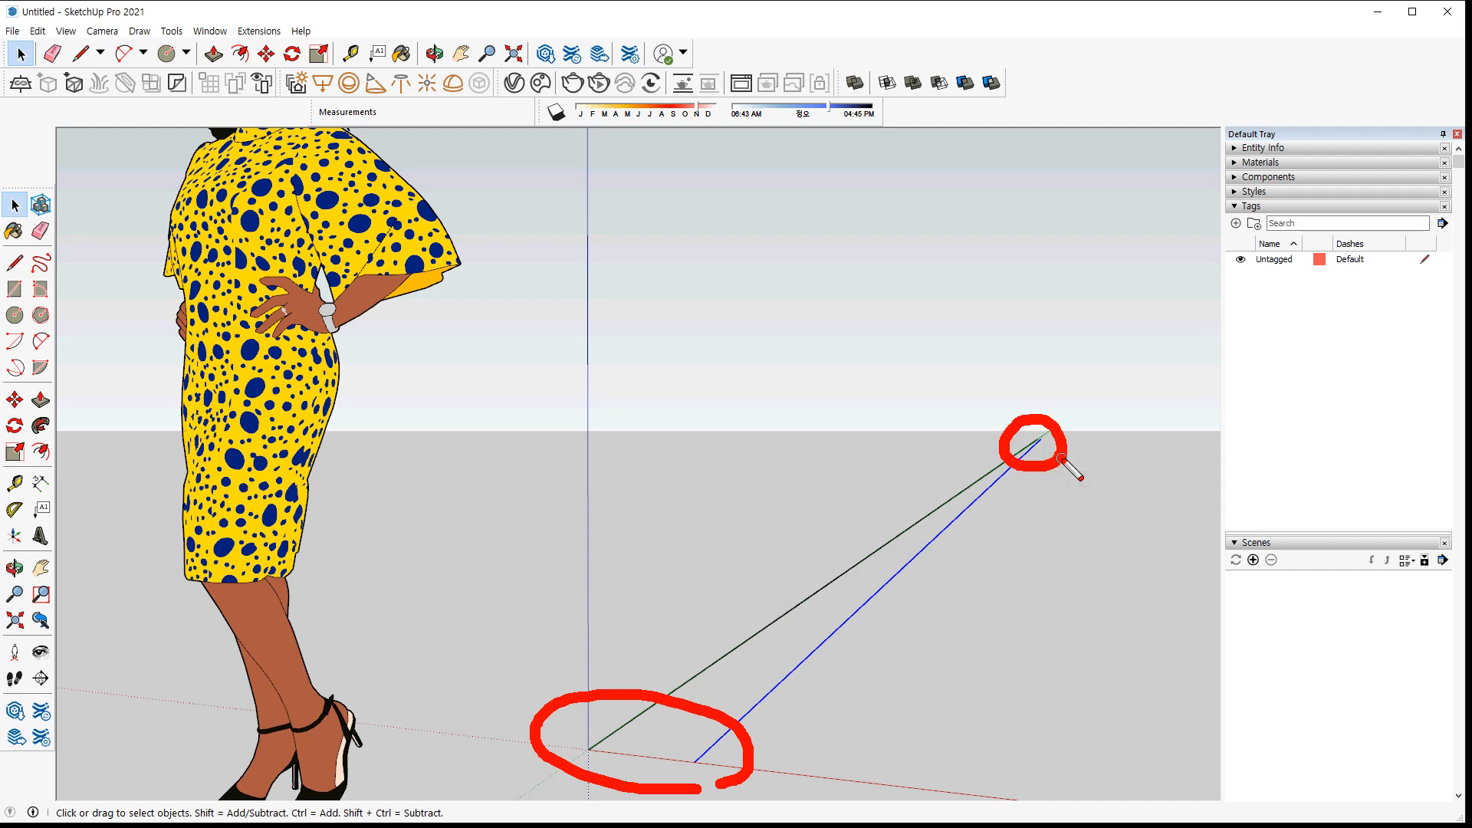
key("Escape")
mouse_move(1058, 437)
middle_mouse_down()
mouse_move(907, 483)
mouse_move(984, 479)
mouse_move(1008, 390)
middle_mouse_up()
scroll(1020, 338, "up", 8)
scroll(1020, 339, "up", 6)
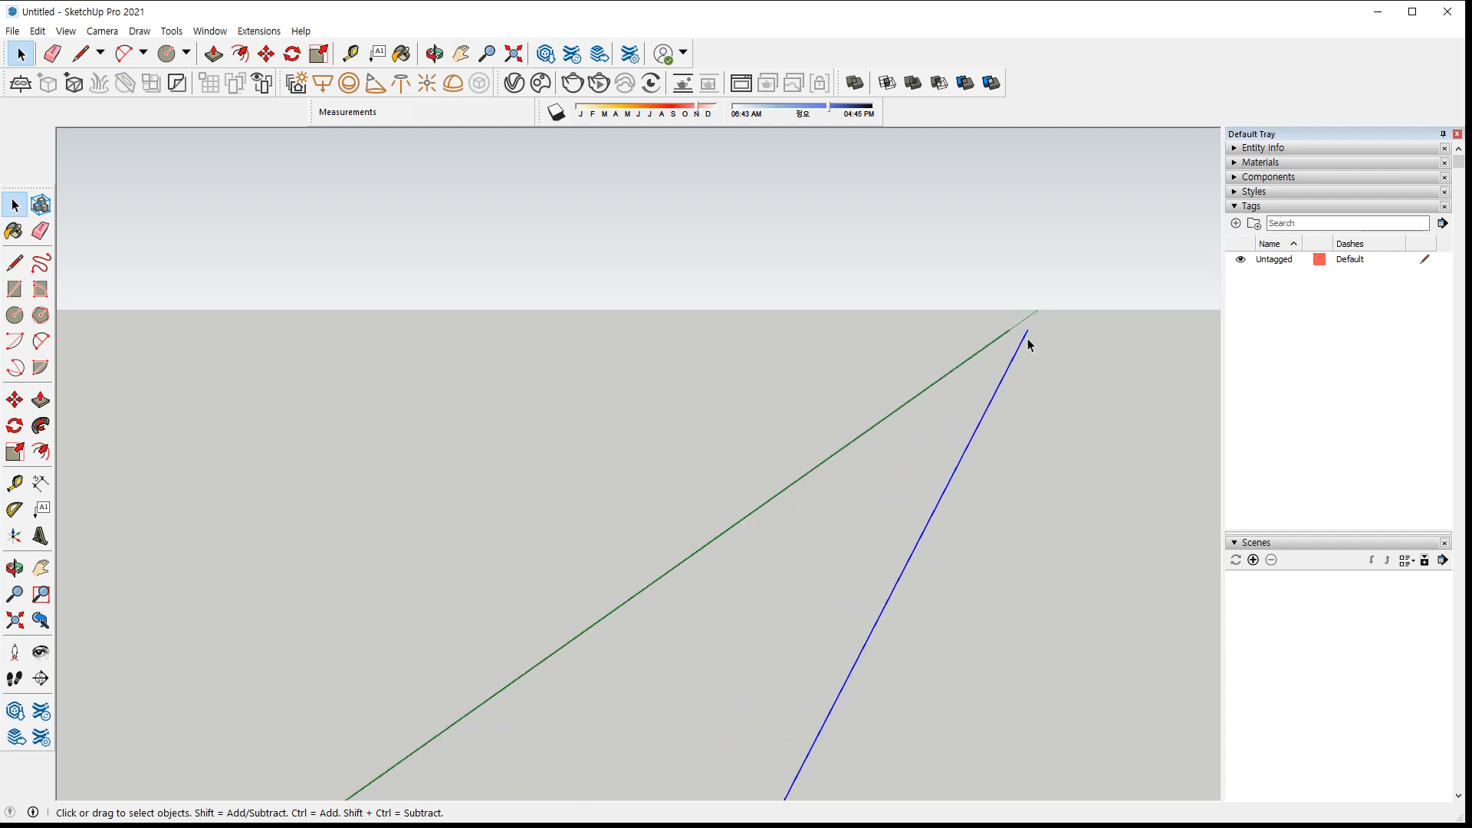
scroll(1046, 312, "up", 3)
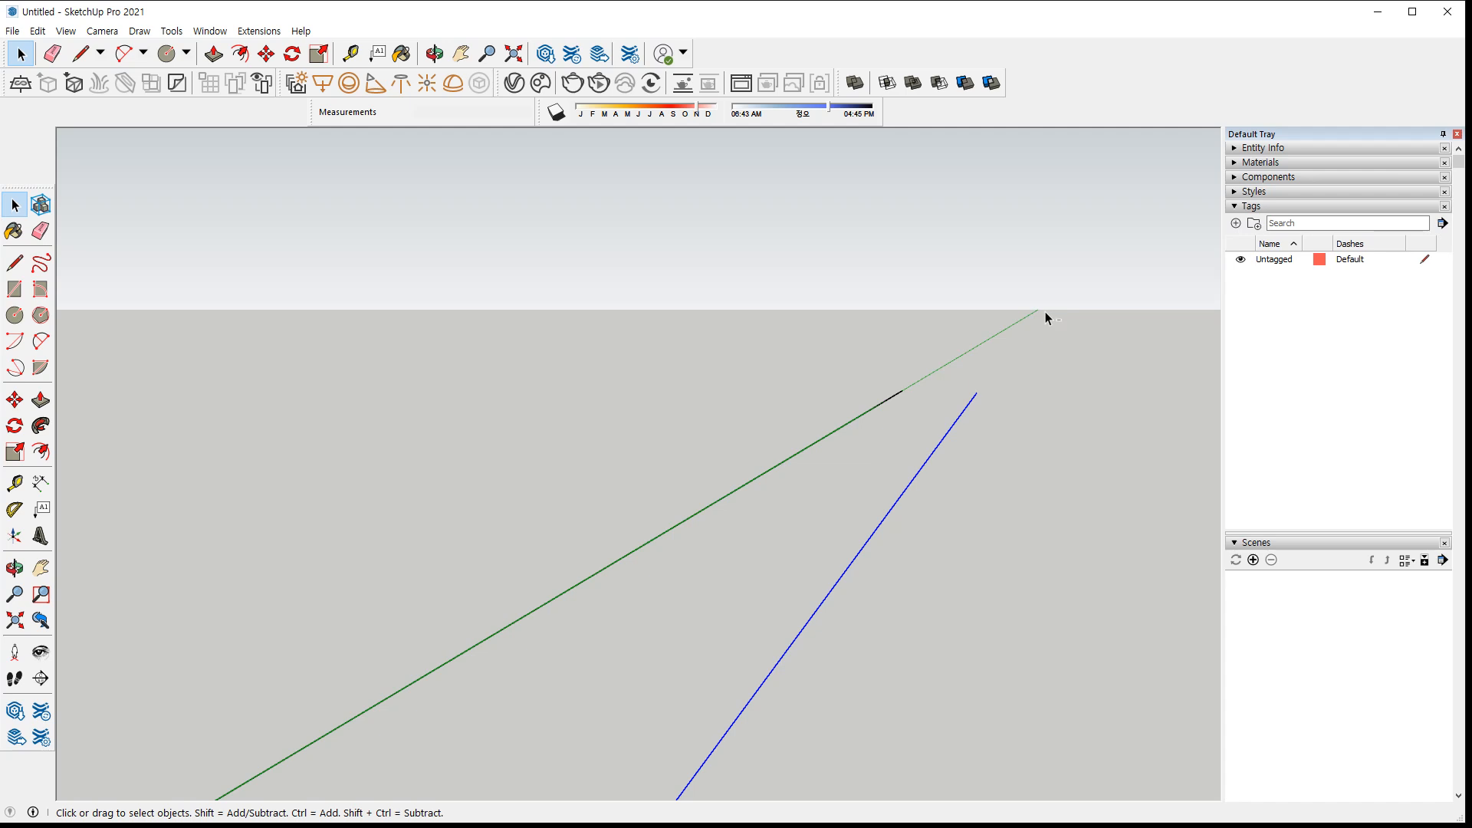
View both parallel lines from the origin to the horizon and examine how the gap between them narrows with distance
scroll(1046, 311, "down", 10)
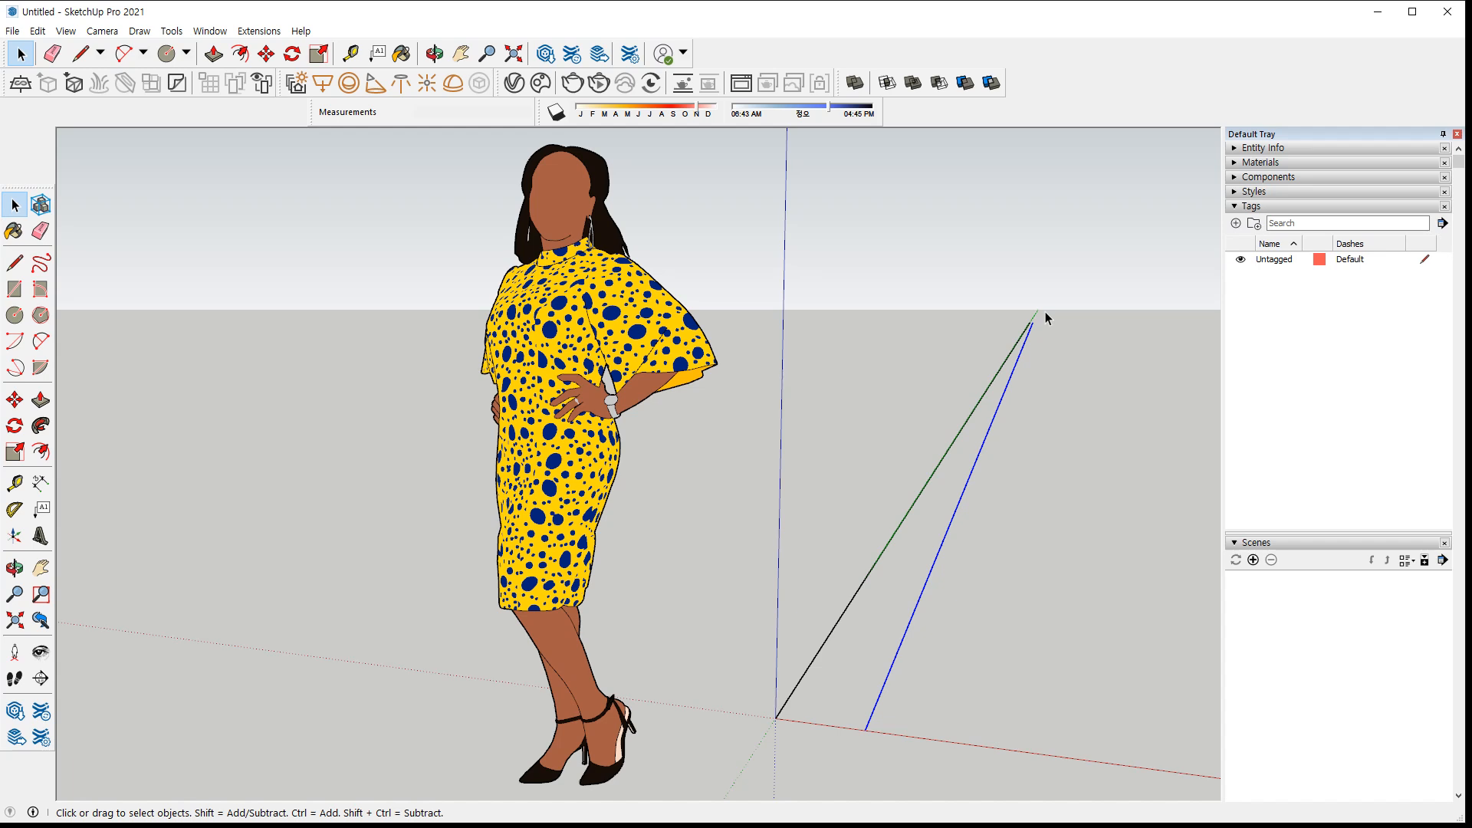
mouse_move(844, 759)
left_mouse_down()
mouse_move(732, 694)
mouse_move(917, 736)
mouse_move(781, 750)
left_mouse_up()
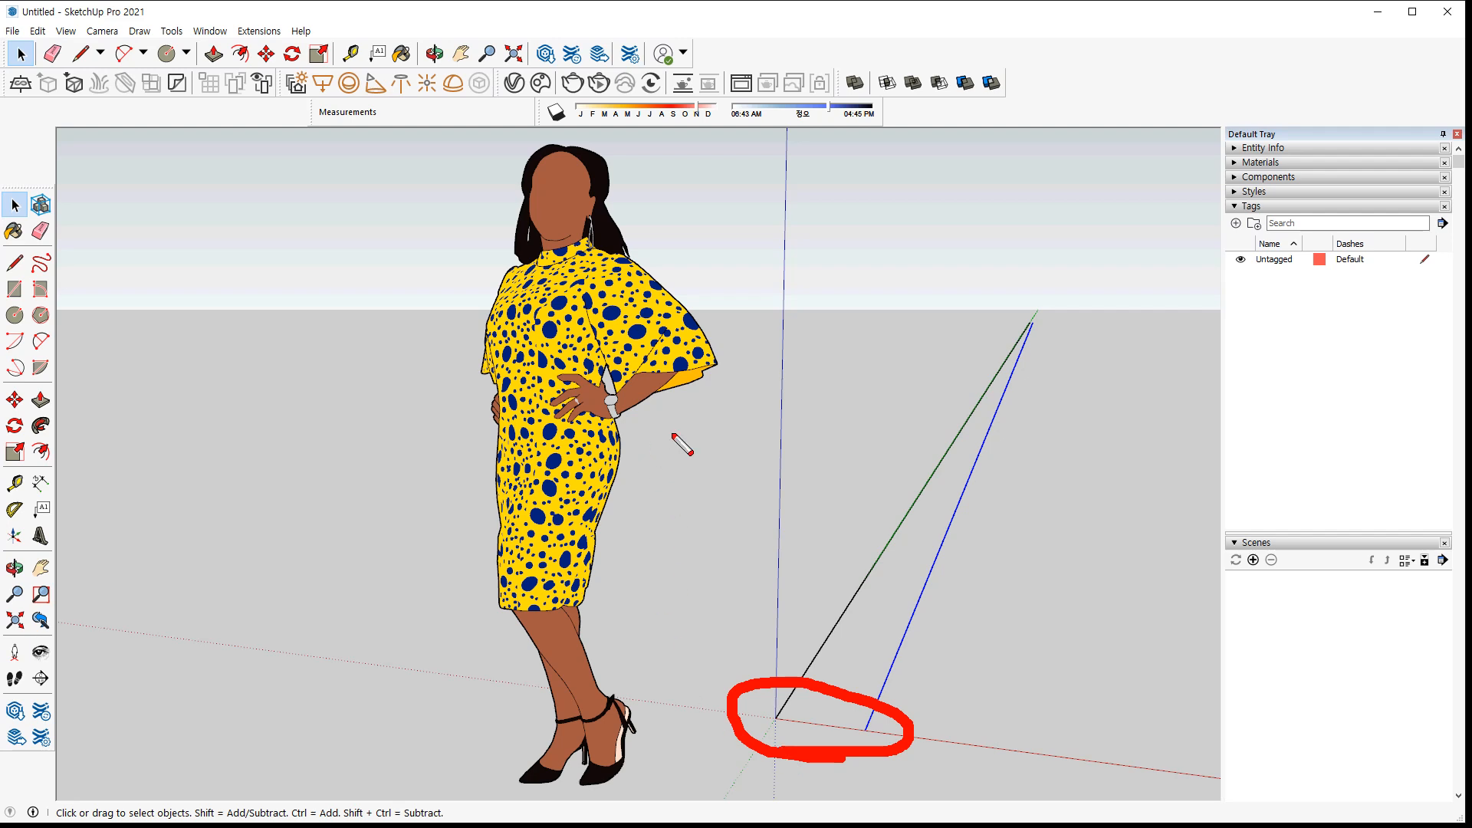
left_click_drag(500, 263, 313, 398)
left_click_drag(795, 255, 643, 413)
left_click_drag(1027, 313, 784, 495)
left_click_drag(1076, 388, 914, 508)
key("e")
left_click_drag(982, 302, 1063, 375)
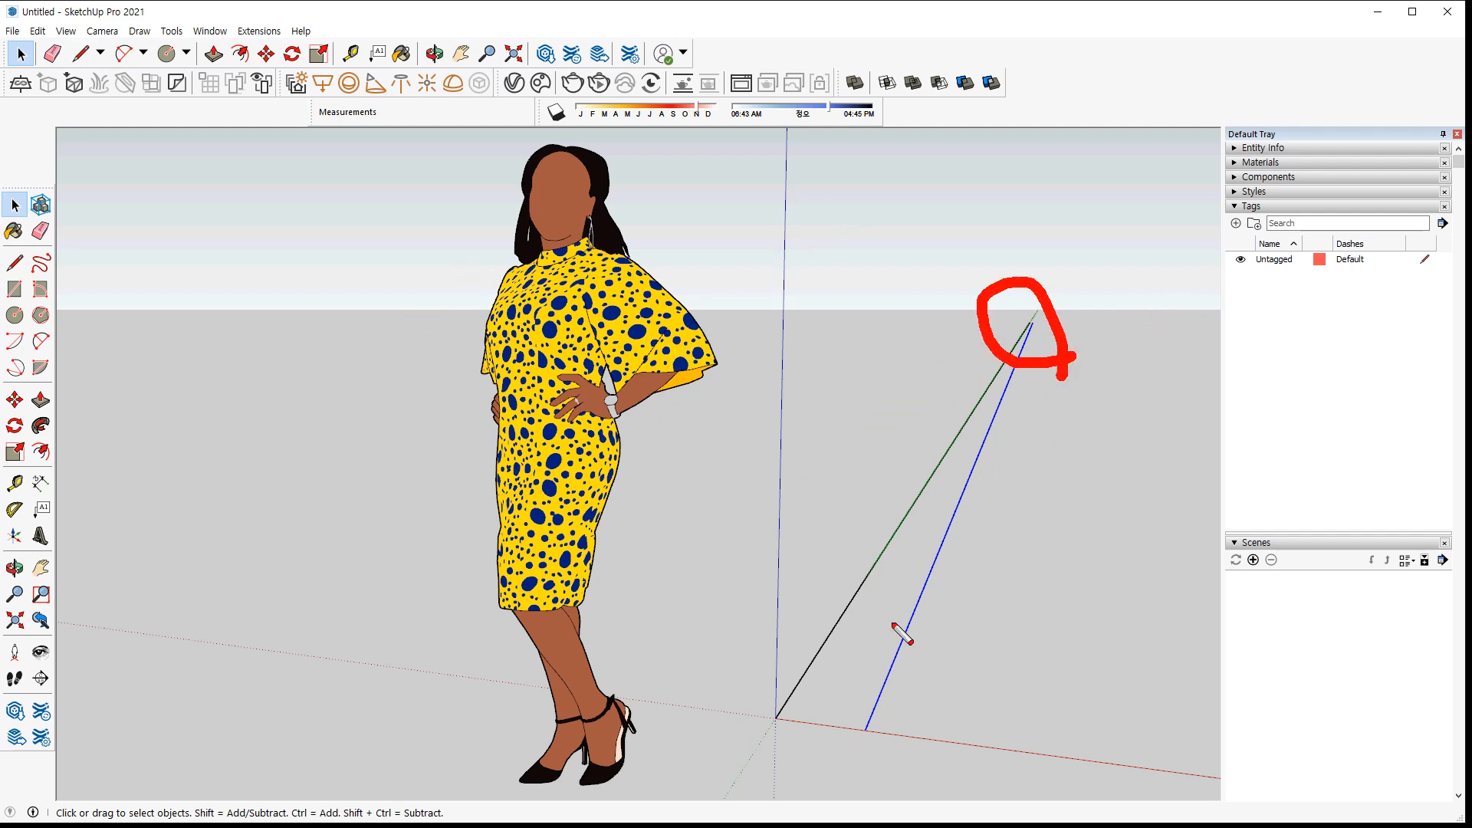
mouse_move(865, 769)
left_mouse_down()
mouse_move(921, 680)
mouse_move(846, 779)
left_mouse_up()
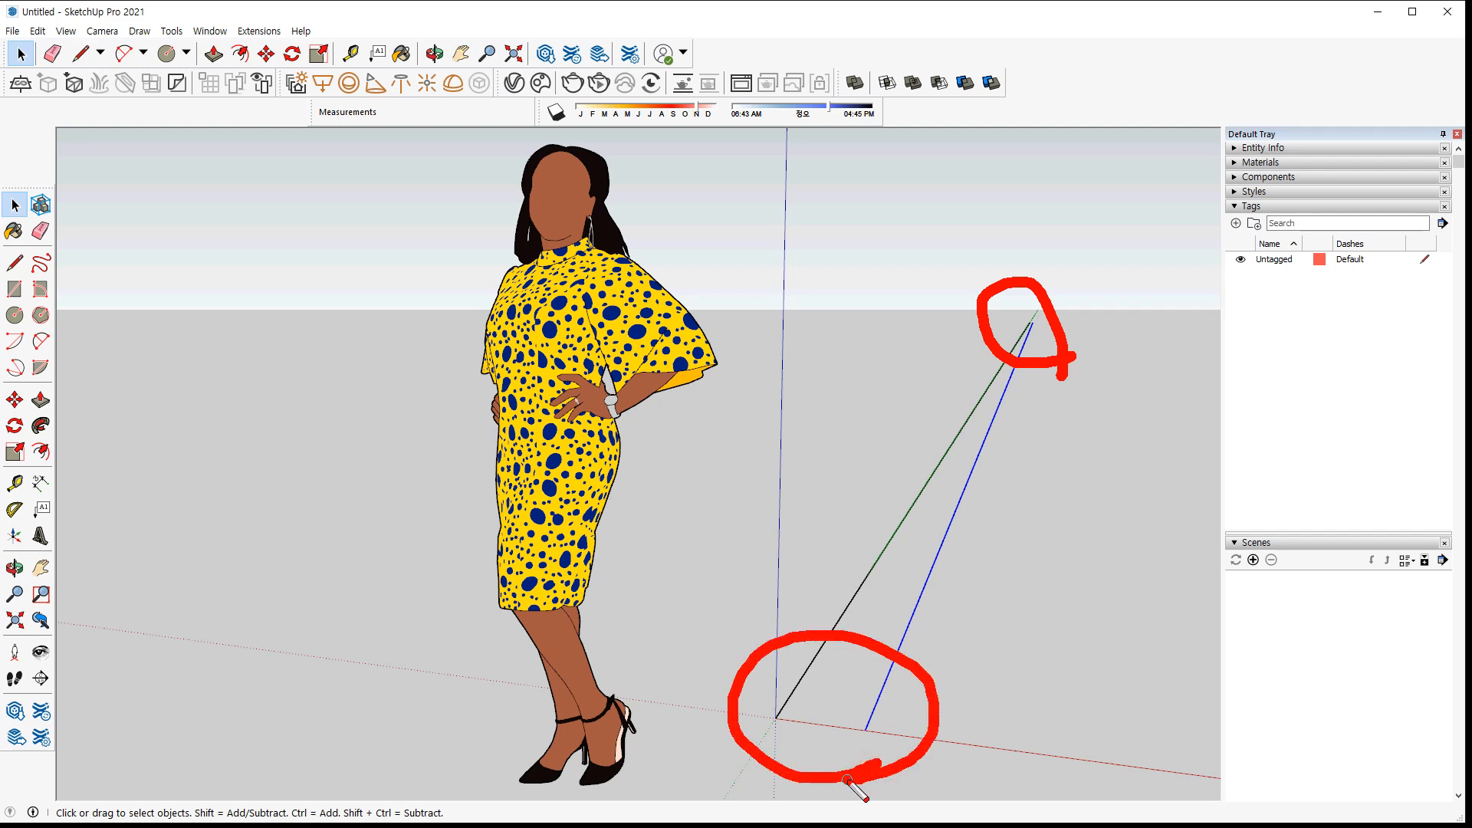
left_click_drag(731, 732, 892, 737)
left_click_drag(1070, 351, 979, 334)
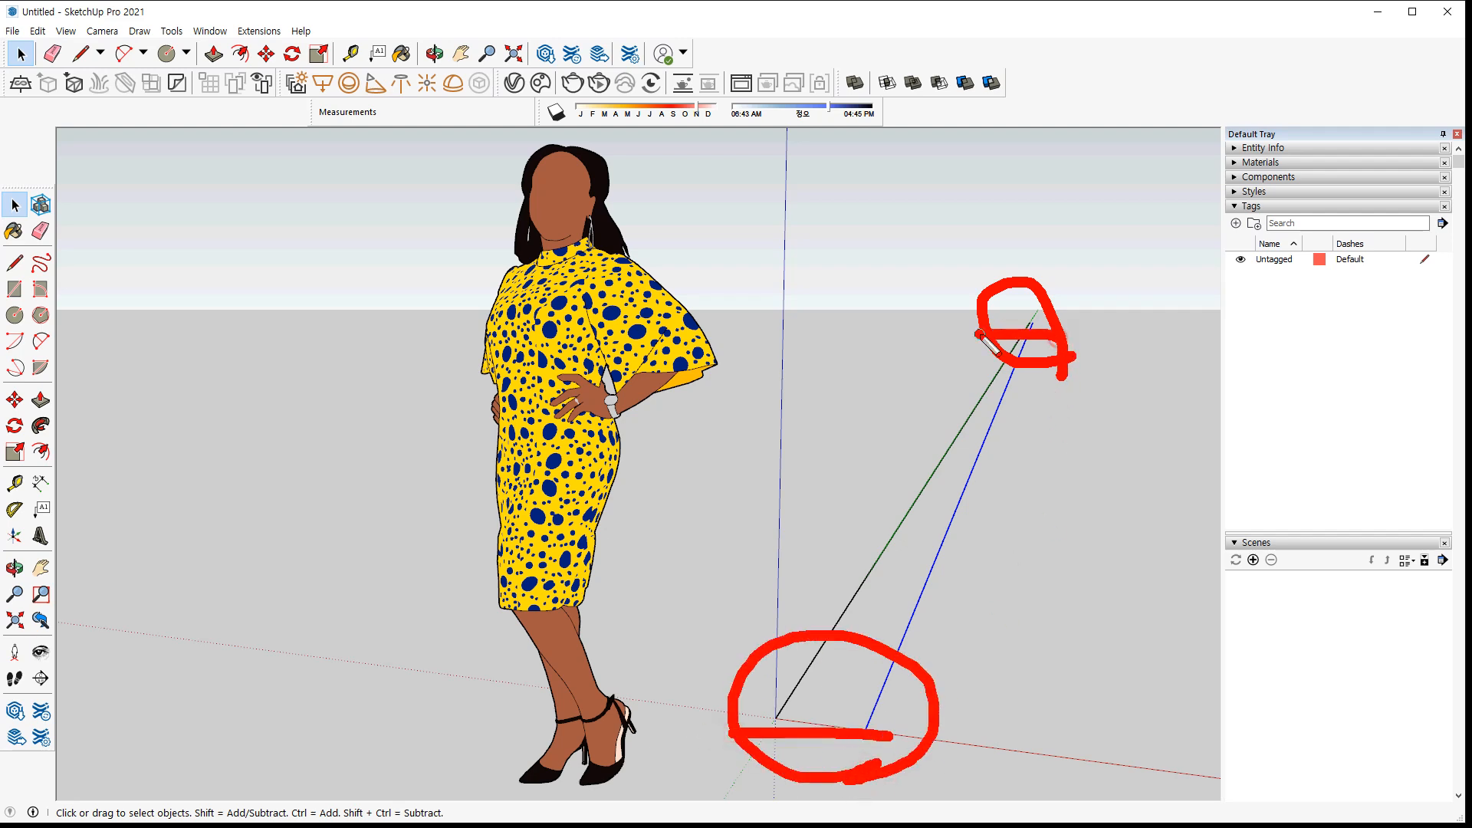
key("Escape")
View the two parallel lines from above and check which projection mode the camera uses
scroll(892, 468, "up", 4)
mouse_move(891, 469)
middle_mouse_down()
mouse_move(894, 565)
mouse_move(968, 546)
middle_mouse_up()
middle_click_drag(1009, 393, 818, 690, "shift")
middle_click_drag(1017, 287, 875, 529, "shift")
scroll(914, 310, "up", 3)
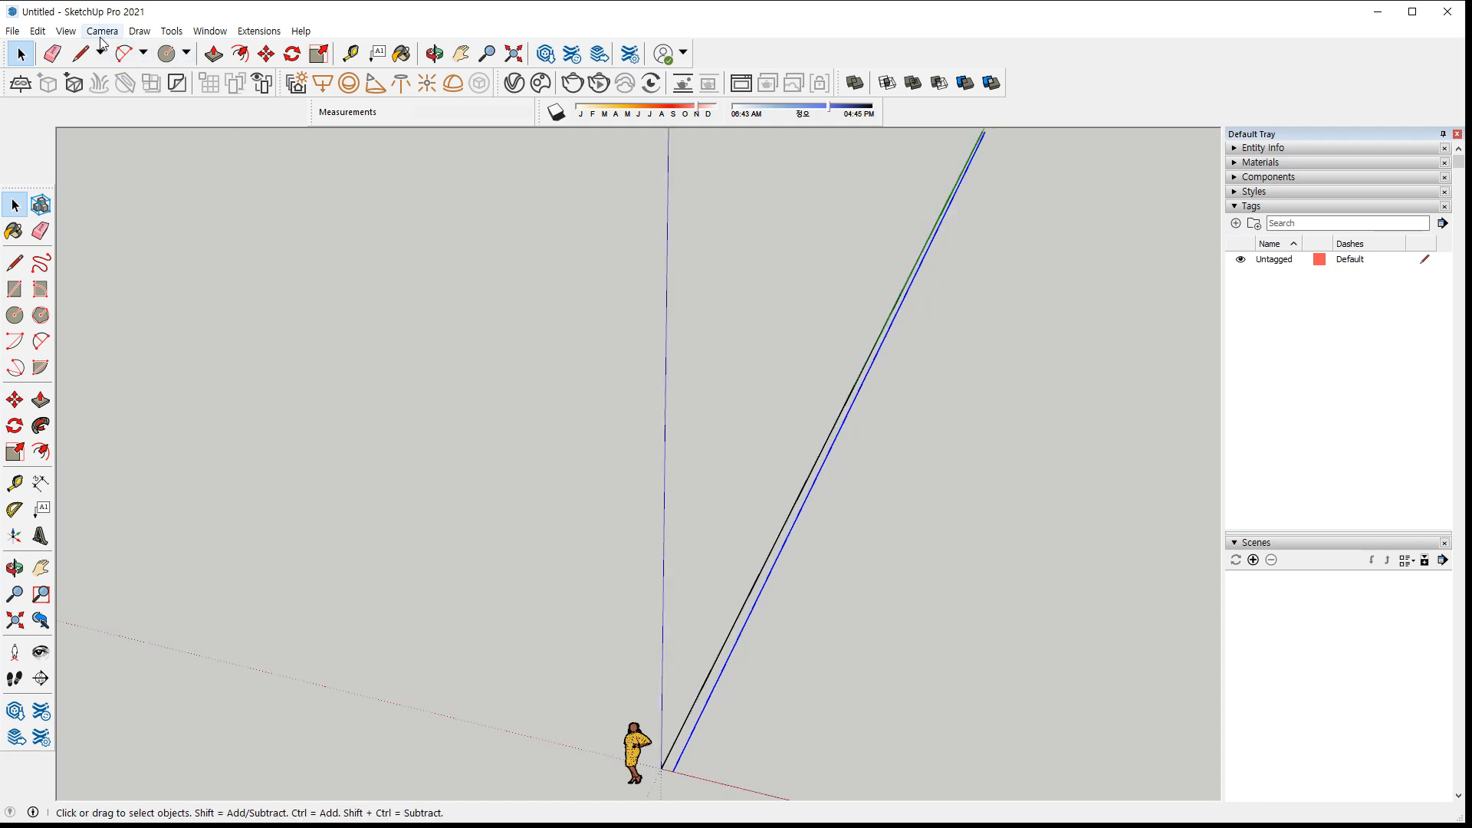
left_click(101, 35)
left_click(101, 36)
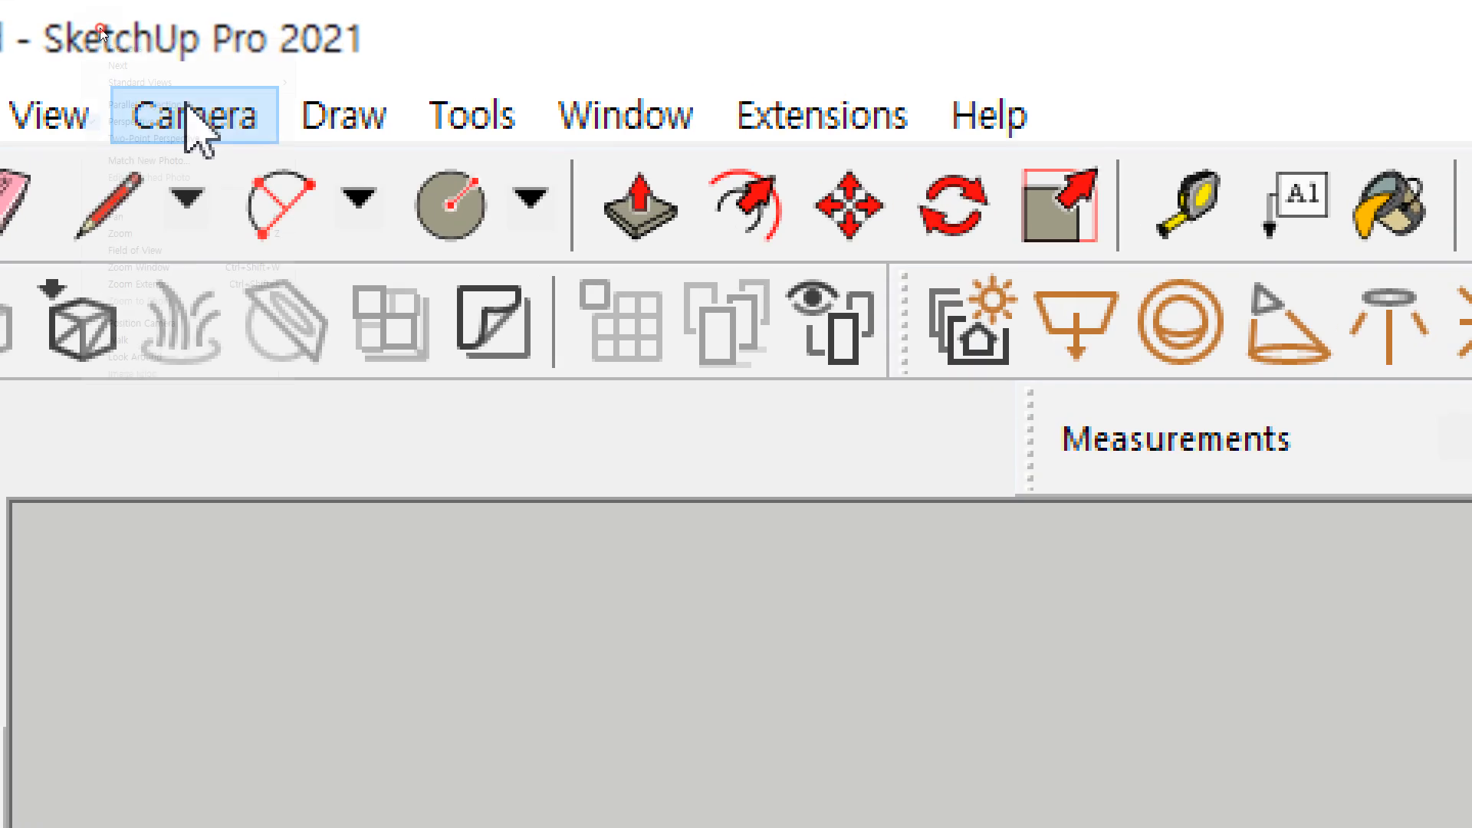
left_click(102, 32)
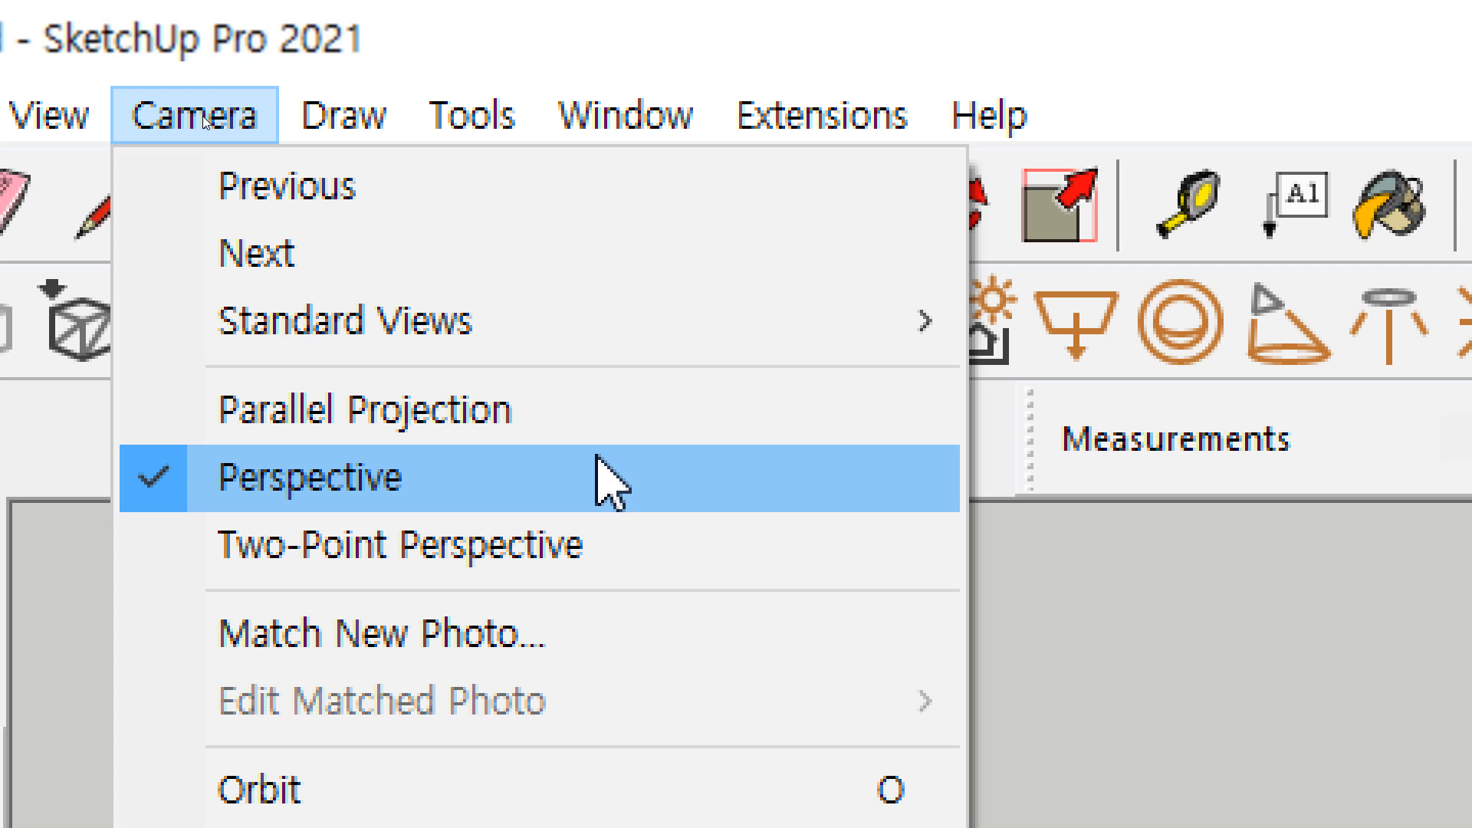
left_click(598, 456)
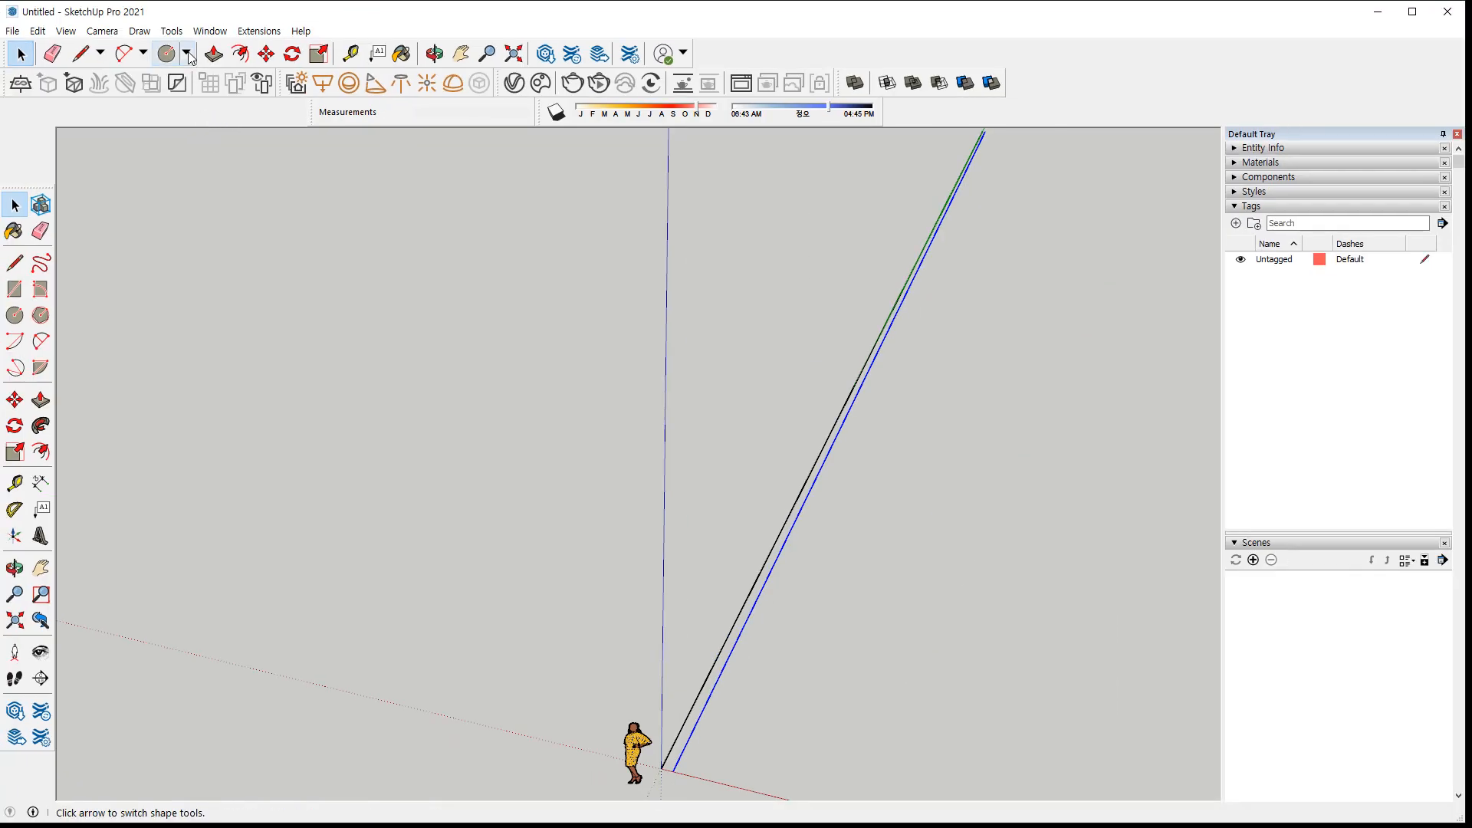
Switch the camera to Parallel Projection and compare the gap between the two lines along their full length
left_click(102, 31)
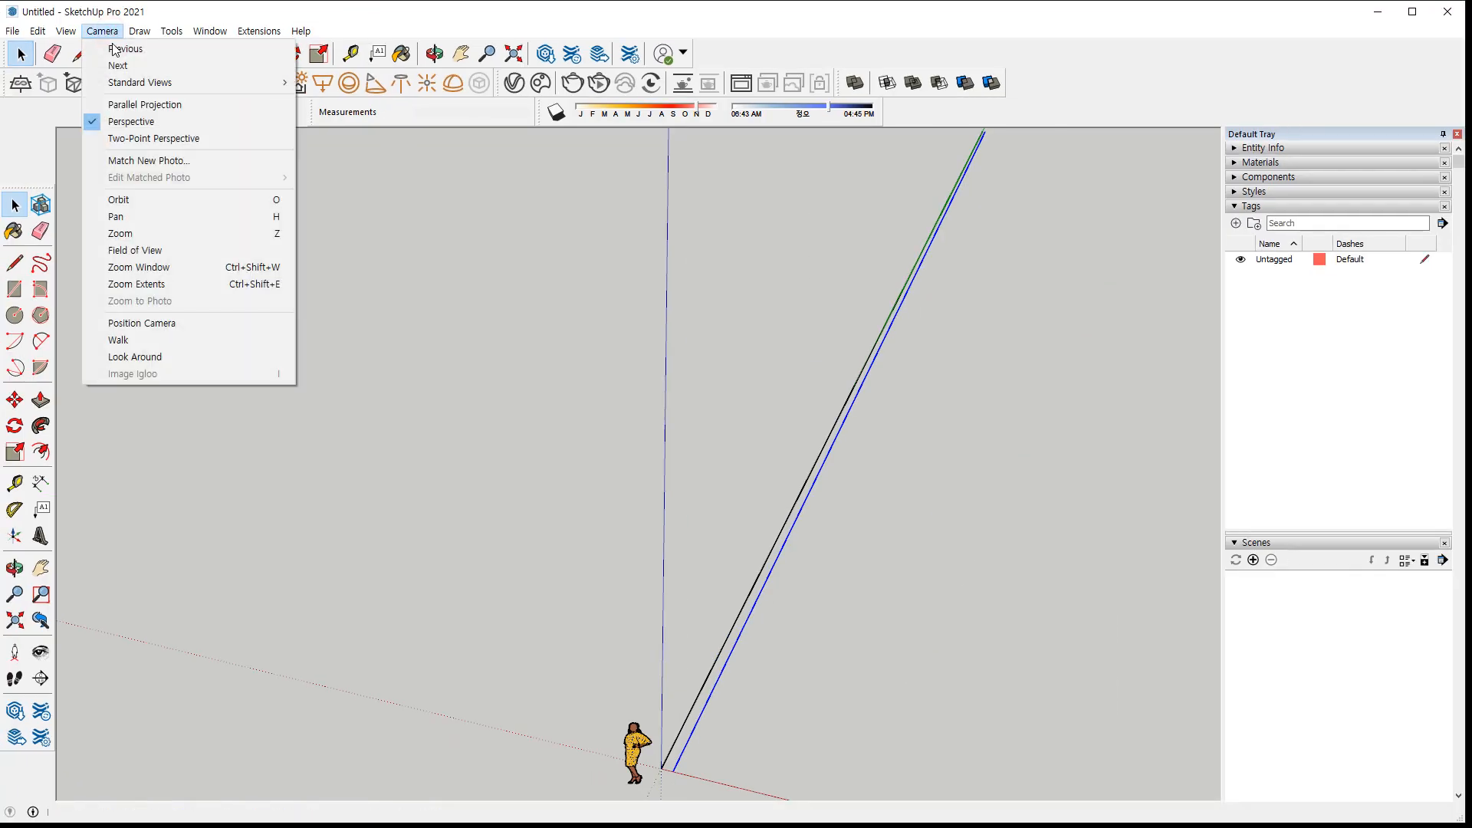
left_click(205, 105)
scroll(678, 548, "up", 7)
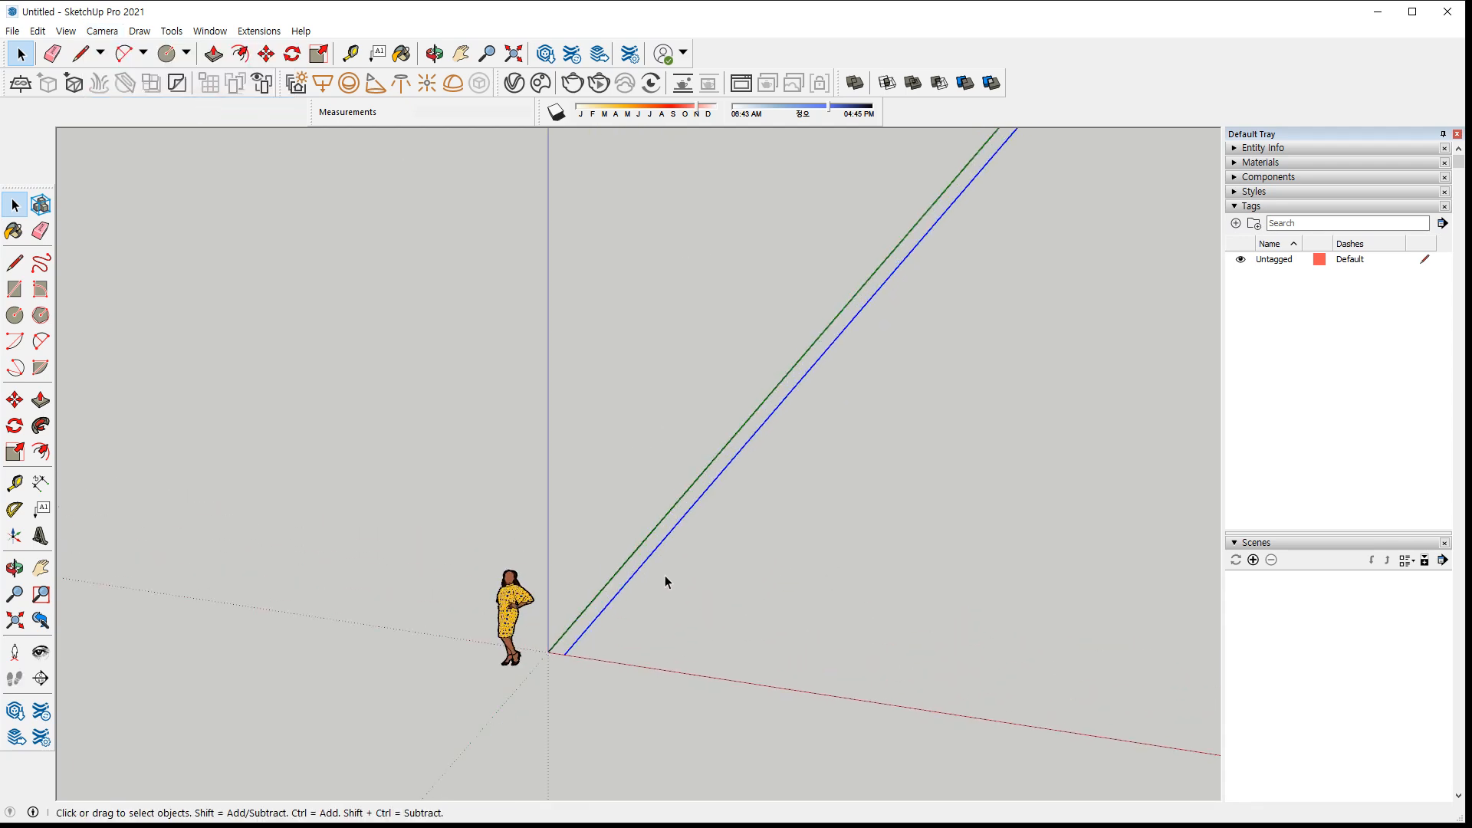
mouse_move(821, 351)
middle_mouse_down("shift")
mouse_move(657, 501)
mouse_move(437, 662)
middle_mouse_up("shift")
middle_click_drag(825, 266, 571, 556, "shift")
mouse_move(877, 250)
middle_mouse_down("shift")
mouse_move(621, 529)
mouse_move(677, 549)
mouse_move(656, 568)
middle_mouse_up("shift")
mouse_move(859, 268)
middle_mouse_down("shift")
mouse_move(594, 559)
mouse_move(595, 586)
mouse_move(549, 632)
middle_mouse_up("shift")
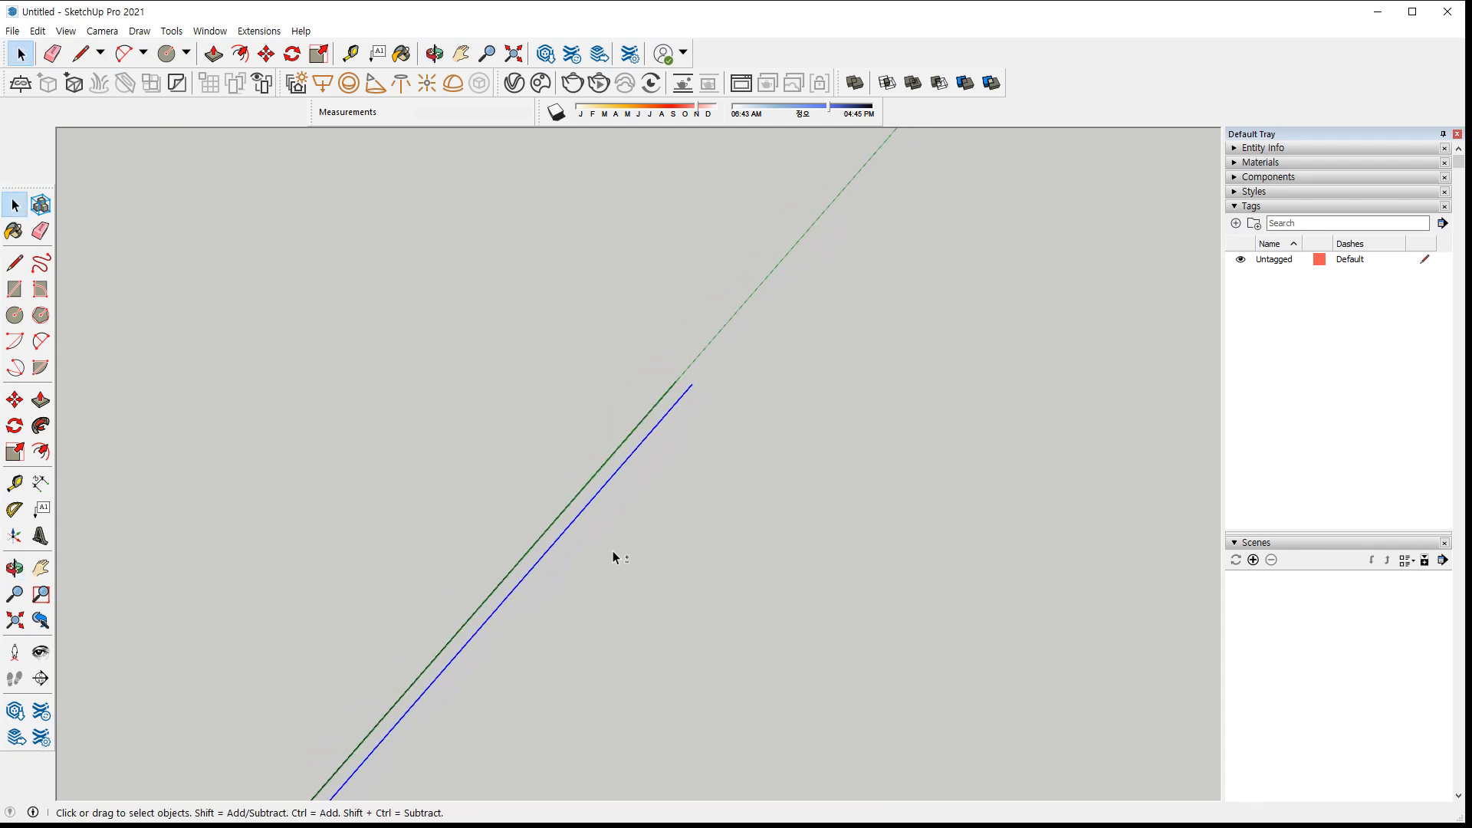
Delete both parallel lines and zoom to the extents of the model
left_click_drag(700, 527, 454, 394)
key("Delete")
key("shift+z")
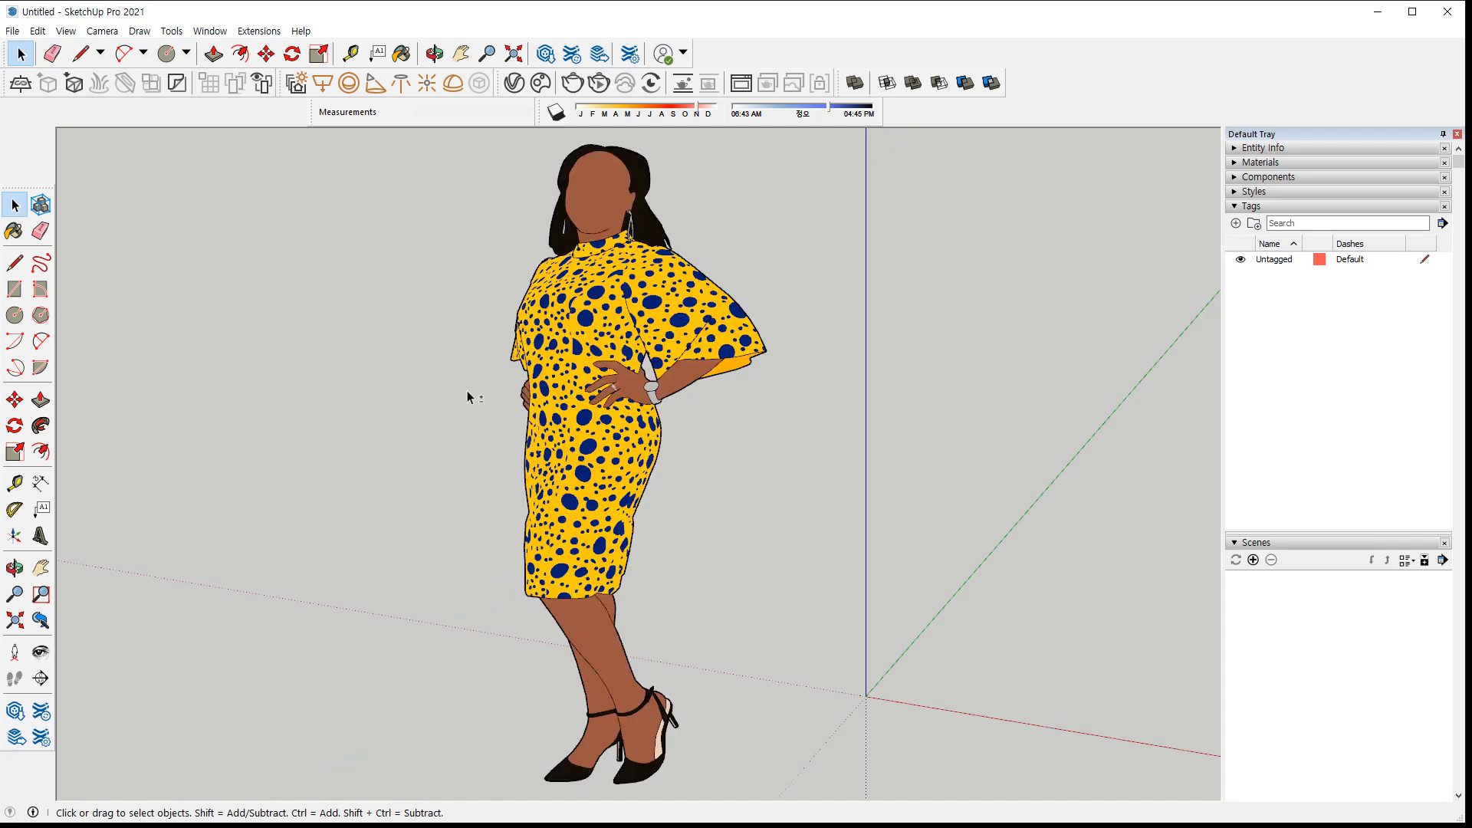
Set the camera back to Perspective with the figure and axes seen against the horizon
middle_click_drag(933, 454, 733, 454, "shift")
left_click(102, 31)
left_click(130, 121)
middle_click_drag(736, 371, 717, 326)
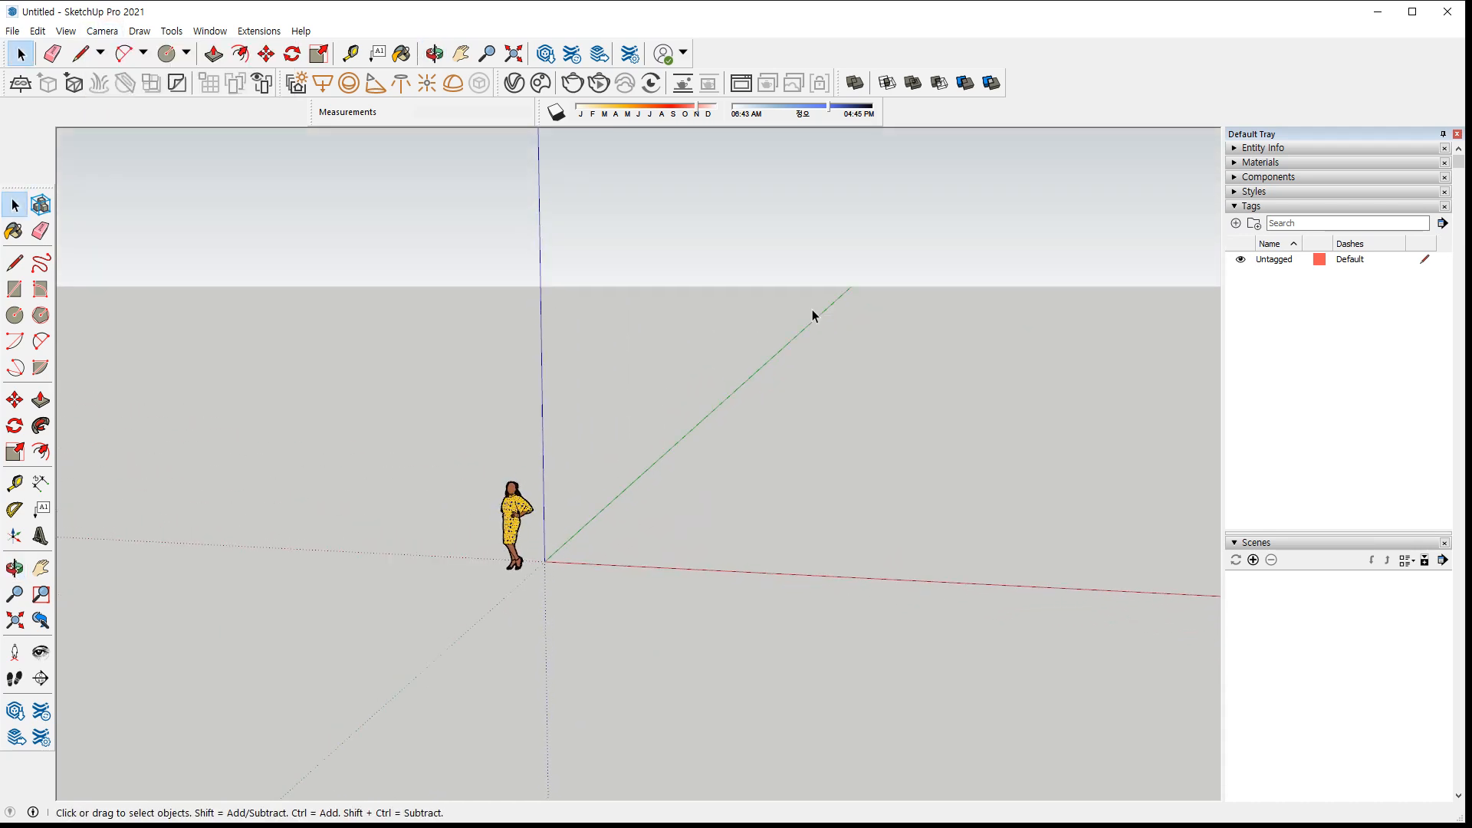
Toggle the camera to Parallel Projection and back to Perspective to compare the two views of the axes
left_click(103, 31)
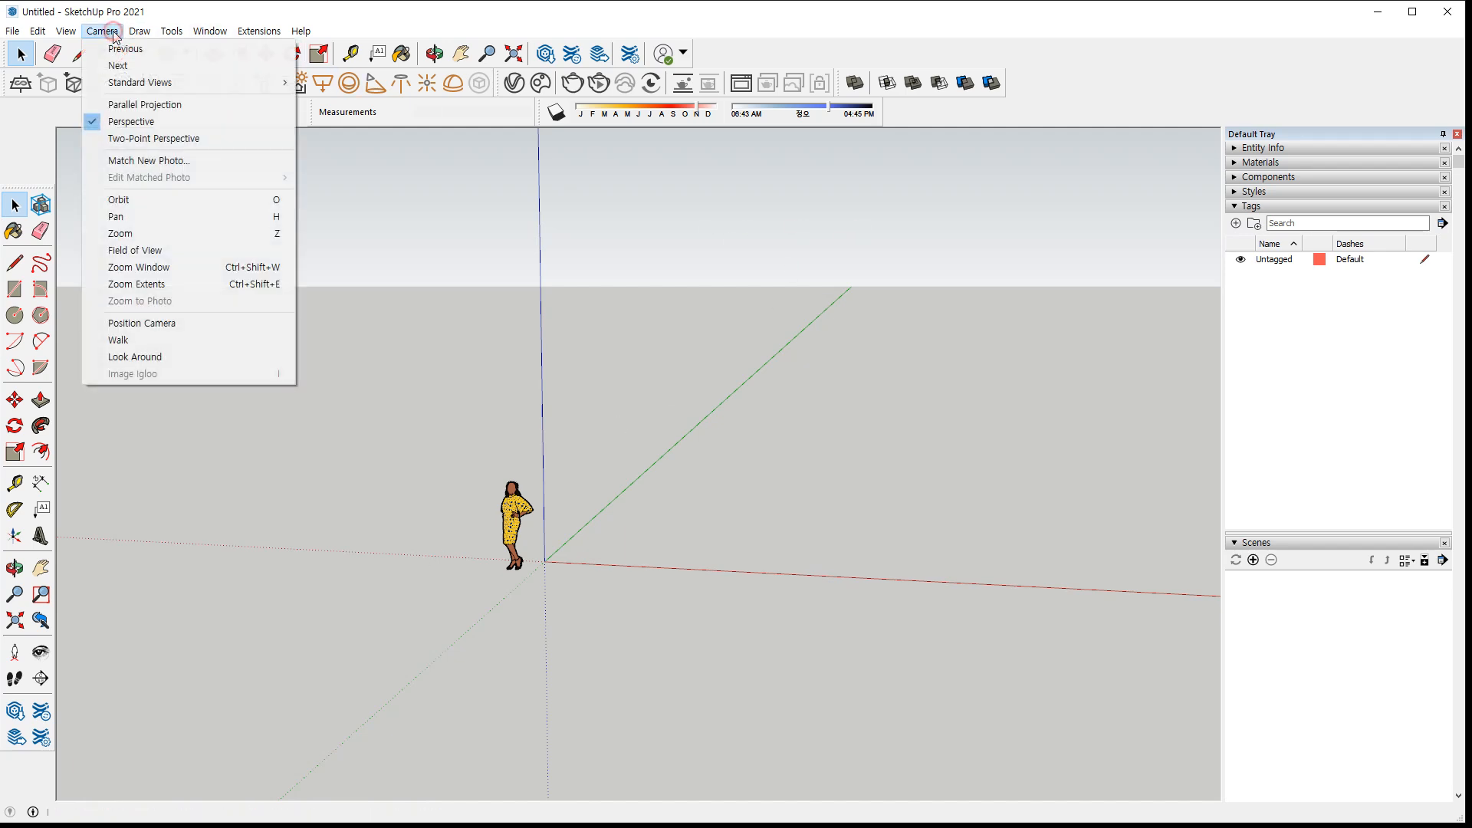
left_click(149, 104)
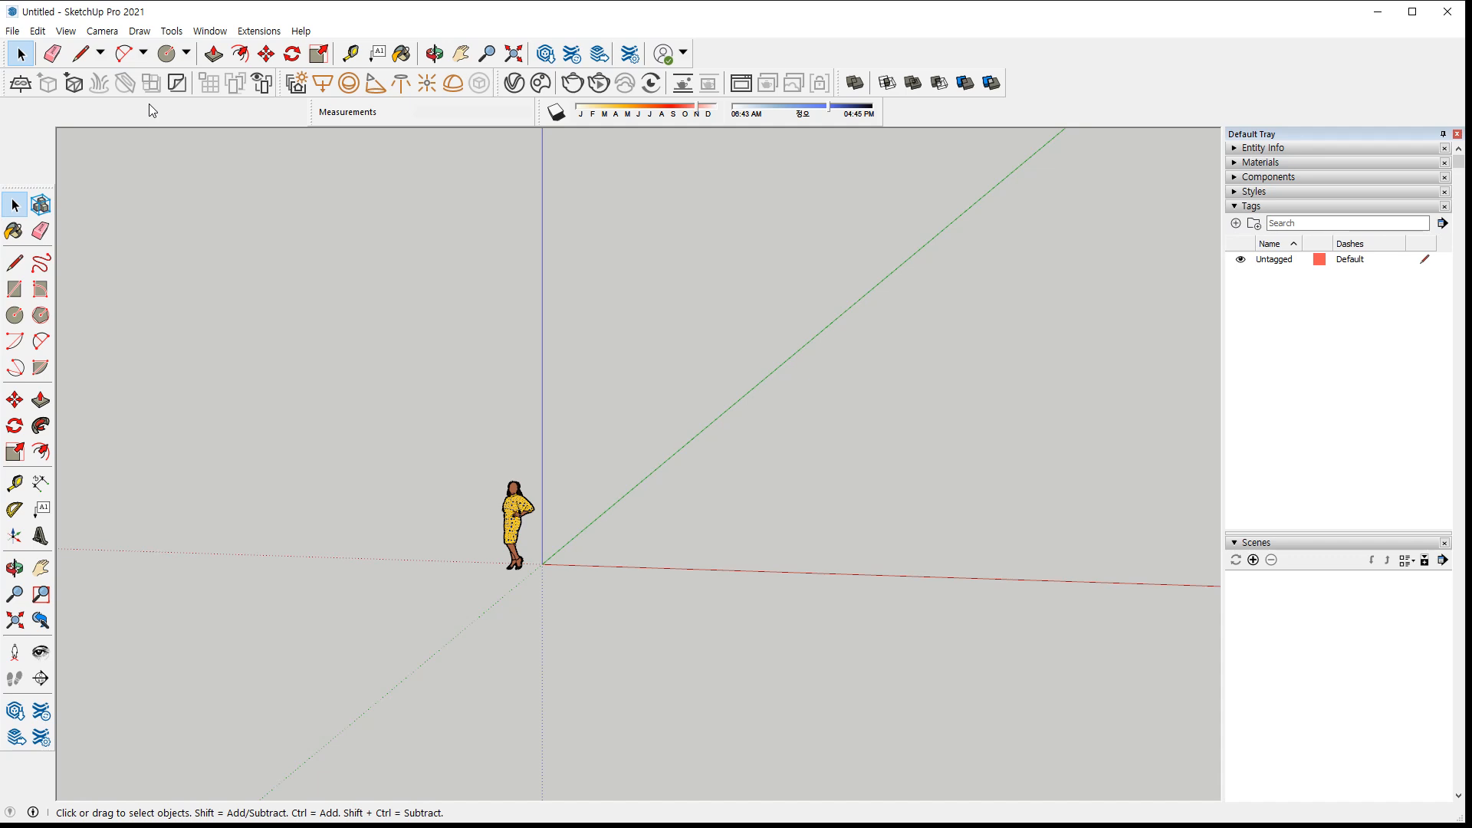
left_click(102, 31)
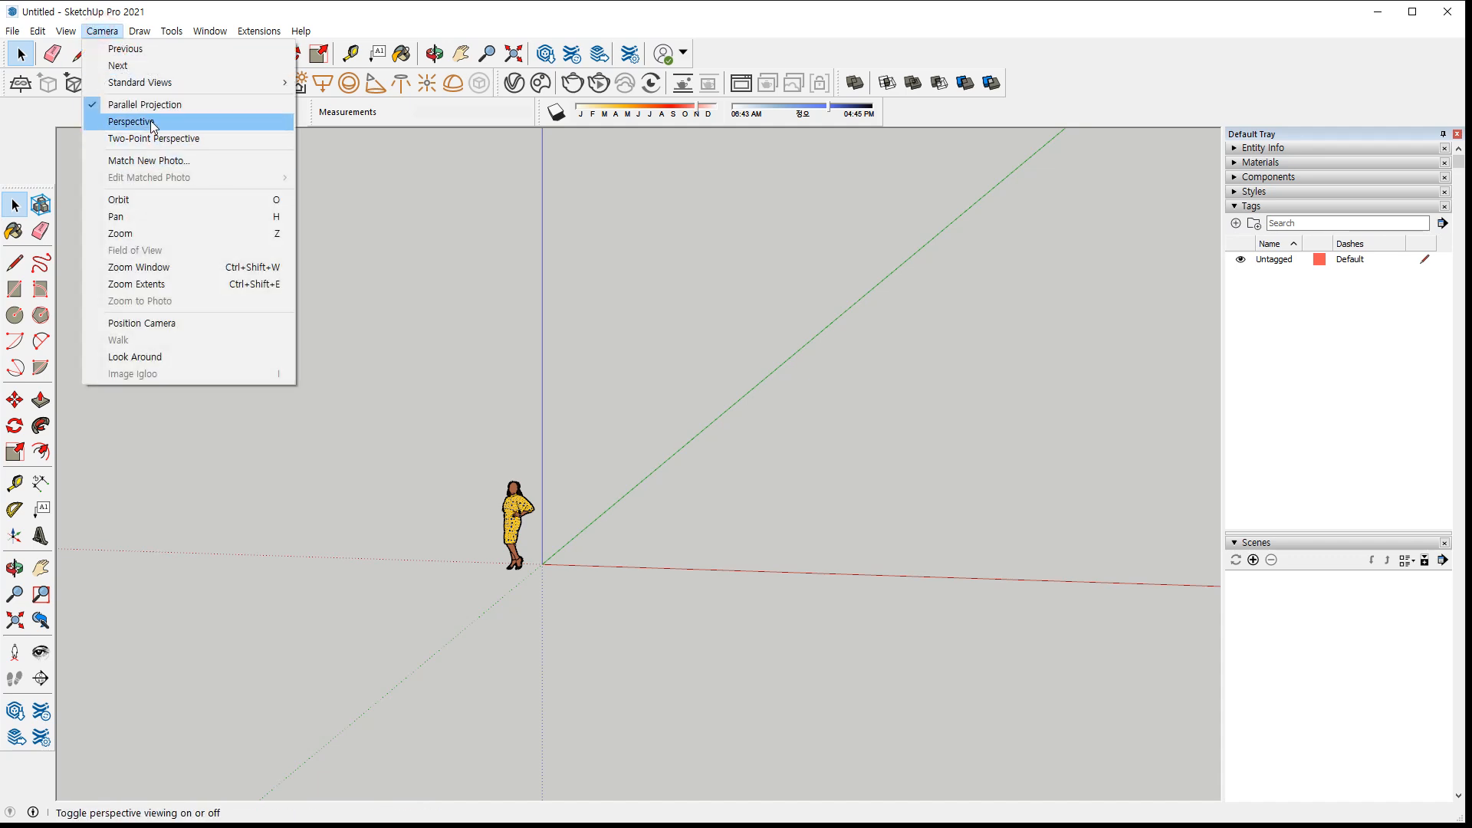
left_click(205, 121)
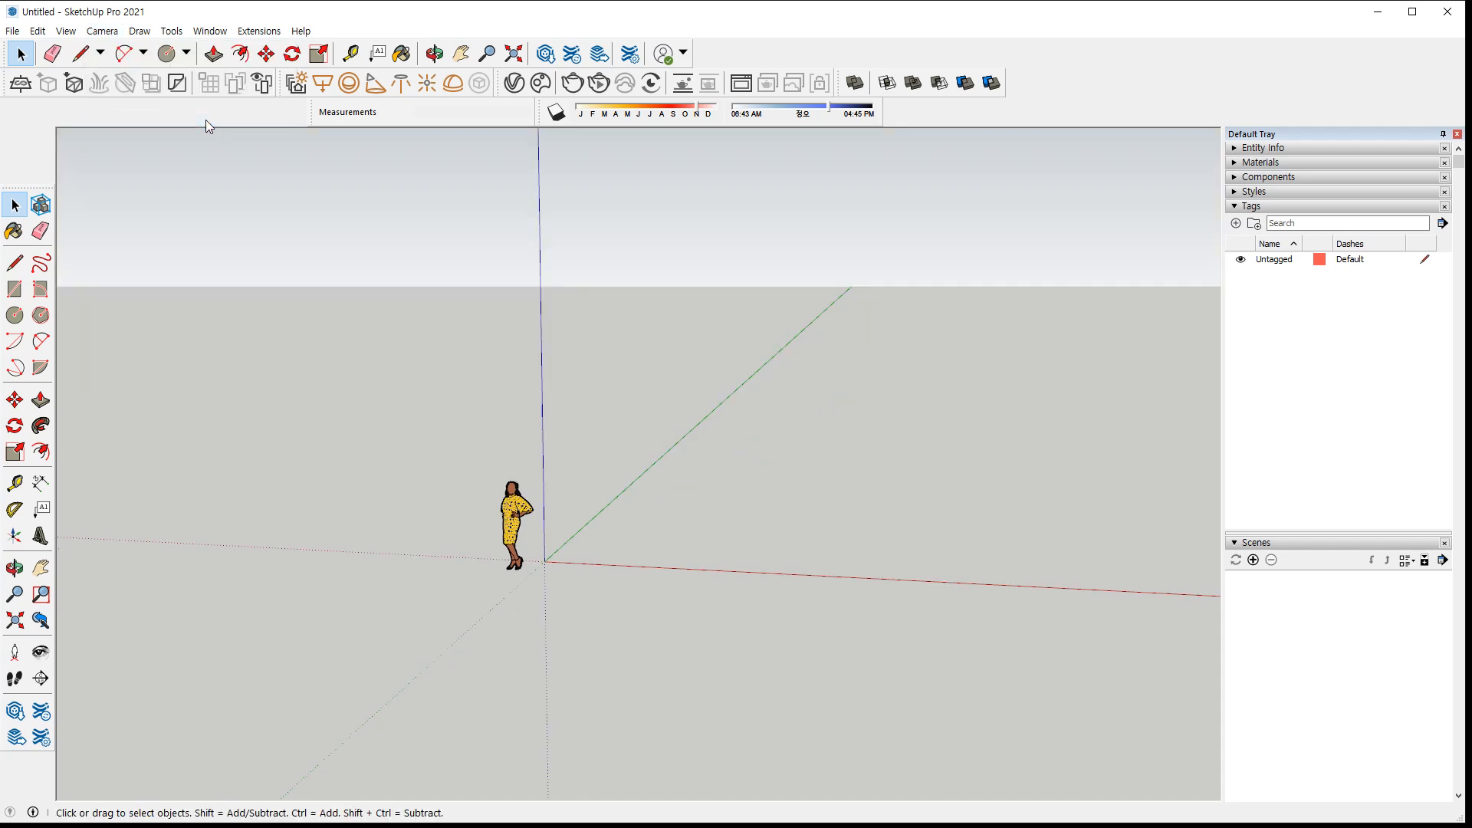
Examine the horizon and the ground and sky areas on either side of it from low and high viewpoints
scroll(621, 412, "up", 1)
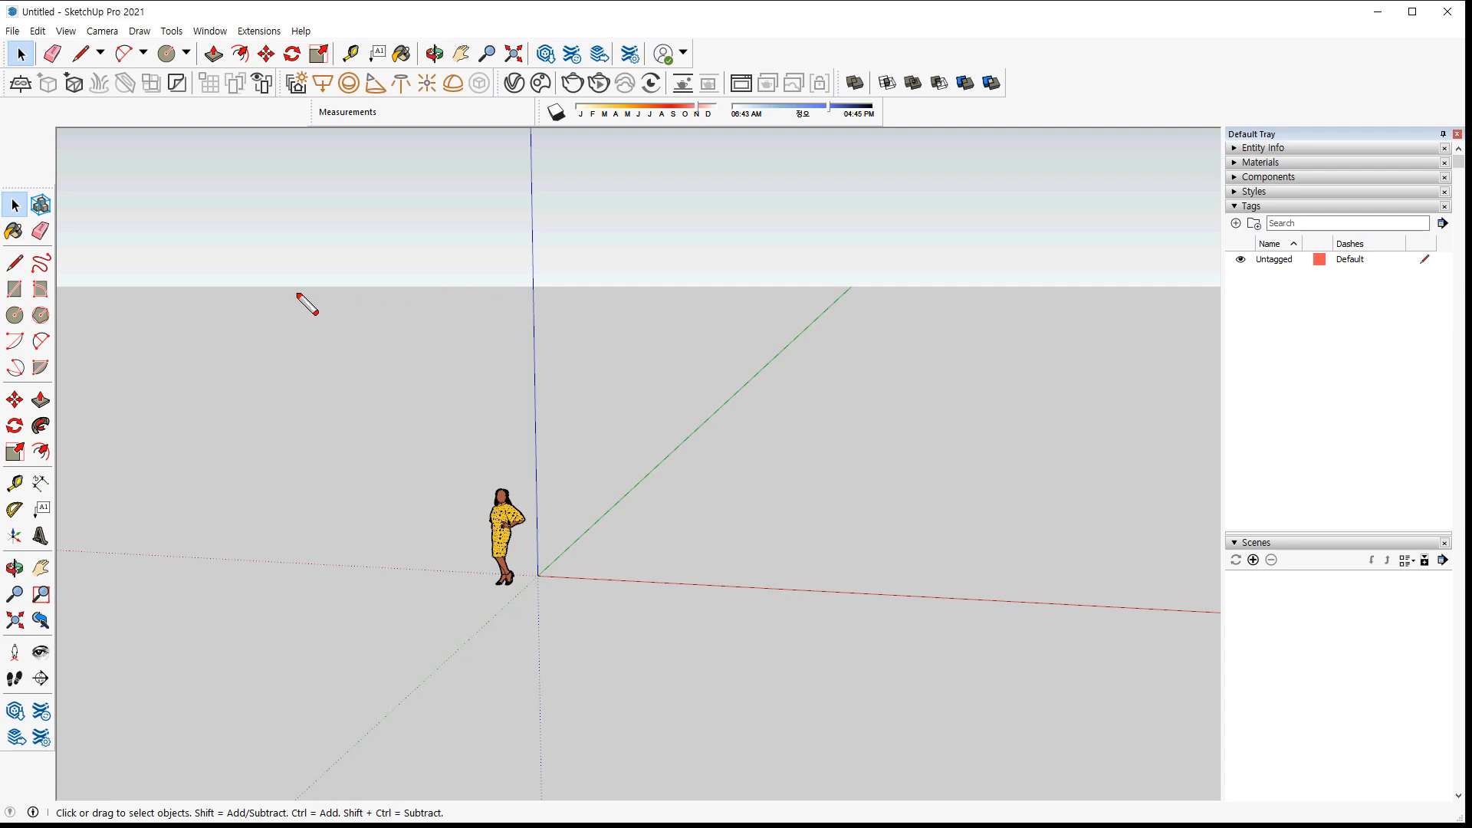
left_click_drag(82, 290, 1127, 292)
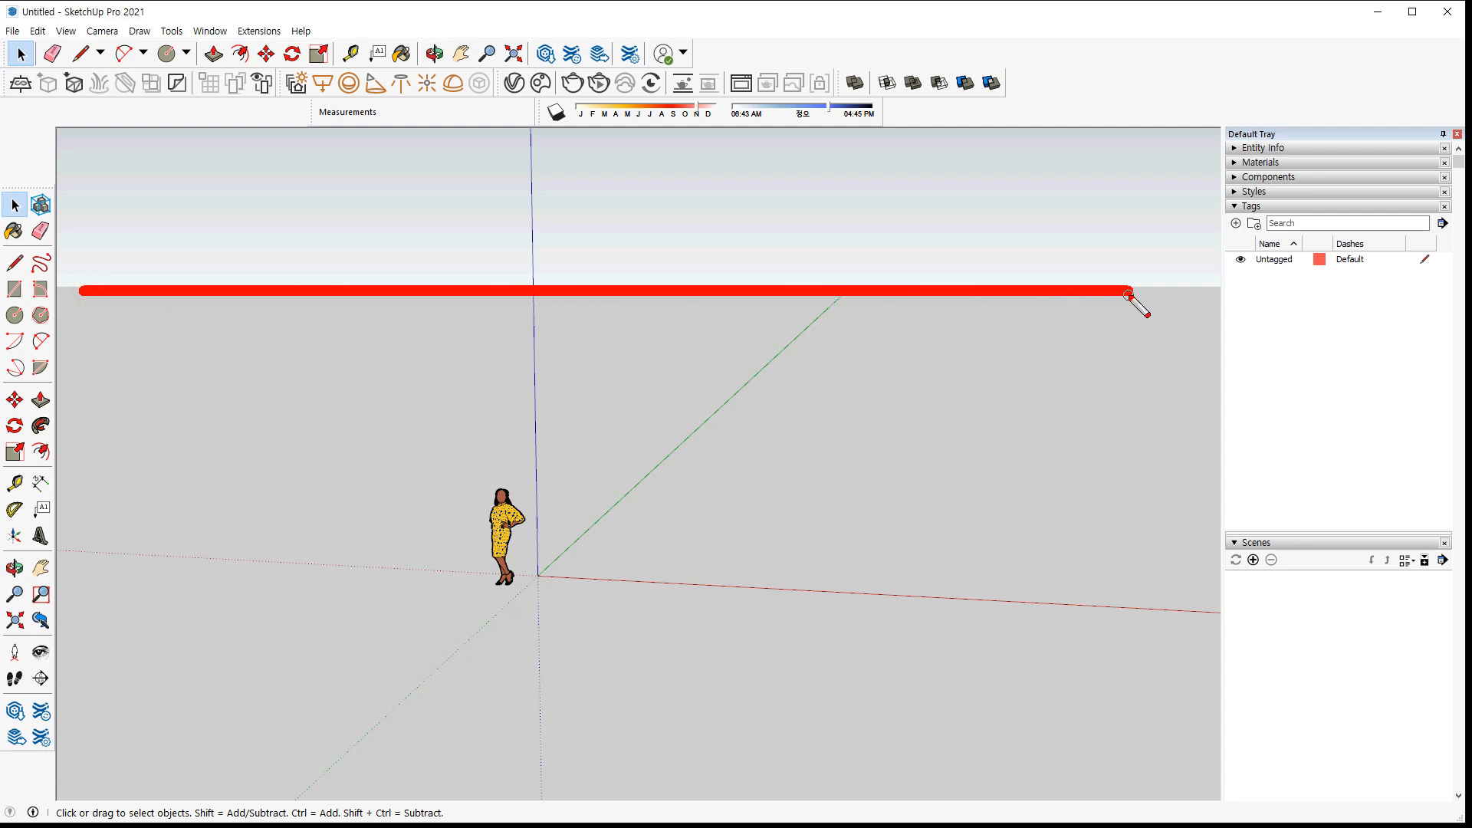
key("o")
mouse_move(844, 475)
left_mouse_down()
mouse_move(828, 470)
mouse_move(867, 407)
left_mouse_up()
key("space")
middle_click_drag(765, 535, 591, 585)
mouse_move(607, 491)
left_mouse_down()
mouse_move(744, 489)
mouse_move(638, 654)
mouse_move(724, 648)
left_mouse_up()
mouse_move(815, 497)
left_mouse_down()
mouse_move(949, 492)
mouse_move(874, 326)
mouse_move(813, 345)
mouse_move(934, 346)
left_mouse_up()
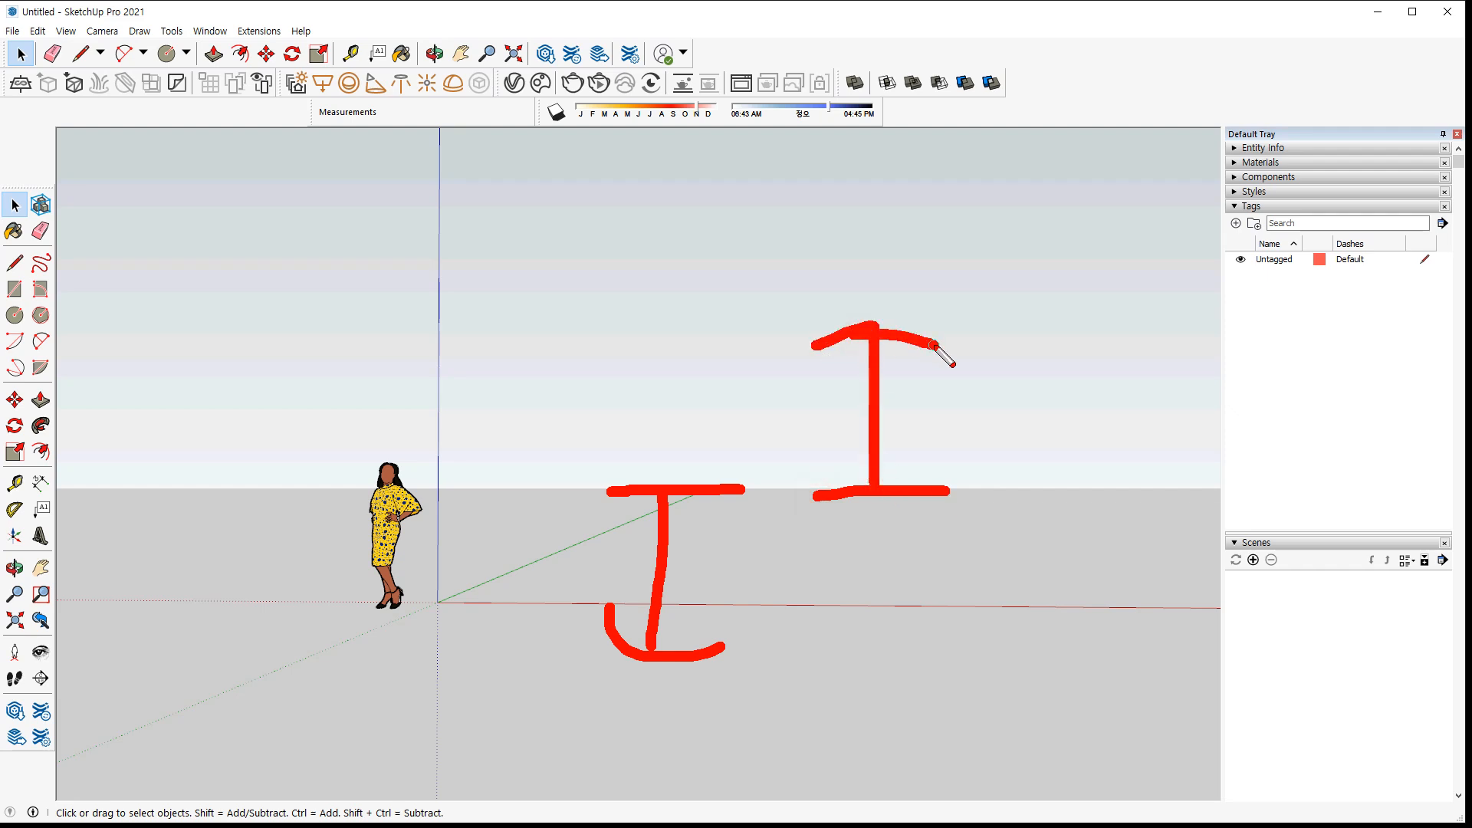
key("Escape")
mouse_move(934, 349)
middle_mouse_down()
mouse_move(622, 569)
mouse_move(331, 546)
mouse_move(930, 536)
mouse_move(424, 595)
mouse_move(734, 487)
middle_mouse_up()
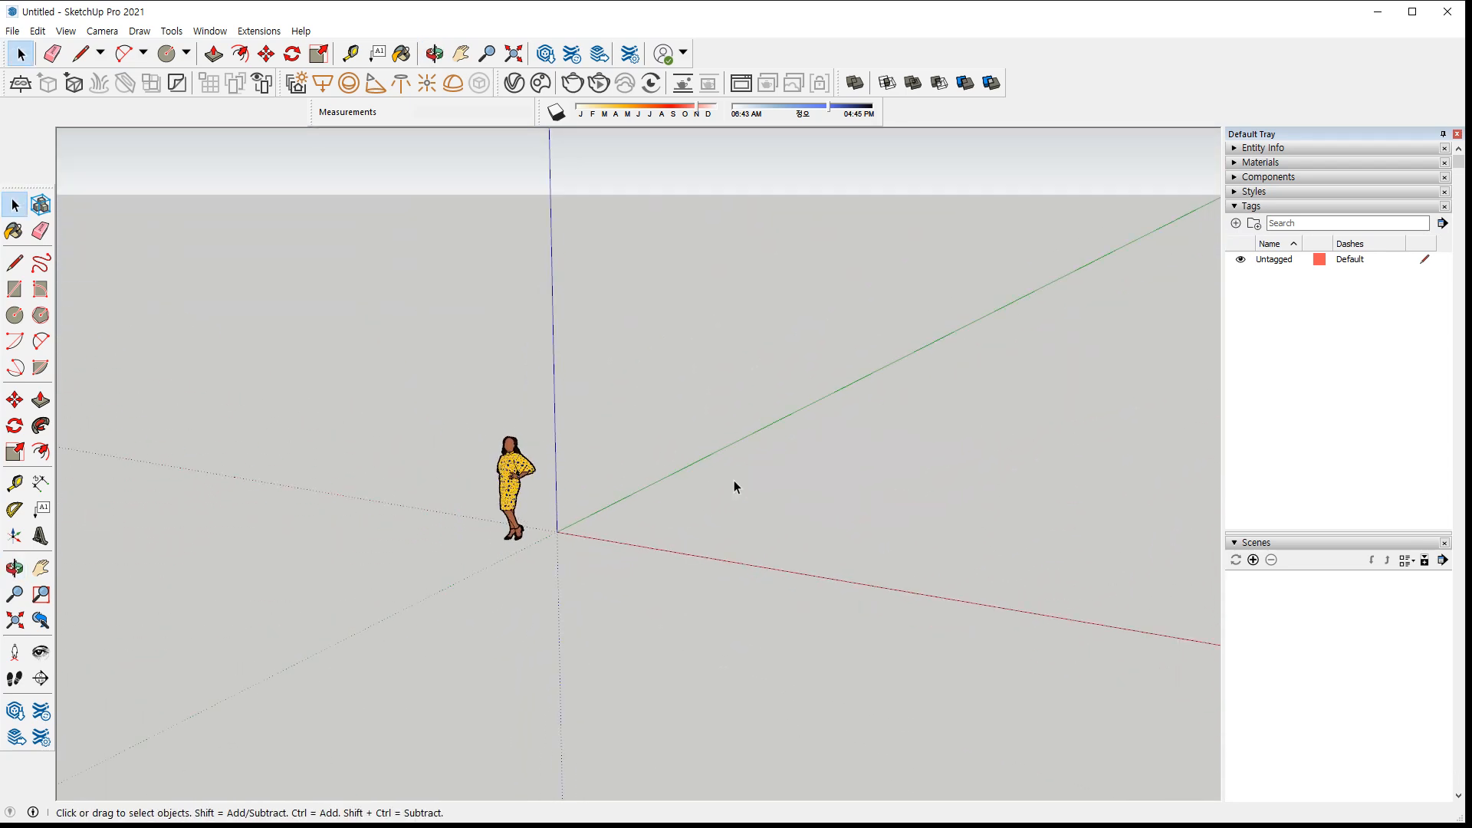
middle_click_drag(472, 511, 452, 586)
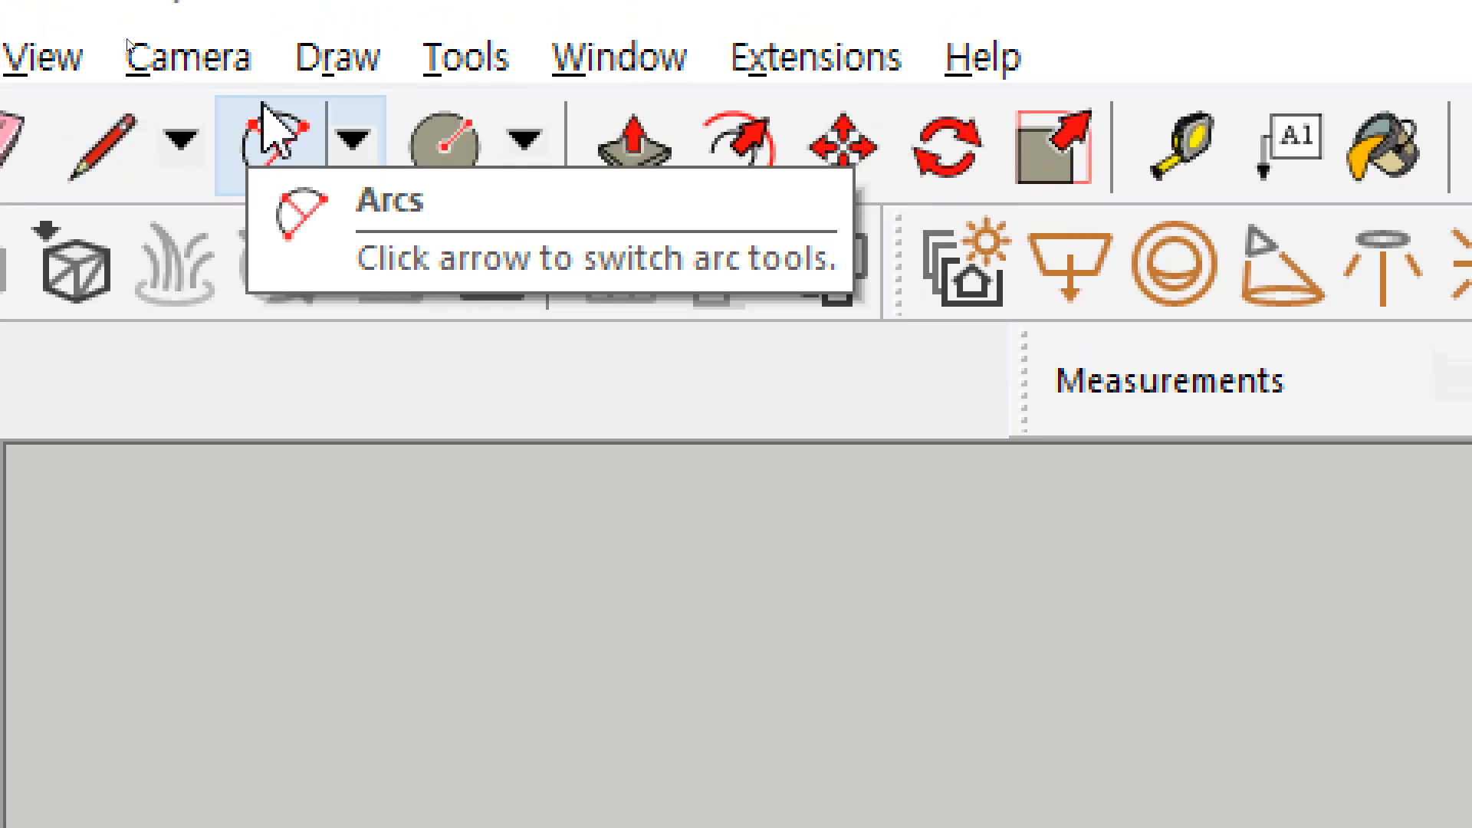
Review the available drawing commands for lines, arcs and shapes
left_click(339, 69)
mouse_move(500, 144)
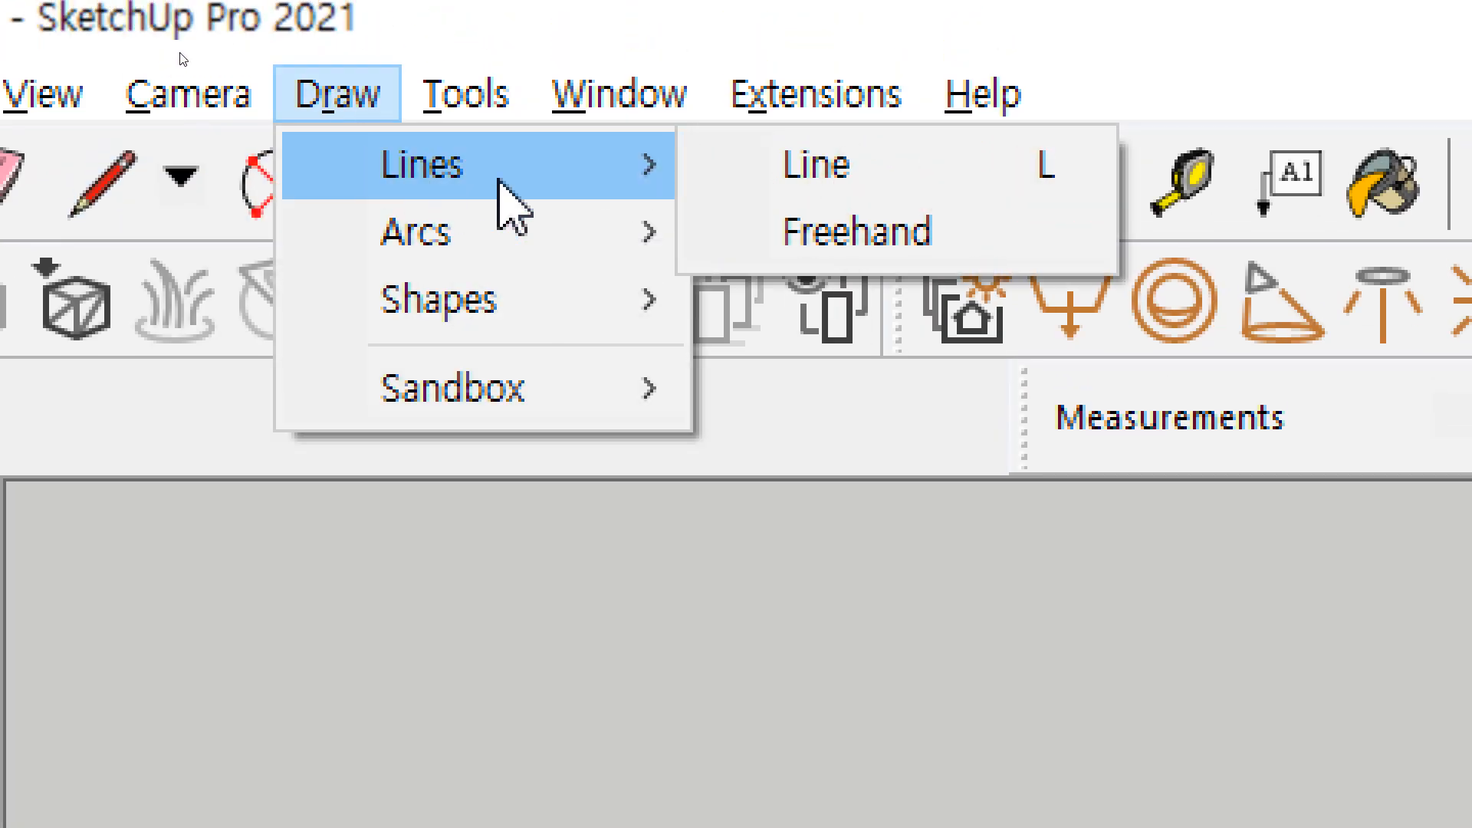
mouse_move(554, 250)
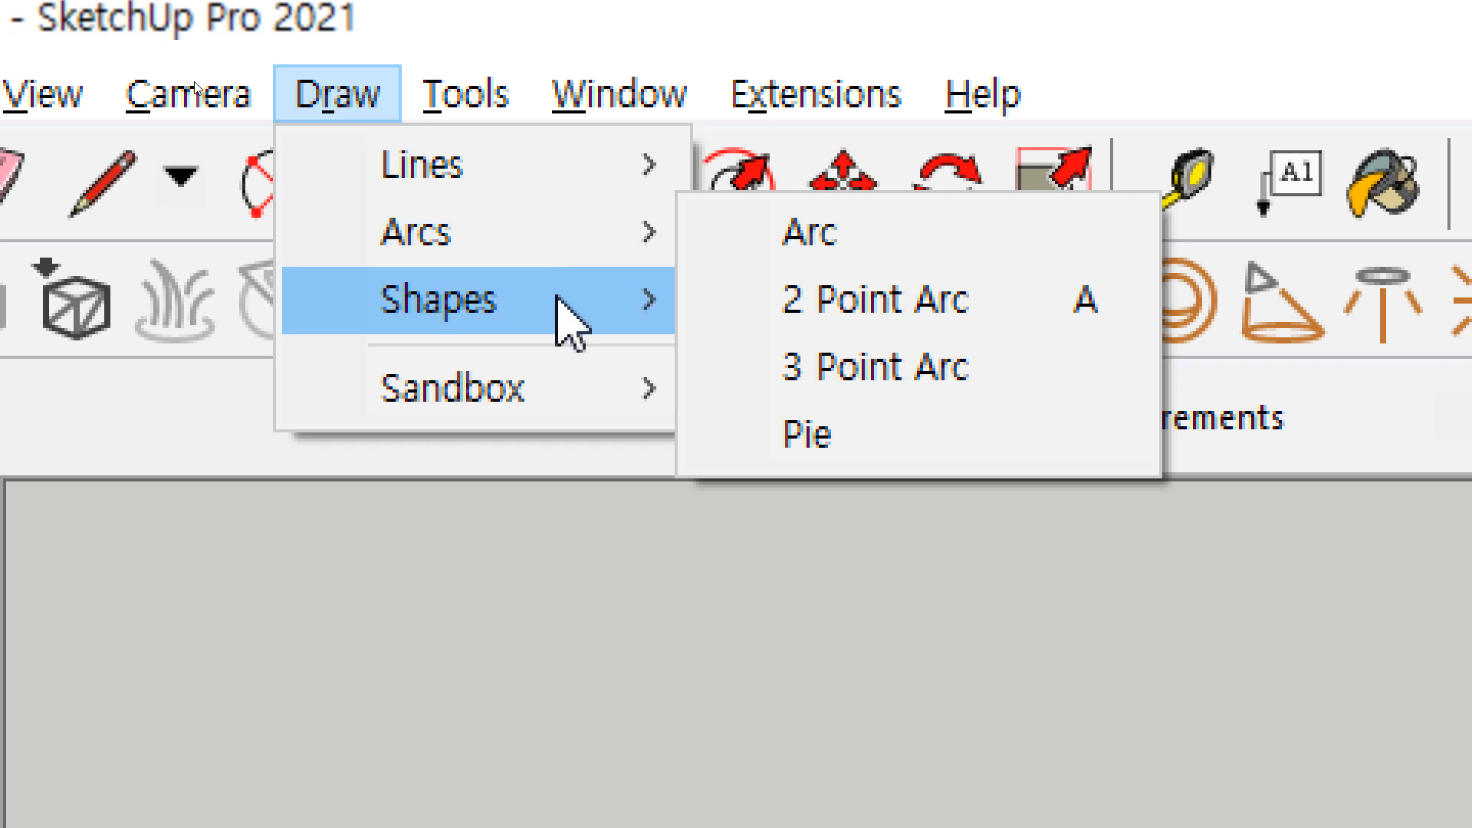
mouse_move(565, 314)
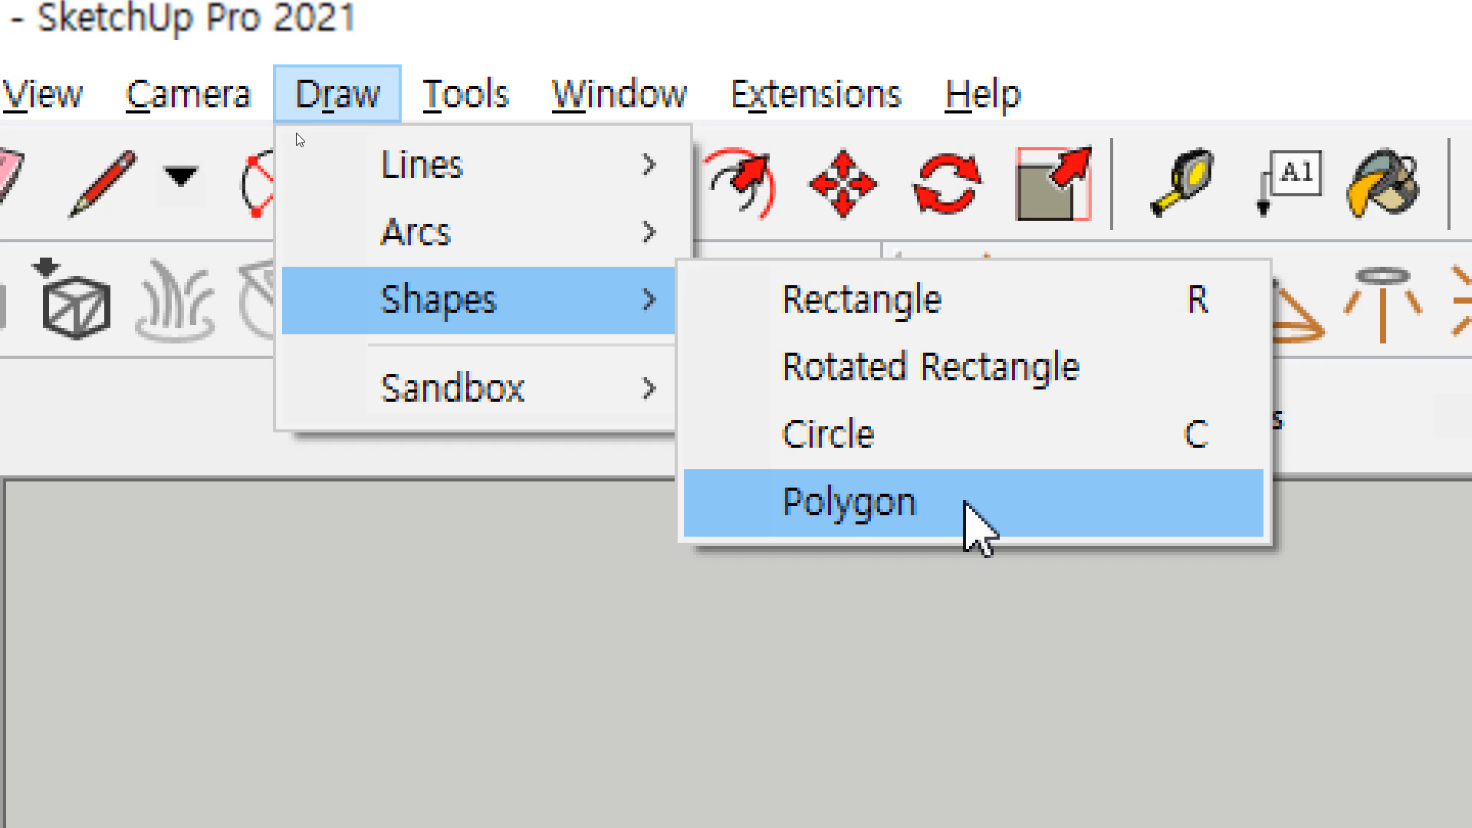
Review the editing and modelling commands, from Select, Eraser and Paint Bucket to Push/Pull, Follow Me and Offset
mouse_move(461, 107)
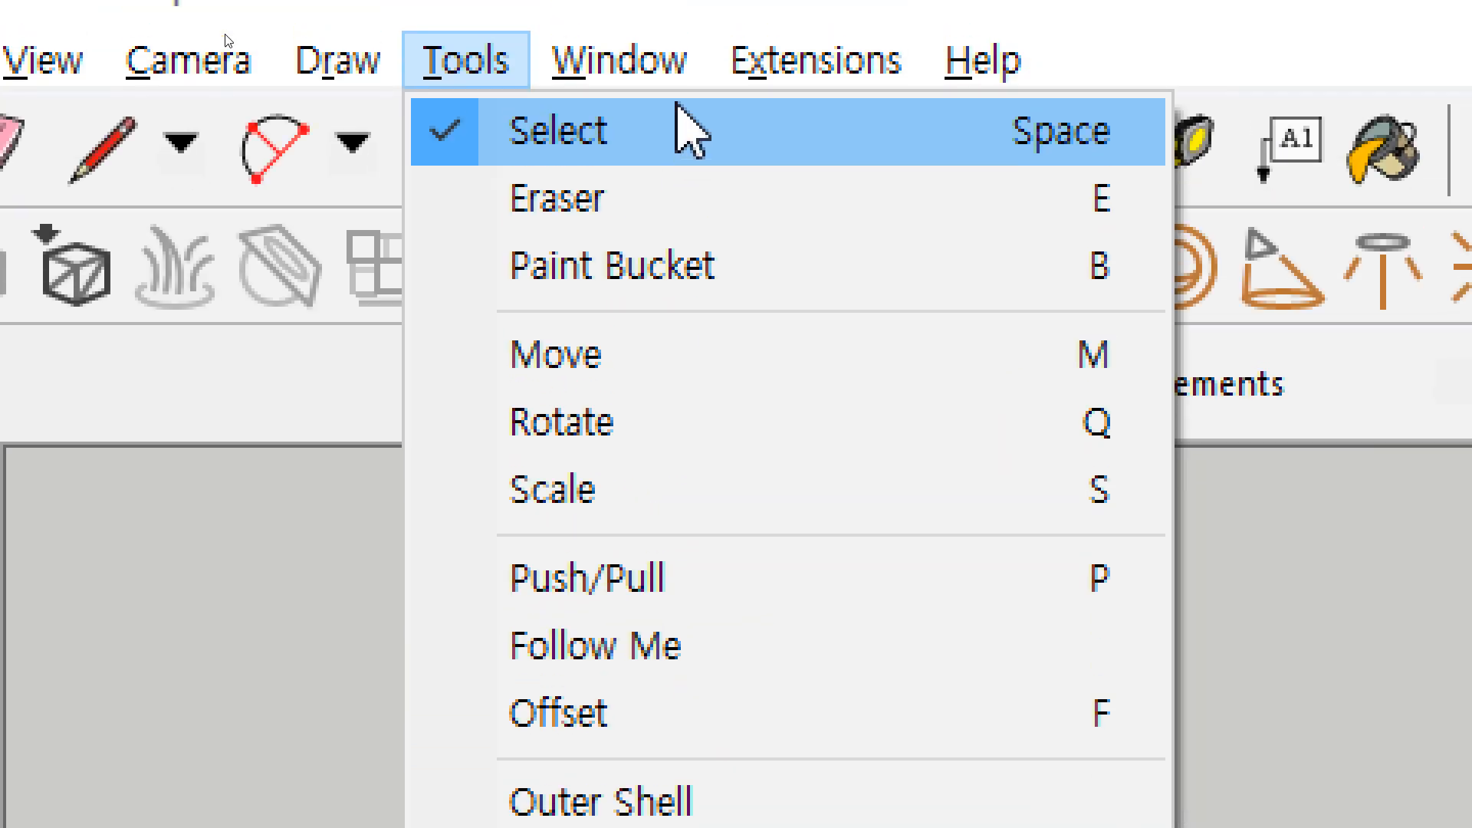
mouse_move(674, 138)
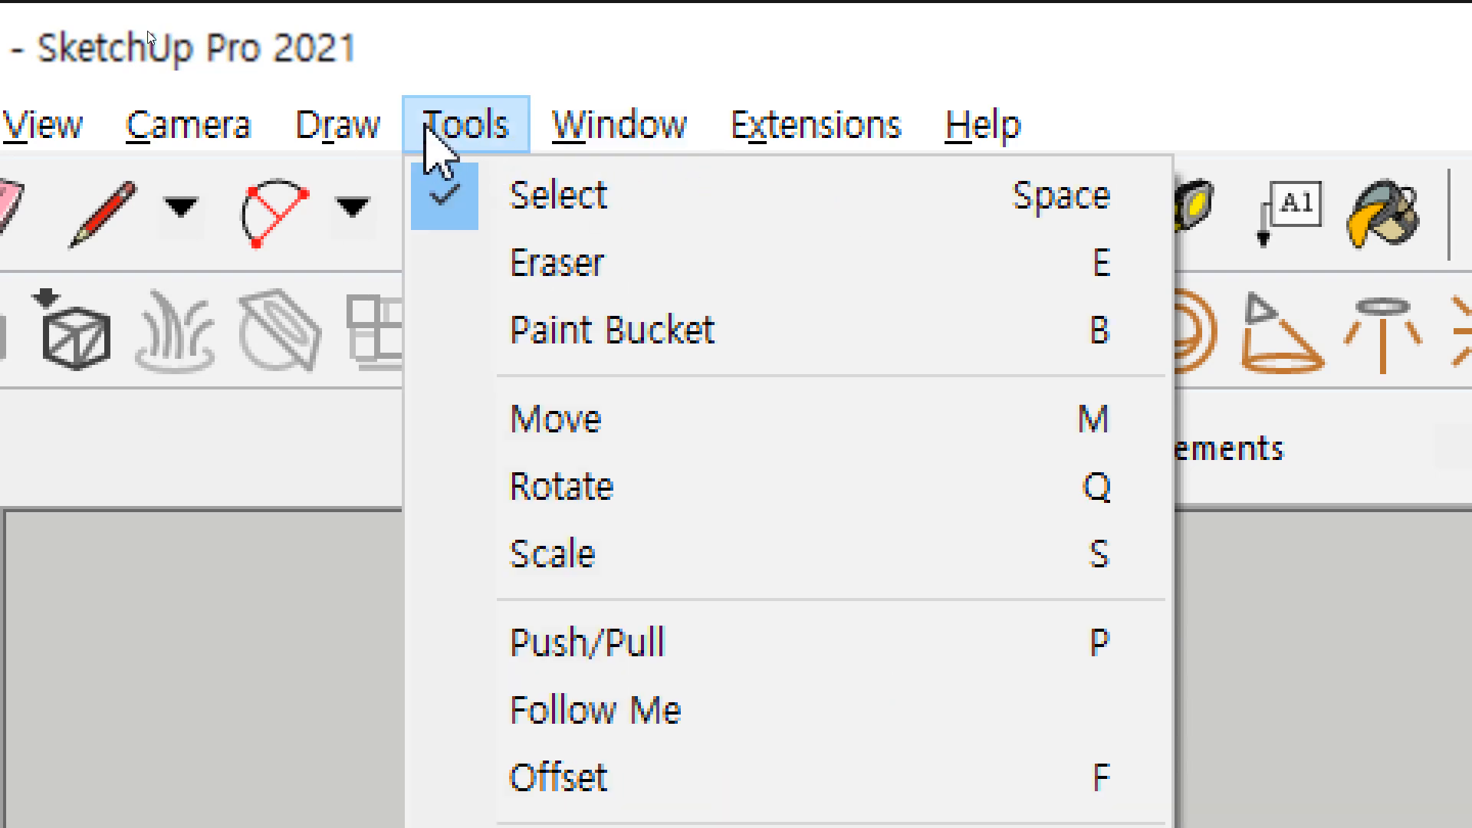
mouse_move(321, 134)
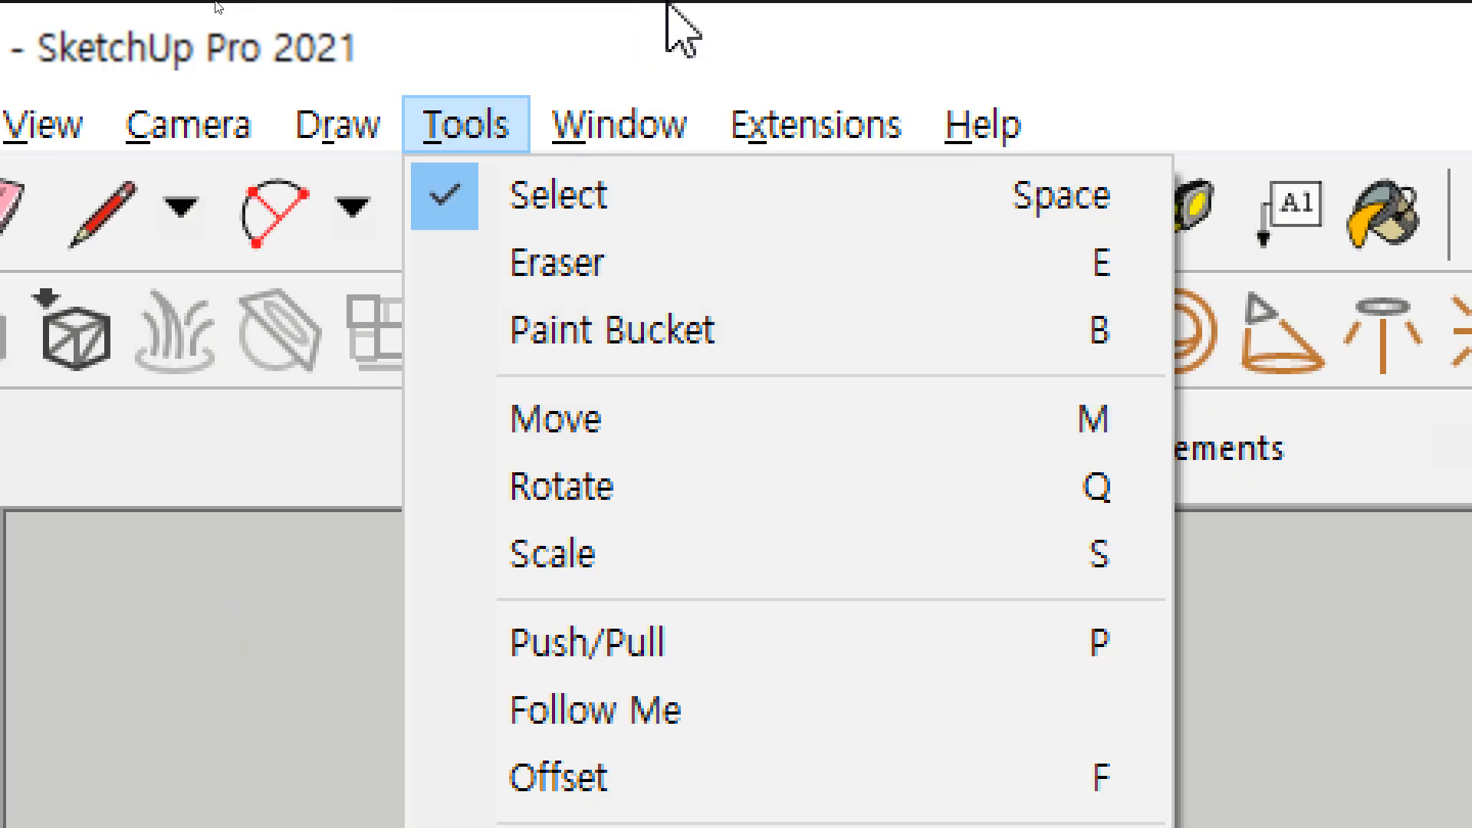
left_click(590, 3)
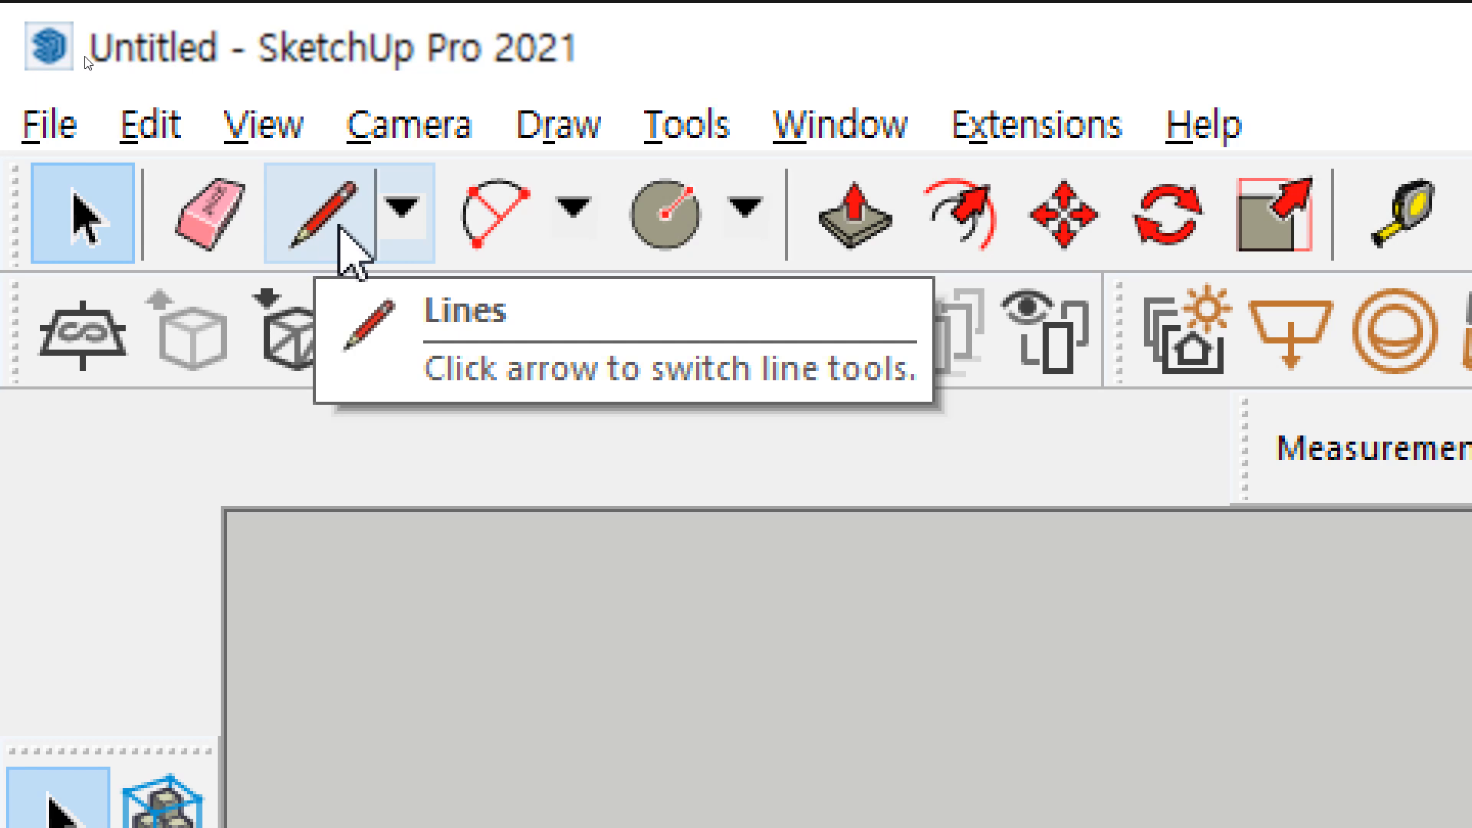
Draw a closed four-sided face with the Line tool, starting at the origin with edges along the green and red axes
left_click(349, 249)
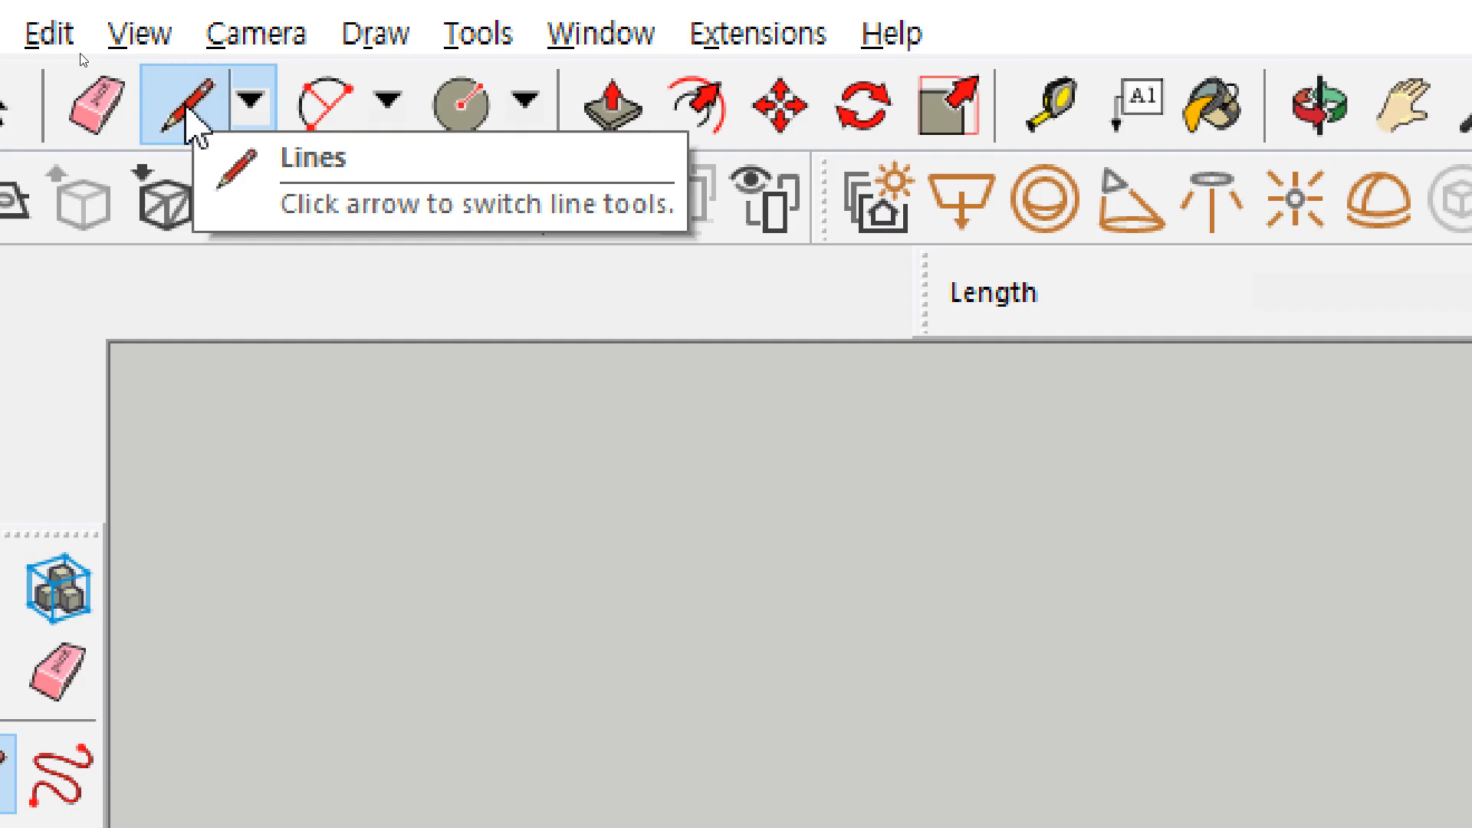
scroll(680, 497, "up", 3)
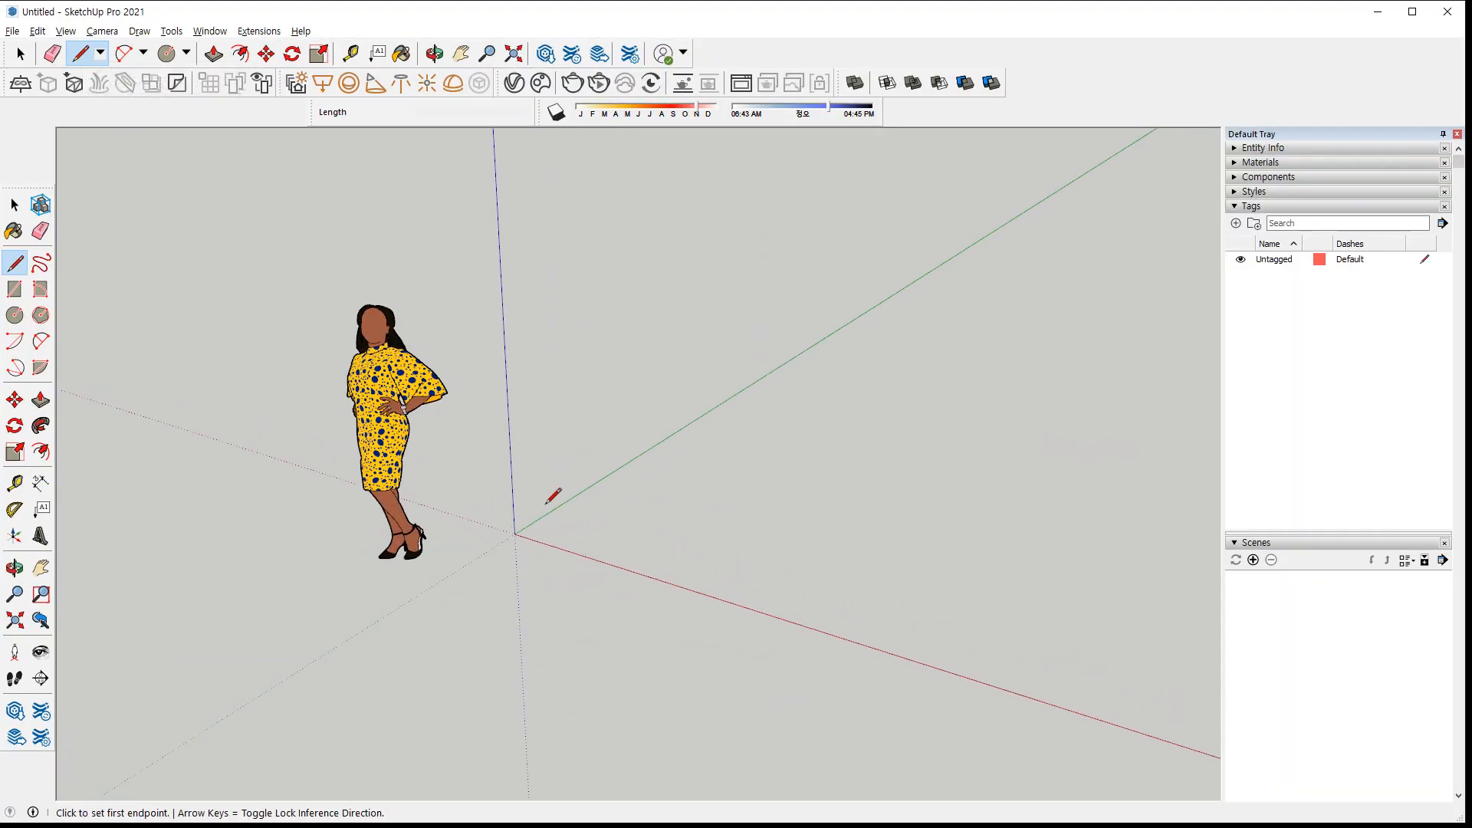
left_click(520, 531)
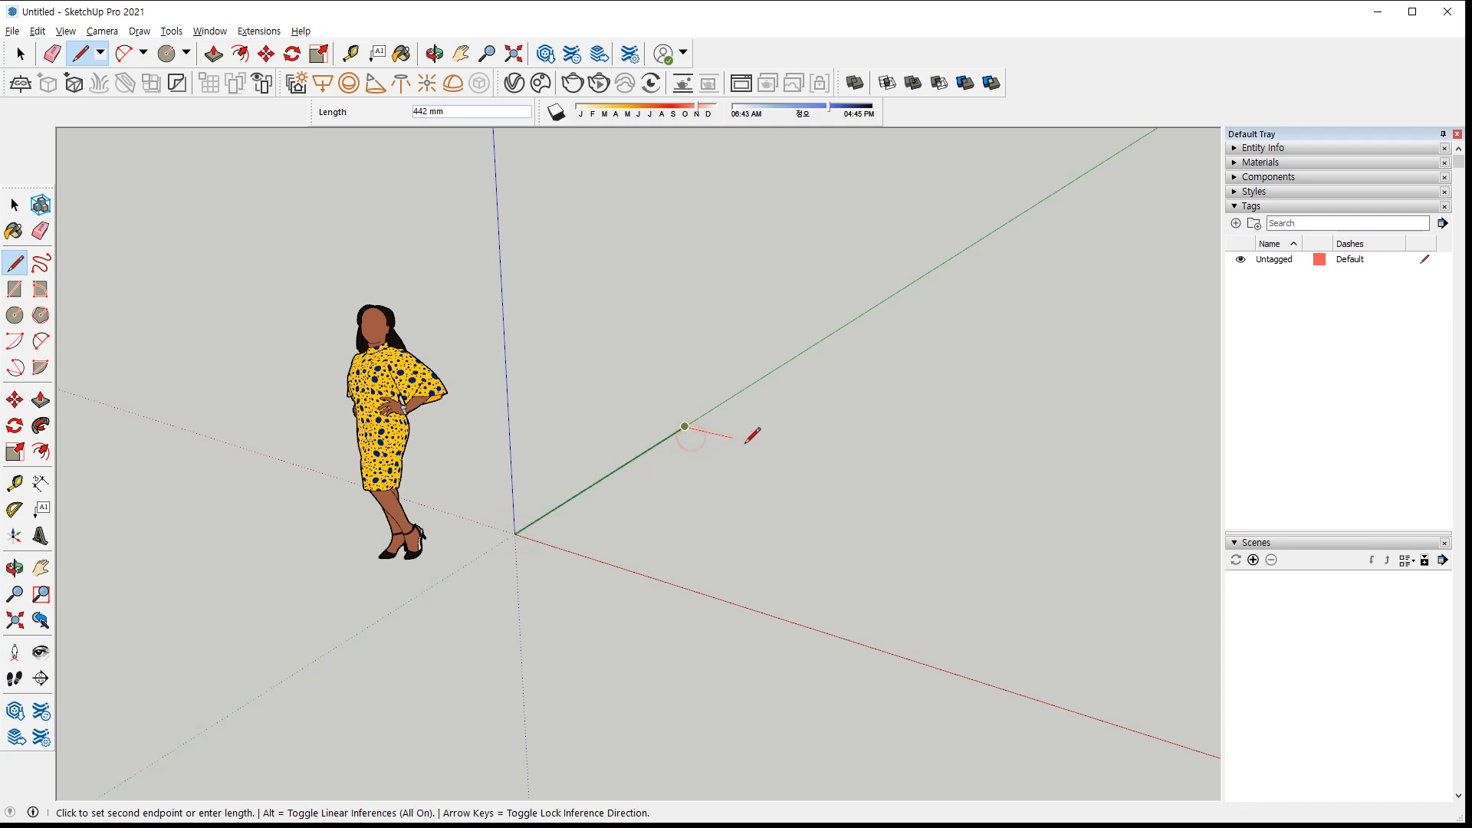
left_click(859, 467)
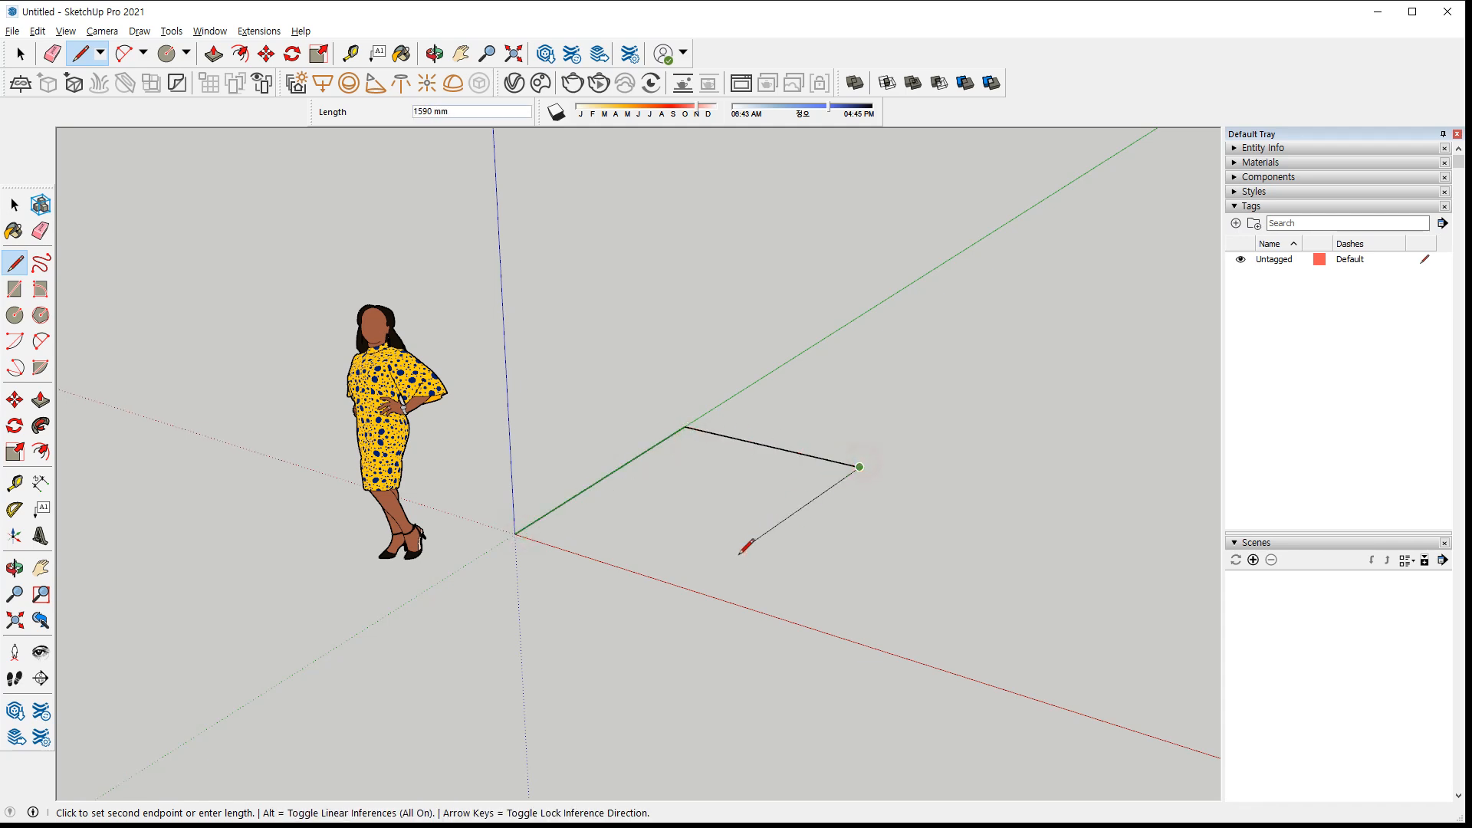
left_click(718, 598)
left_click(514, 534)
Draw a closed irregular nine-sided outline with the Line tool beside the four-sided face, starting at a point on the red axis
middle_click_drag(680, 509, 592, 648)
scroll(666, 575, "up", 3)
middle_click_drag(780, 649, 495, 407)
left_click(455, 611)
left_click(566, 453)
left_click(784, 440)
left_click(944, 549)
left_click(907, 680)
left_click(751, 557)
left_click(613, 654)
left_click(731, 732)
left_click(613, 776)
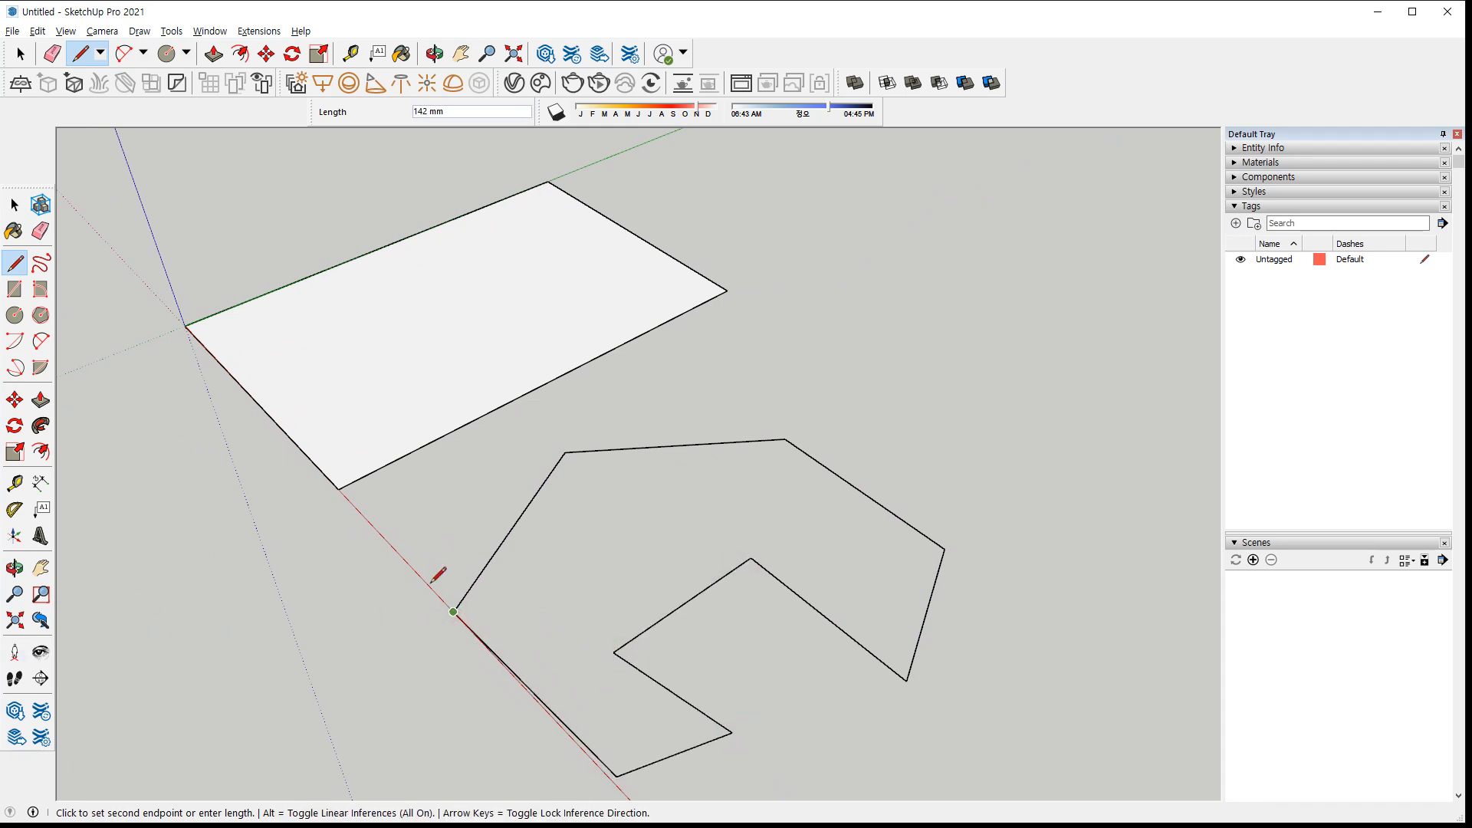
Examine the nine-sided outline from several angles, including from below, to check whether its edges lie in one plane
key("space")
middle_click_drag(200, 644, 440, 511)
middle_click_drag(688, 578, 463, 661)
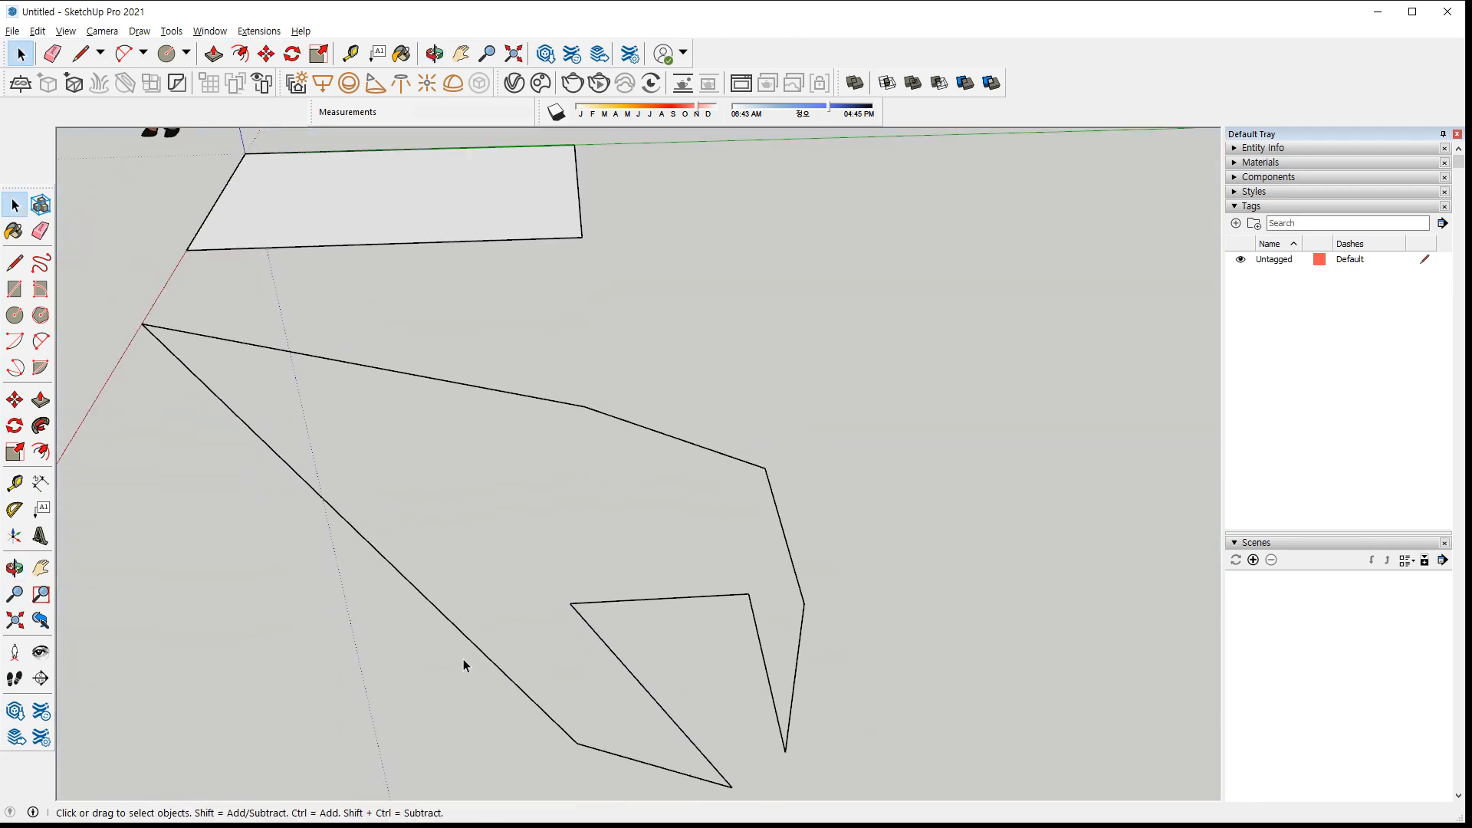
key("ctrl+2")
mouse_move(483, 277)
left_mouse_down()
mouse_move(299, 285)
mouse_move(610, 125)
mouse_move(506, 251)
left_mouse_up()
key("Escape")
mouse_move(399, 583)
middle_mouse_down()
mouse_move(660, 704)
mouse_move(578, 568)
mouse_move(592, 626)
middle_mouse_up()
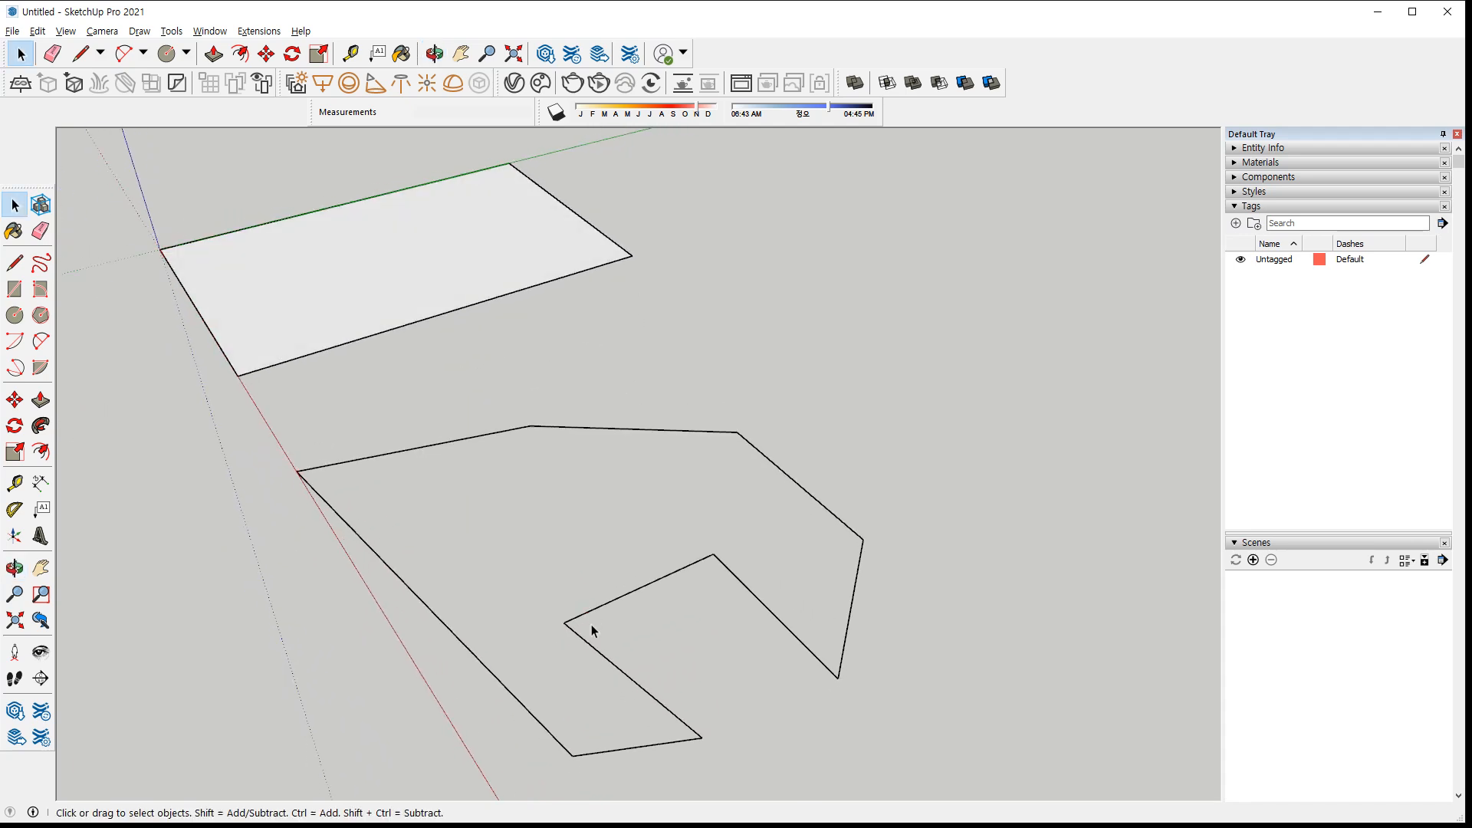
middle_click_drag(633, 710, 621, 703)
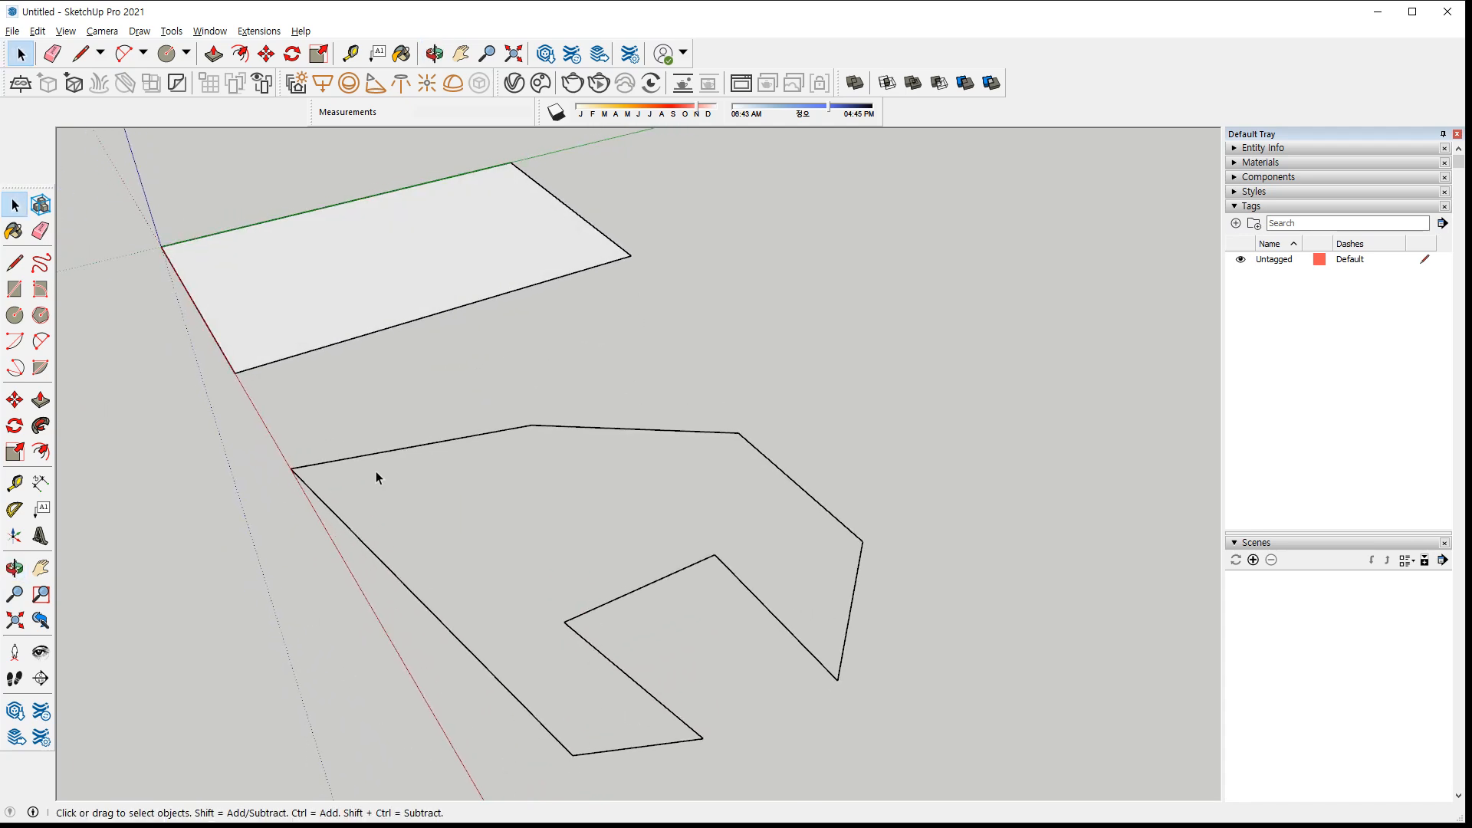
middle_click_drag(454, 691, 306, 421)
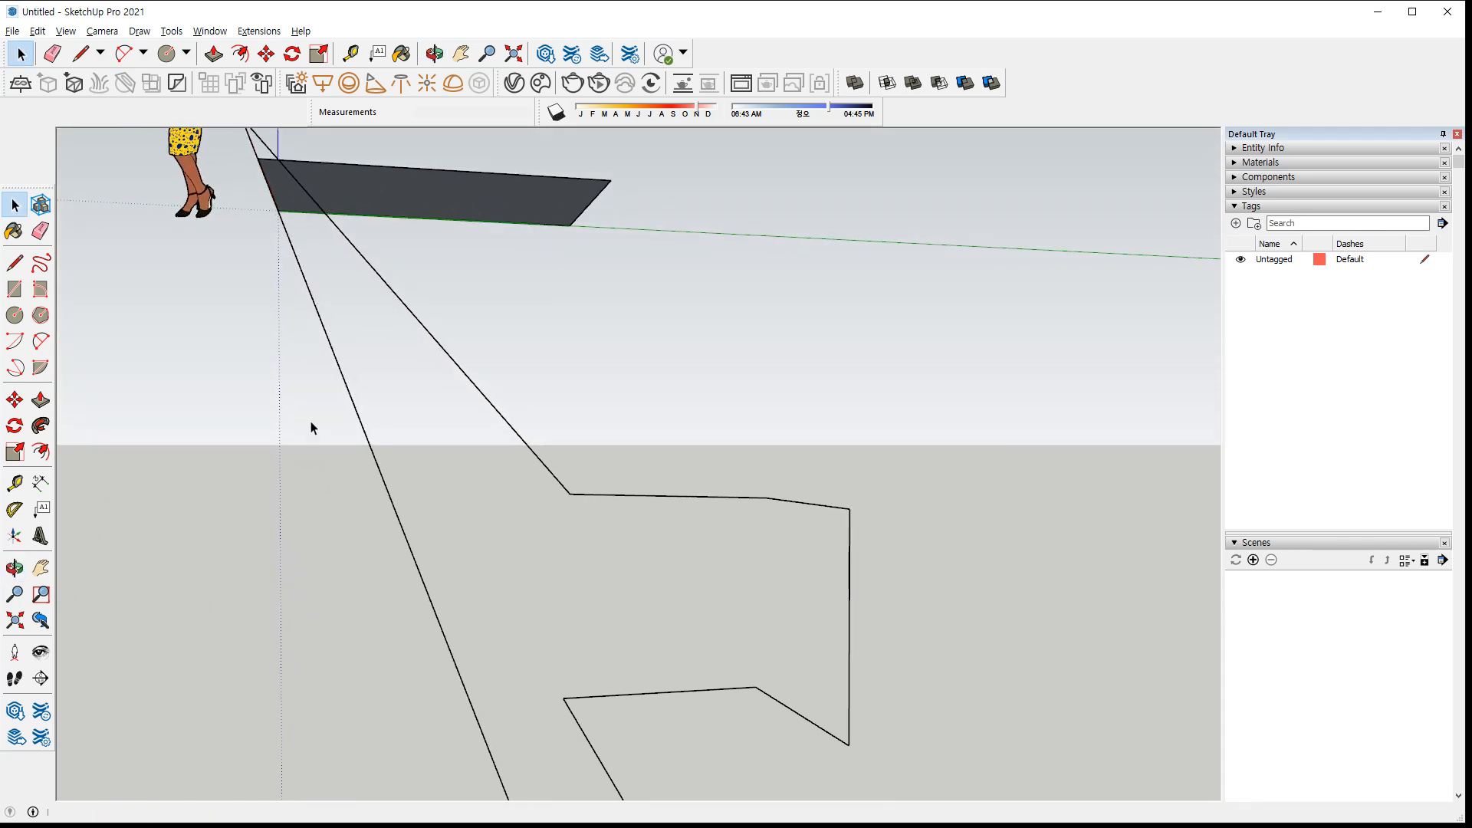
middle_click_drag(312, 427, 522, 653)
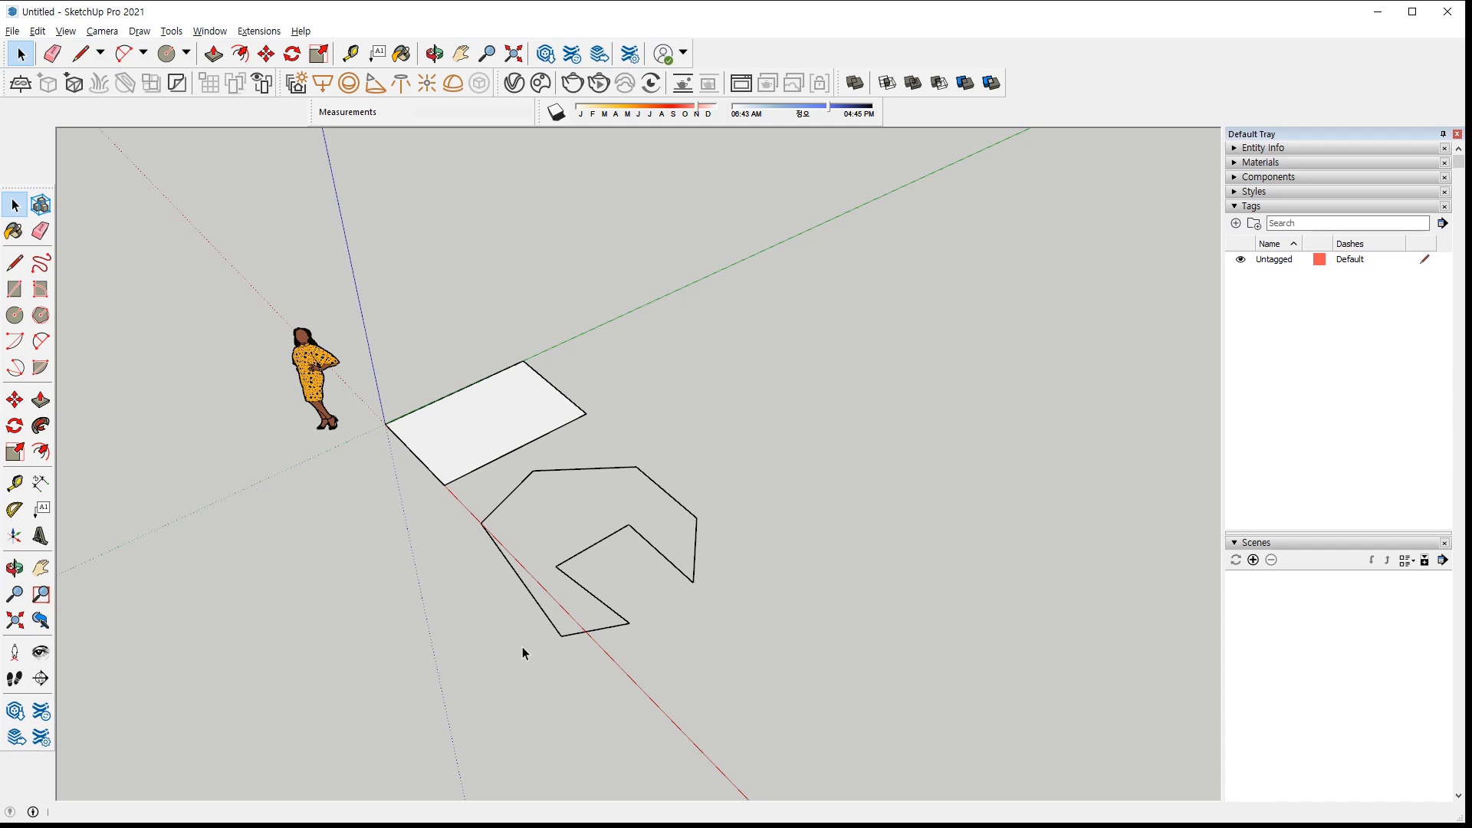
Inspect the four-sided face from above and from below to compare its front and back sides
scroll(480, 453, "up", 5)
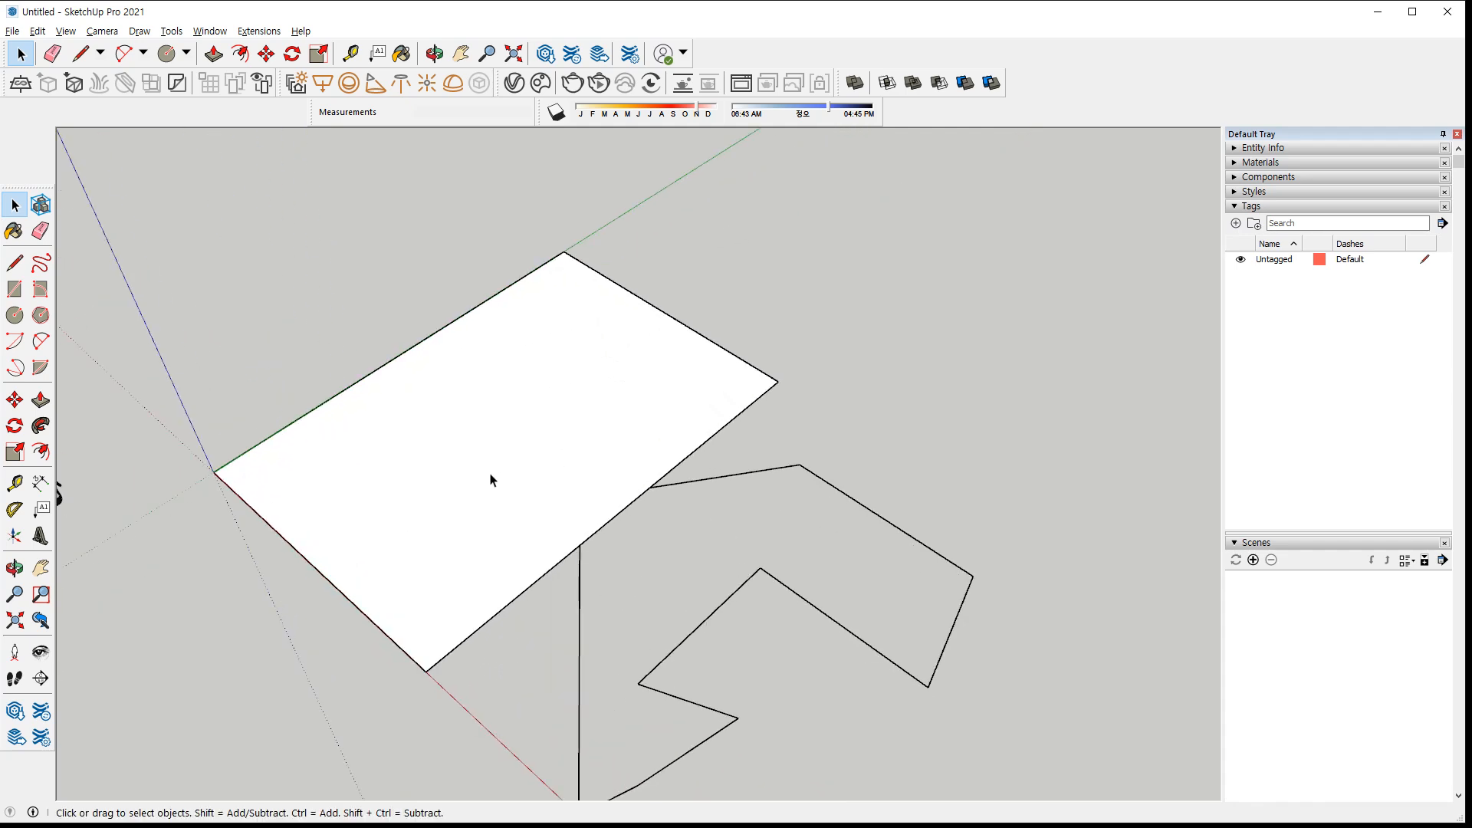
mouse_move(559, 325)
left_mouse_down()
mouse_move(452, 379)
mouse_move(552, 388)
mouse_move(427, 464)
left_mouse_up()
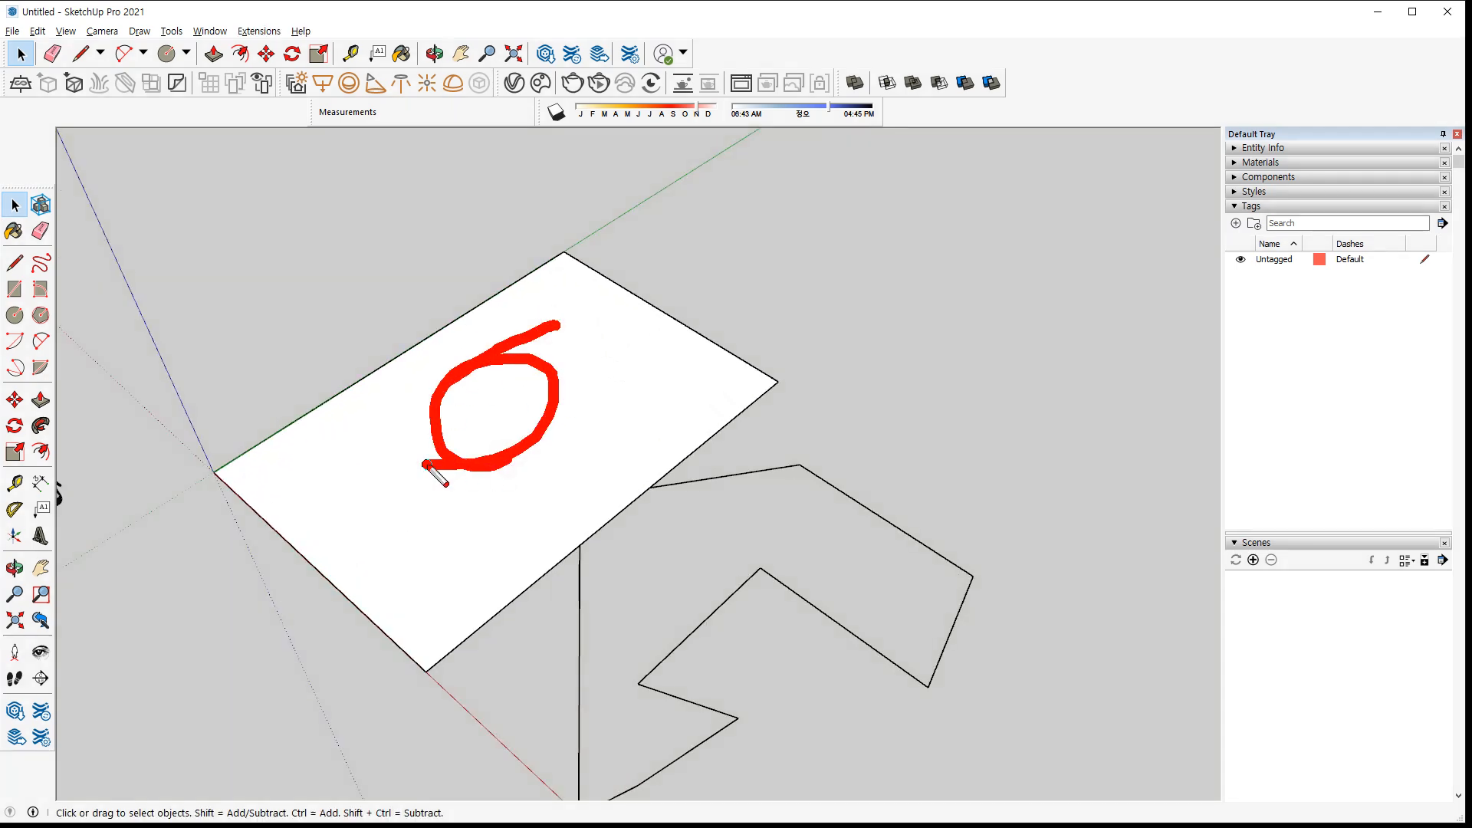
mouse_move(388, 690)
middle_mouse_down()
mouse_move(404, 187)
mouse_move(496, 214)
mouse_move(567, 435)
mouse_move(549, 440)
middle_mouse_up()
mouse_move(483, 385)
left_mouse_down()
mouse_move(533, 407)
mouse_move(526, 432)
left_mouse_up()
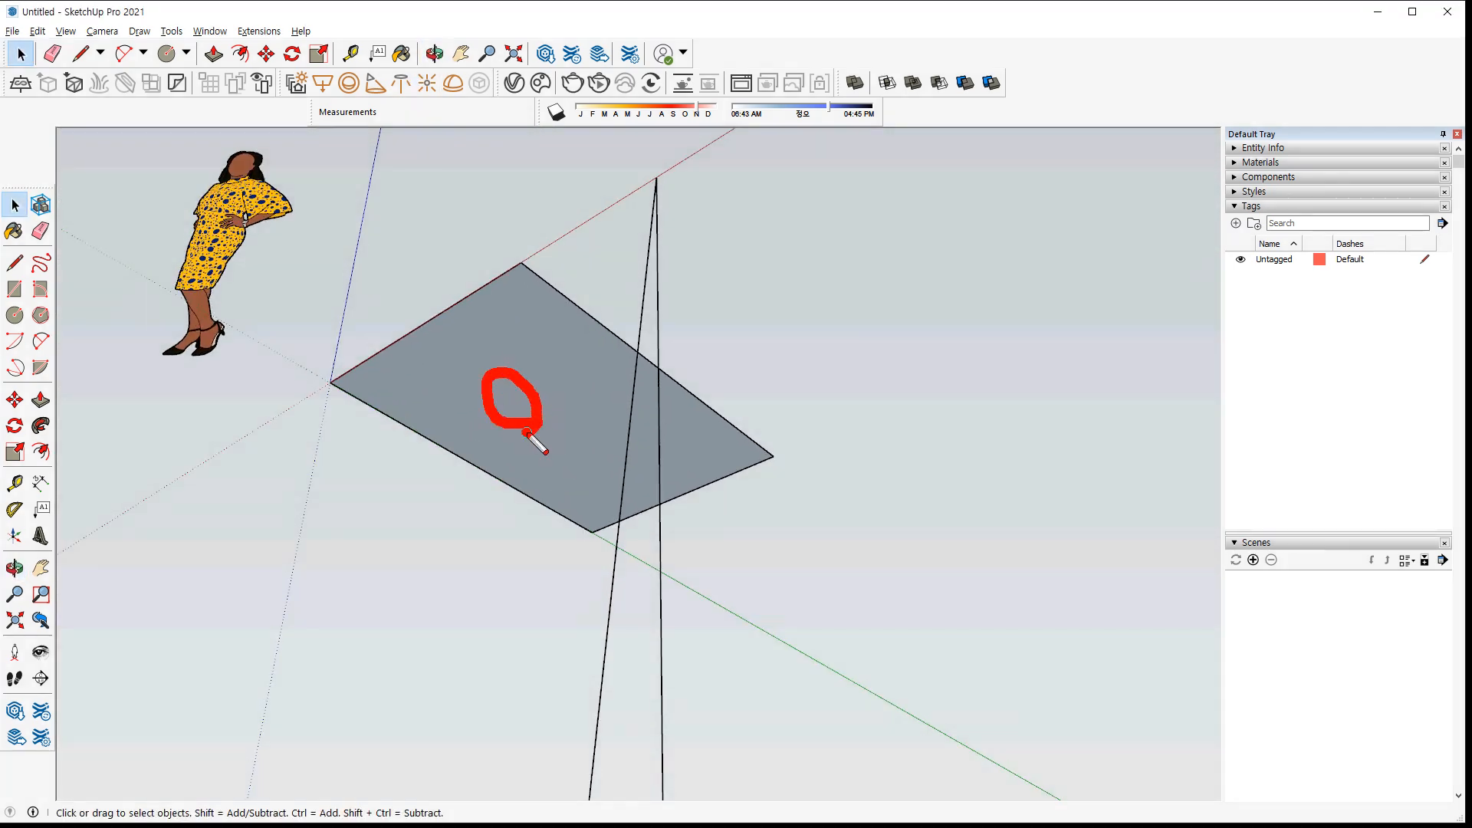
mouse_move(508, 362)
middle_mouse_down()
mouse_move(549, 706)
mouse_move(483, 703)
middle_mouse_up()
left_click_drag(519, 451, 575, 449)
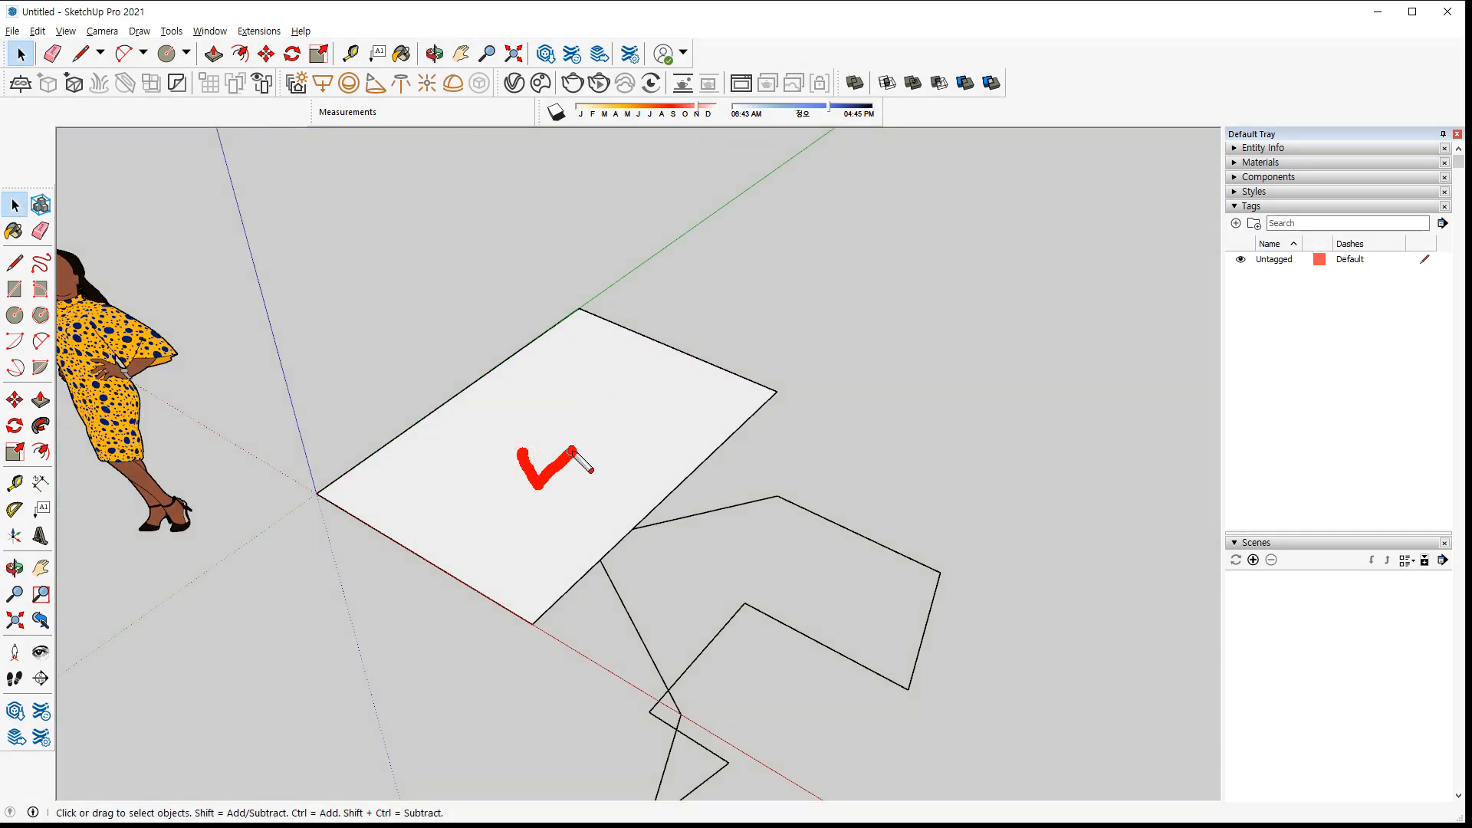
mouse_move(487, 695)
middle_mouse_down()
mouse_move(431, 391)
mouse_move(441, 187)
mouse_move(535, 297)
middle_mouse_up()
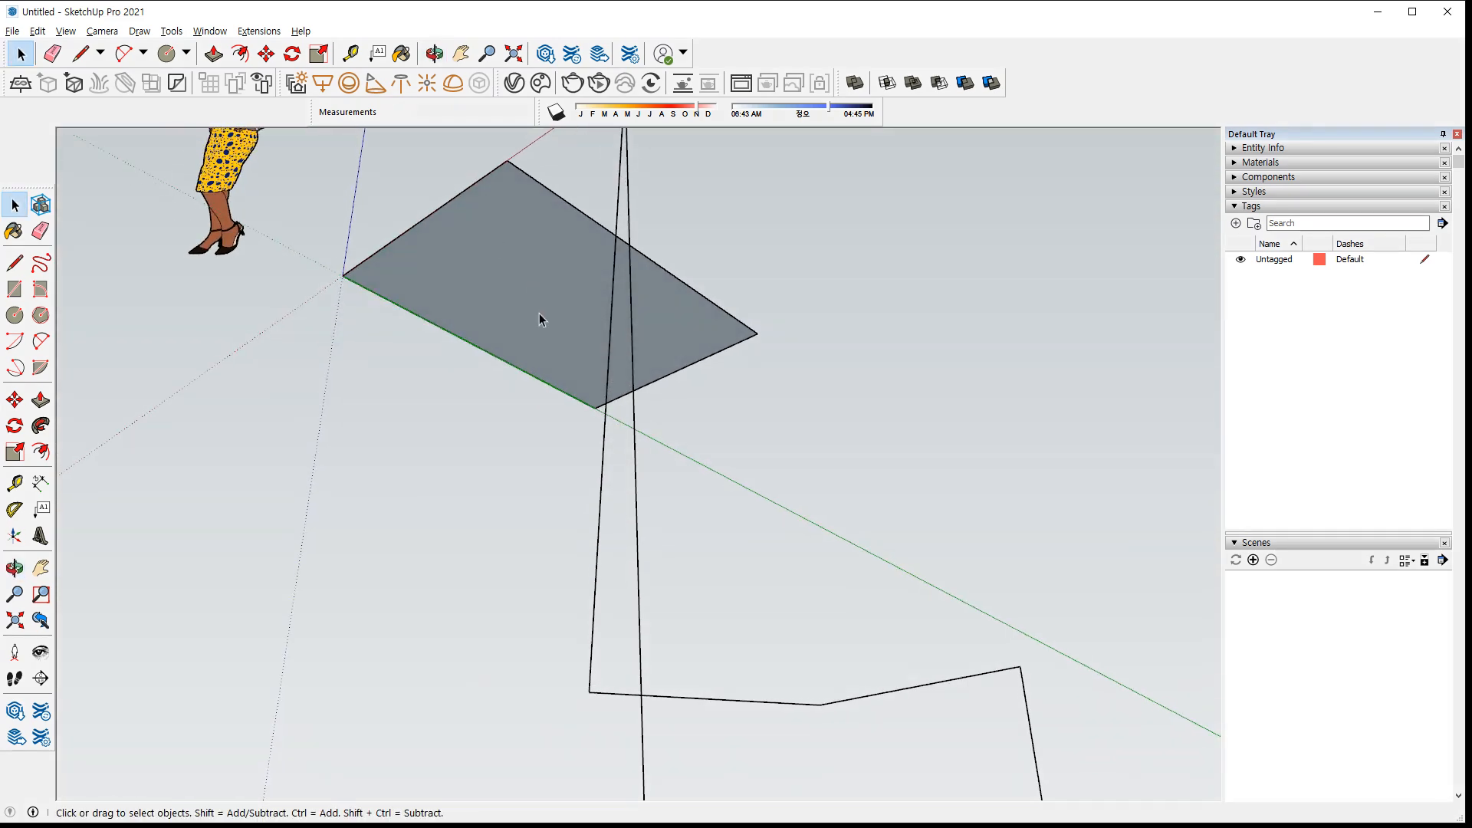
middle_click_drag(519, 268, 560, 739)
middle_click_drag(477, 437, 469, 495)
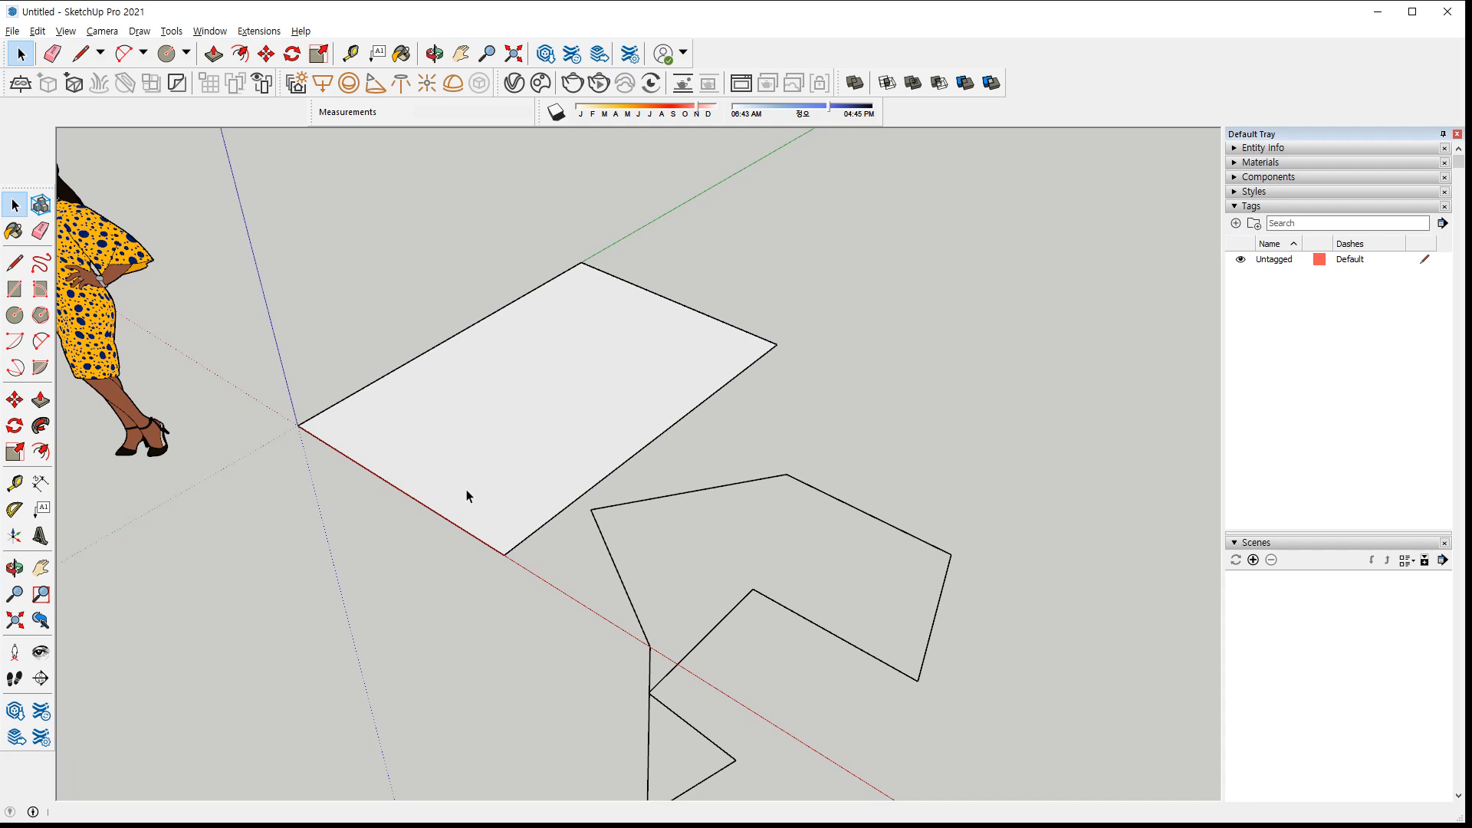
middle_click_drag(602, 338, 427, 158)
scroll(578, 319, "up", 5)
middle_click_drag(552, 244, 674, 583)
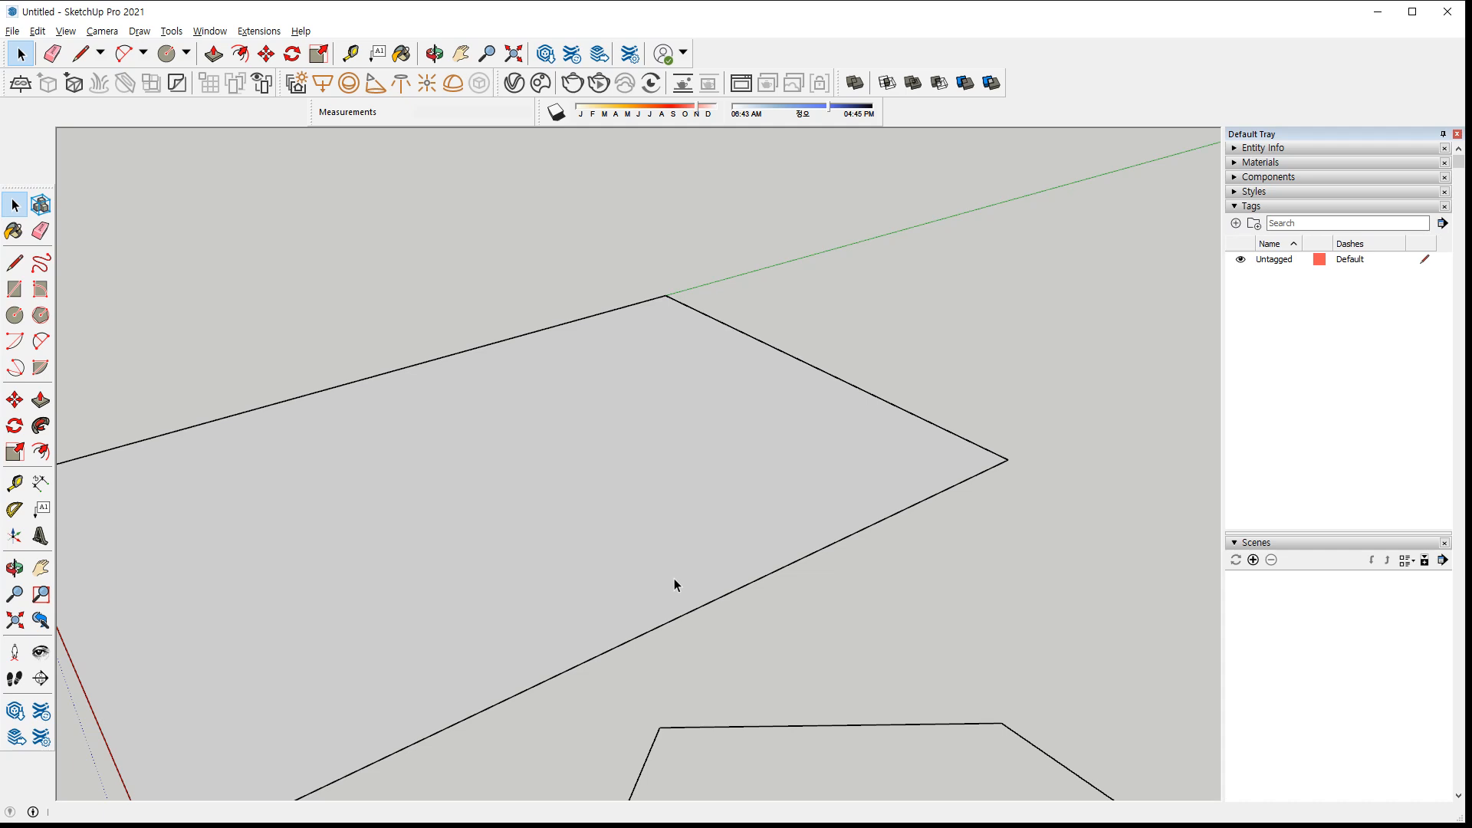
scroll(461, 452, "down", 3)
middle_click_drag(462, 453, 436, 537)
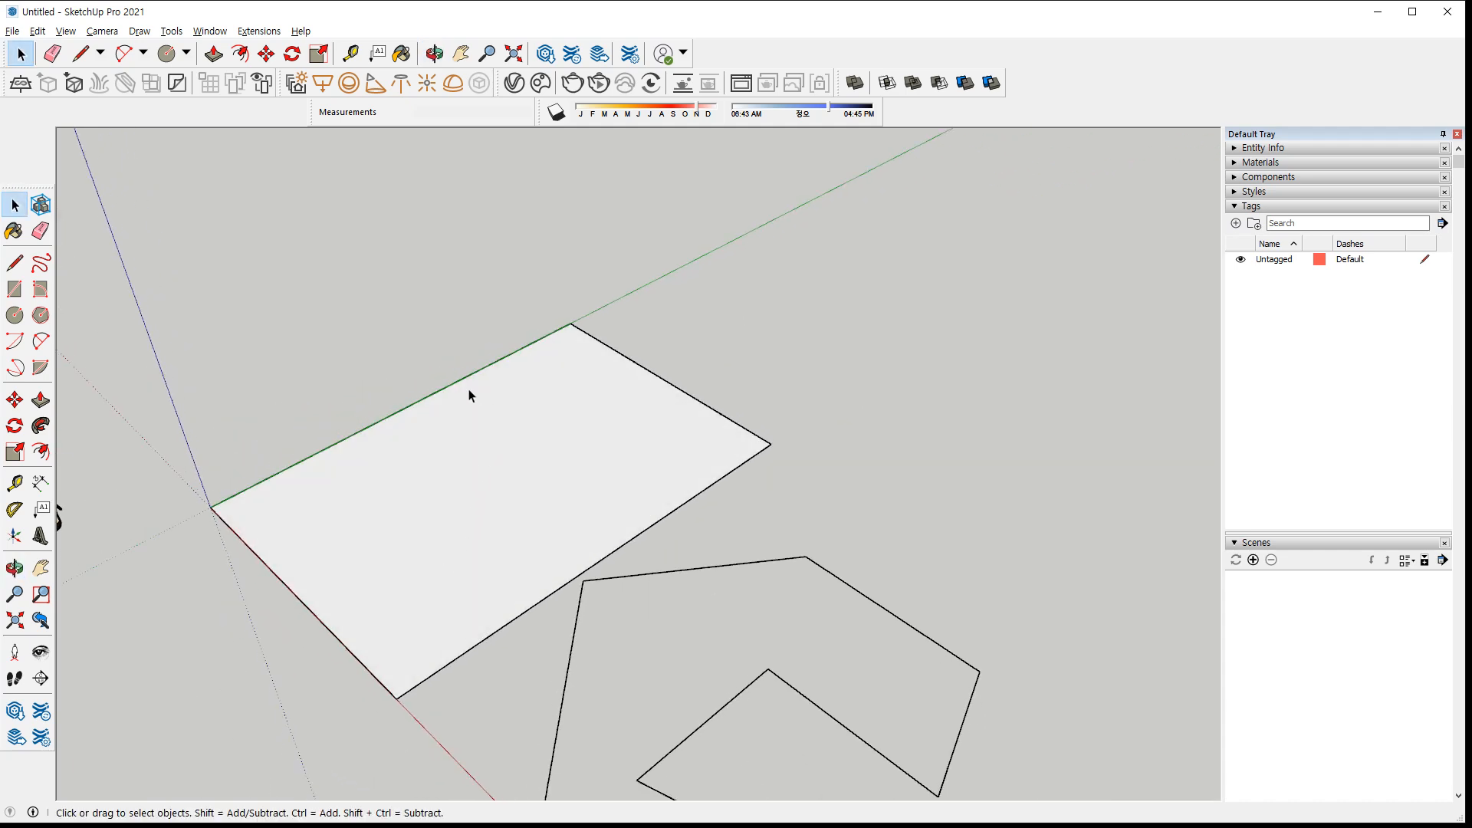
Reverse the four-sided face so its back side points up
left_click(482, 483)
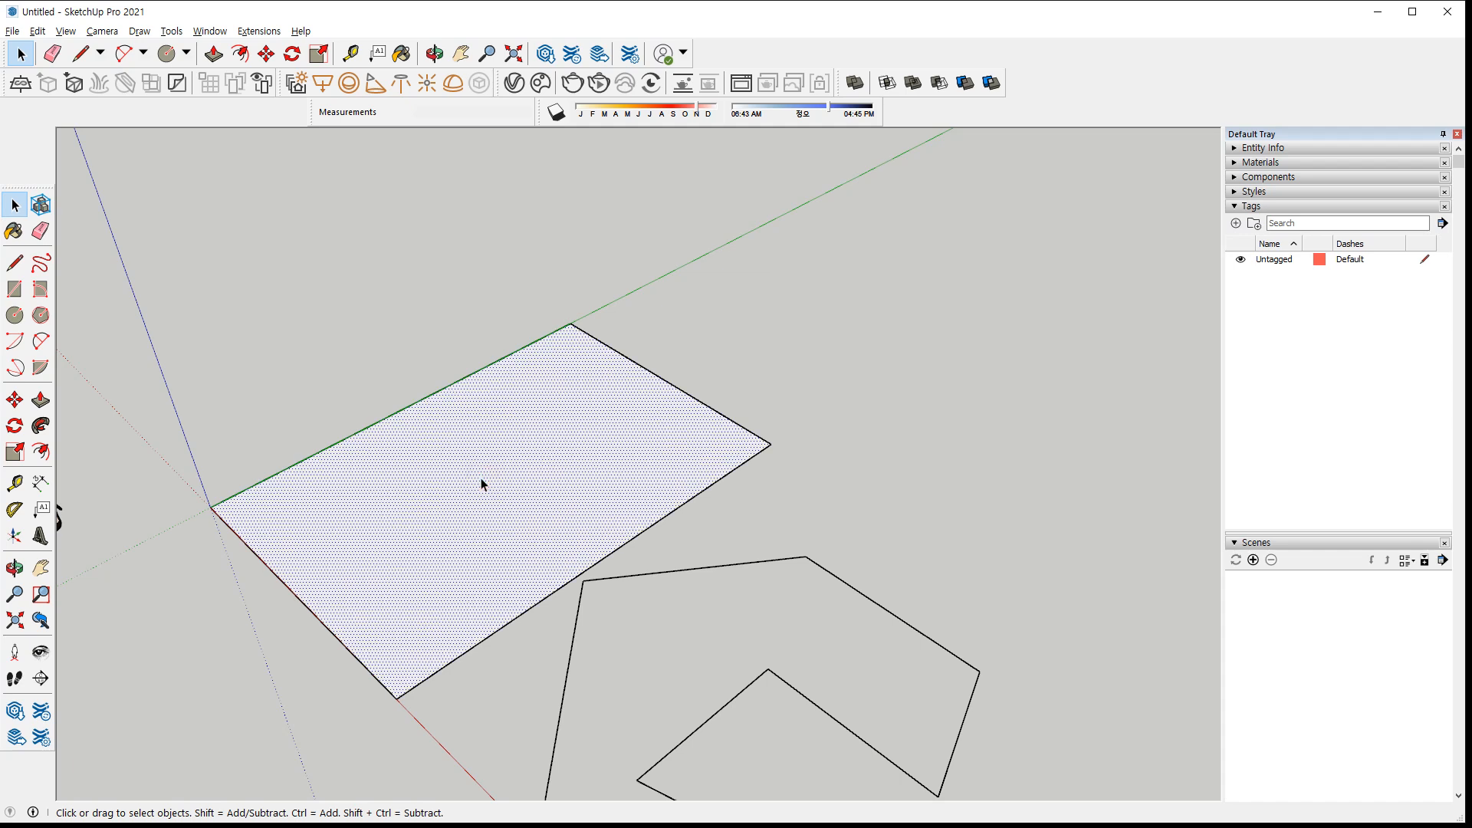
right_click(482, 483)
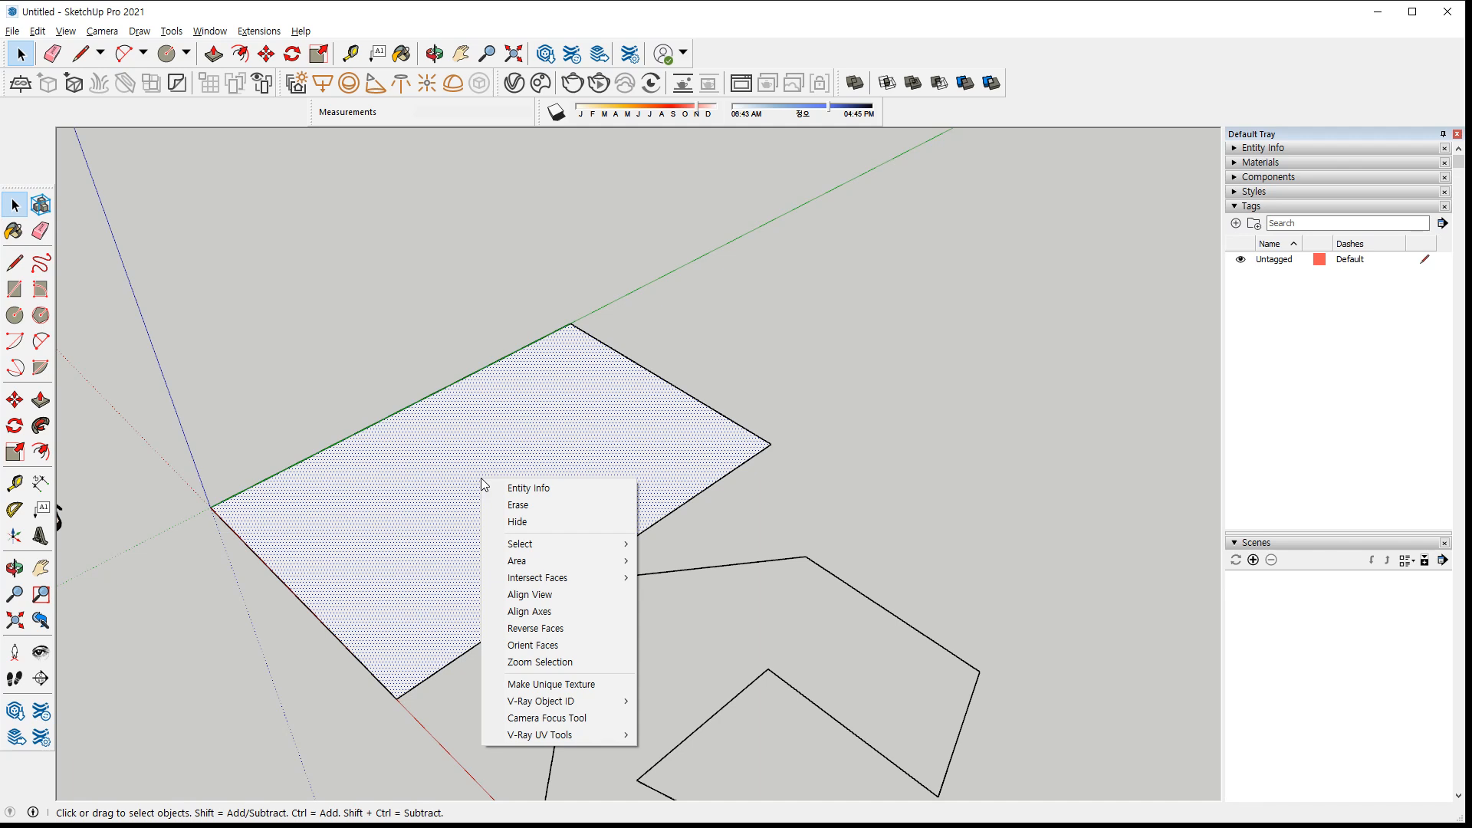
key("Escape")
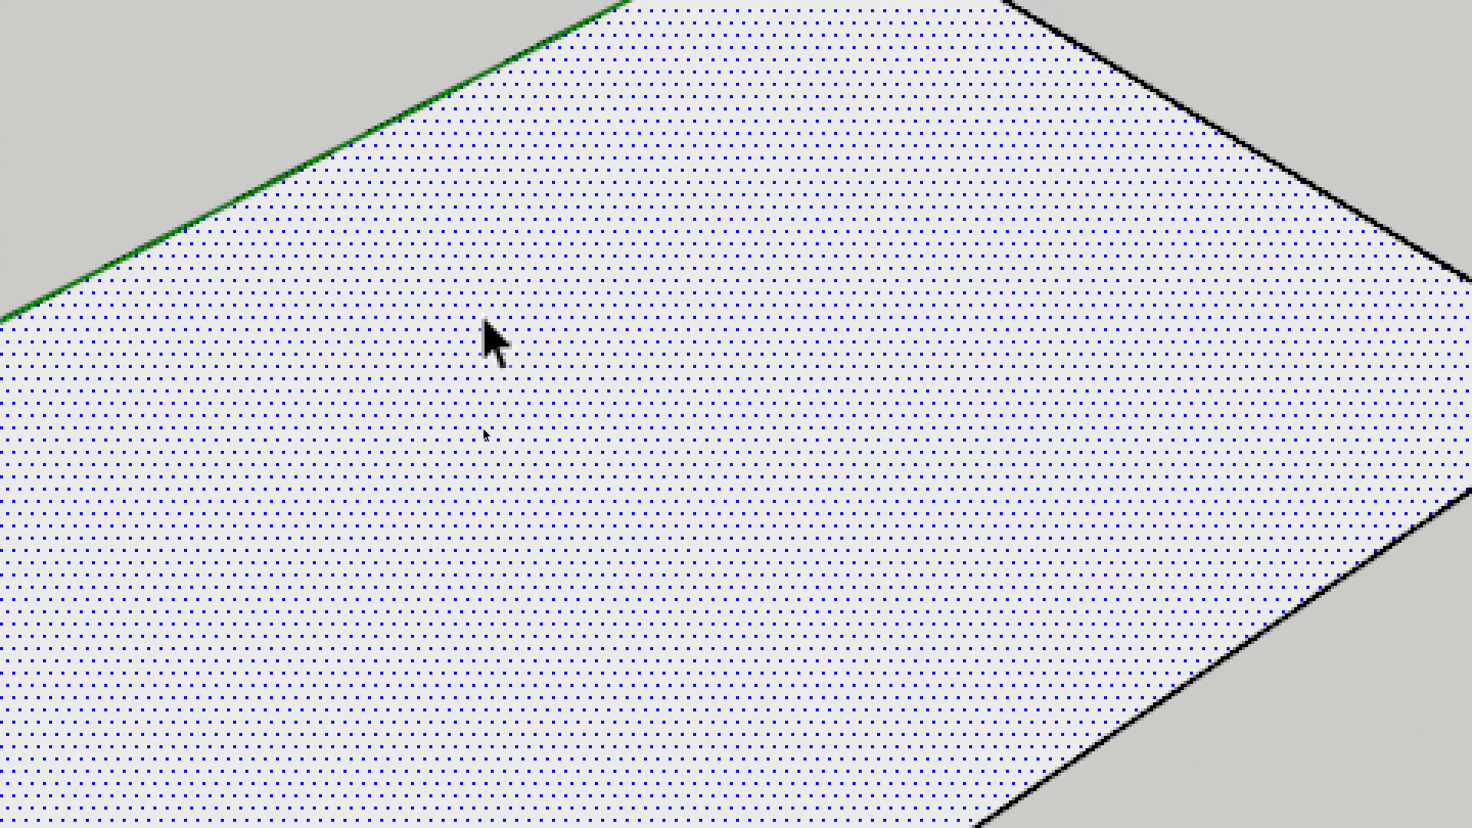
right_click(485, 259)
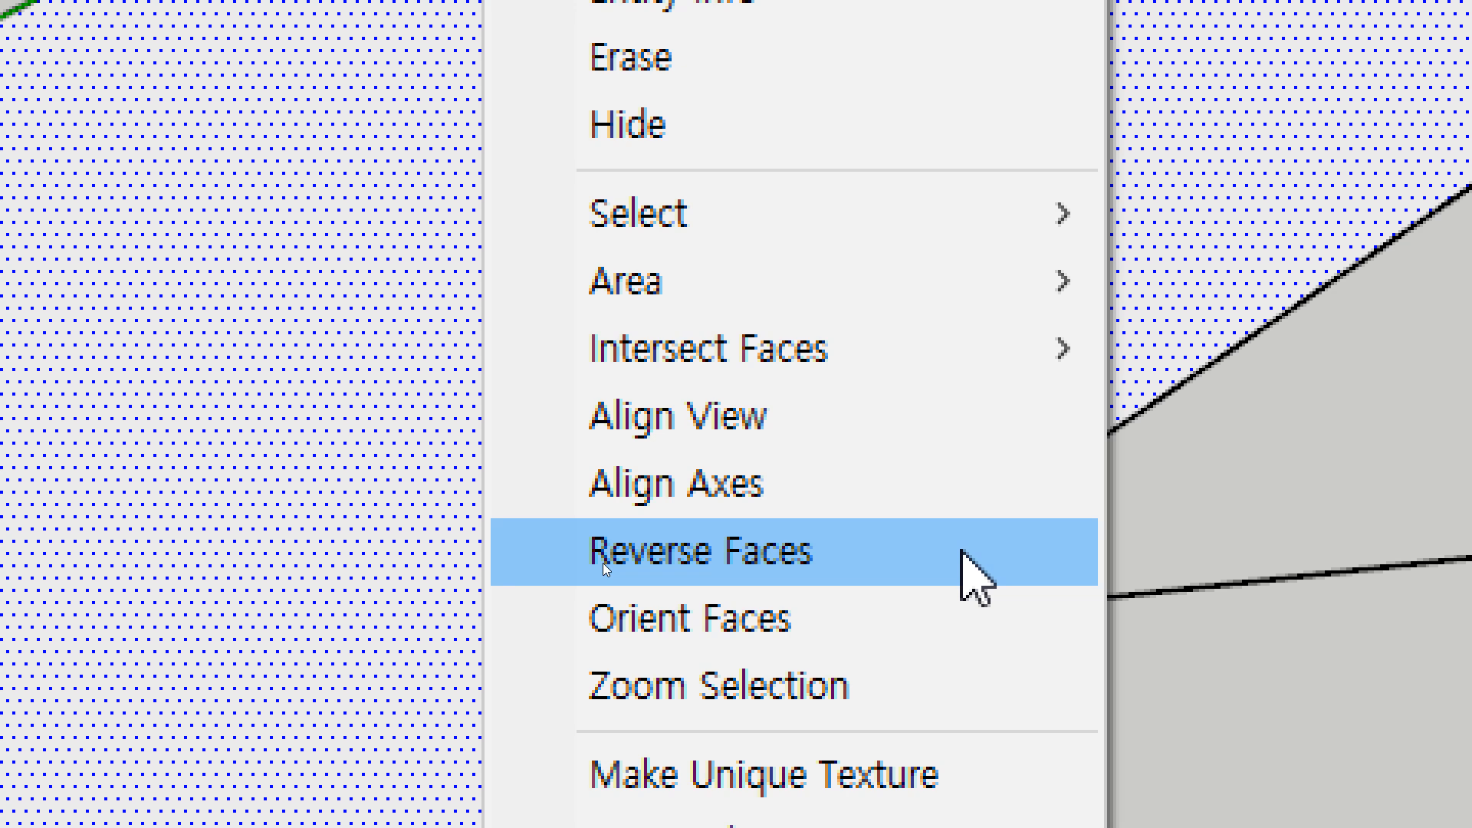
left_click(603, 562)
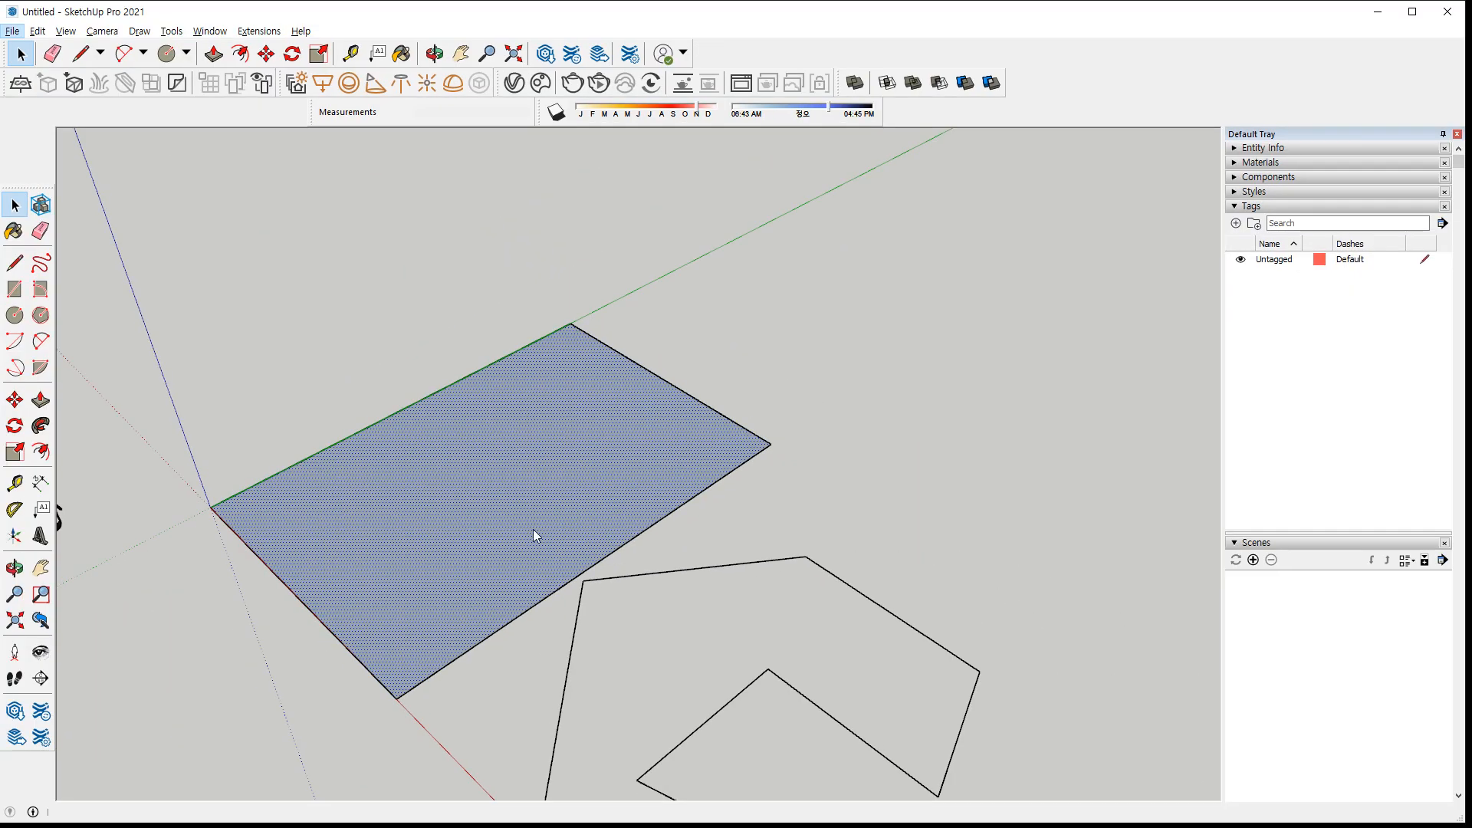
Reverse the four-sided face back to its front side, repeat the flip both ways once more, and clear the selection
right_click(514, 425)
left_click(552, 575)
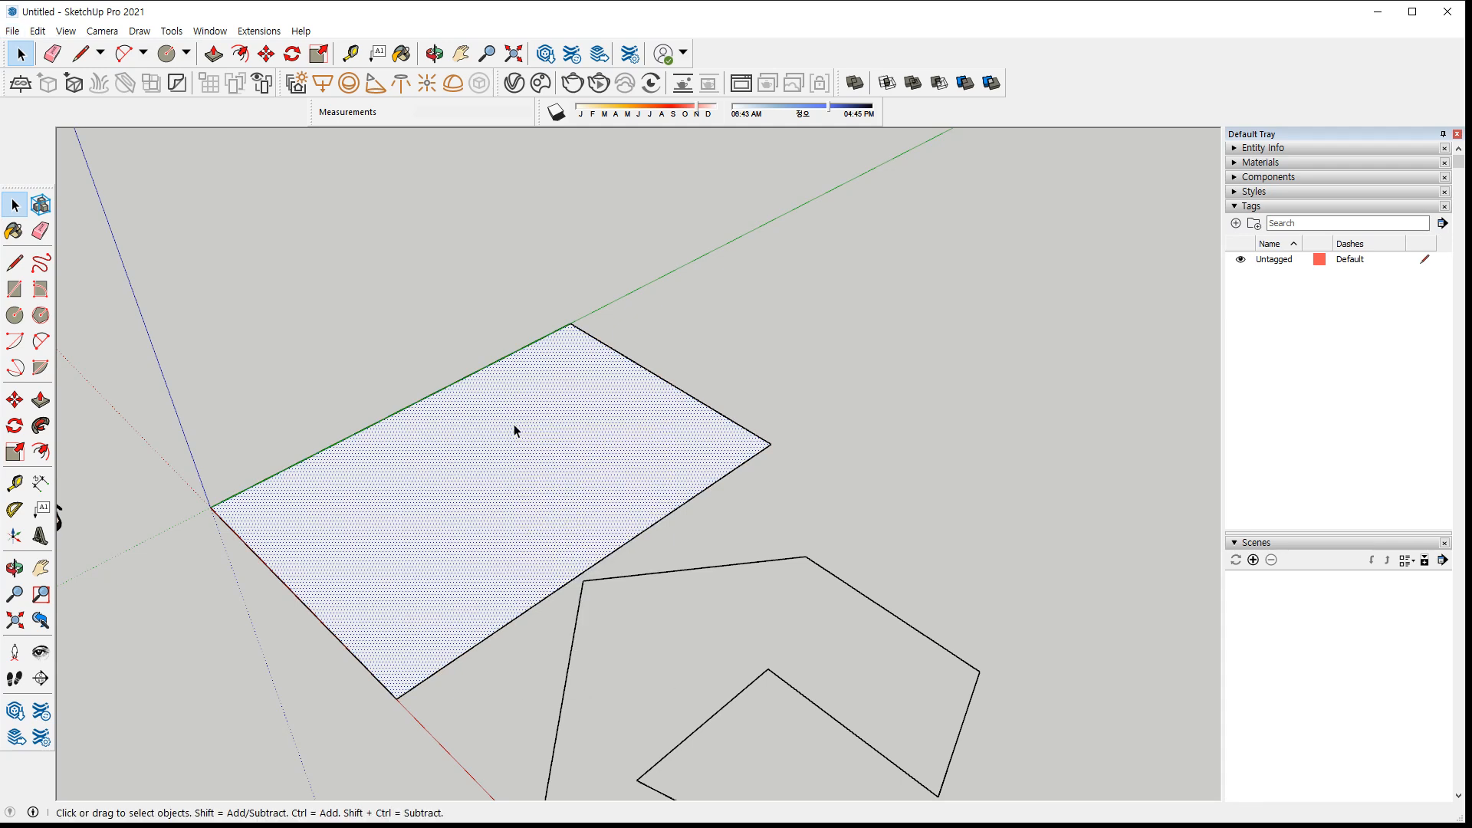
right_click(513, 425)
key("r")
right_click(612, 453)
key("r")
left_click(826, 494)
scroll(487, 470, "down", 3)
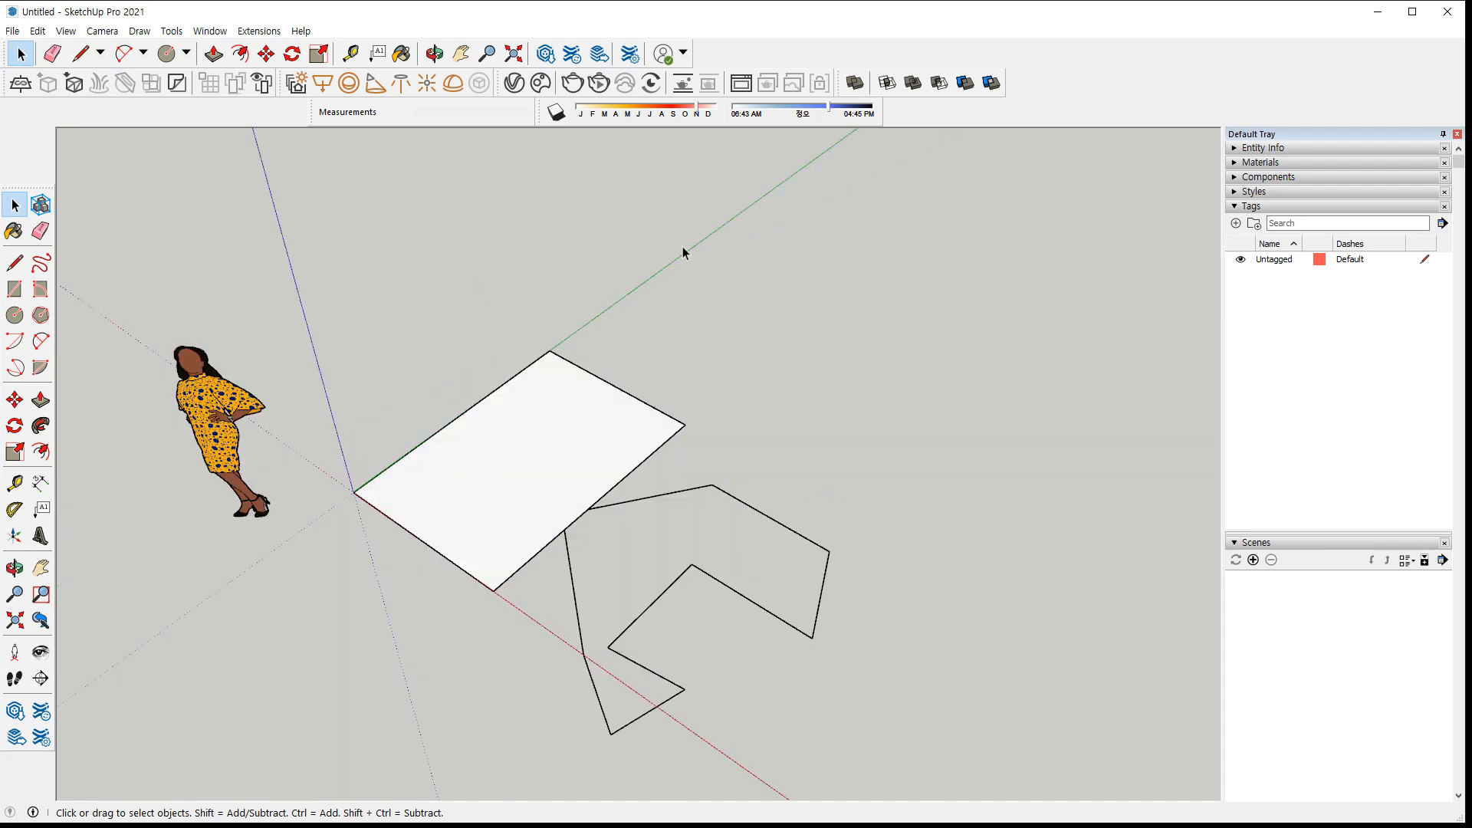
Select the four-sided face and single edges of the nine-sided outline one at a time, and clear the selection
left_click(537, 424)
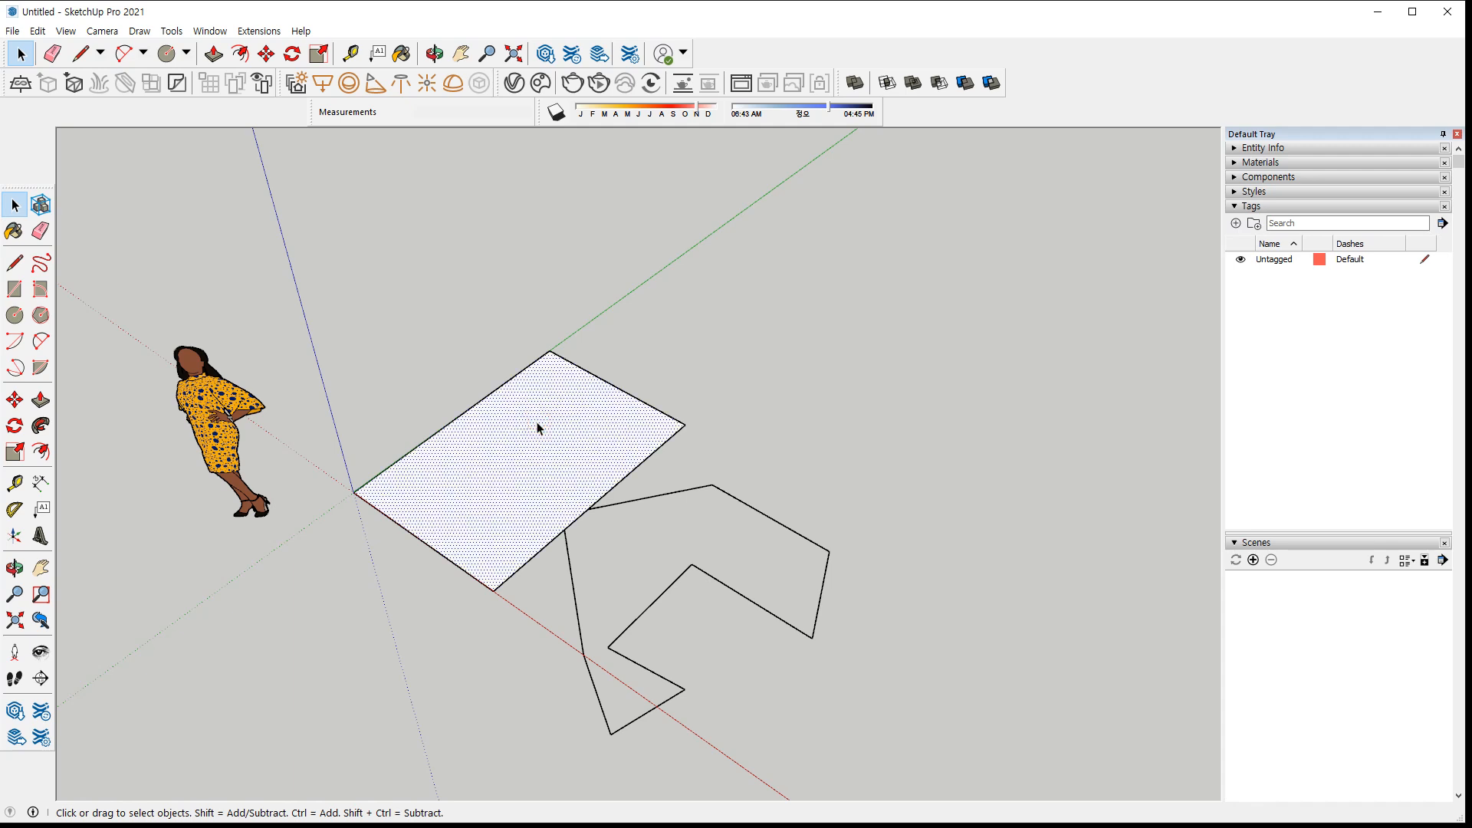
left_click(704, 388)
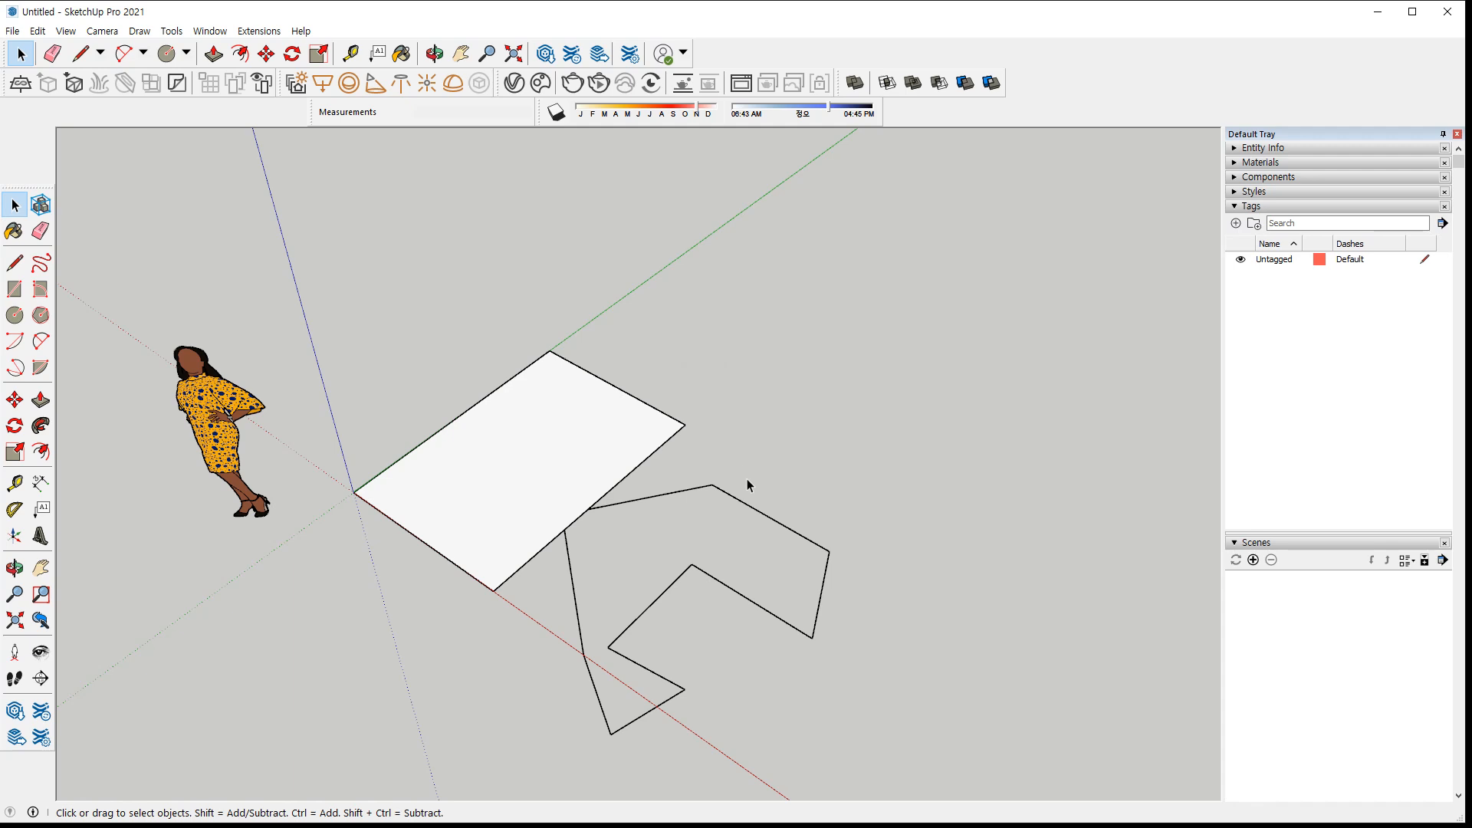
left_click(757, 514)
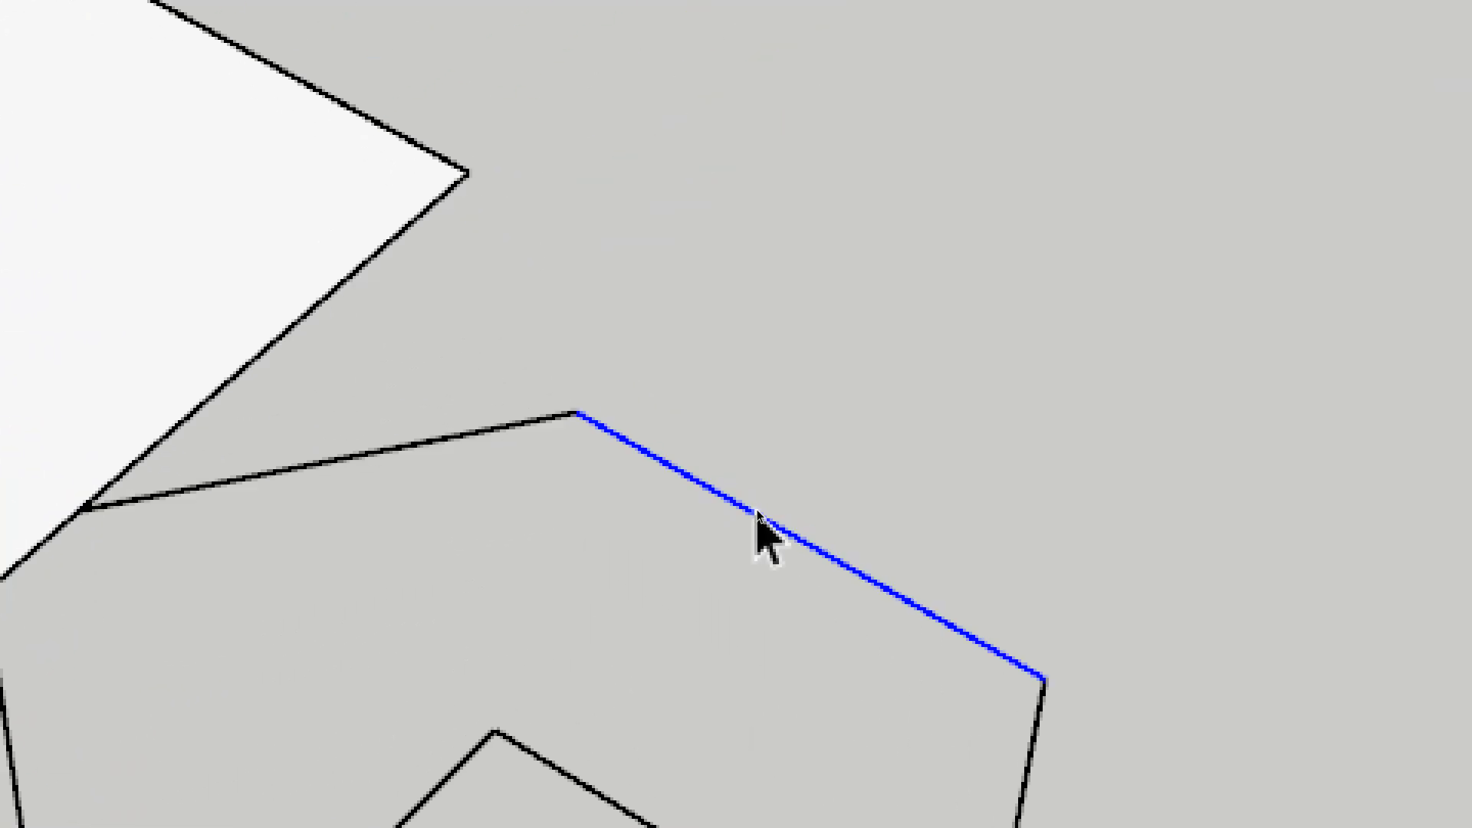
left_click(486, 434)
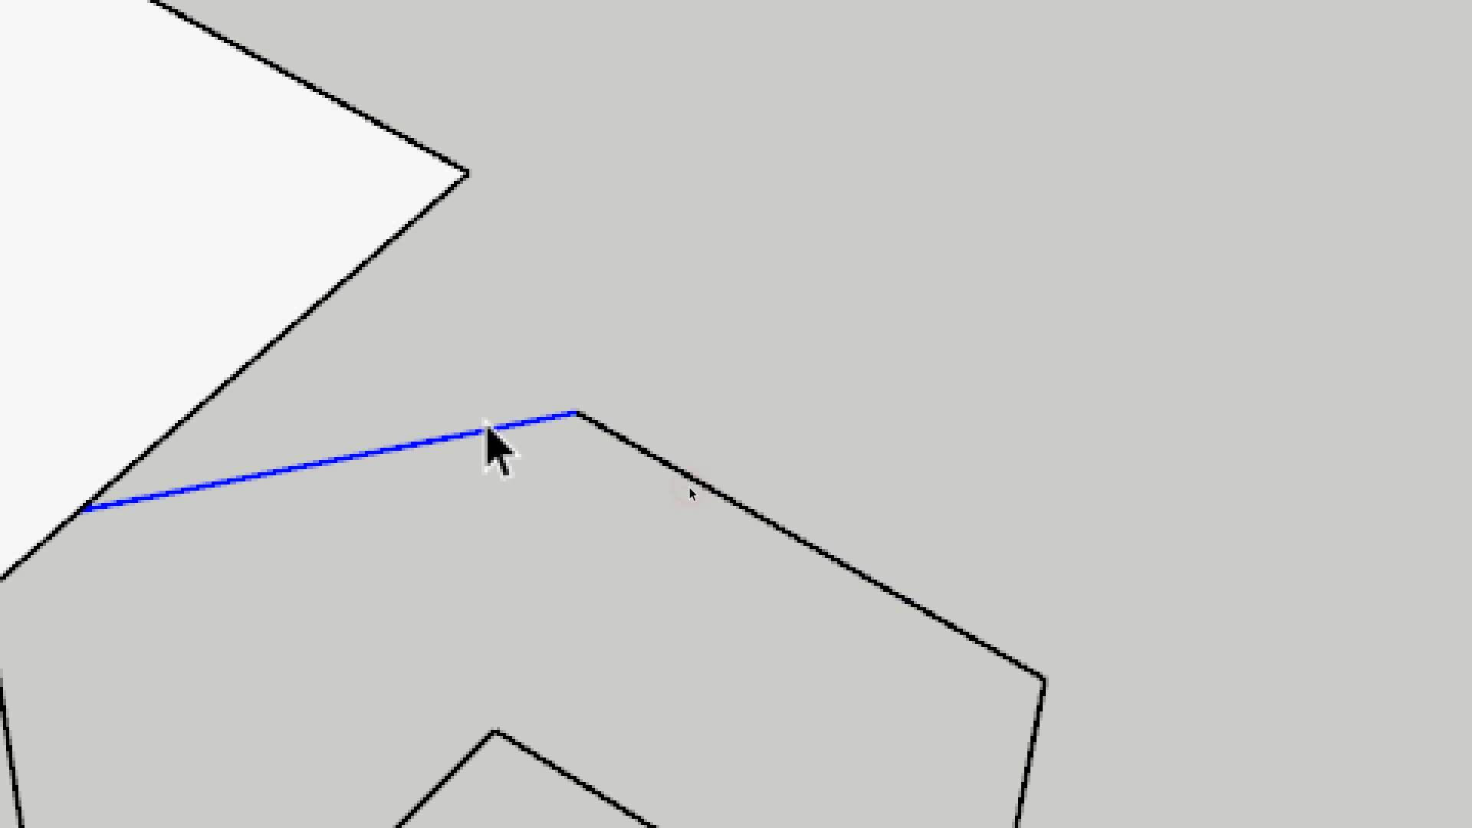
left_click(771, 522)
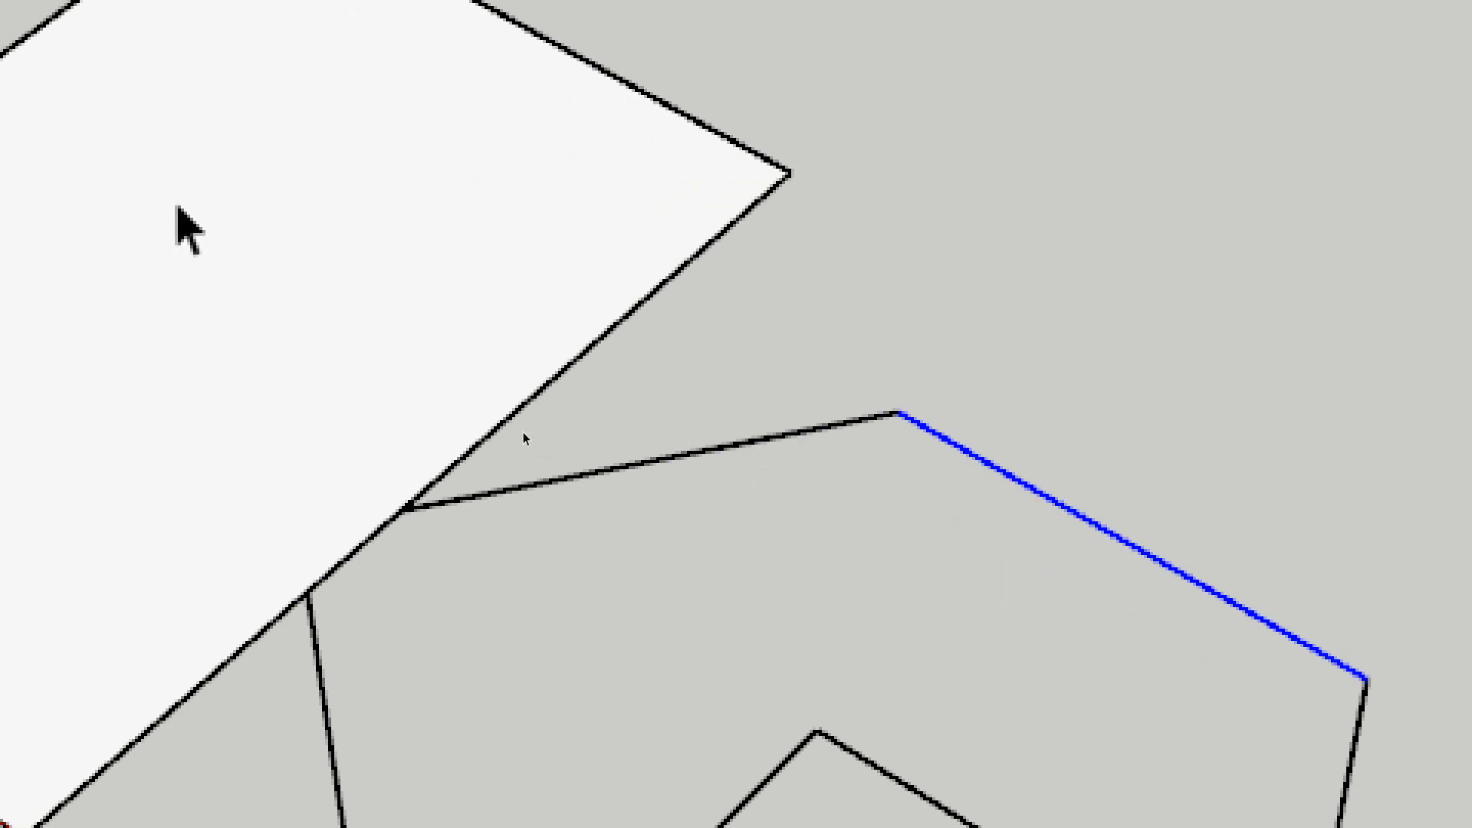
left_click(343, 220)
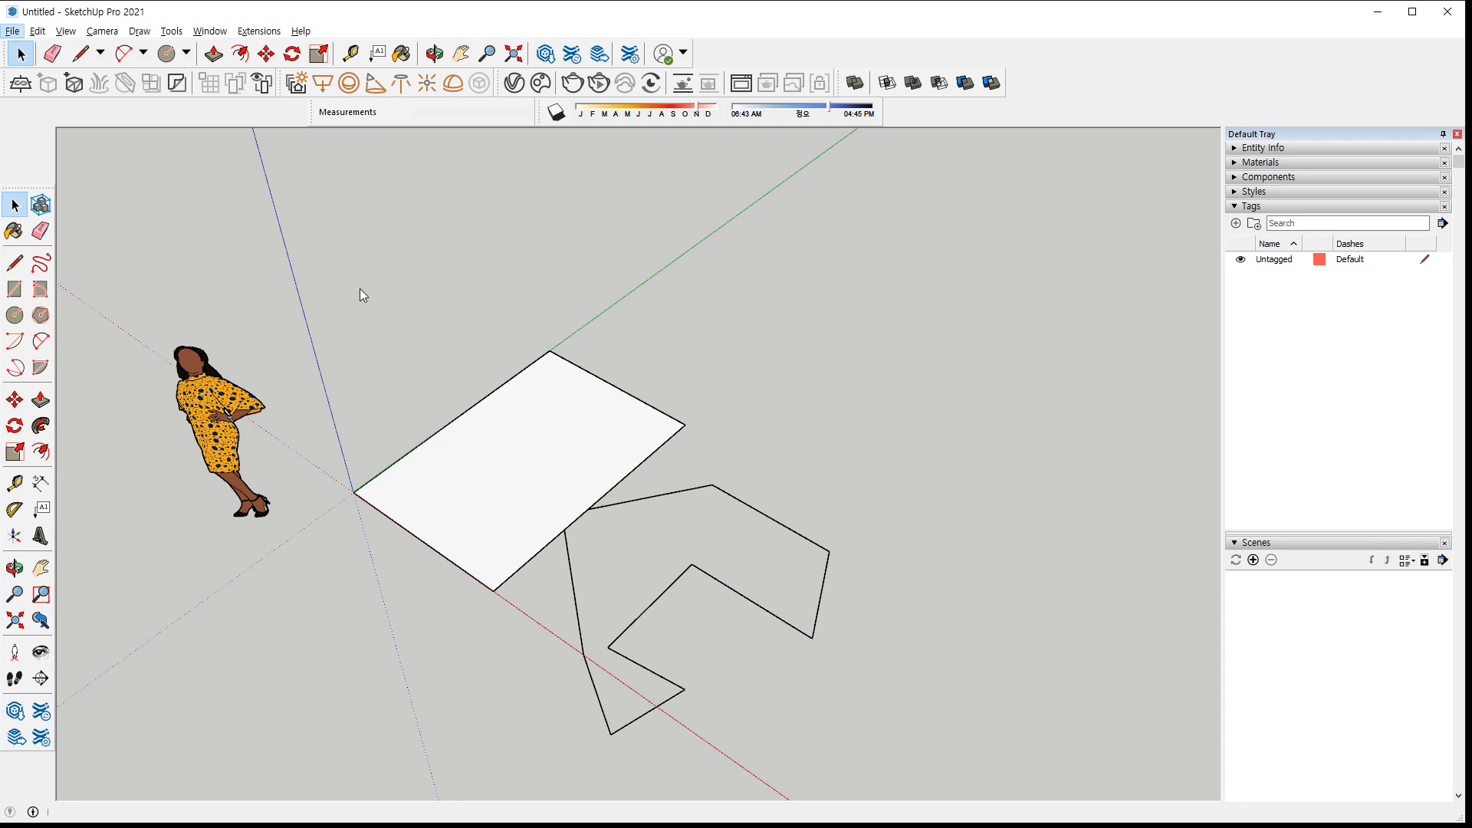
key("ctrl+2")
mouse_move(299, 242)
left_mouse_down()
mouse_move(285, 254)
mouse_move(675, 258)
mouse_move(704, 240)
mouse_move(745, 264)
mouse_move(728, 288)
left_mouse_up()
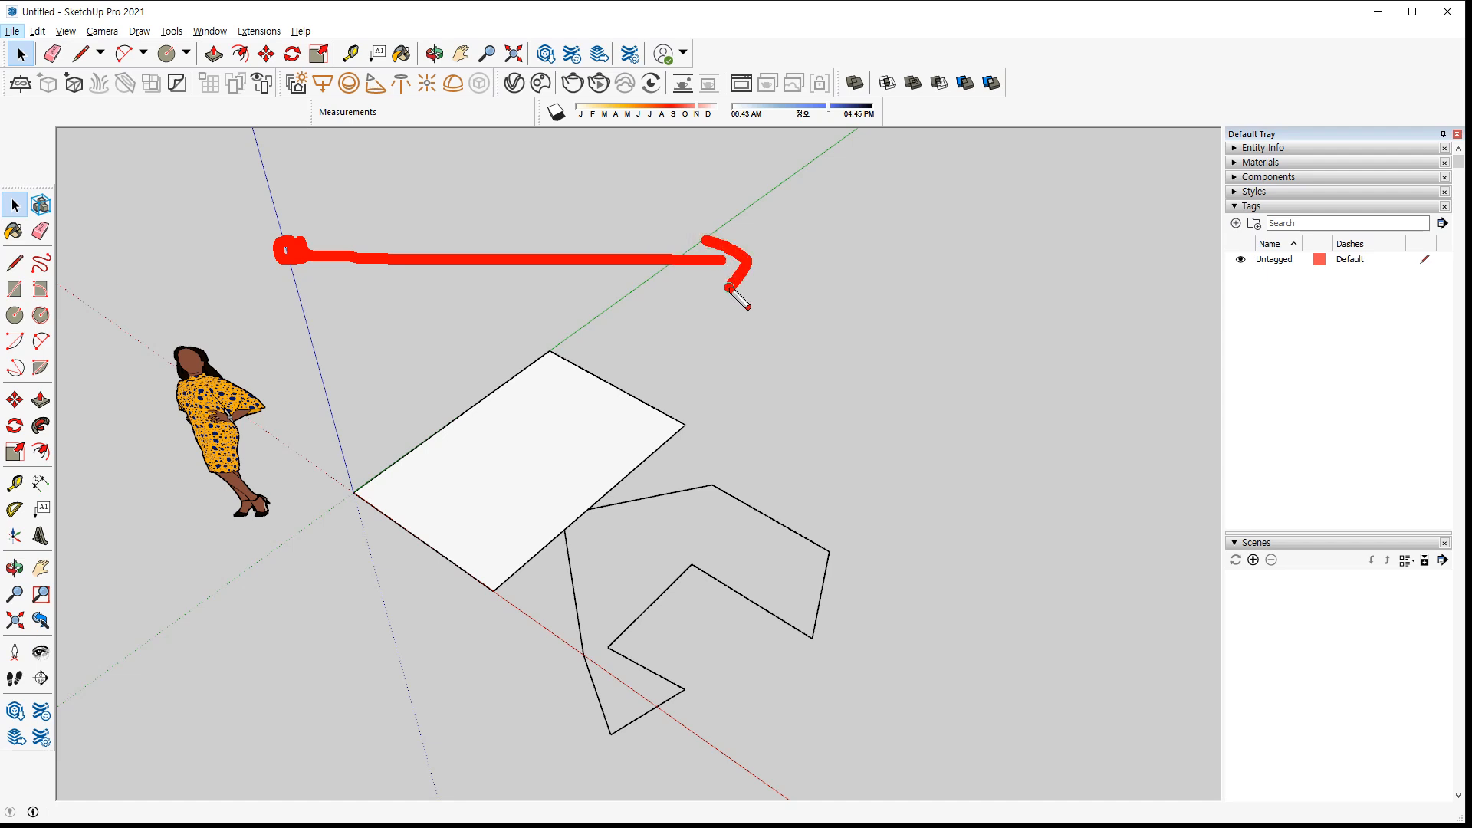
key("e")
mouse_move(841, 260)
left_mouse_down()
mouse_move(565, 259)
mouse_move(481, 230)
mouse_move(490, 255)
left_mouse_up()
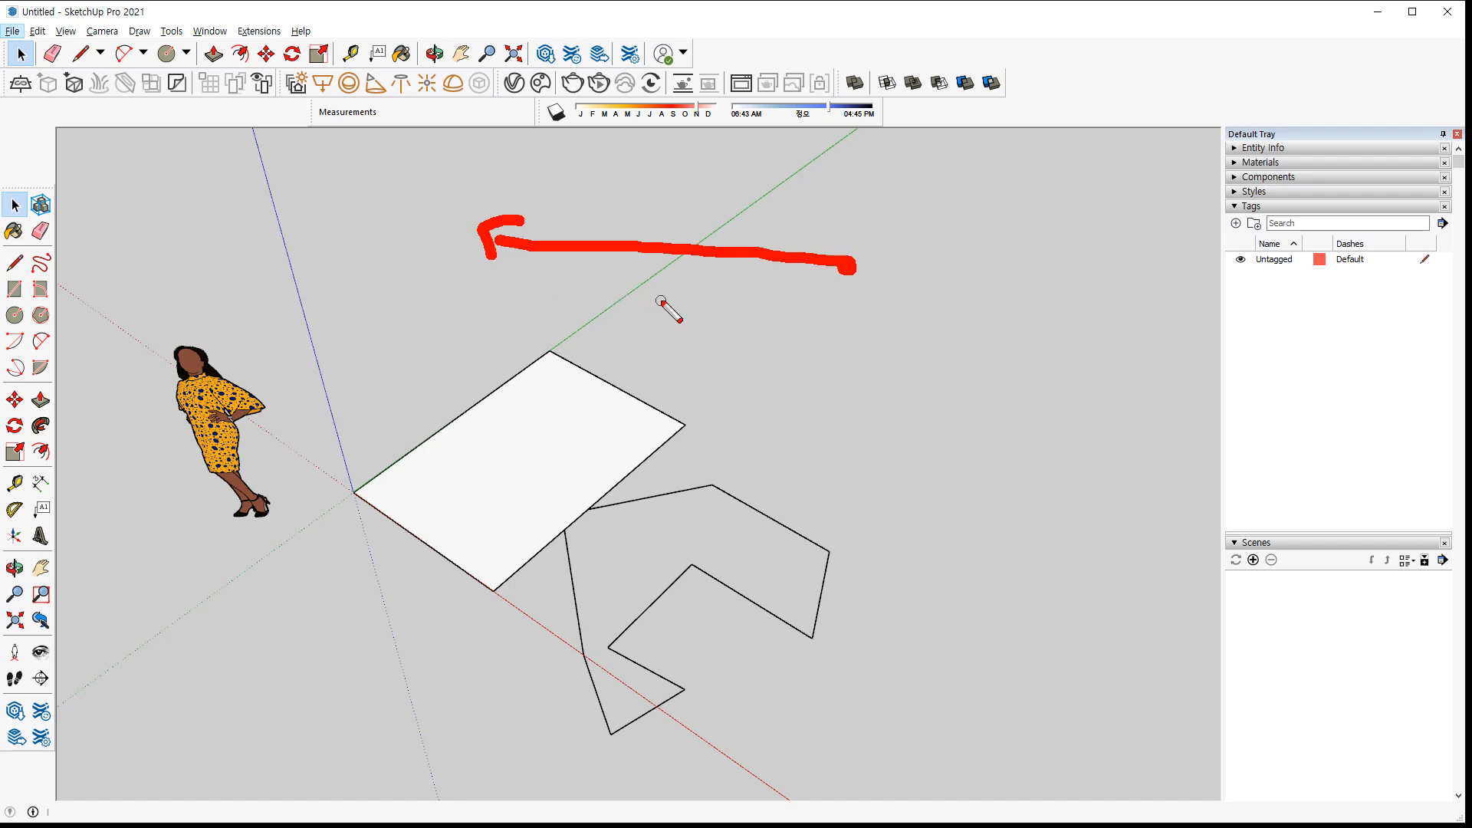
key("Escape")
Select the whole four-sided face with its edges by a window selection, twice, clearing the selection each time
mouse_move(293, 251)
left_mouse_down()
mouse_move(635, 604)
mouse_move(718, 608)
mouse_move(699, 606)
left_mouse_up()
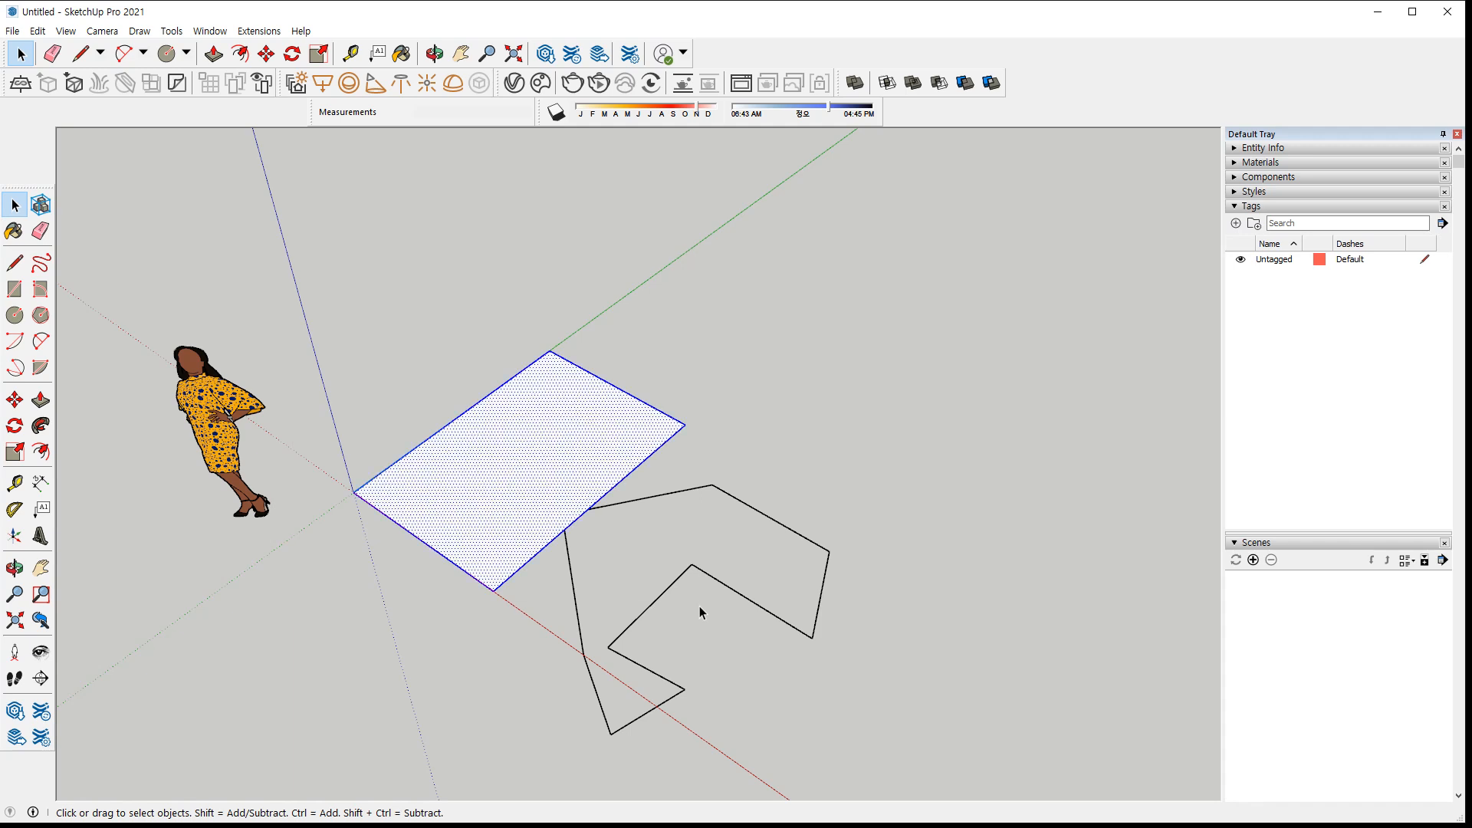
left_click(447, 328)
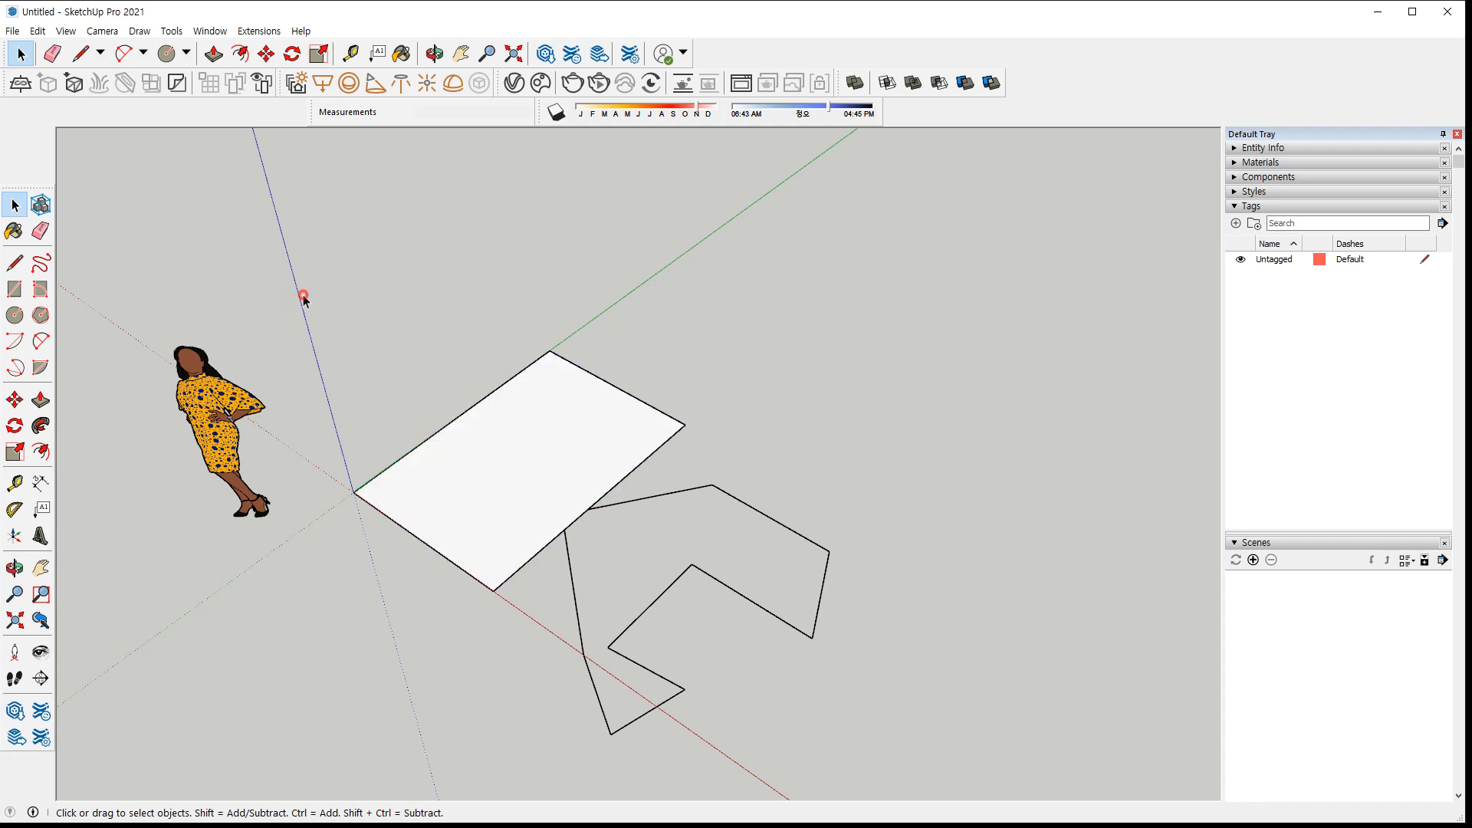
left_click_drag(321, 315, 692, 604)
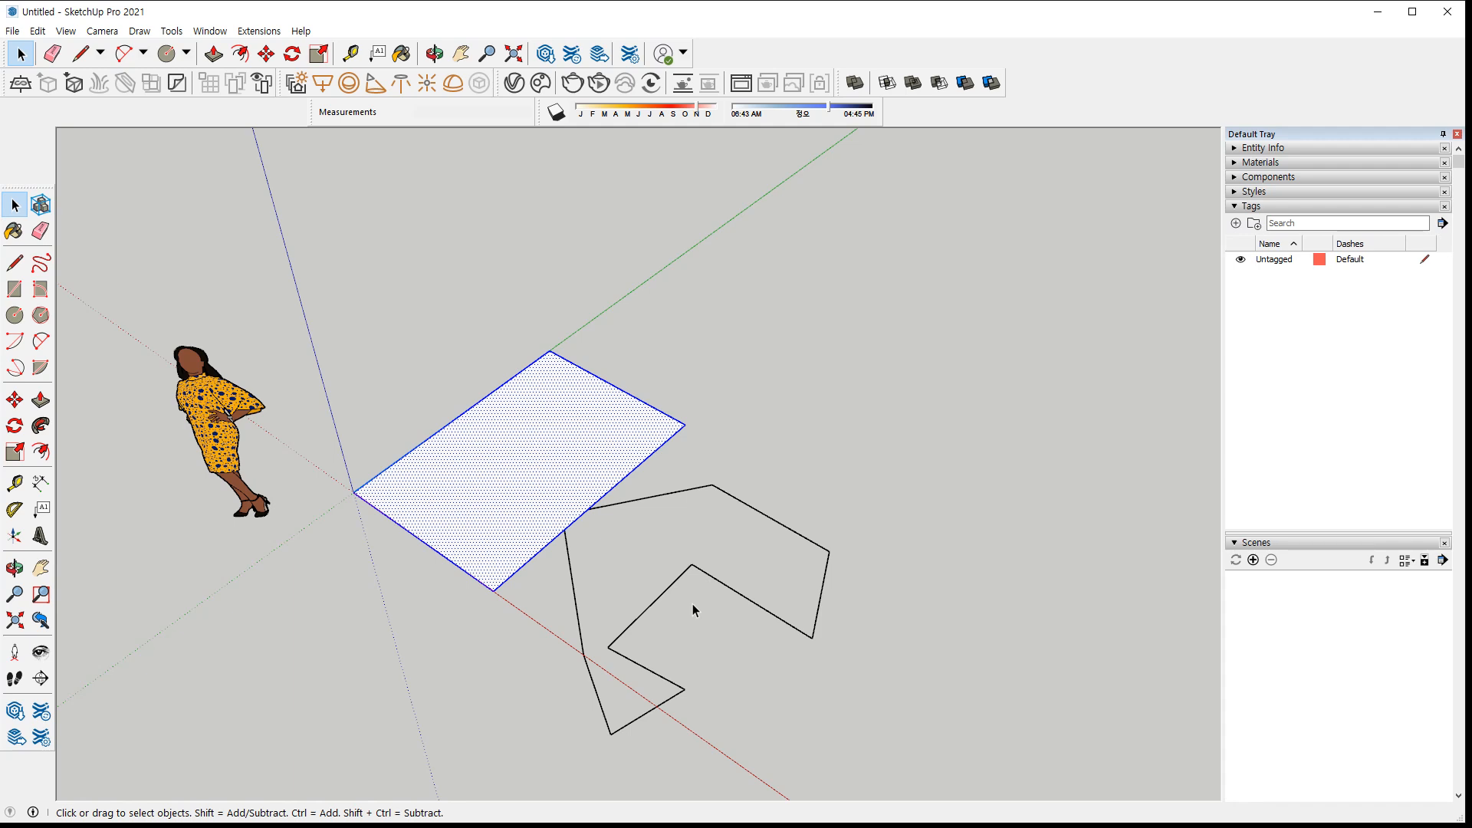
left_click(739, 661)
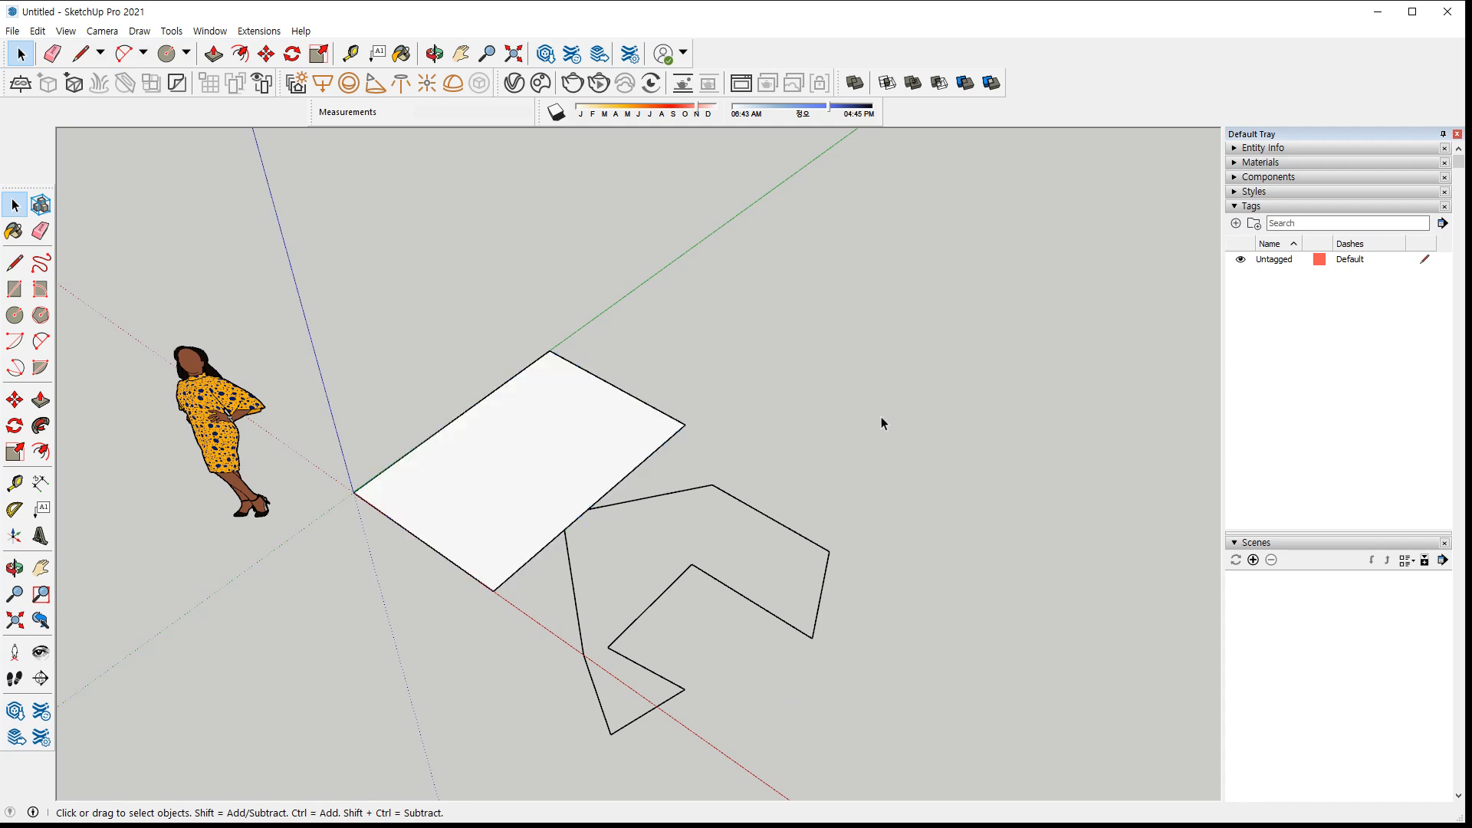
Try crossing and window selections over the four-sided face and the nine-sided outline, and clear the selection
left_click_drag(573, 549, 466, 626)
left_click_drag(388, 544, 389, 544)
left_click_drag(856, 727, 620, 582)
left_click_drag(924, 415, 378, 618)
left_click_drag(364, 702, 364, 702)
left_click(959, 351)
left_click_drag(713, 504, 470, 608)
left_click_drag(278, 265, 675, 615)
left_click_drag(958, 631, 420, 459)
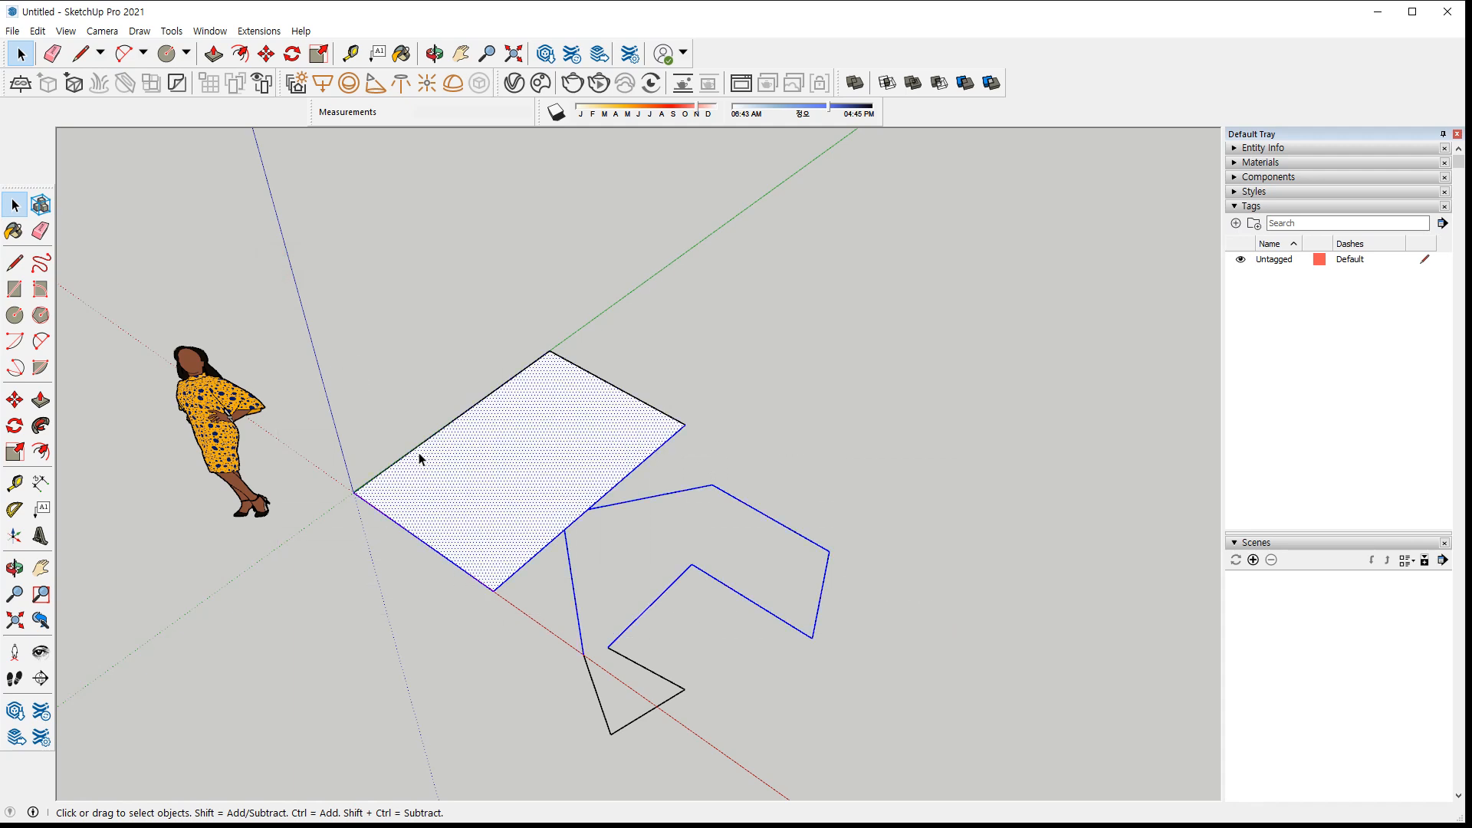
left_click(762, 321)
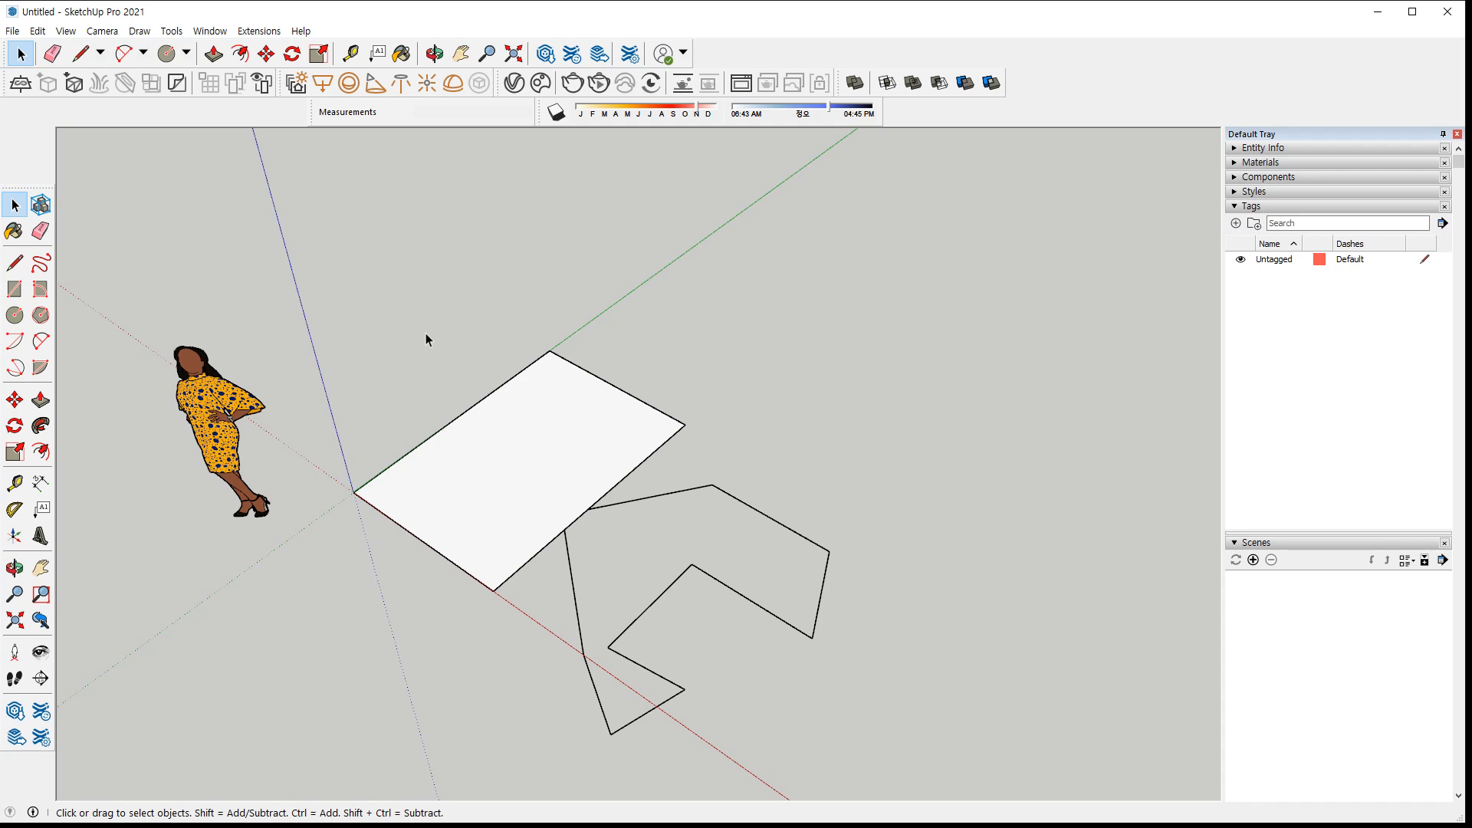
Select the four-sided face's edge opposite the red axis and add the face itself to the selection
left_click(493, 458)
left_click(666, 496)
left_click(536, 438)
left_click(610, 387)
left_click(555, 436, "shift")
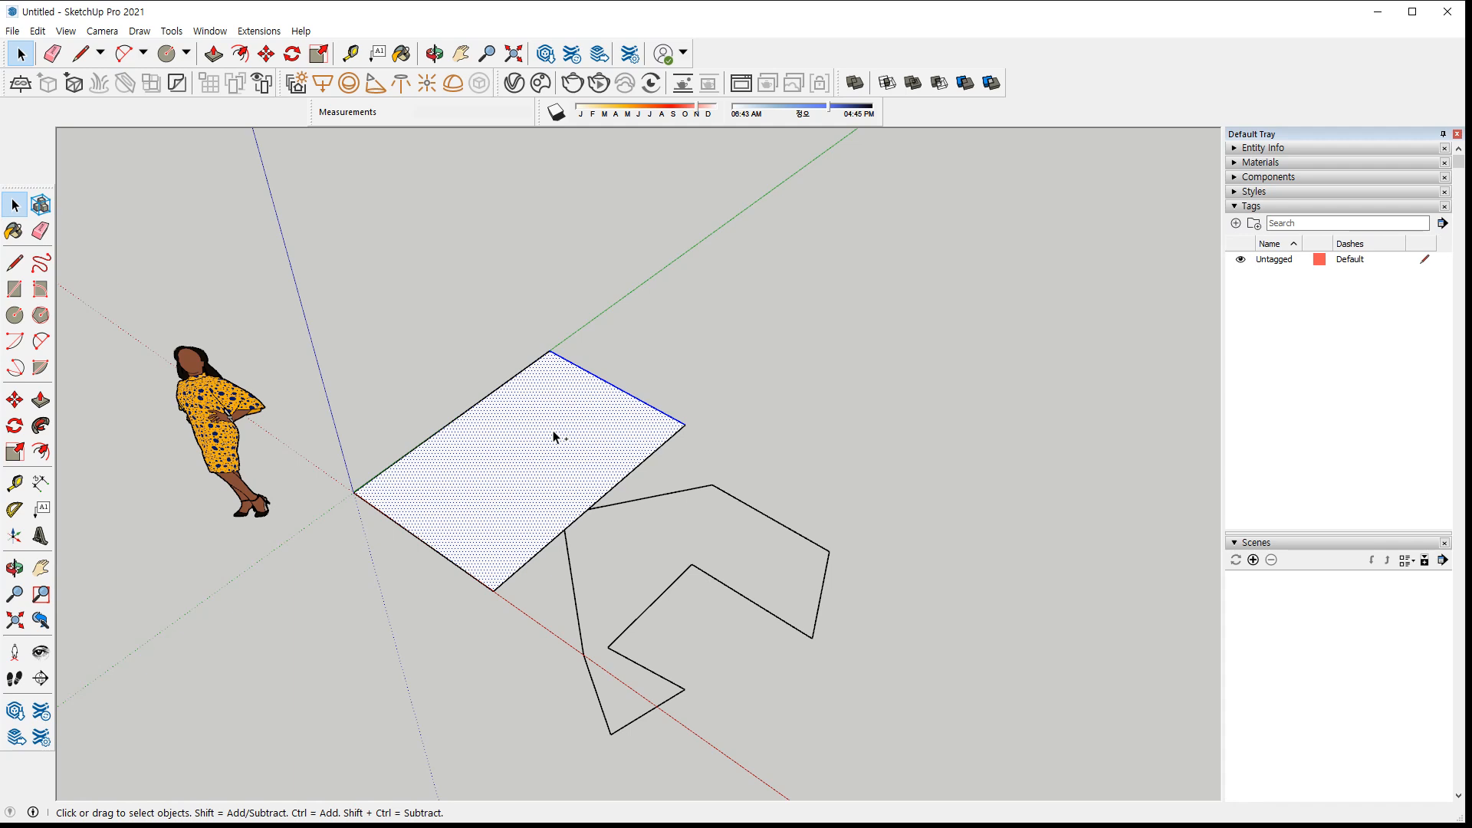
Add the four-sided face's edges along the red and green axes to the selection
left_click(451, 566, "shift")
left_click(411, 453, "shift")
Draw a circle of about 684 mm radius beyond the four-sided face and a freehand rectangle between the circle and the nine-sided outline
key("c")
left_click(756, 331)
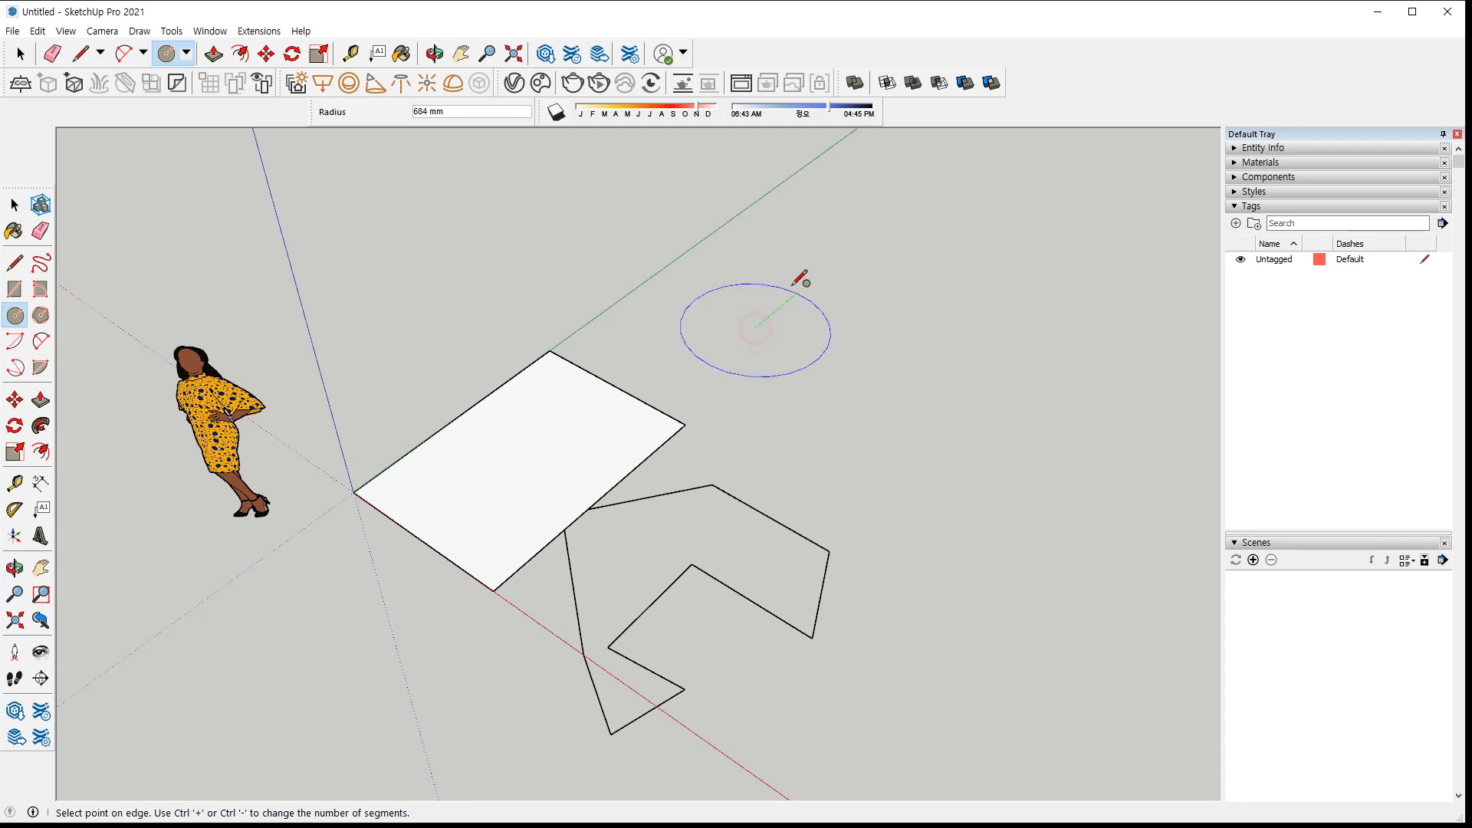
left_click(793, 286)
key("r")
left_click(810, 481)
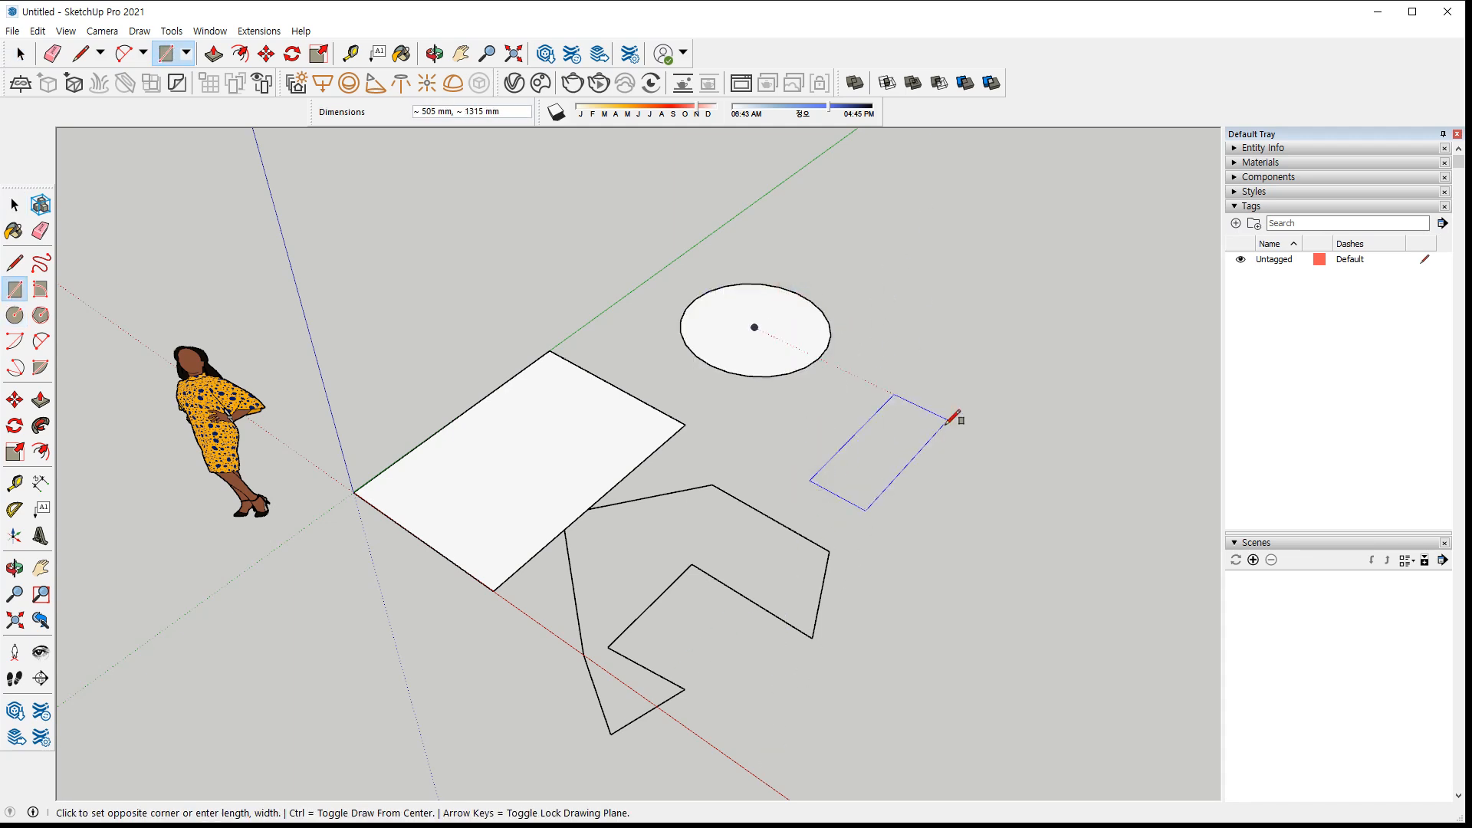
left_click(1000, 457)
Select the rectangle, circle and four-sided faces one after another, and remove faces from the selection again
key("space")
left_click(902, 457)
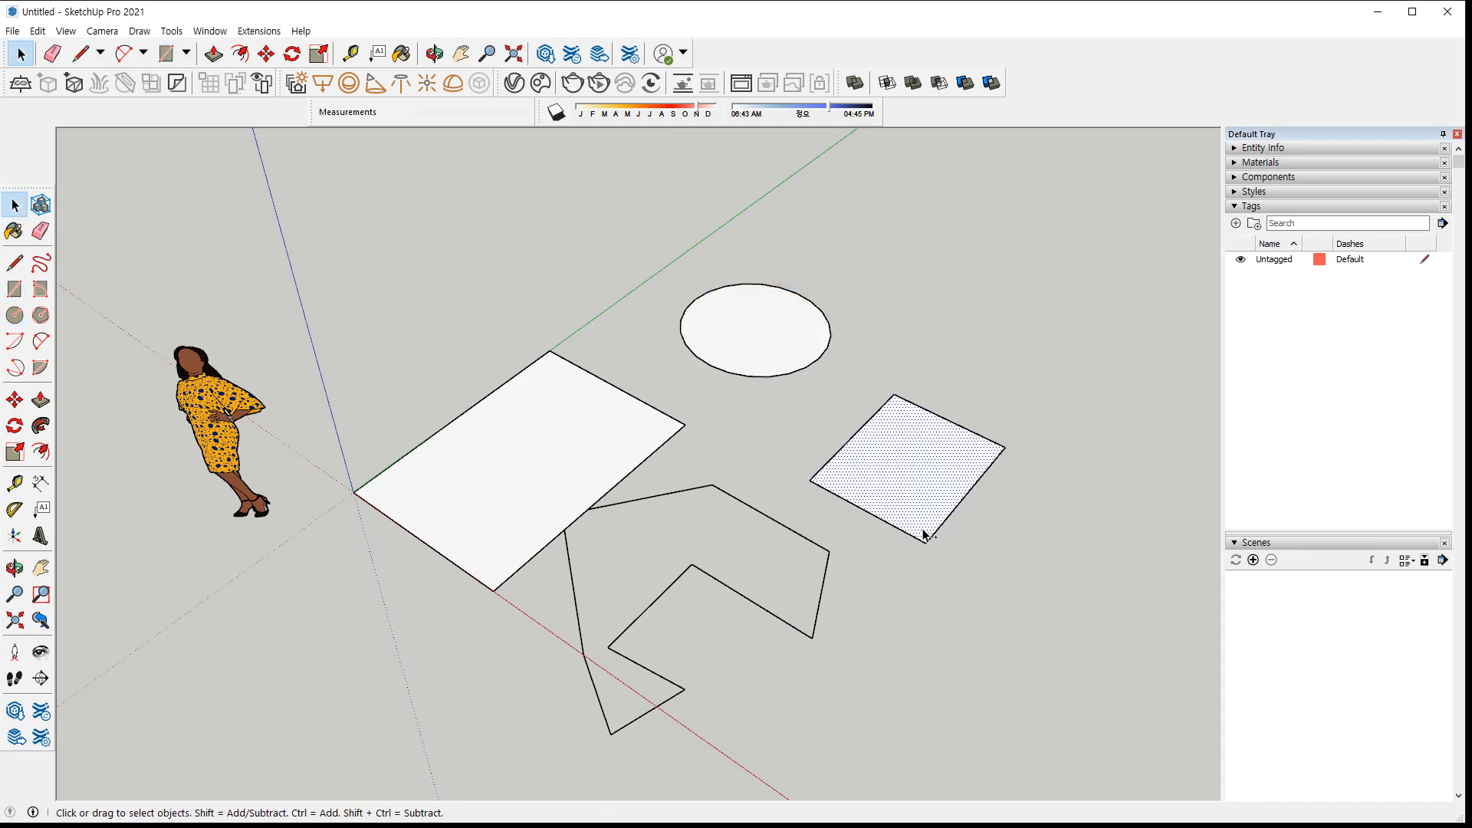
left_click(778, 352, "ctrl")
left_click(589, 458, "ctrl")
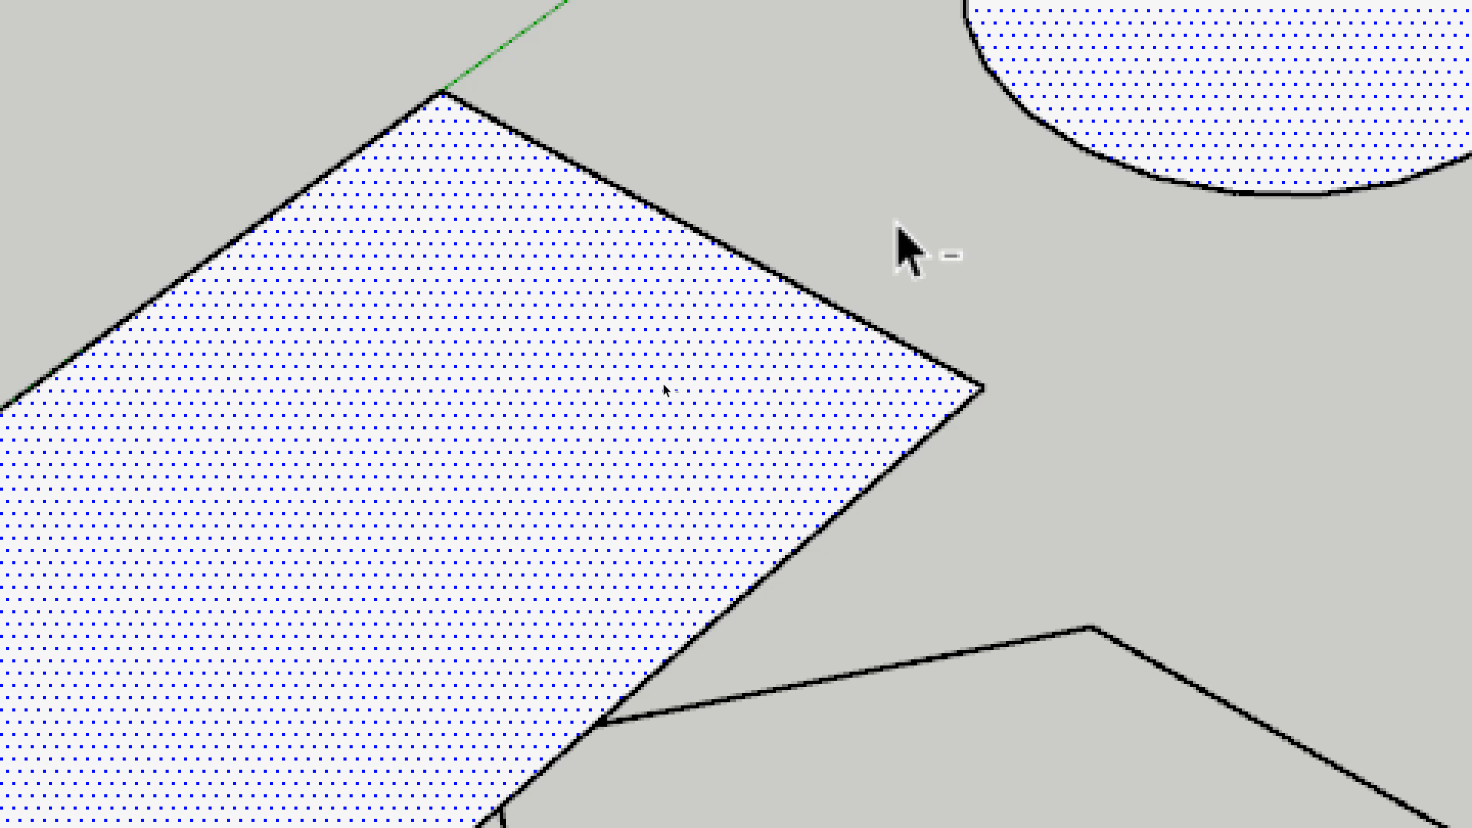
left_click(542, 421, "ctrl+shift")
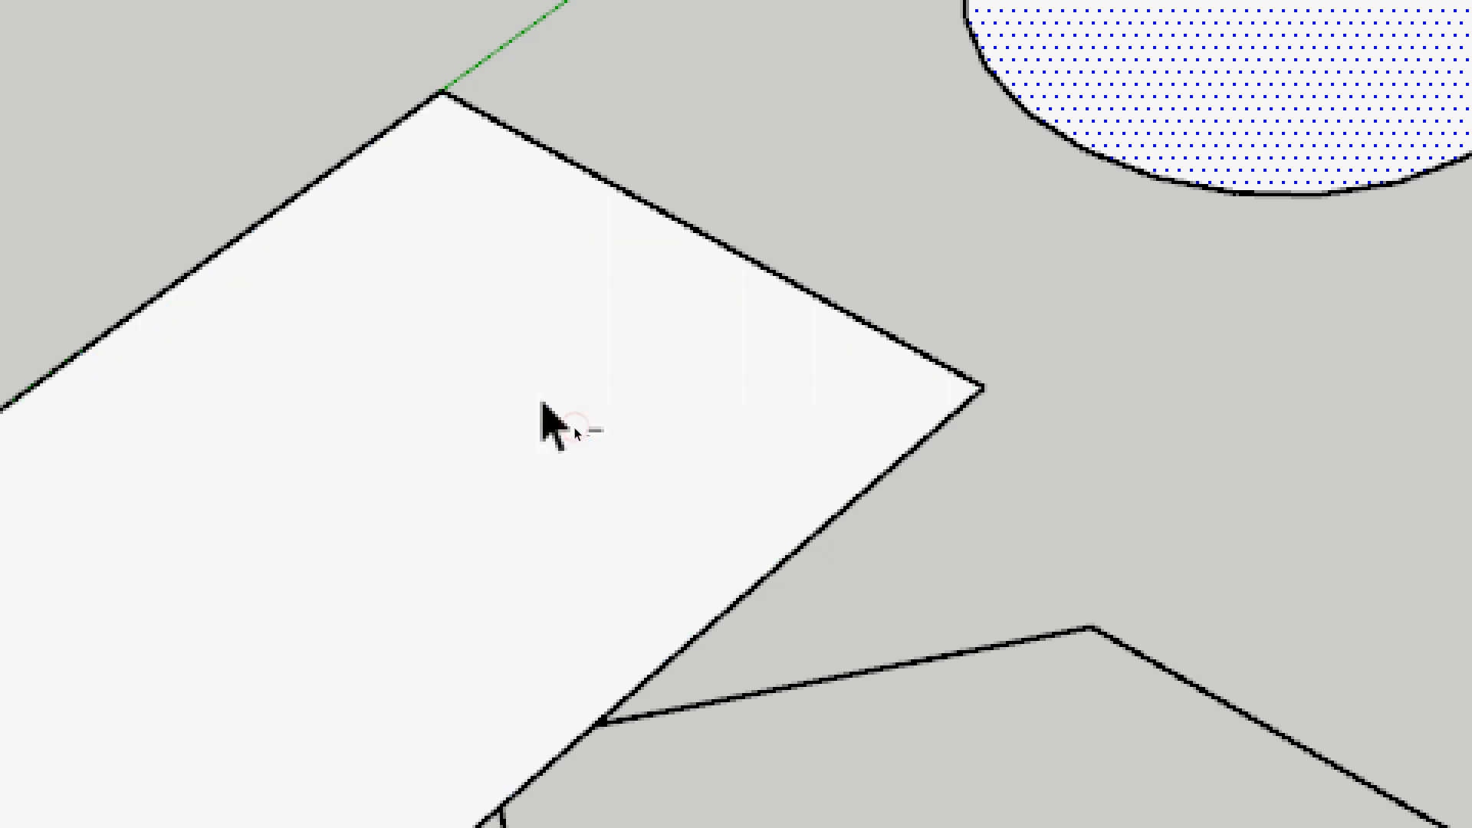
left_click(1161, 78, "ctrl+shift")
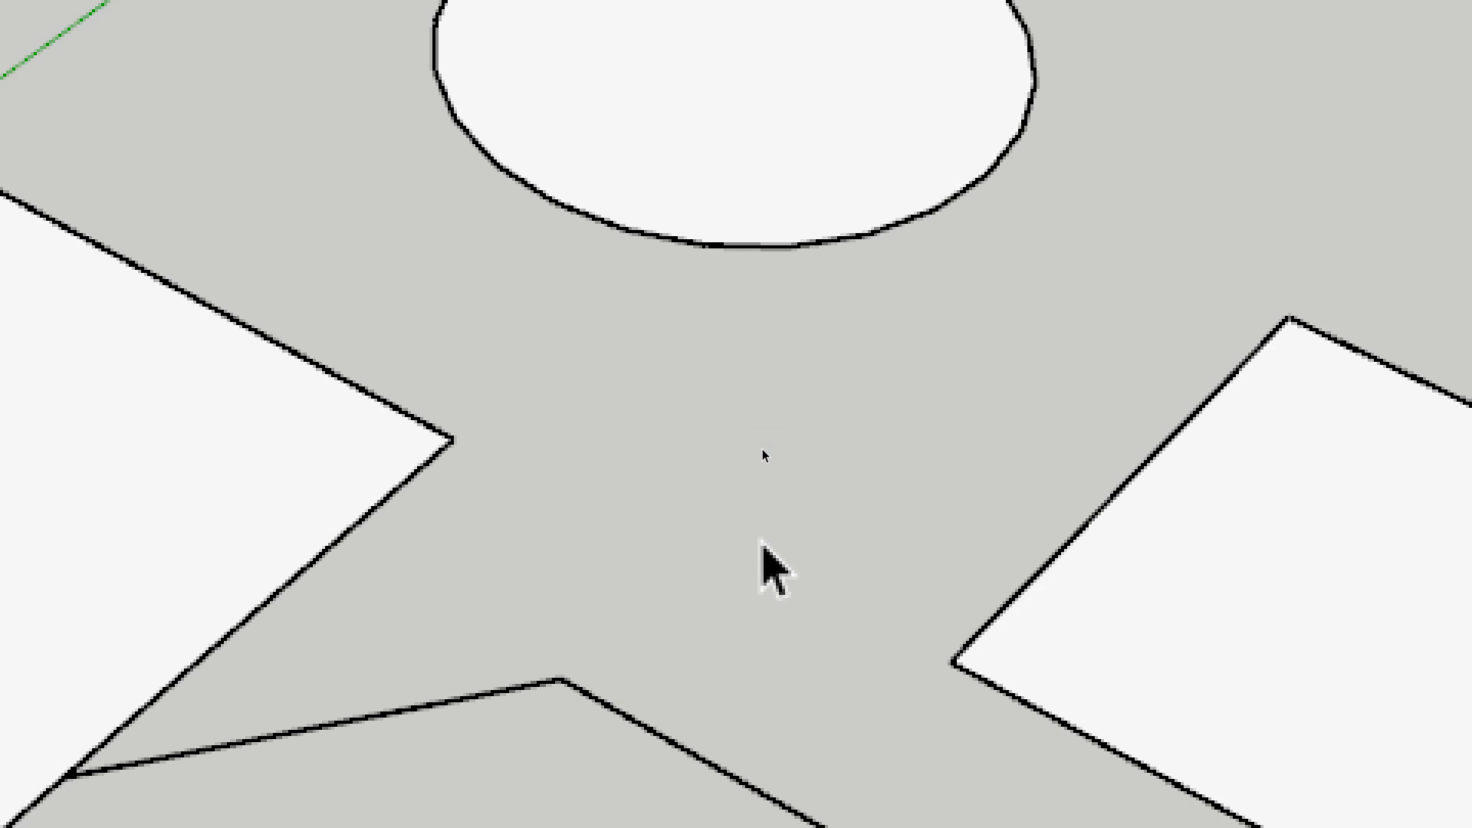
Add the four-sided face, circle, rectangle and nine-sided outline to the selection with crossing and window selections
left_click_drag(1167, 137, 240, 723, "ctrl")
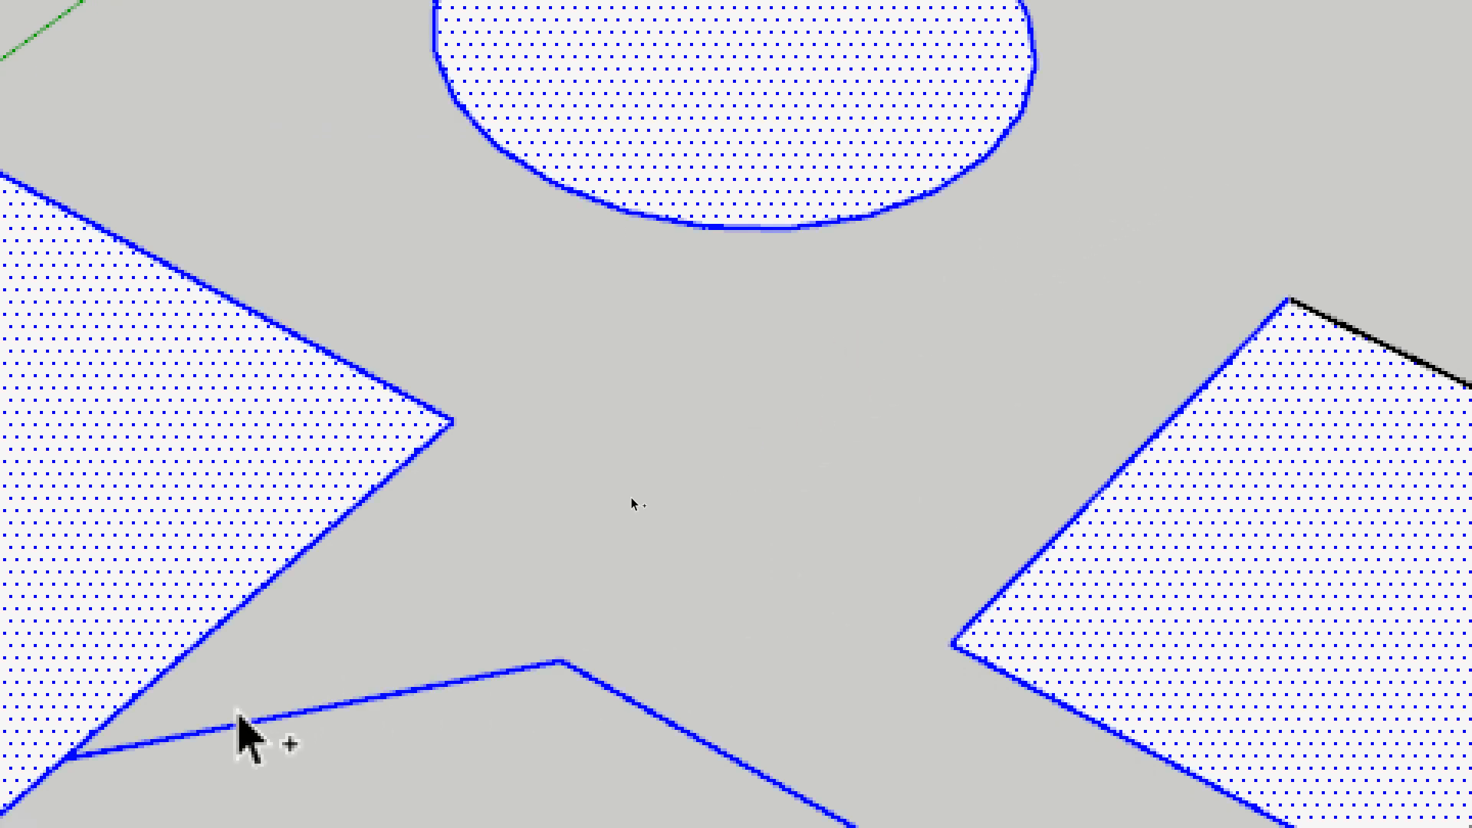
left_click_drag(552, 319, 283, 522, "ctrl")
mouse_move(266, 102)
left_mouse_down("ctrl")
mouse_move(536, 486)
mouse_move(617, 549)
left_mouse_up("ctrl")
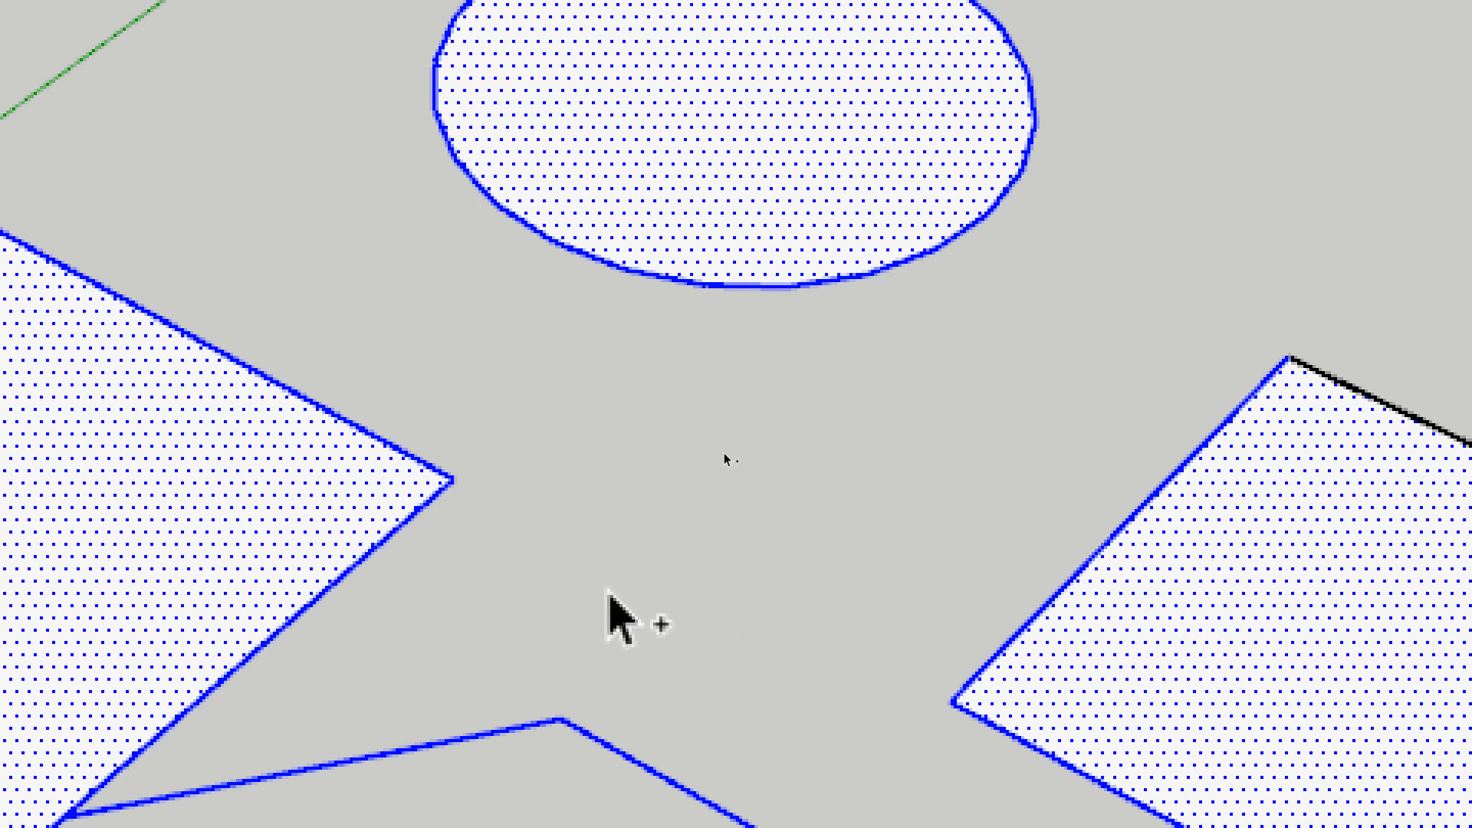
Subtract the four-sided face, circle, rectangle and nine-sided outline from the selection area by area, and clear the rest
left_click_drag(509, 272, 268, 433, "ctrl+shift")
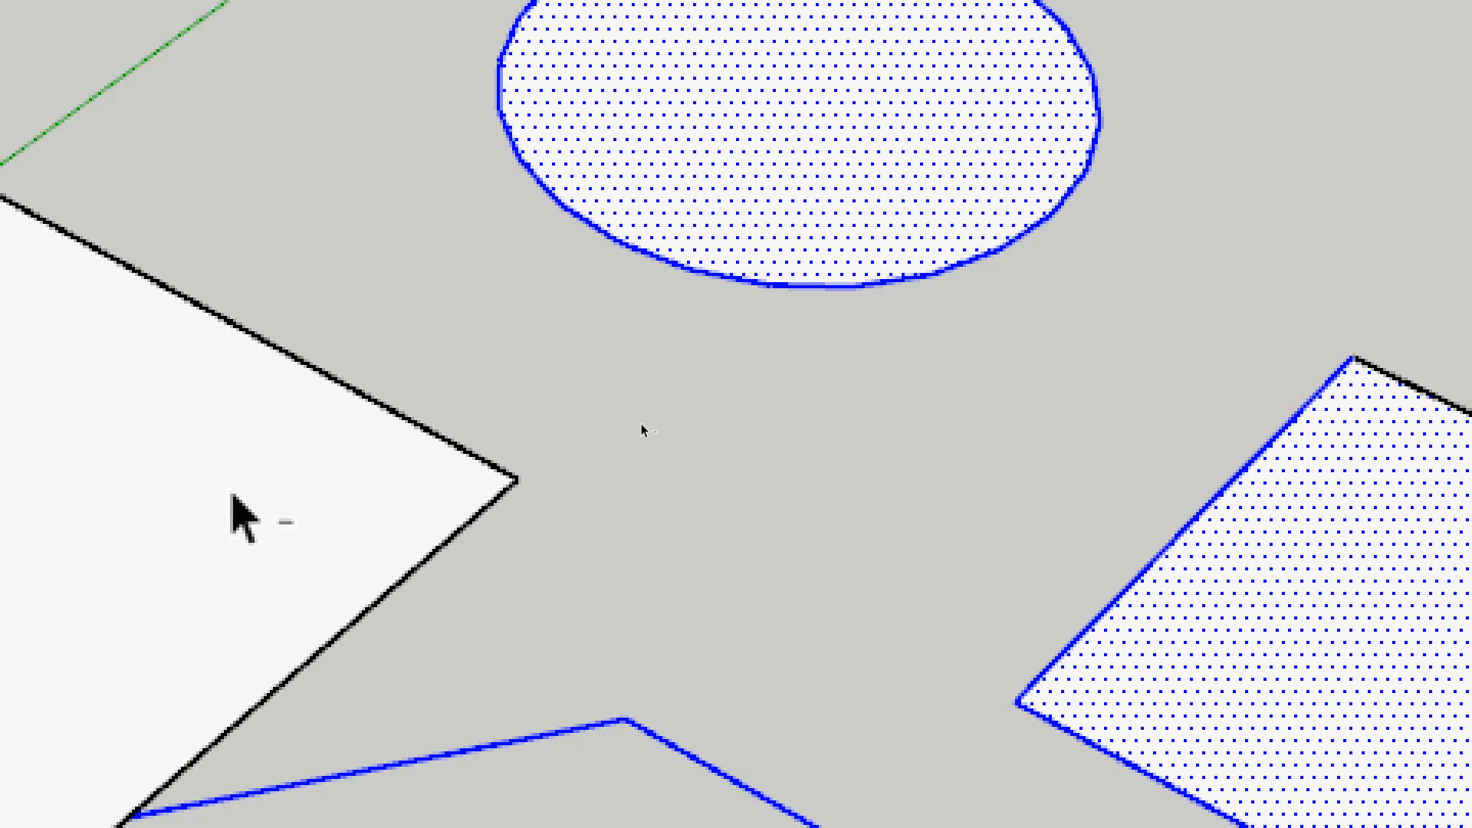
left_click(831, 146, "ctrl+shift")
left_click_drag(1208, 274, 1035, 713, "ctrl+shift")
left_click_drag(806, 492, 683, 186, "ctrl+shift")
left_click_drag(792, 602, 632, 814, "ctrl+shift")
left_click(740, 573)
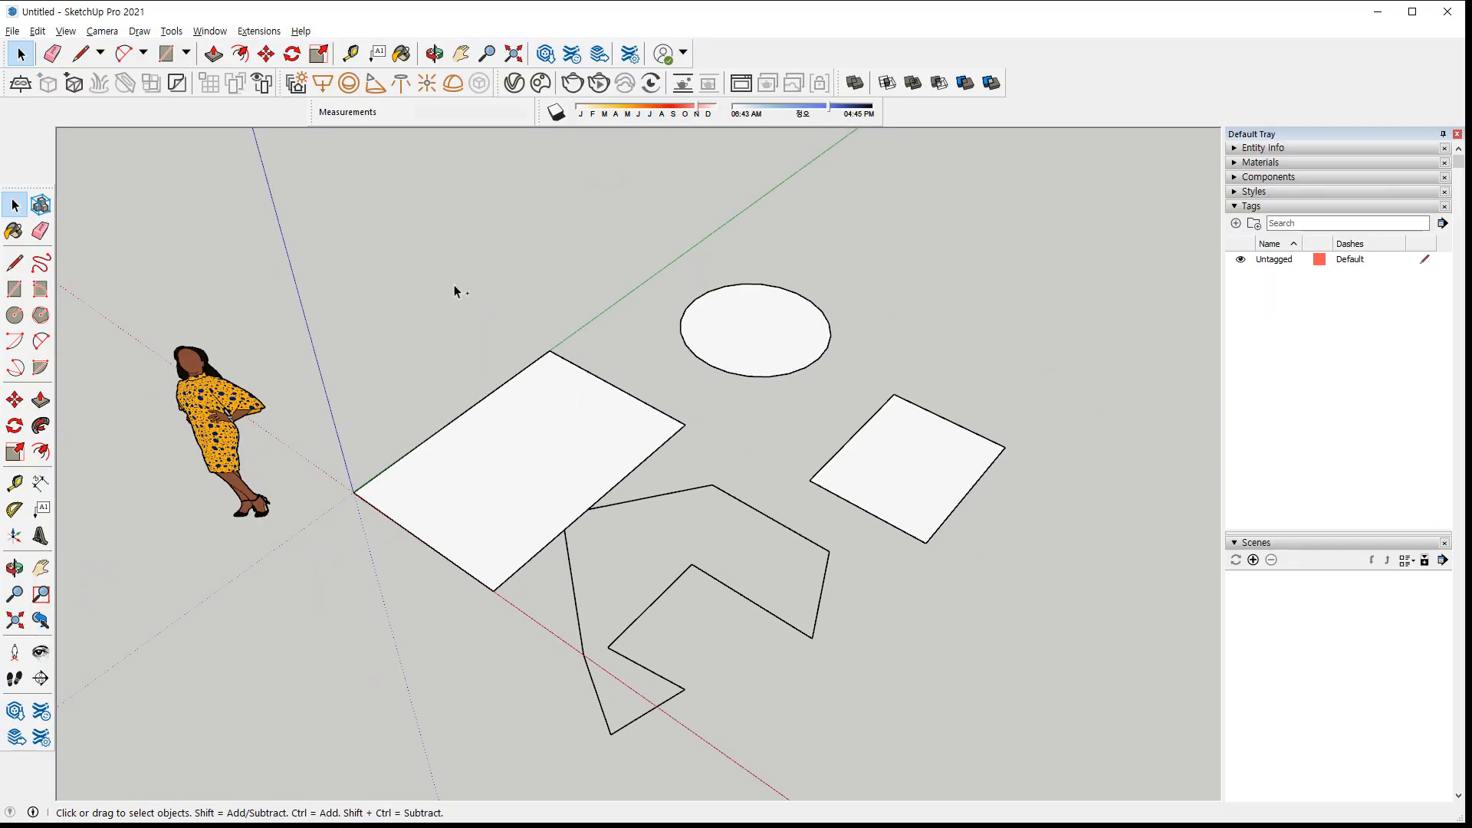
Select parts of the four-sided face, circle and rectangle with crossing selections, and subtract selected parts using further crossing selections
left_click_drag(543, 322, 457, 475)
left_click_drag(769, 244, 688, 324, "ctrl")
left_click_drag(942, 360, 871, 429, "ctrl")
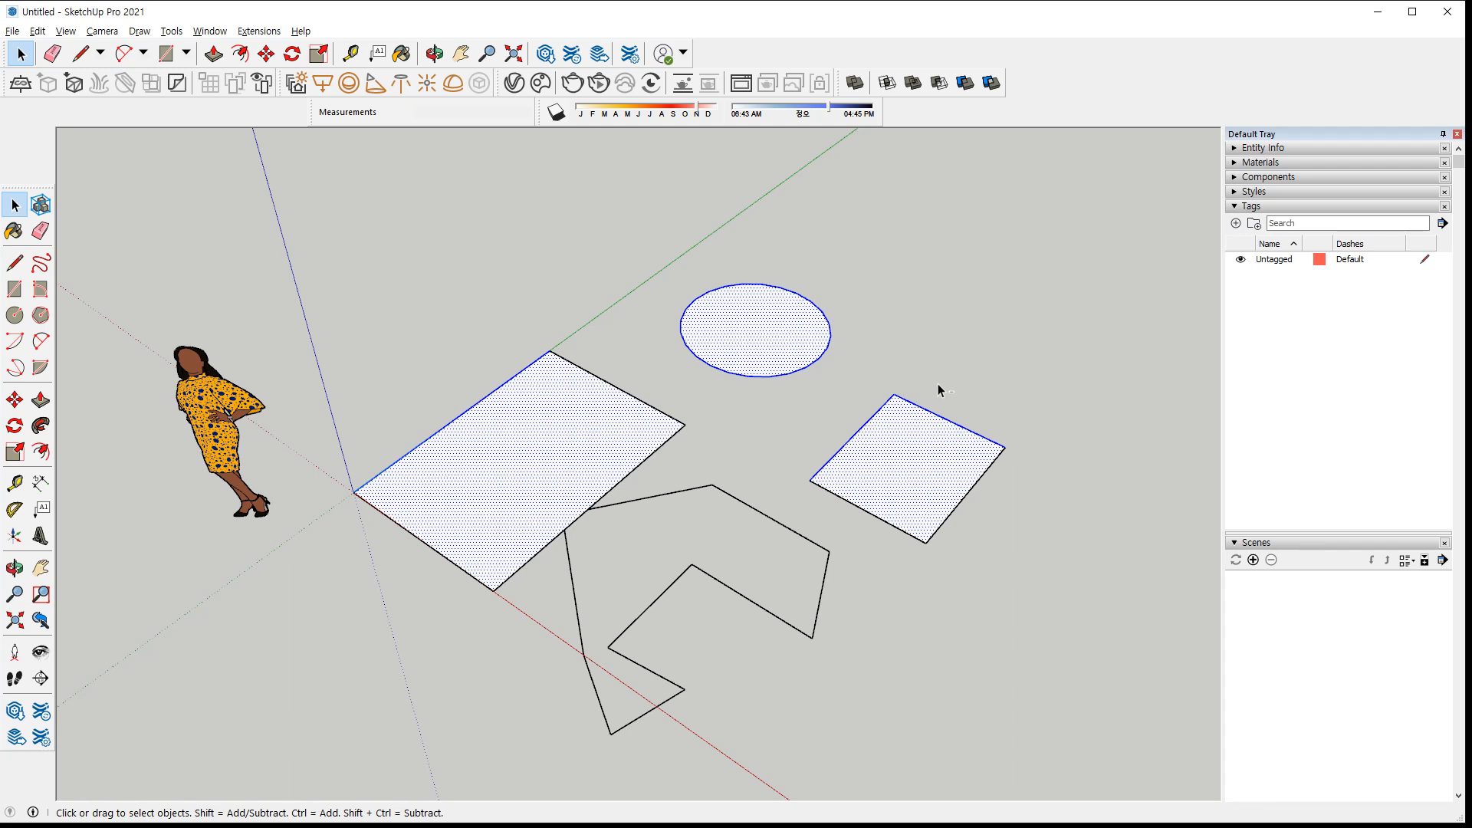
left_click_drag(956, 373, 865, 438)
left_click_drag(894, 273, 790, 330, "ctrl+shift")
left_click_drag(646, 324, 541, 408, "ctrl+shift")
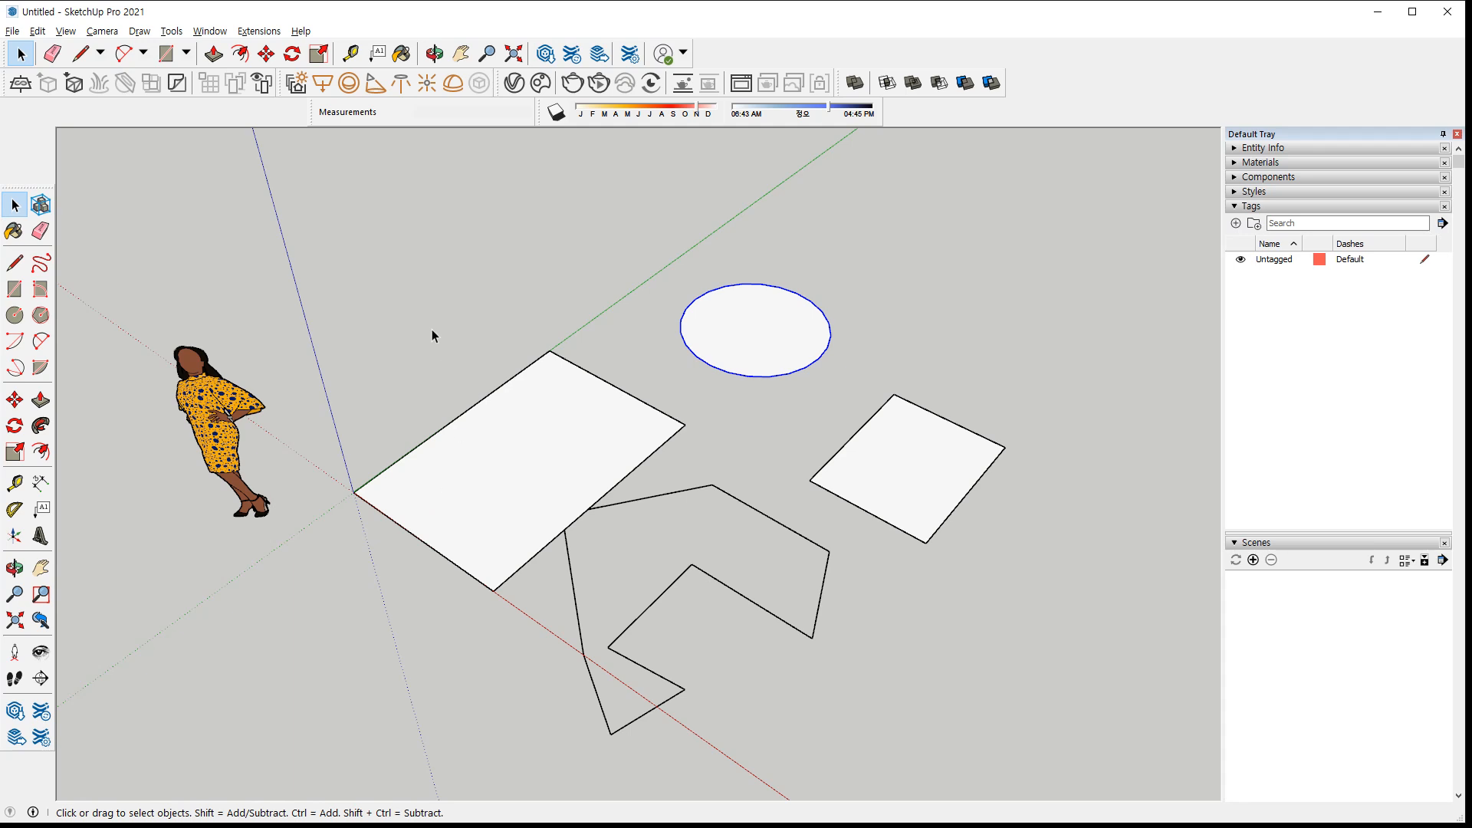
Select all the drawn shapes by a window selection, subtract the rectangle, circle and four-sided face, and clear the selection
mouse_move(326, 213)
left_mouse_down()
mouse_move(988, 734)
mouse_move(1055, 698)
left_mouse_up()
left_click_drag(1010, 412, 822, 460, "ctrl+shift")
left_click_drag(817, 375, 672, 250, "ctrl+shift")
left_click_drag(624, 323, 504, 410, "ctrl+shift")
left_click(605, 251)
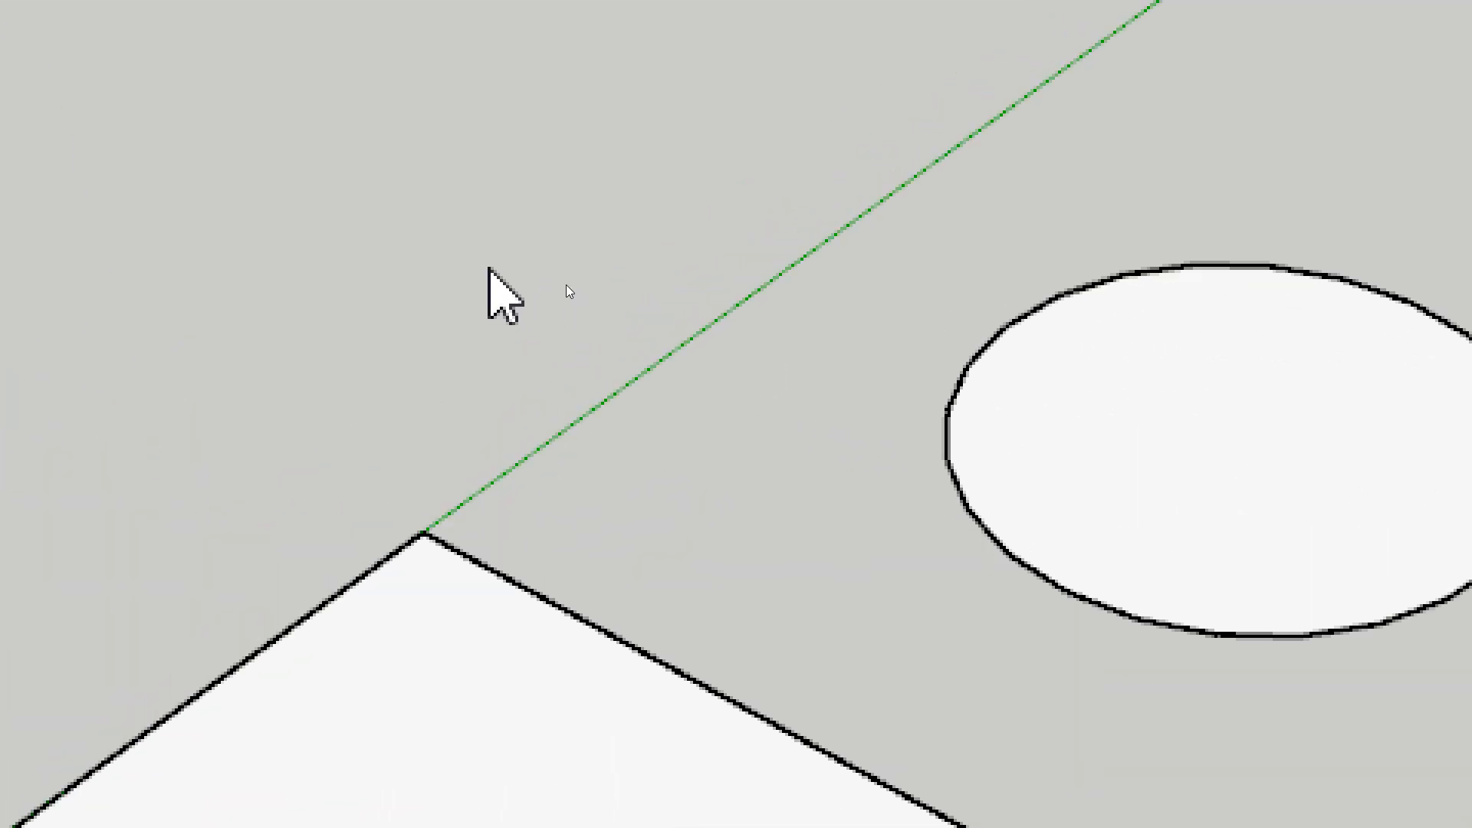
left_click(566, 286)
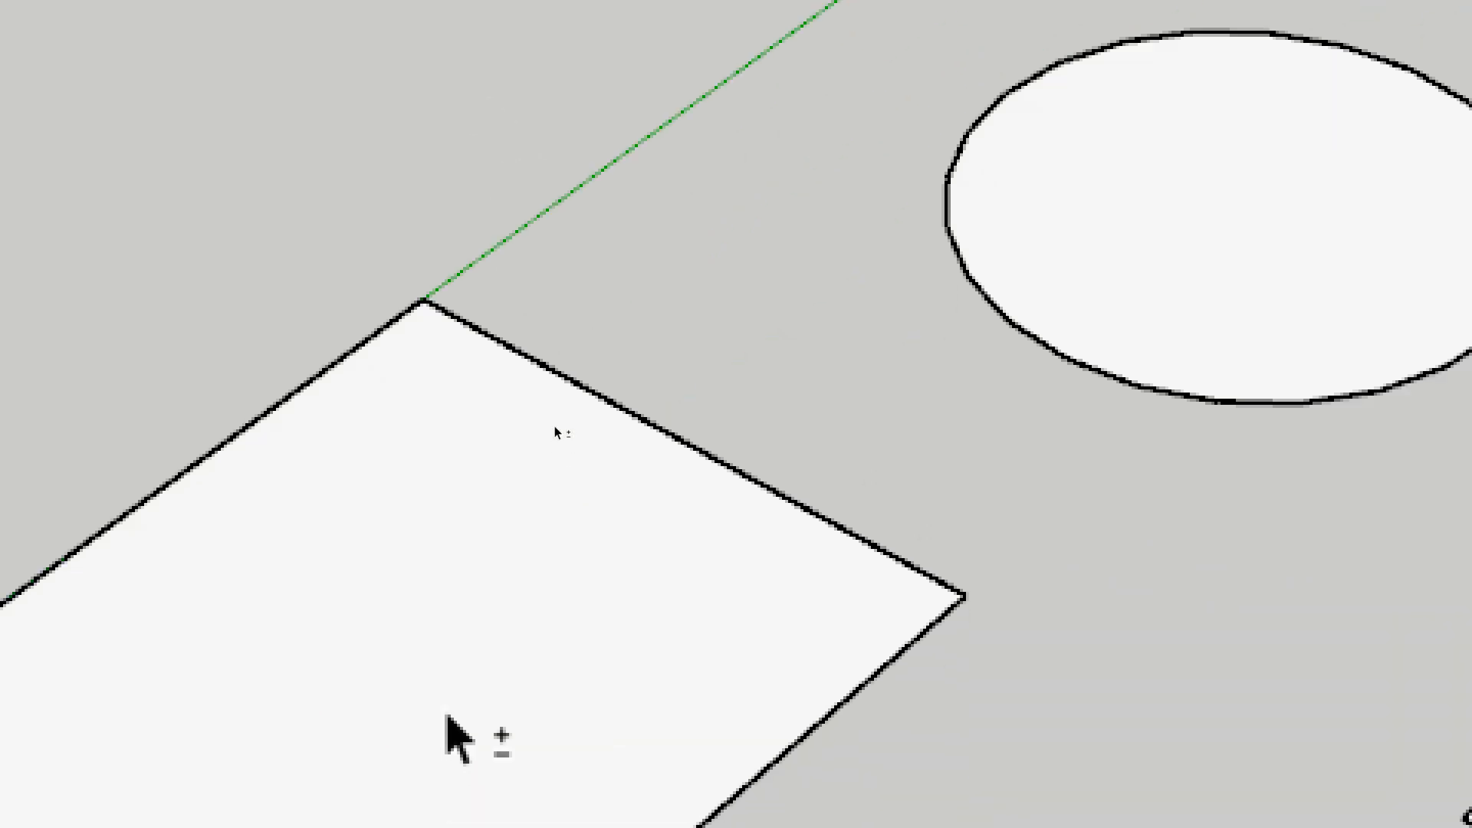
Toggle the four-sided face and its two edges meeting on the green axis in and out of the selection with repeated crossing selections
left_click_drag(549, 197, 326, 398, "shift")
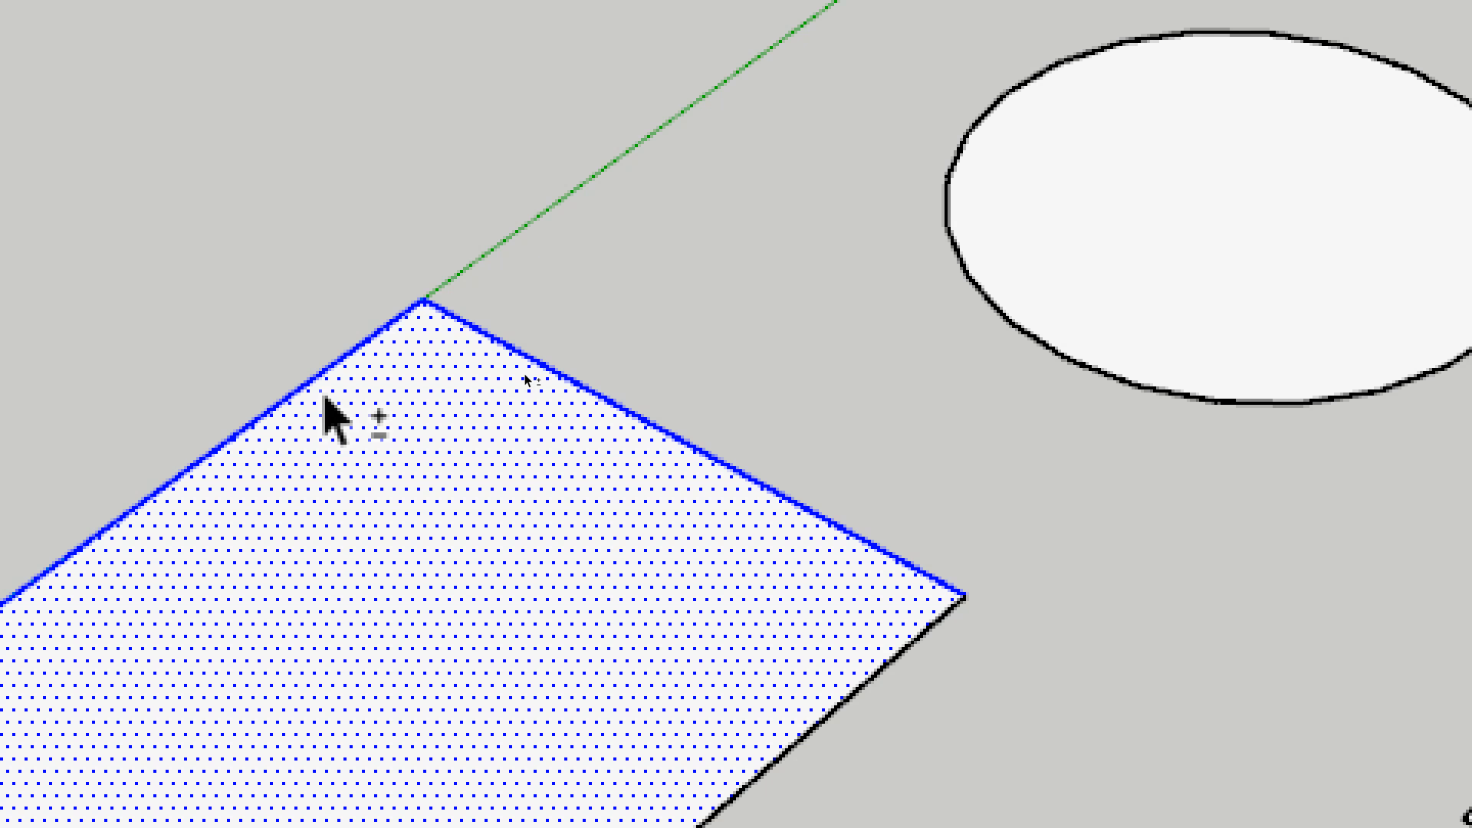
left_click_drag(726, 306, 648, 439, "shift")
left_click_drag(647, 189, 417, 411, "shift")
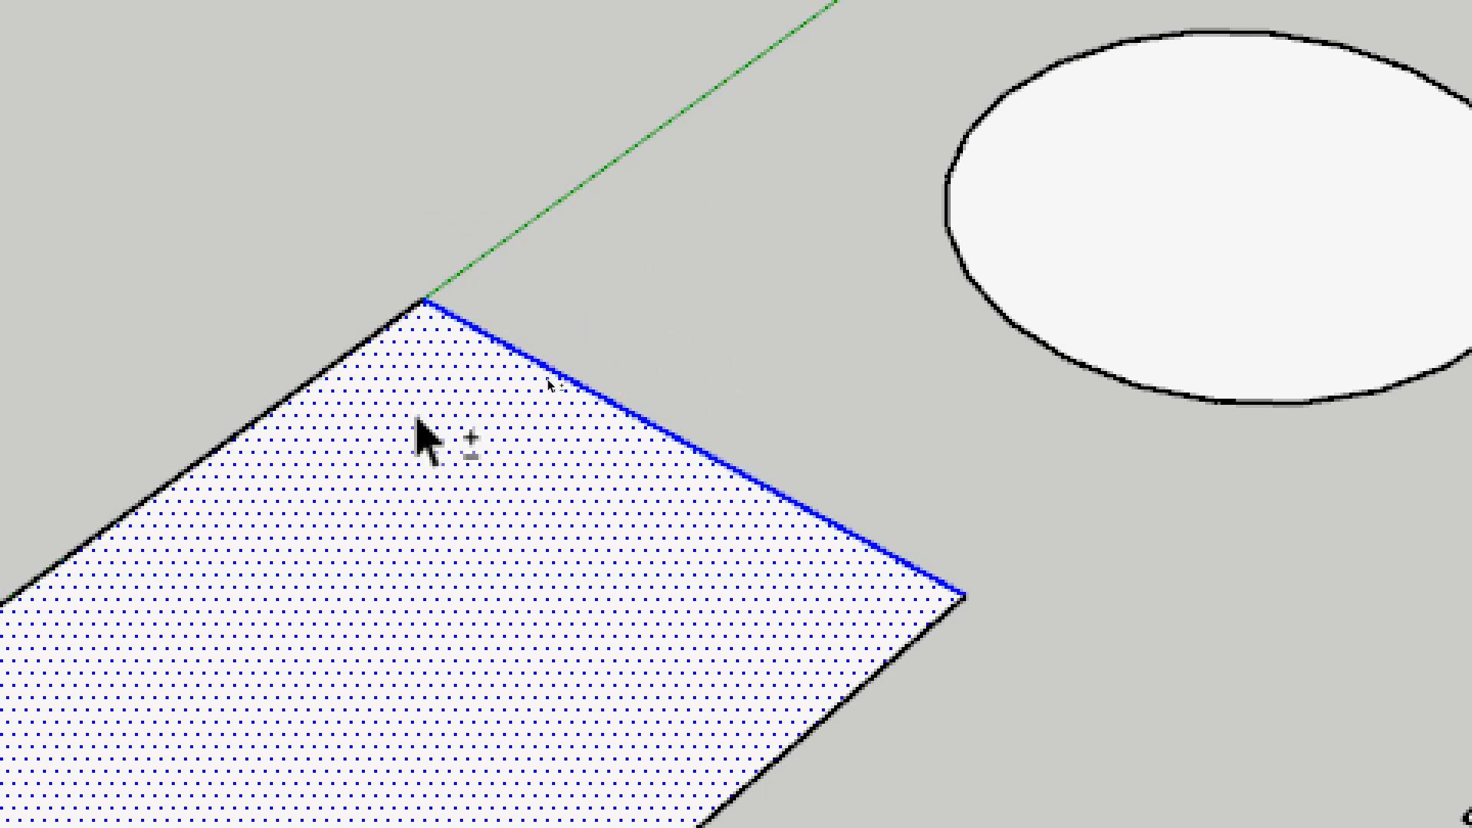
left_click_drag(646, 142, 401, 418, "shift")
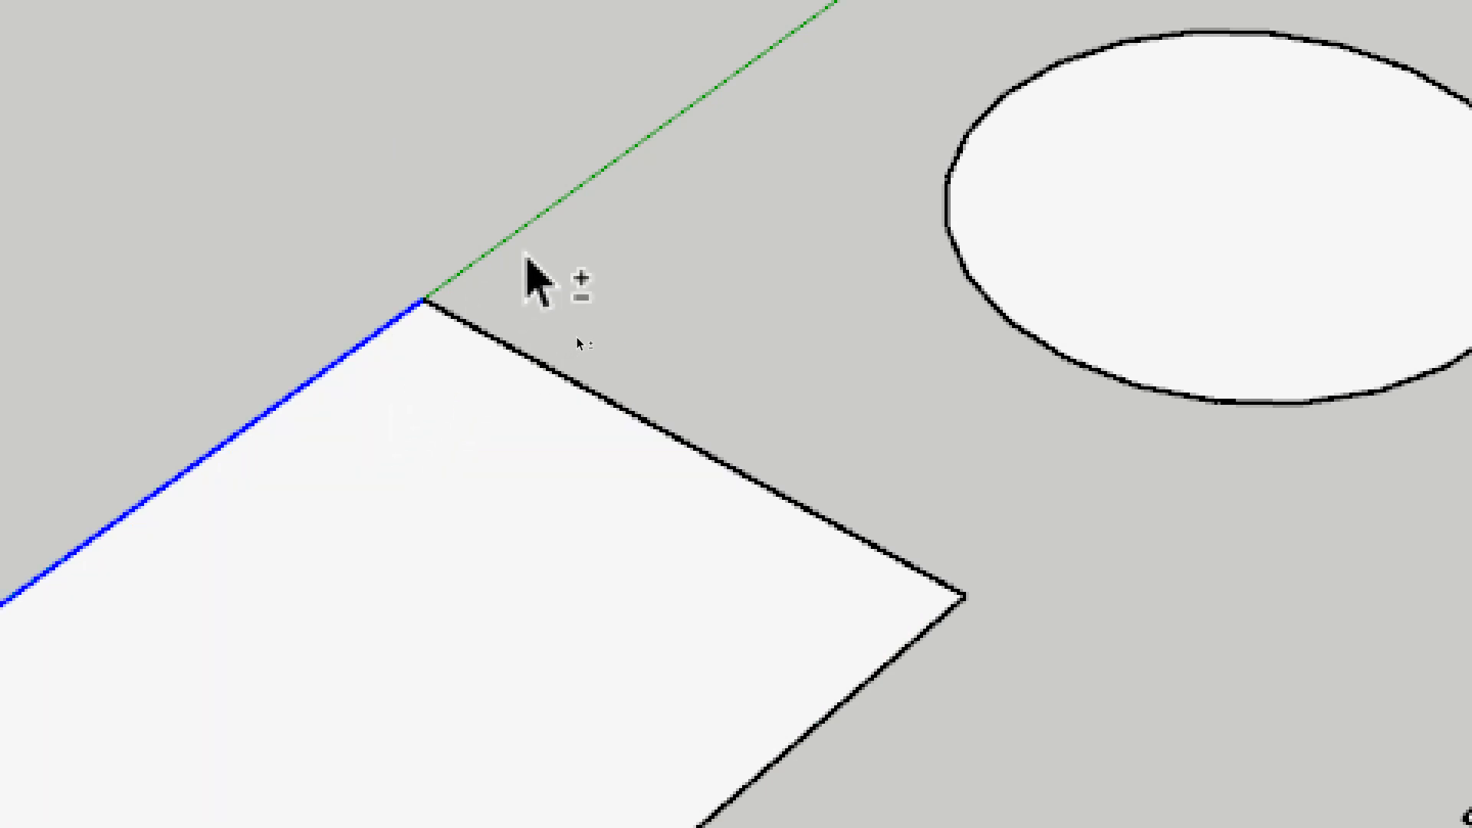
left_click_drag(571, 234, 372, 425, "shift")
left_click_drag(618, 198, 258, 437, "shift")
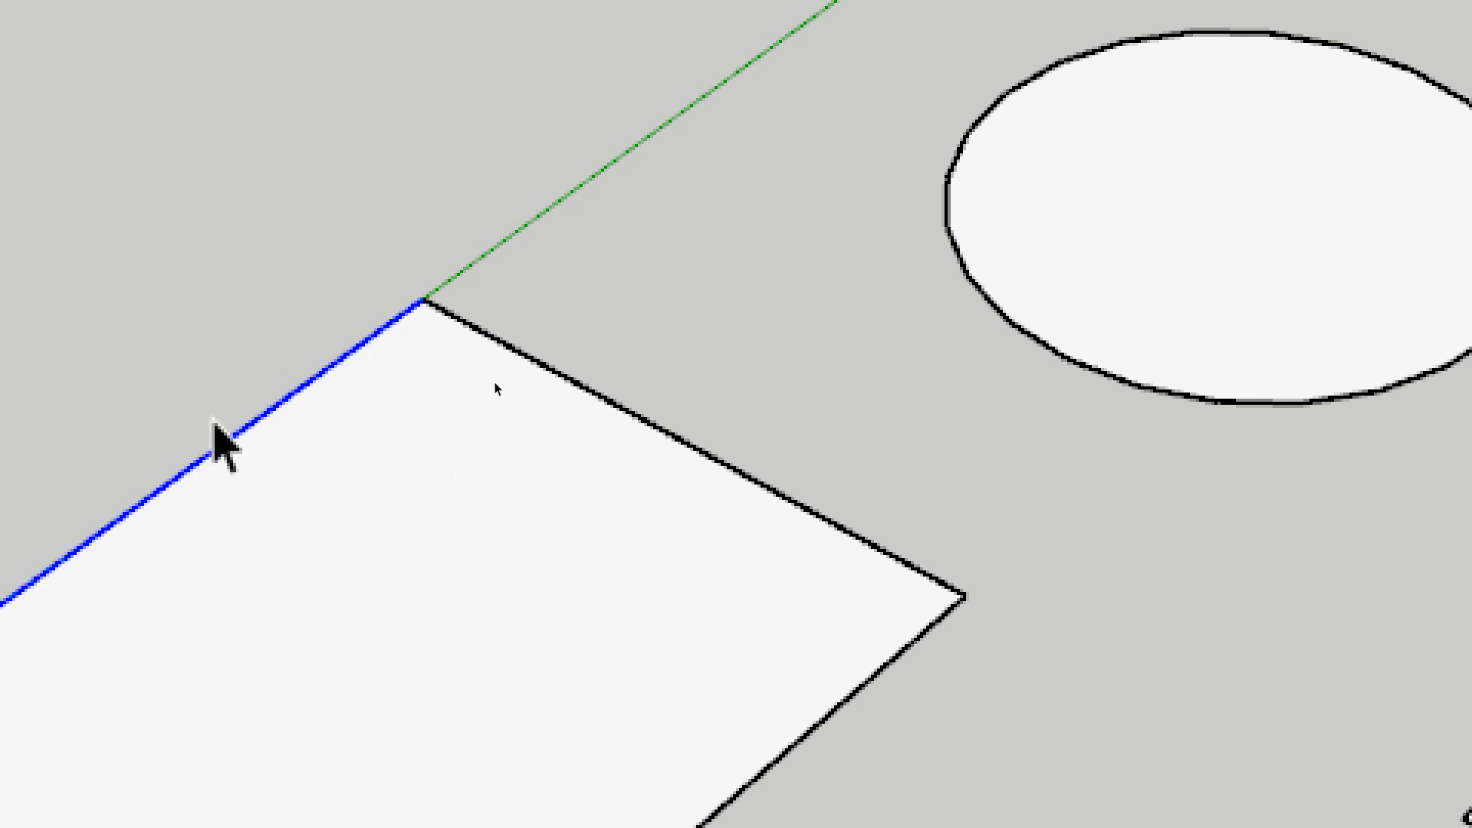
left_click_drag(635, 224, 378, 398, "shift")
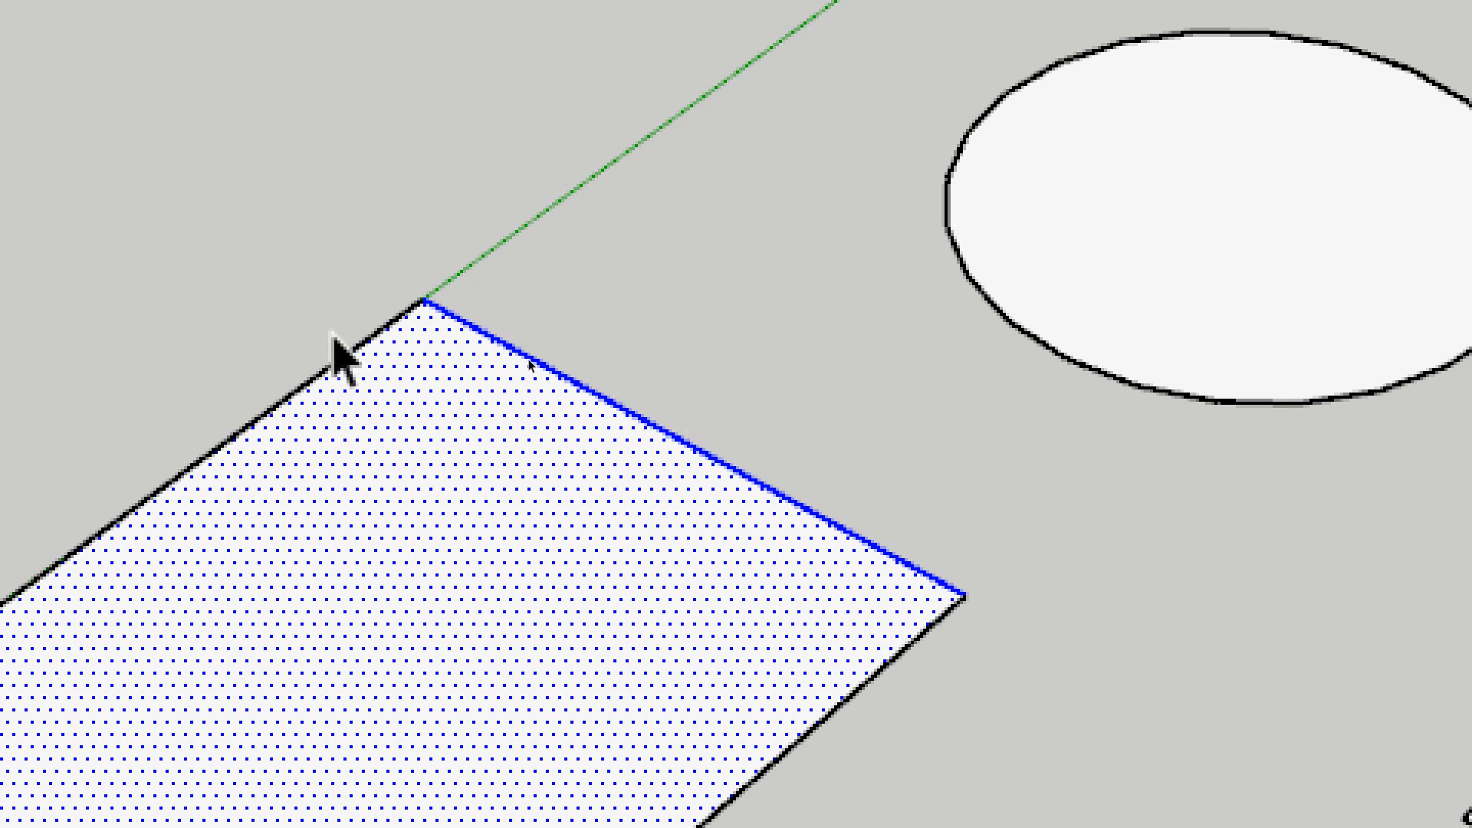
left_click_drag(766, 174, 361, 486, "shift")
left_click_drag(600, 157, 339, 408, "shift")
left_click_drag(608, 204, 347, 412, "shift")
left_click_drag(532, 233, 285, 445, "shift")
left_click_drag(614, 273, 277, 463, "shift")
left_click_drag(652, 220, 301, 438, "shift")
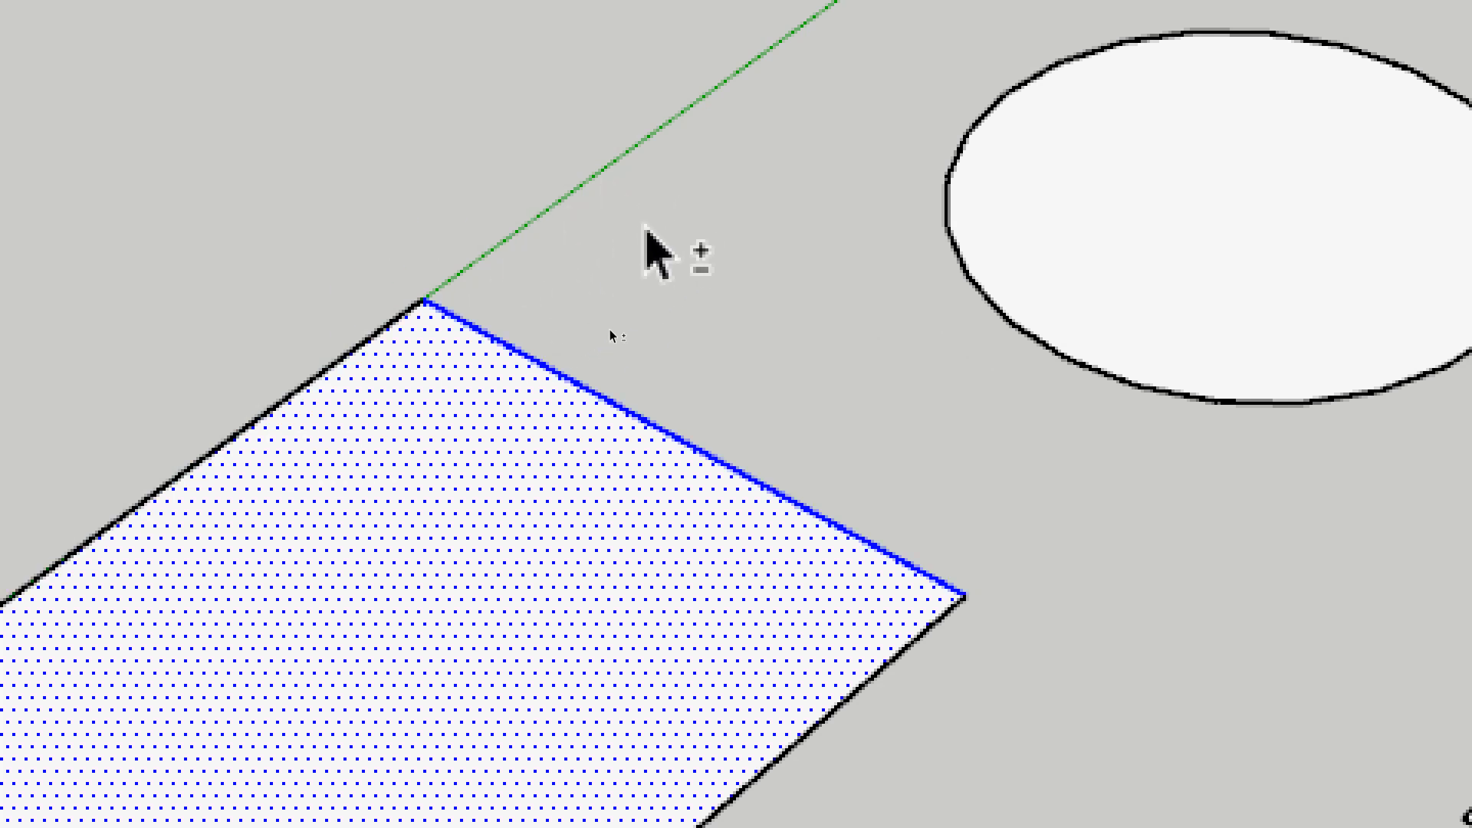
Toggle the circle and the neighbouring parts of the four-sided face in the selection, and clear the selection
left_click_drag(1170, 103, 713, 487, "shift")
left_click_drag(1000, 604, 523, 577, "shift")
left_click_drag(1242, 6, 713, 585, "shift")
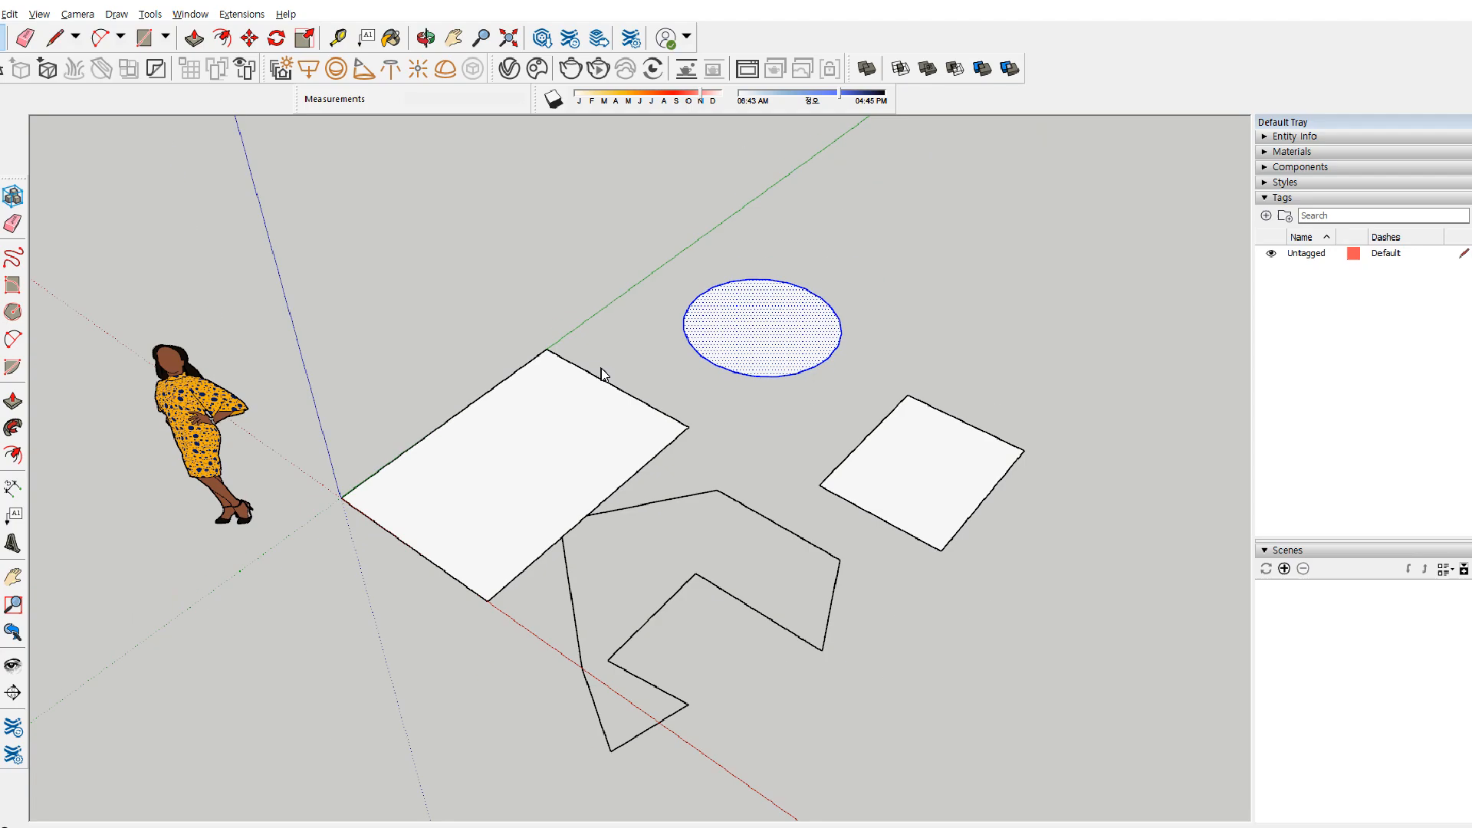
left_click(599, 301)
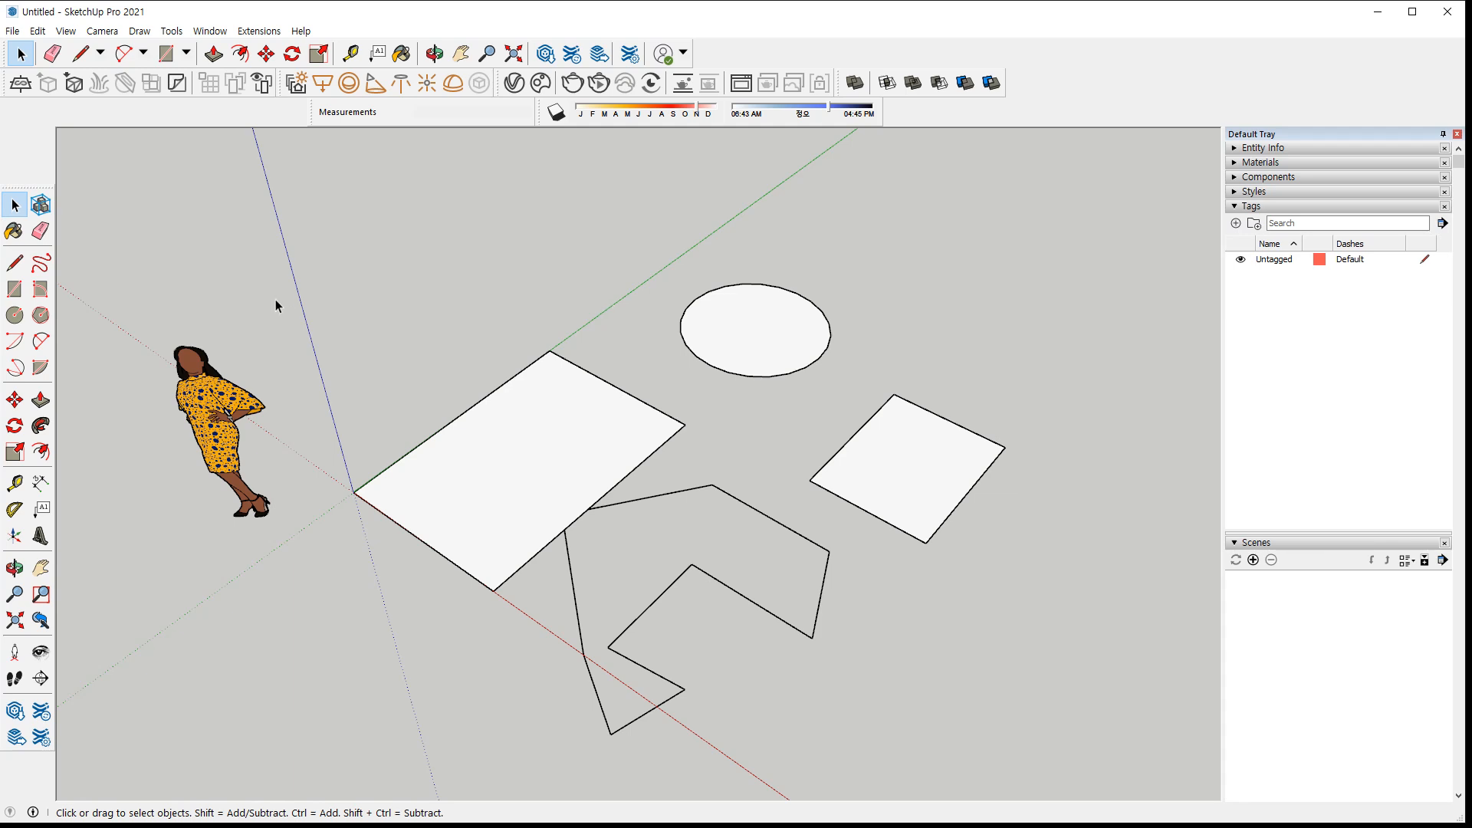
Switch through the Line, Circle and Rectangle tools and return to the Select tool
left_click(87, 57)
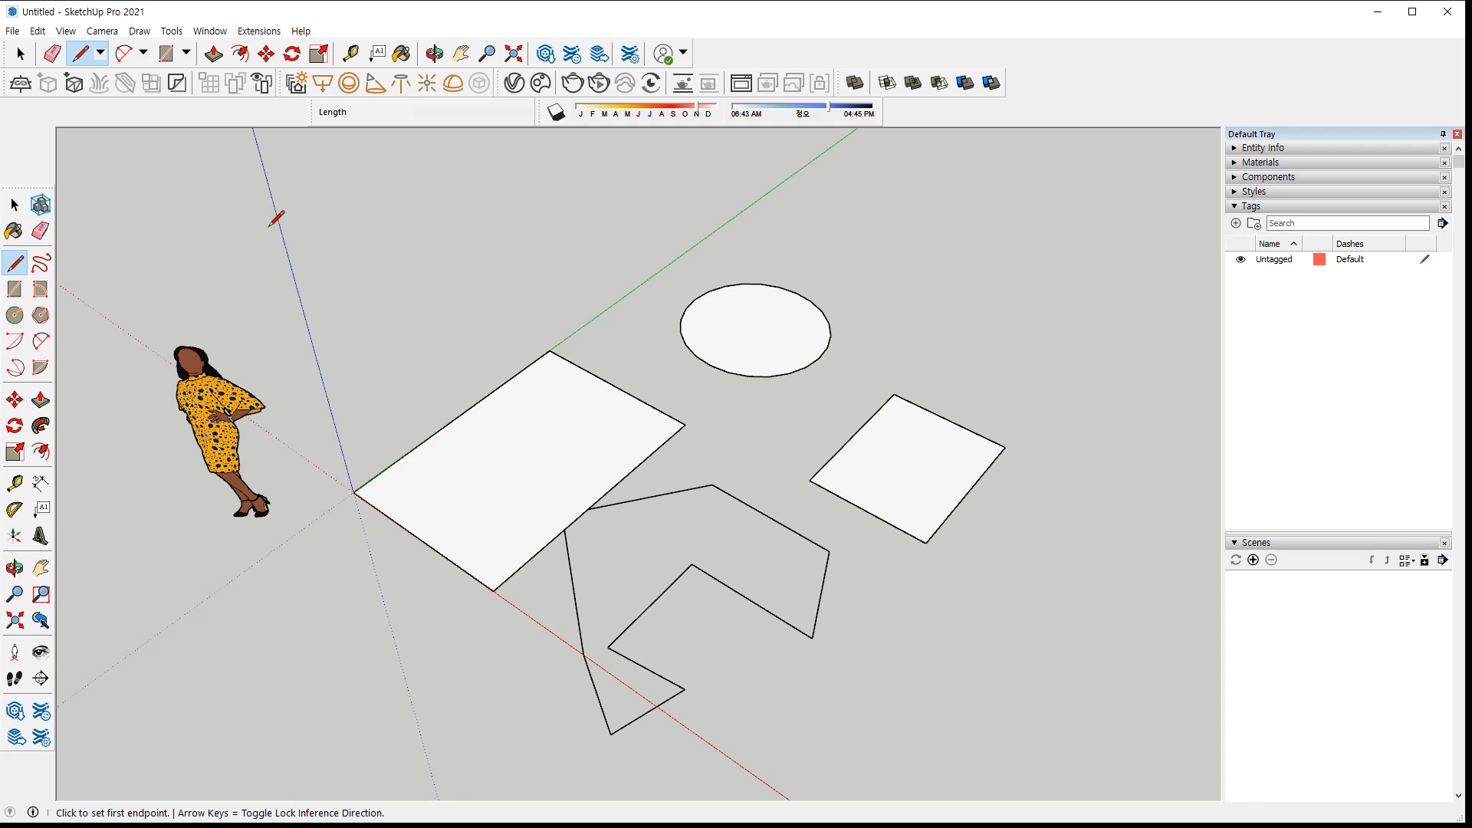
key("c")
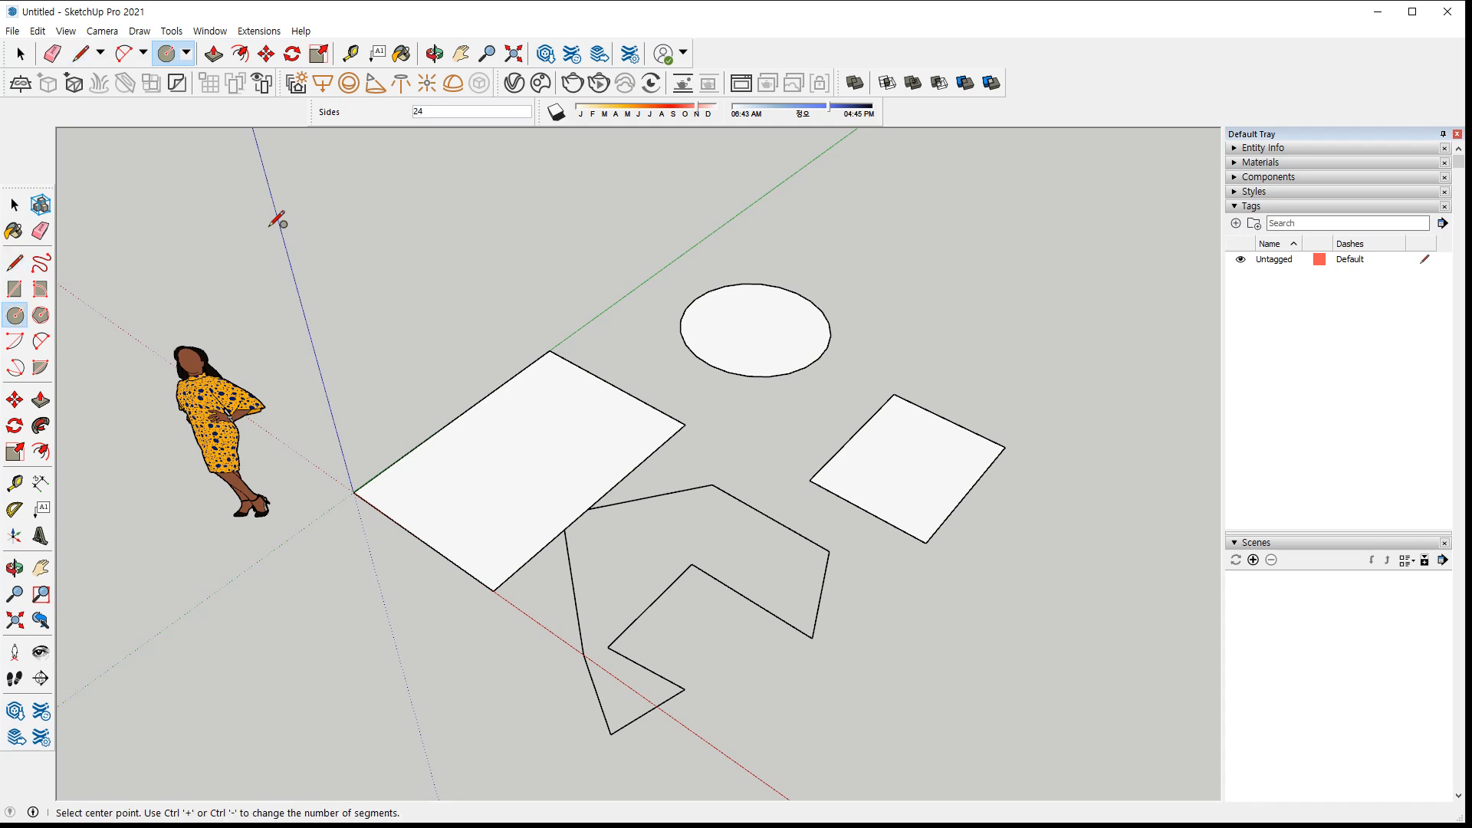
key("r")
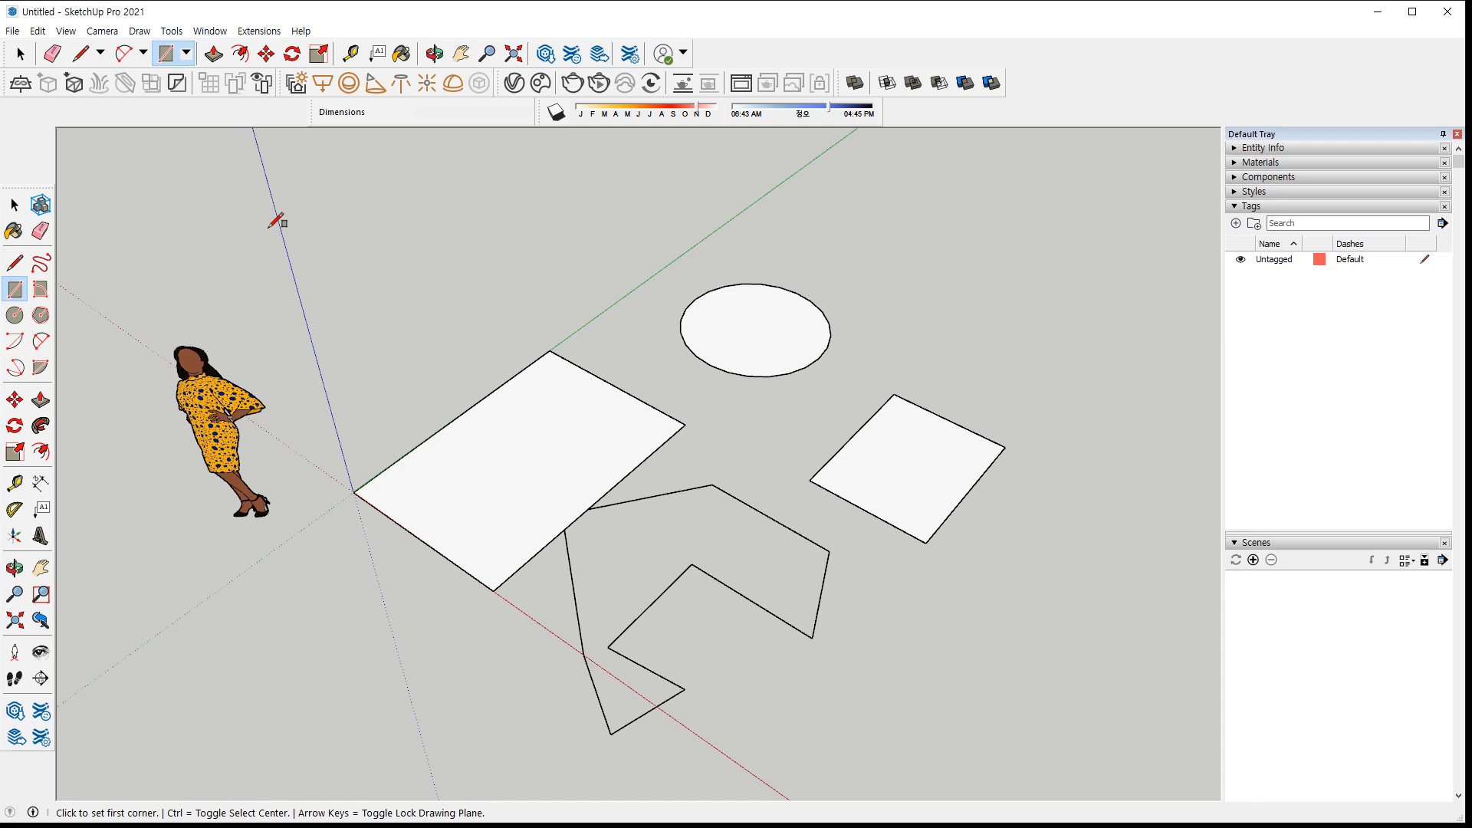
key("space")
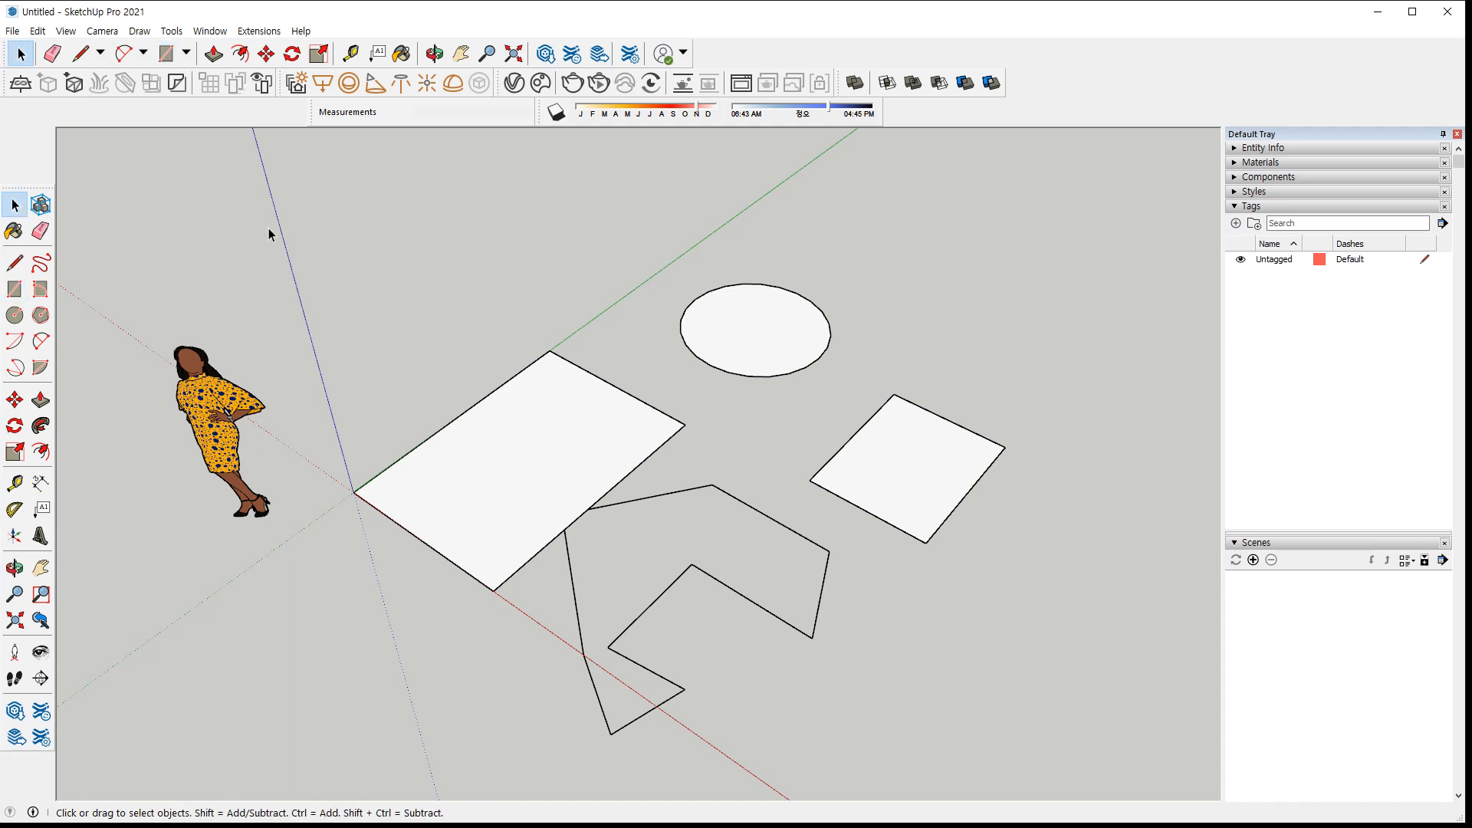
Select the four-sided face twice by crossing selections, switching to the Line tool and back in between, and clear the selection each time
left_click_drag(559, 269, 408, 600)
key("l")
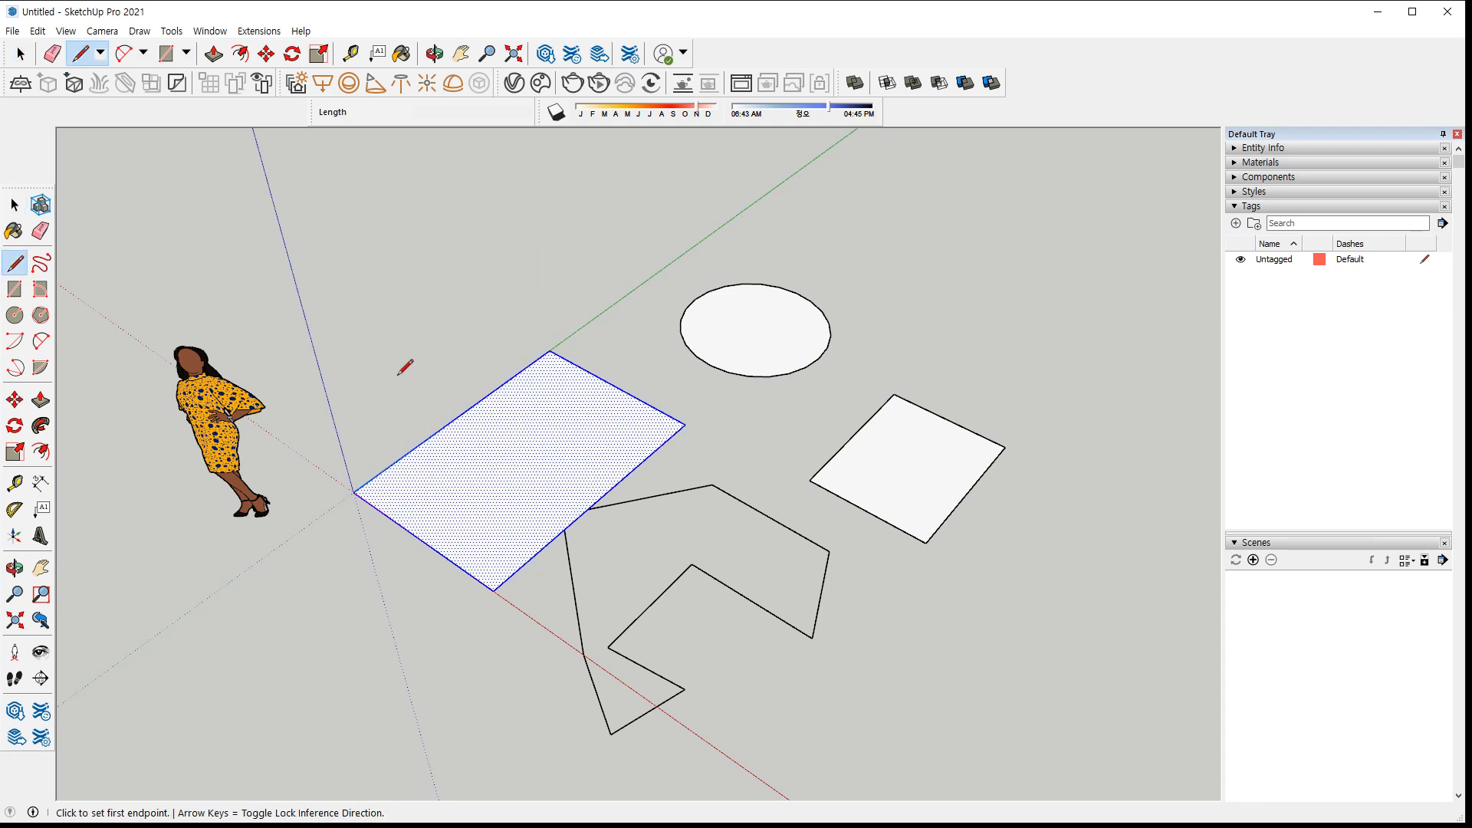
key("space")
left_click(401, 323)
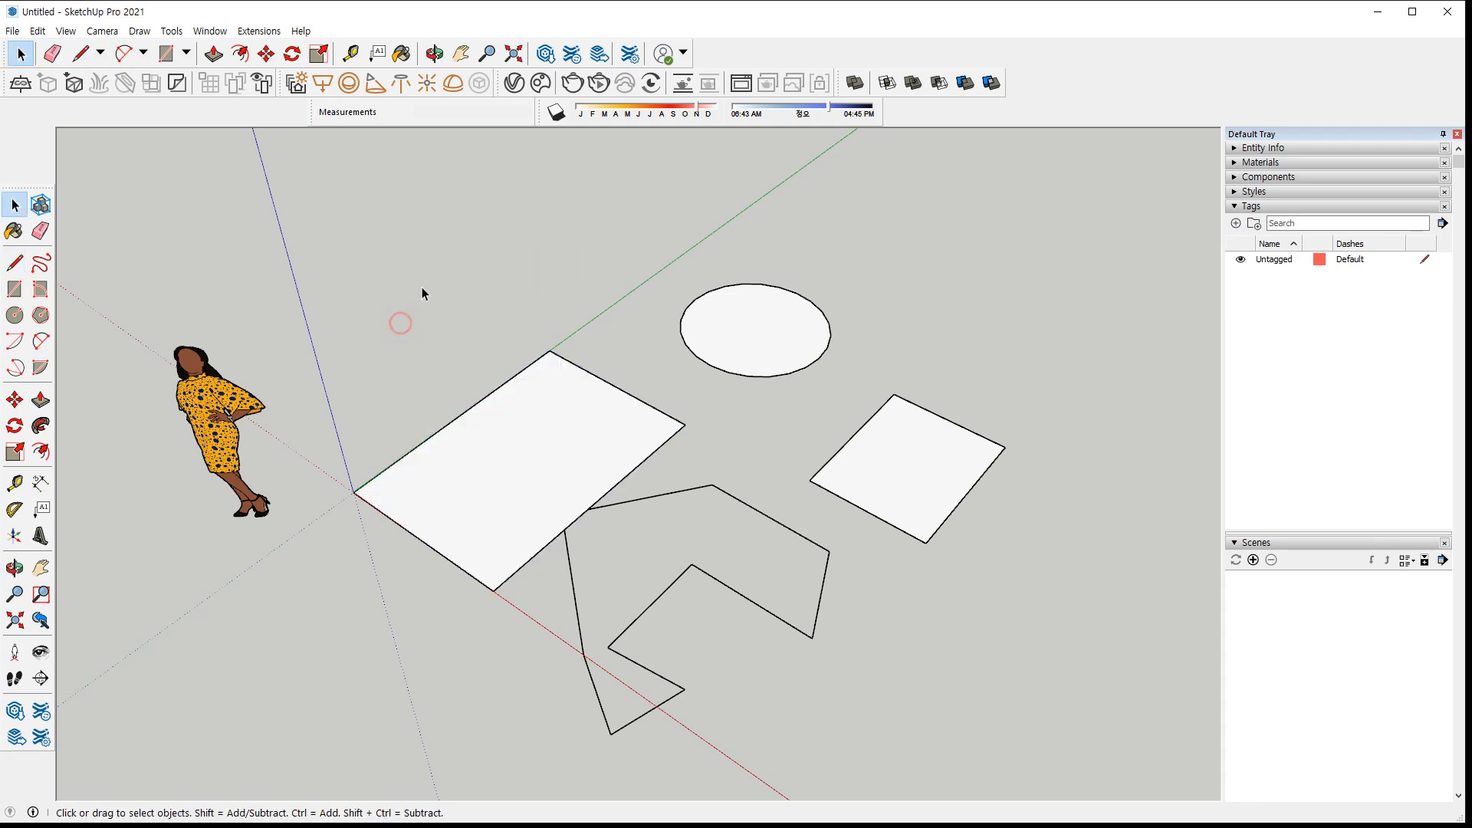
left_click_drag(352, 550, 351, 555)
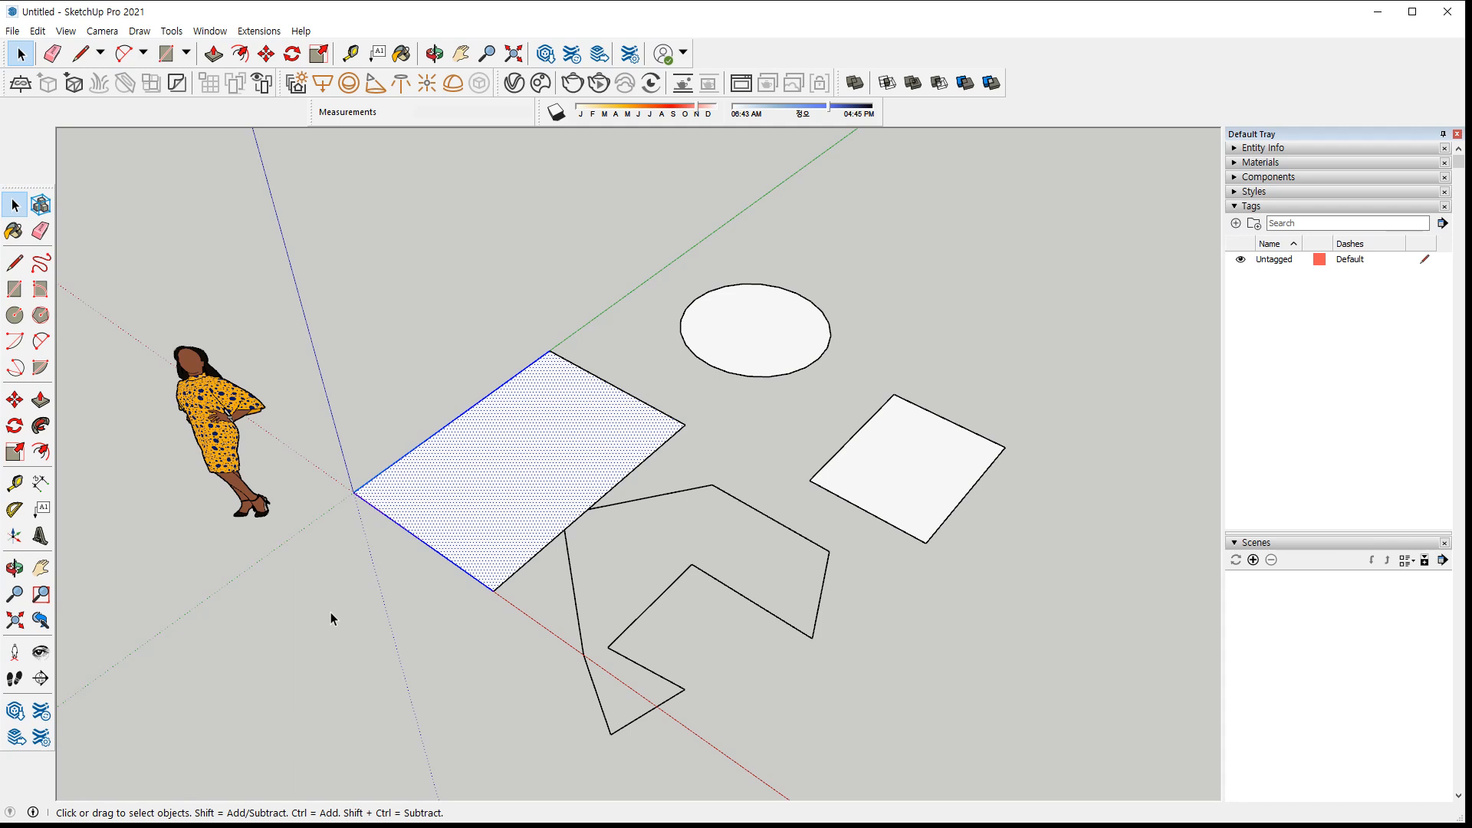
left_click(370, 421)
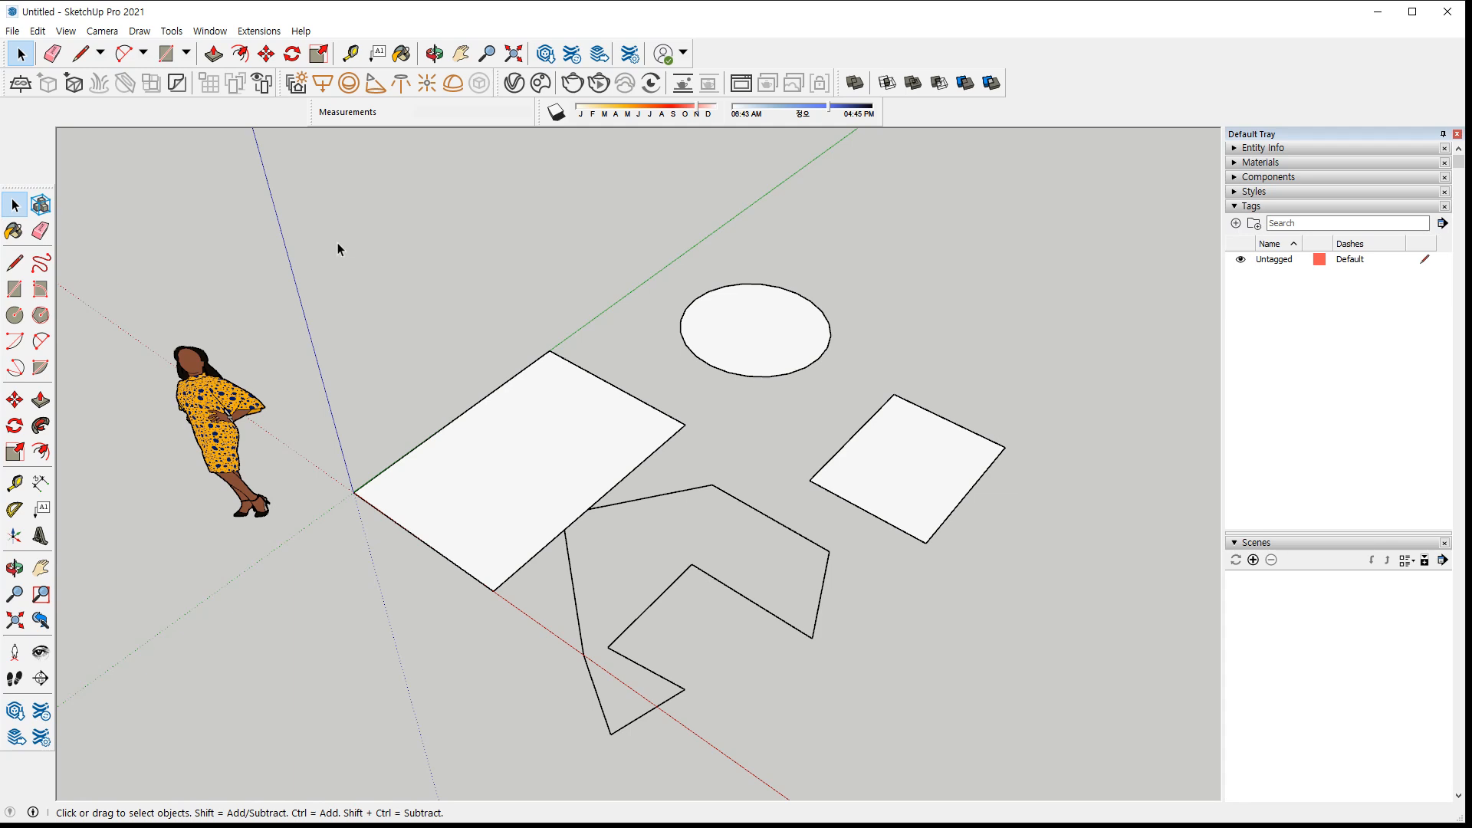
Delete the circle together with its outline after briefly switching to the Eraser
left_click(51, 59)
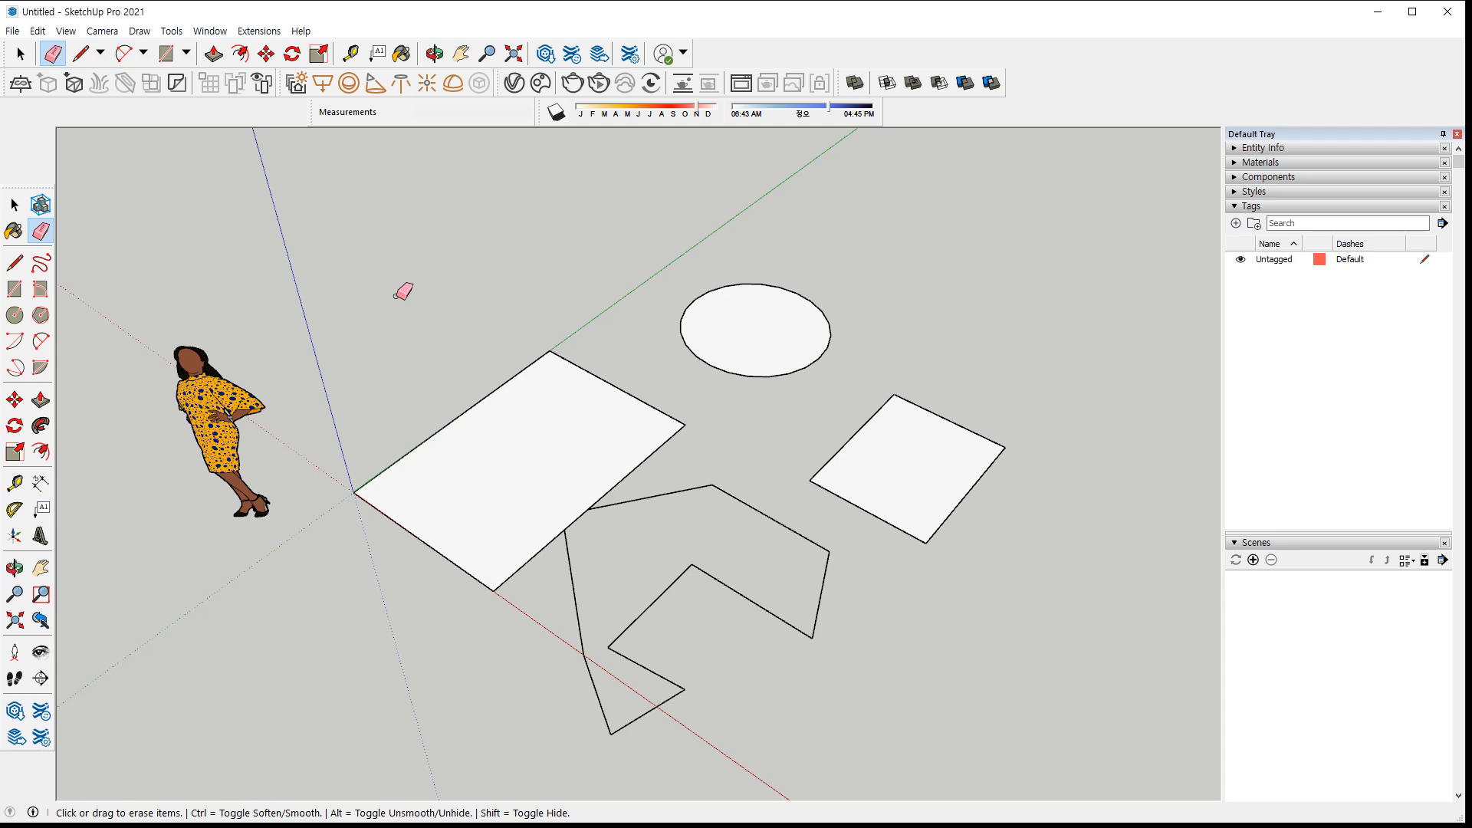
key("space")
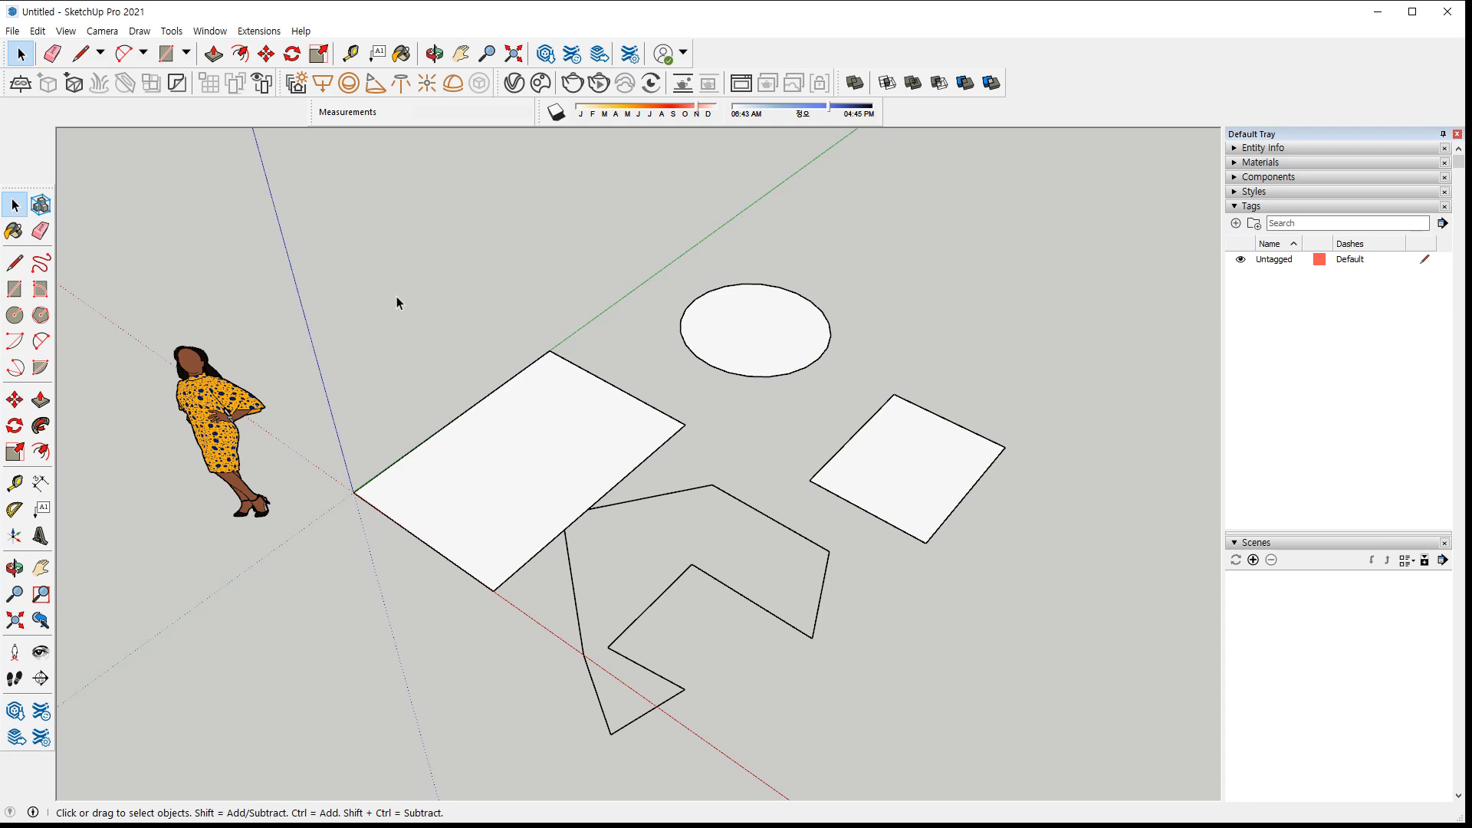
left_click_drag(586, 184, 876, 383)
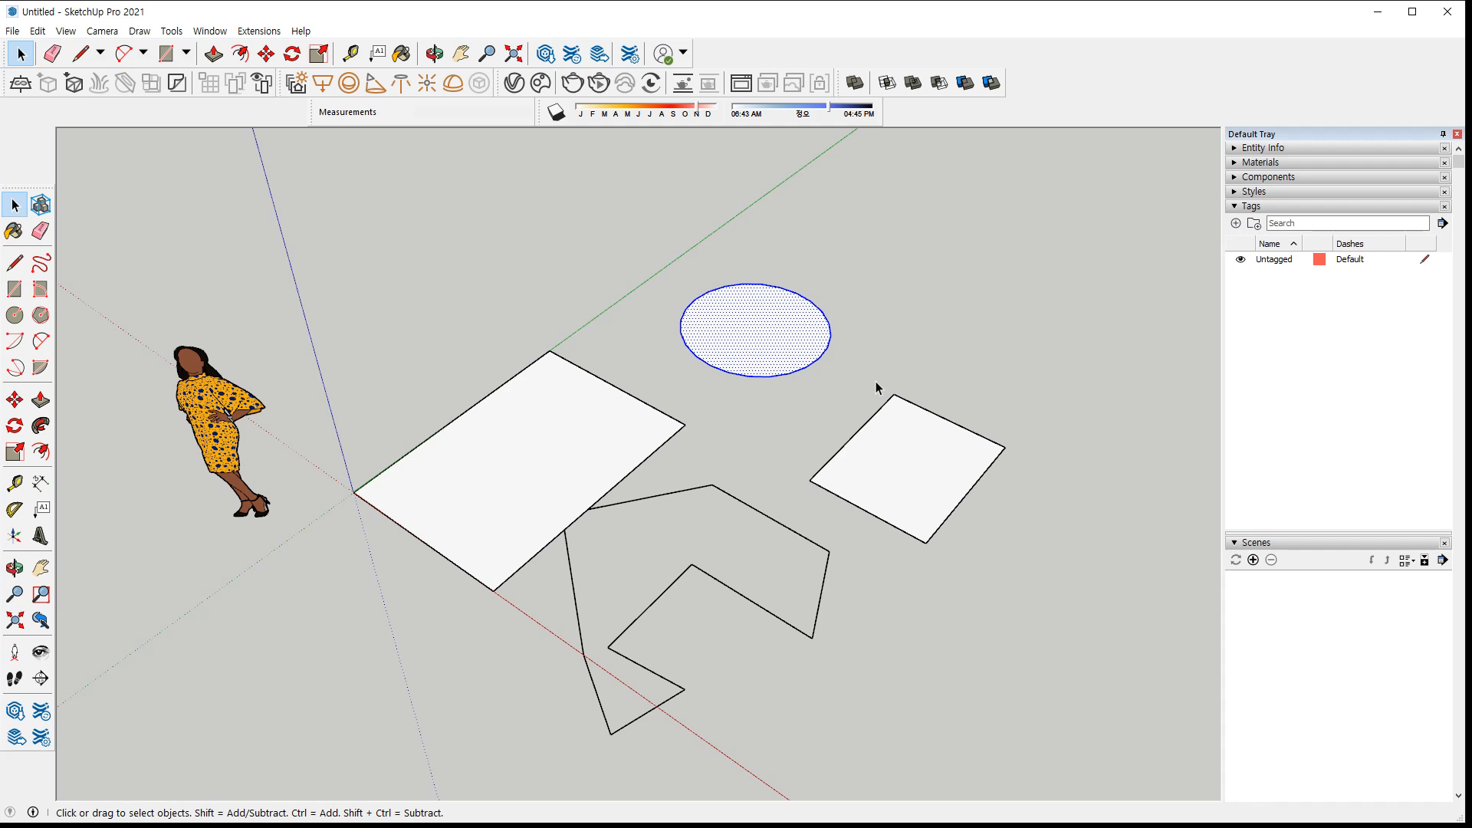
key("Delete")
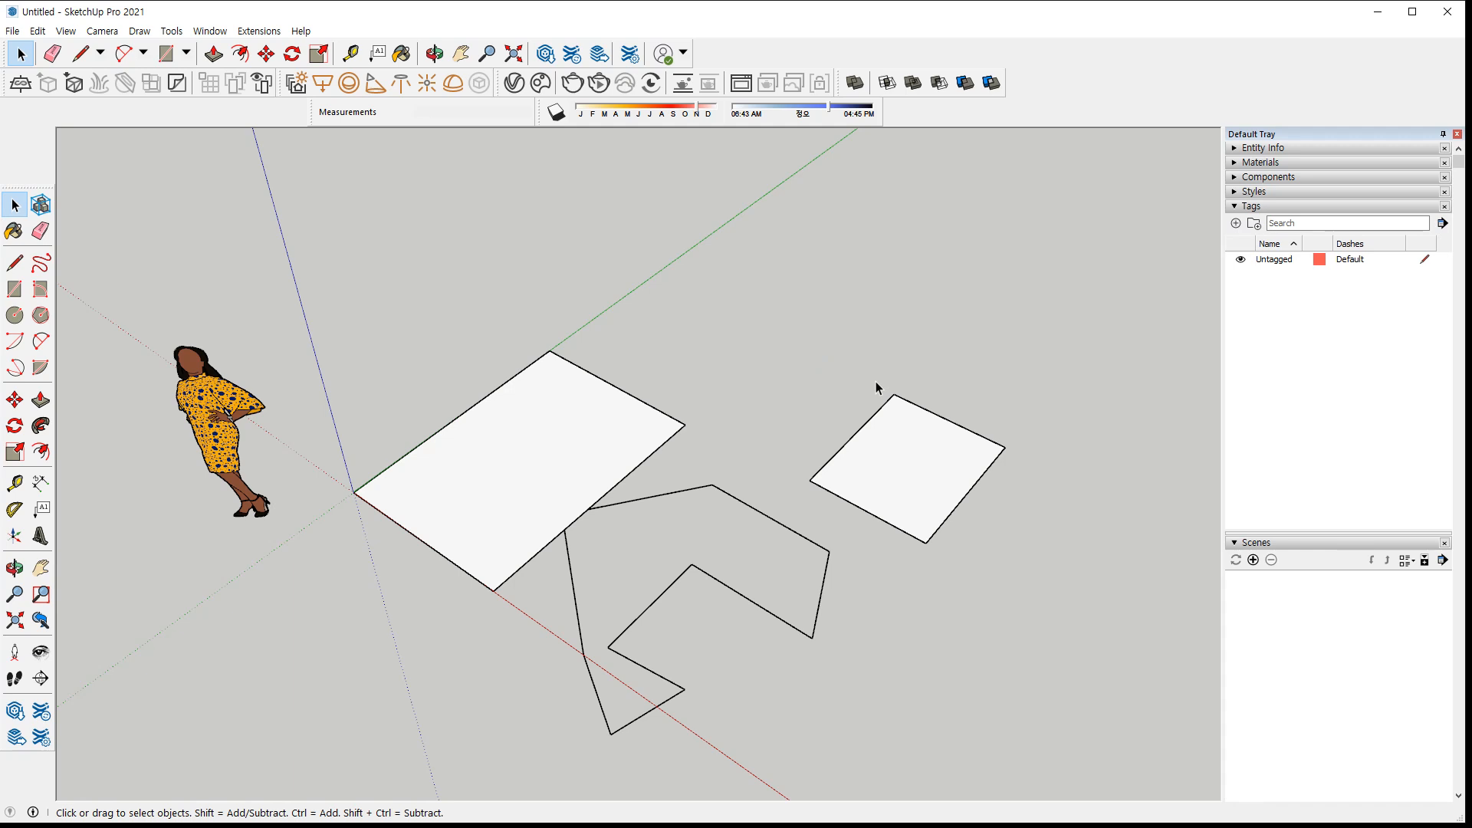
Delete the small four-sided face together with its edges using a crossing selection
left_click_drag(794, 357, 1037, 576)
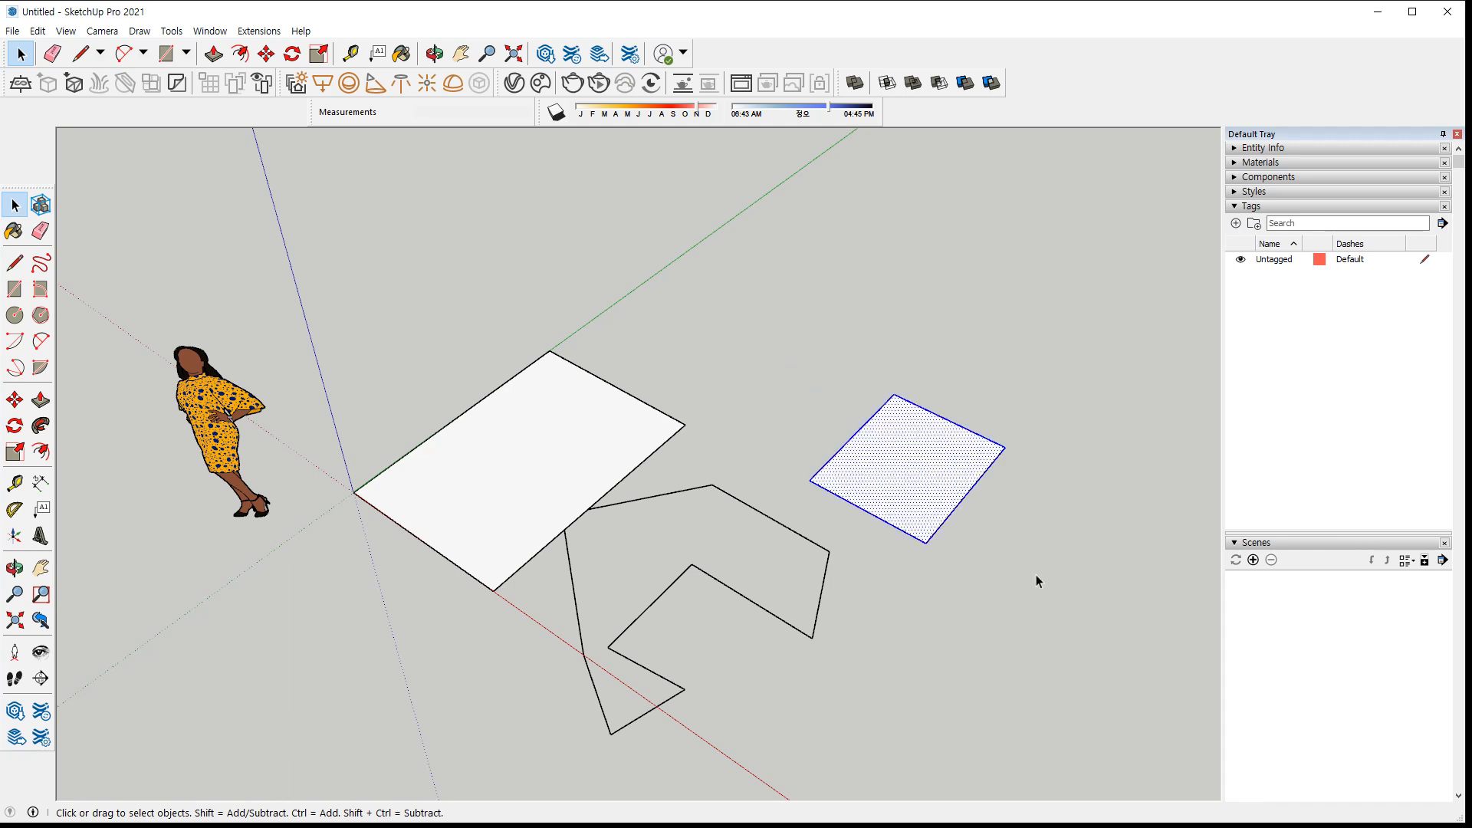
key("Delete")
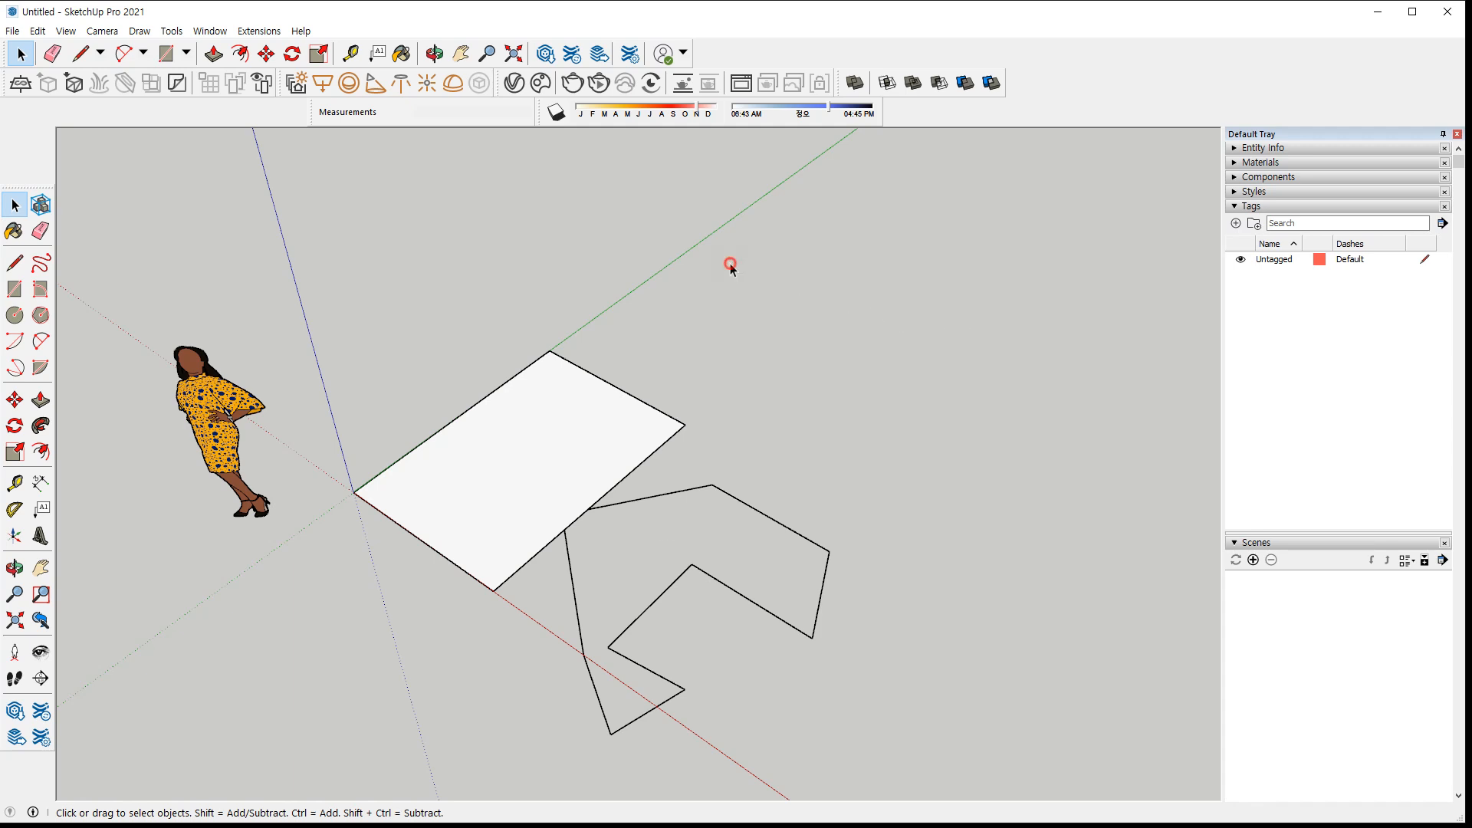
Erase all edges of the large rectangle and the remaining open outline with the Eraser
key("e")
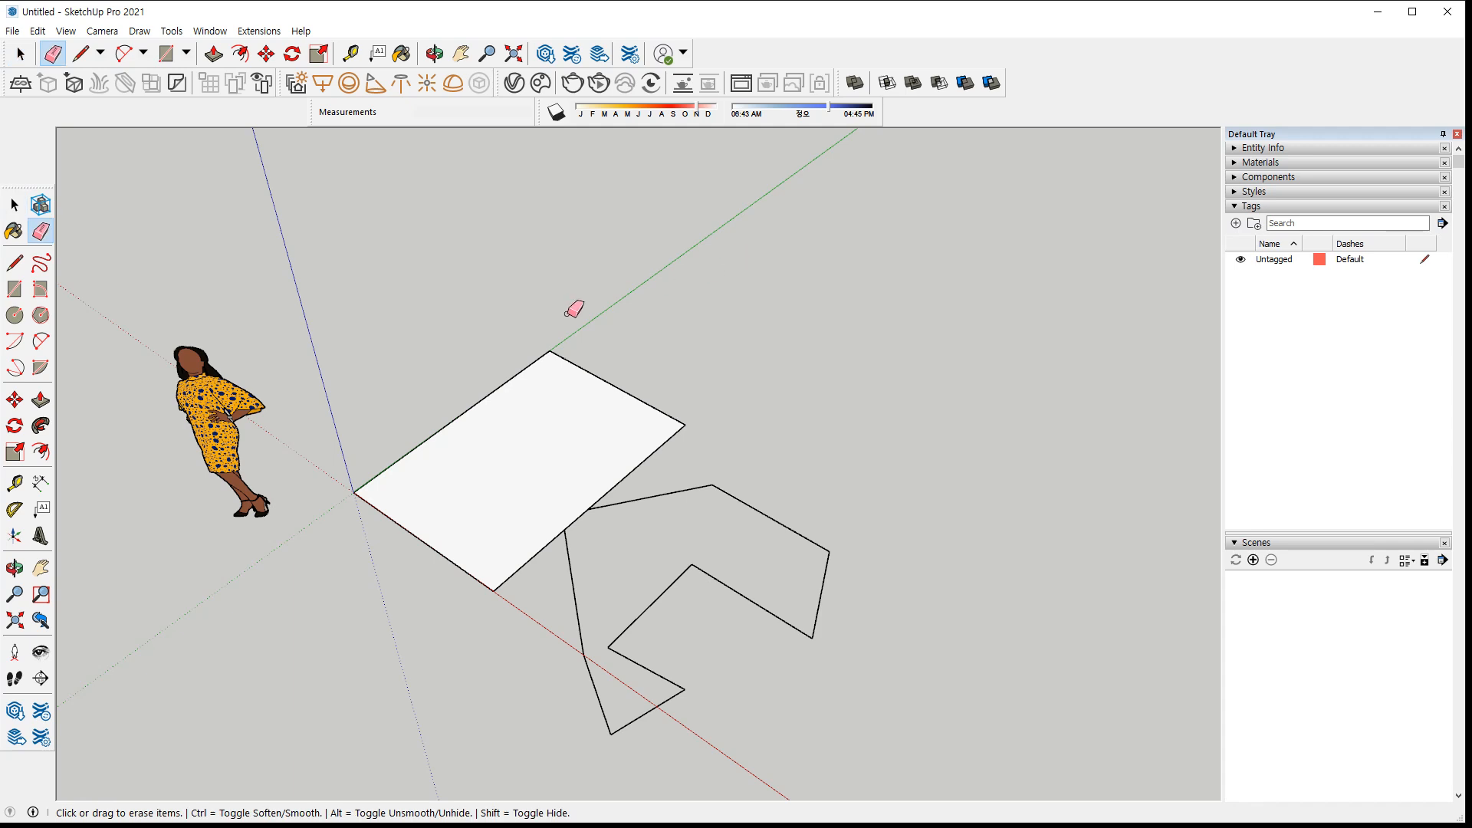
left_click(526, 368)
left_click(584, 369)
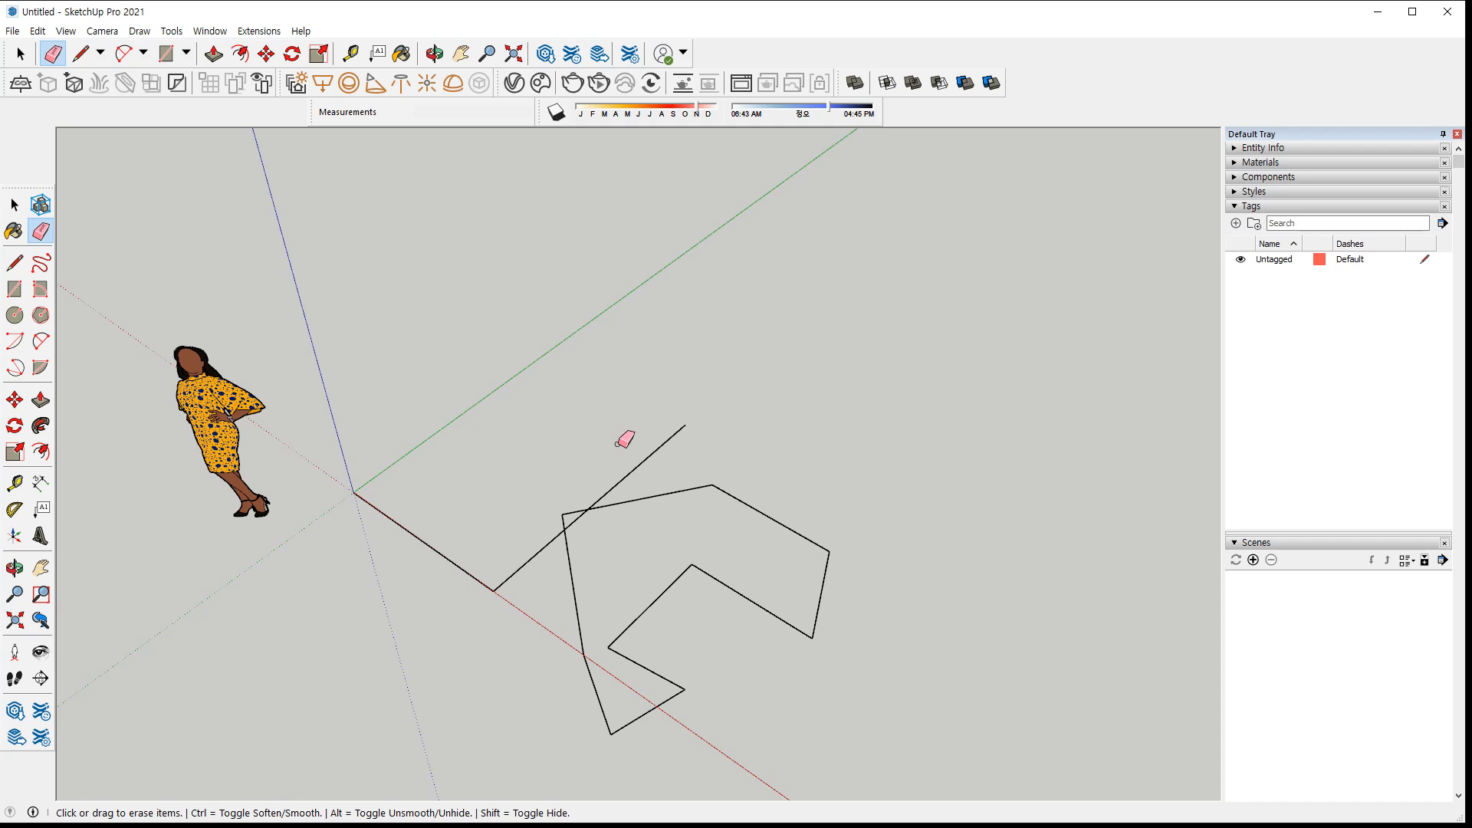
left_click(644, 461)
left_click(443, 557)
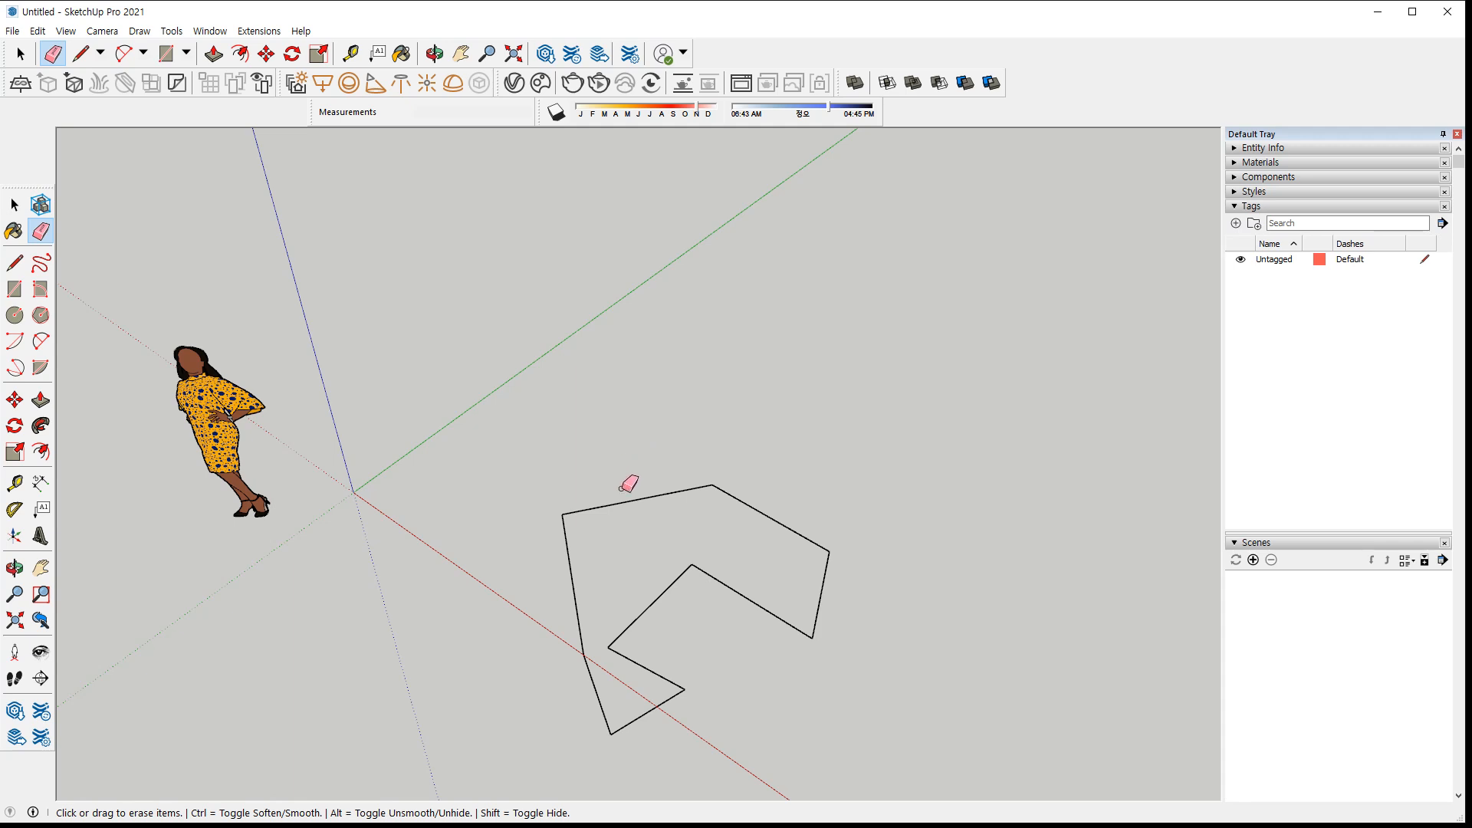
mouse_move(619, 498)
left_mouse_down()
mouse_move(544, 590)
mouse_move(524, 654)
mouse_move(552, 684)
mouse_move(660, 727)
mouse_move(622, 564)
mouse_move(849, 610)
mouse_move(778, 494)
mouse_move(773, 395)
left_mouse_up()
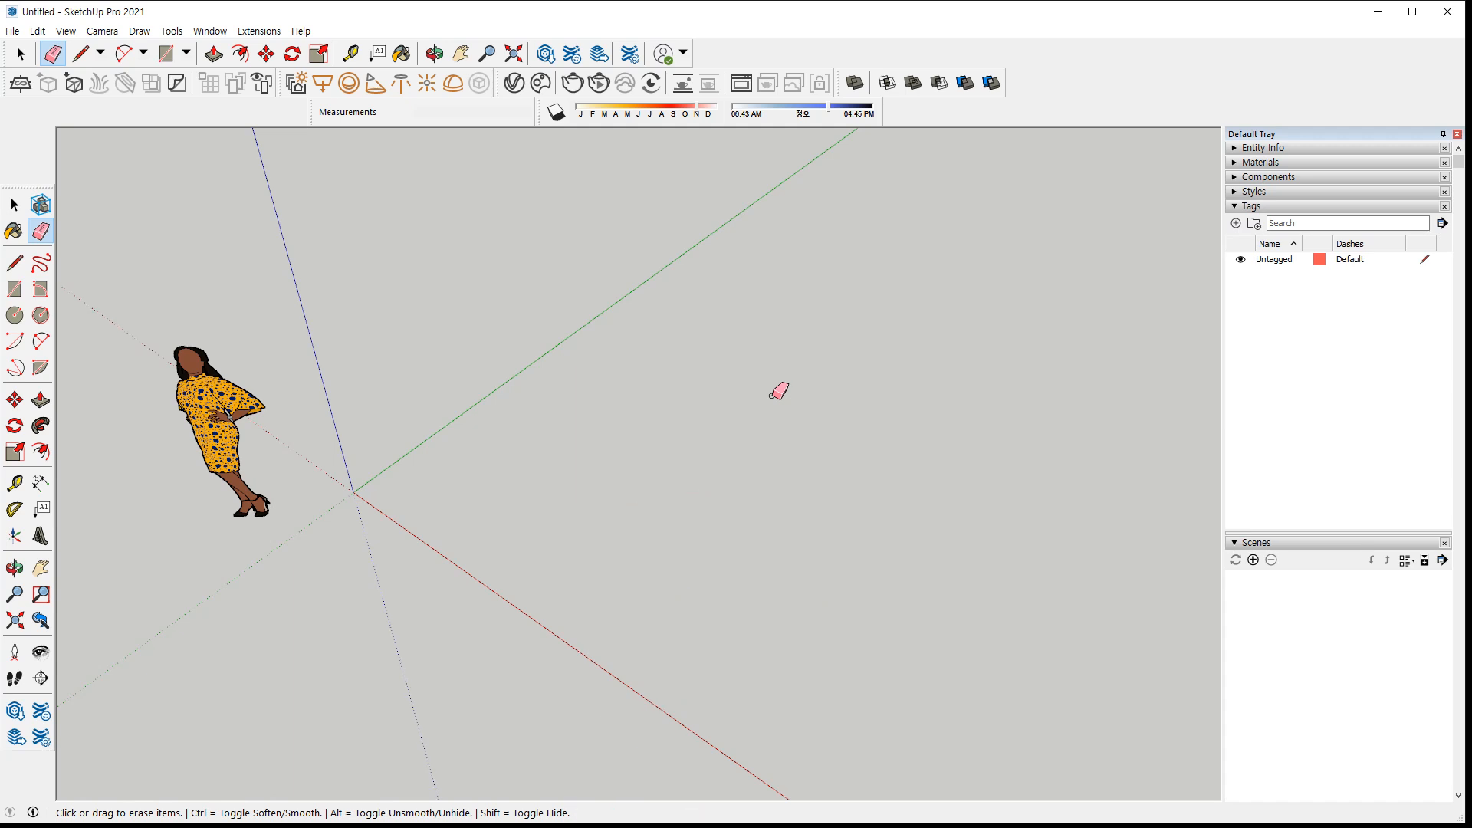
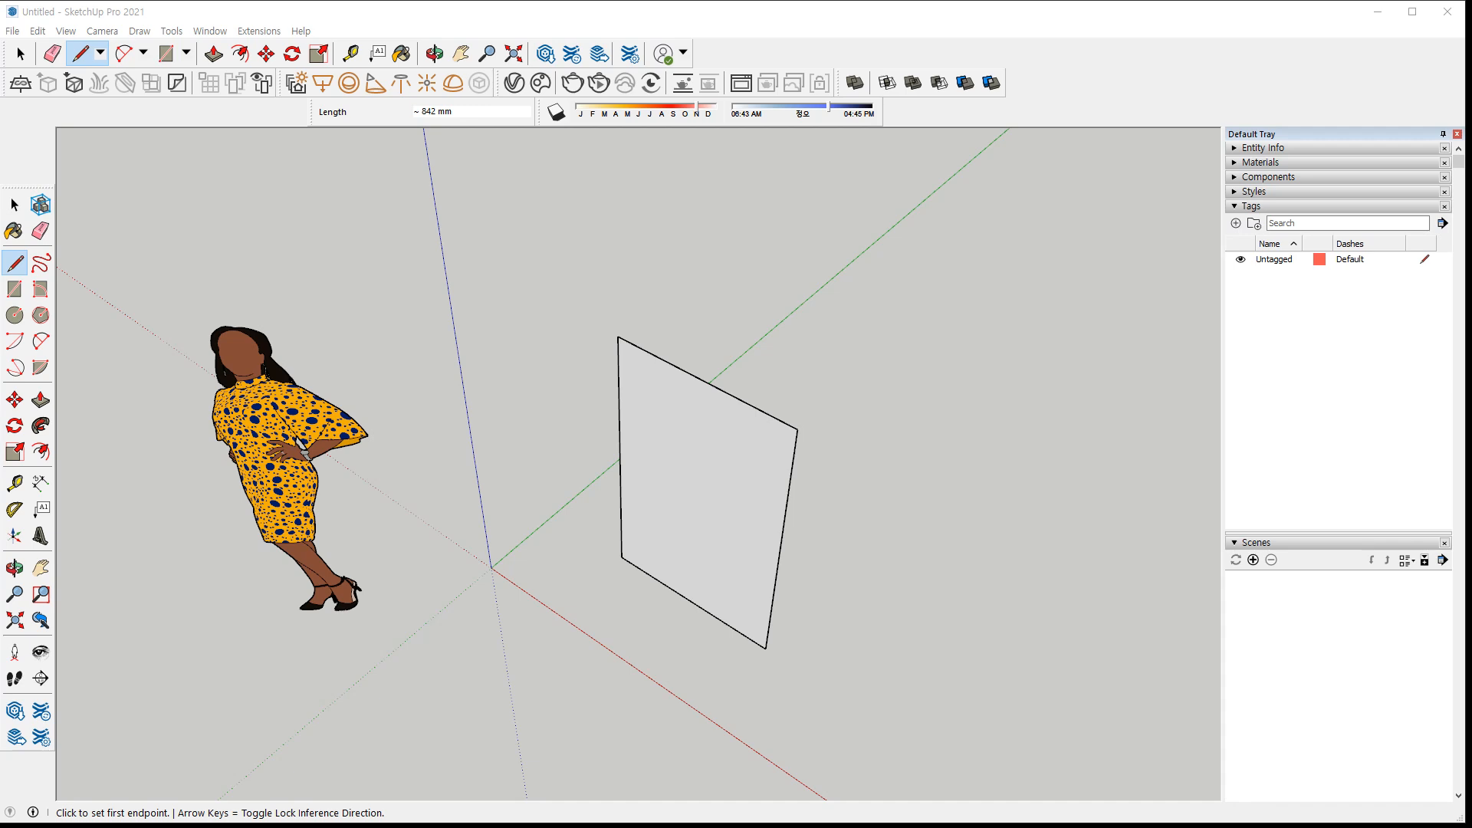
Try deleting the upright four-sided face together with its edges, and undo the deletion
middle_click_drag(736, 401, 756, 302)
key("space")
left_click_drag(572, 309, 868, 733)
key("Delete")
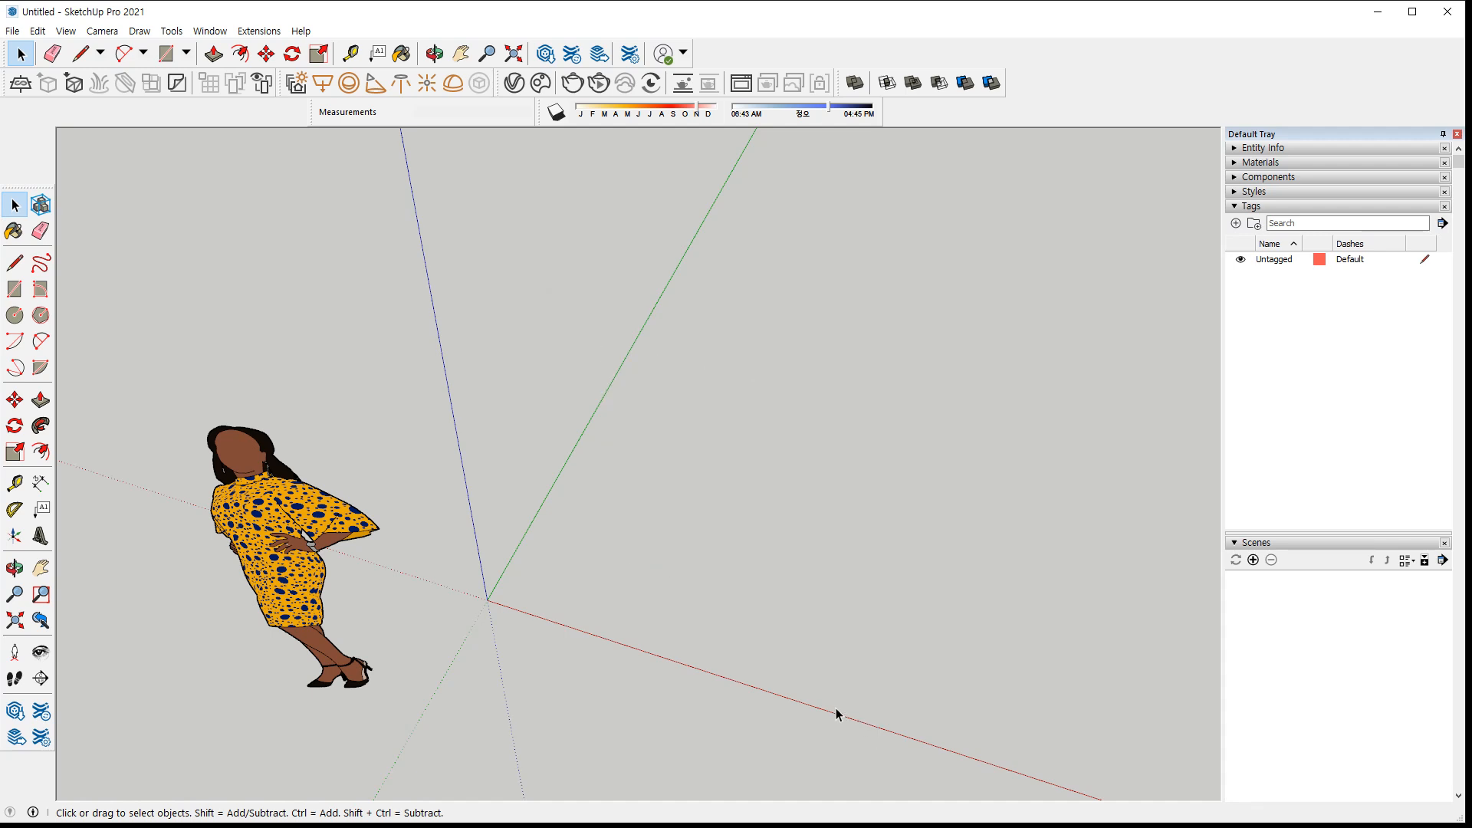
key("ctrl+z")
Select the upright face alone, and extend the selection to its four bounding edges
middle_click_drag(771, 499, 652, 445)
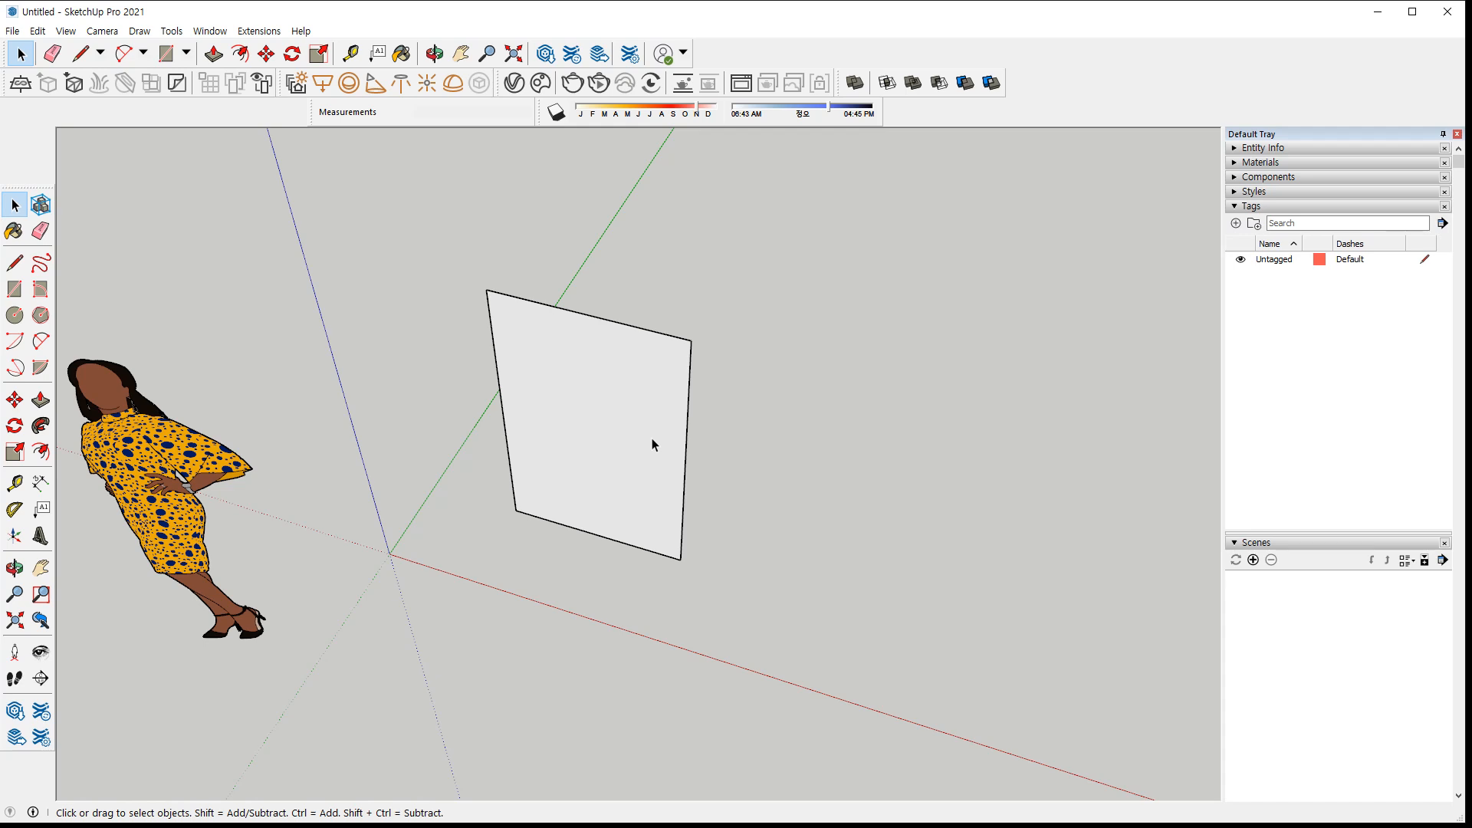
left_click(573, 384)
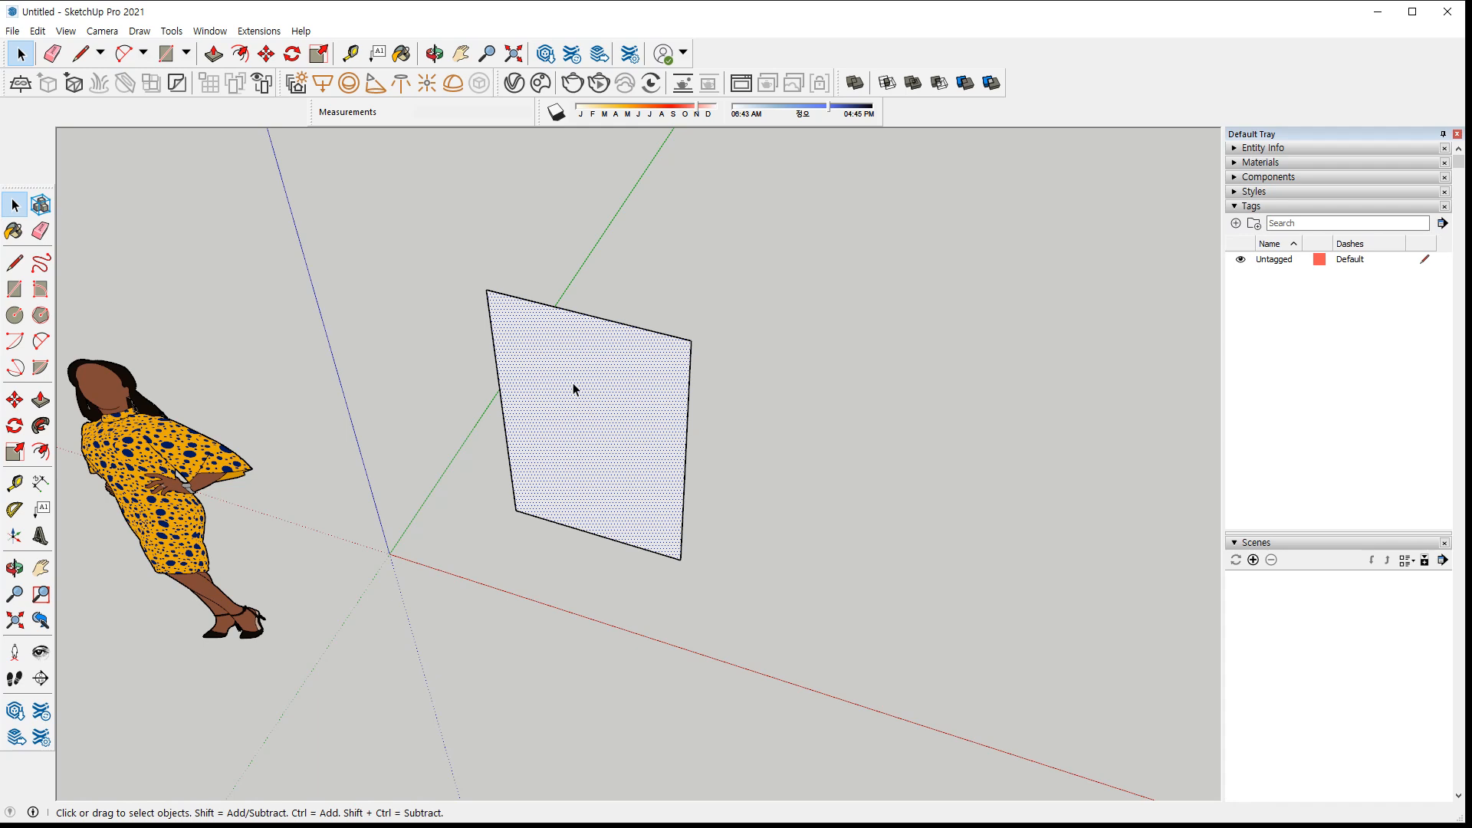
double_click(574, 389)
mouse_move(574, 389)
left_mouse_down()
mouse_move(560, 426)
mouse_move(607, 402)
mouse_move(571, 395)
mouse_move(574, 328)
mouse_move(602, 355)
left_mouse_up()
mouse_move(571, 421)
left_mouse_down()
mouse_move(506, 416)
mouse_move(580, 534)
left_mouse_up()
left_click_drag(561, 510, 605, 504)
mouse_move(610, 439)
left_mouse_down()
mouse_move(671, 446)
mouse_move(678, 502)
mouse_move(653, 510)
left_mouse_up()
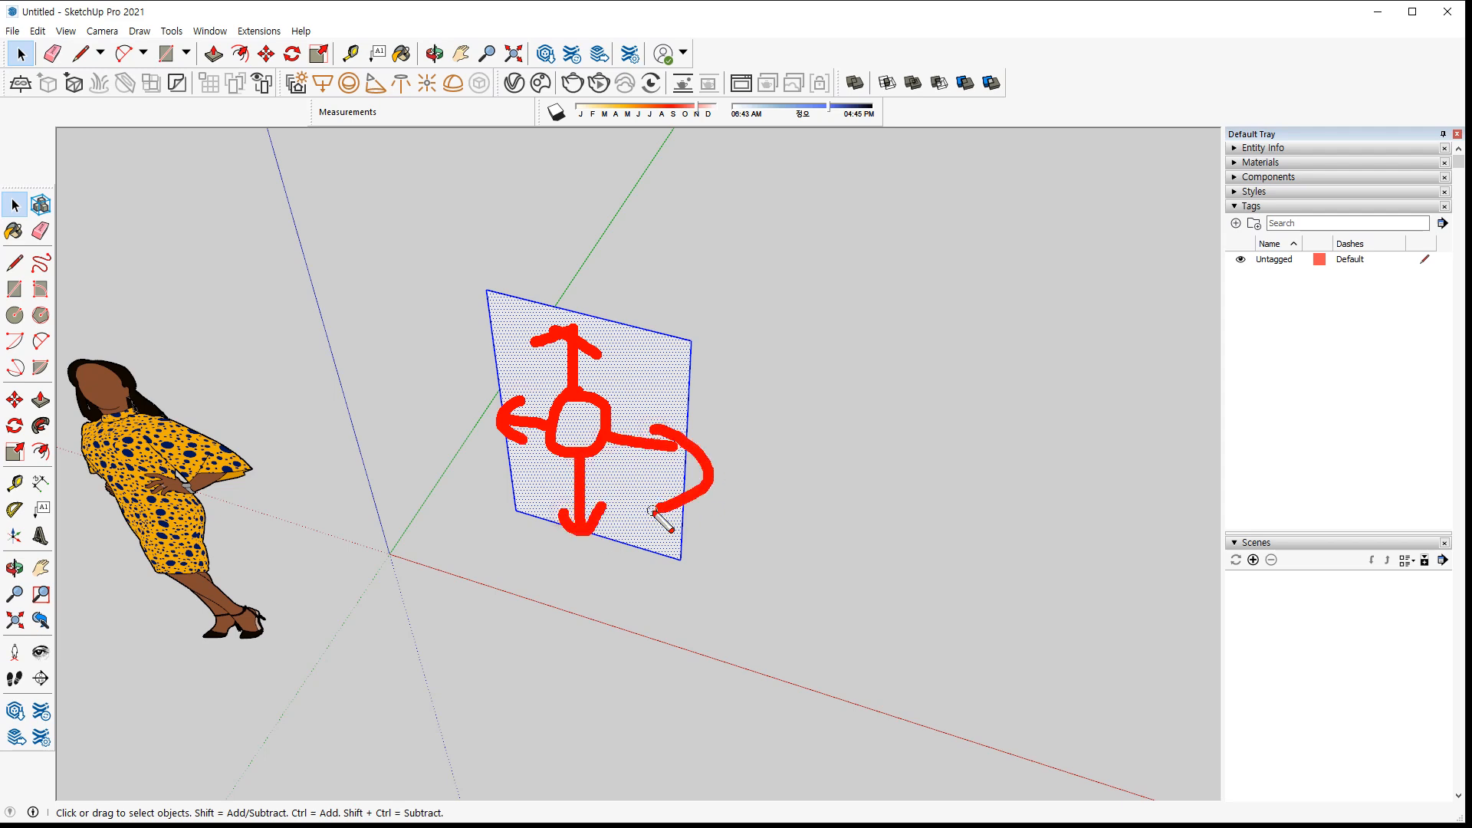
key("Escape")
Draw a four-sided top face with the Line tool, running back about 716 mm from the upright face's upper edge
key("l")
left_click(691, 340)
left_click(747, 231)
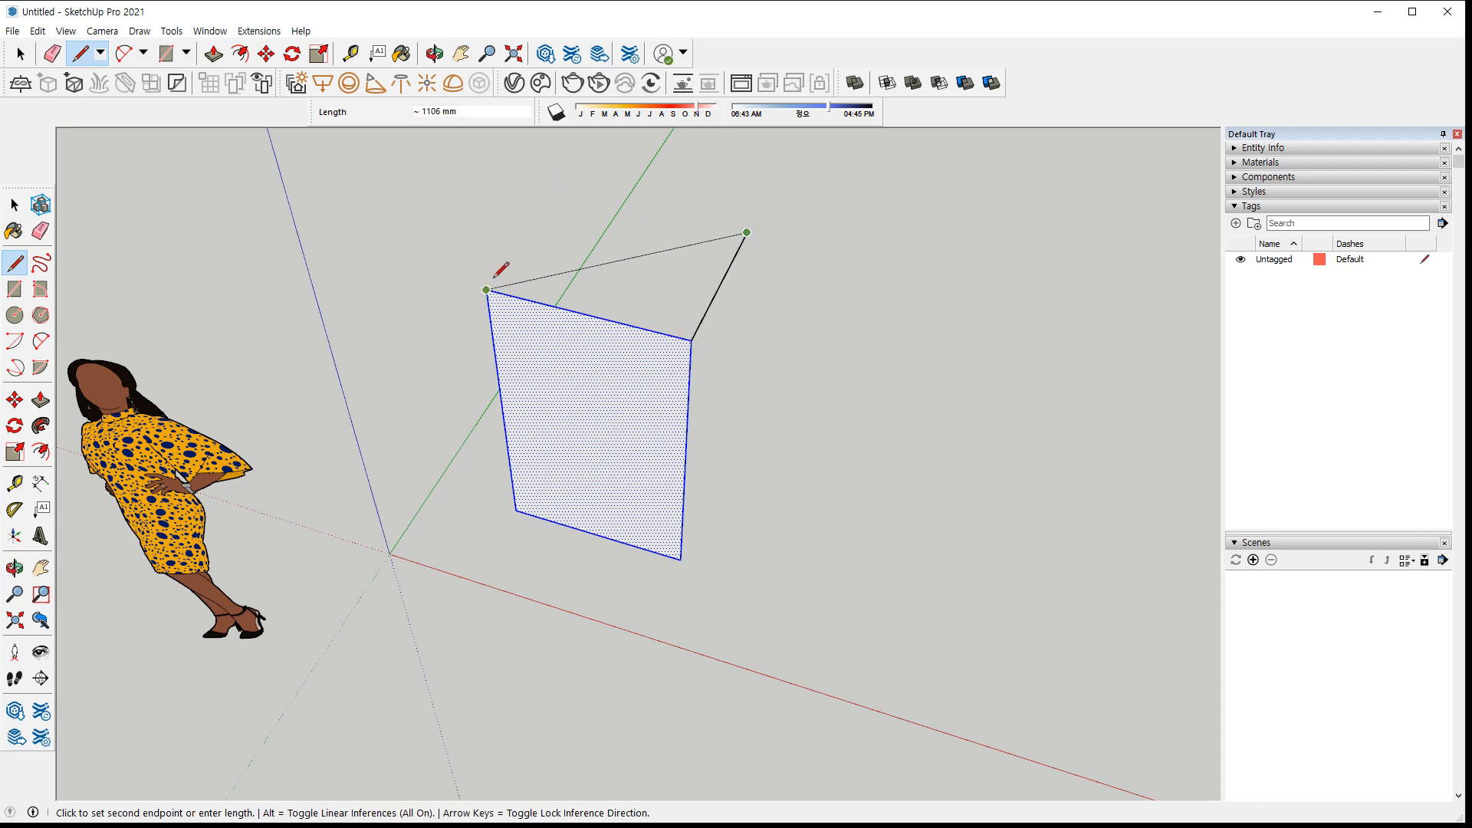
left_click(560, 190)
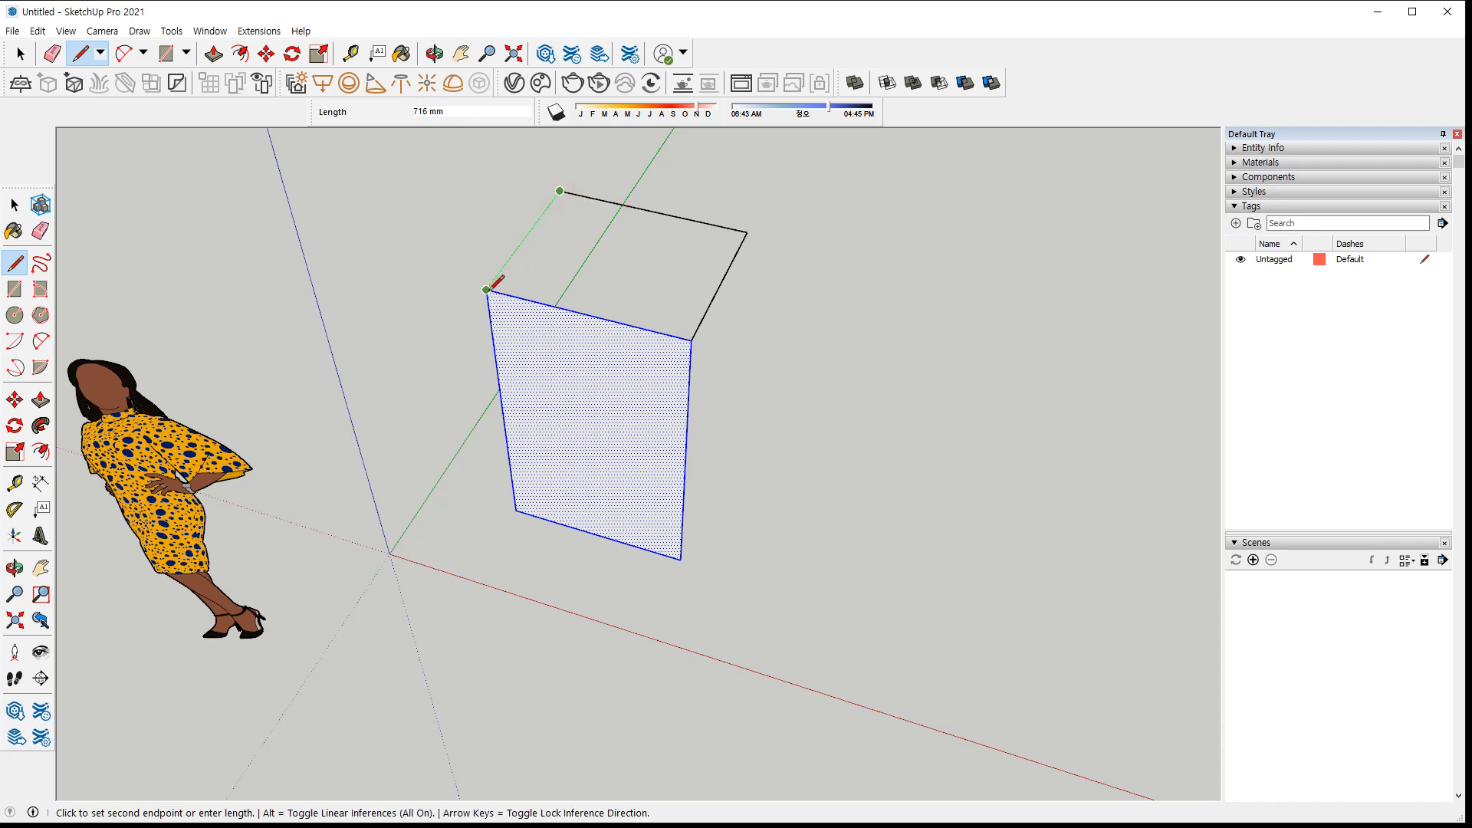
left_click(486, 290)
Draw the adjoining side face with a vertical edge about 1353 mm long and a bottom edge back to the upright face
left_click(747, 232)
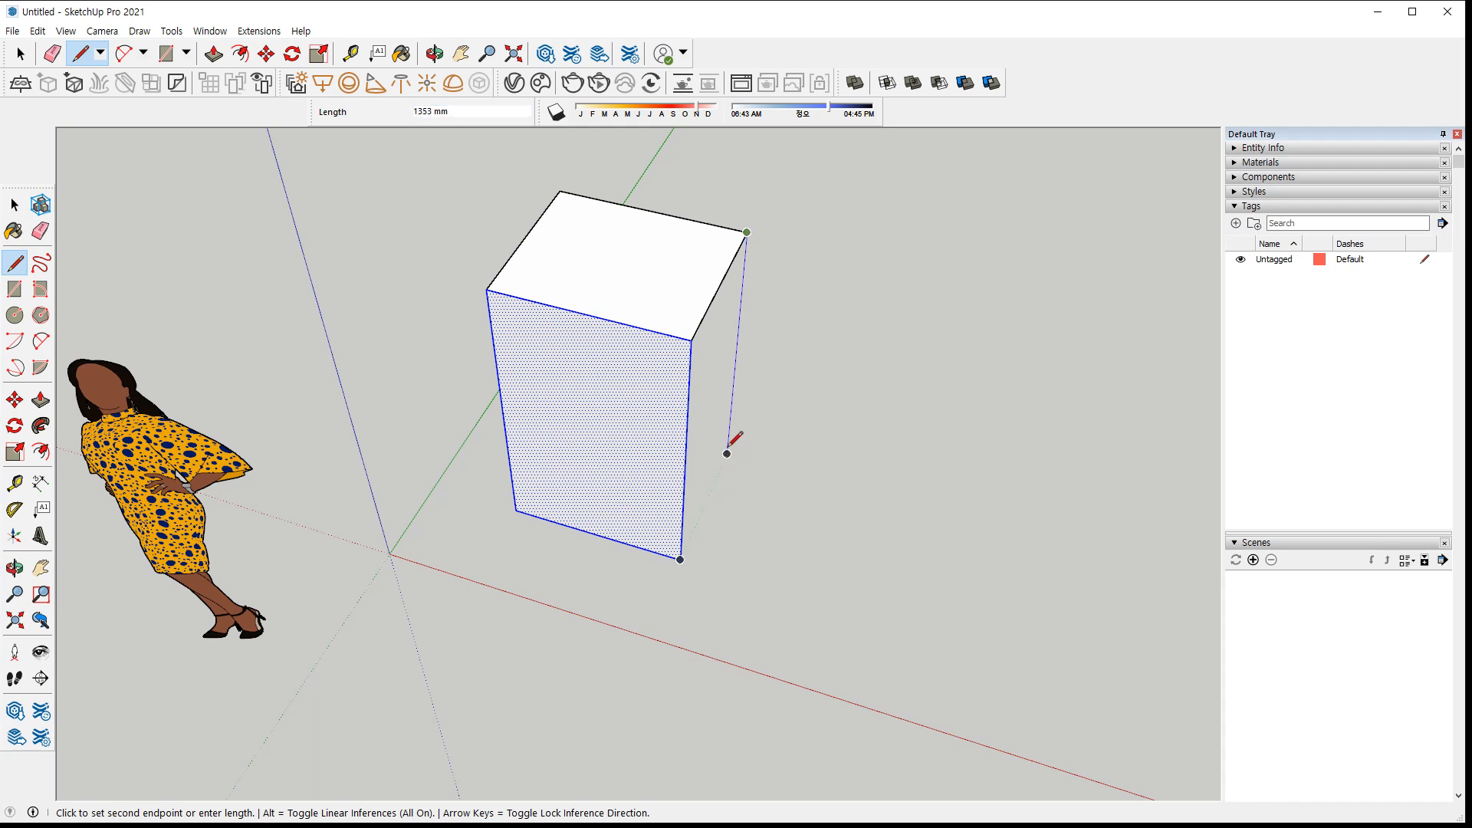
left_click(683, 545)
middle_click_drag(591, 484, 614, 457)
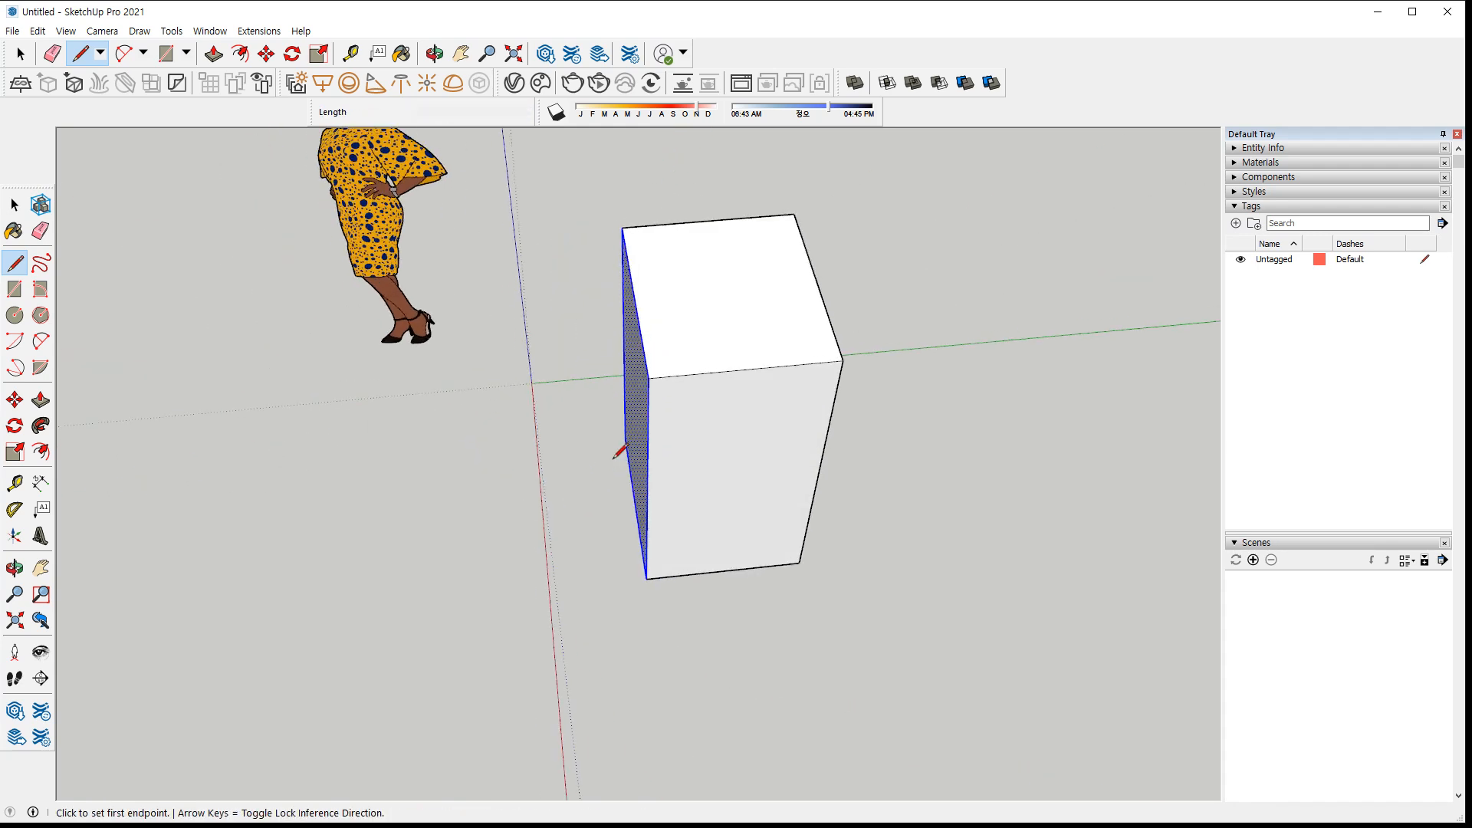
Select the new side face, the top face and one top edge individually, one after another
key("space")
left_click(782, 463)
middle_click_drag(875, 462, 524, 278)
left_click(920, 380)
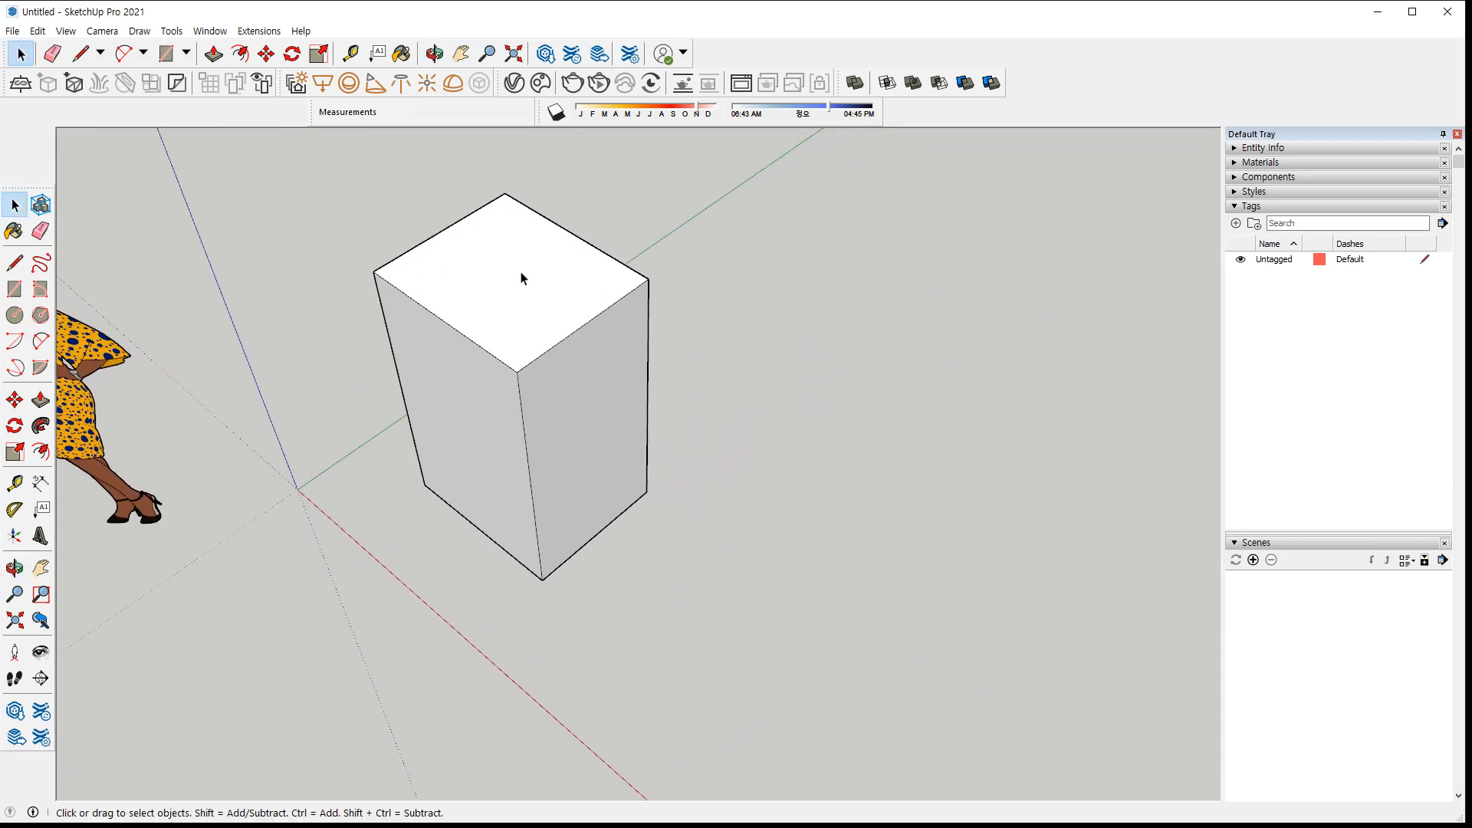
left_click(522, 278)
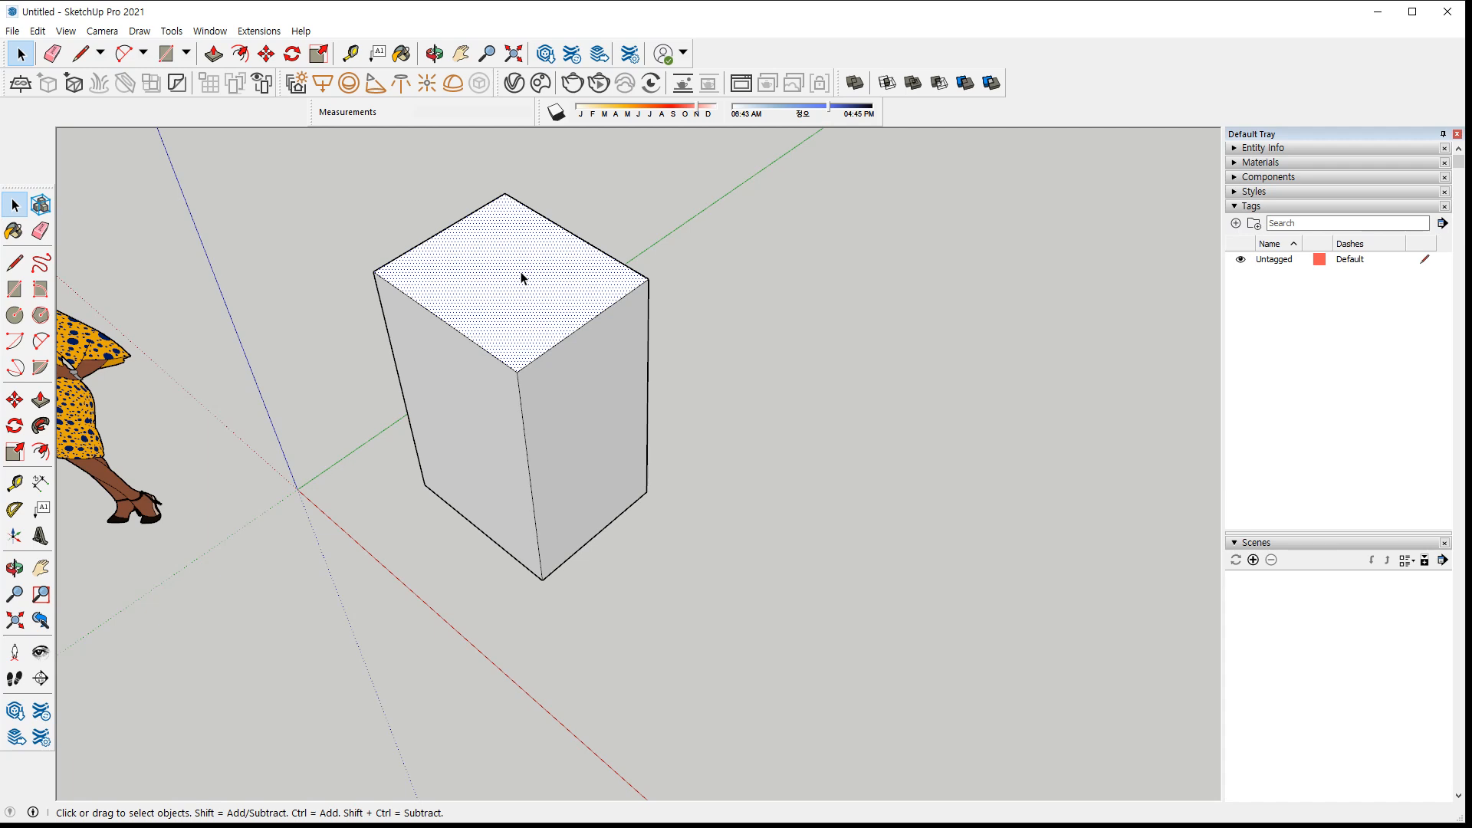
left_click(579, 333)
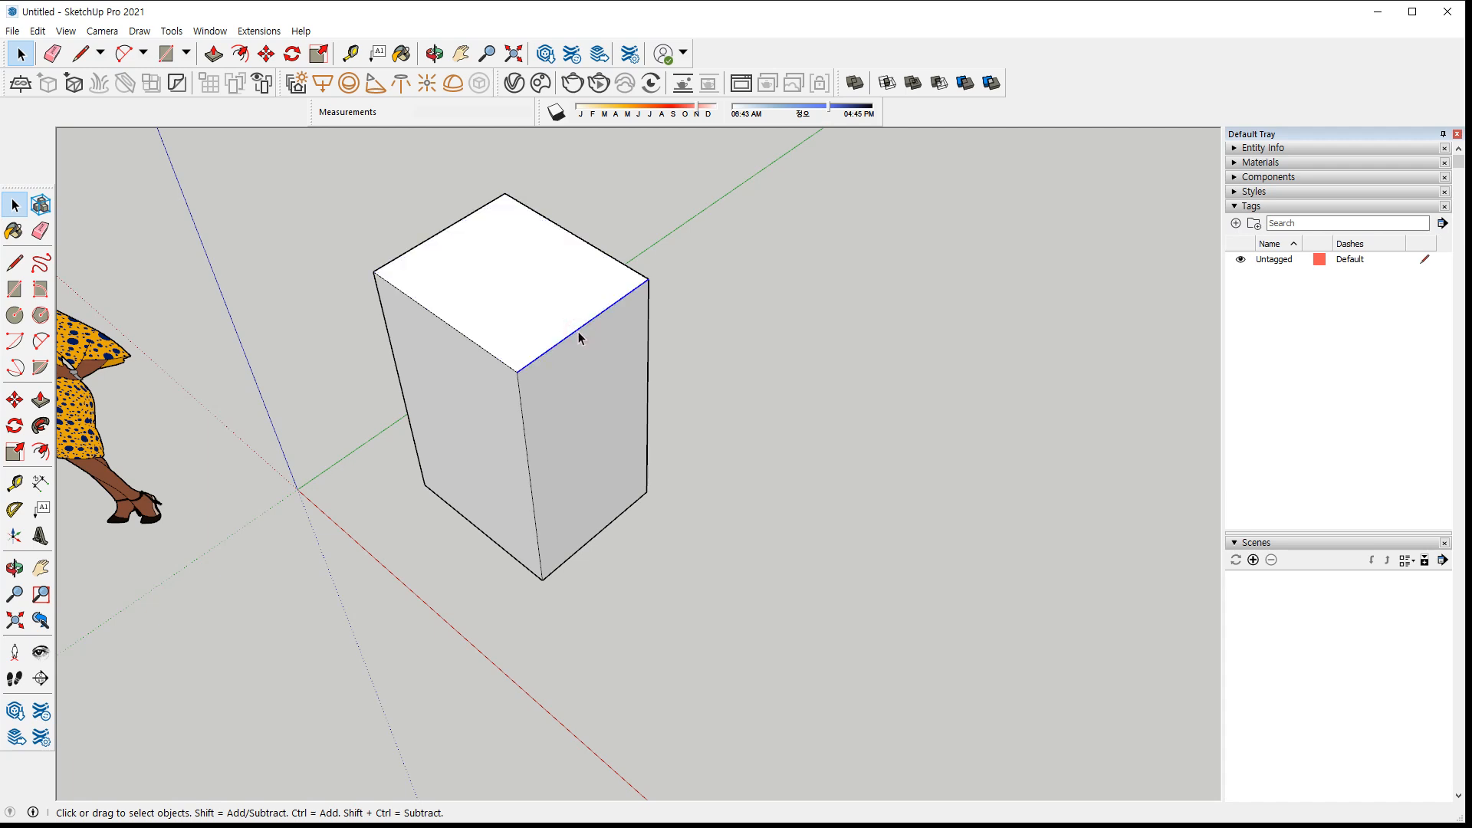
Select the top face together with its bounding edges, and clear the selection
double_click(497, 281)
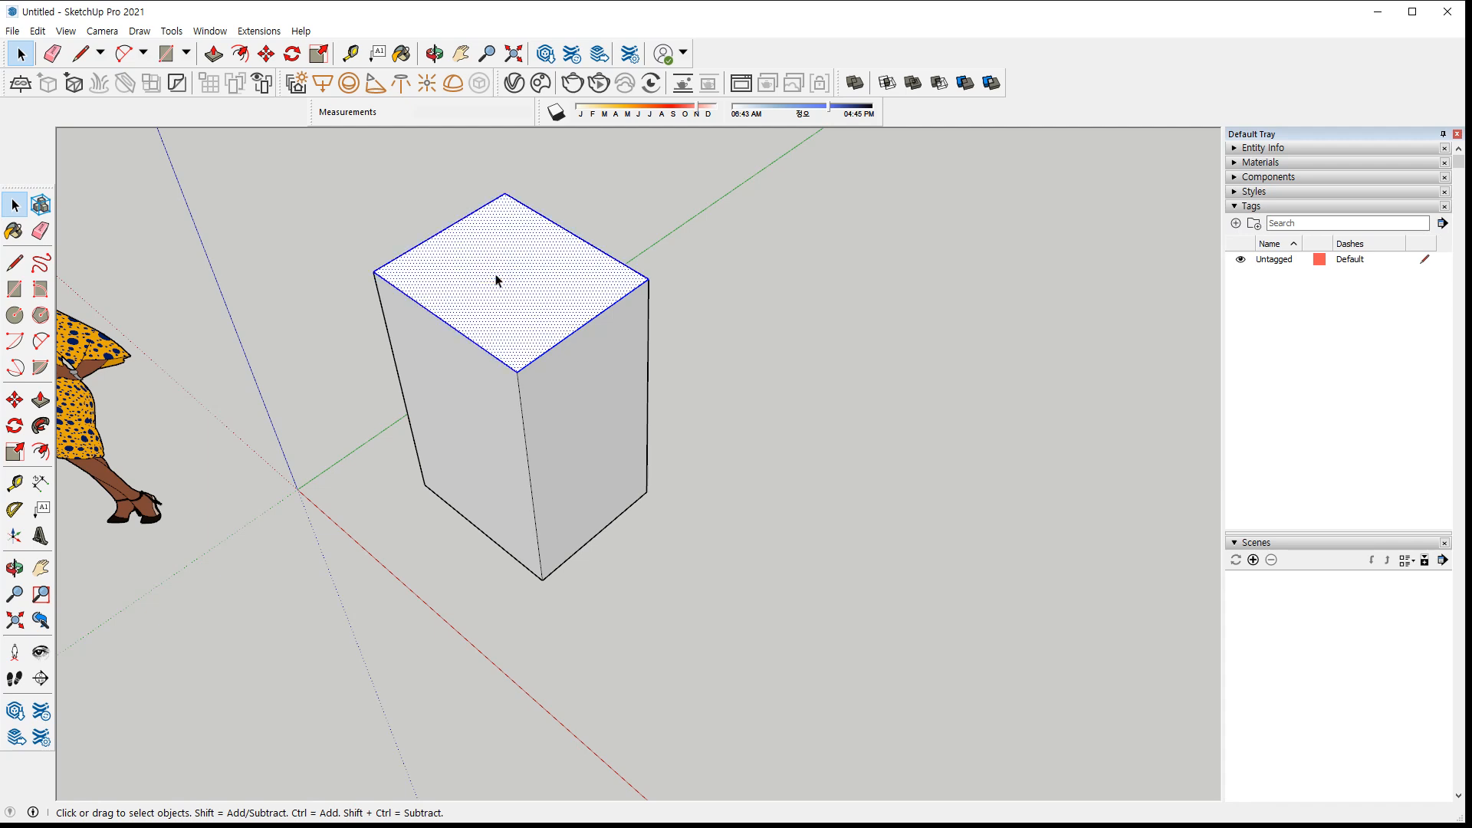
key("ctrl+2")
mouse_move(516, 276)
left_mouse_down()
mouse_move(440, 247)
mouse_move(464, 220)
mouse_move(581, 228)
mouse_move(579, 280)
mouse_move(551, 326)
mouse_move(503, 303)
mouse_move(458, 316)
mouse_move(467, 334)
left_mouse_up()
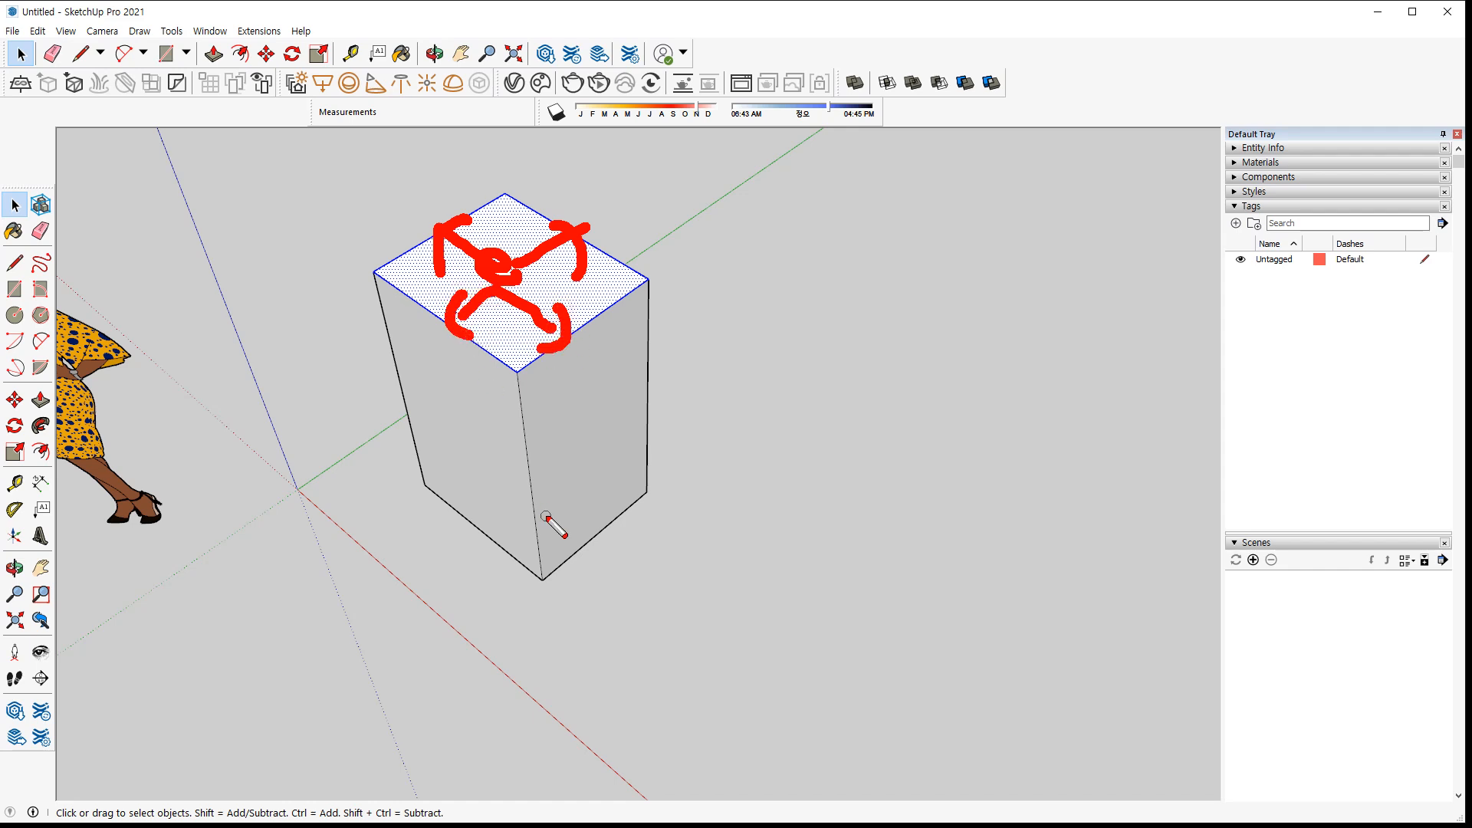
key("Escape")
left_click(697, 312)
Select the edge between the top and side faces, and extend the selection to both adjoining faces
left_click(596, 316)
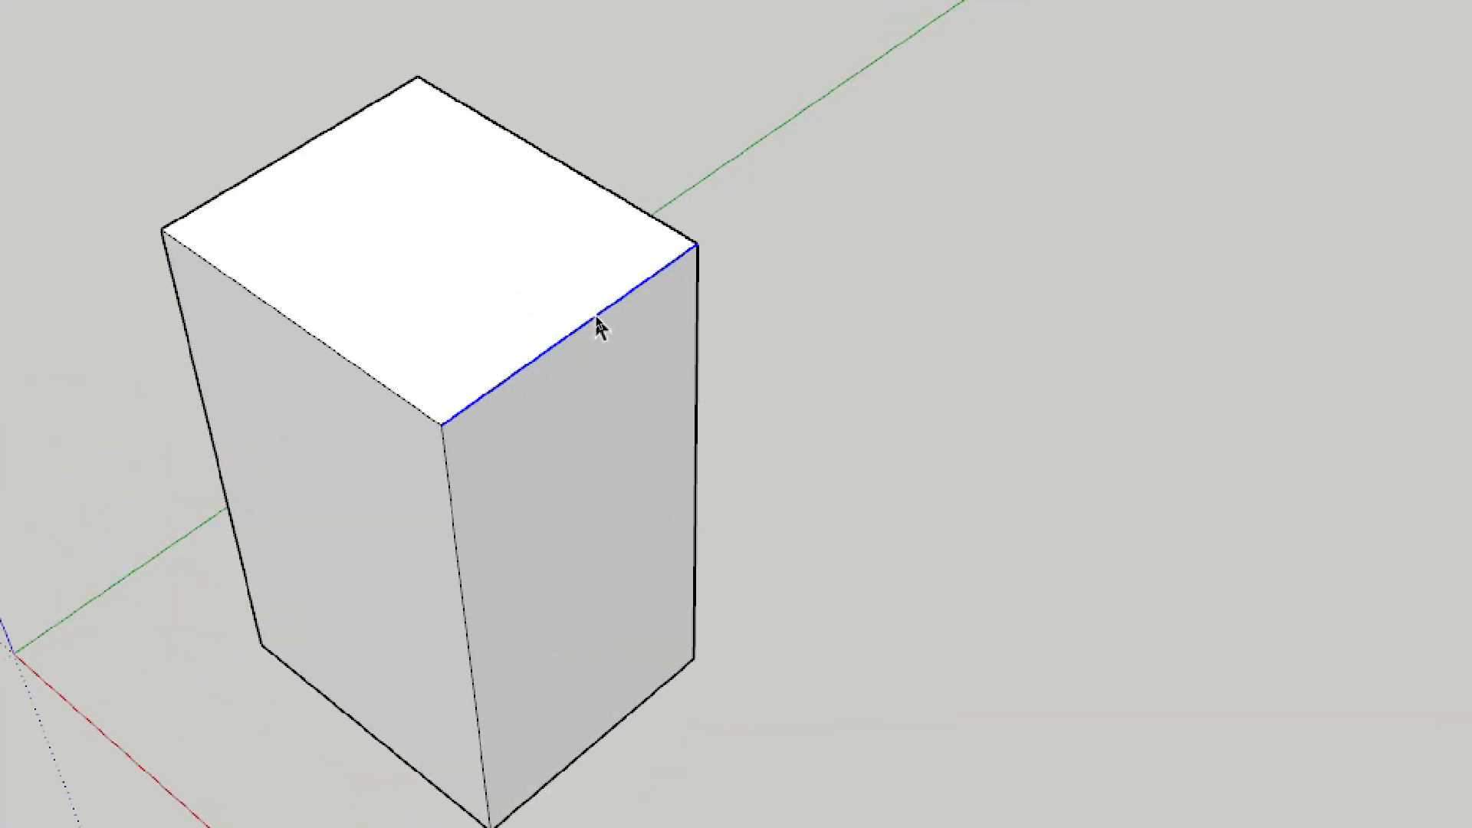
double_click(596, 317)
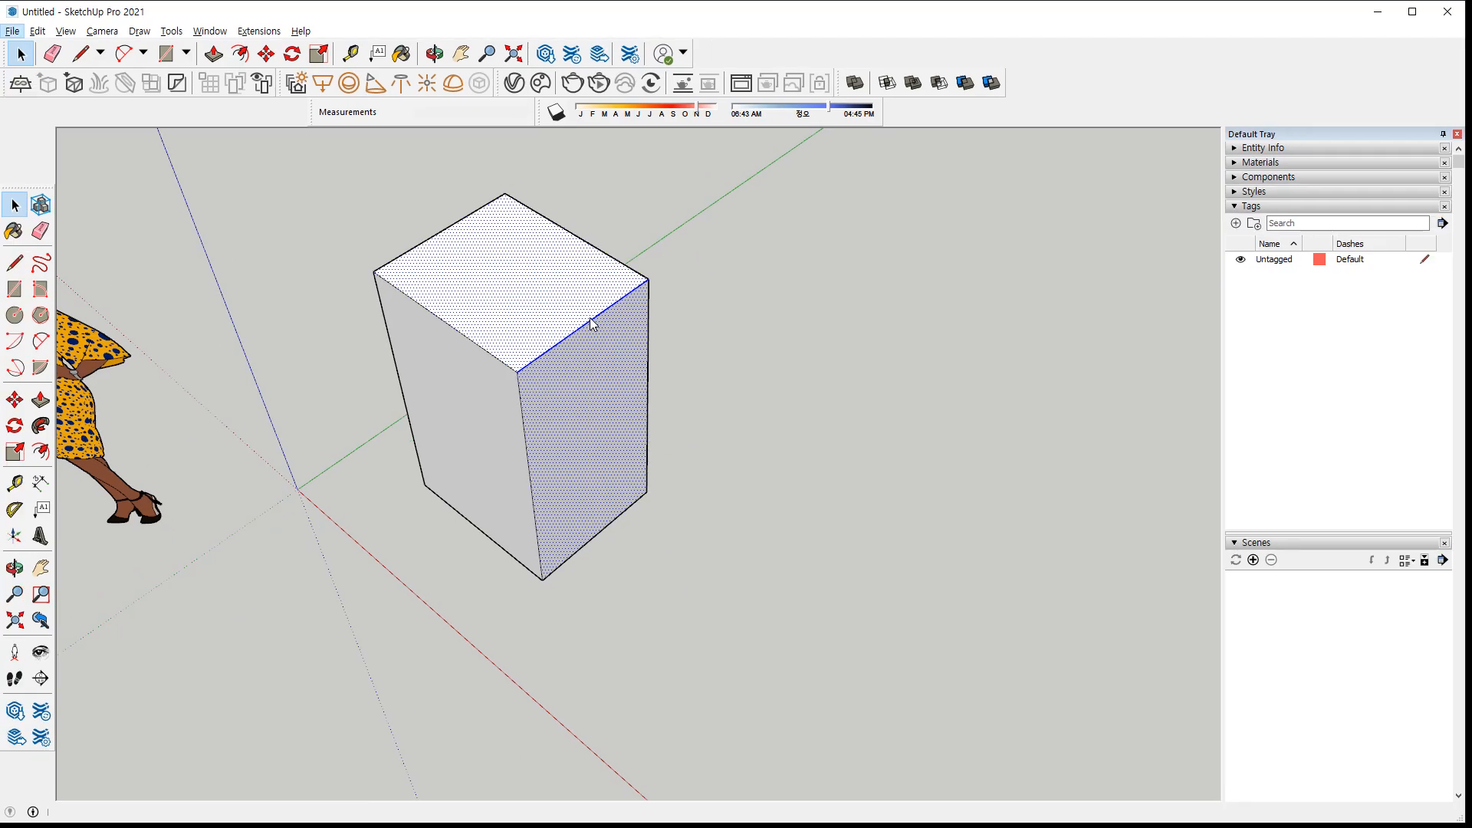
mouse_move(595, 318)
left_mouse_down()
mouse_move(568, 285)
mouse_move(555, 293)
left_mouse_up()
mouse_move(599, 328)
left_mouse_down()
mouse_move(574, 392)
mouse_move(595, 438)
left_mouse_up()
key("Escape")
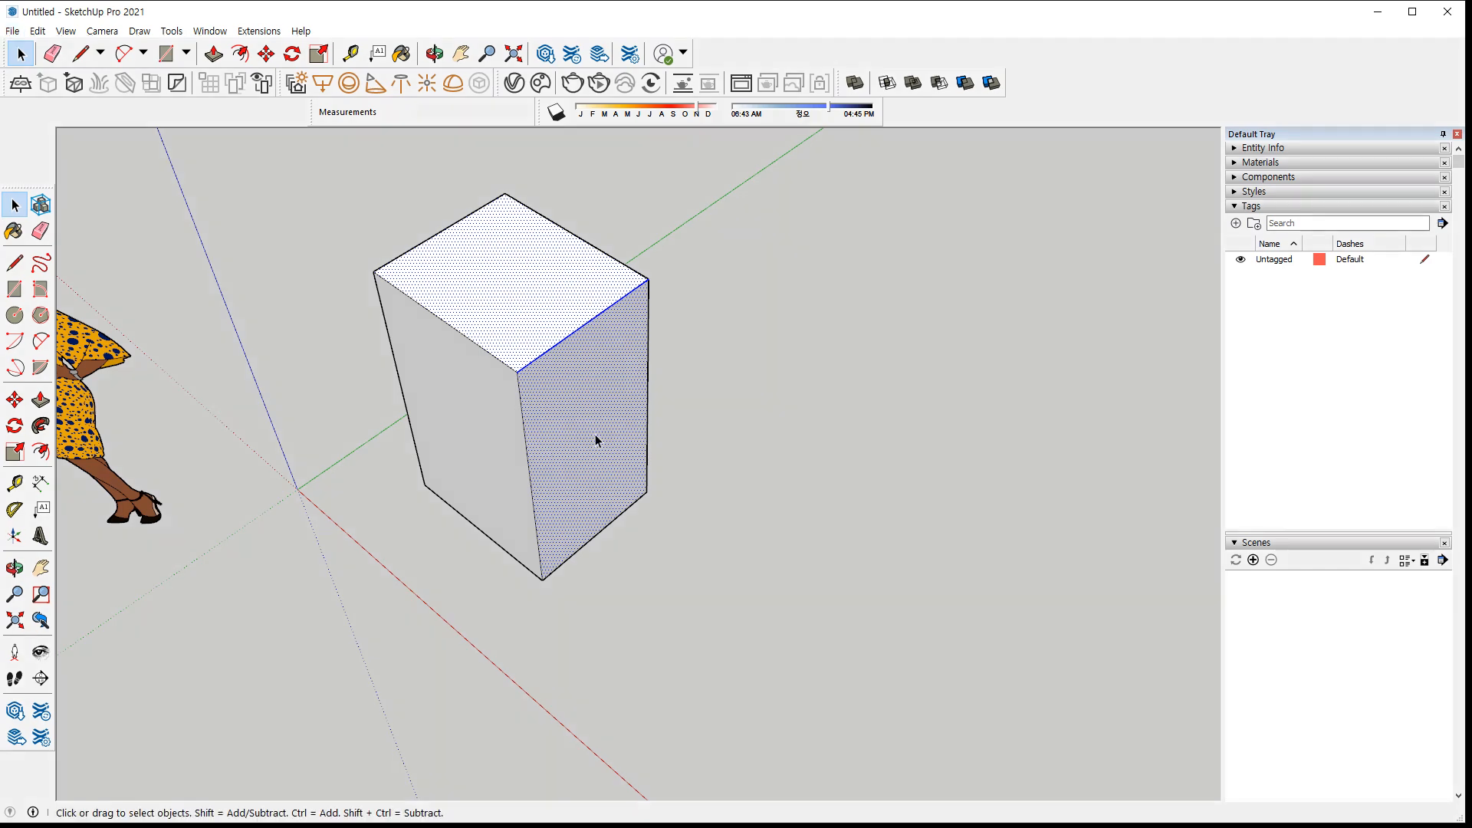
Clear the selection, select all connected faces and edges of the open box, and clear it again
left_click(325, 462)
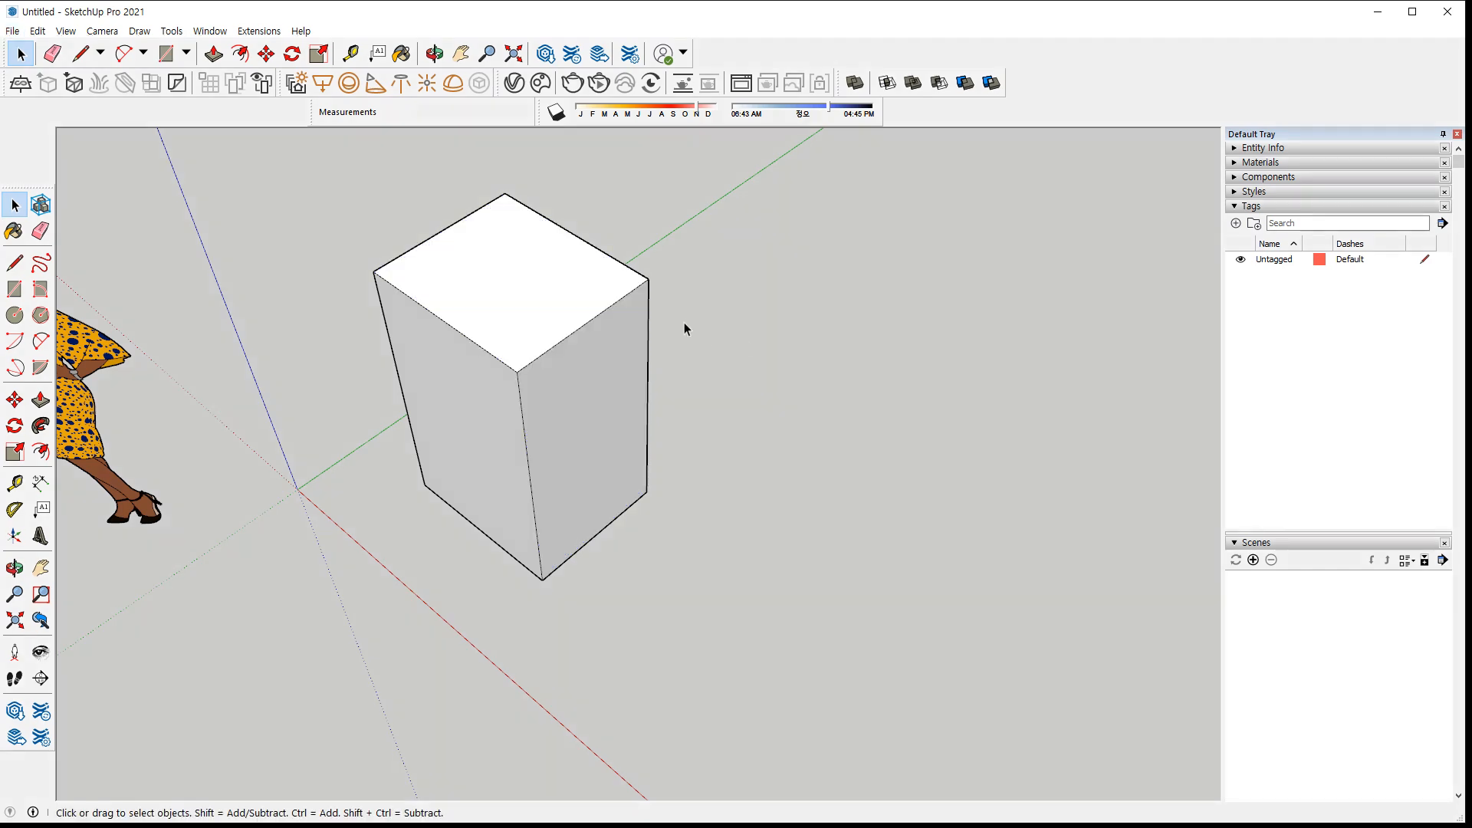
triple_click(526, 288)
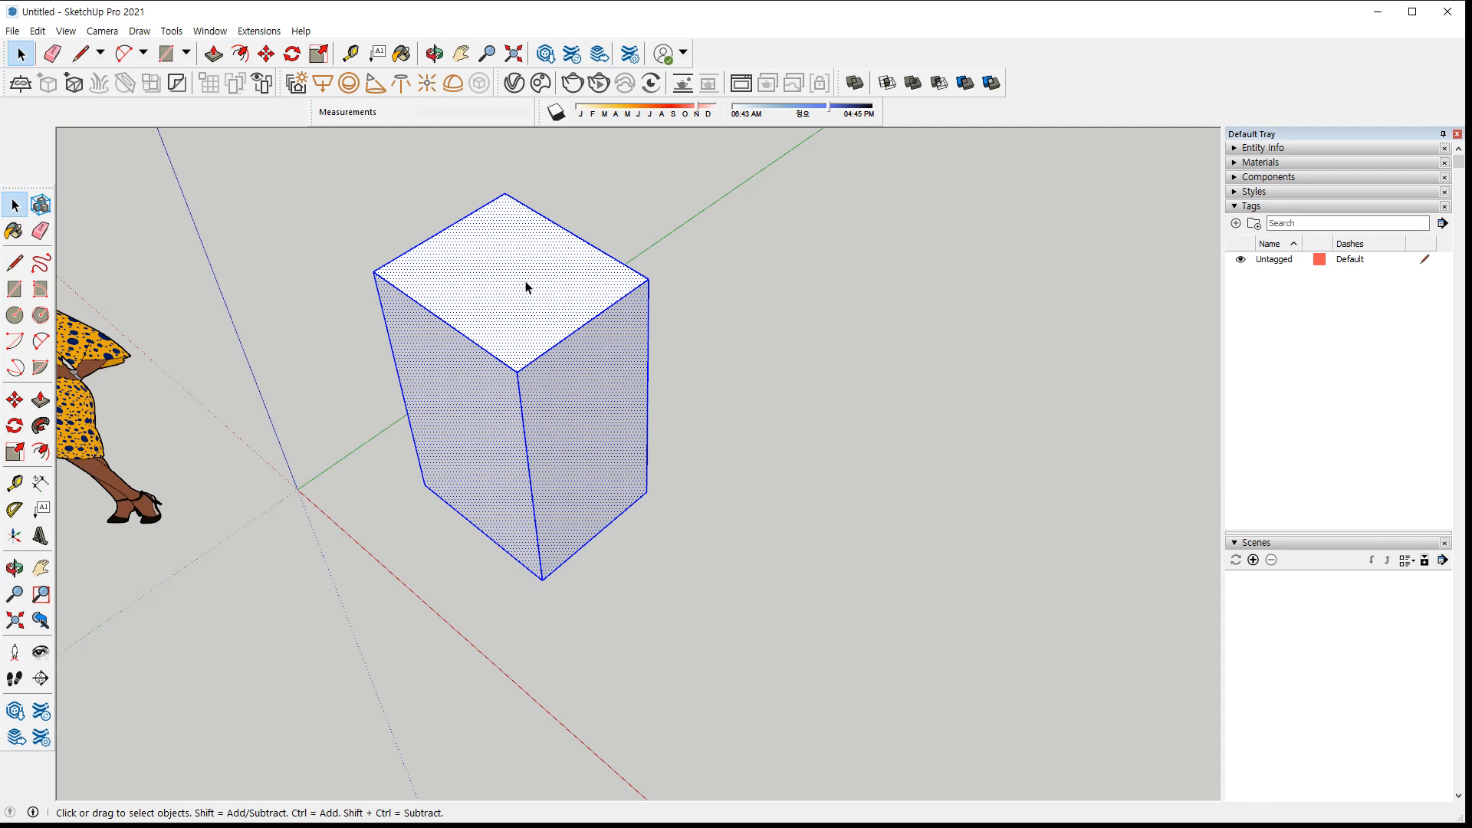
left_click(774, 336)
Close the open box with the Line tool by drawing the missing bottom edges and the vertical edge at the open corner
middle_click_drag(778, 340, 463, 474)
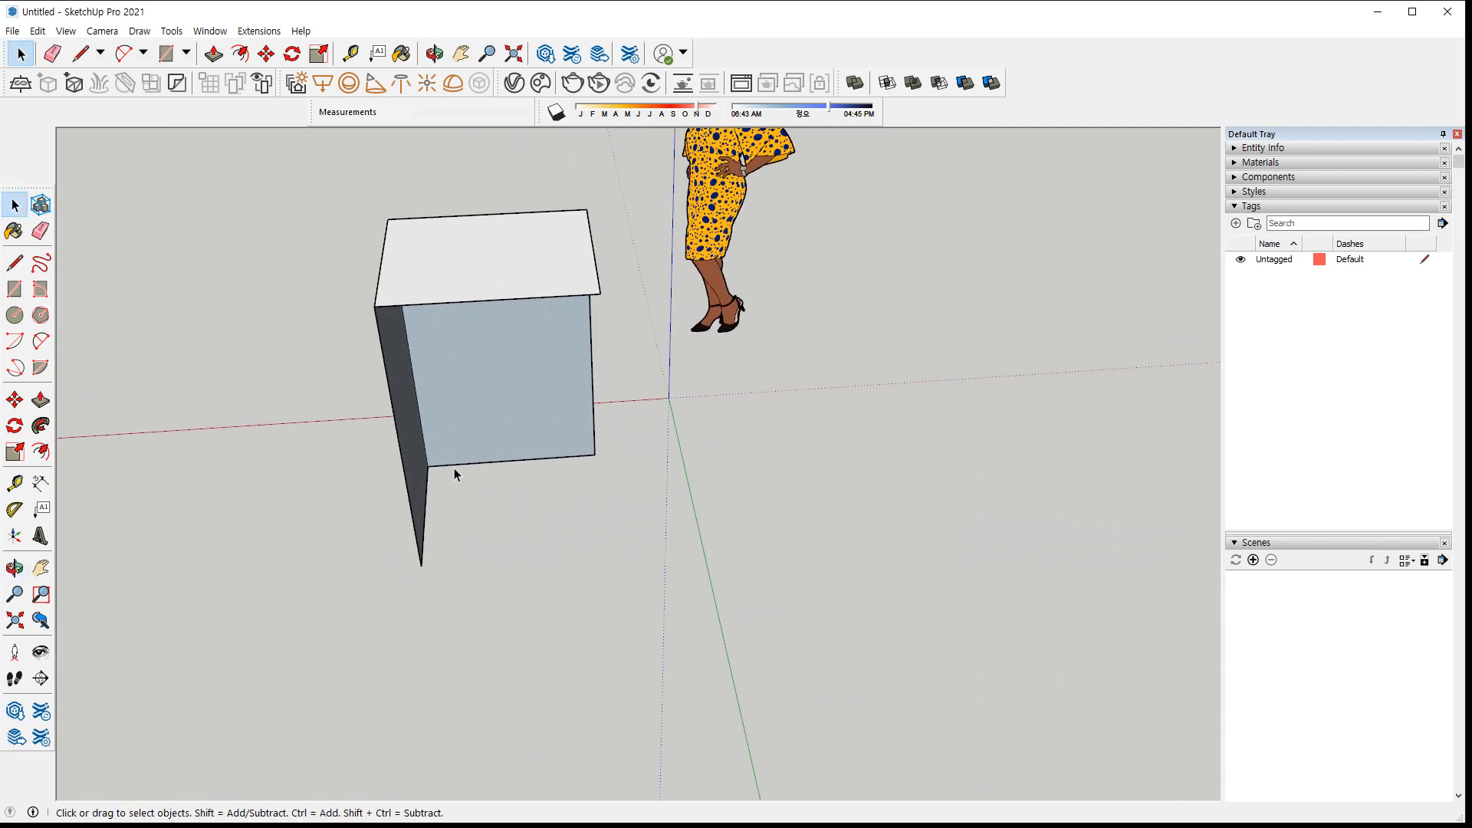
key("l")
left_click(594, 455)
middle_click_drag(647, 414, 396, 463)
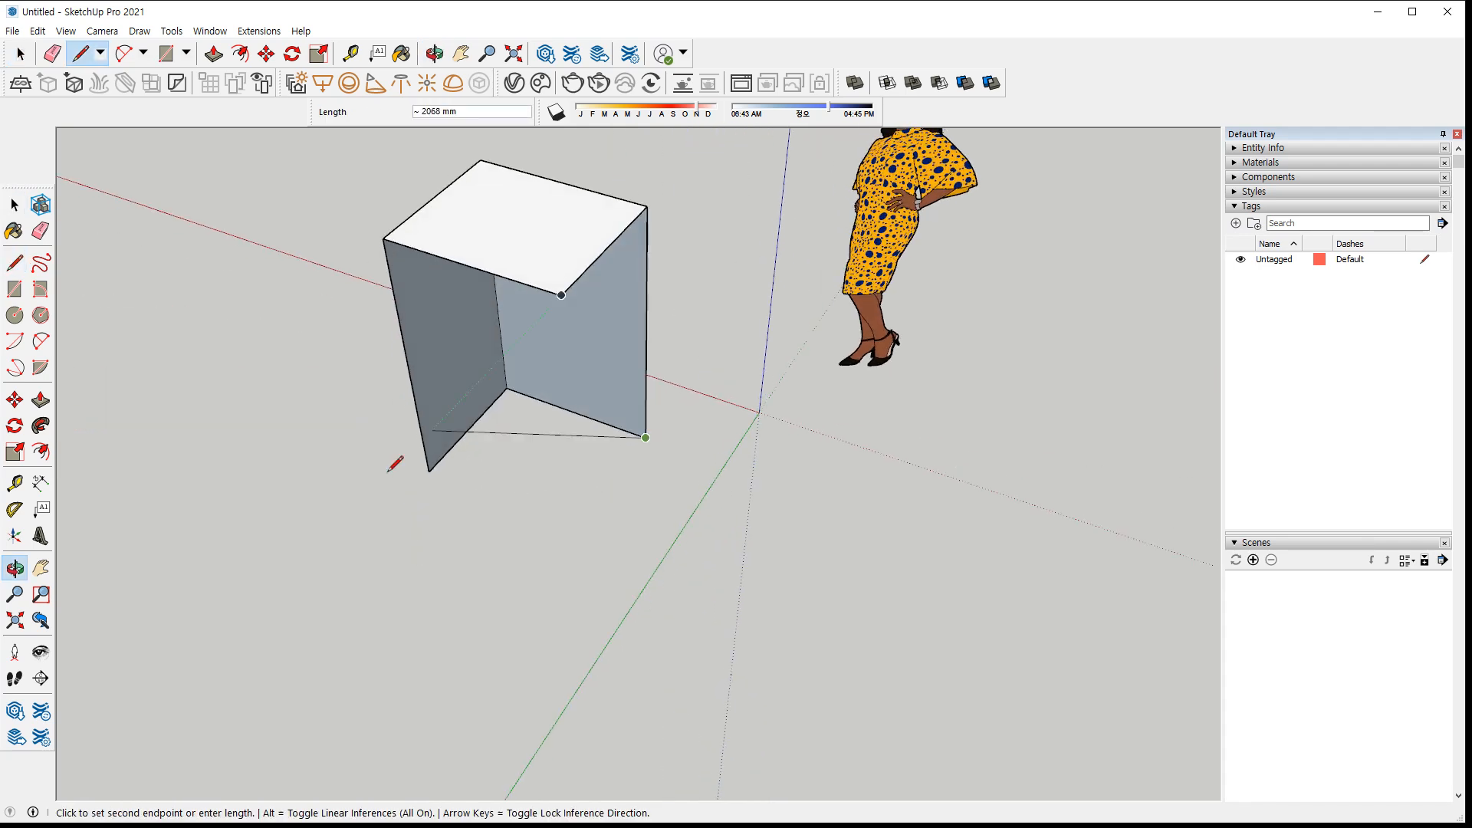
left_click(577, 529)
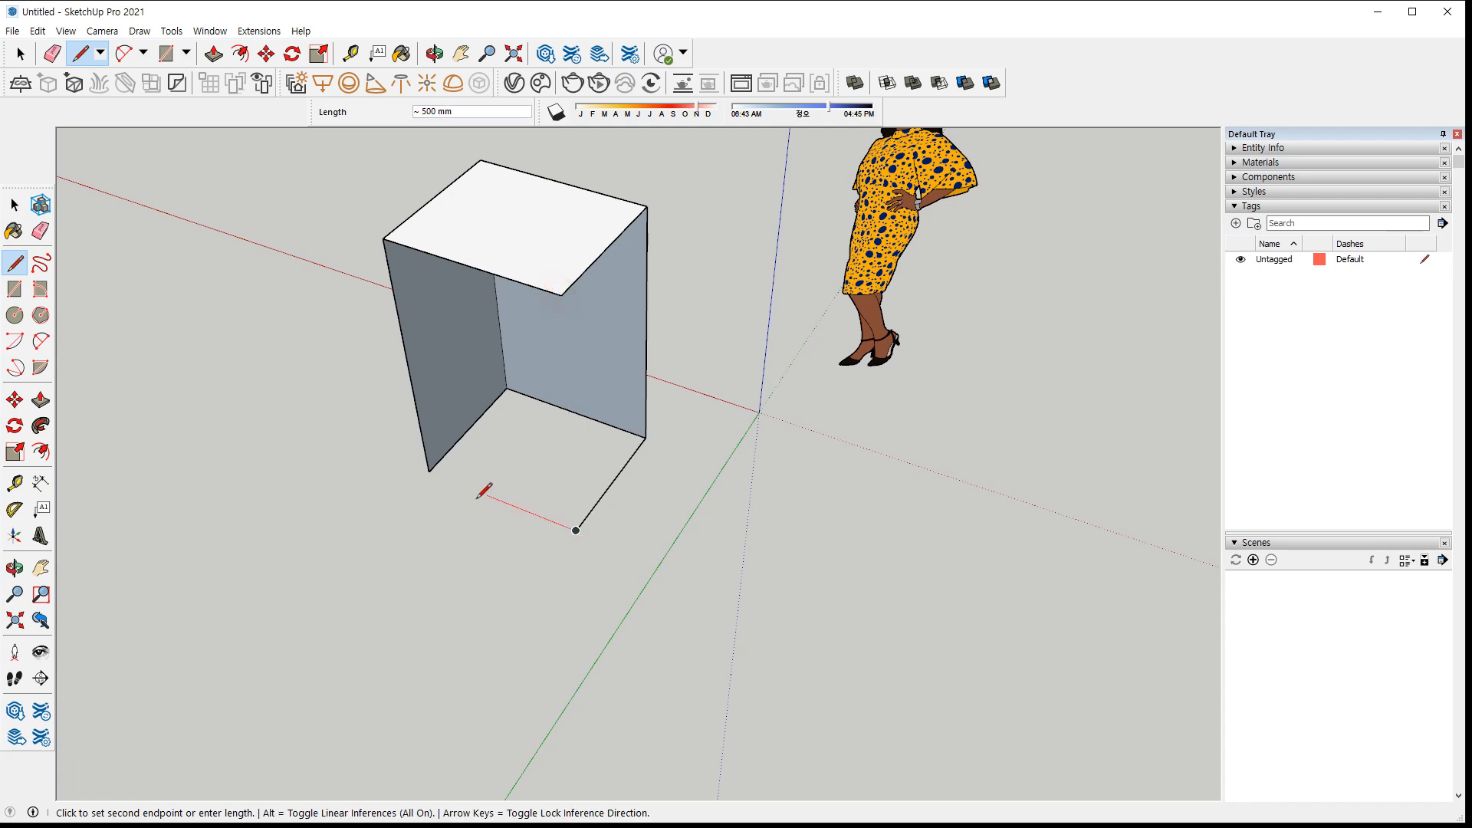
left_click(428, 471)
left_click(577, 530)
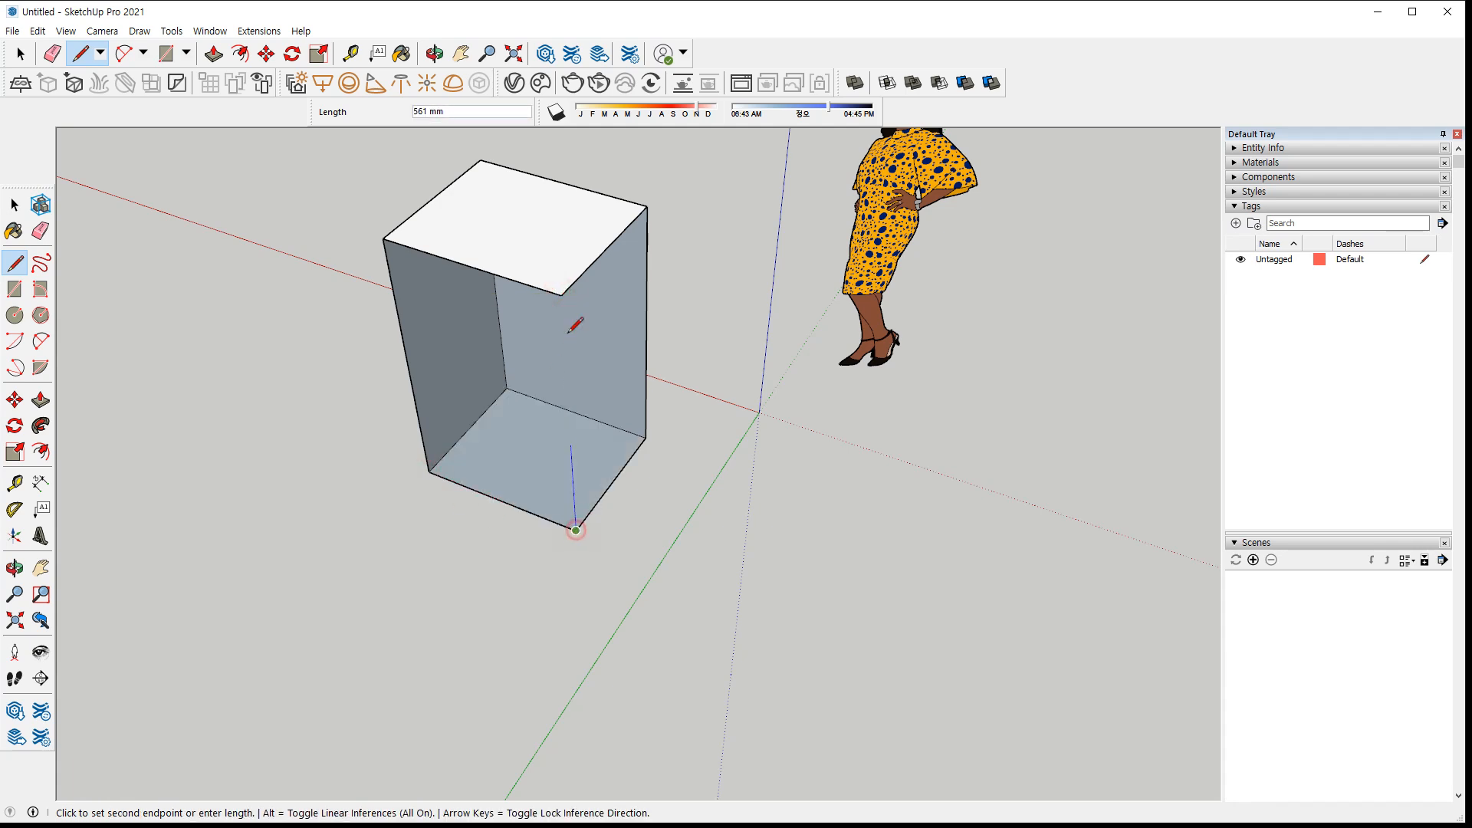
left_click(562, 297)
Select the closed box's top face alone, with its bounding edges, and with all connected geometry
middle_click_drag(562, 298, 754, 265)
key("space")
left_click(755, 265)
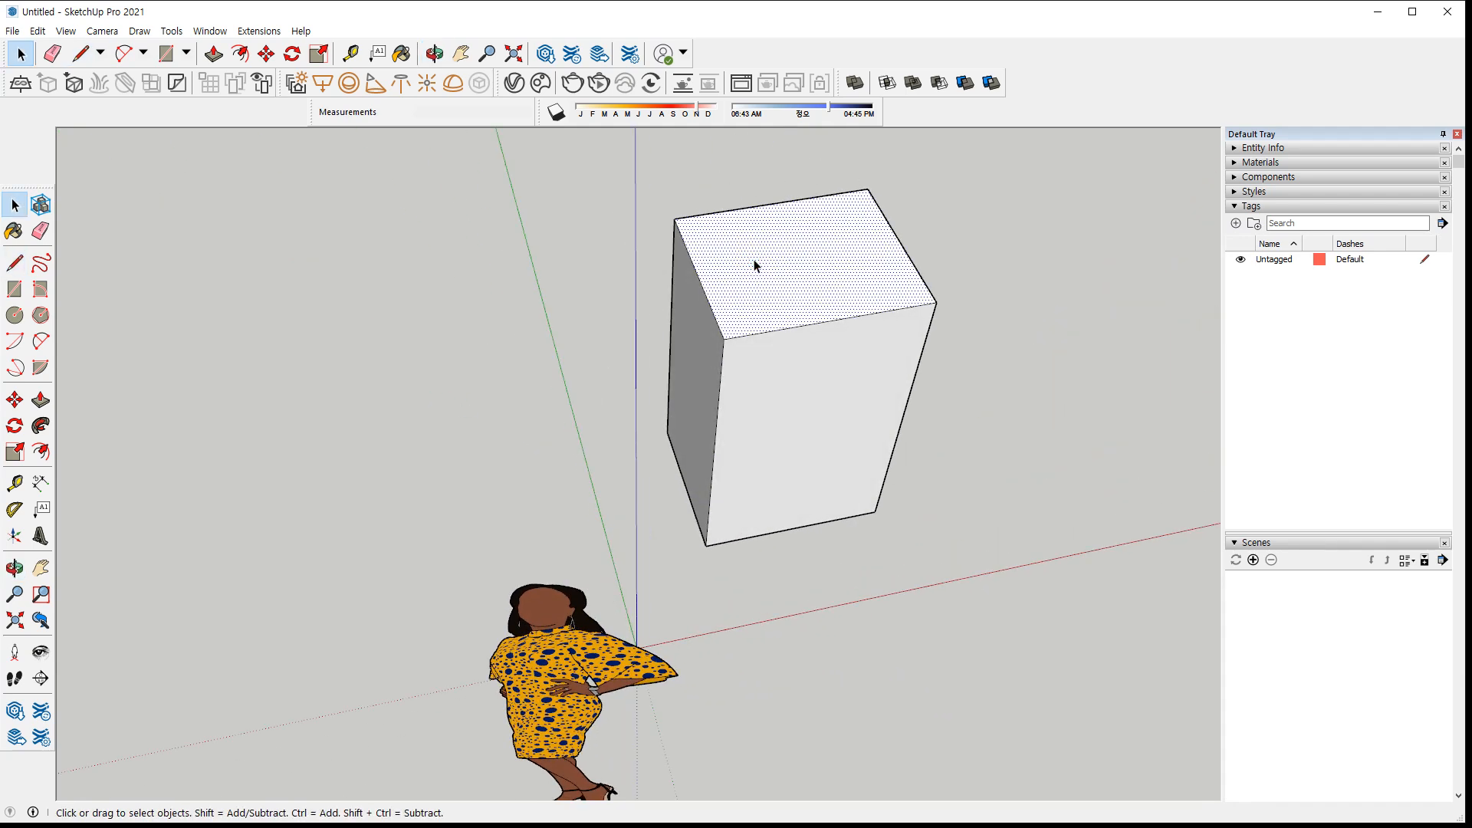
double_click(754, 266)
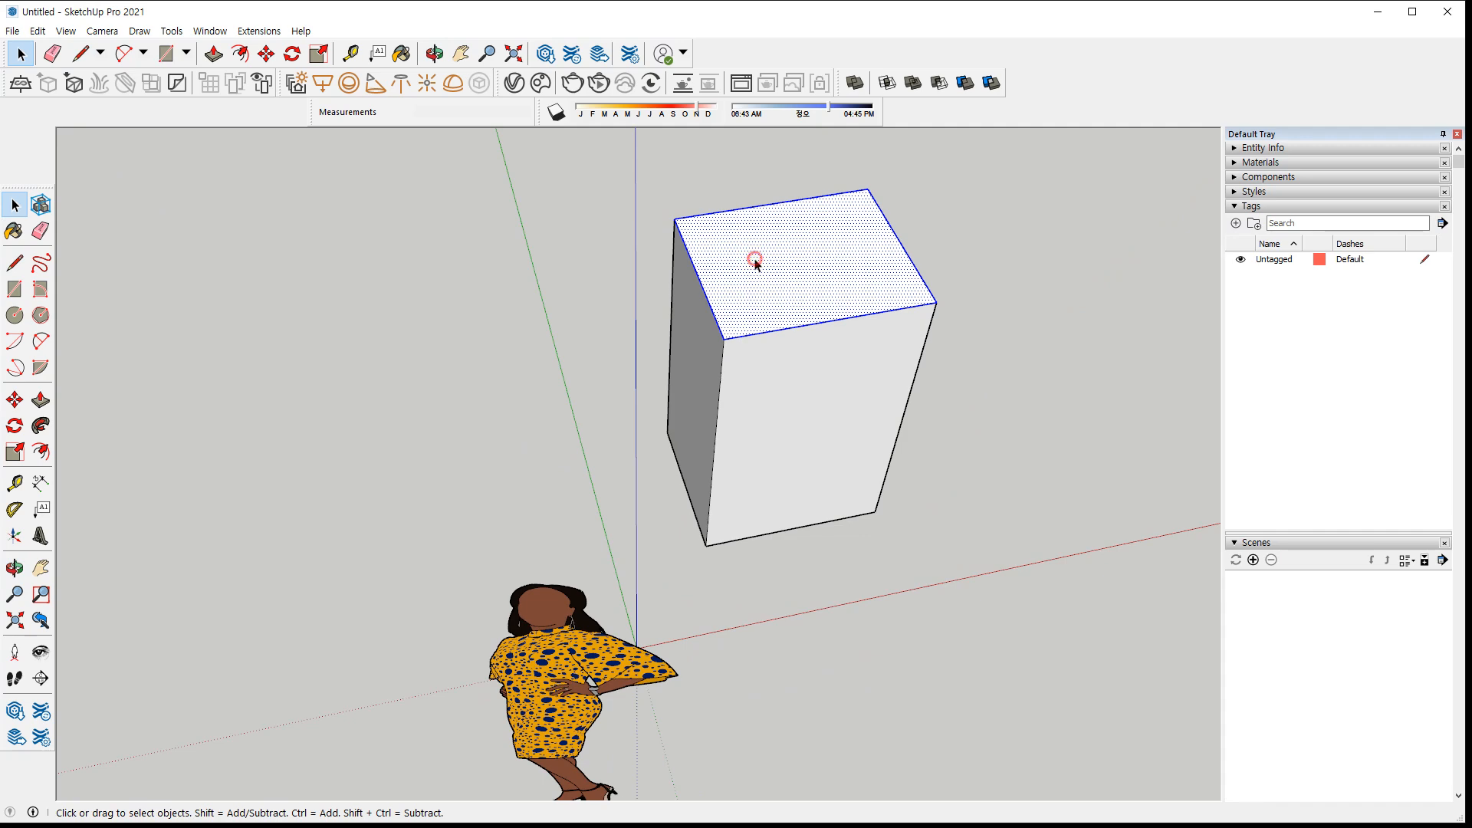
triple_click(754, 266)
middle_click_drag(765, 335, 613, 617)
key("space")
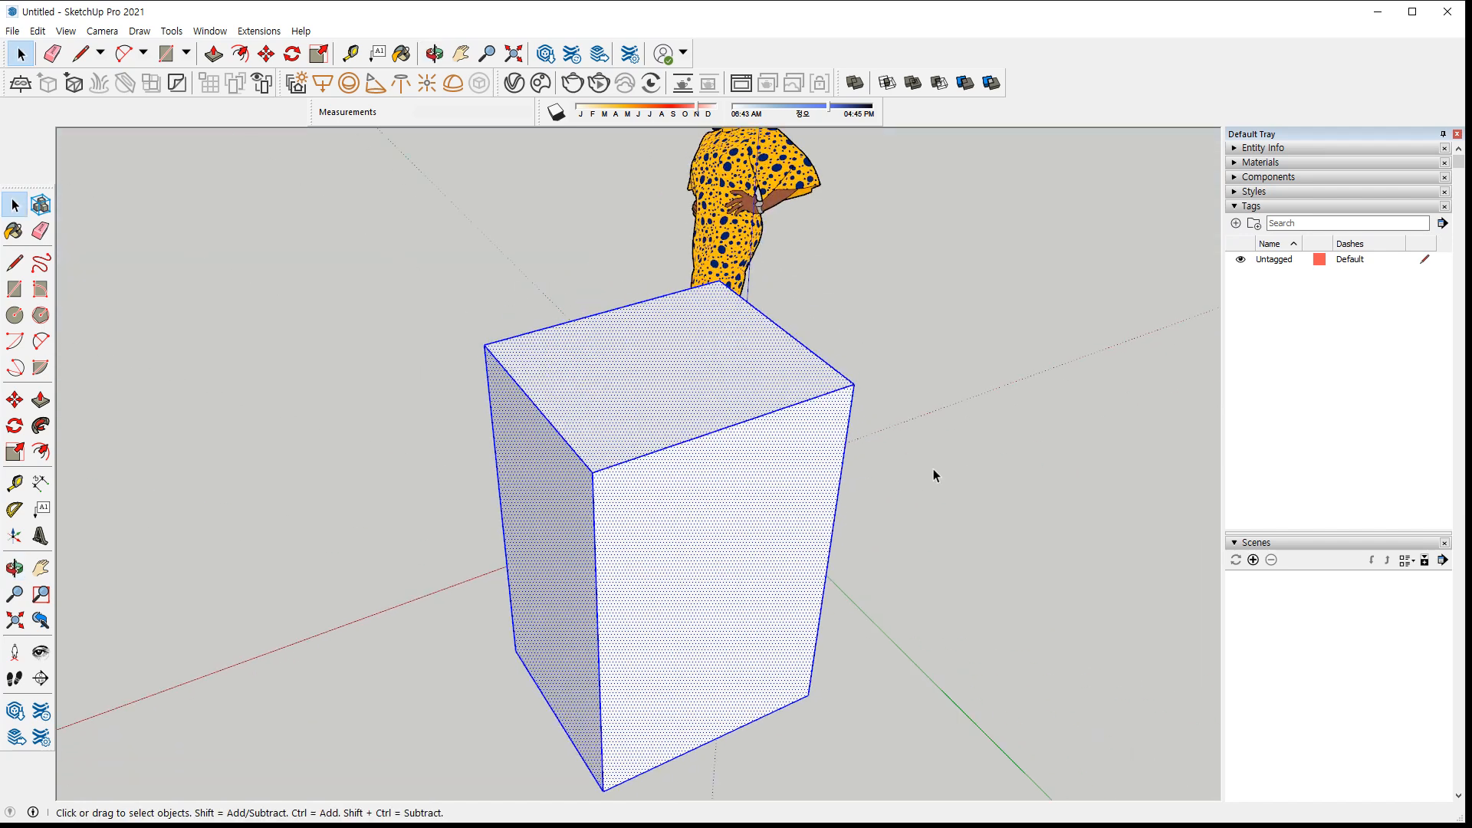
Reselect the top face with its edges and then the entire box, clear the selection and switch to the Line tool
left_click(992, 418)
left_click(666, 364)
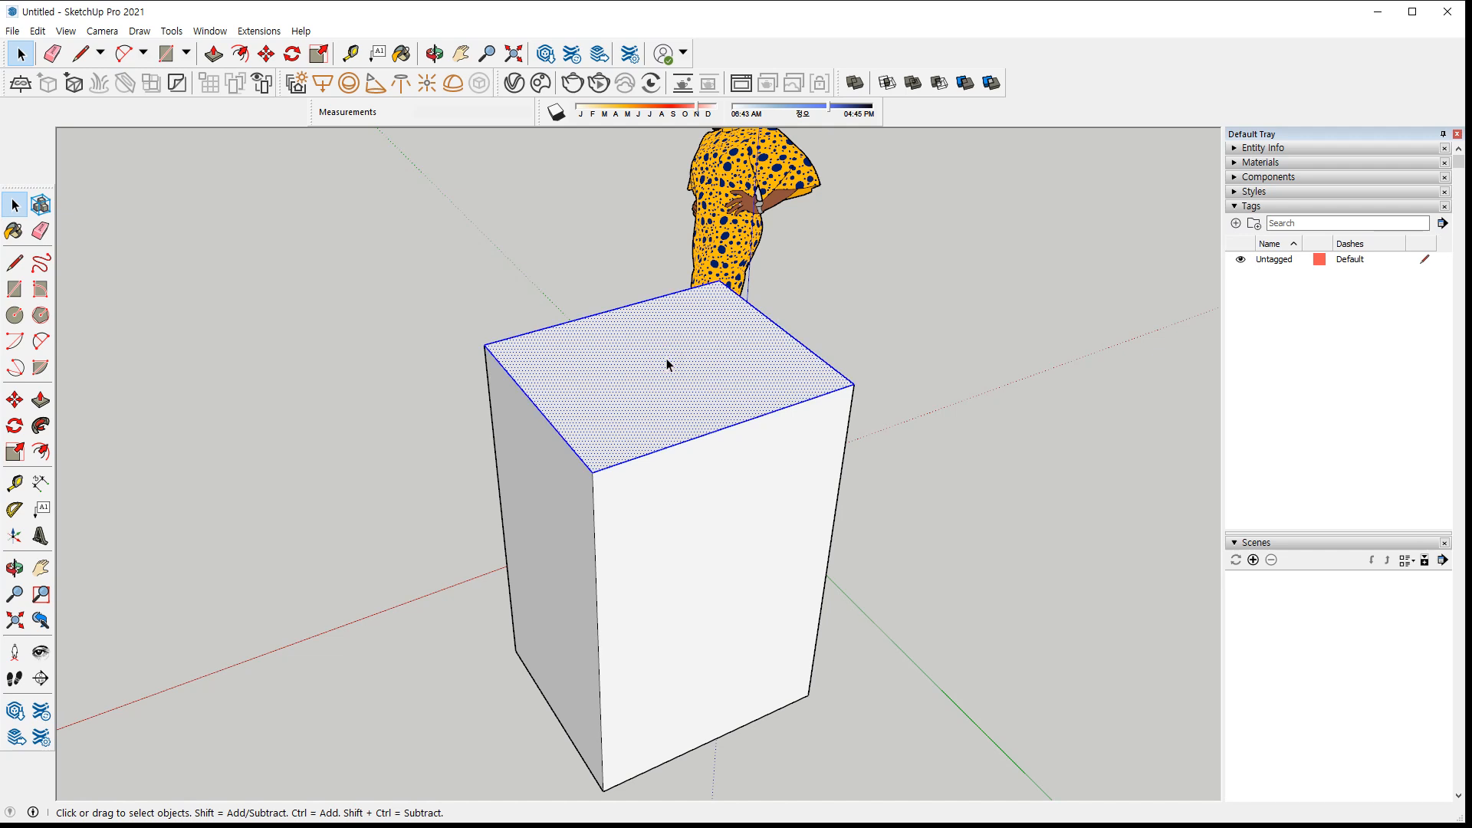
triple_click(667, 365)
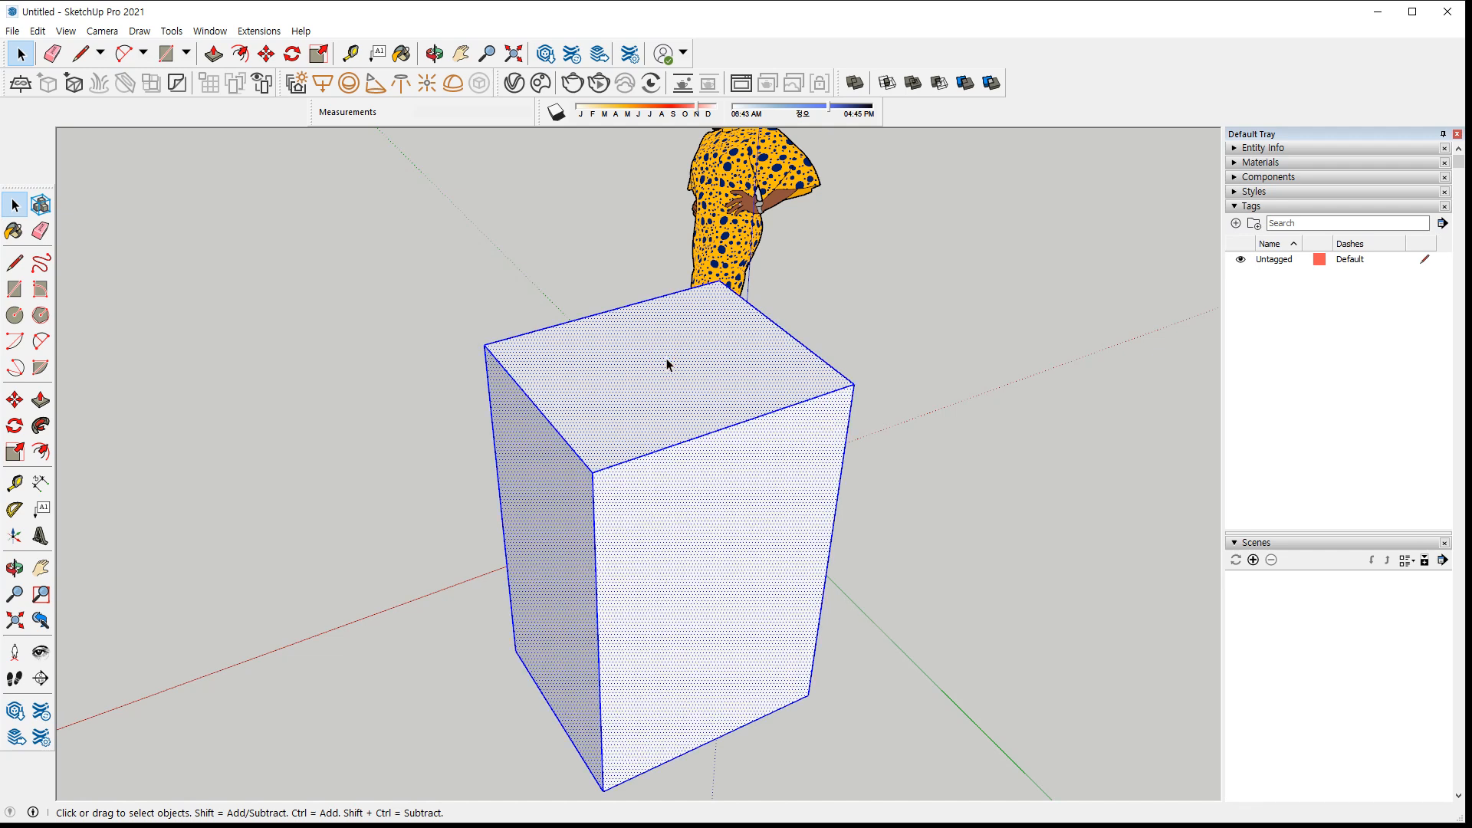
left_click(398, 297)
key("l")
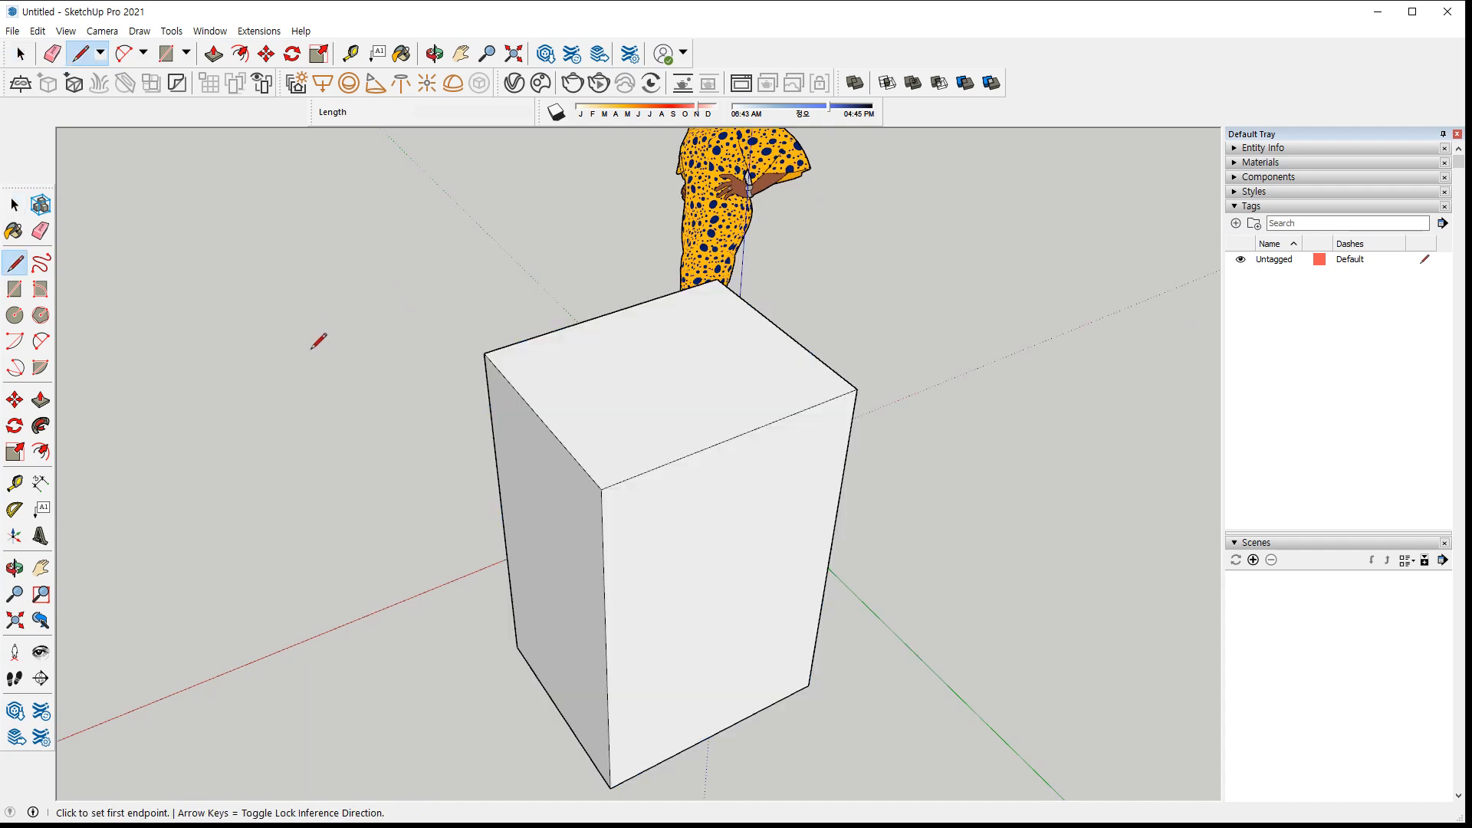
Draw two parallel lines across the box's top face, dividing it into three strips
left_click(528, 402)
left_click(765, 314)
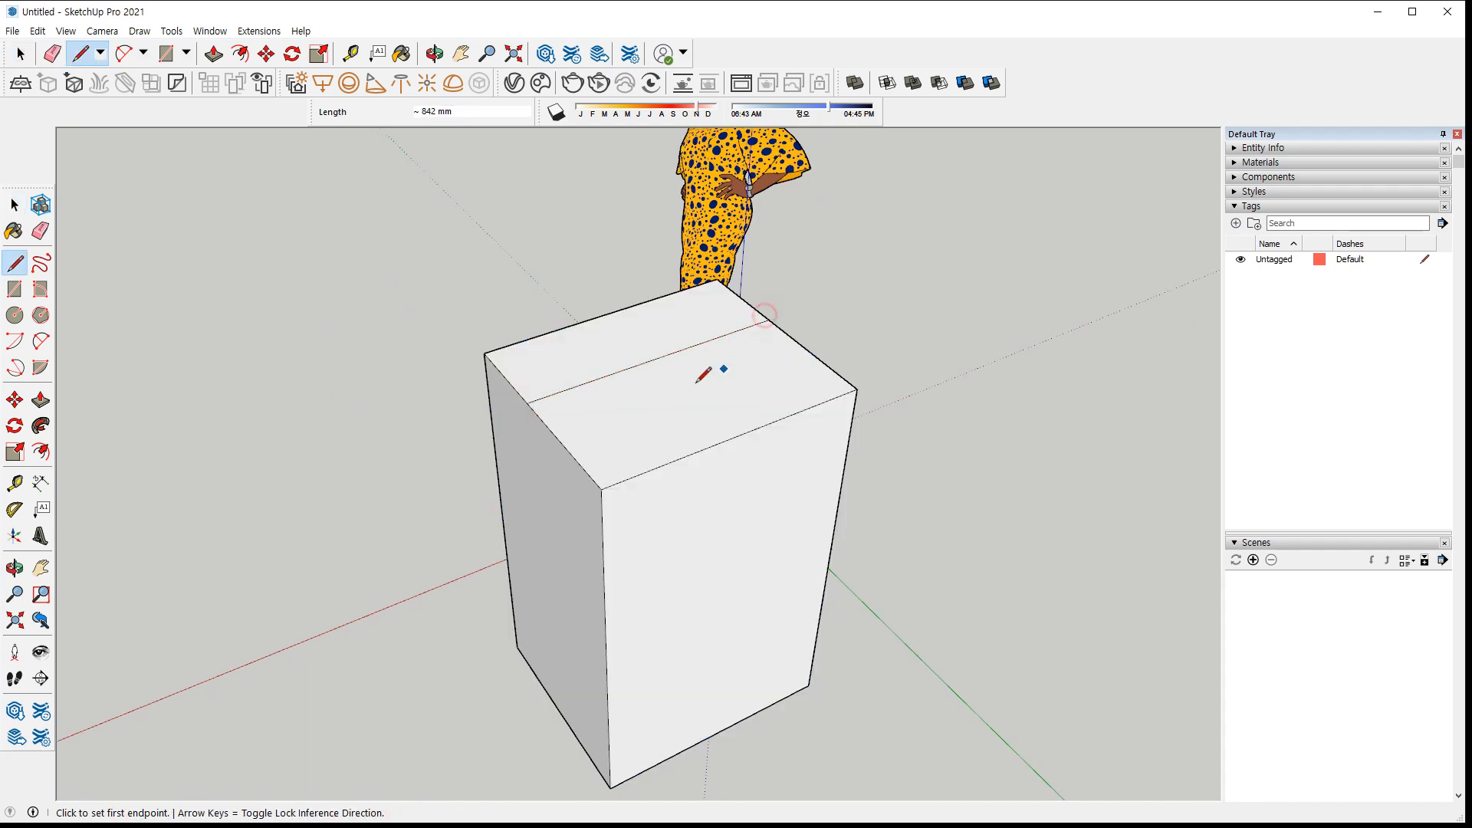
left_click(562, 444)
left_click(811, 352)
Draw four parallel lines across the box's front face between its vertical edges, and leave the Line tool
left_click(603, 533)
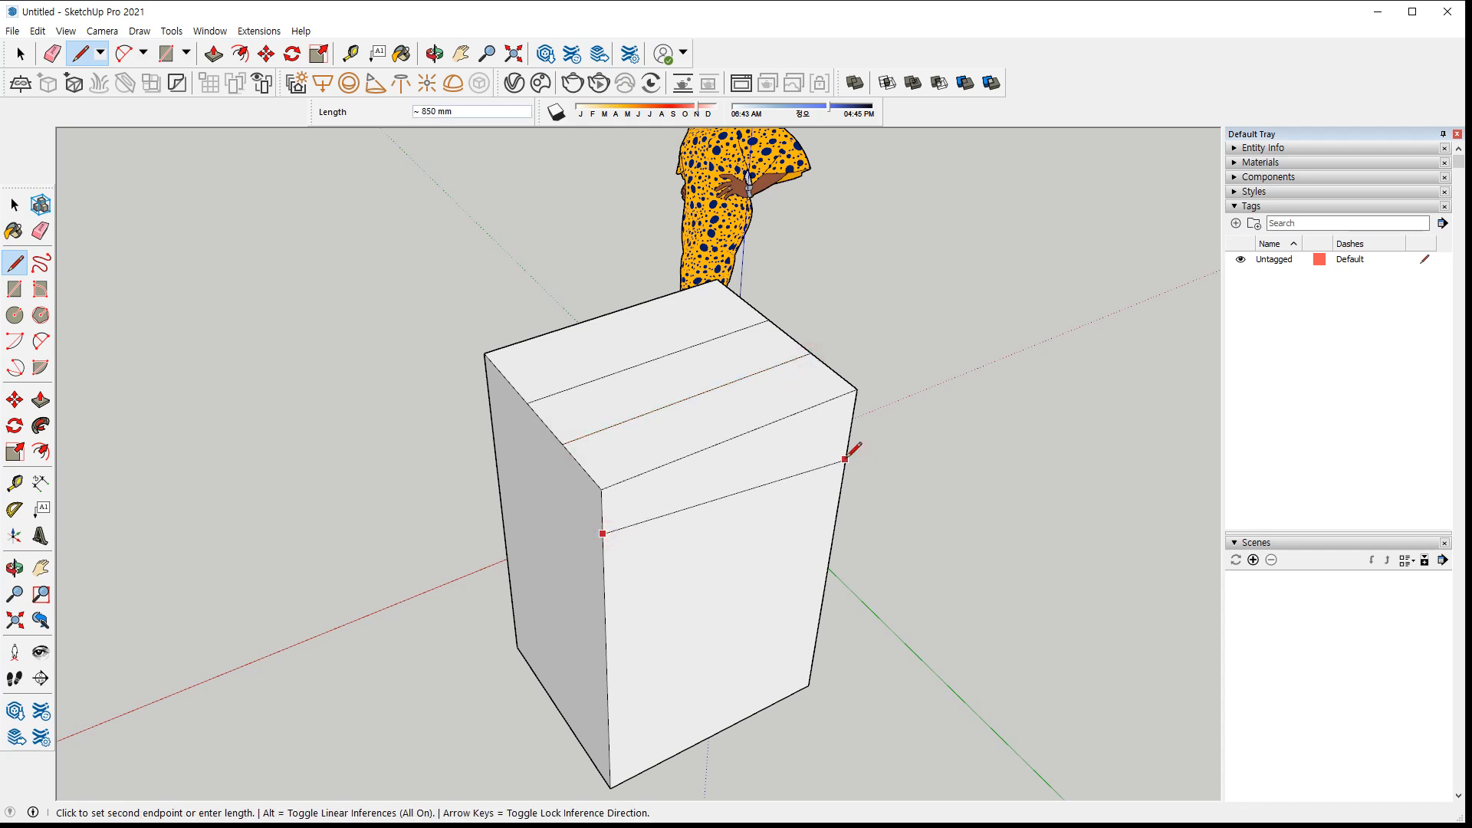
left_click(850, 434)
left_click(605, 588)
left_click(843, 485)
left_click(606, 636)
left_click(834, 533)
left_click(608, 694)
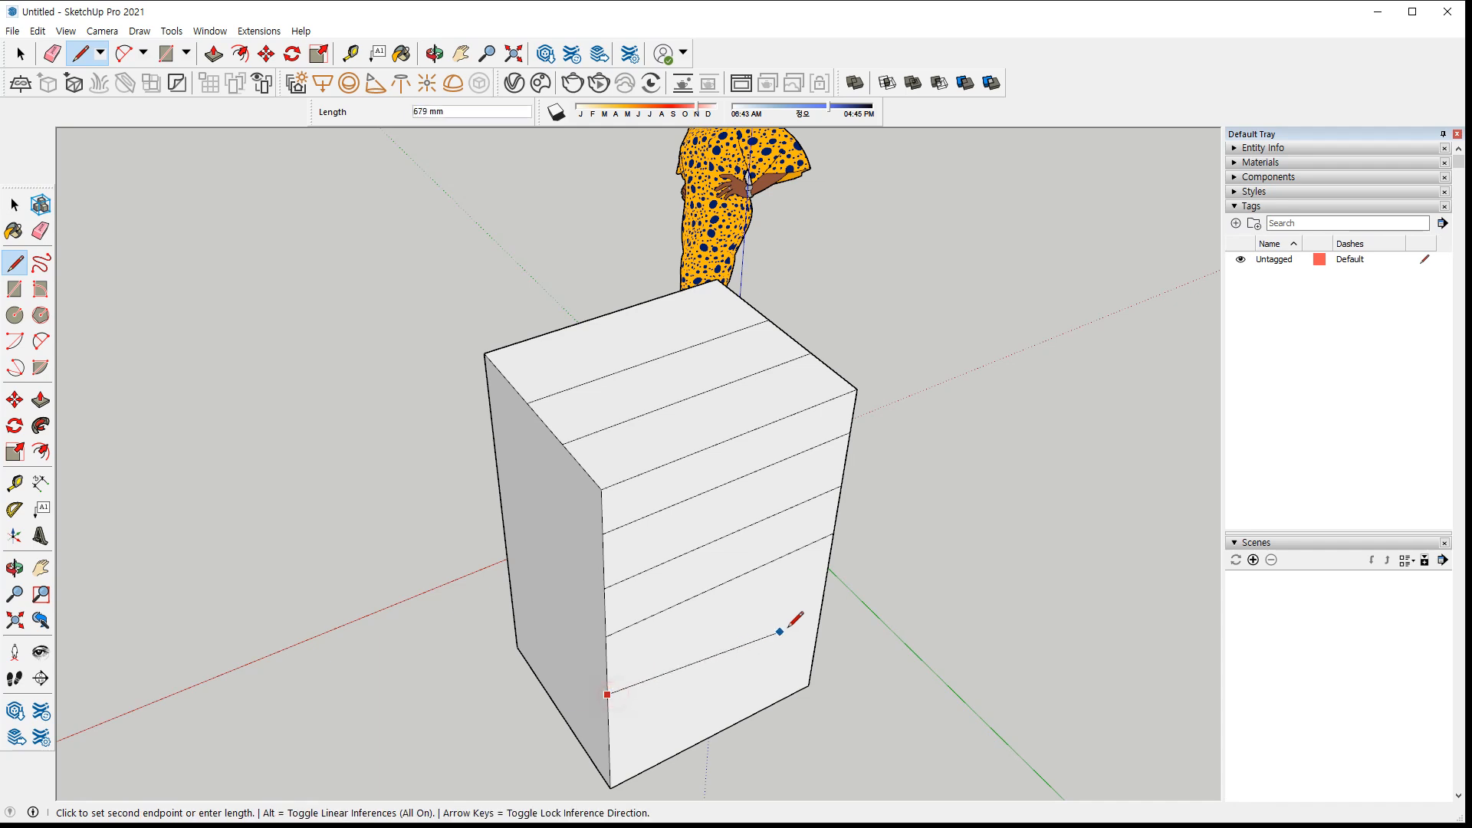
left_click(825, 590)
key("space")
Erase the dividing lines across the top and front faces in one sweep with the Eraser, and undo the erasure
middle_click_drag(896, 563, 861, 540)
key("e")
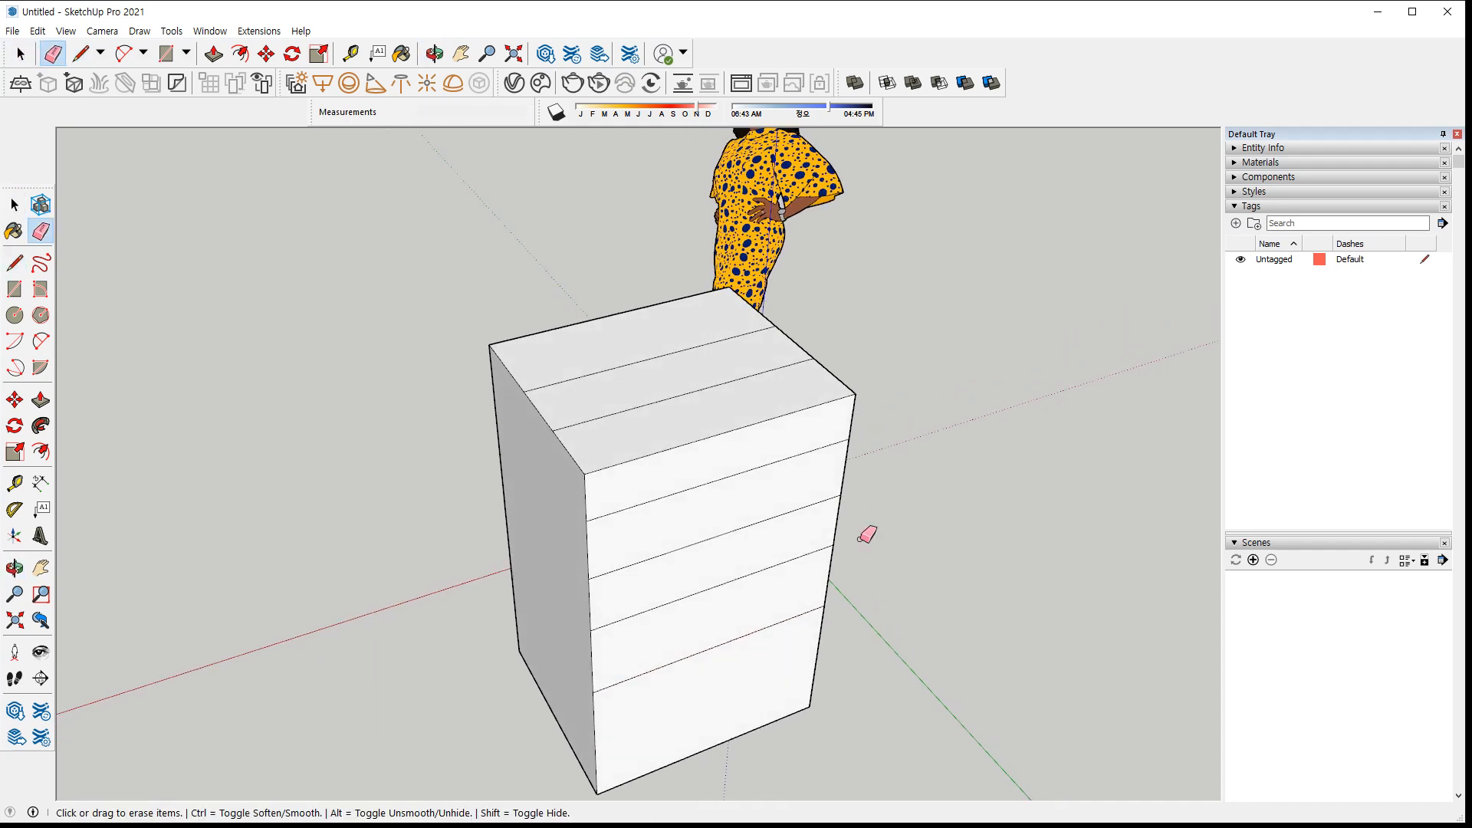
mouse_move(634, 339)
left_mouse_down()
mouse_move(693, 417)
mouse_move(700, 454)
mouse_move(658, 677)
left_mouse_up()
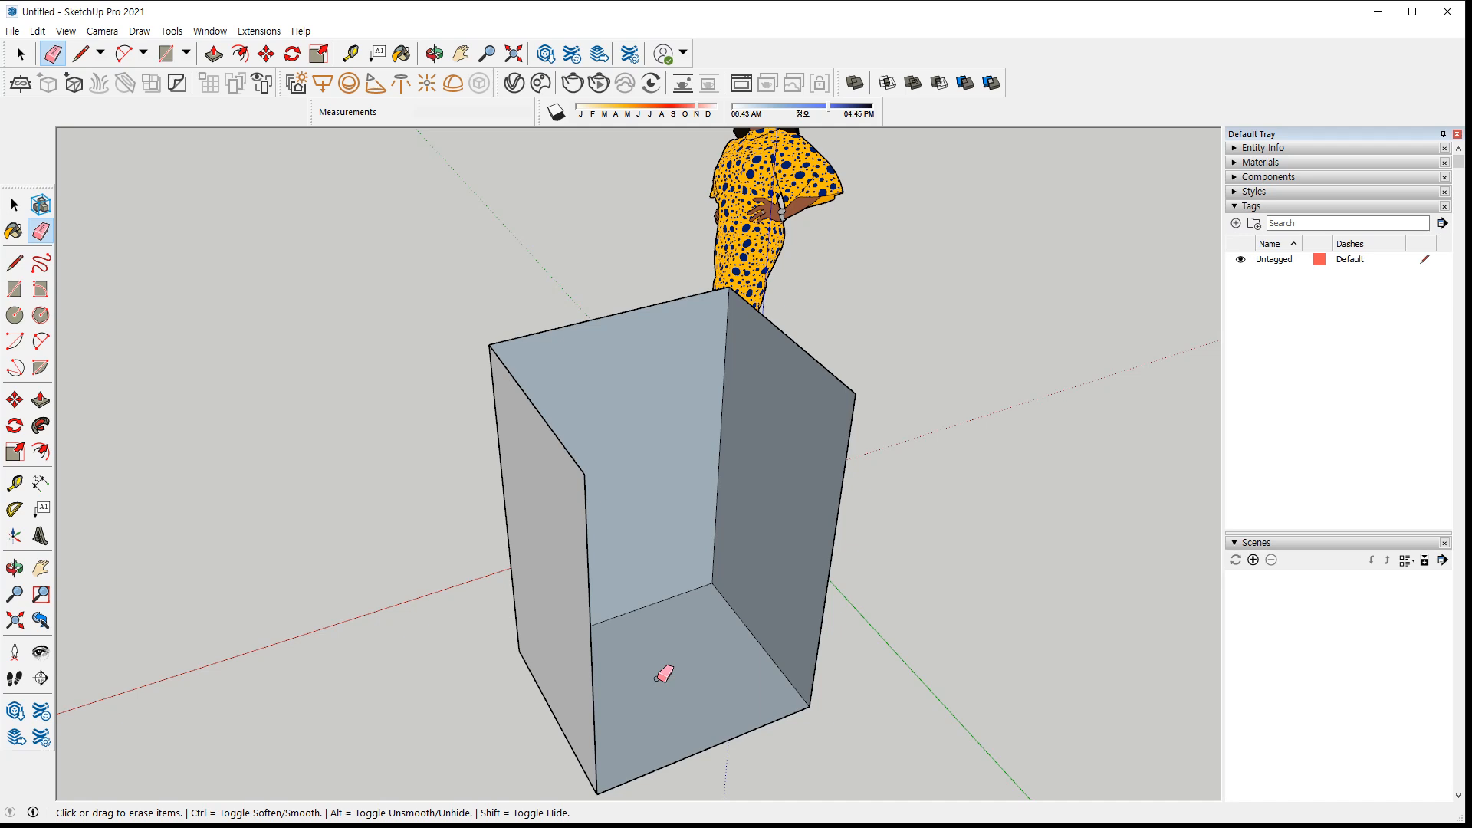
key("ctrl+z")
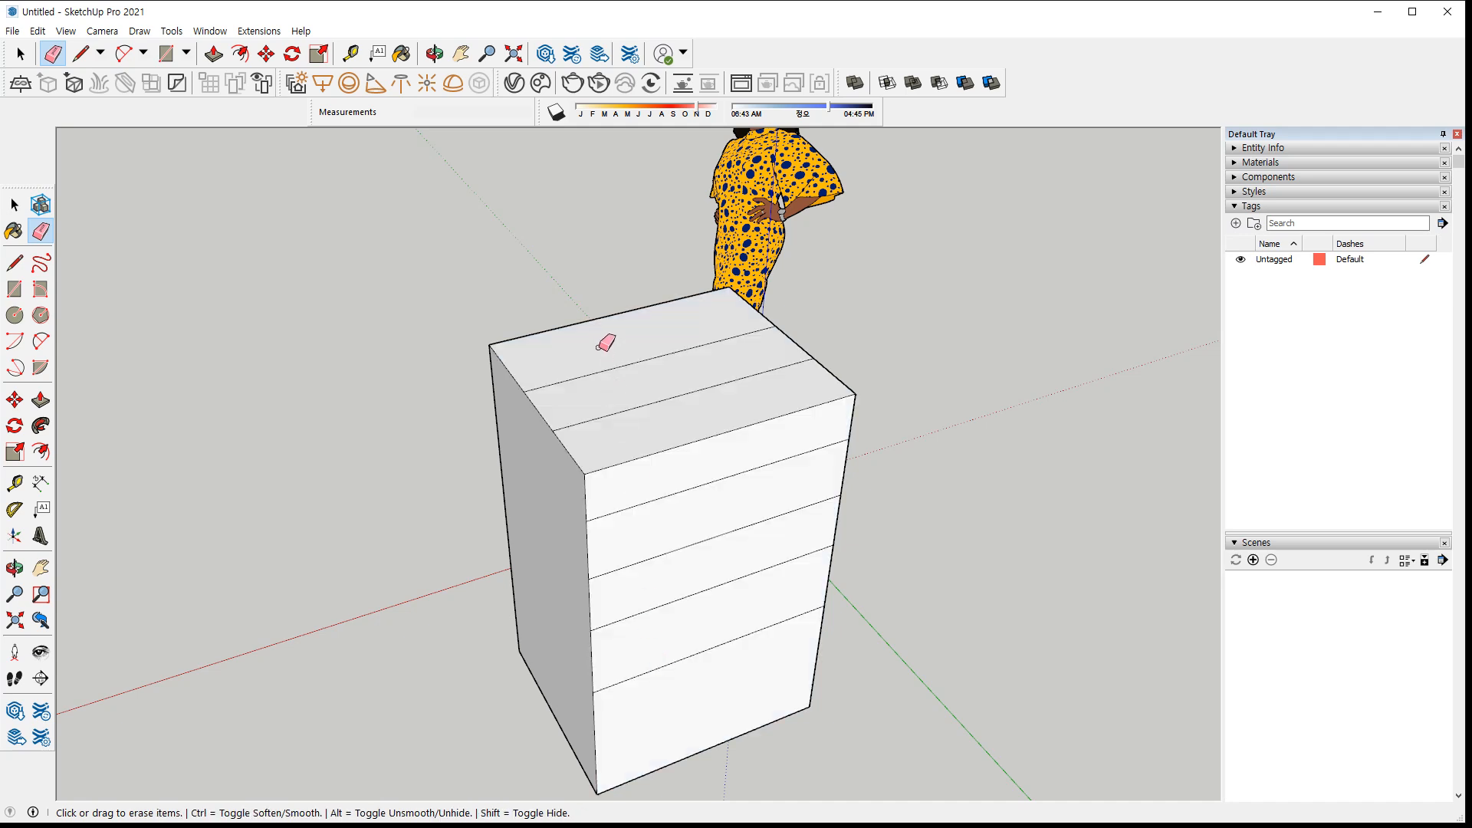
Soften the dividing lines on the box's top and front faces with the Eraser's Soften/Smooth mode, leaving the shared edge intact
key("ctrl")
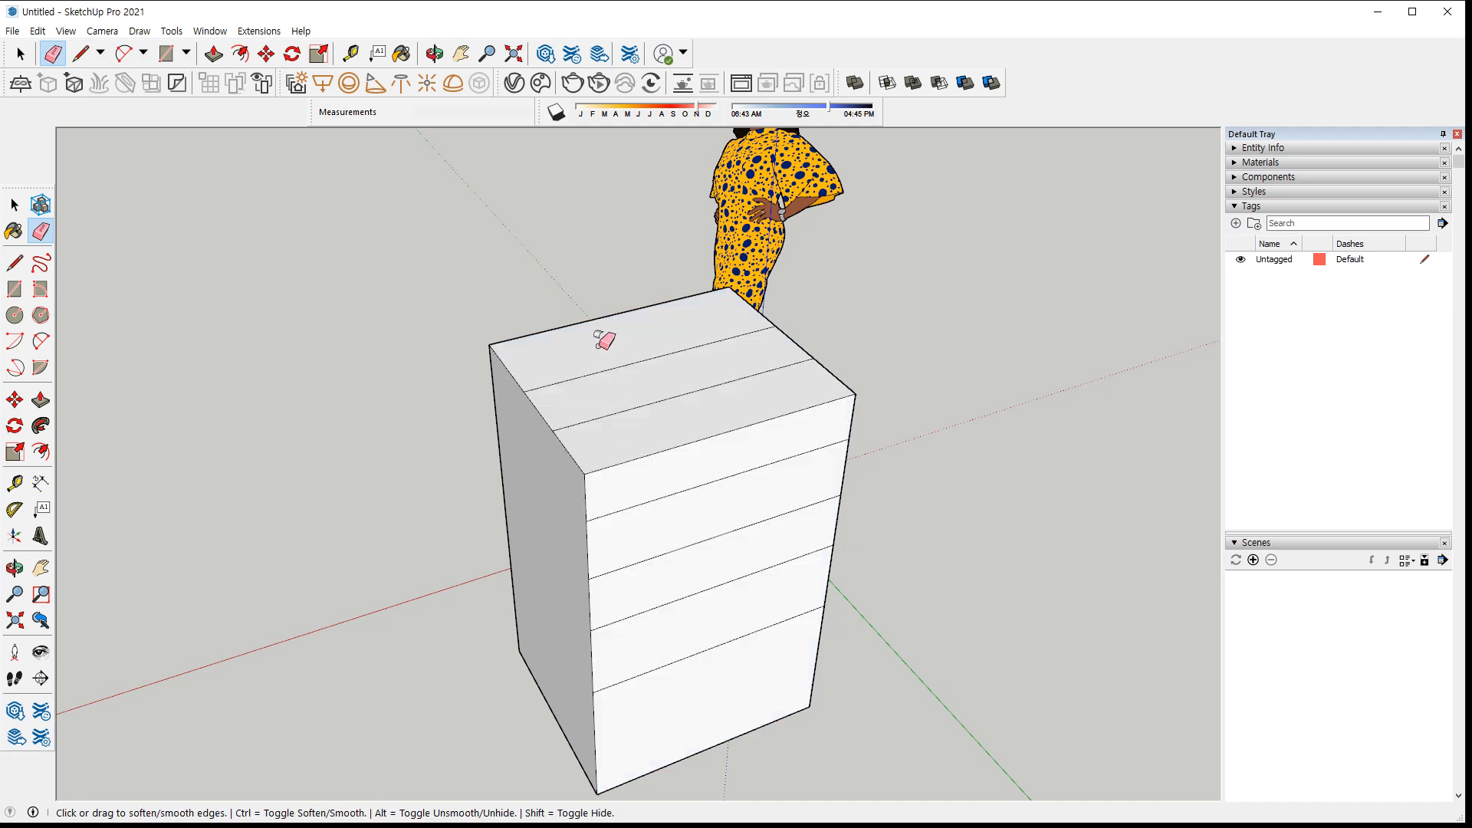
key("alt")
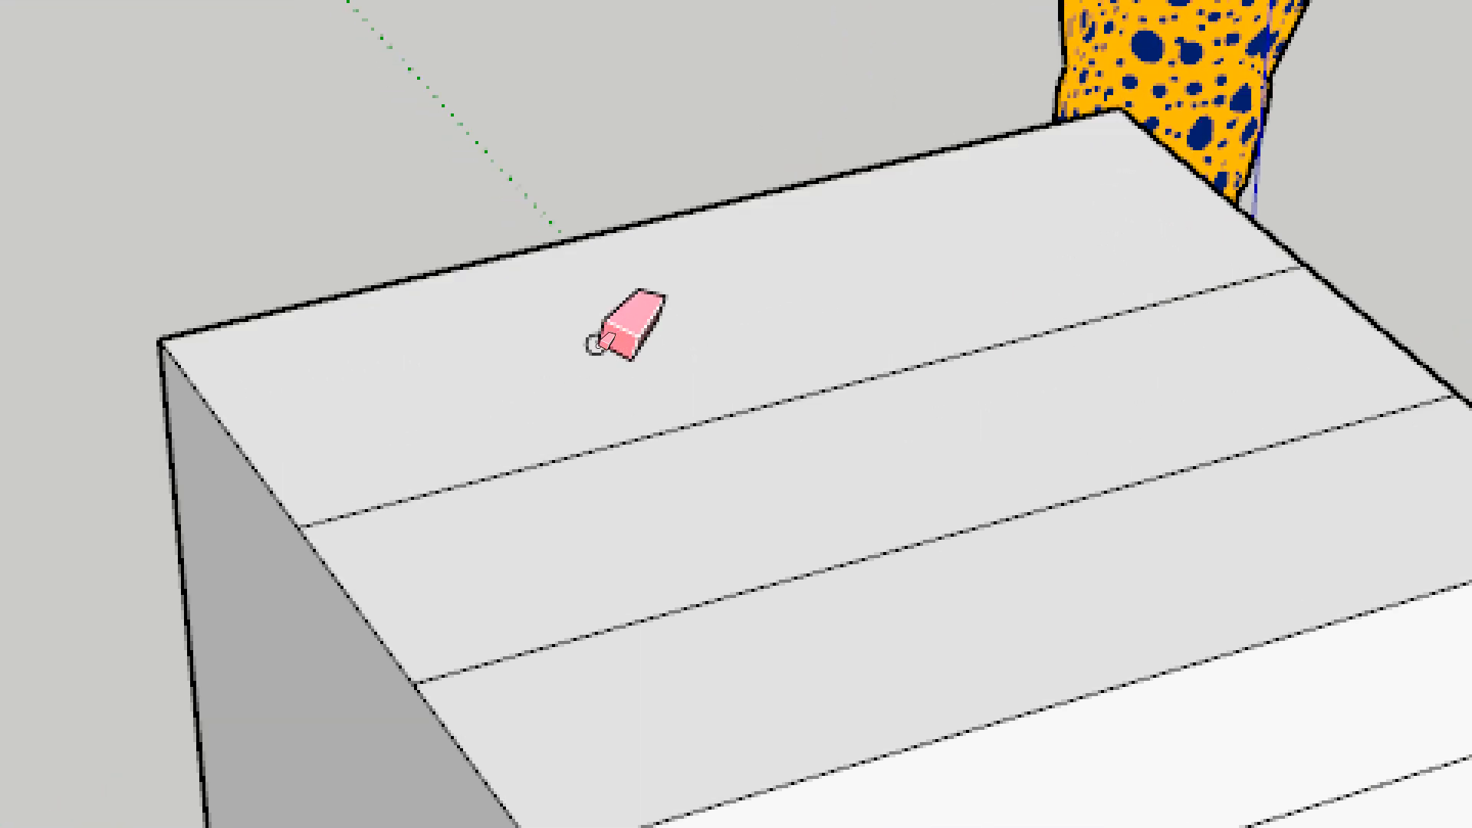
key("ctrl")
left_click_drag(629, 360, 727, 420, "ctrl")
left_click_drag(776, 538, 797, 583, "ctrl")
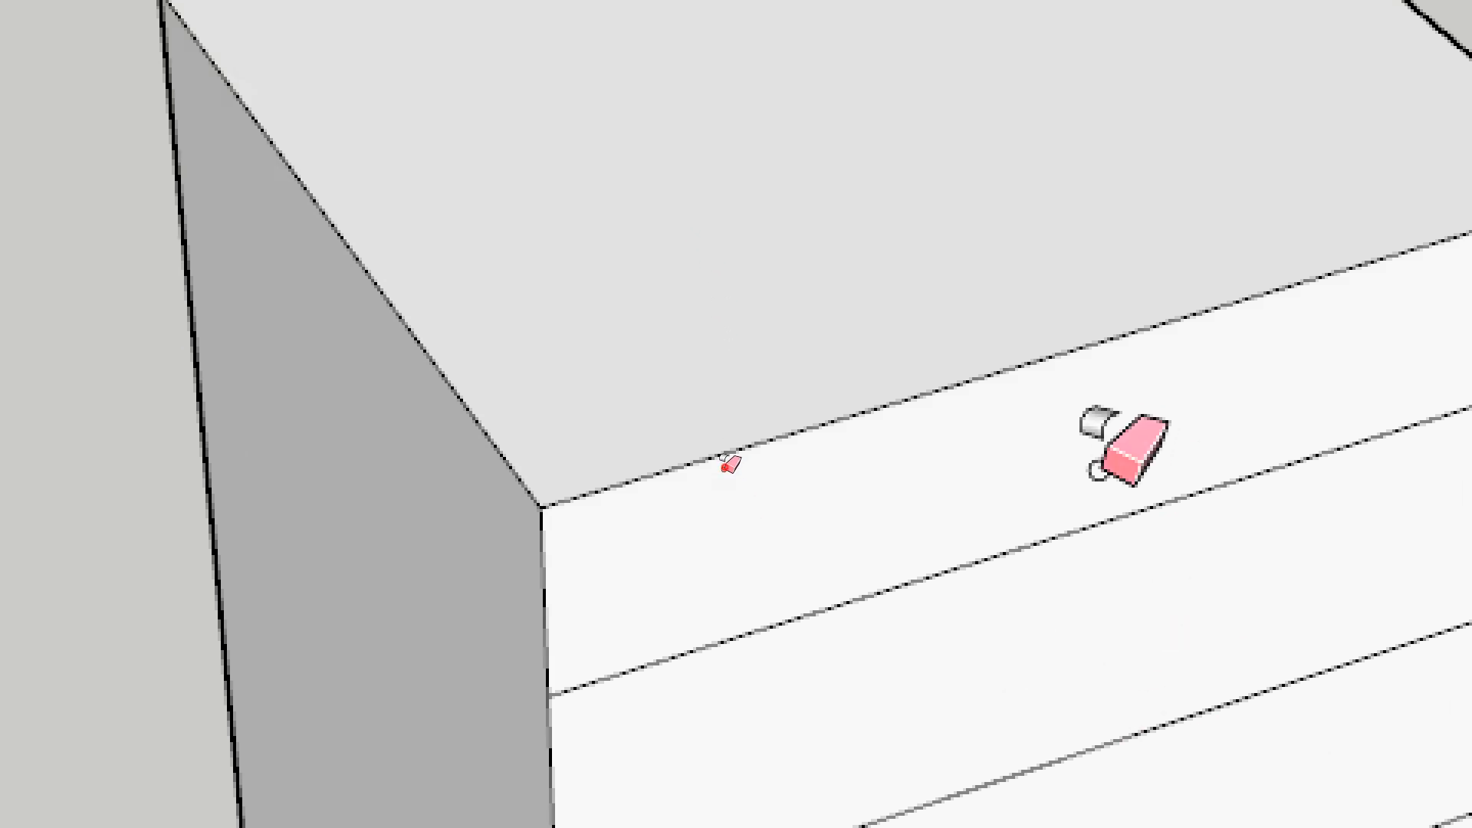
left_click_drag(1097, 472, 1095, 583, "ctrl")
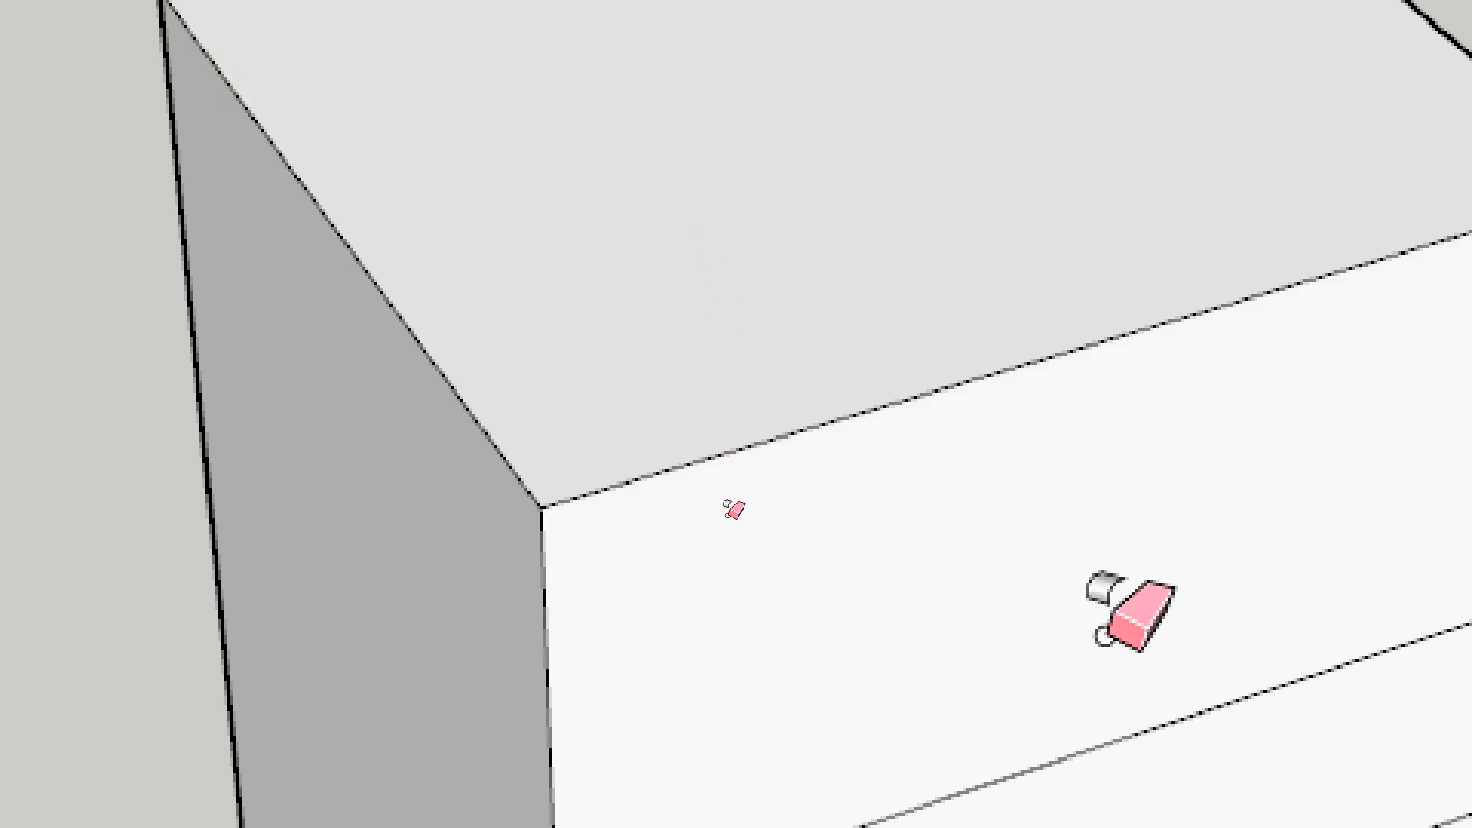
mouse_move(757, 208)
left_mouse_down("ctrl")
mouse_move(763, 675)
mouse_move(748, 681)
left_mouse_up("ctrl")
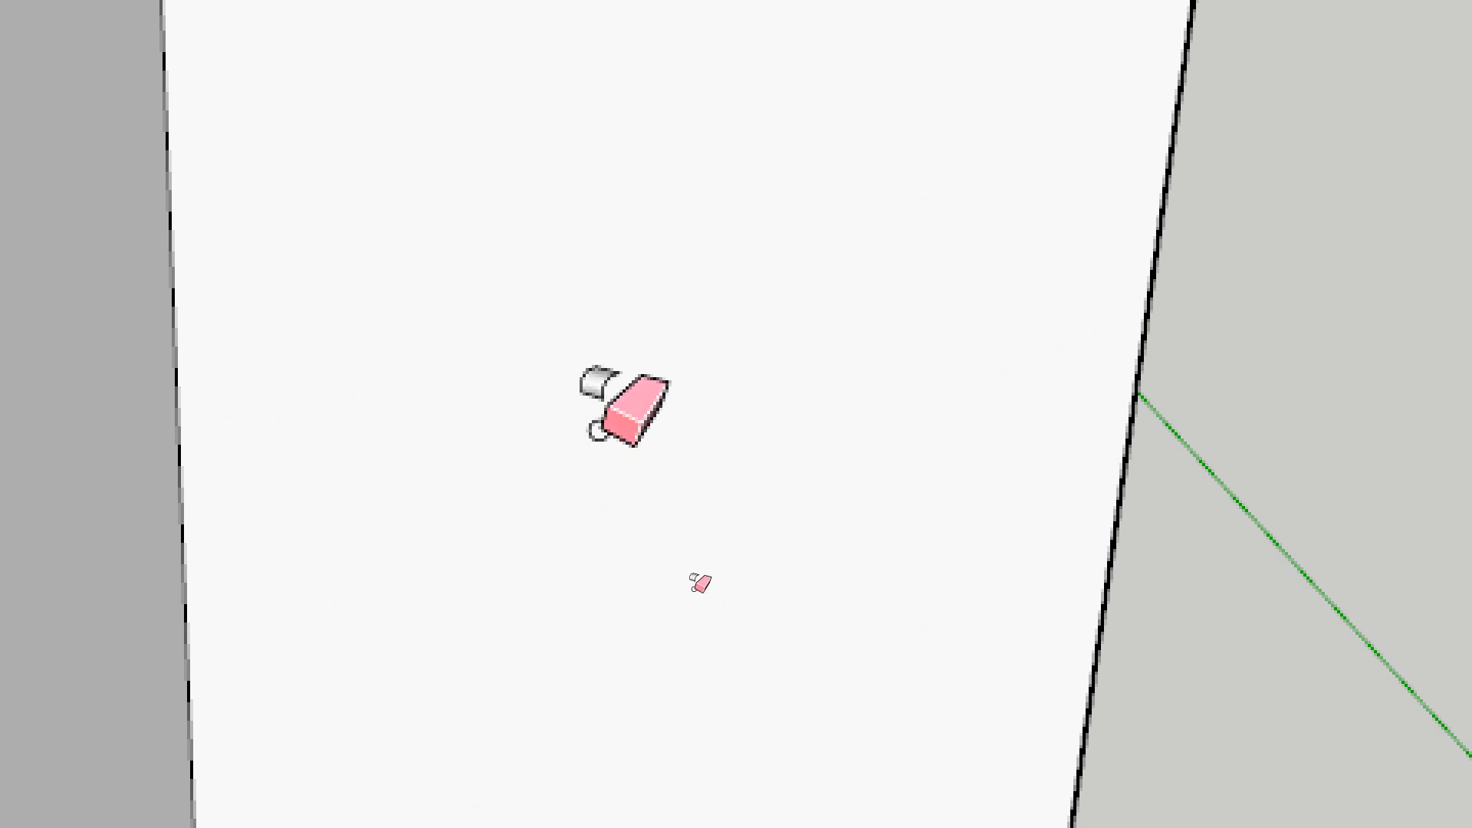
Restore the softened dividing lines on the front and top faces with the Eraser's Unsmooth/Unhide mode, and clear the selection
key("alt")
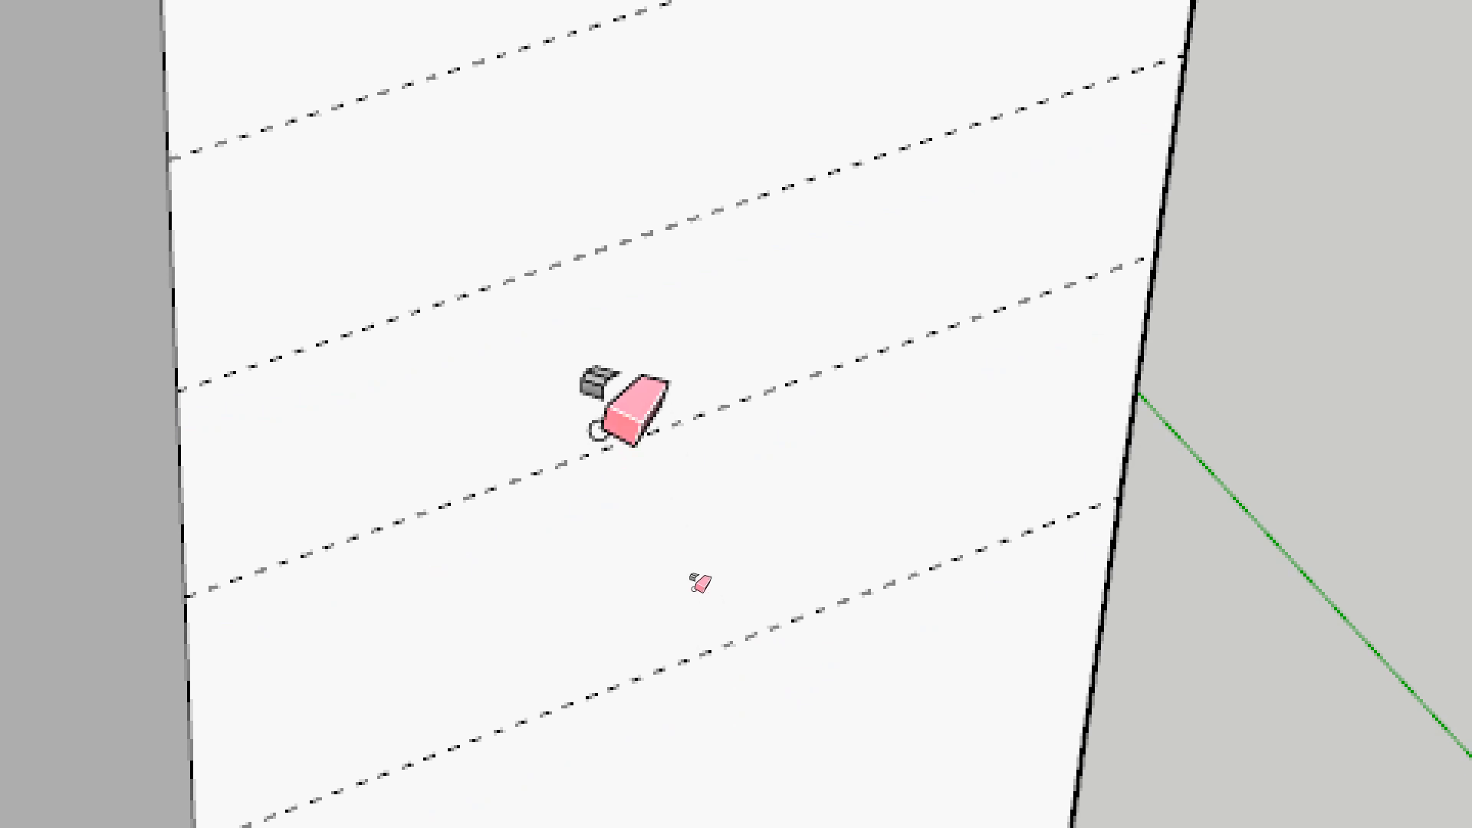
scroll(608, 559, "down", 5)
key("alt")
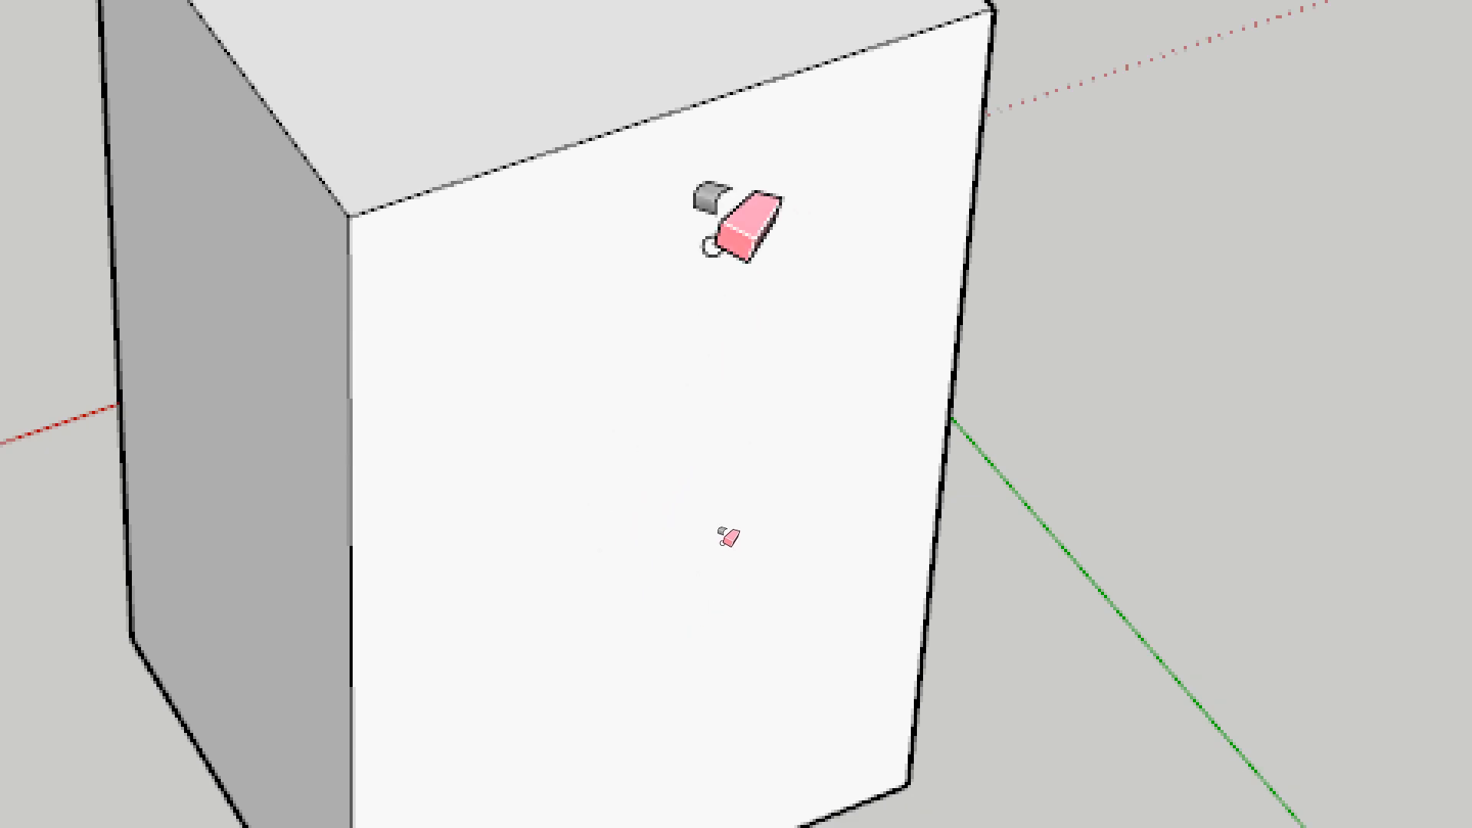
key("alt")
middle_click_drag(712, 247, 712, 305, "shift")
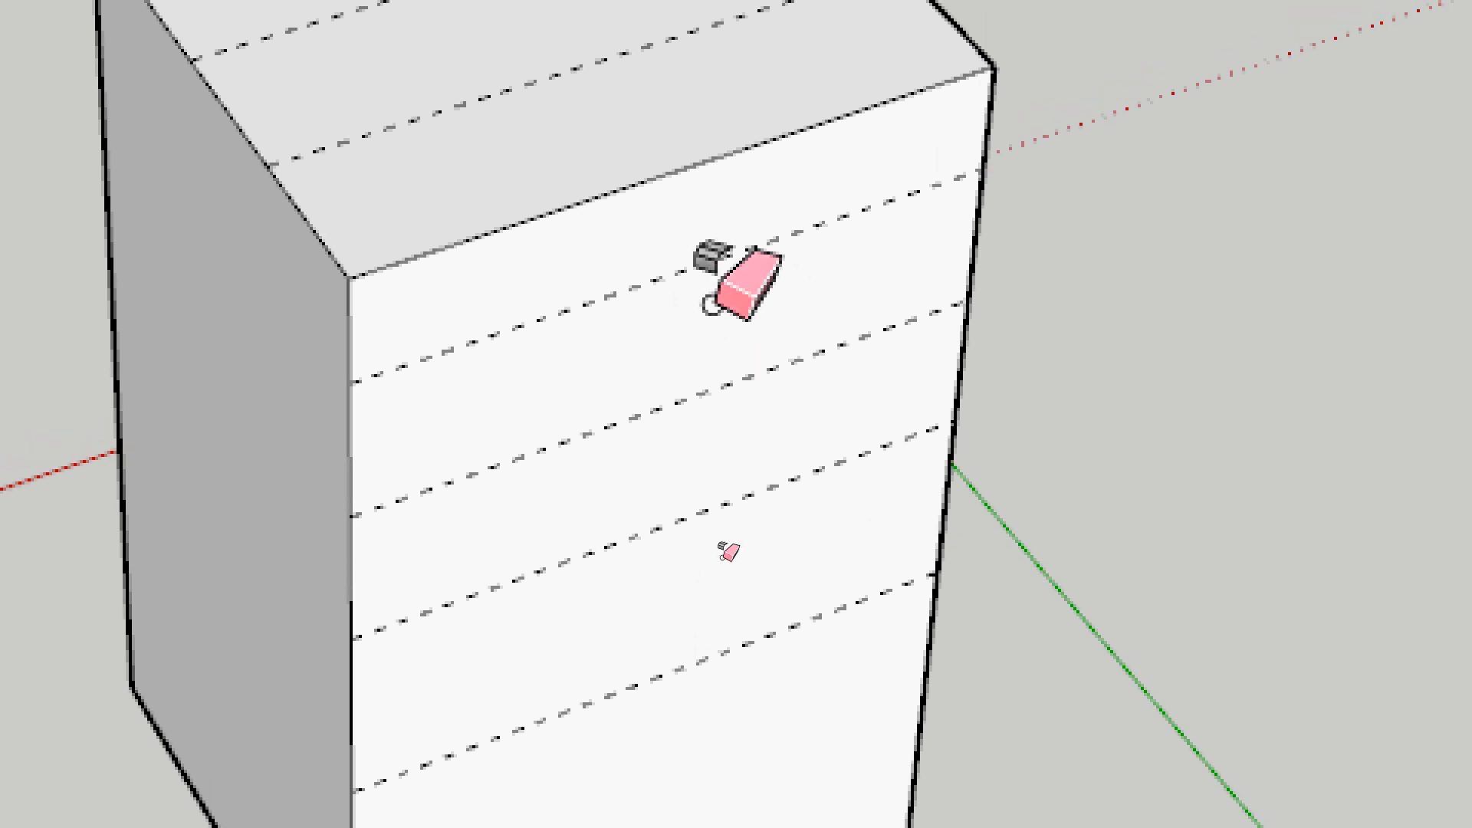
mouse_move(693, 690)
left_mouse_down()
mouse_move(713, 608)
mouse_move(717, 230)
left_mouse_up()
middle_click_drag(472, 121, 667, 384, "shift")
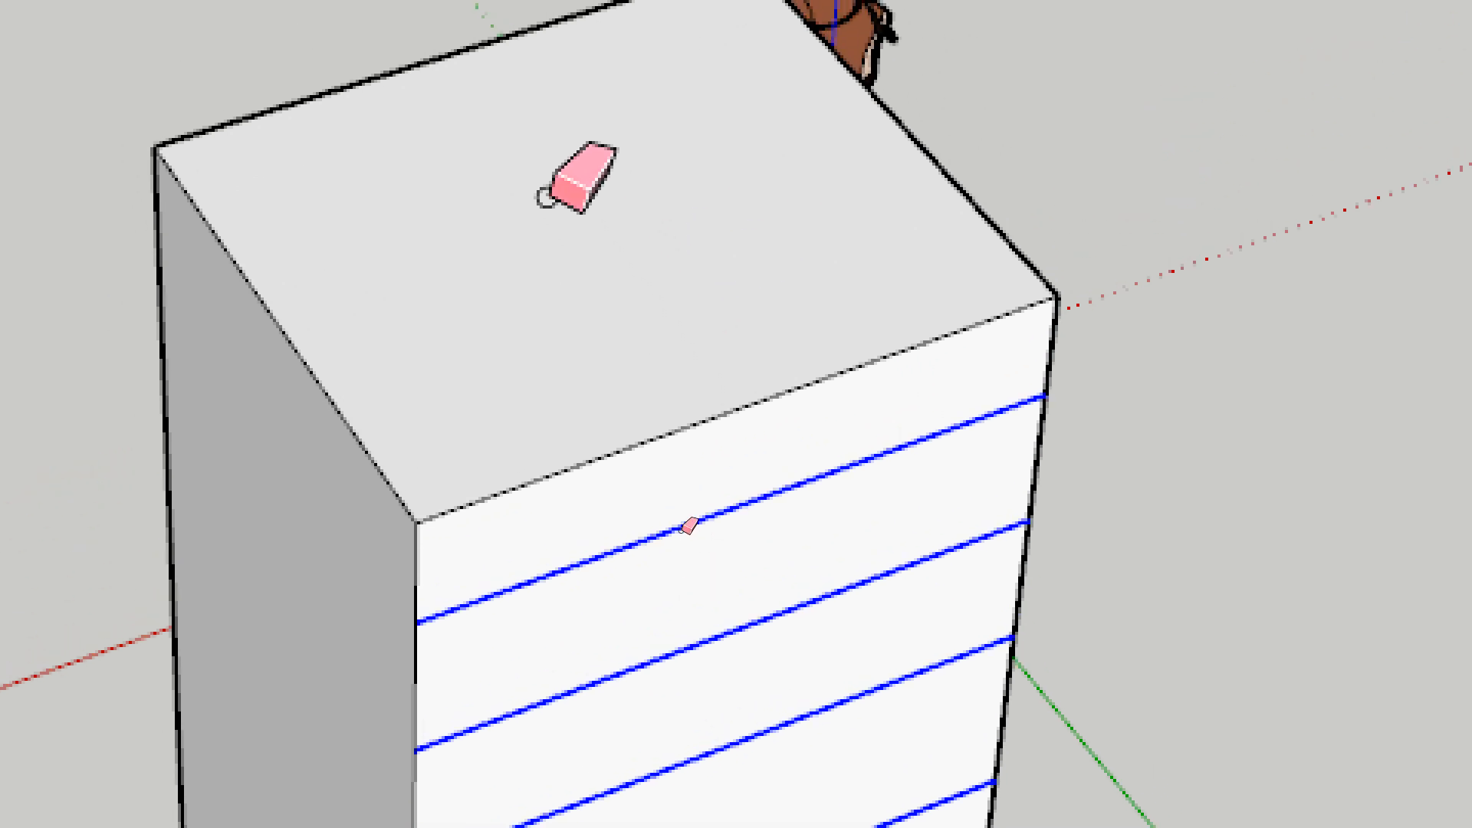
left_click_drag(604, 365, 523, 183, "alt+shift")
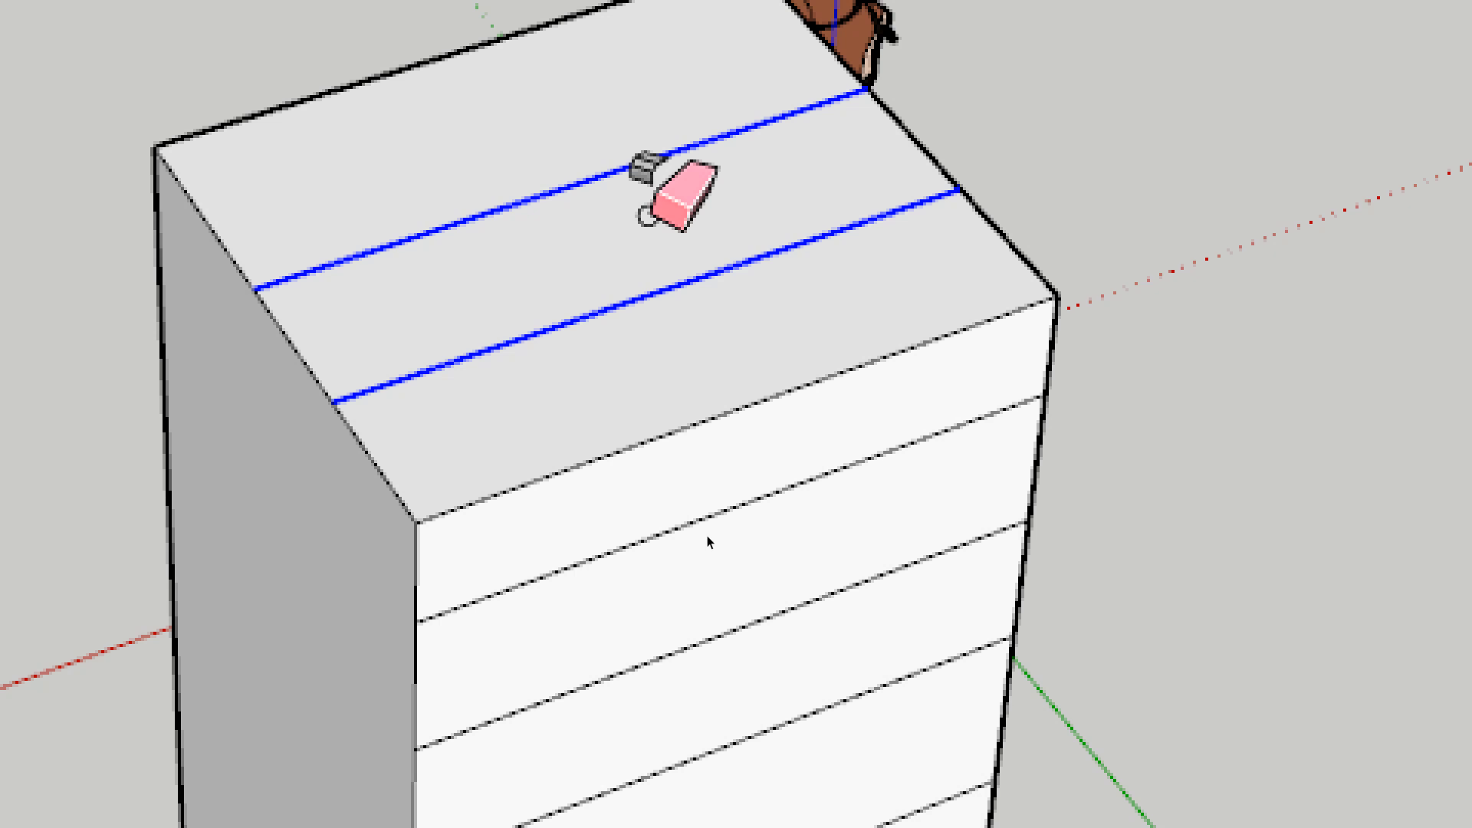
key("space")
left_click(651, 217)
left_click(1045, 170)
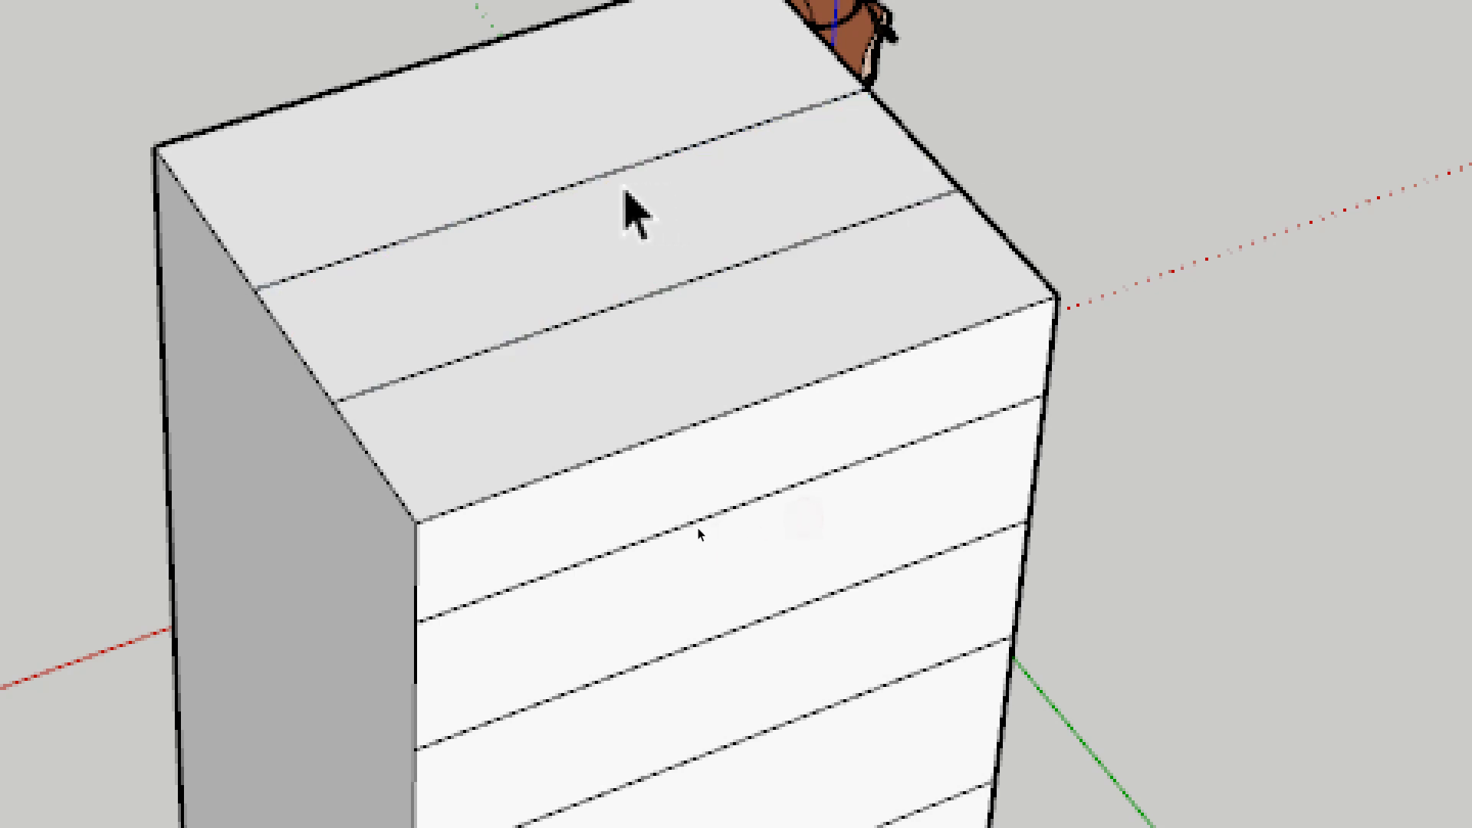
Soften the two top-face lines, the edge between top and front faces, and the upper three front-face lines with the Eraser
key("e")
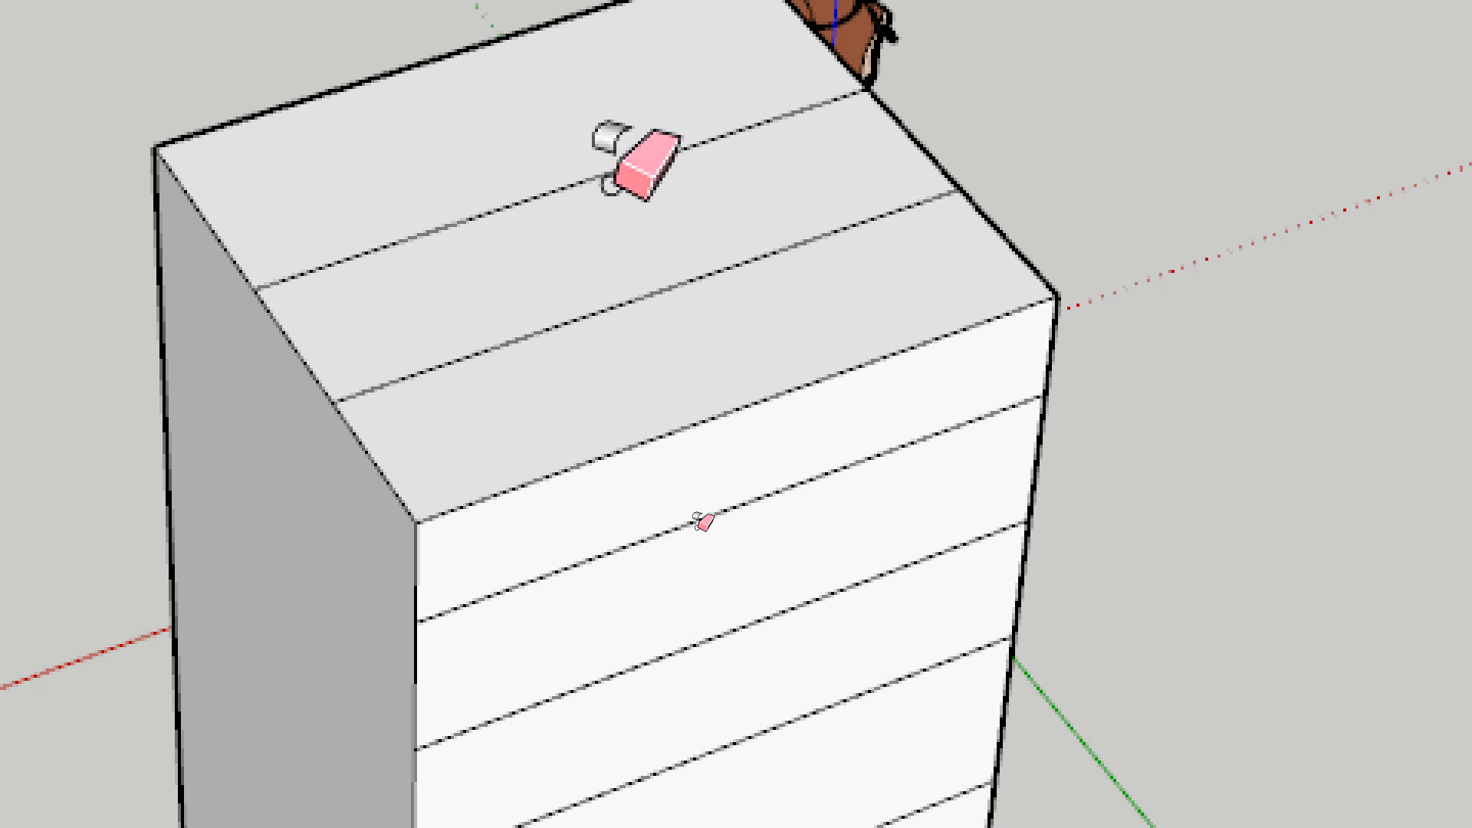
mouse_move(599, 150)
left_mouse_down()
mouse_move(625, 253)
mouse_move(406, 387)
left_mouse_up()
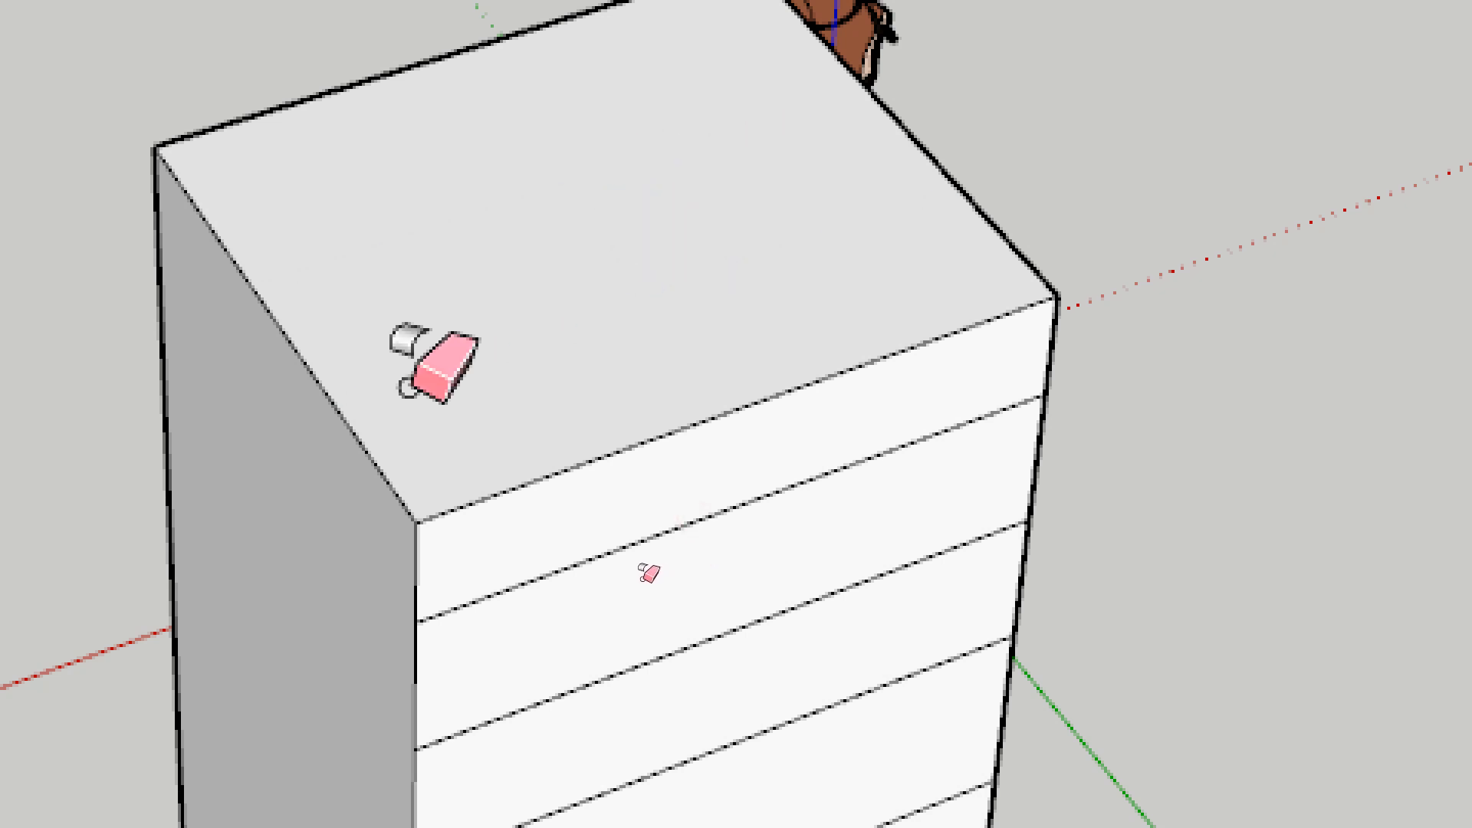
left_click_drag(774, 322, 799, 457, "ctrl")
mouse_move(794, 395)
left_mouse_down("ctrl")
mouse_move(828, 716)
mouse_move(641, 796)
left_mouse_up("ctrl")
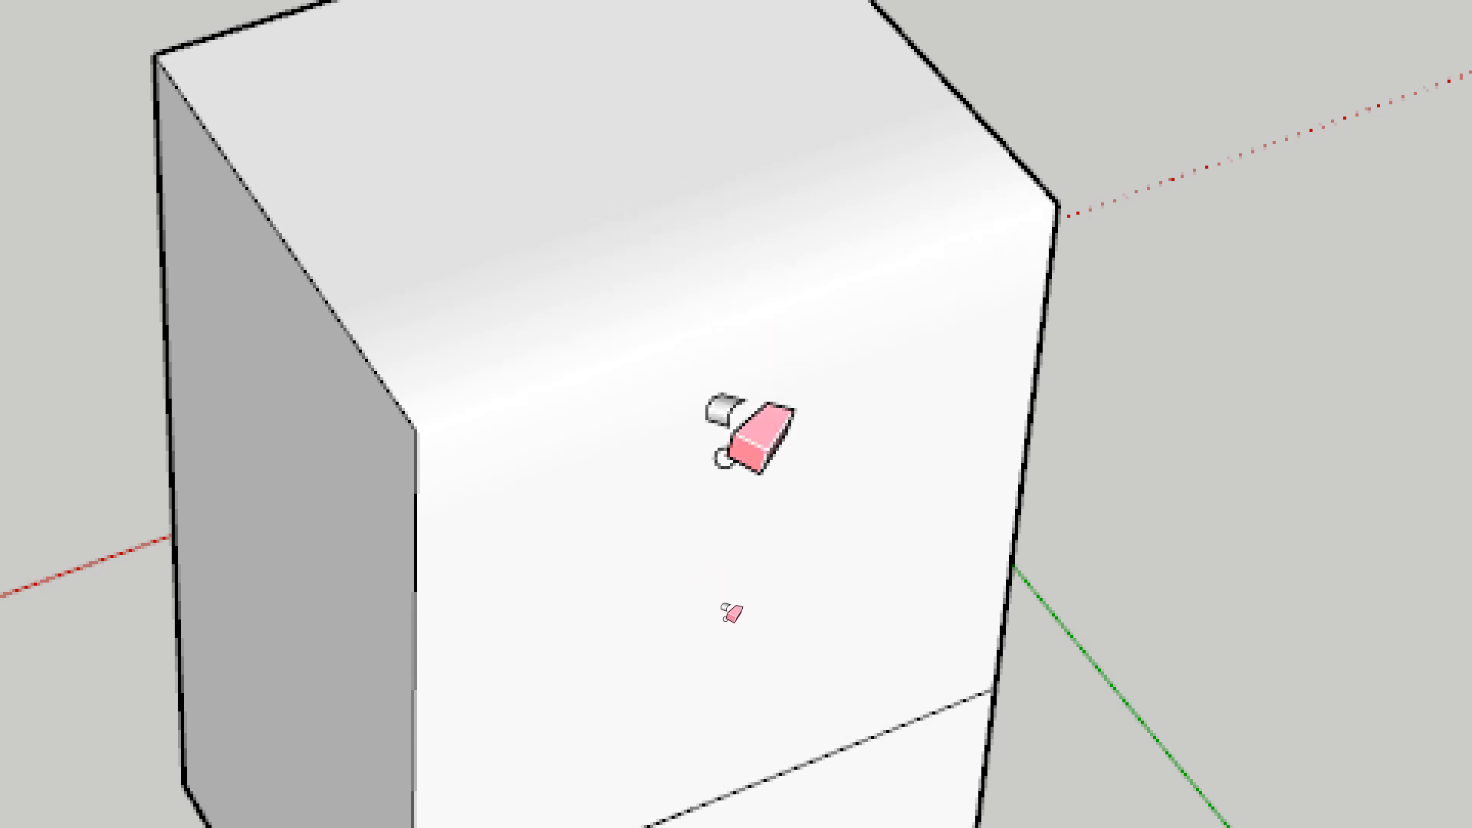
Unsoften the smoothed lines and the edge between the top and front faces using the Eraser's Unsmooth/Unhide mode
key("alt")
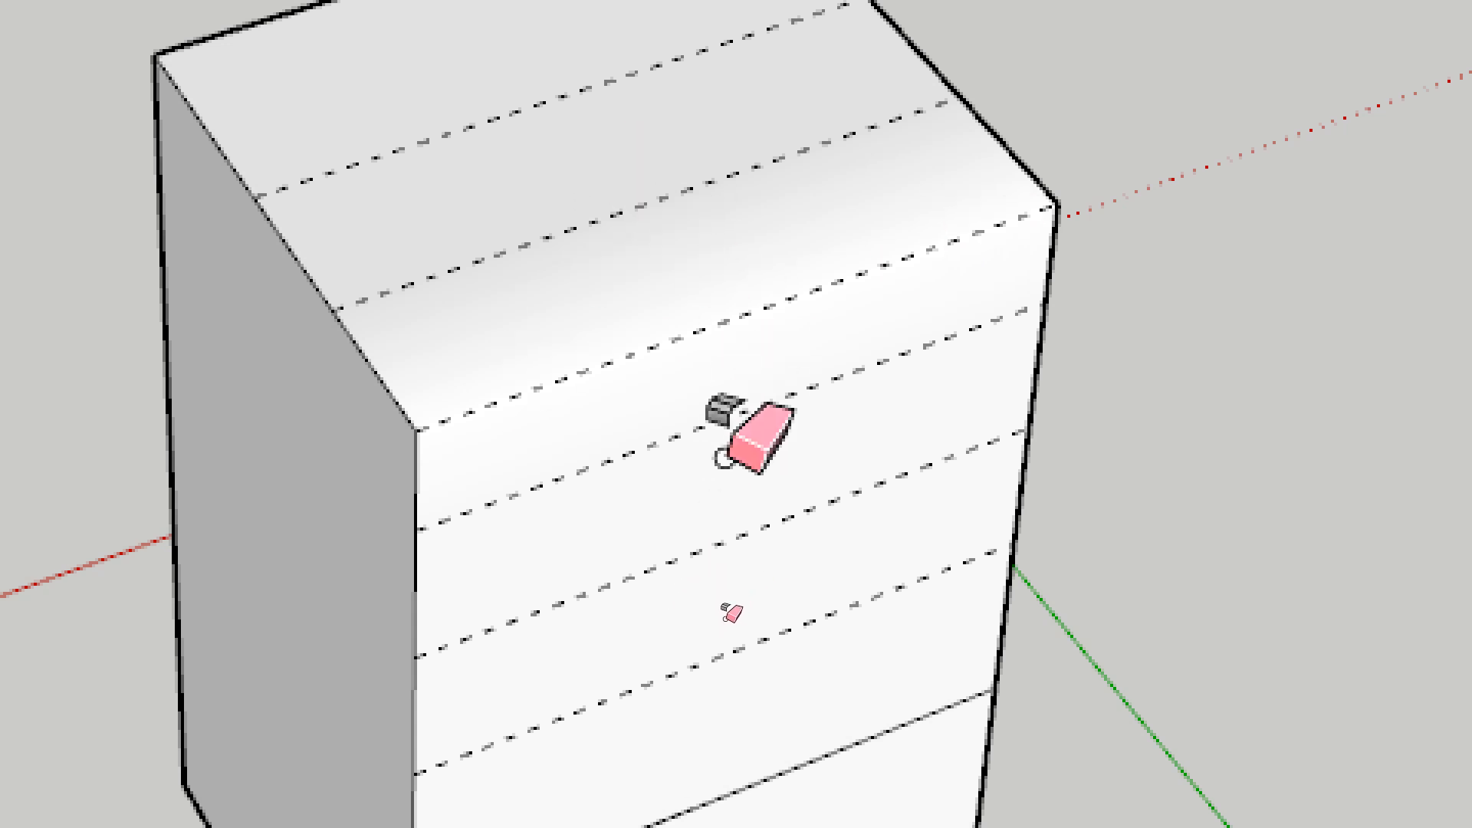
left_click_drag(731, 645, 731, 645)
mouse_move(735, 558)
left_mouse_down()
mouse_move(716, 352)
mouse_move(668, 237)
mouse_move(587, 124)
mouse_move(537, 71)
mouse_move(529, 81)
left_mouse_up()
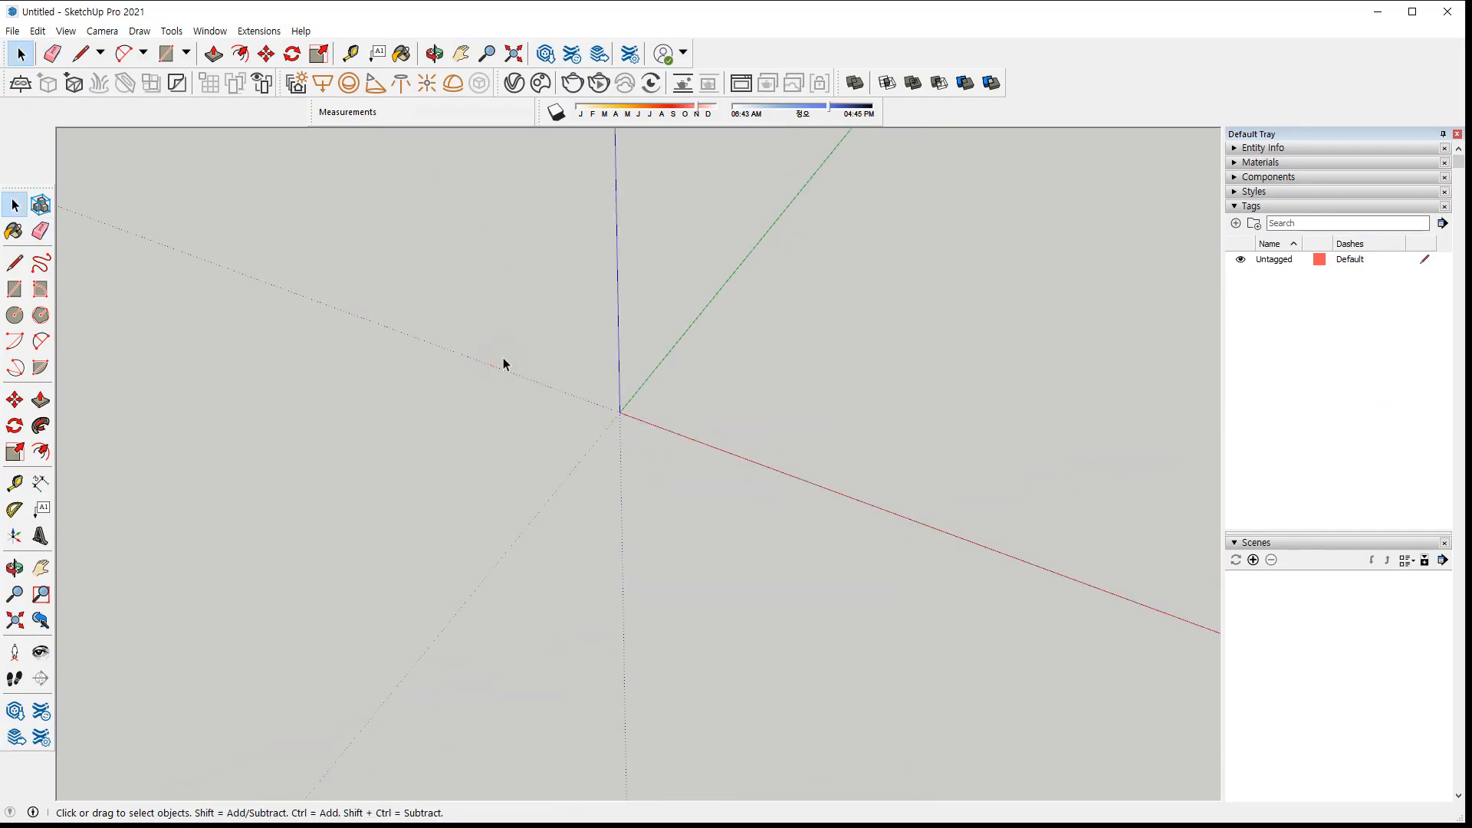
Start a line beside the origin in the empty model and cycle its inference lock through the red, green and blue axes
key("l")
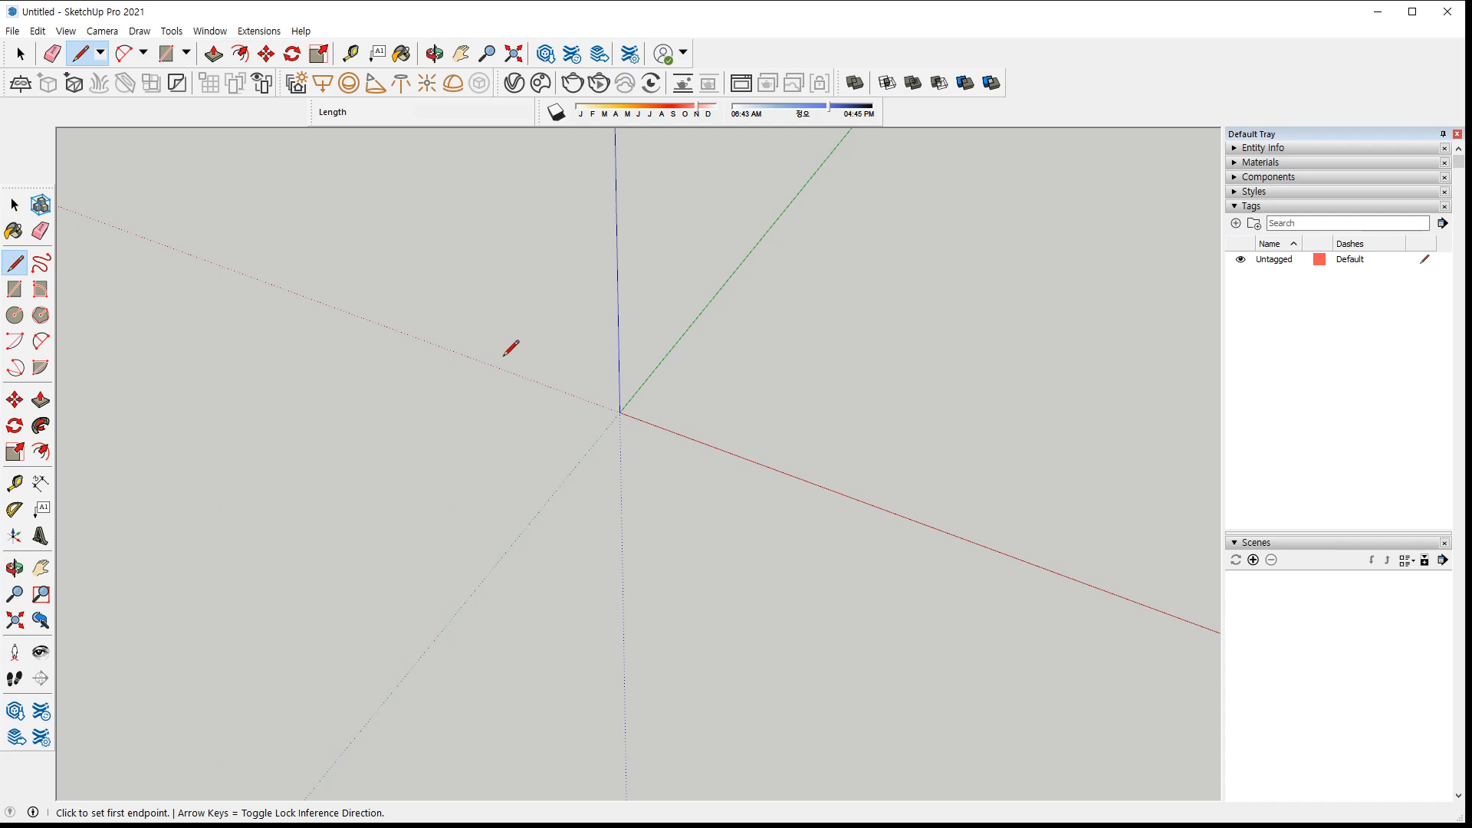
middle_click_drag(591, 401, 460, 436)
left_click(541, 437)
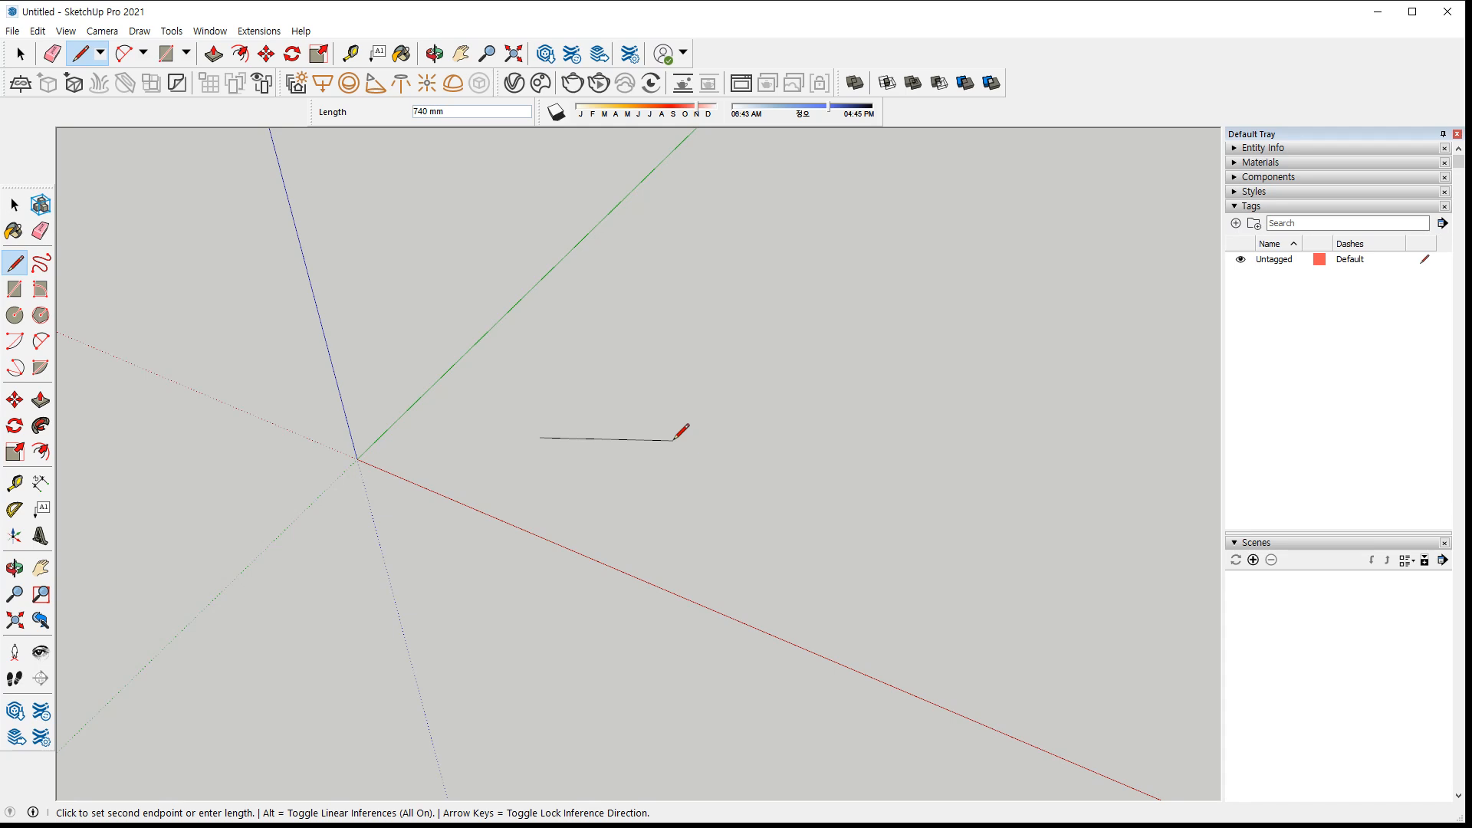
key("Right")
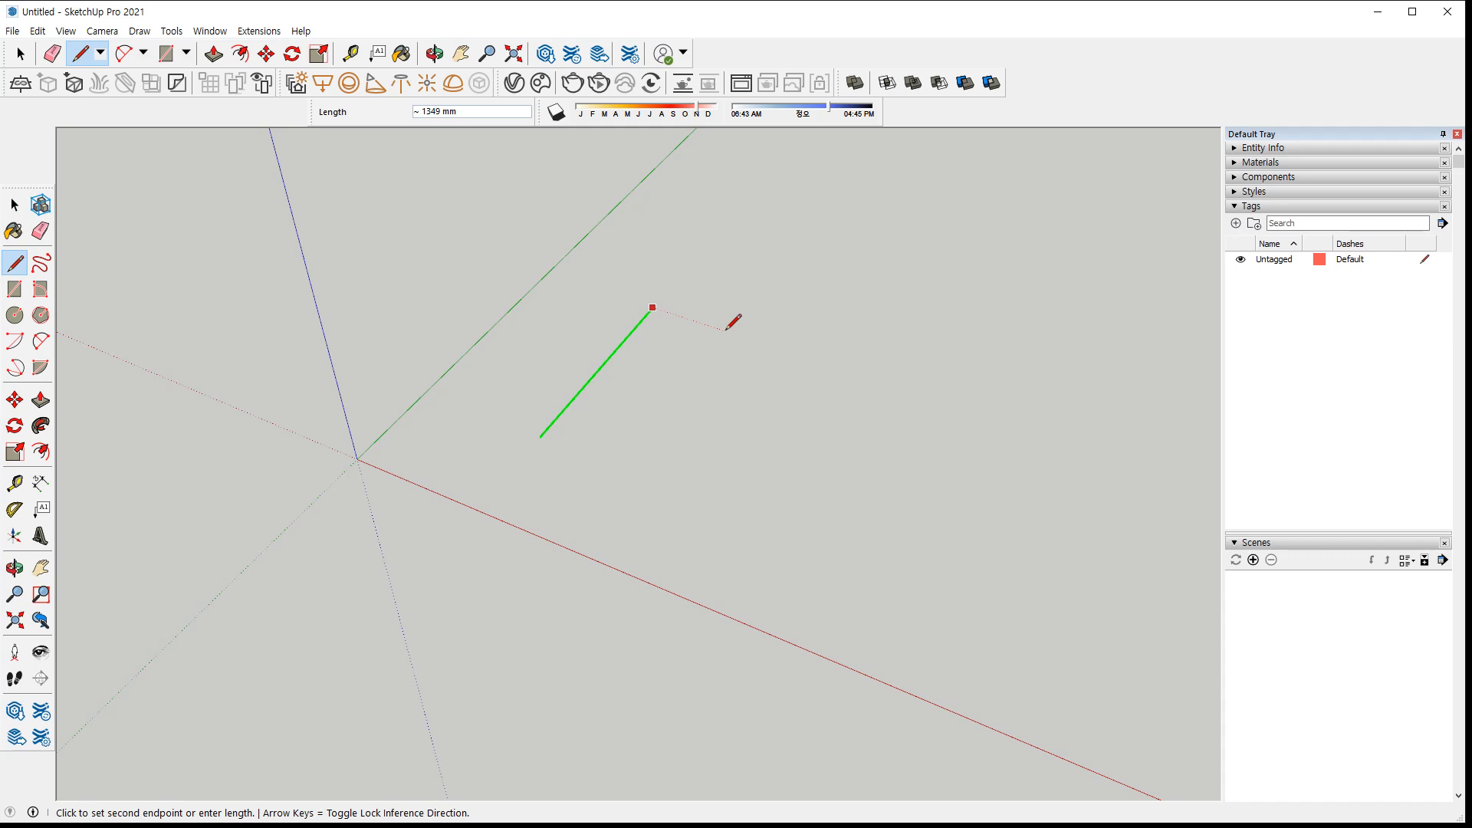
key("Up")
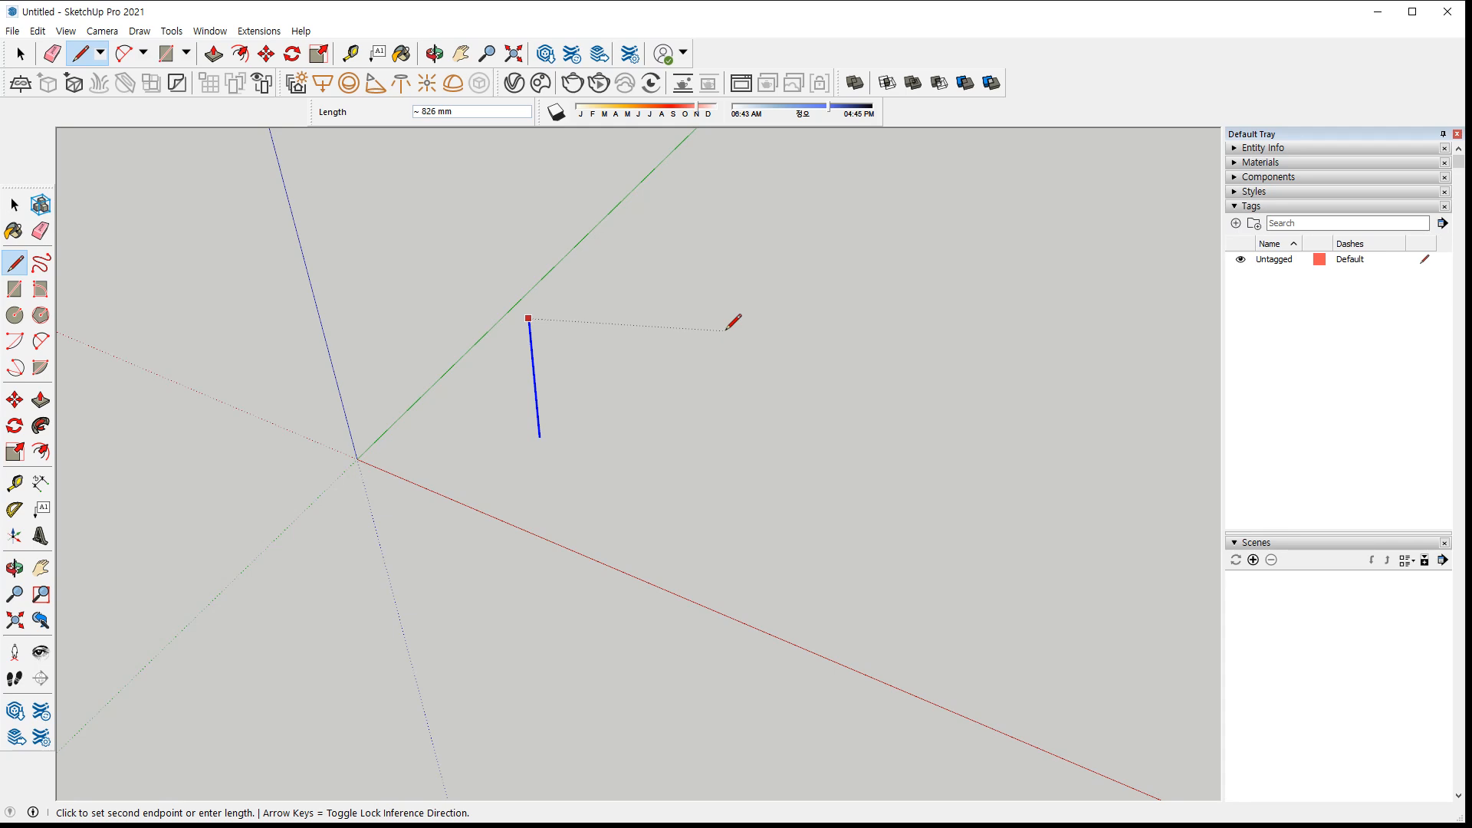
key("Right")
key("Left")
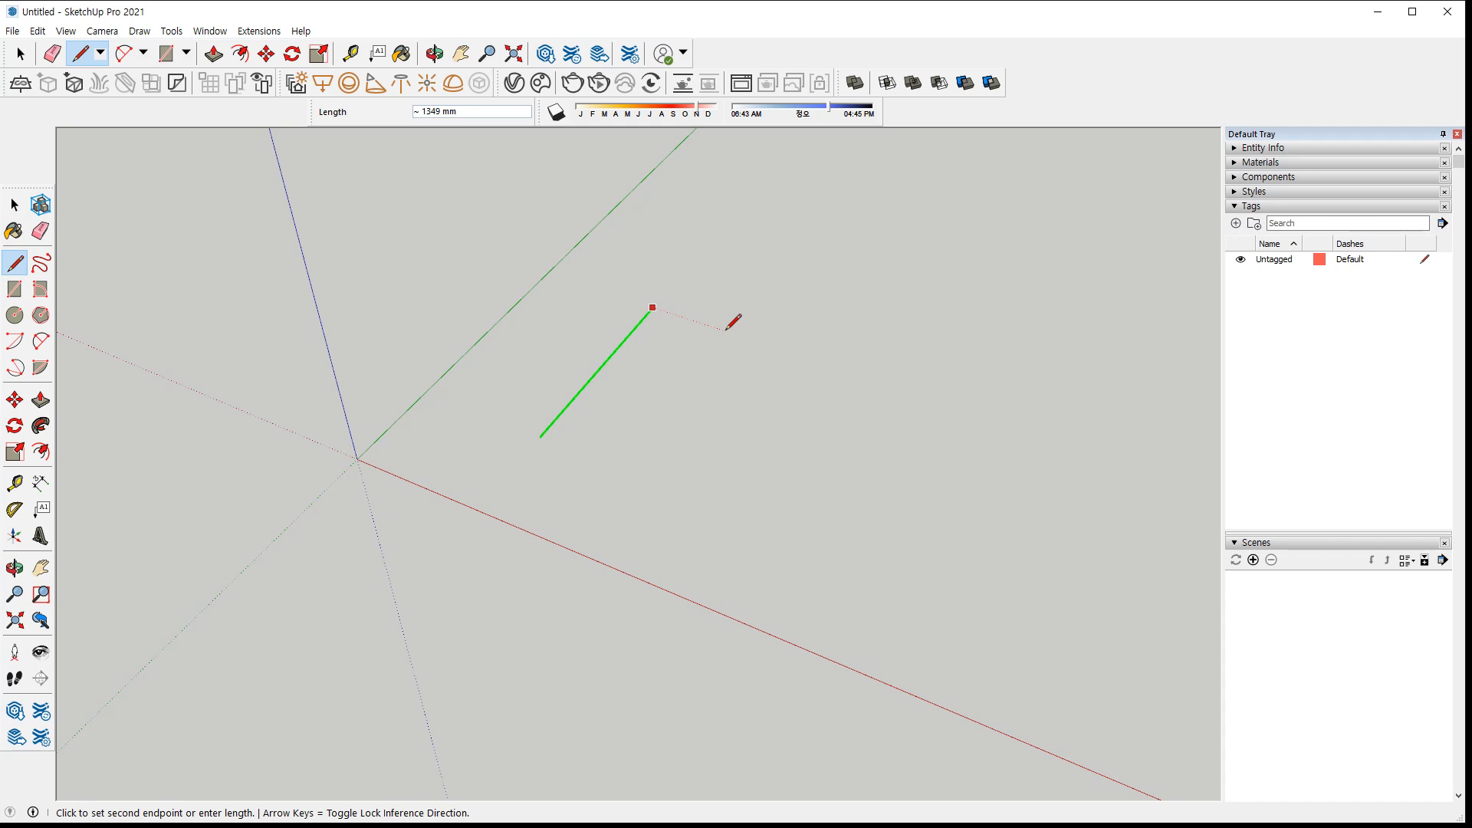
key("Up")
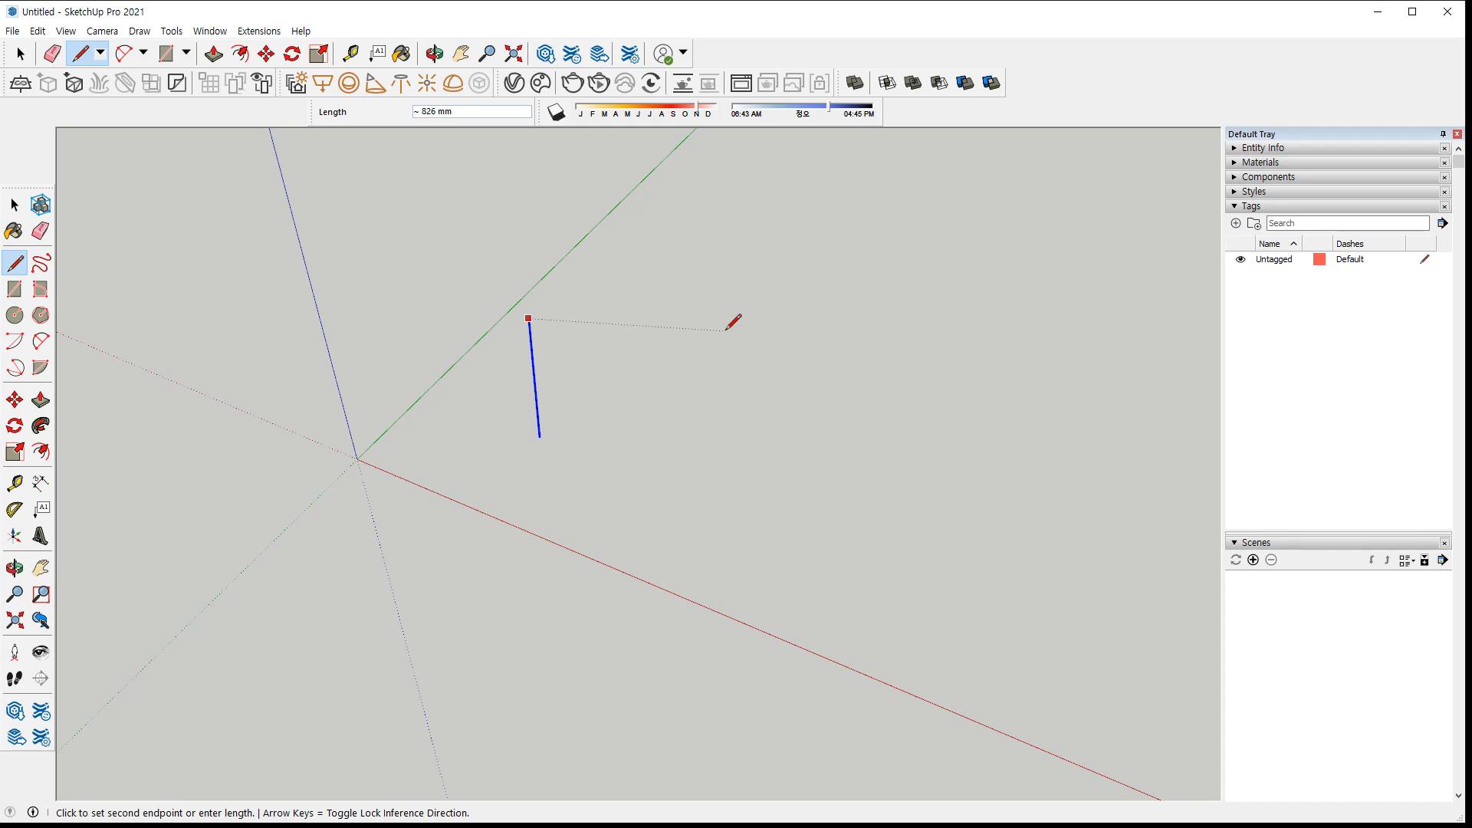
key("Right")
key("Left")
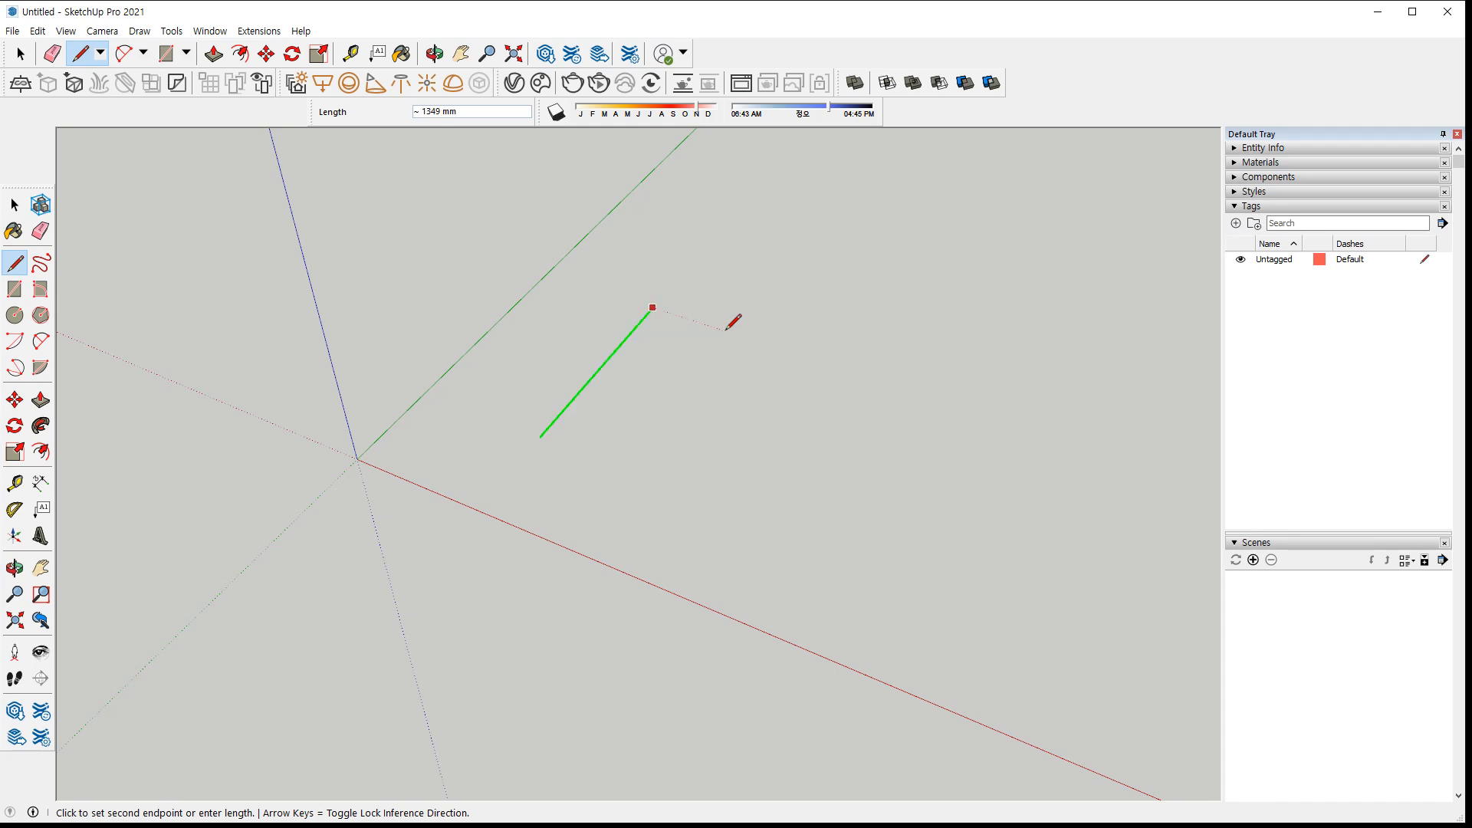
key("Up")
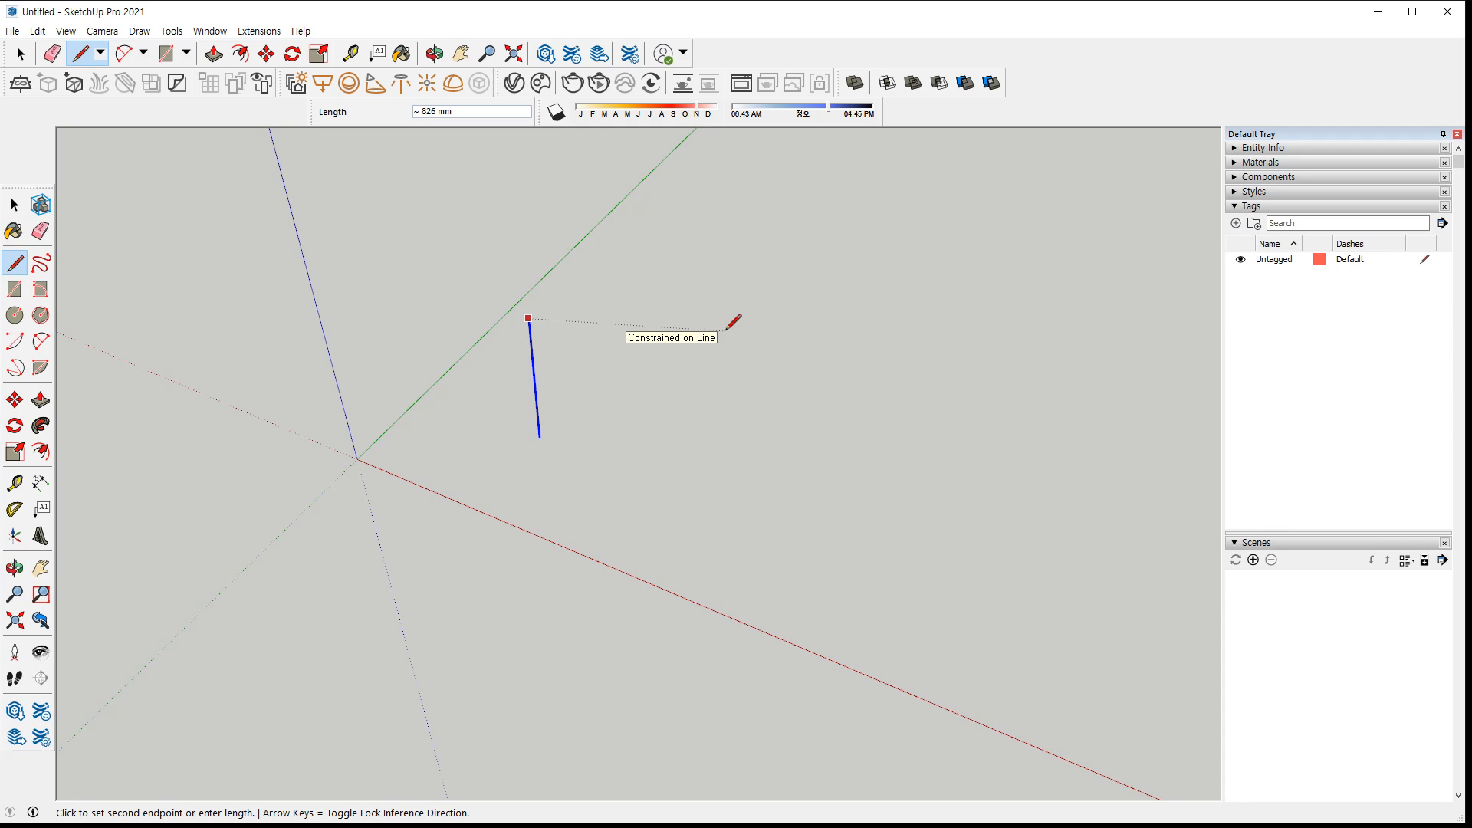
Complete a closed rectangle with sides locked parallel to the red and green axes, the green-axis sides about 1072 mm long
key("Right")
left_click(742, 352)
key("Left")
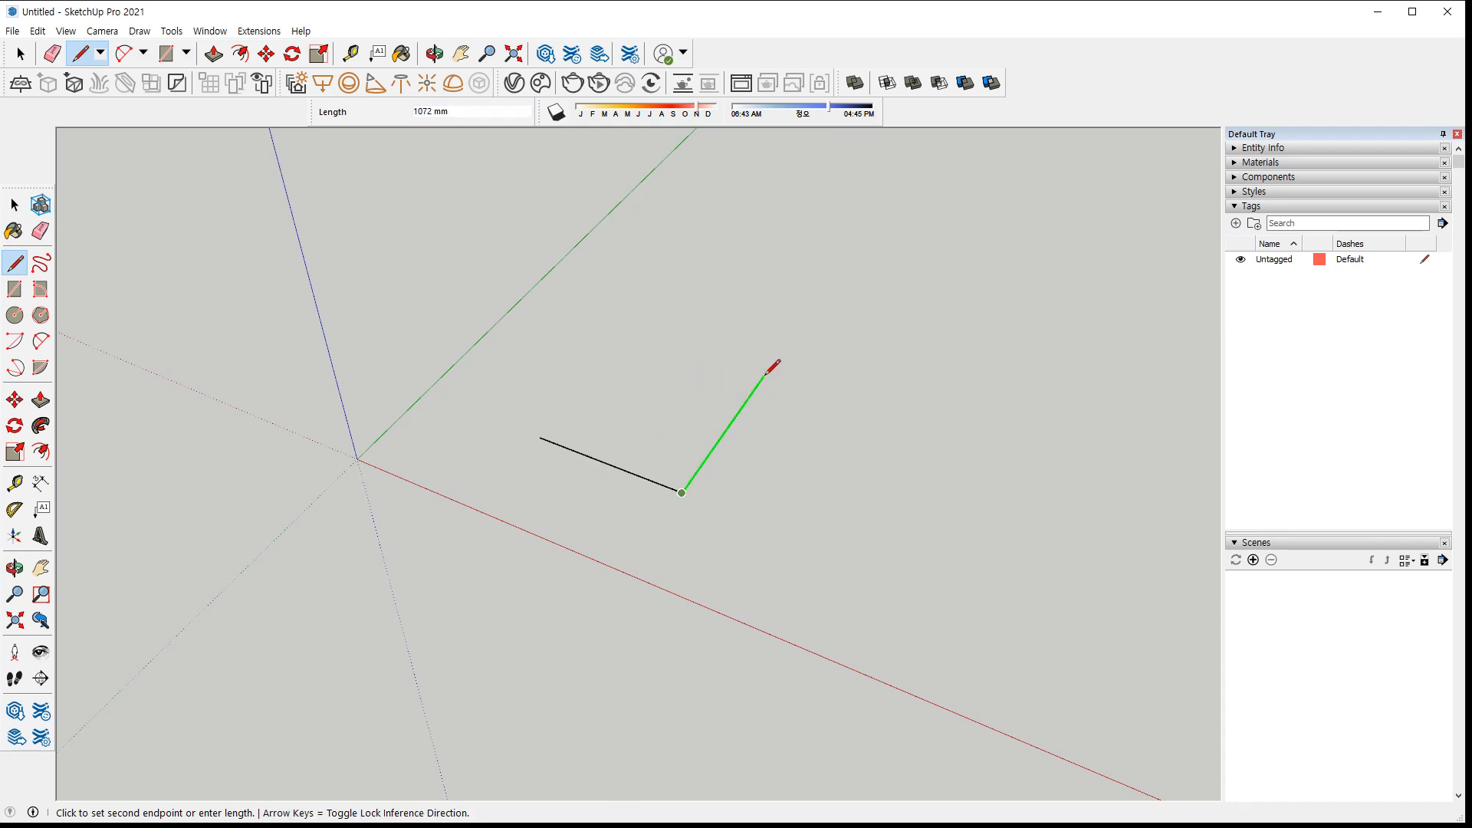
left_click(764, 376)
key("Right")
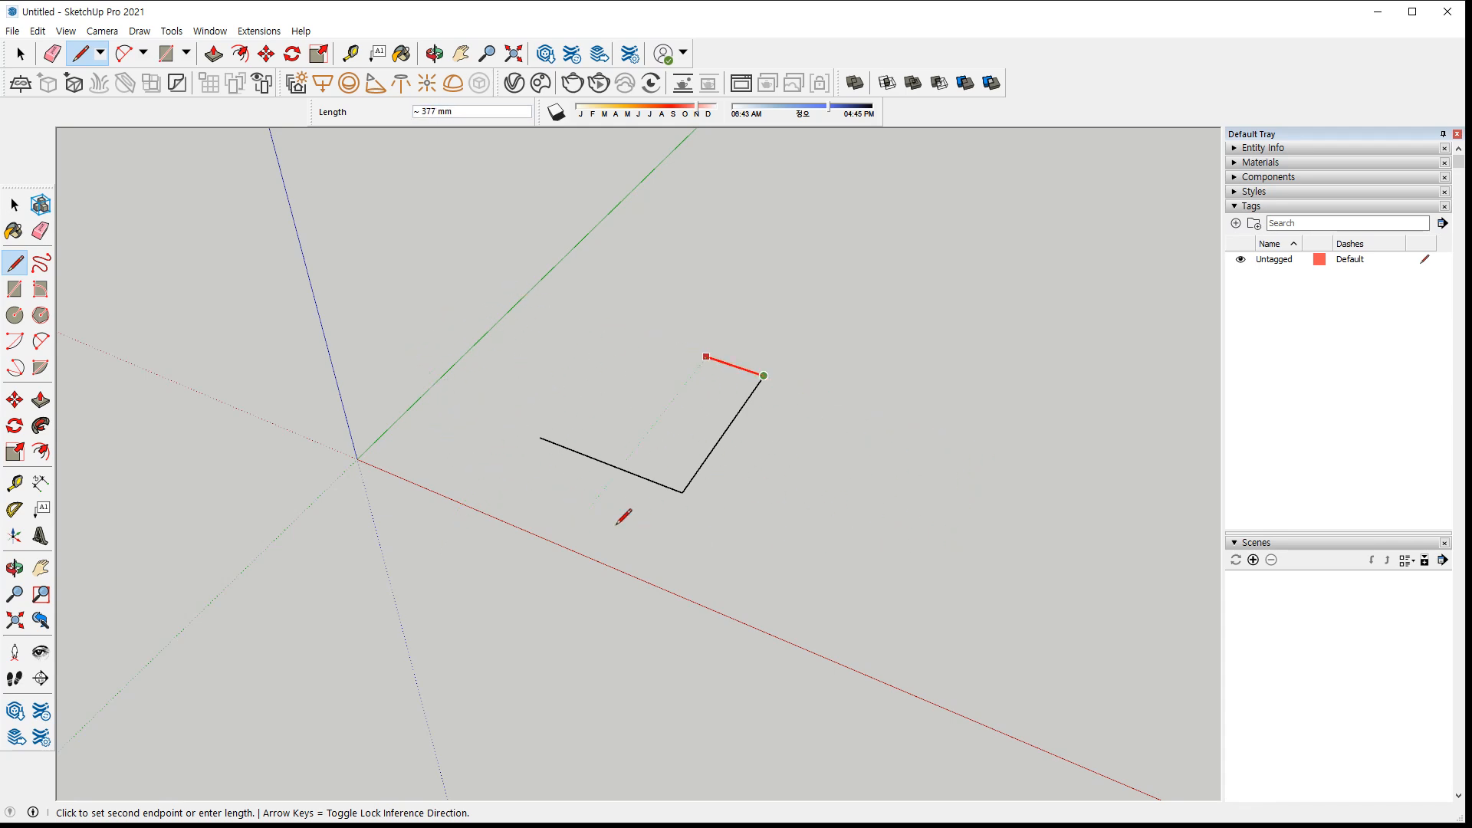
left_click(540, 438)
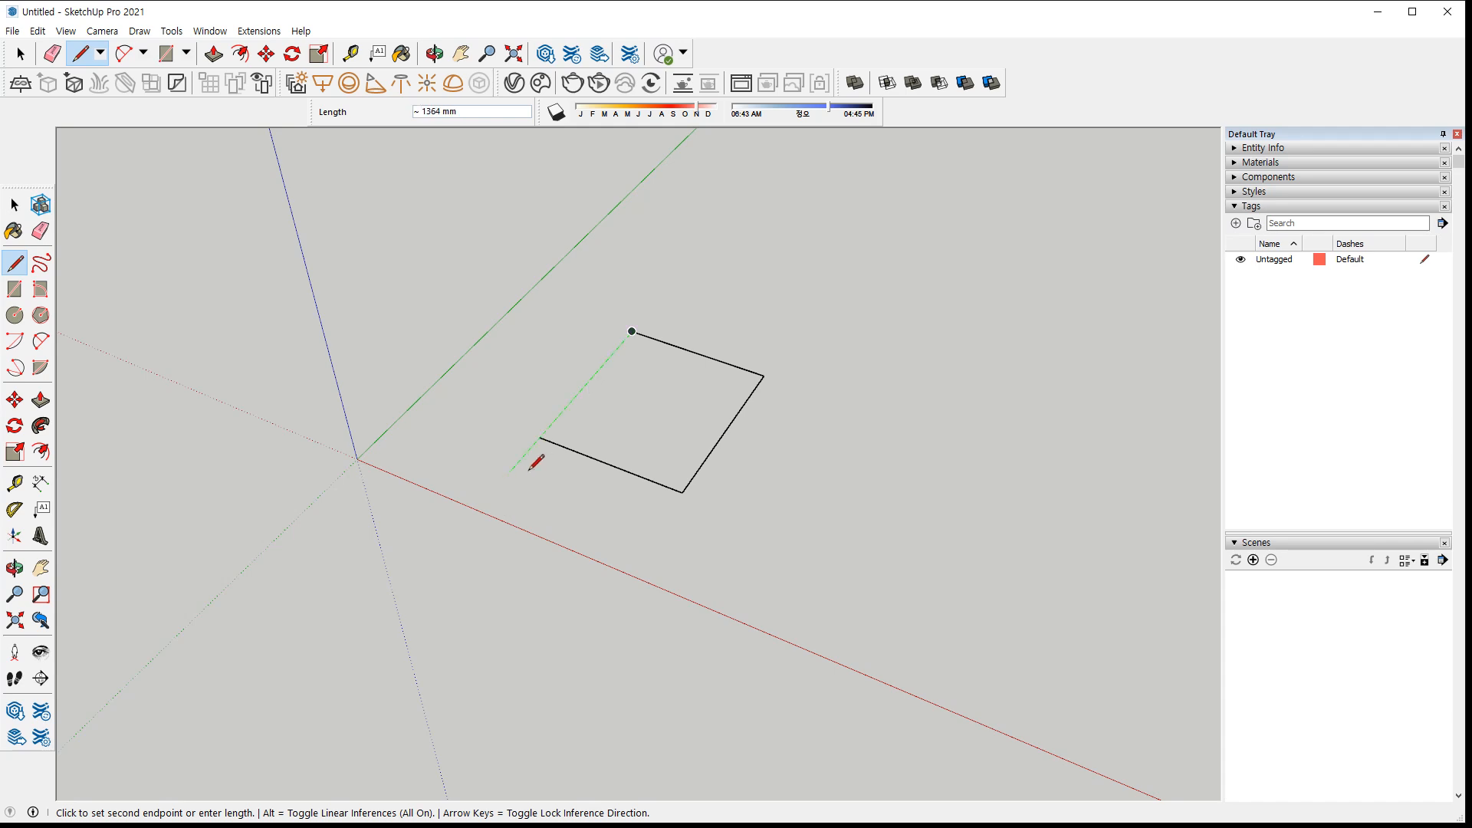
left_click(540, 438)
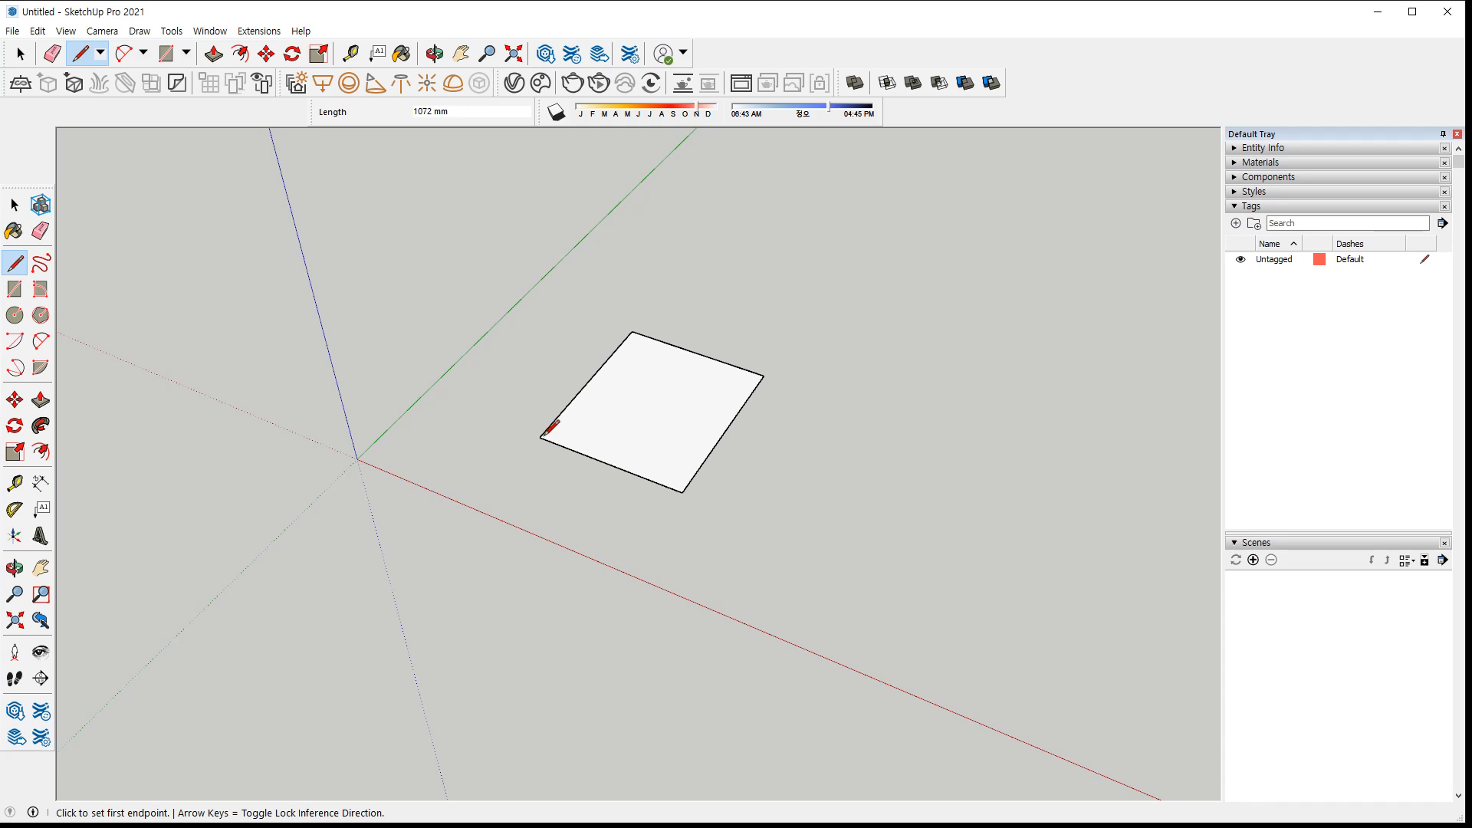
Draw a vertical face on one red-axis side of the rectangle, using edges along the blue and red axes
left_click(539, 438)
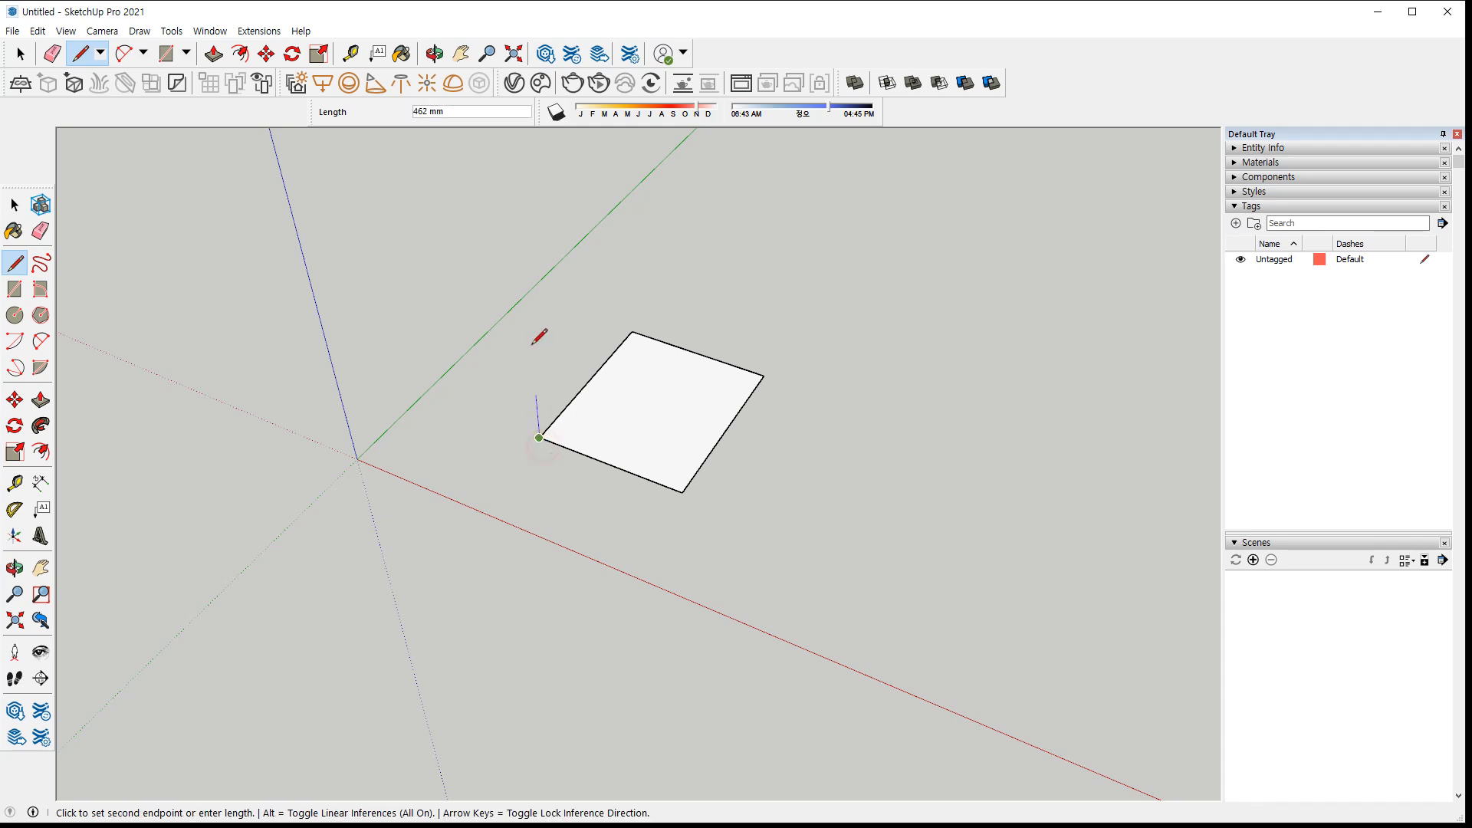
left_click(523, 252)
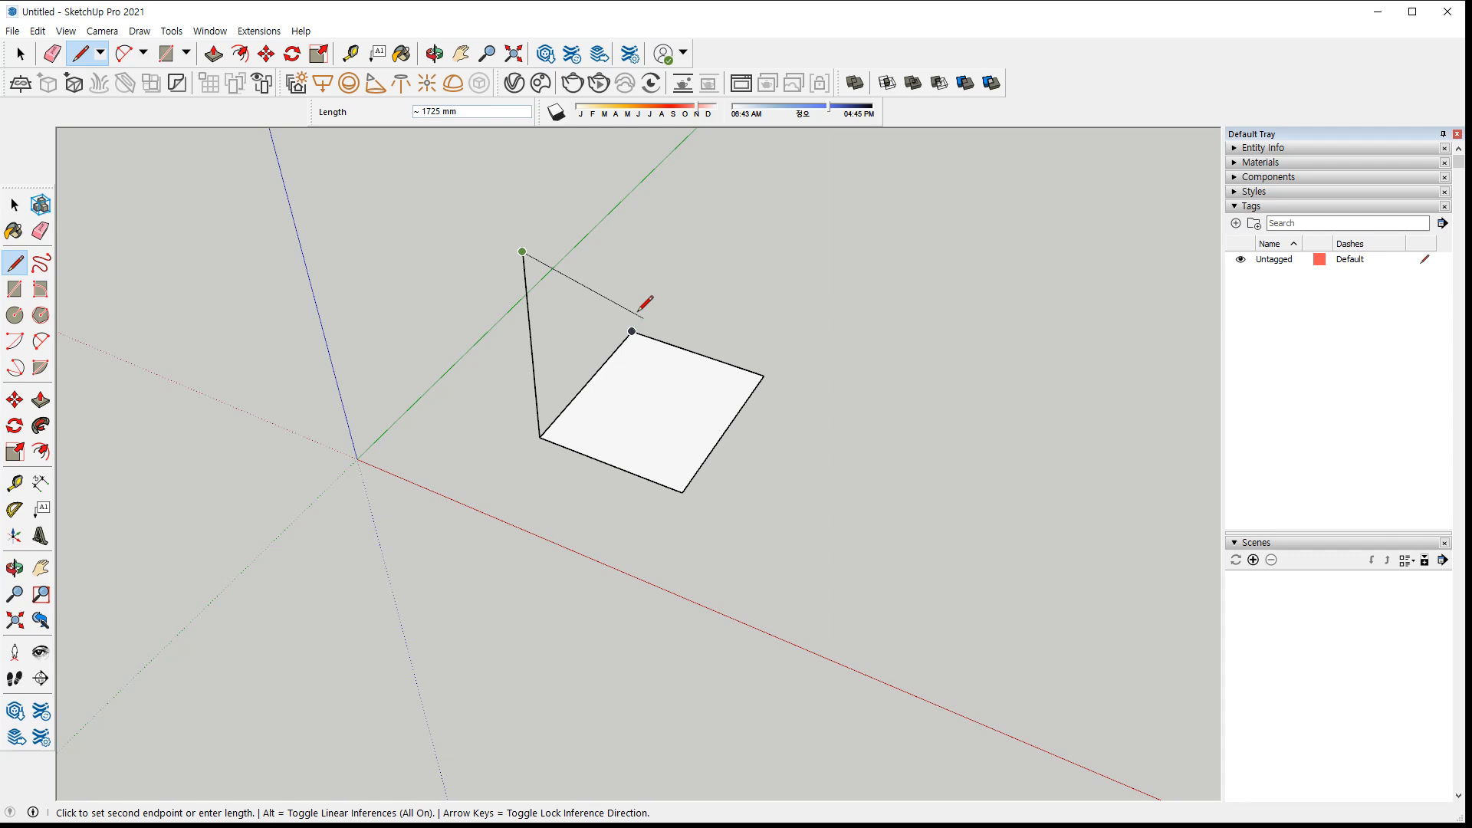
key("Right")
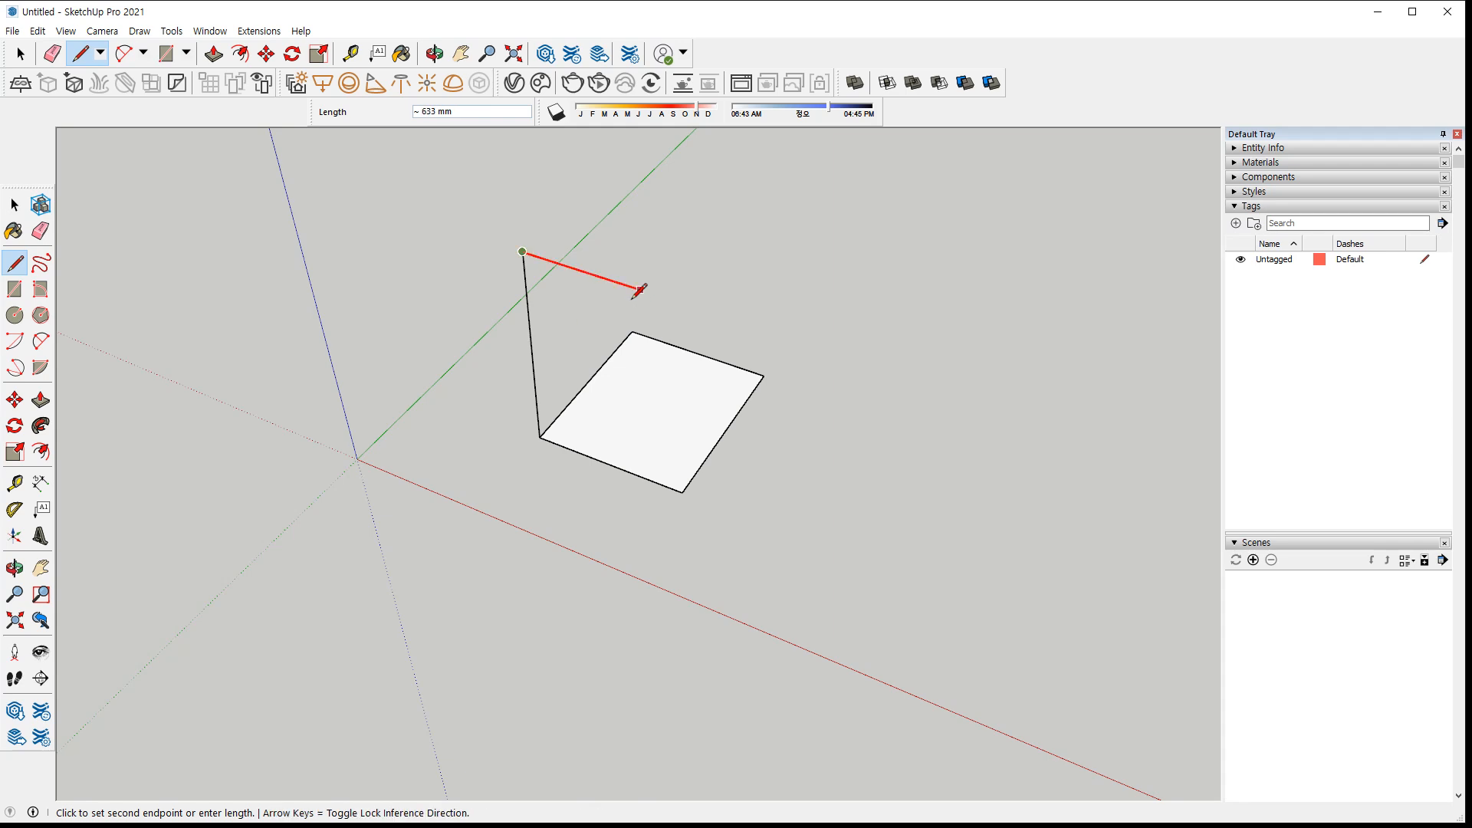
left_click(688, 475)
left_click(681, 492)
mouse_move(704, 480)
middle_mouse_down()
mouse_move(437, 448)
mouse_move(591, 368)
middle_mouse_up()
Draw the top face from the vertical face's upper edge with lines parallel to the green and red axes, 1072 mm long along green
left_click(606, 325)
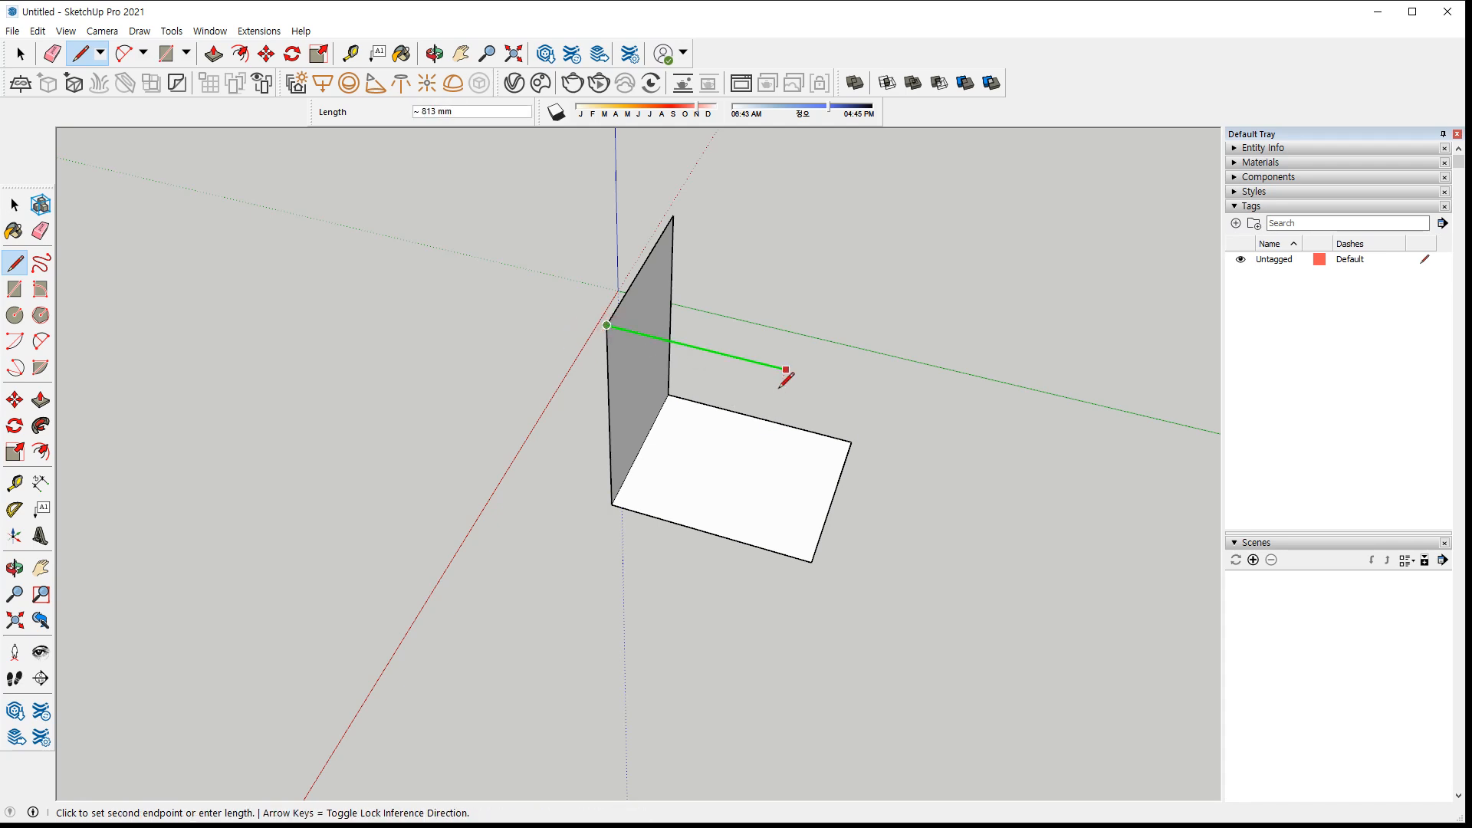
left_click(821, 552)
middle_click_drag(853, 520, 723, 470)
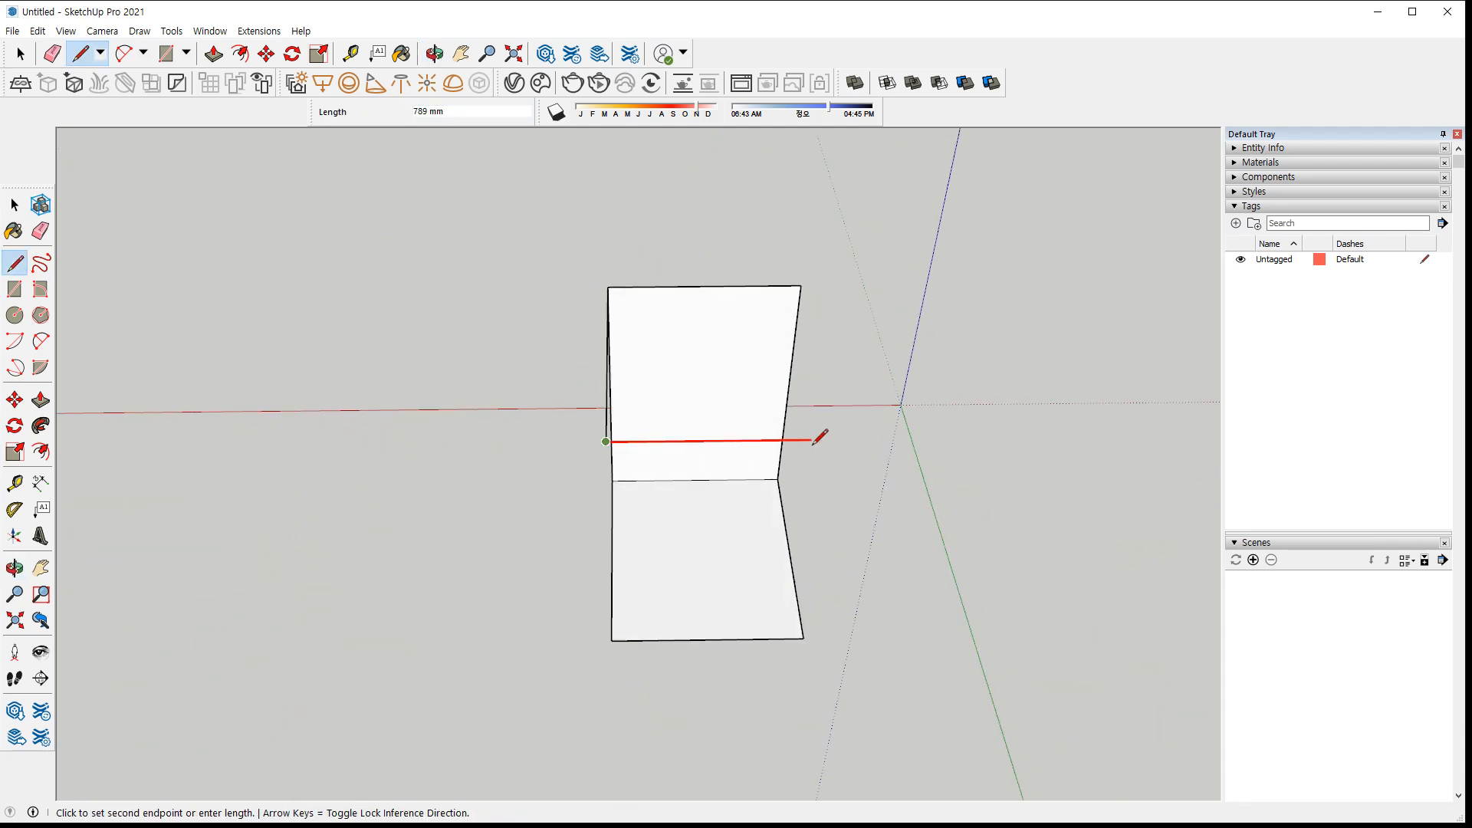
left_click(801, 623)
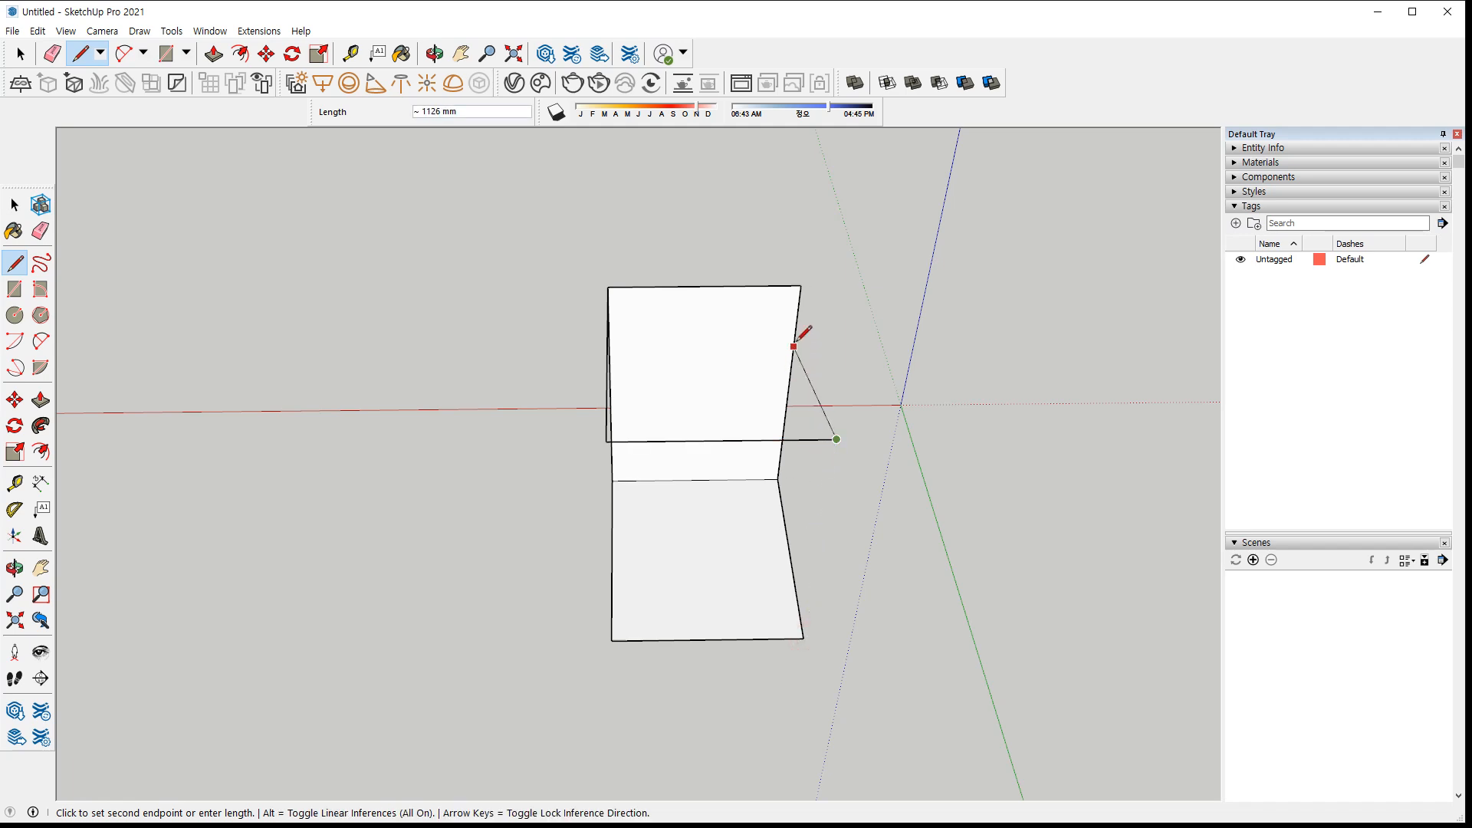
left_click(801, 287)
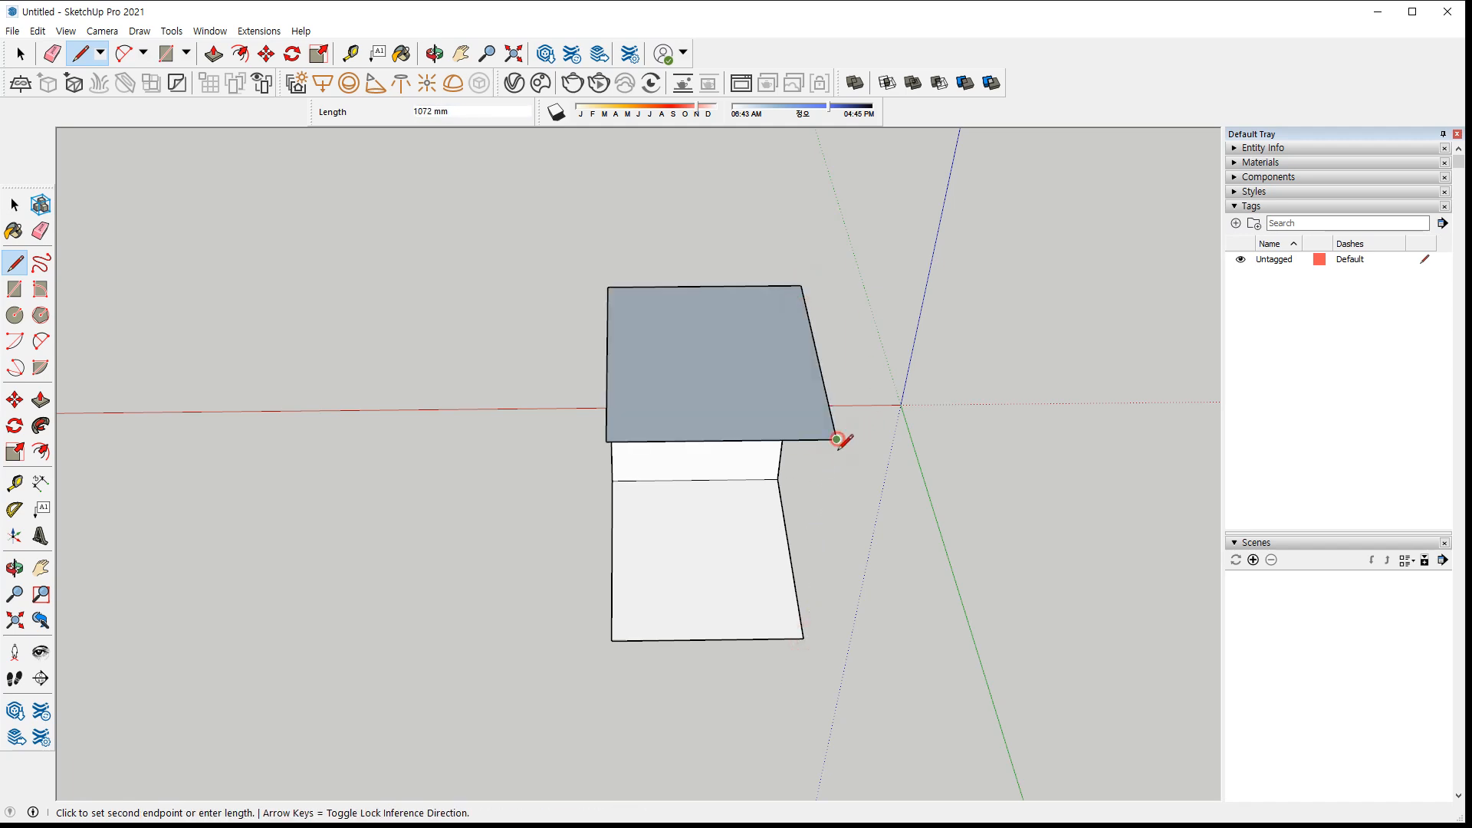
Close the remaining sides of the box with vertical lines joining the top corners to the base corners
left_click(803, 638)
left_click(606, 441)
left_click(612, 640)
middle_click_drag(612, 639, 822, 567)
Select the whole box and delete it
key("space")
left_click_drag(446, 223, 780, 658)
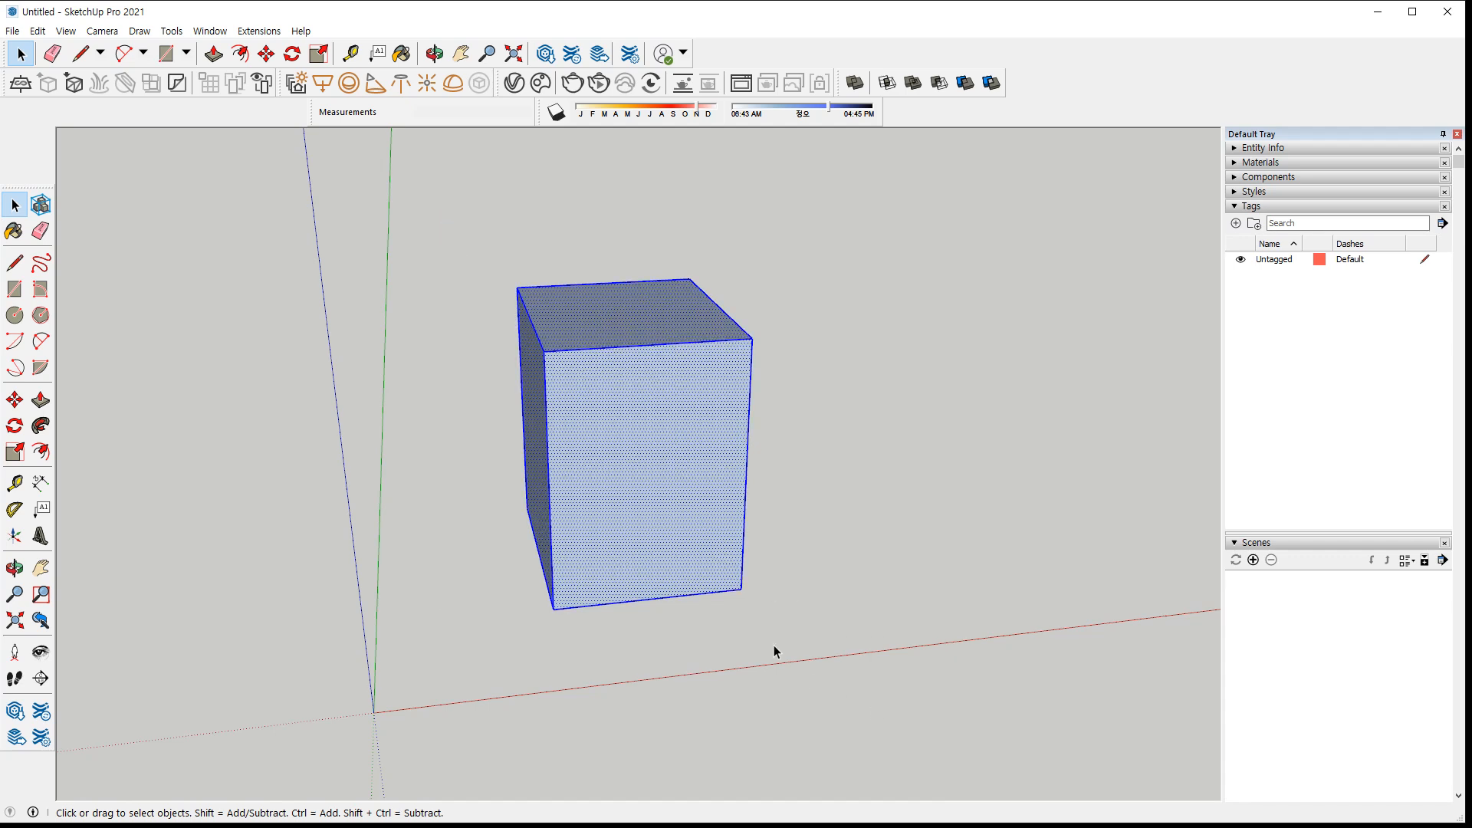
key("Delete")
Draw a closed square on the ground from axis-aligned lines, entering a length of 500 mm for the first three sides
key("l")
left_click(568, 596)
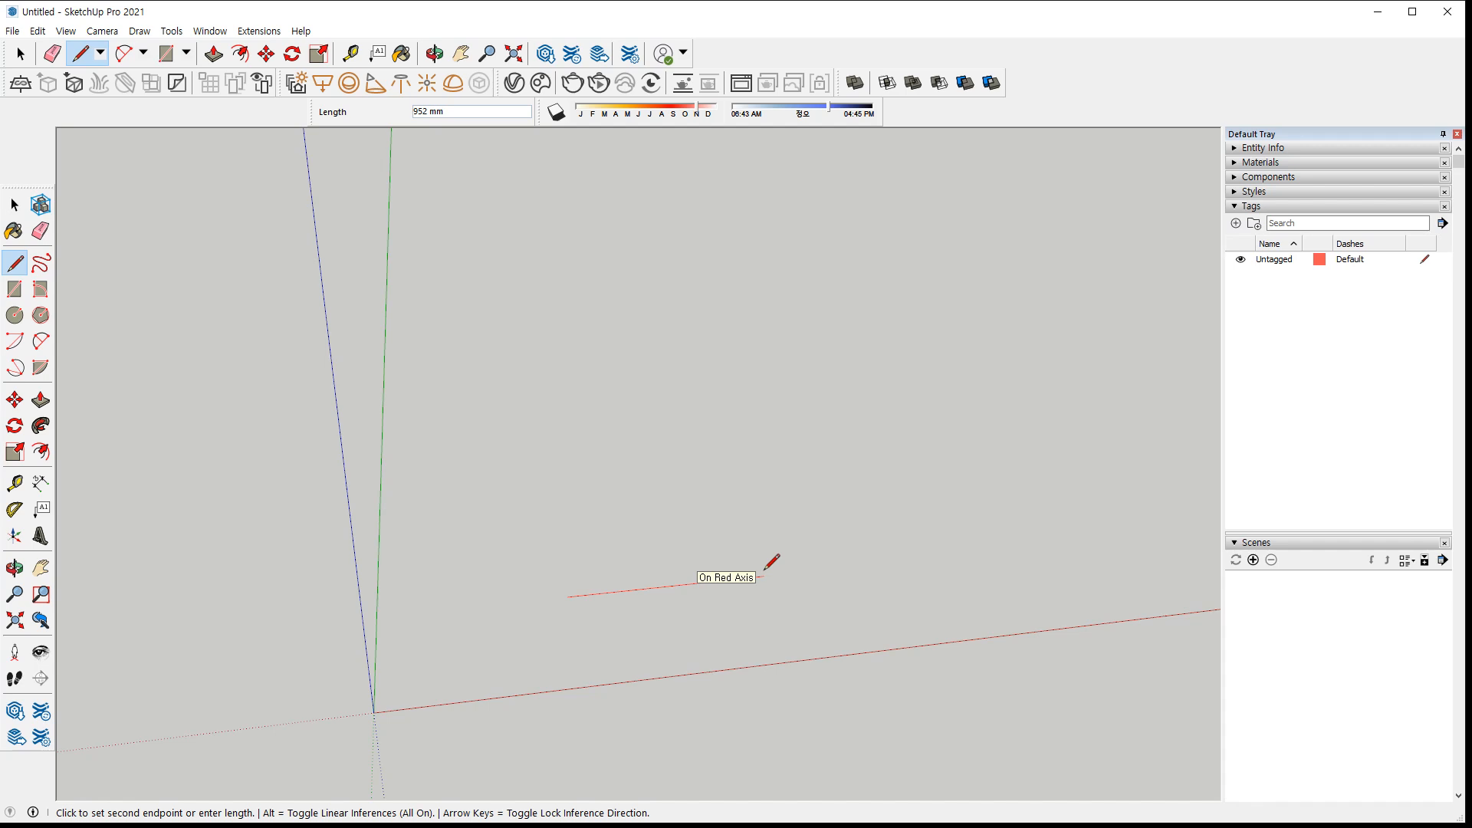
type("500")
key("Return")
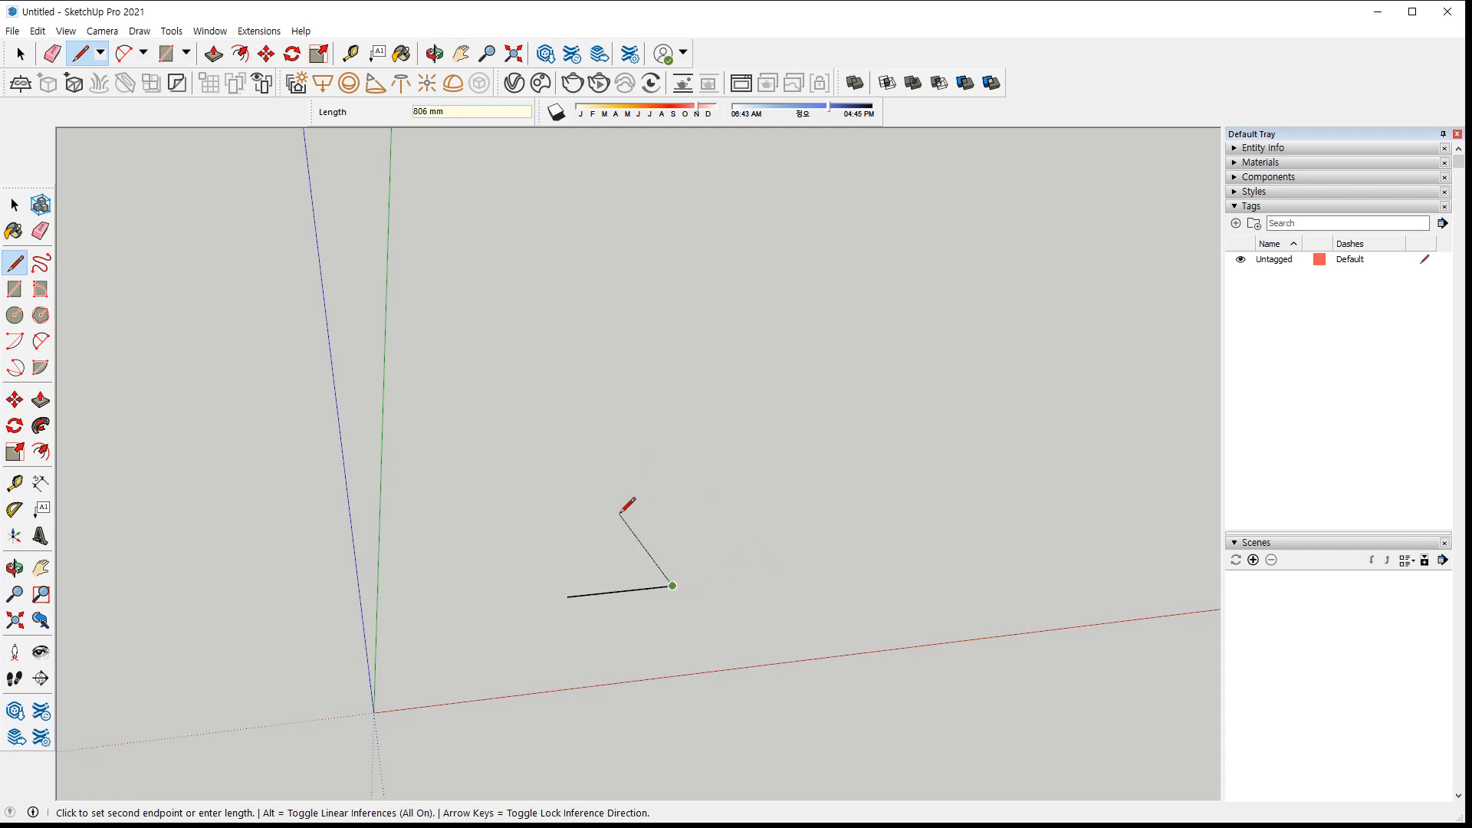
type("500")
key("Return")
type("500")
key("Return")
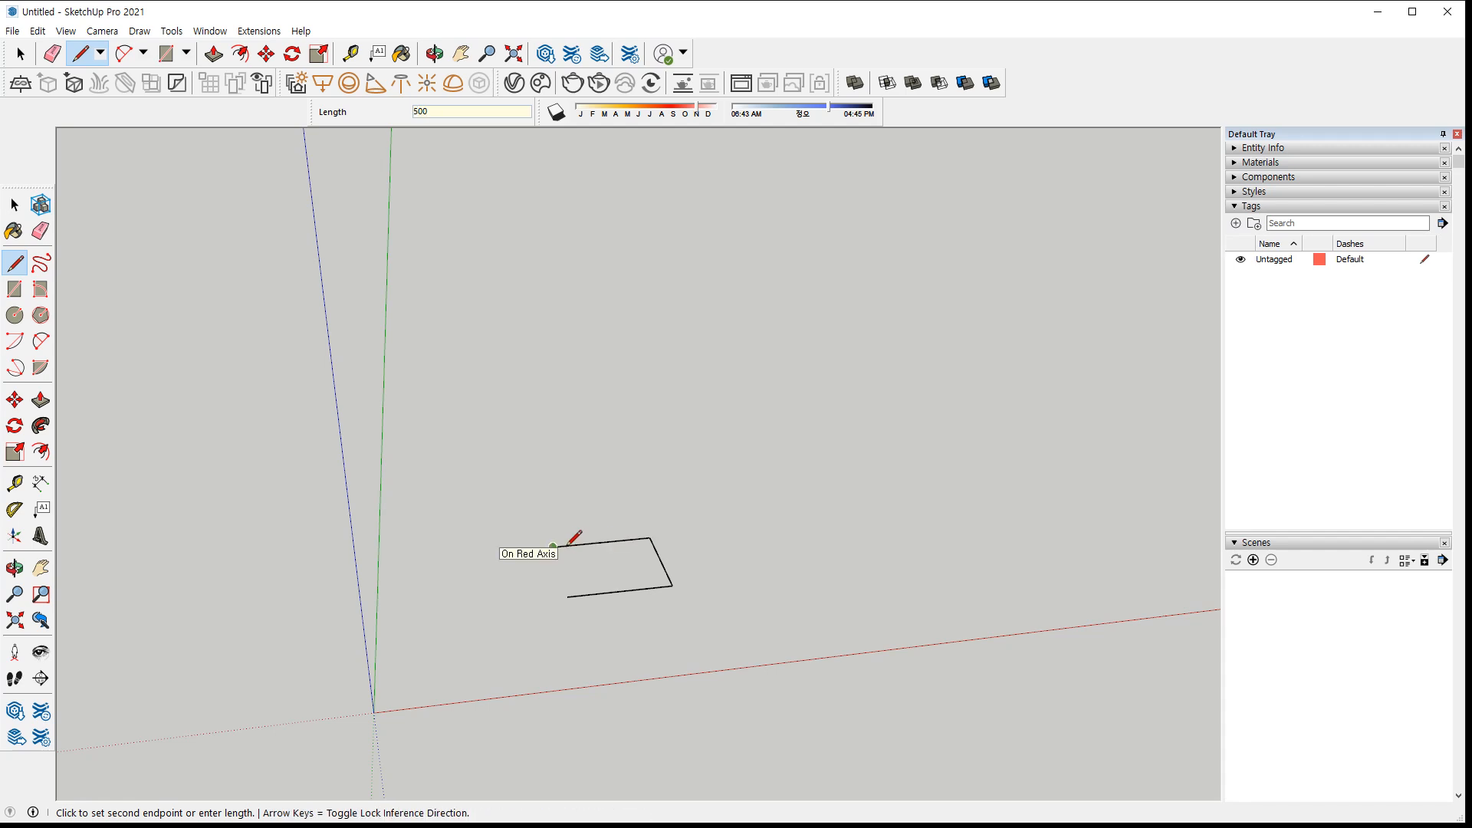
left_click(569, 596)
mouse_move(572, 595)
middle_mouse_down()
mouse_move(709, 667)
mouse_move(604, 525)
middle_mouse_up()
scroll(603, 524, "up", 4)
scroll(744, 631, "up", 2)
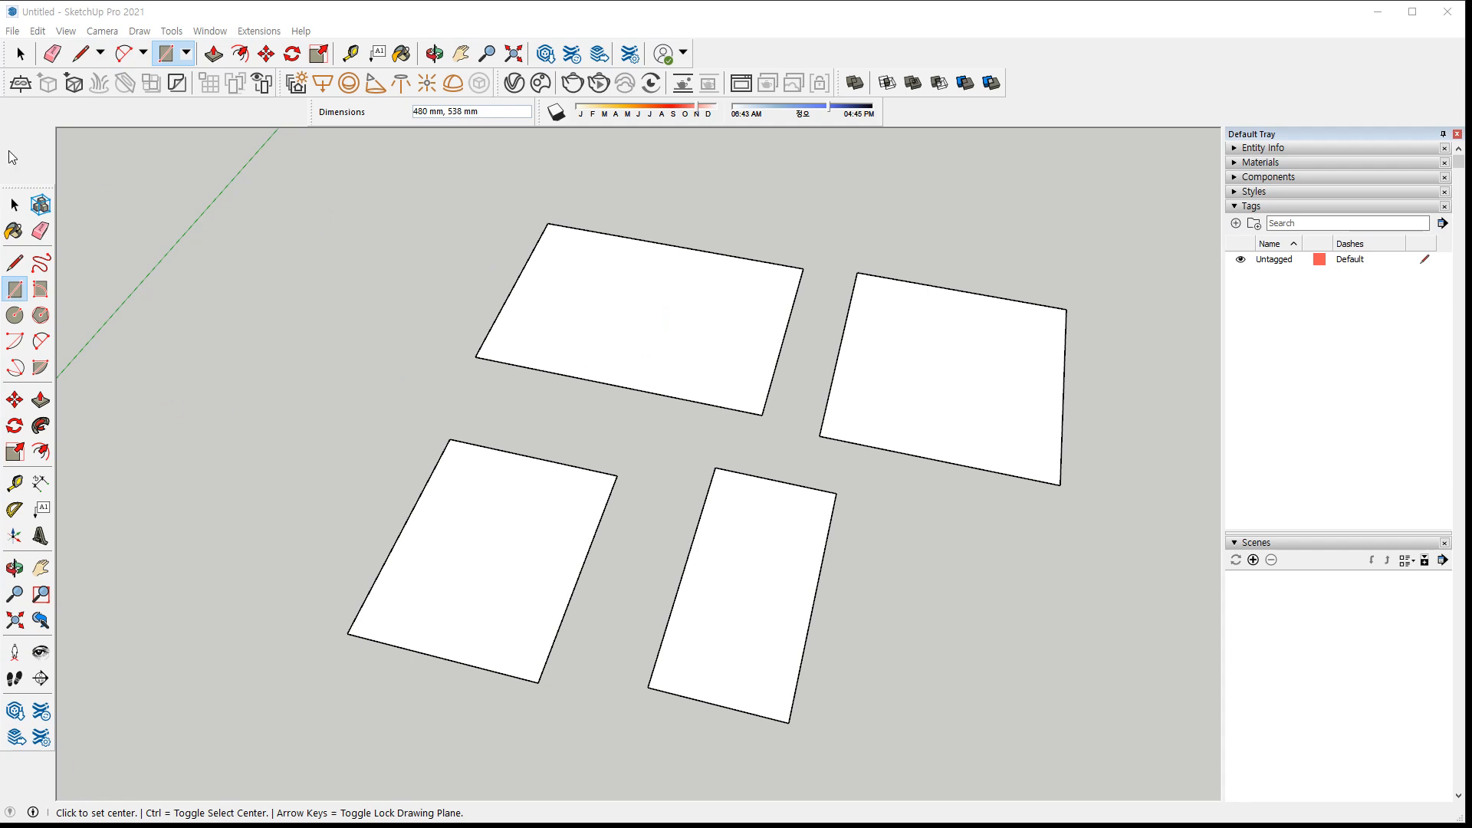
Draw a 500 by 500 mm rectangle on the ground between the green axis and the existing rectangles
middle_click_drag(253, 331, 426, 381, "shift")
left_click(247, 407)
left_click(261, 400)
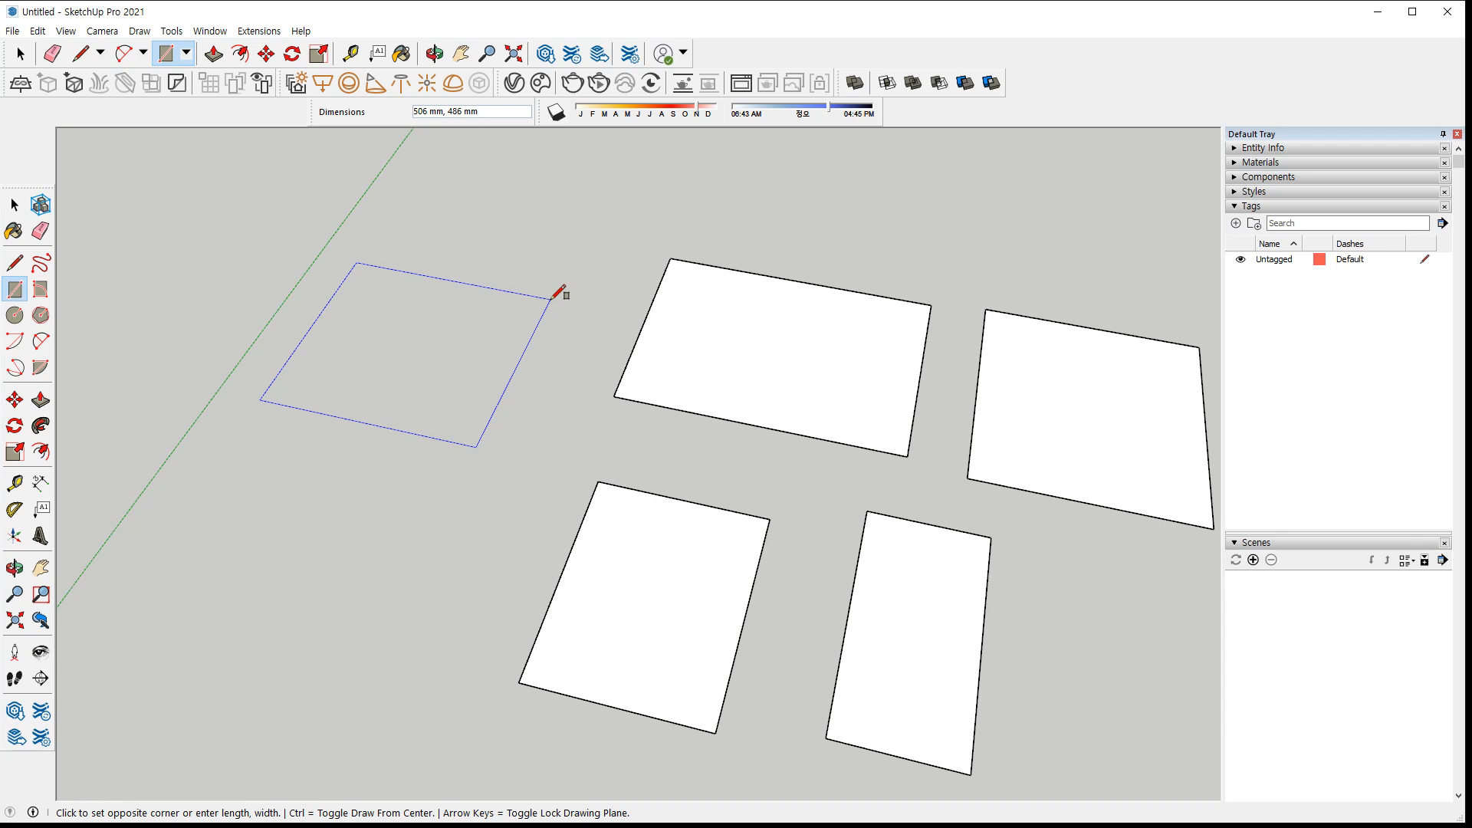
type("500,500")
key("Return")
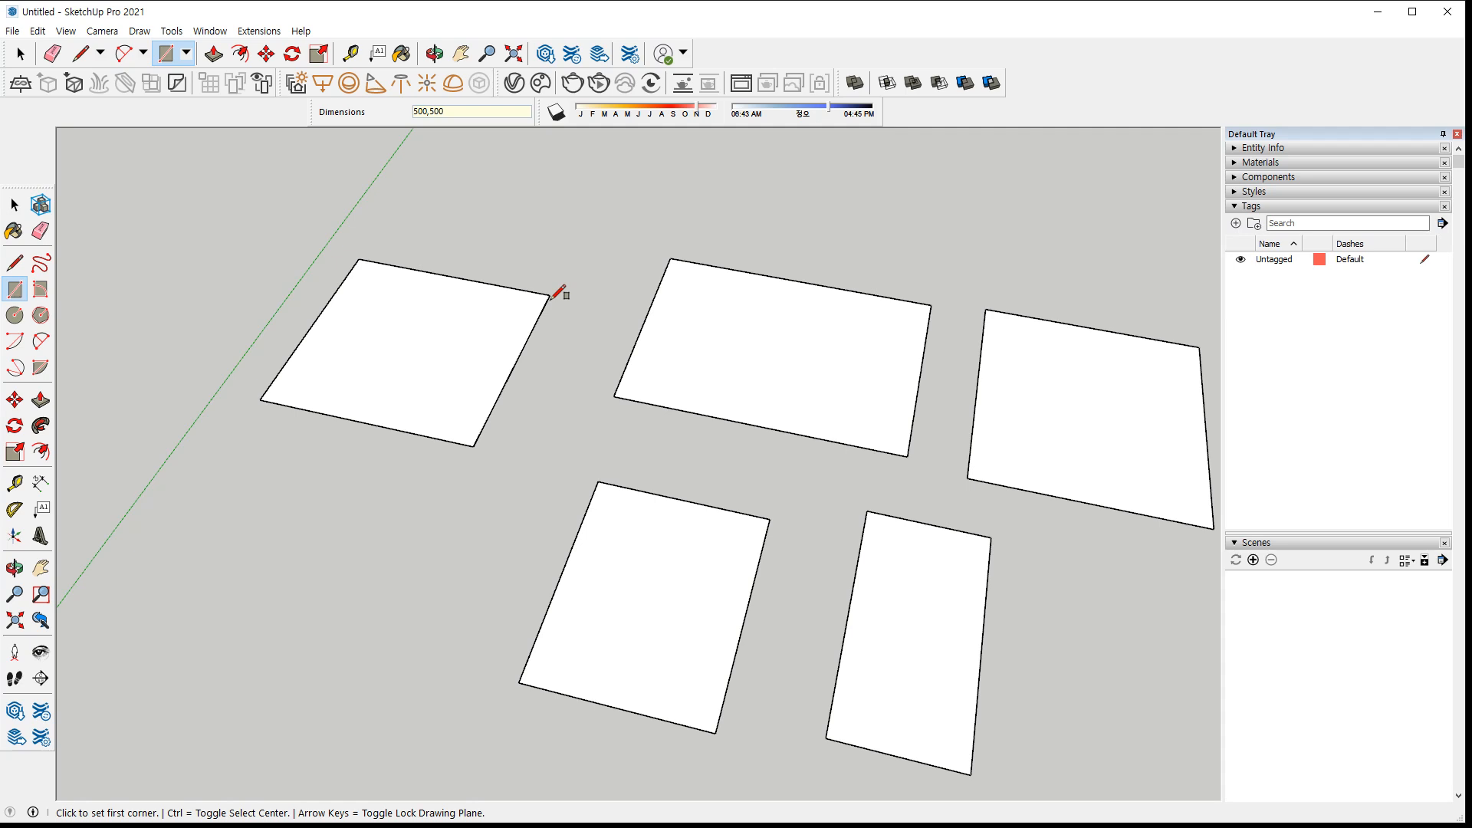
Draw a 1000 by 500 mm rectangle and a 500 by 1000 mm rectangle in the empty area beyond the existing ones
scroll(568, 284, "down", 4)
middle_click_drag(579, 260, 355, 454)
key("r")
left_click(347, 463)
type("10")
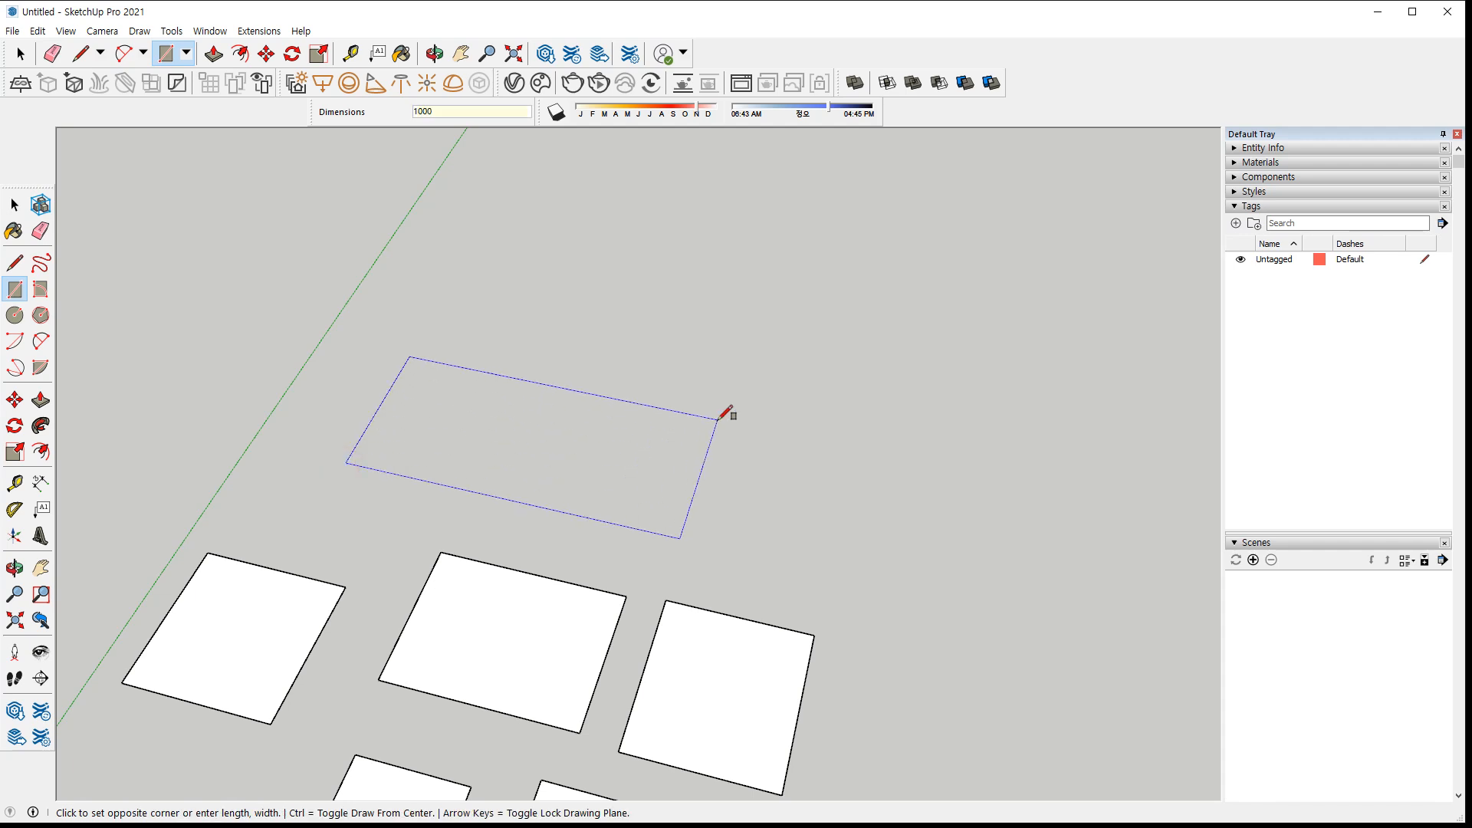
key("Return")
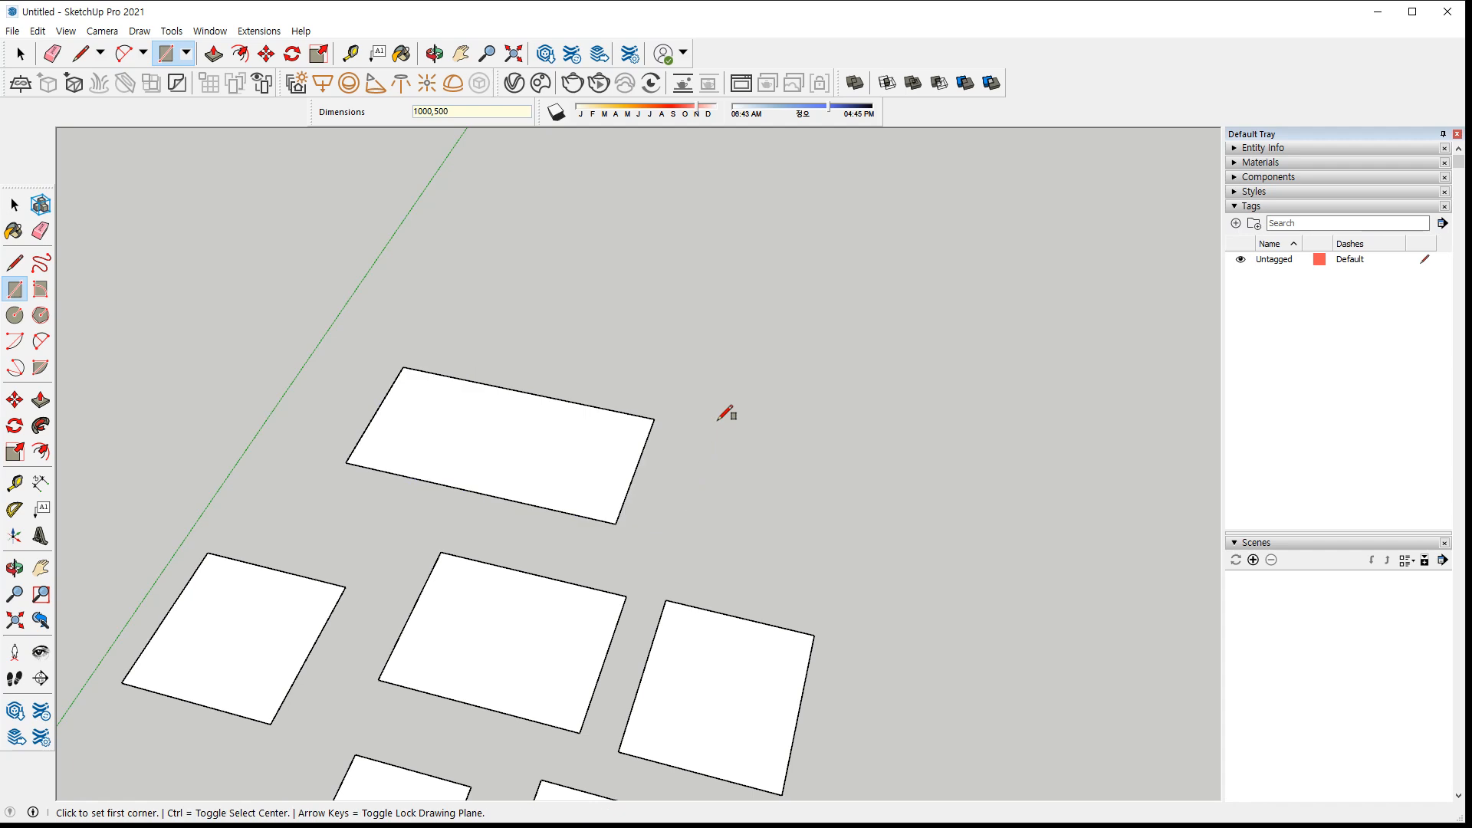
left_click(869, 542)
type("500,")
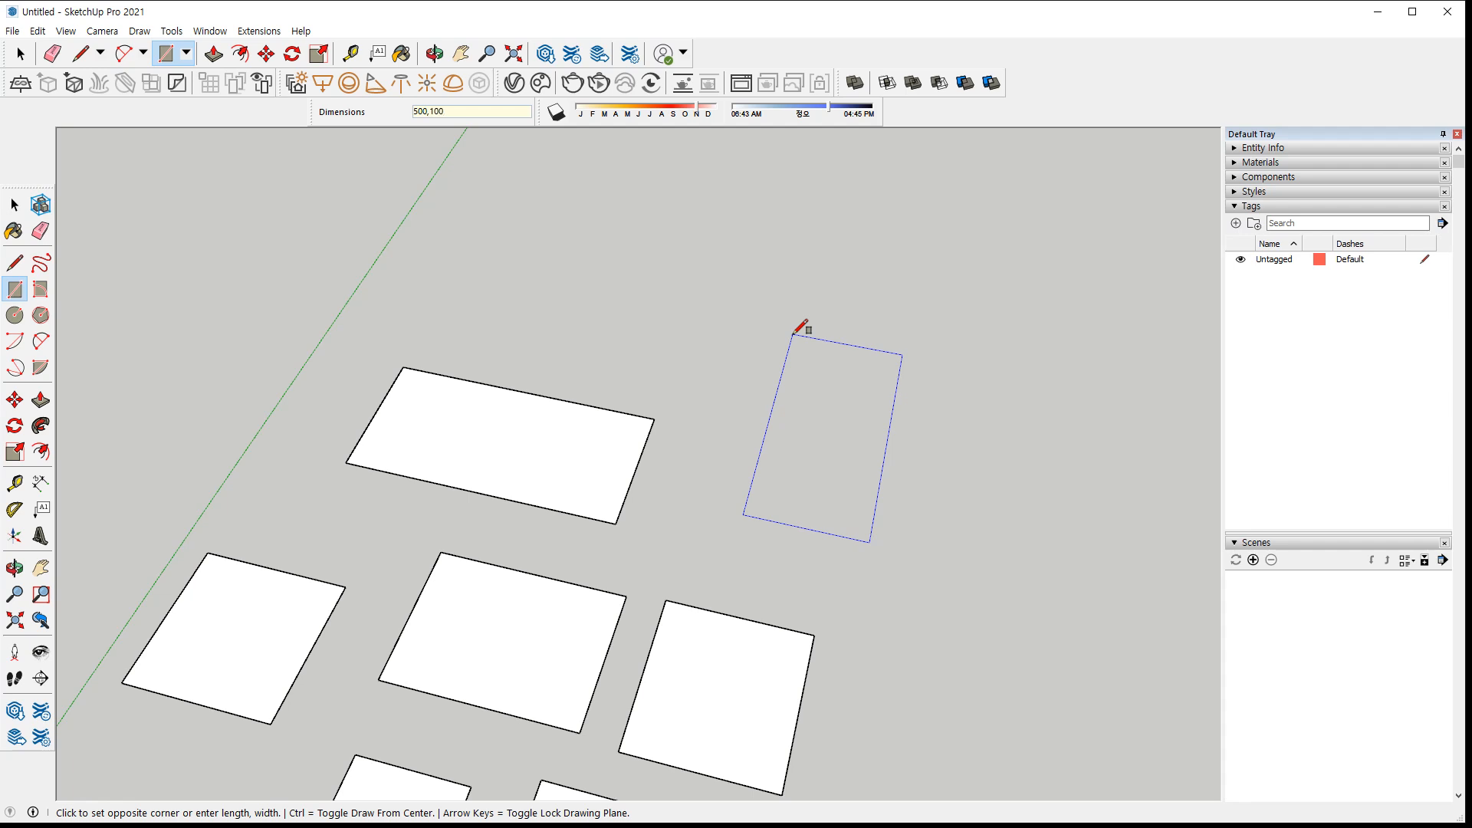
key("Return")
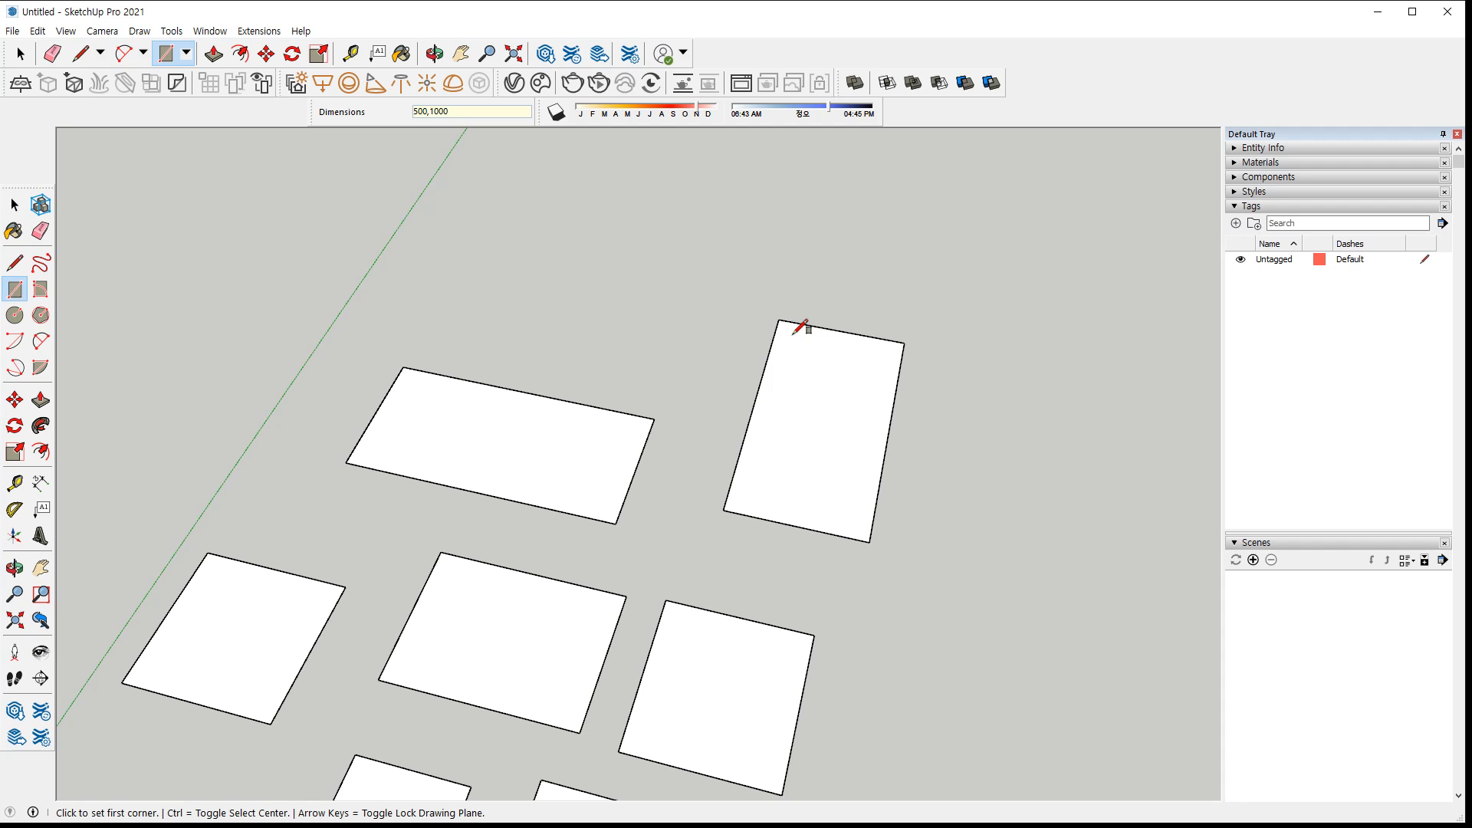
Select all the practice rectangles and delete them
key("space")
scroll(460, 437, "down", 3)
left_click_drag(187, 265, 760, 784)
key("Delete")
Cycle the Rectangle tool's drawing-plane lock through the red, green and blue axes and back to red
key("r")
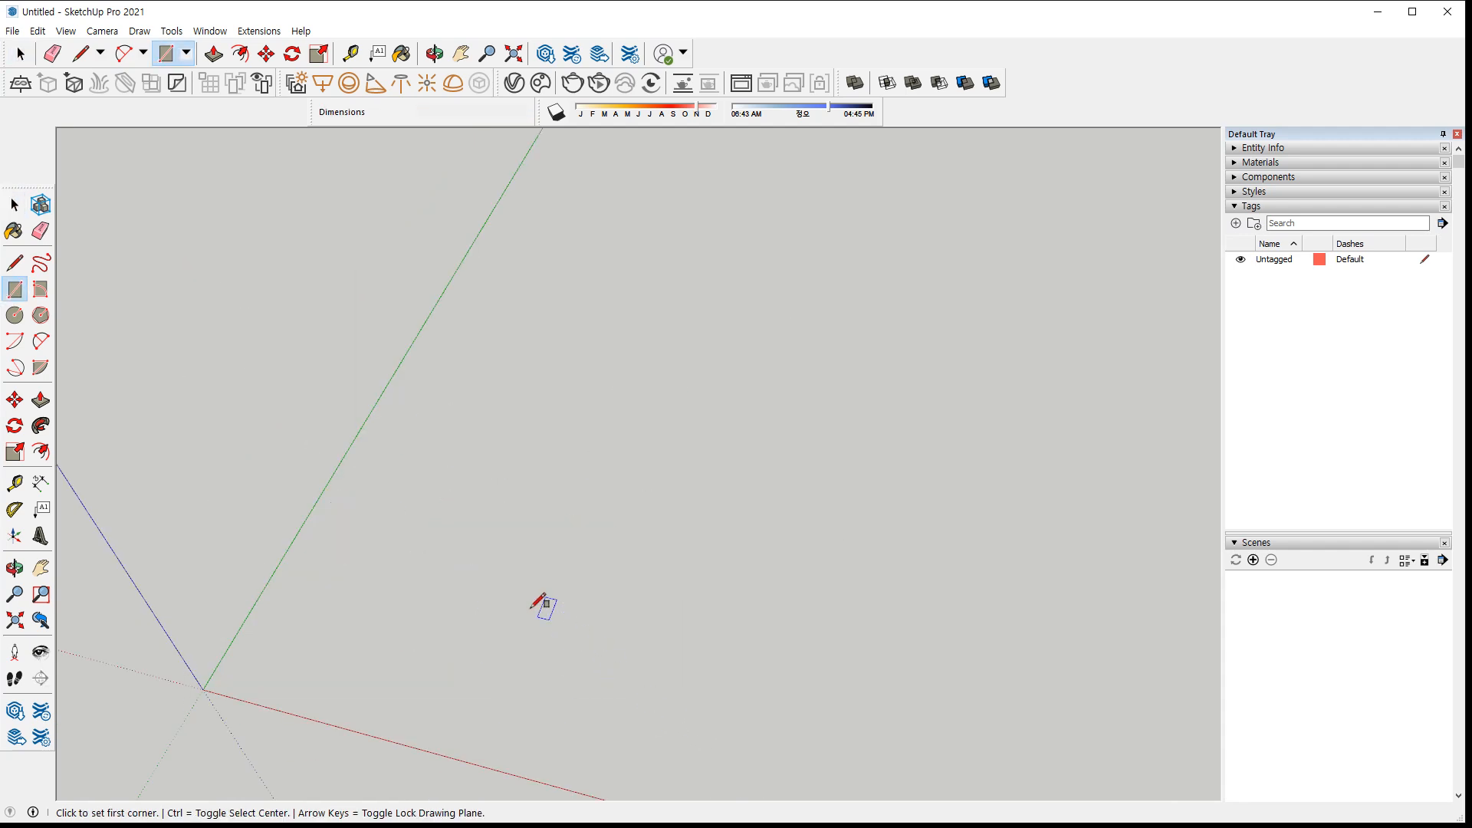
key("Right")
scroll(500, 594, "up", 5)
scroll(499, 595, "down", 3)
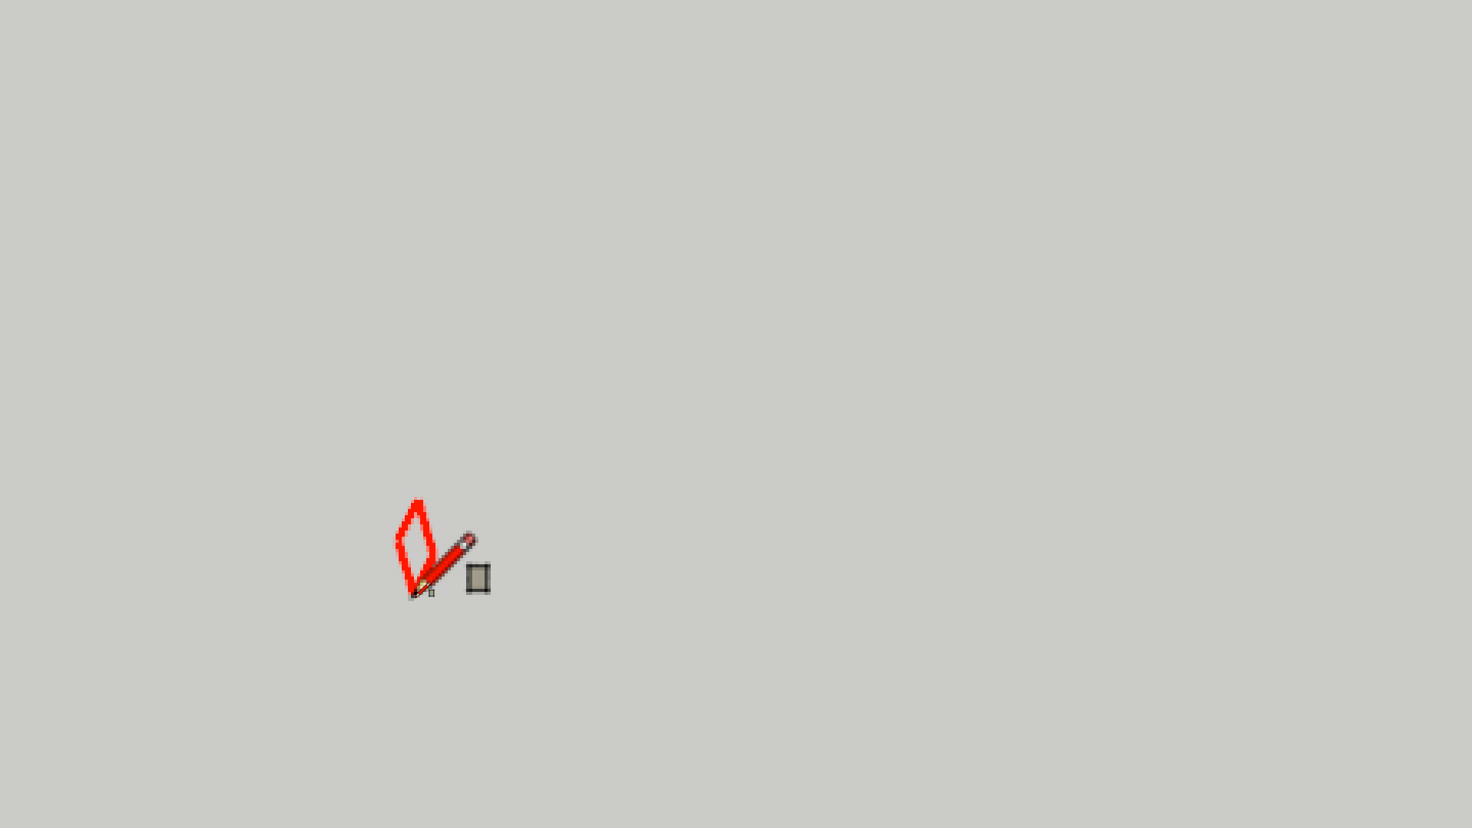
key("Left")
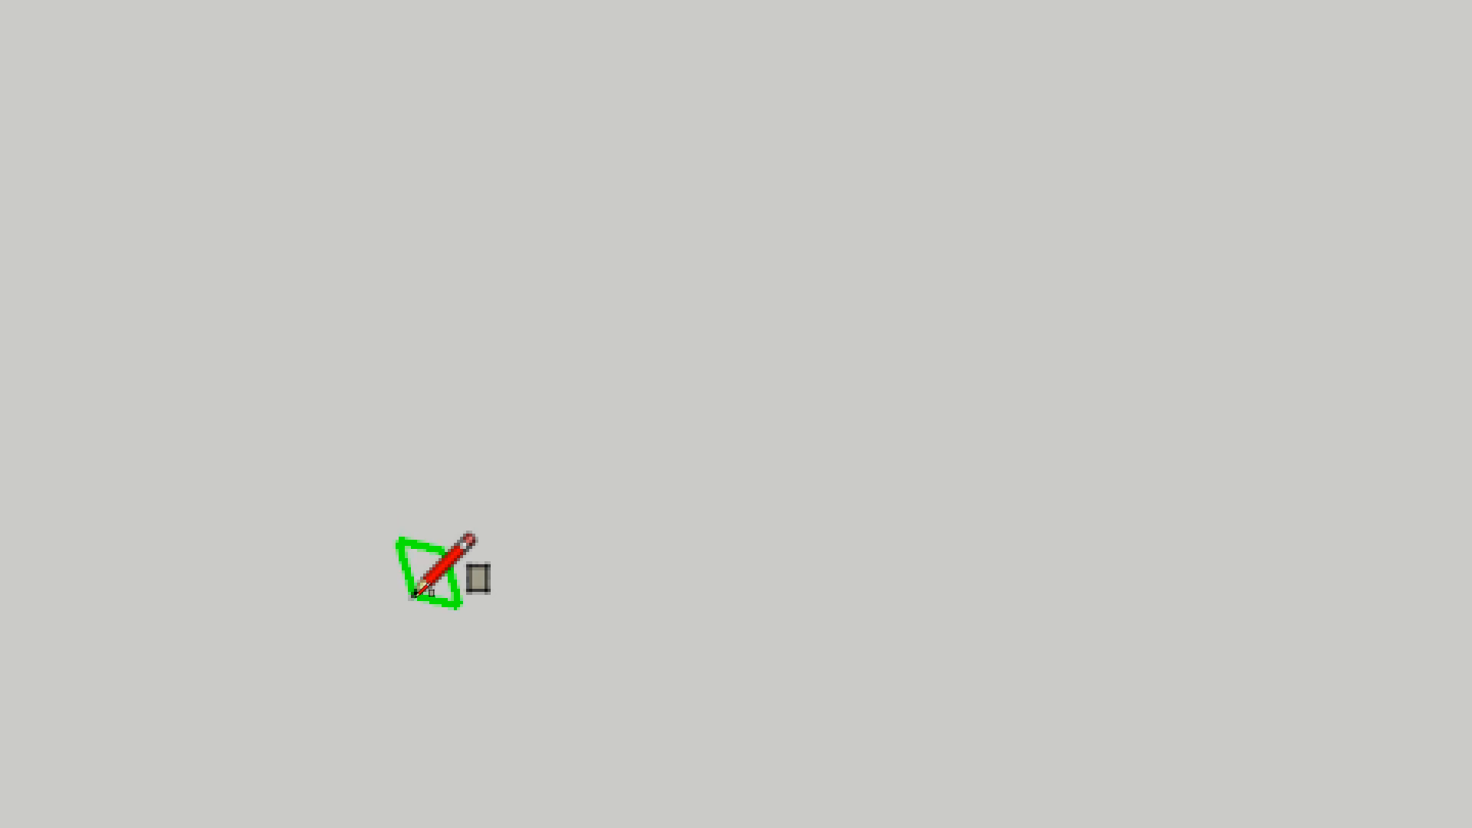
key("Up")
key("Right")
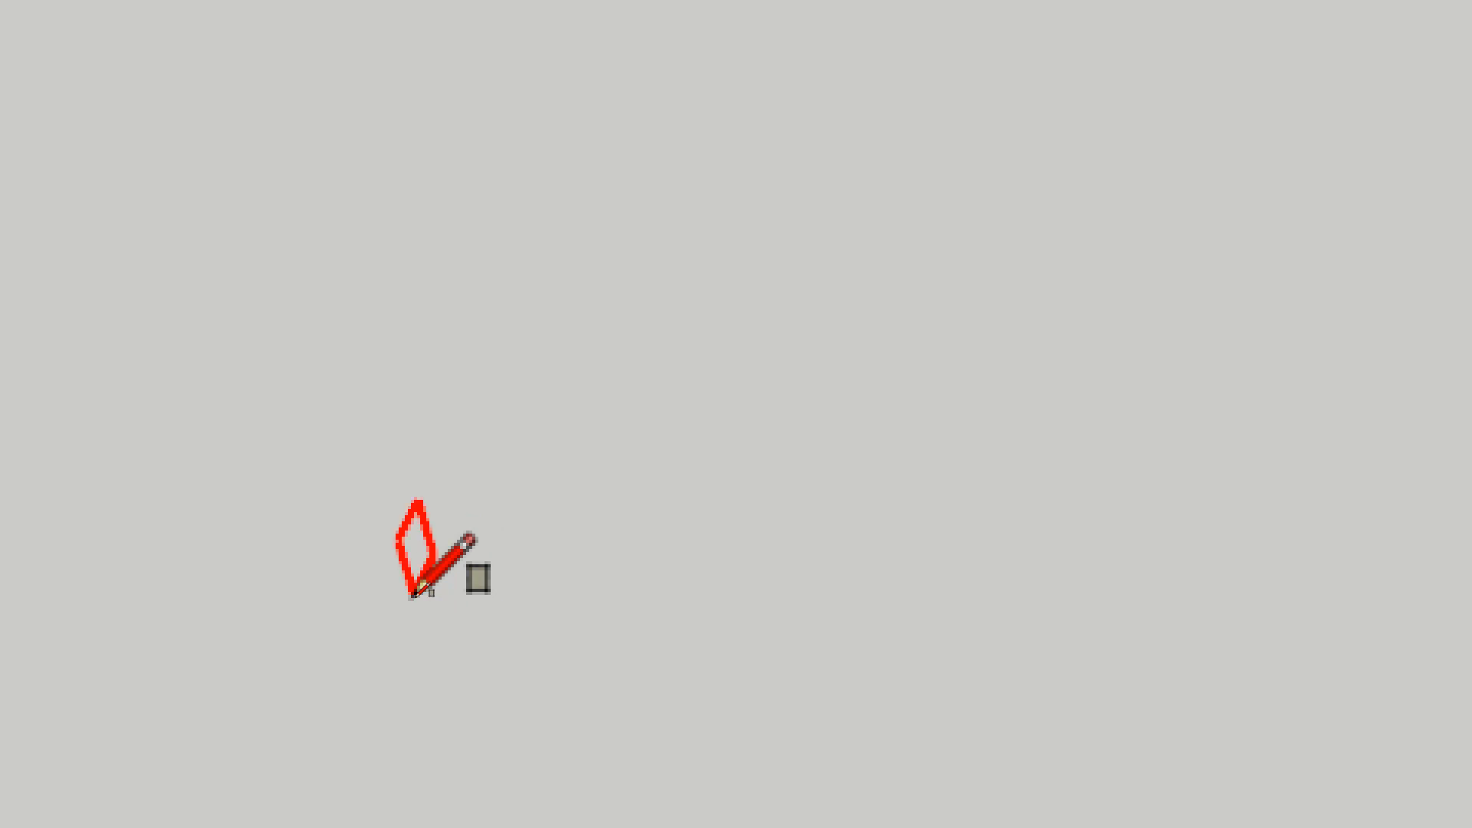
Draw a vertical rectangle about 373 by 743 mm on the plane perpendicular to the red axis
left_click(415, 597)
left_click(430, 114)
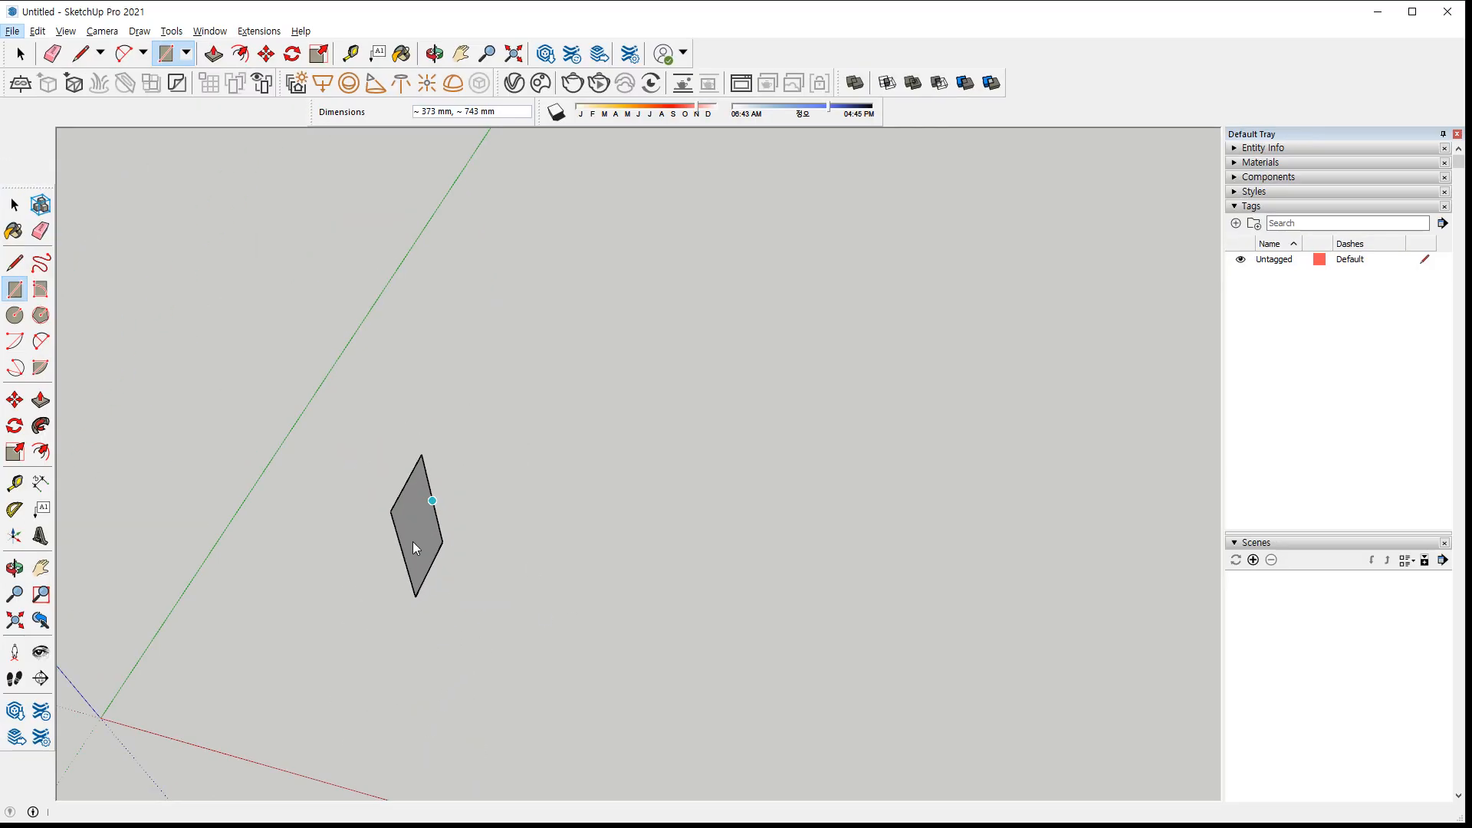
key("alt+space")
key("Escape")
mouse_move(355, 549)
middle_mouse_down()
mouse_move(693, 526)
mouse_move(450, 513)
mouse_move(353, 572)
middle_mouse_up()
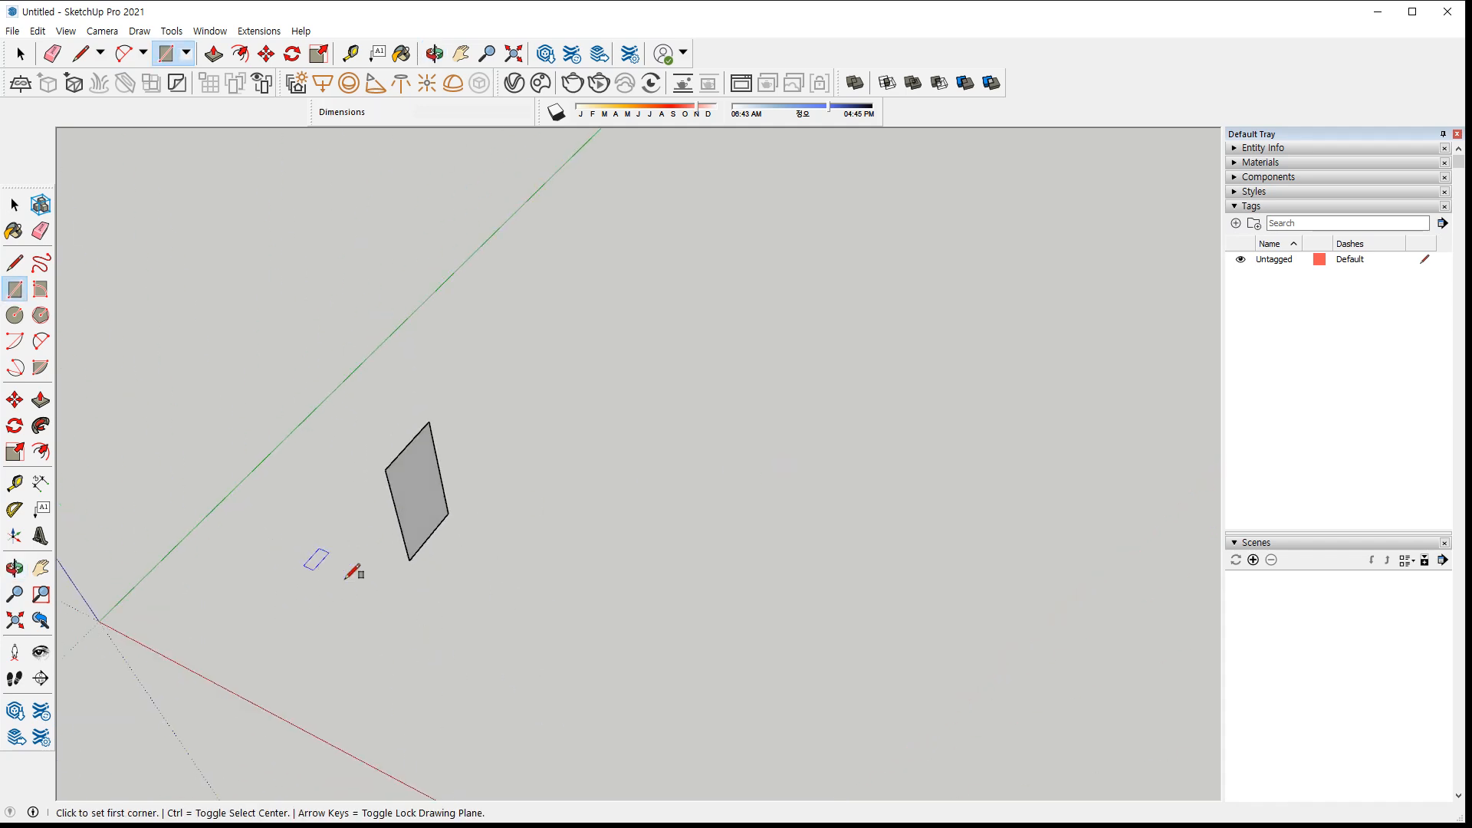
Draw a vertical rectangle perpendicular to the green axis from the first one's lower corner, and a horizontal rectangle about 636 by 373 mm joining both
left_click(410, 560)
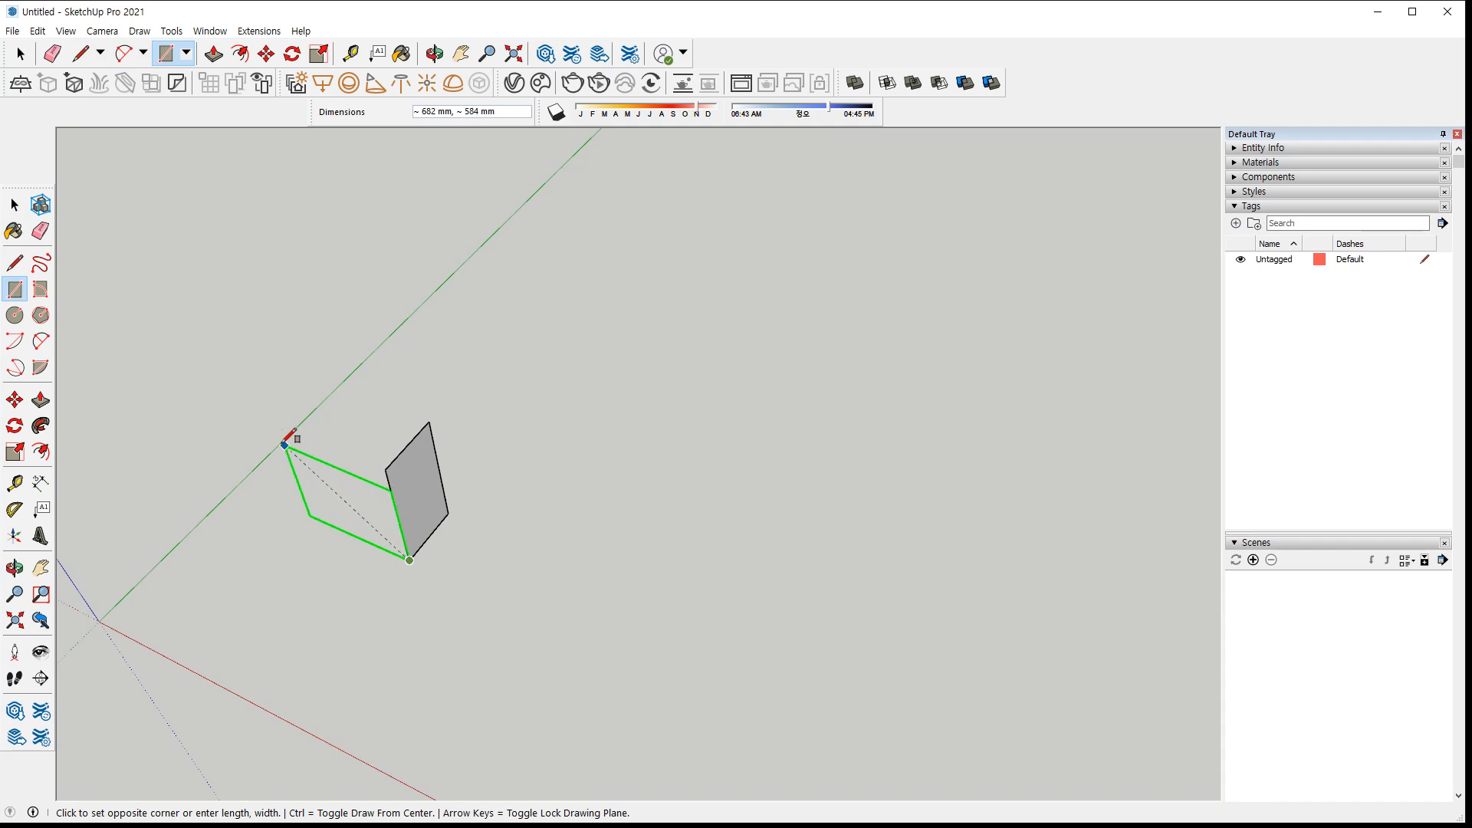
left_click(265, 372)
middle_click_drag(265, 373, 735, 328)
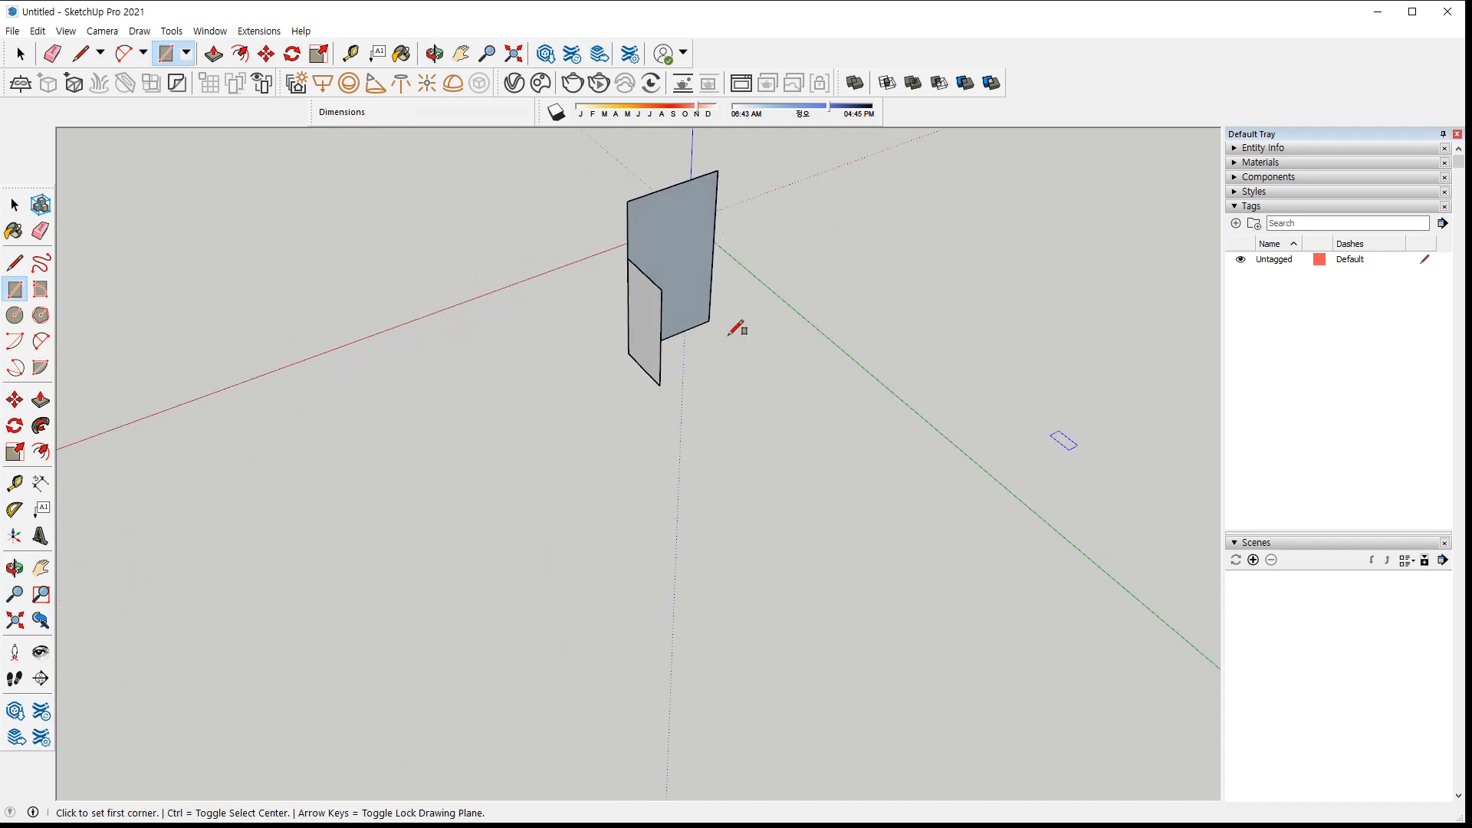
left_click(662, 289)
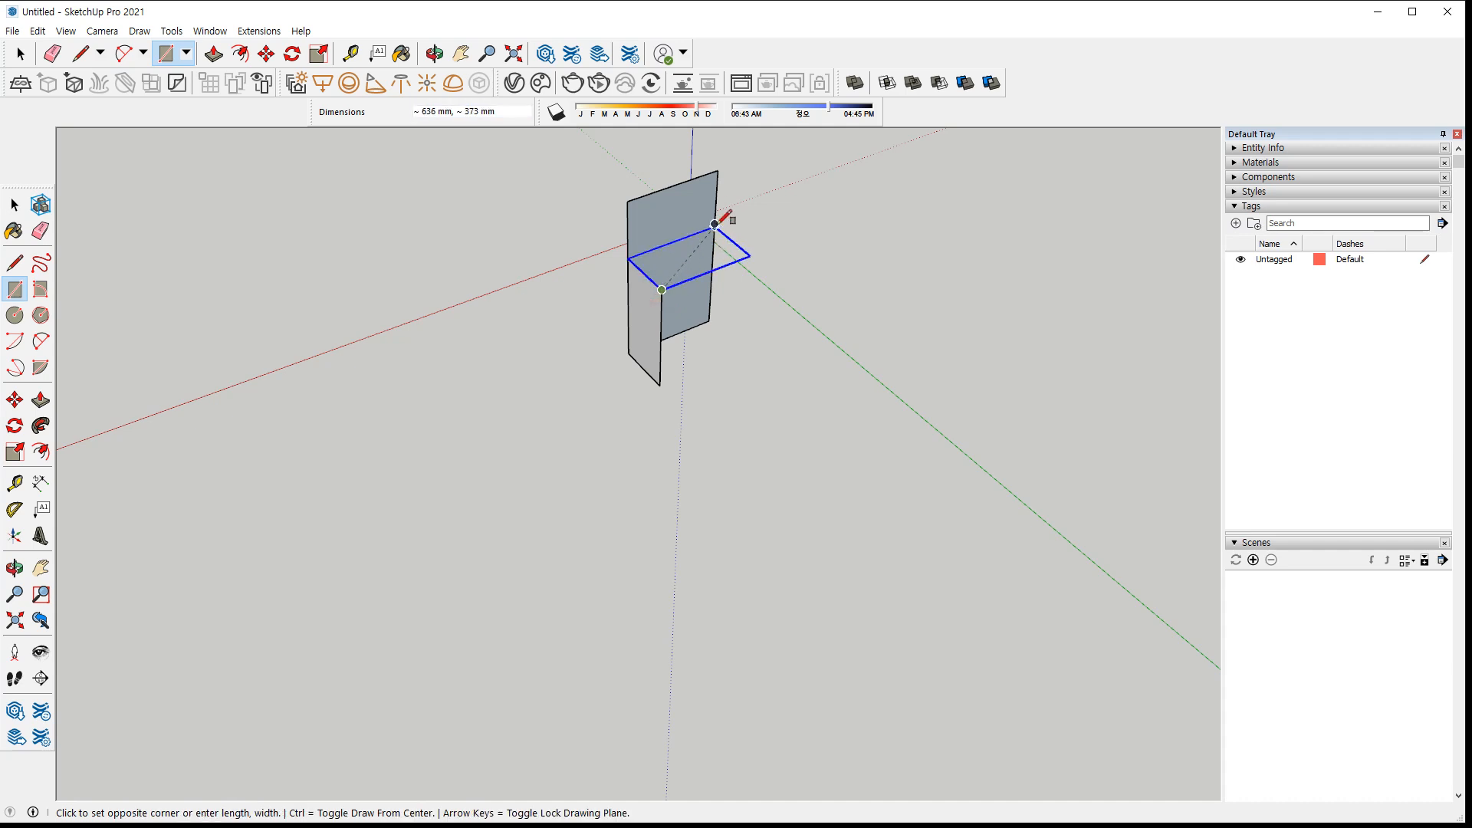
left_click(715, 213)
middle_click_drag(789, 461, 943, 386)
Draw a horizontal rectangle out from the larger panel's side edge and a parallel vertical panel about 636 by 762 mm at its outer edge
left_click(427, 414)
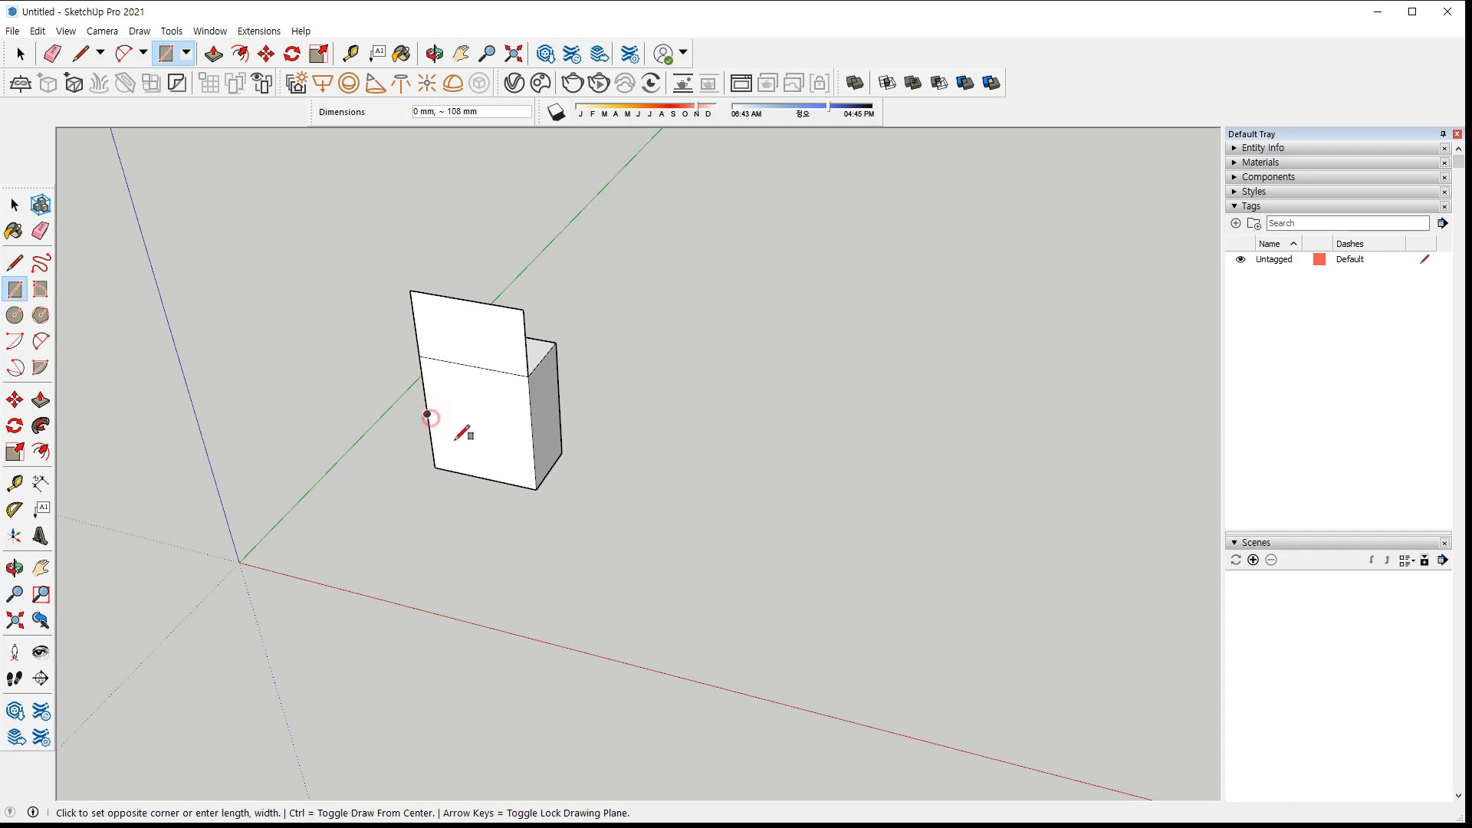
left_click(491, 581)
middle_click_drag(493, 582, 481, 536)
left_click(453, 505)
left_click(433, 269)
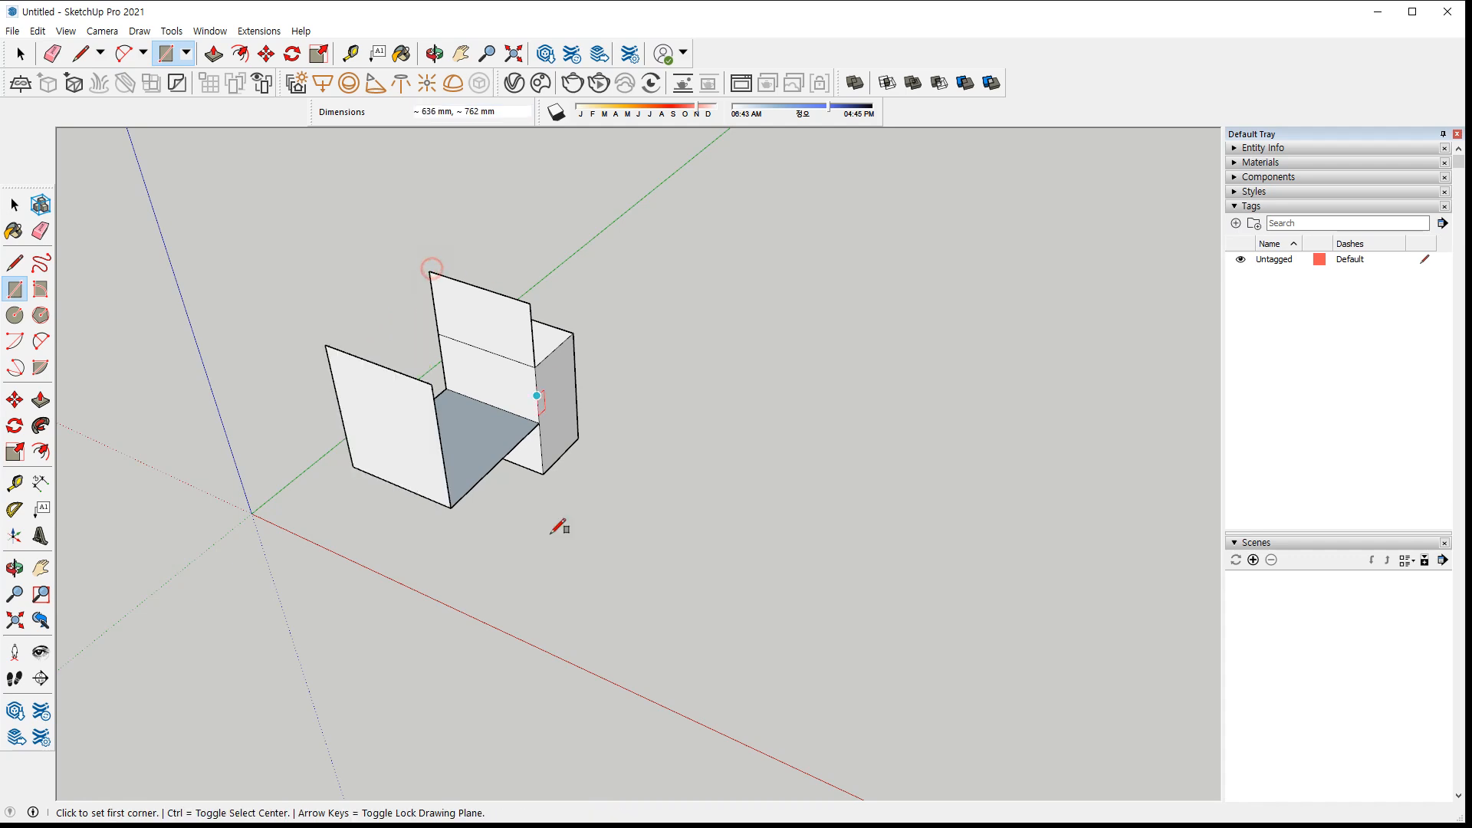
Draw a vertical rectangle perpendicular to the red axis to close one side between the two parallel panels
left_click(432, 383)
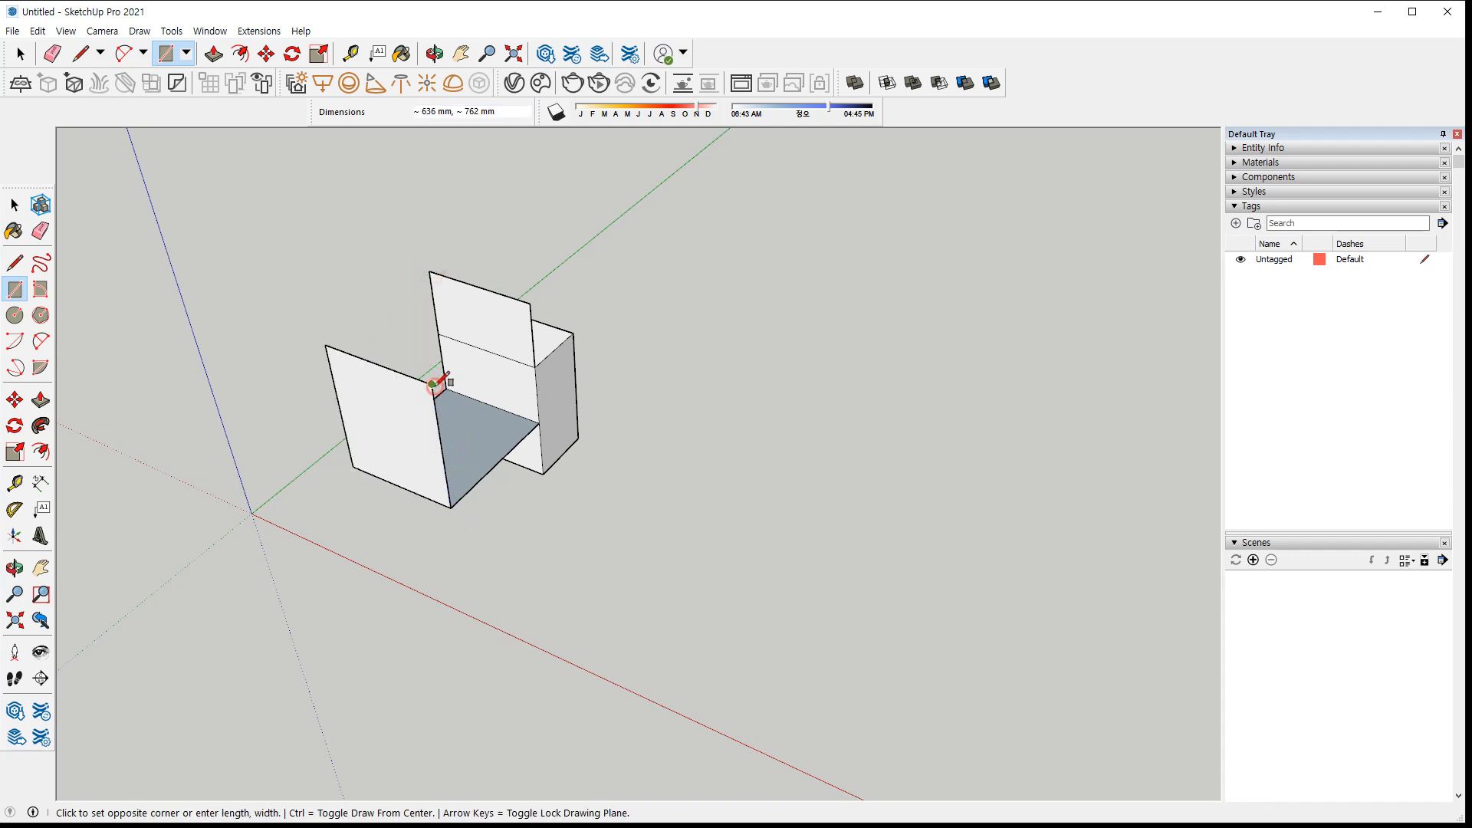
left_click(539, 424)
middle_click_drag(590, 515, 516, 592)
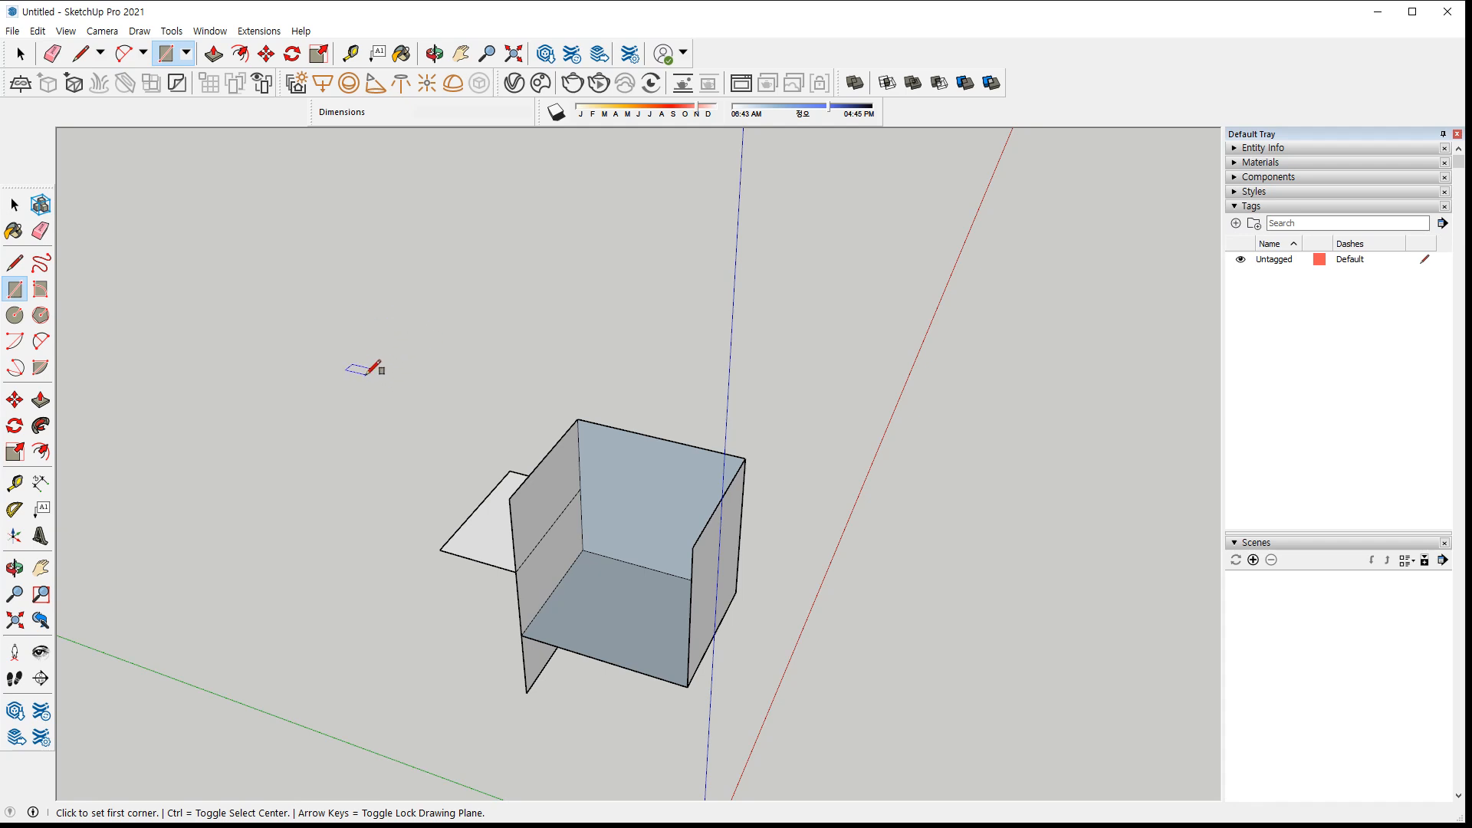
Draw a horizontal rectangle outward from its center in the empty area beside the box shape
left_click(340, 371)
scroll(400, 322, "up", 2)
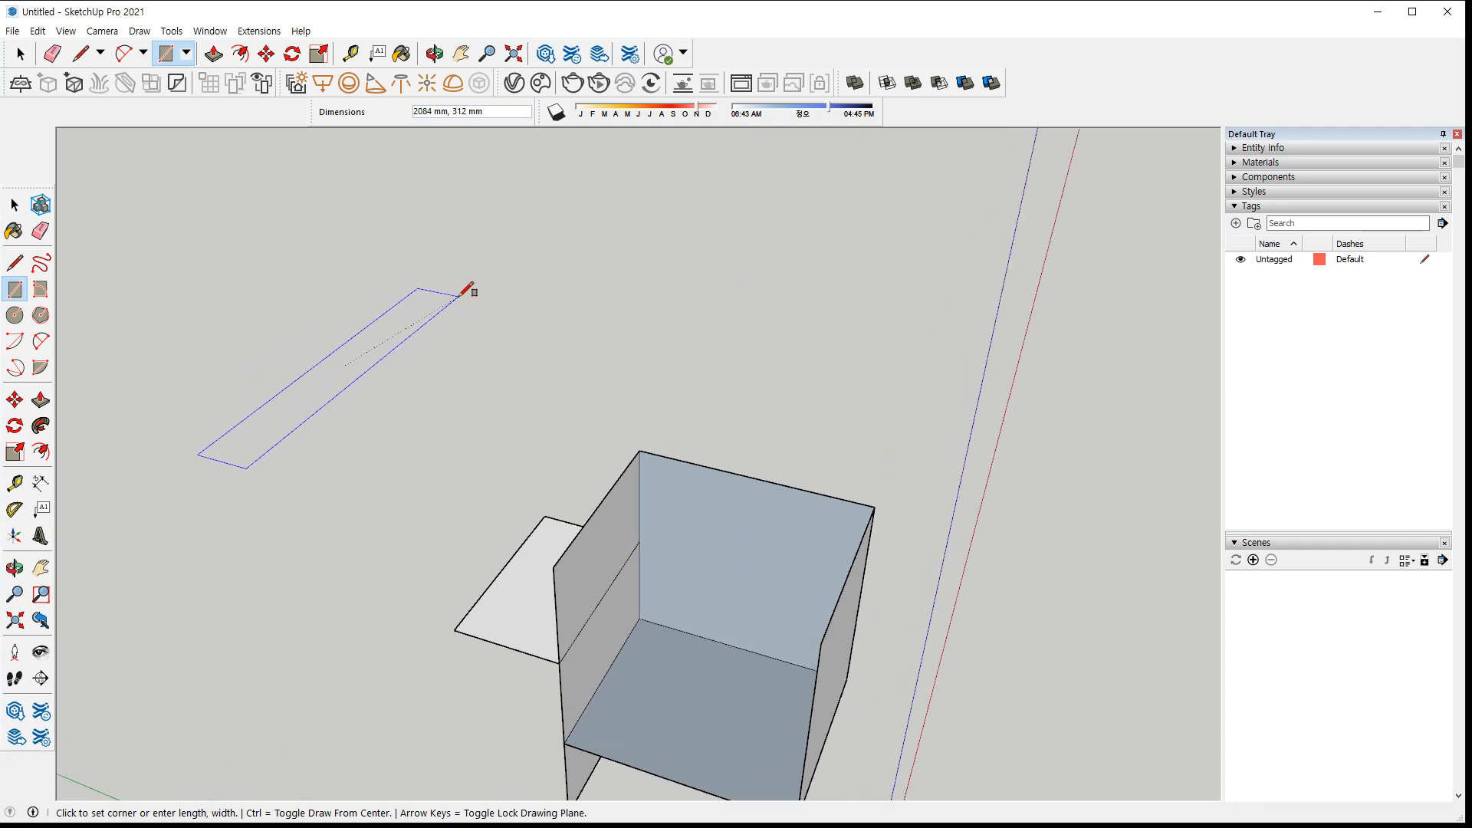
left_click(495, 333)
Draw a corner-to-corner rectangle about 1974 by 1162 mm beside the center-drawn one and leave the Rectangle tool
left_click(602, 369)
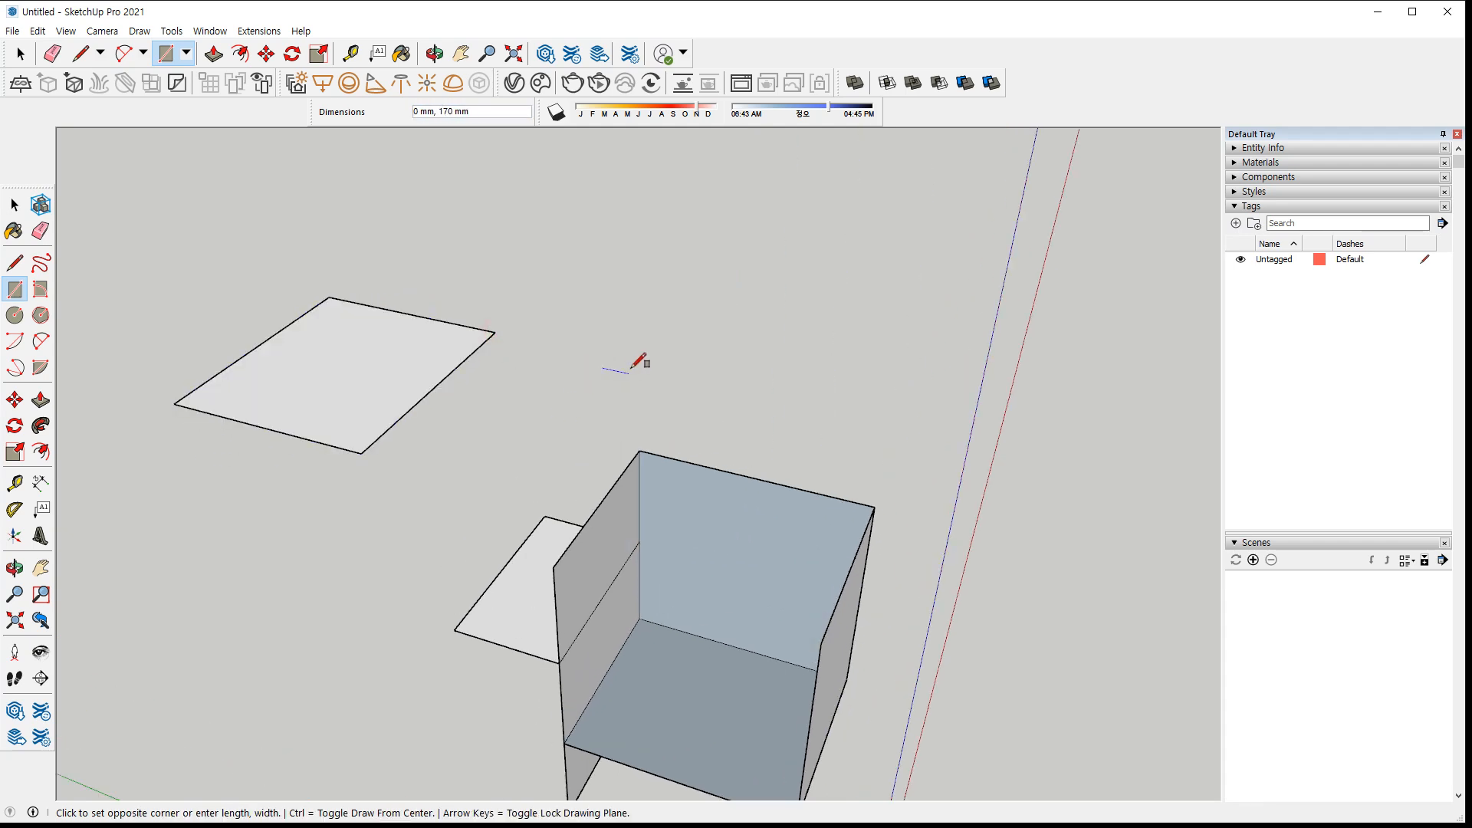
left_click(874, 267)
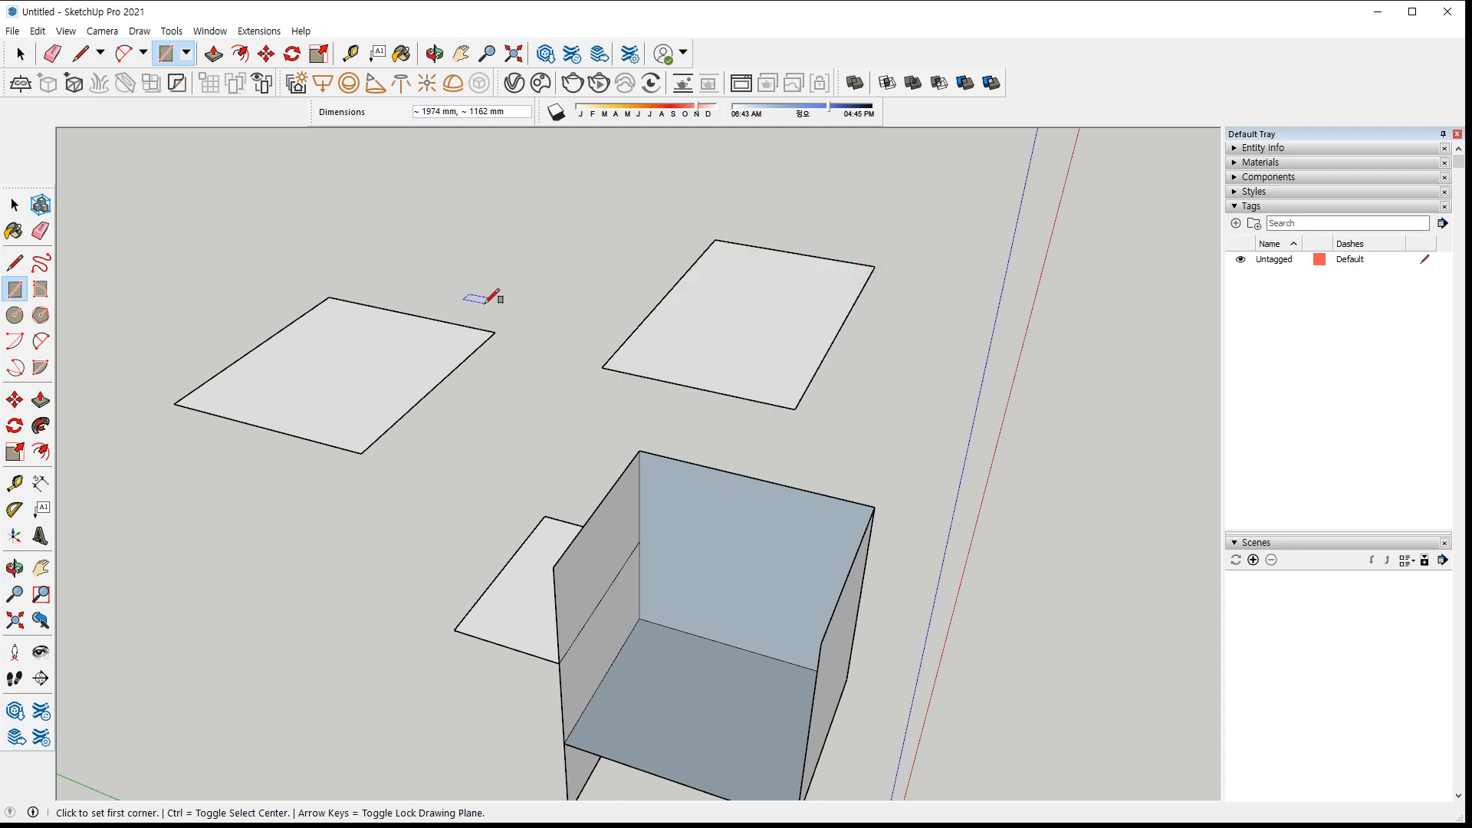
key("ctrl")
key("space")
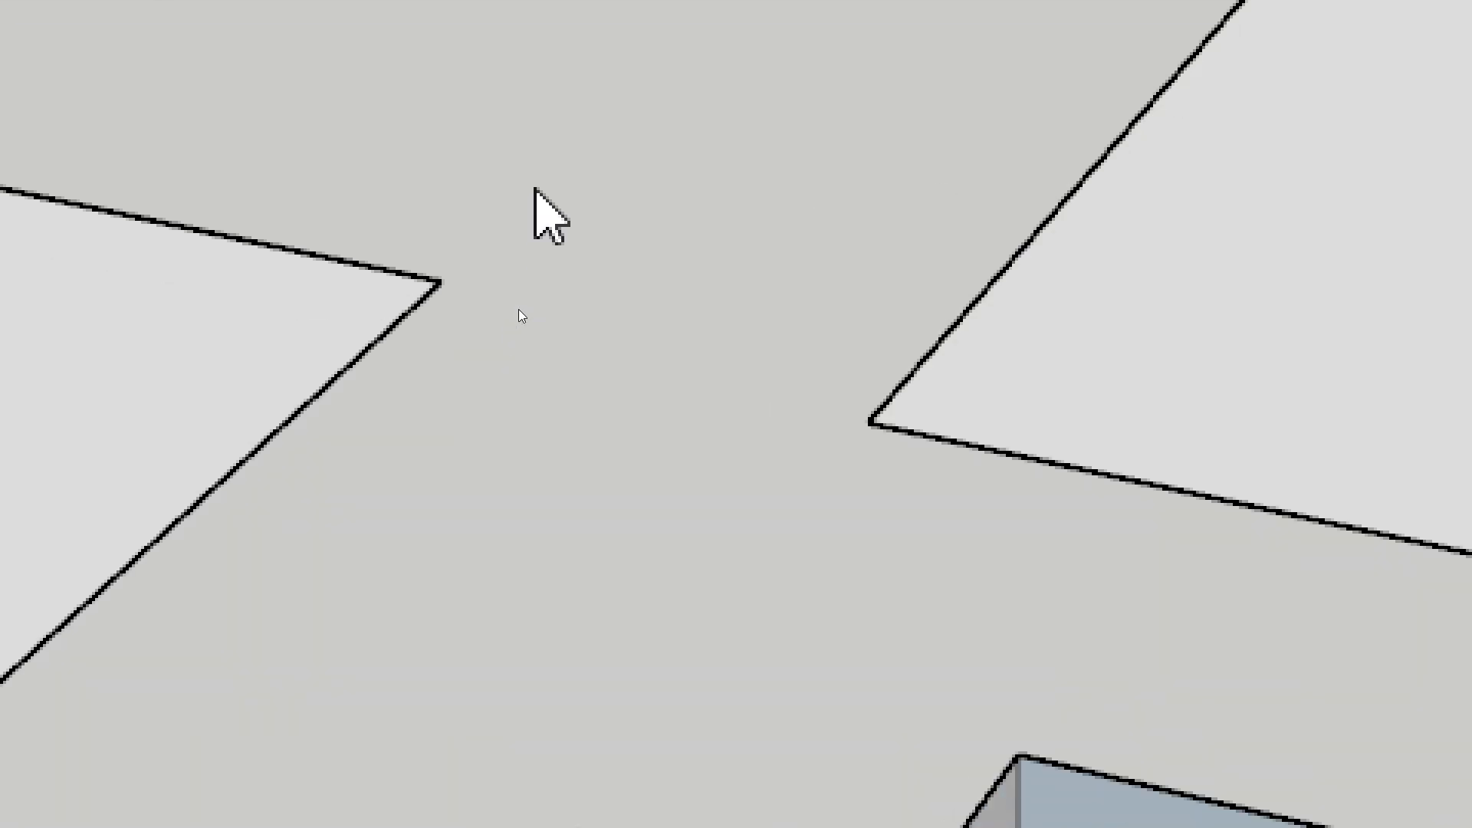
Draw a horizontal rectangle outward from its center in the gap between the two existing rectangles
key("r")
left_click(613, 271)
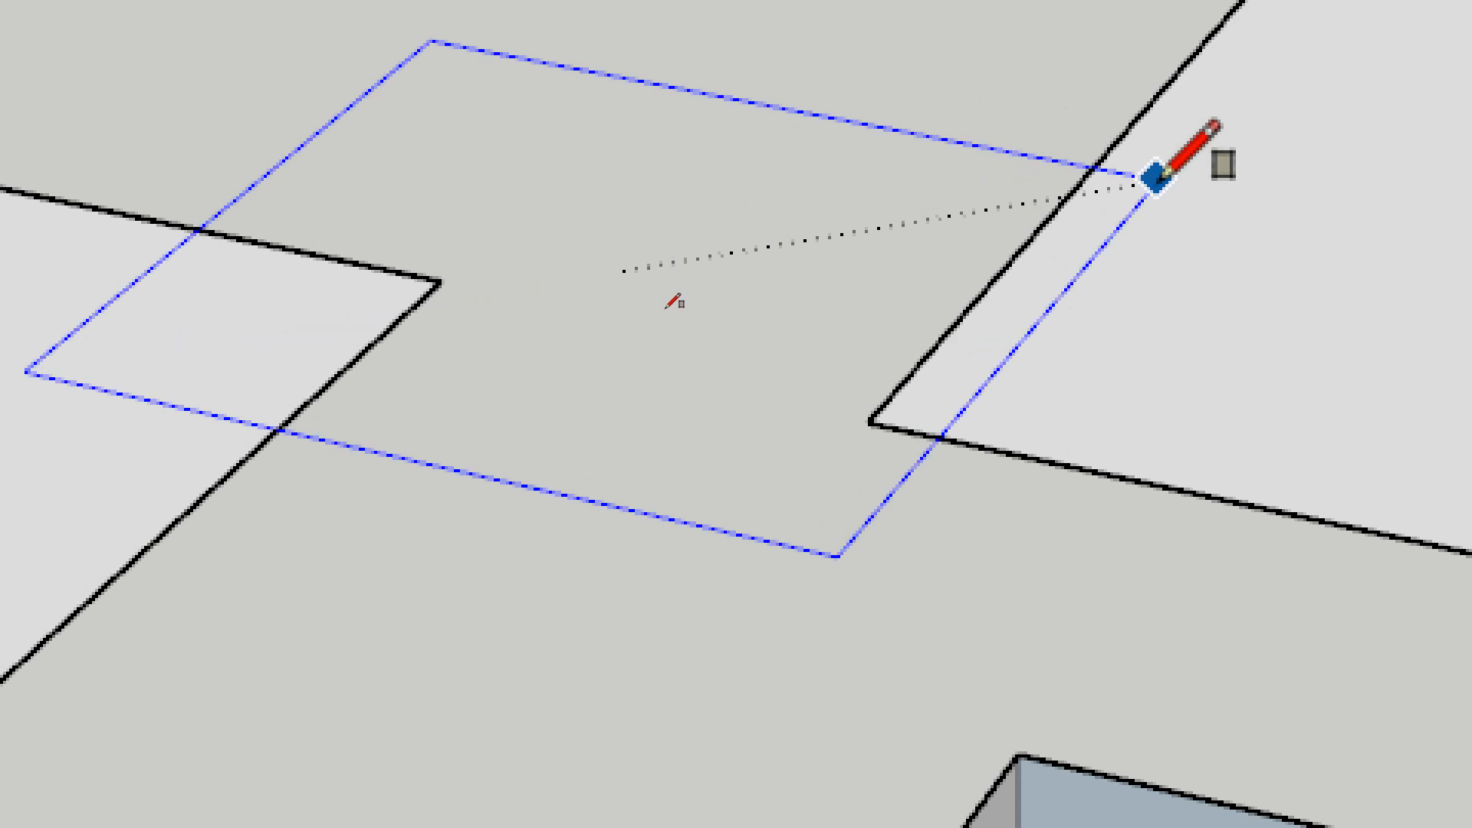
left_click(1116, 196)
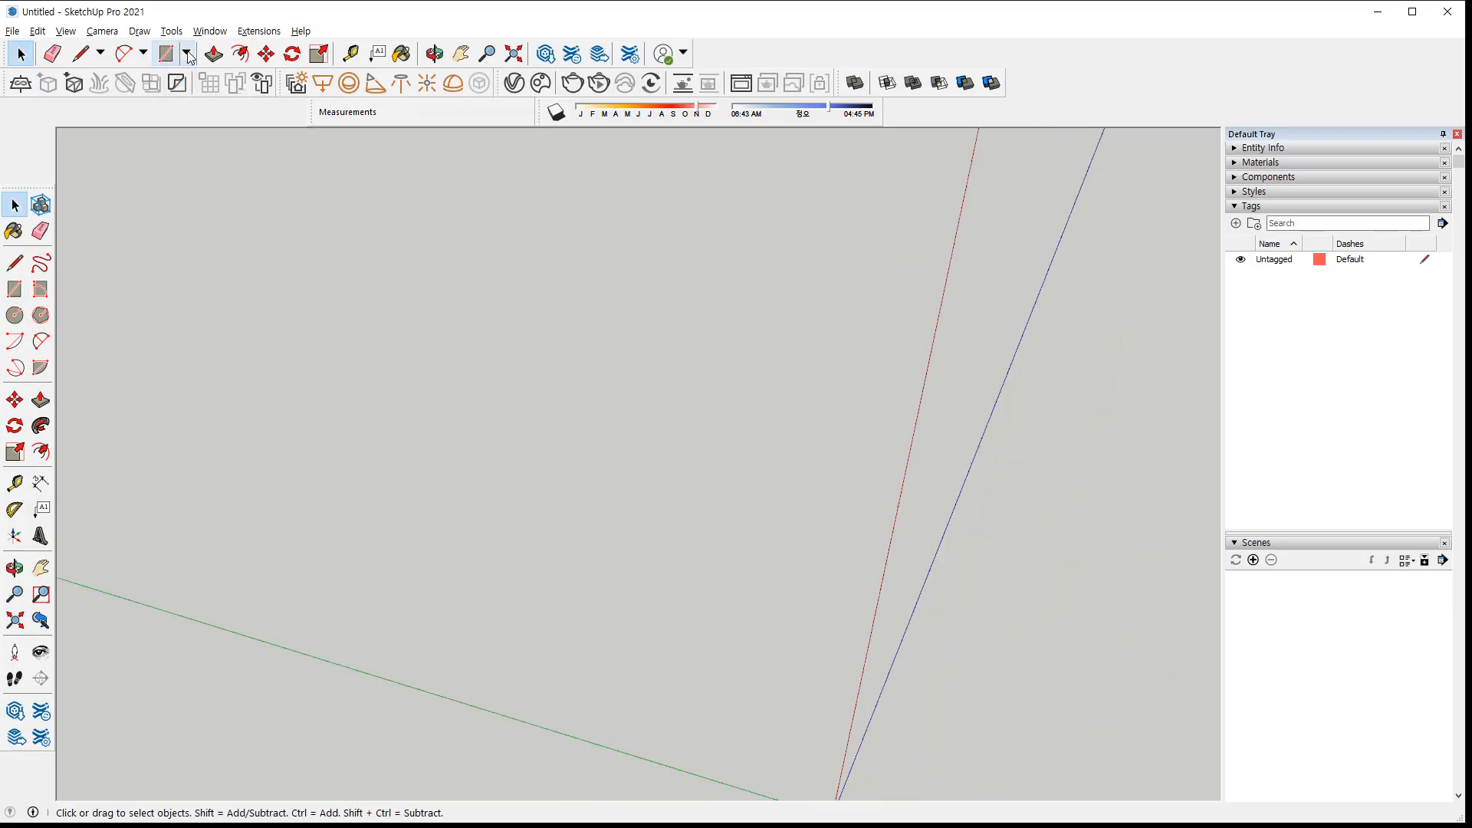
Start a Rotated Rectangle in the empty area with a 500 mm first edge along the green axis
left_click(187, 53)
left_click(186, 51)
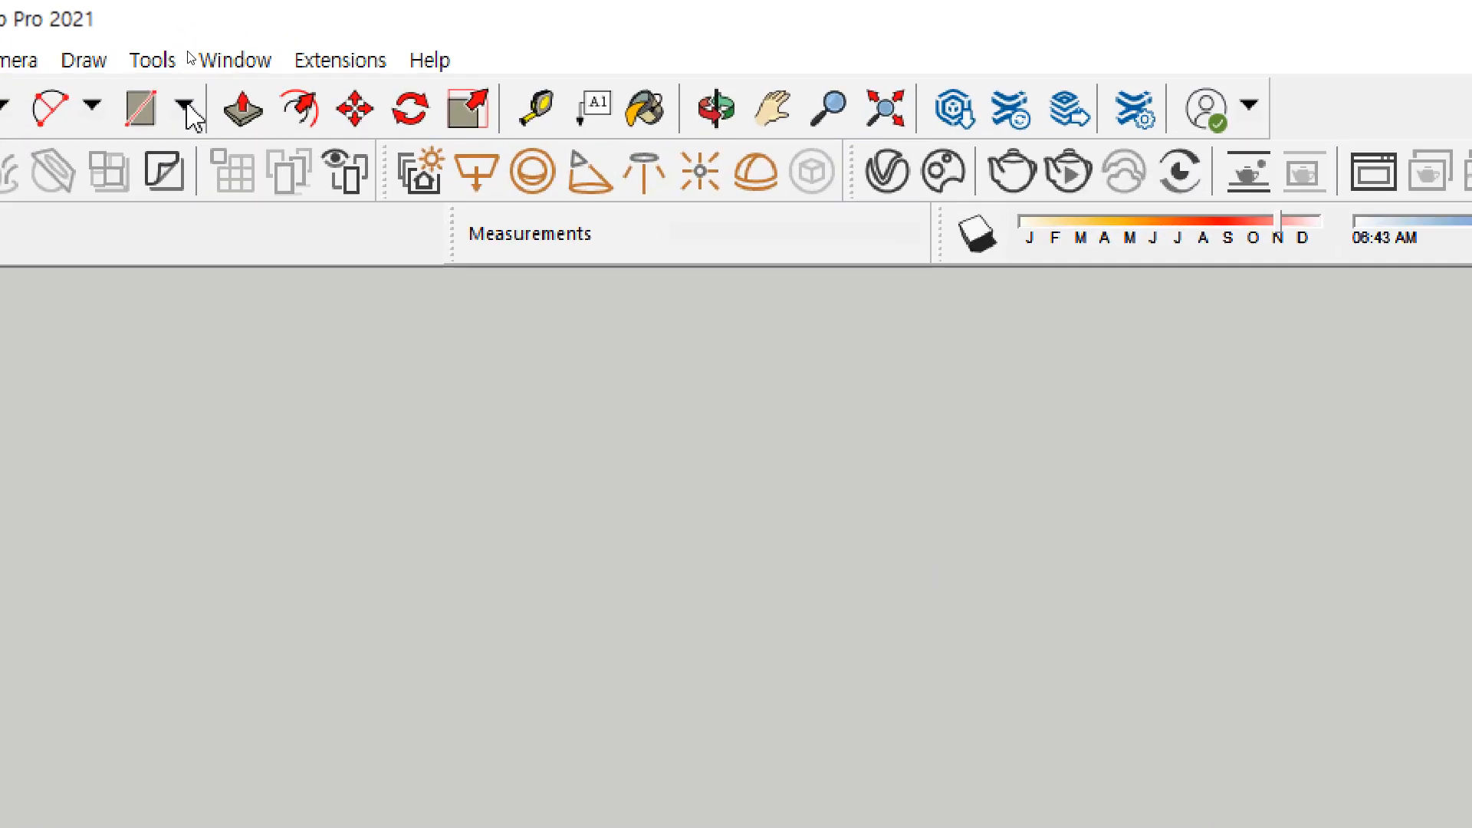
left_click(187, 52)
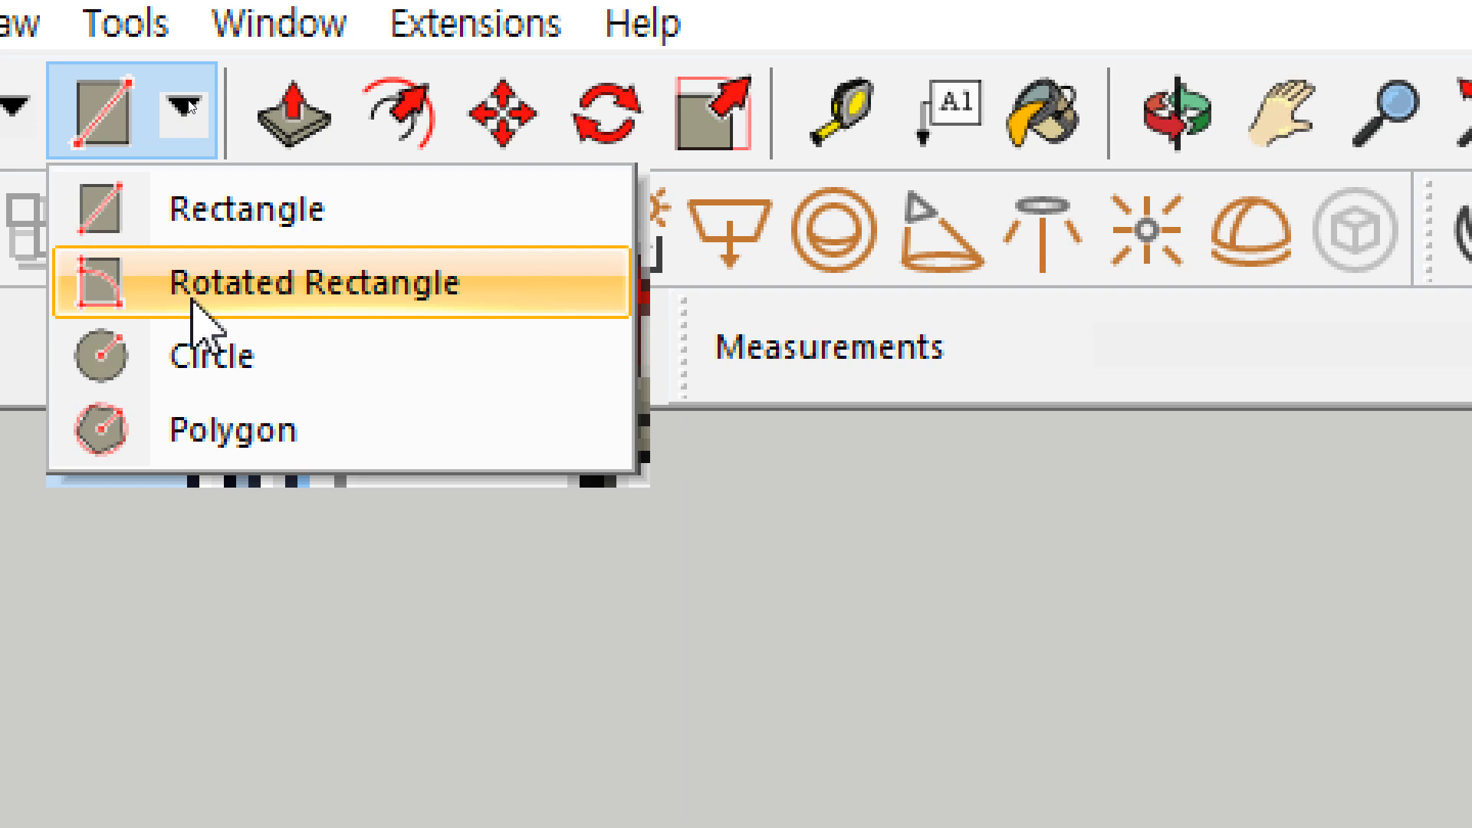
left_click(282, 282)
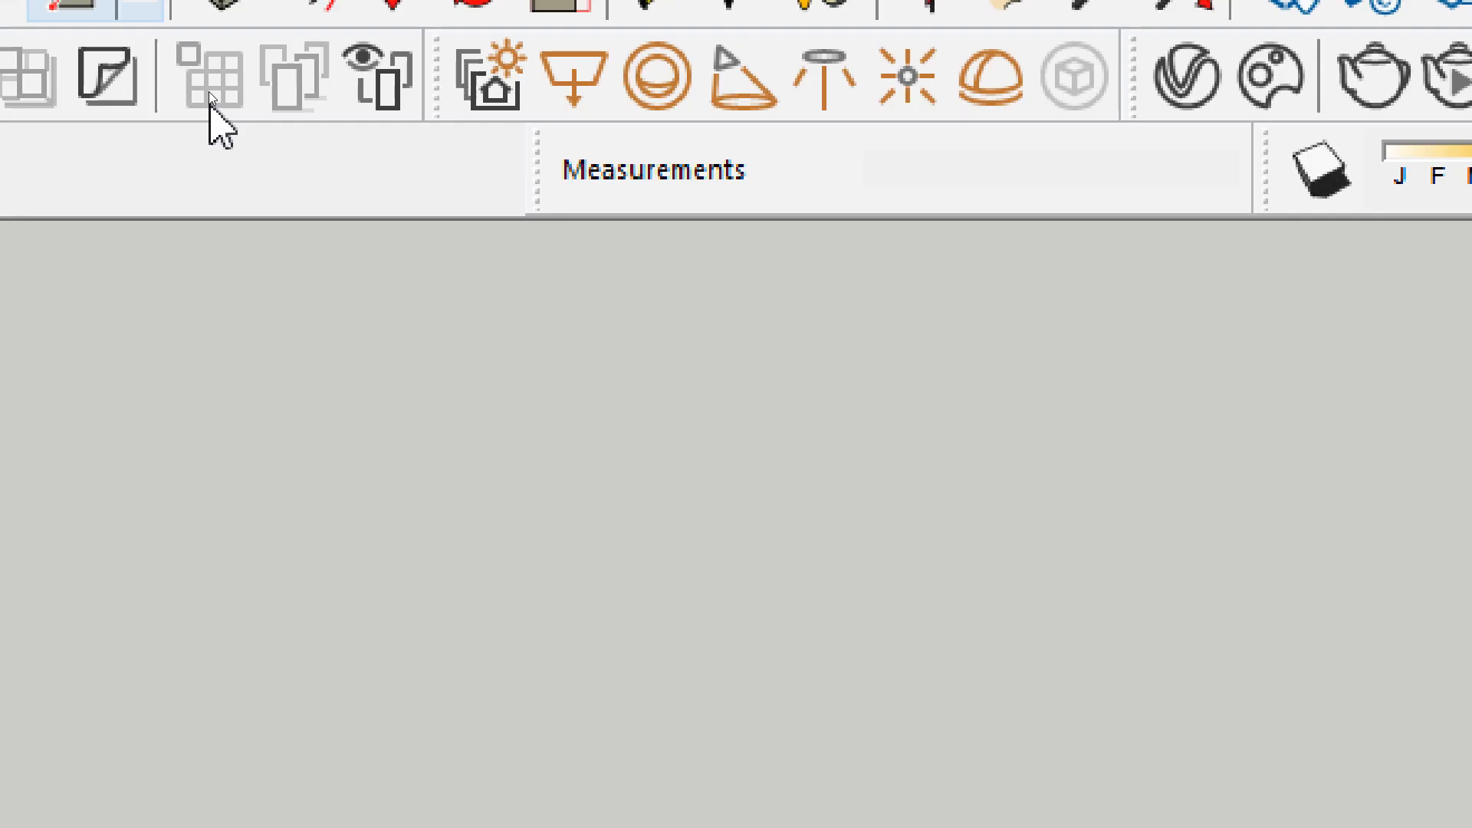
left_click(141, 3)
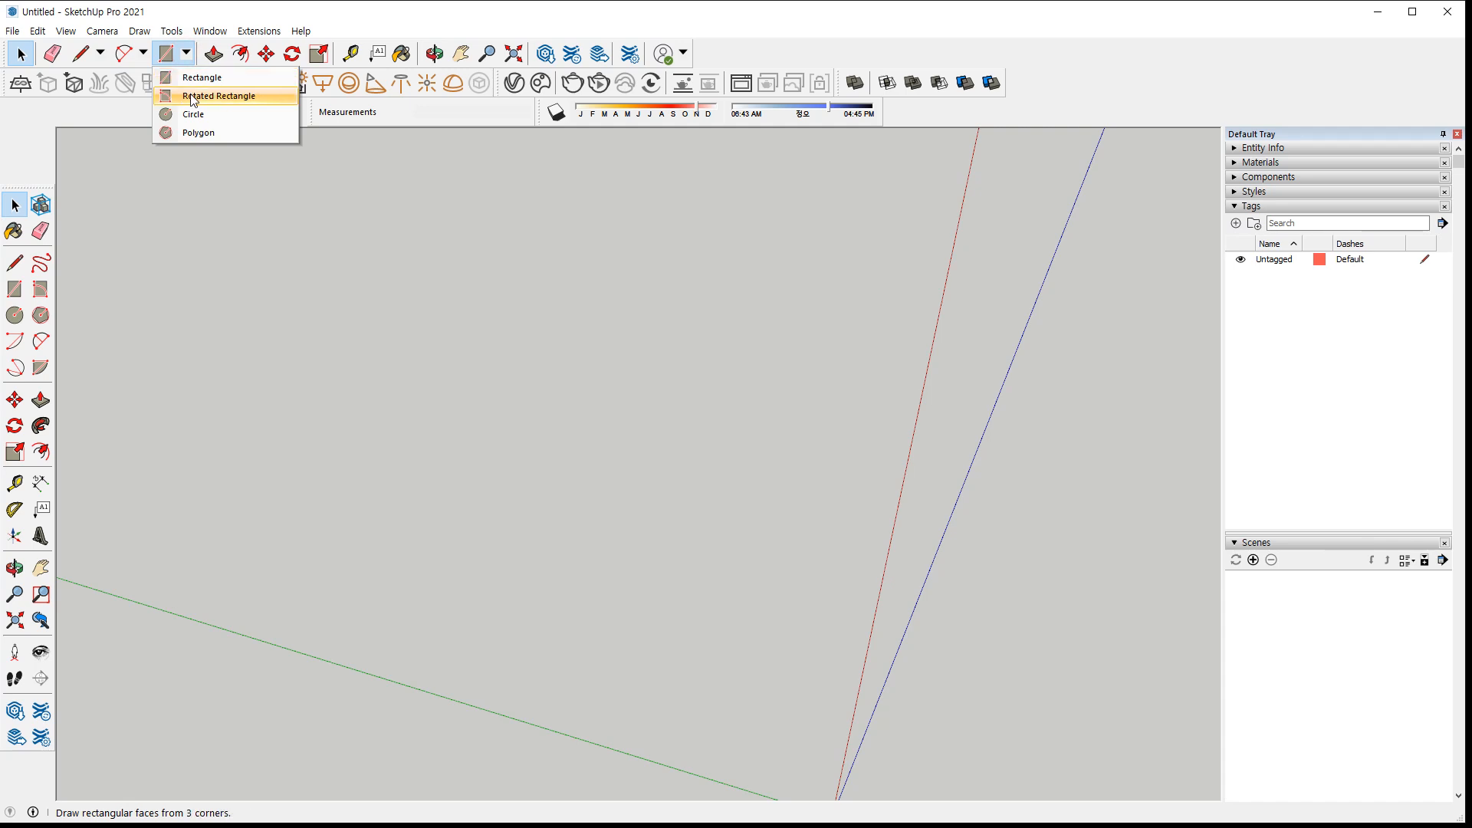
left_click(193, 96)
left_click(318, 441)
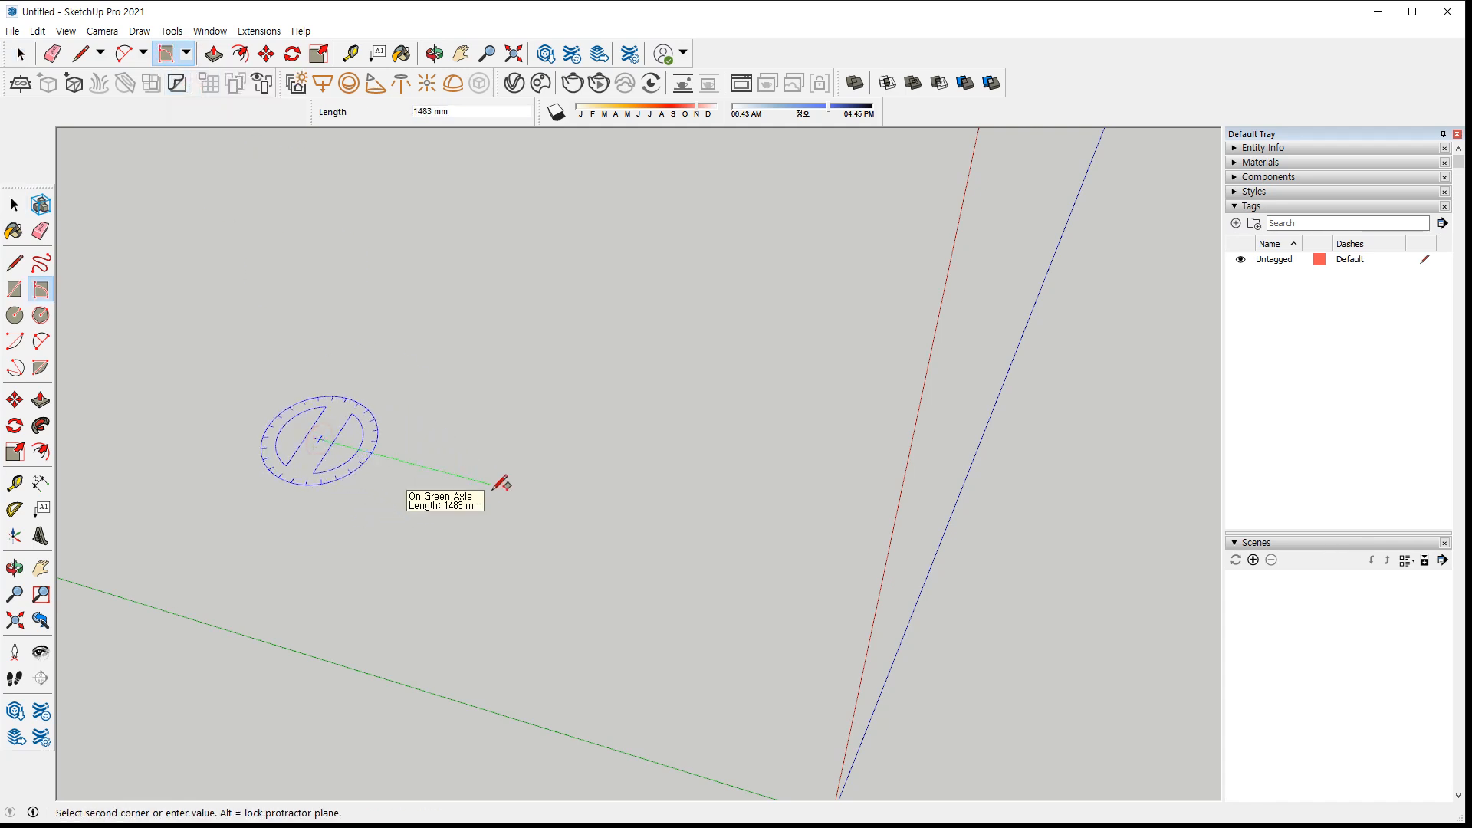
type("500")
key("Return")
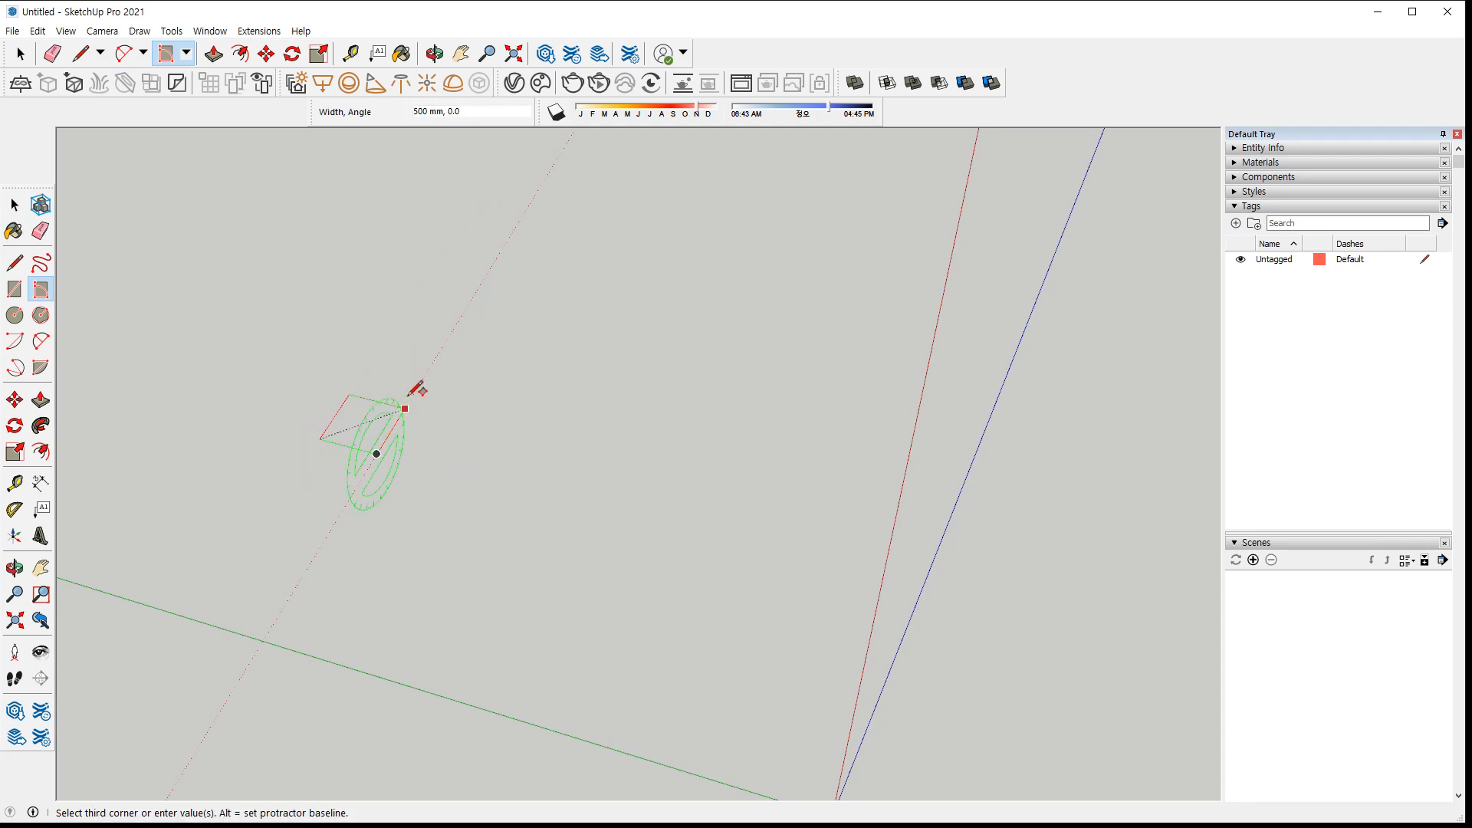
middle_click_drag(435, 457, 105, 289)
scroll(683, 414, "down", 2)
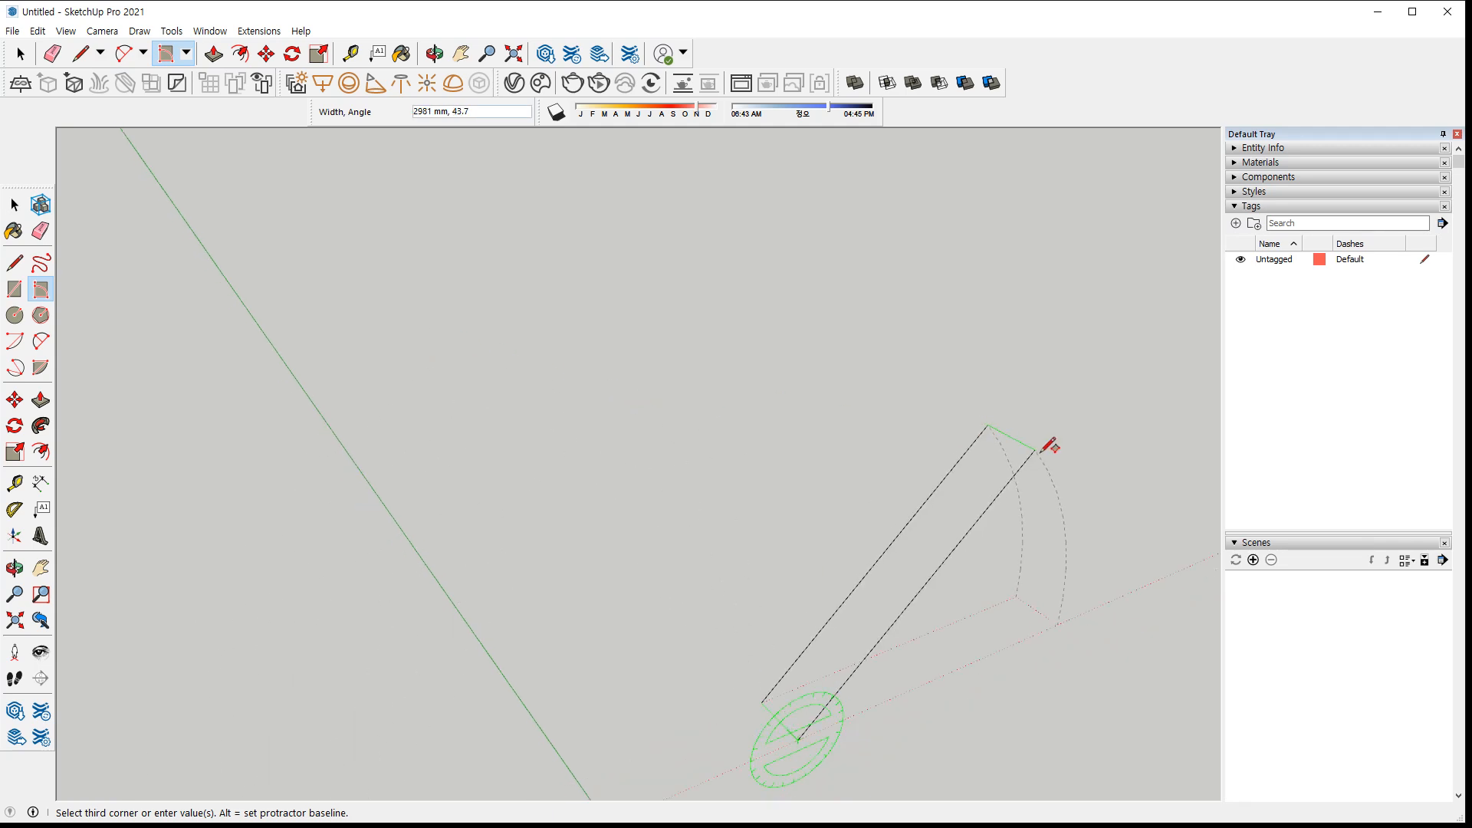
middle_click_drag(1077, 572, 759, 395)
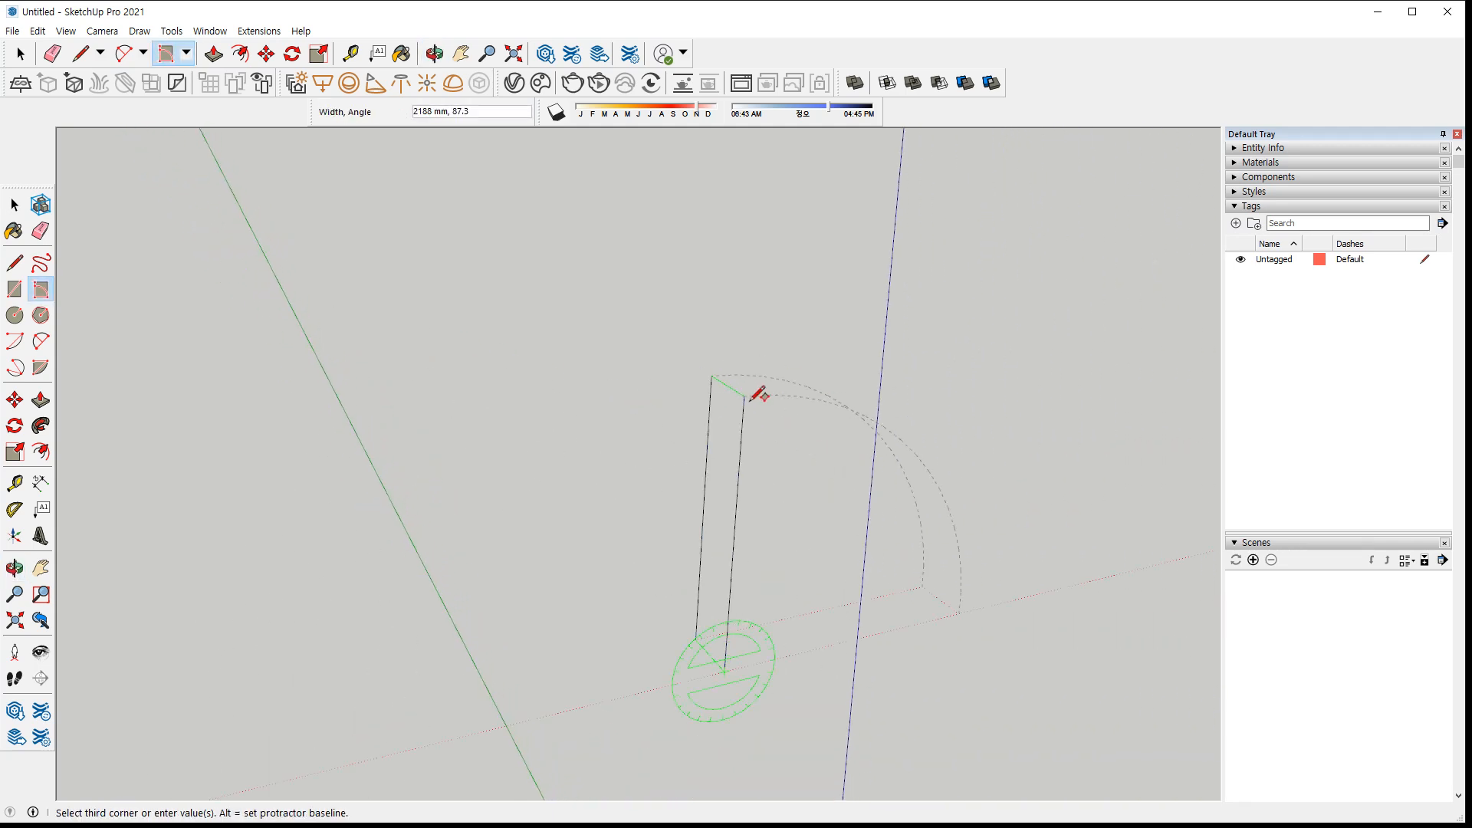
left_click_drag(612, 539, 761, 719)
left_click_drag(776, 697, 720, 722)
left_click_drag(635, 563, 633, 638)
left_click_drag(606, 550, 695, 534)
mouse_move(721, 668)
left_mouse_down()
mouse_move(791, 457)
mouse_move(834, 498)
left_mouse_up()
left_click_drag(727, 664, 917, 638)
mouse_move(771, 525)
left_mouse_down()
mouse_move(797, 526)
mouse_move(880, 622)
left_mouse_up()
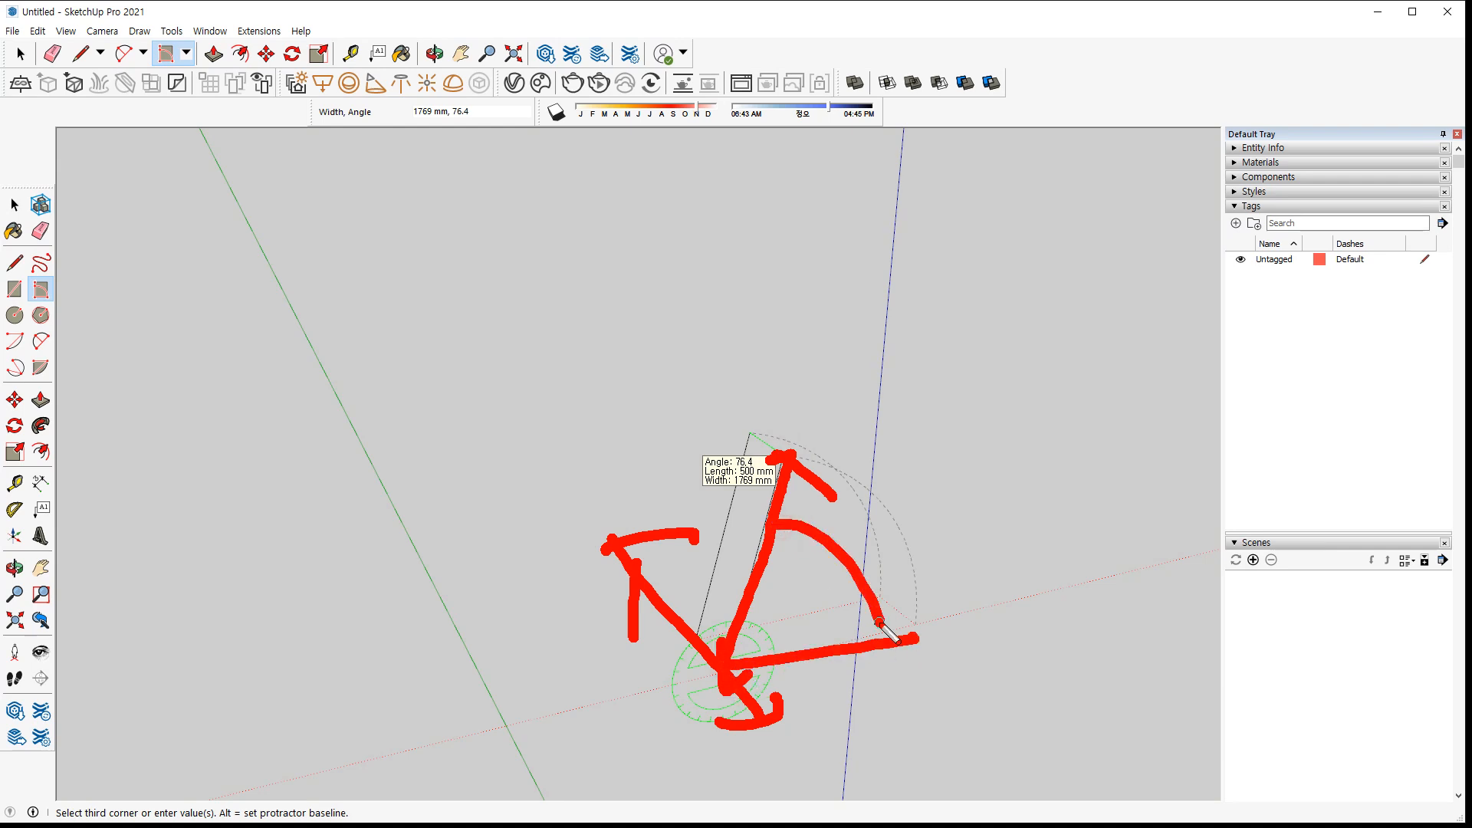
left_click_drag(776, 487, 729, 628)
key("Escape")
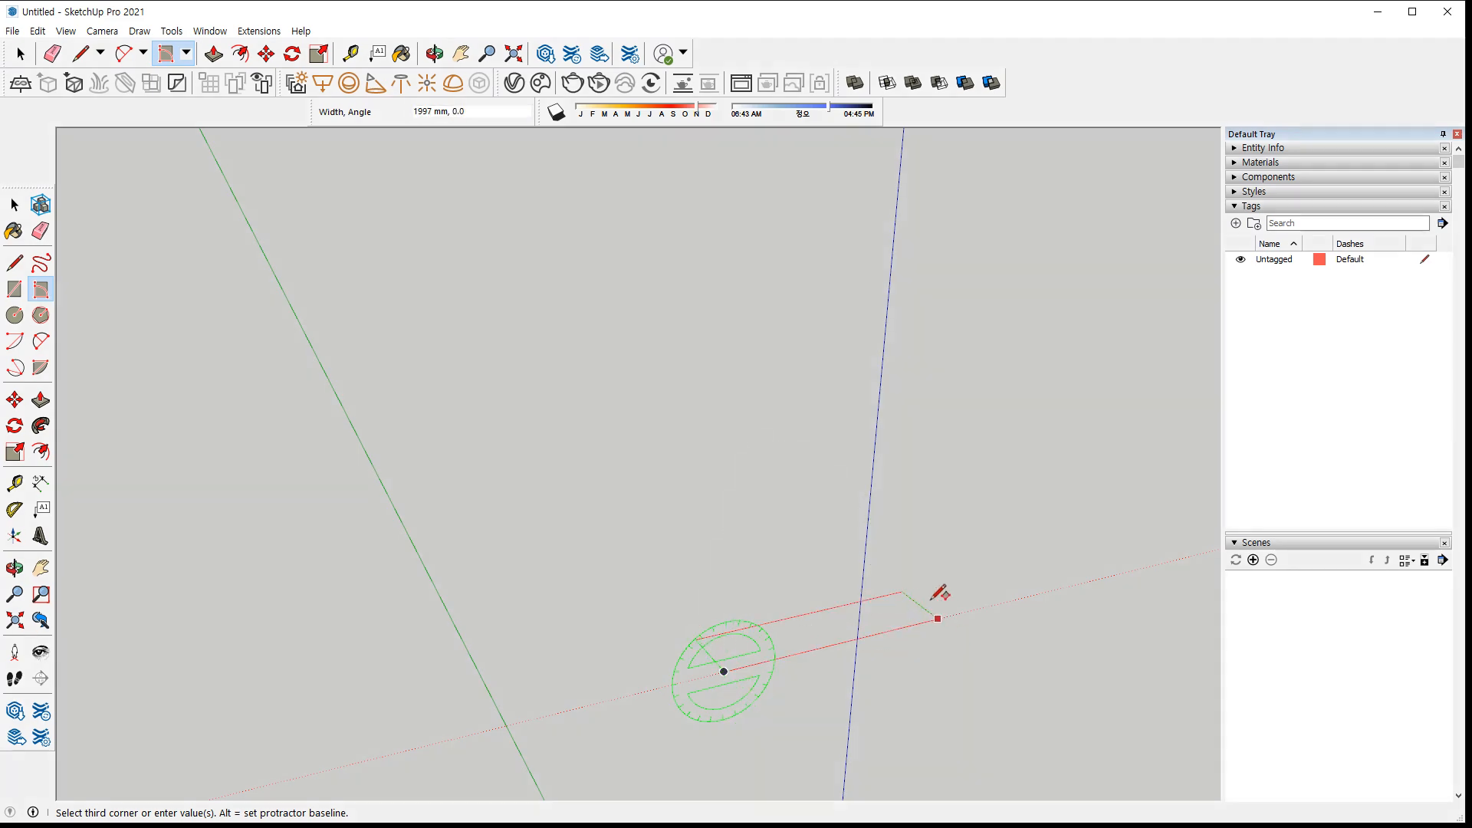
Complete the rotated rectangle with a width of 1000 mm at a 45 degree angle
type("1000,")
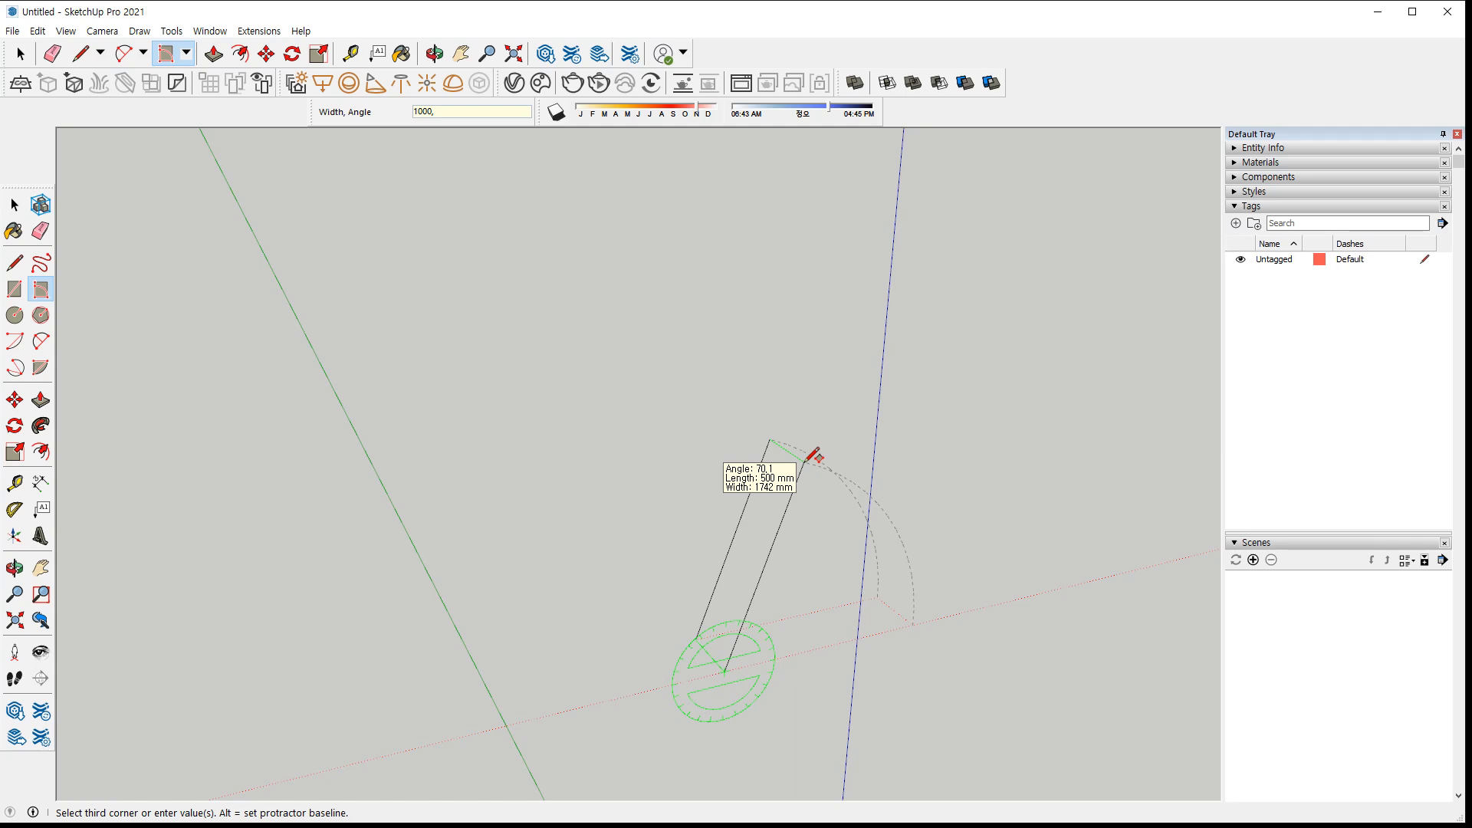
type("45")
key("Return")
middle_click_drag(825, 491, 743, 681)
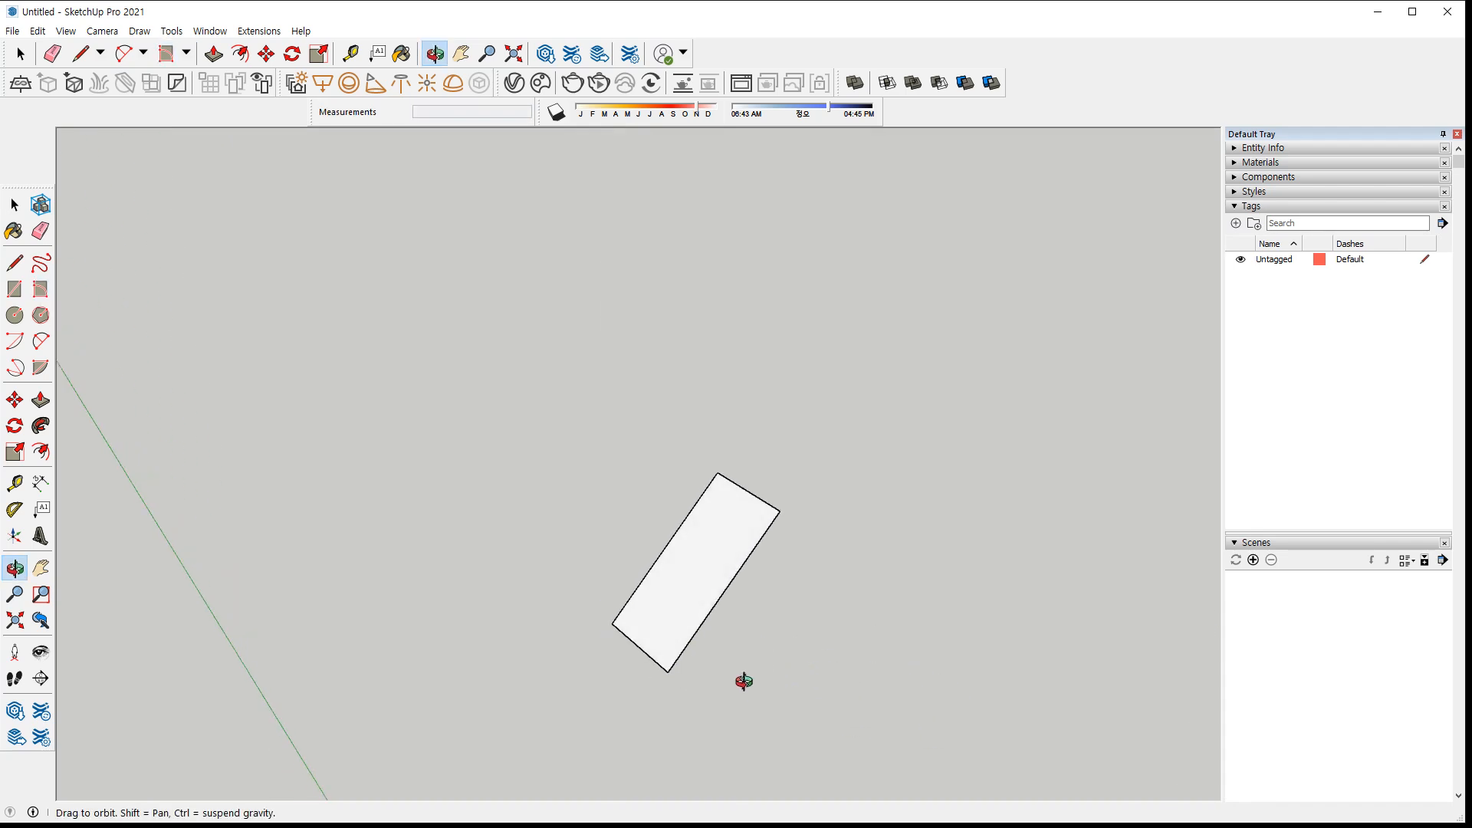
mouse_move(562, 546)
left_mouse_down()
mouse_move(729, 723)
mouse_move(776, 719)
left_mouse_up()
left_click_drag(558, 516, 504, 580)
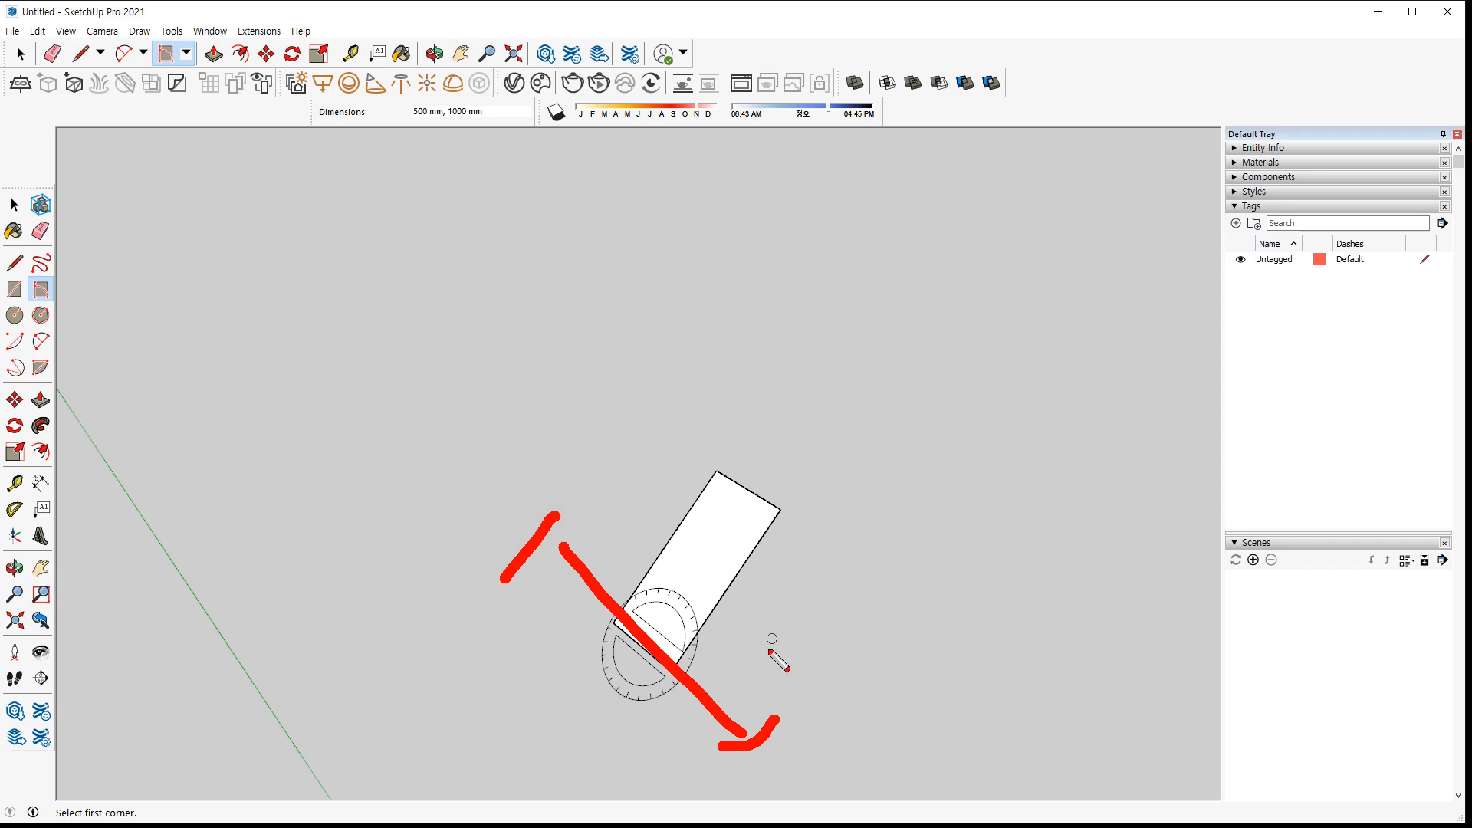
mouse_move(705, 646)
left_mouse_down()
mouse_move(813, 453)
mouse_move(841, 506)
left_mouse_up()
mouse_move(681, 583)
left_mouse_down()
mouse_move(689, 621)
mouse_move(728, 657)
left_mouse_up()
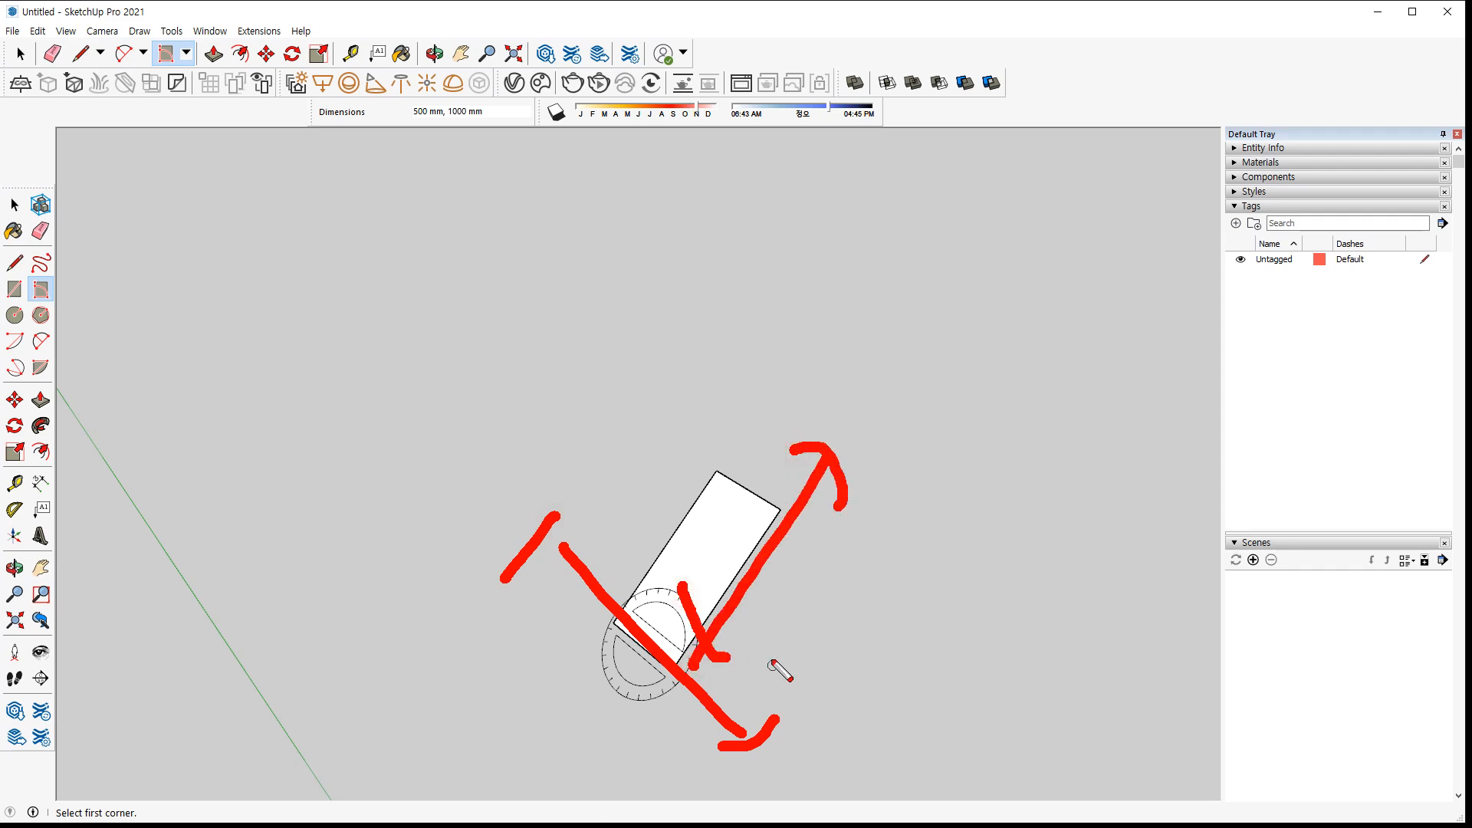
left_click(752, 661)
left_click_drag(782, 556, 841, 648)
mouse_move(889, 617)
left_mouse_down()
mouse_move(888, 678)
mouse_move(813, 643)
left_mouse_up()
left_click_drag(773, 572, 766, 606)
left_click_drag(830, 547, 772, 556)
key("Escape")
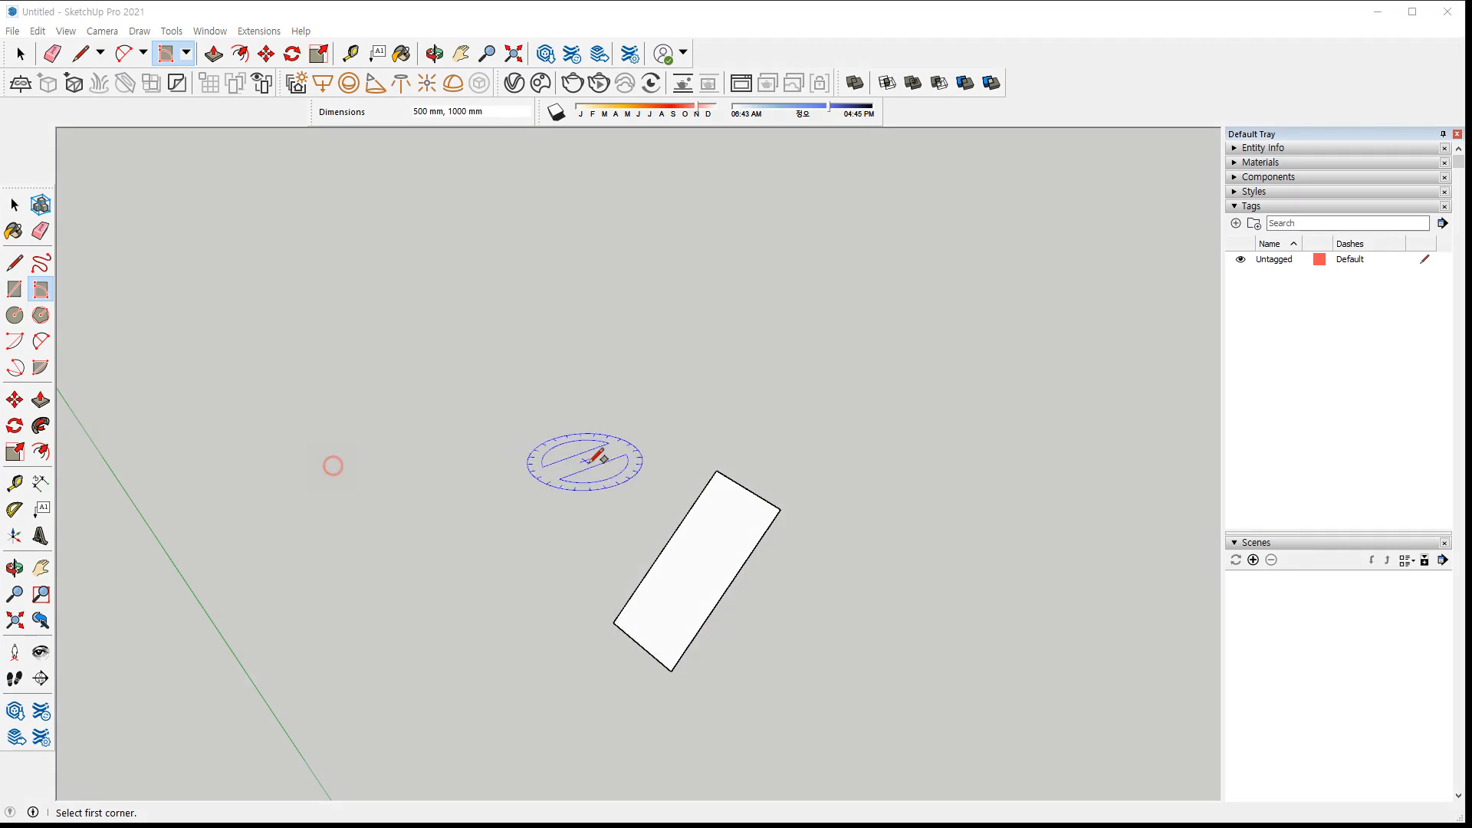
Cancel the rotated rectangle command and delete the existing rectangle from the ground plane
left_click(577, 431)
key("space")
left_click_drag(411, 376, 826, 748)
key("Delete")
Draw a flat circle with a radius of about 1000 mm and a second one behind it with a 500 mm radius
left_click(186, 53)
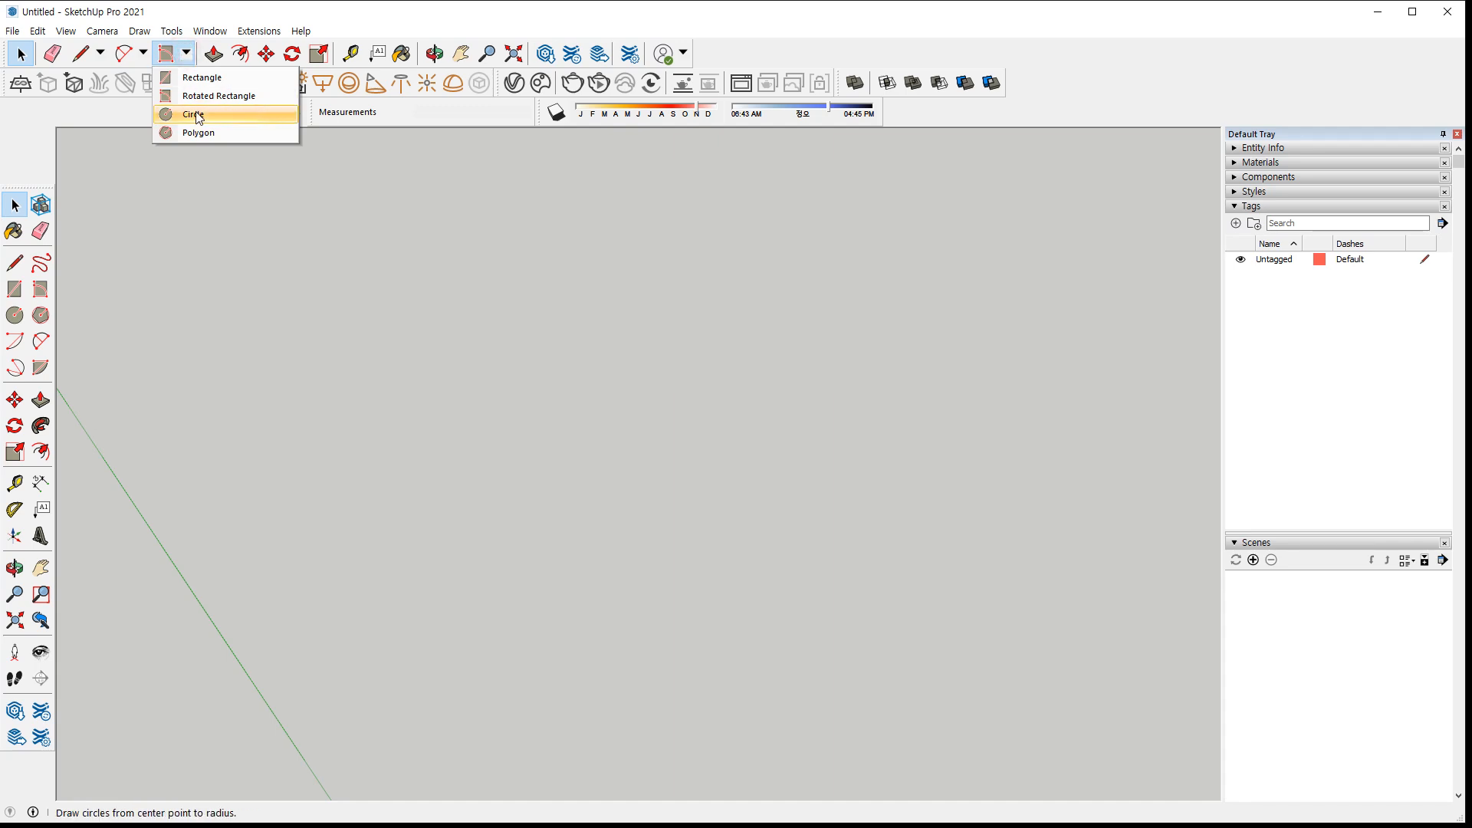
left_click(193, 114)
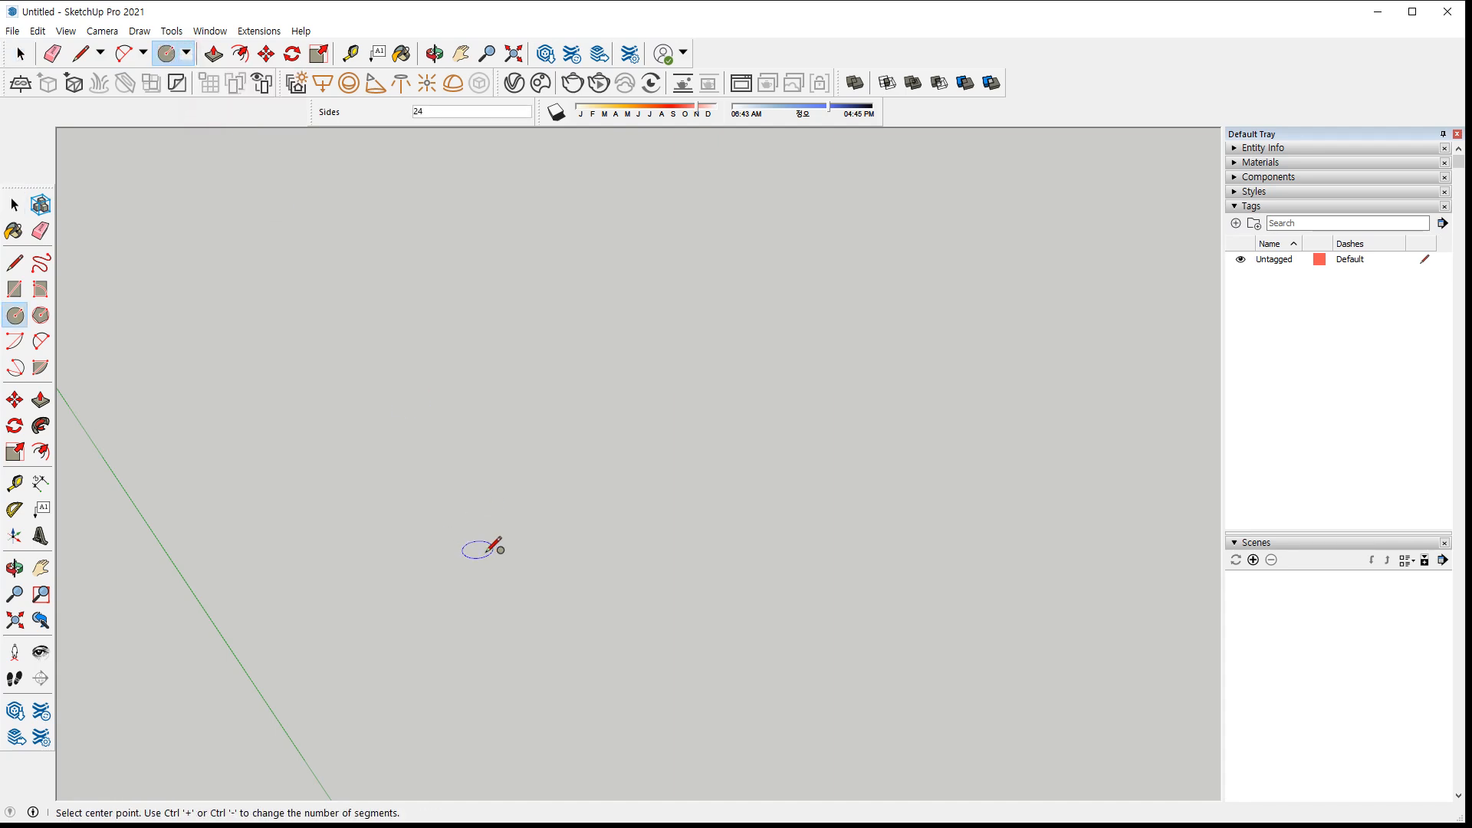
left_click(546, 546)
left_click(699, 523)
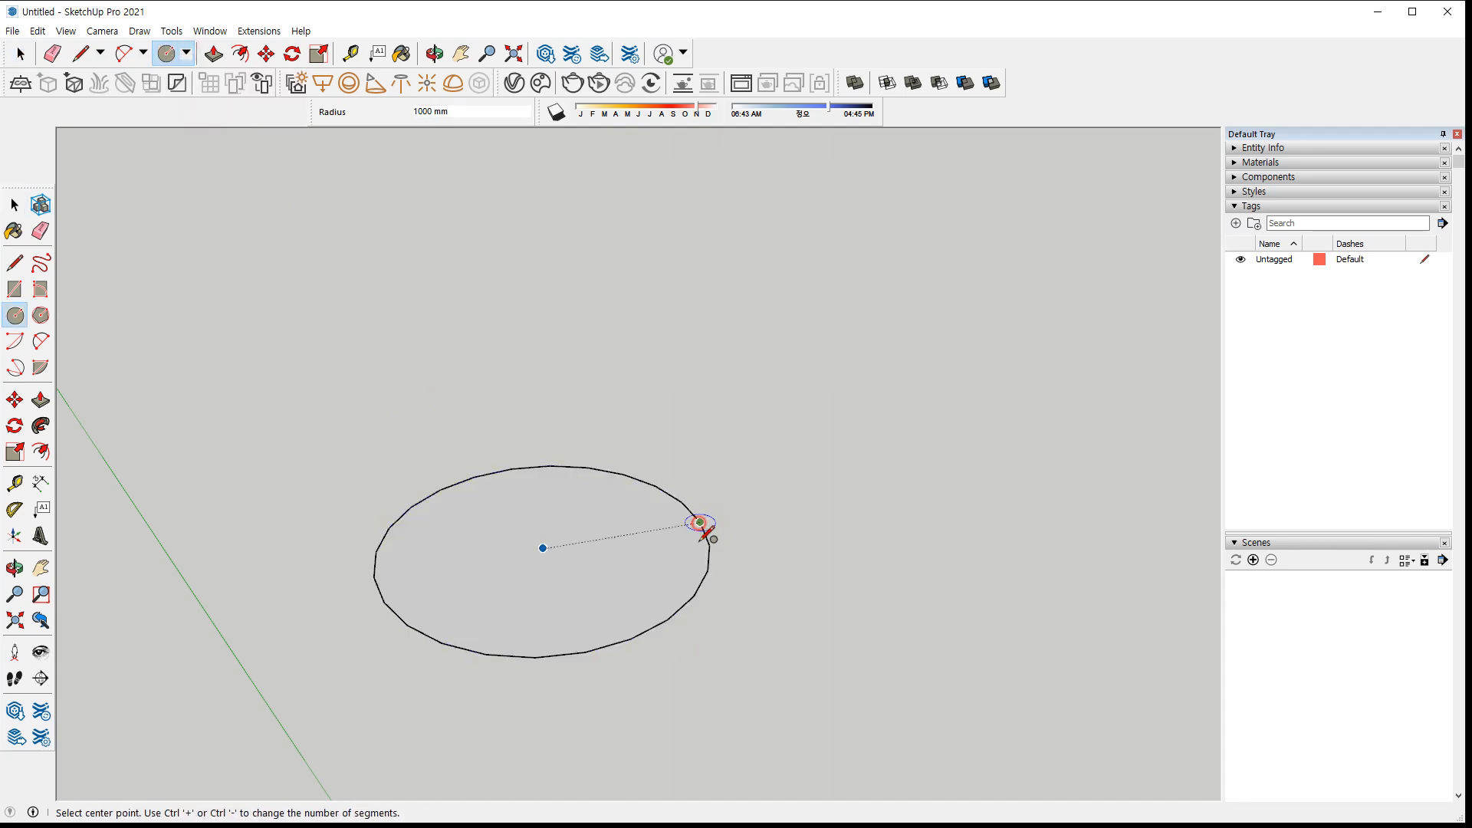
left_click(707, 319)
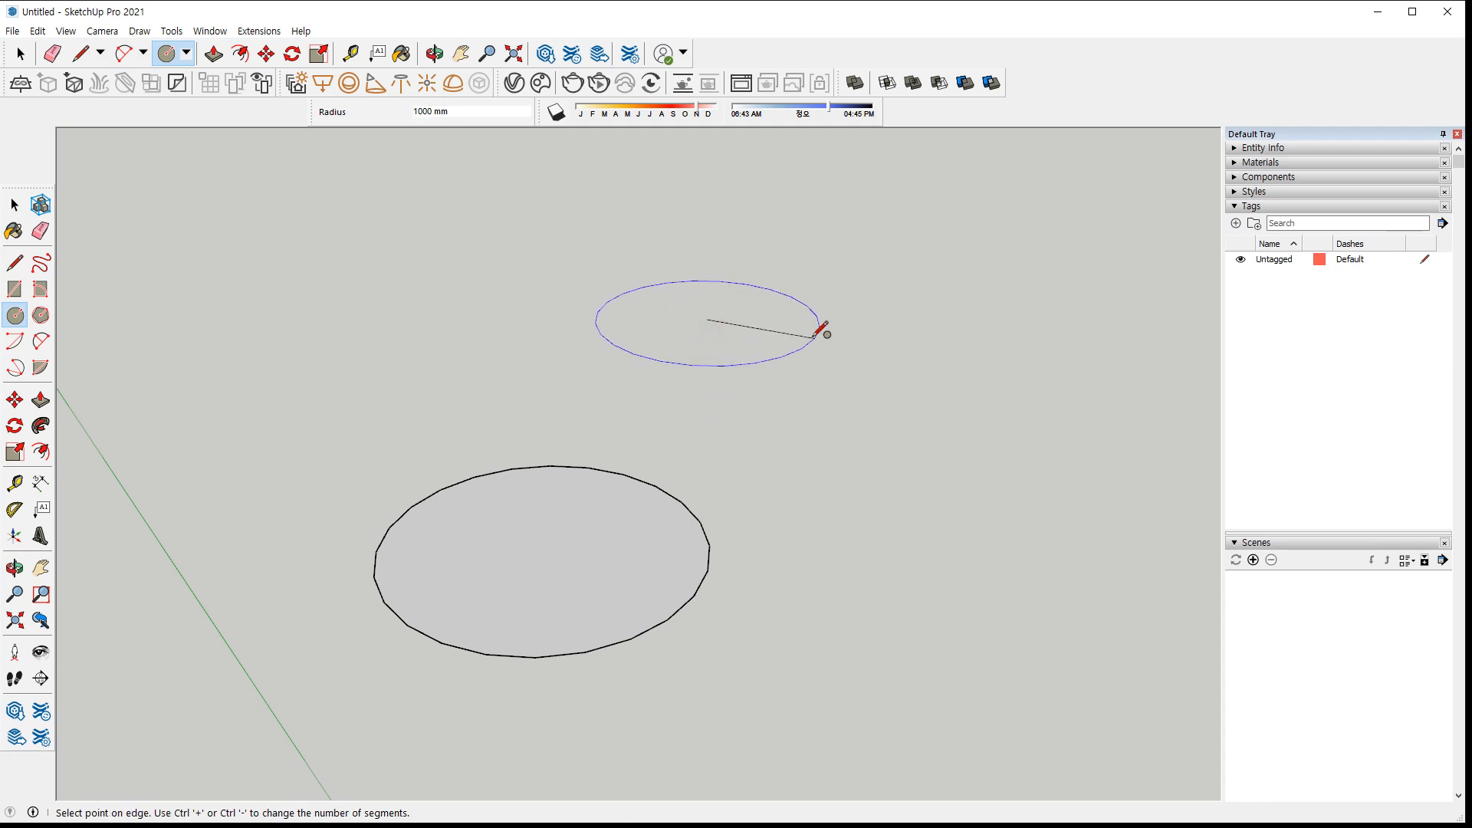
type("500")
key("Return")
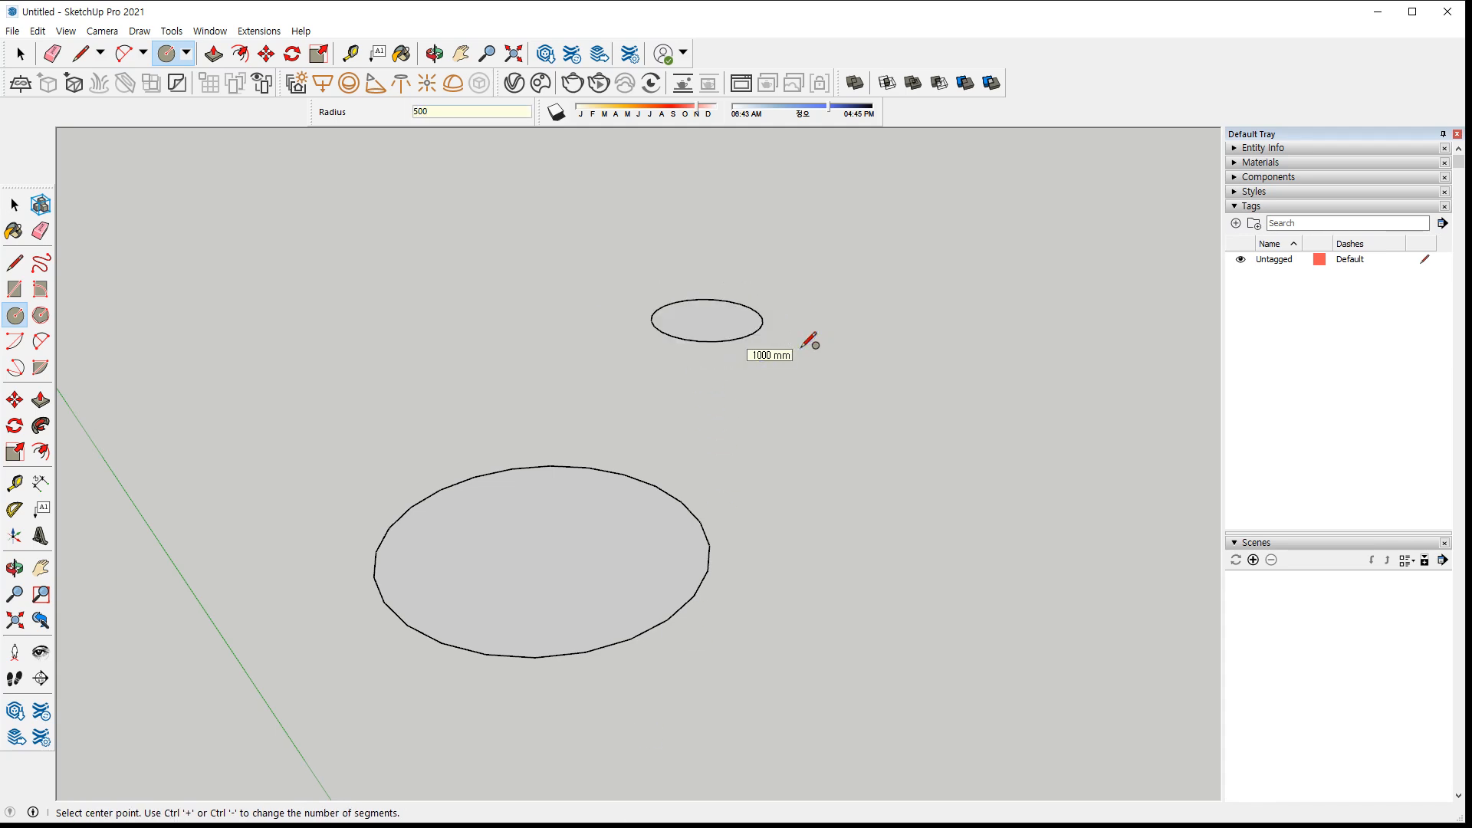
Draw a third flat circle with a radius of about 662 mm beside the other two
middle_click_drag(803, 349, 717, 503)
left_click(794, 404)
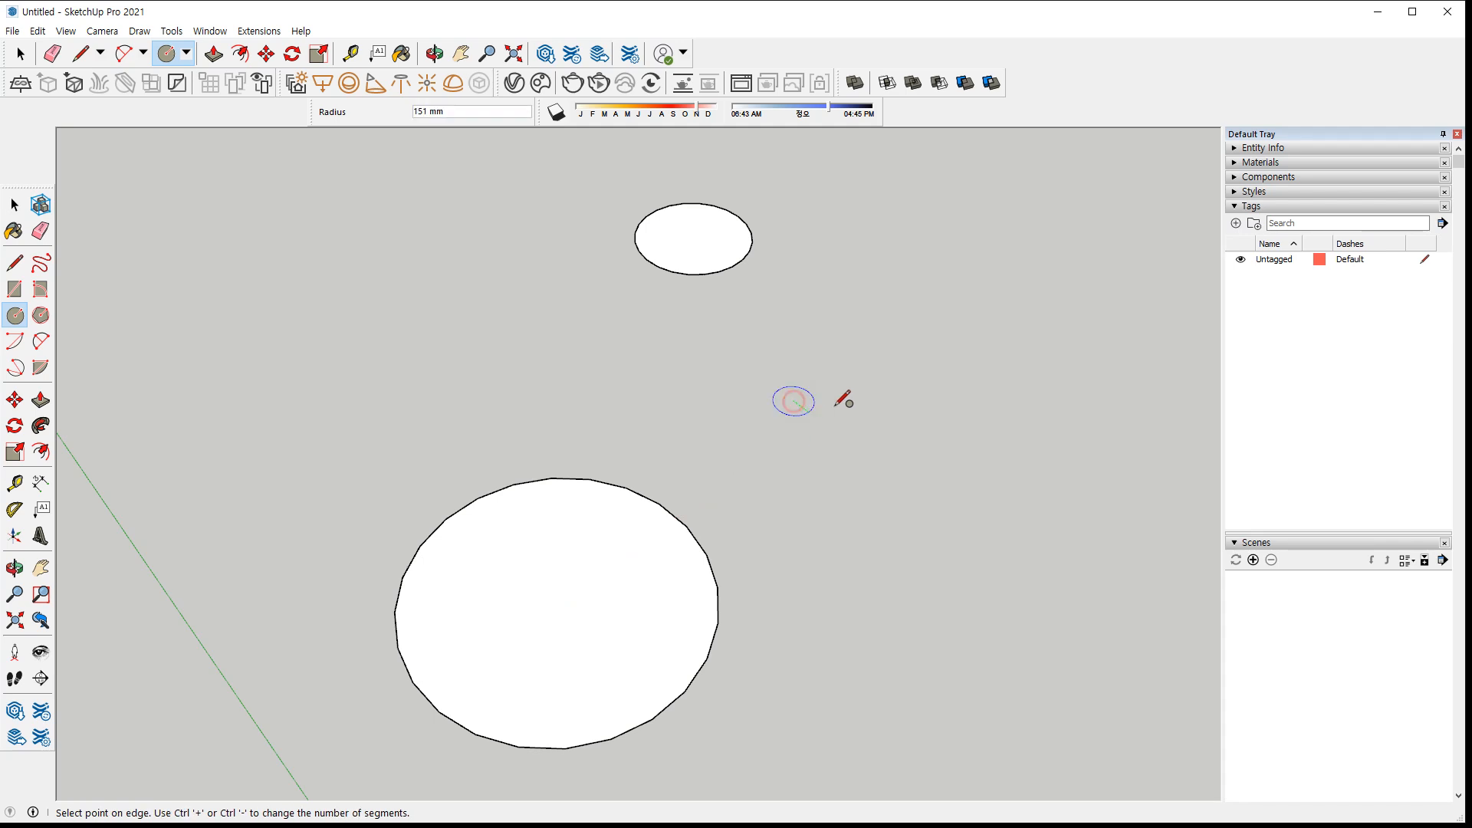
left_click(887, 412)
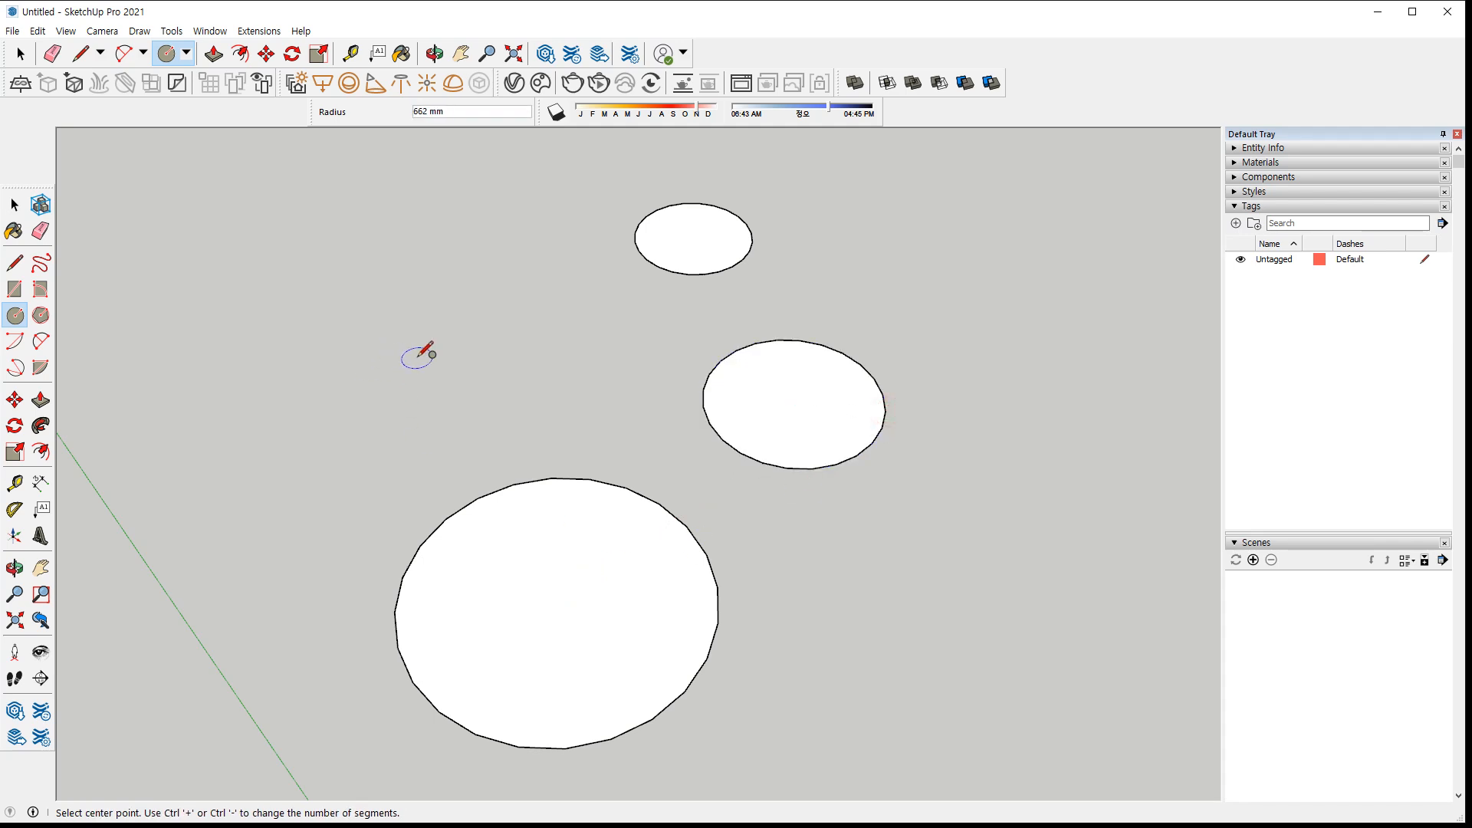
Draw two upright circles freehand, each in a different vertical plane
left_click(345, 332)
left_click(328, 217)
middle_click_drag(376, 399, 216, 455)
left_click(765, 363)
left_click(775, 272)
middle_click_drag(927, 437, 767, 515)
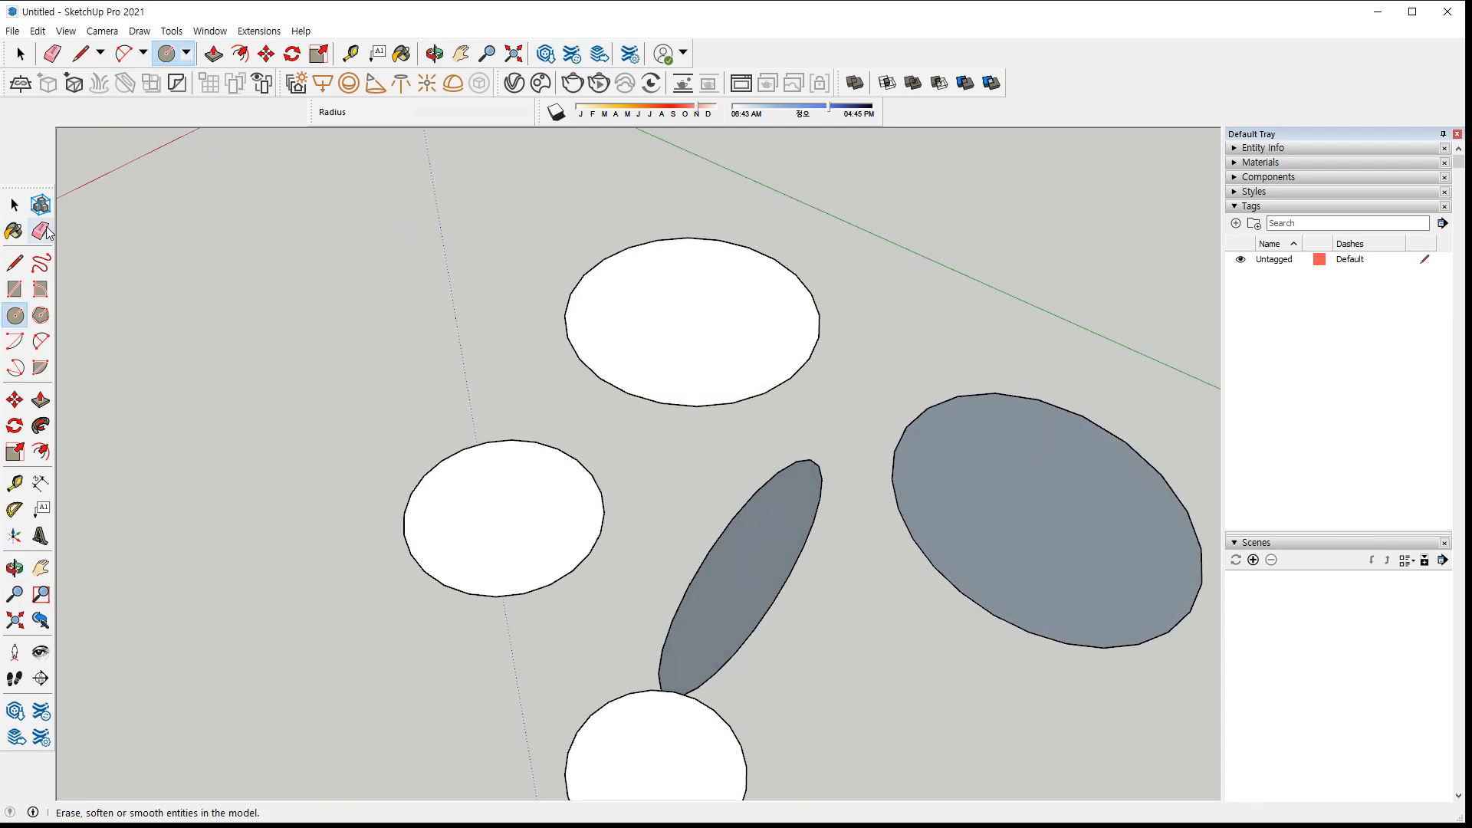
Select all five circles and delete them
left_click(14, 205)
scroll(352, 223, "down", 2)
left_click_drag(246, 164, 1085, 747)
key("Delete")
scroll(525, 487, "up", 2)
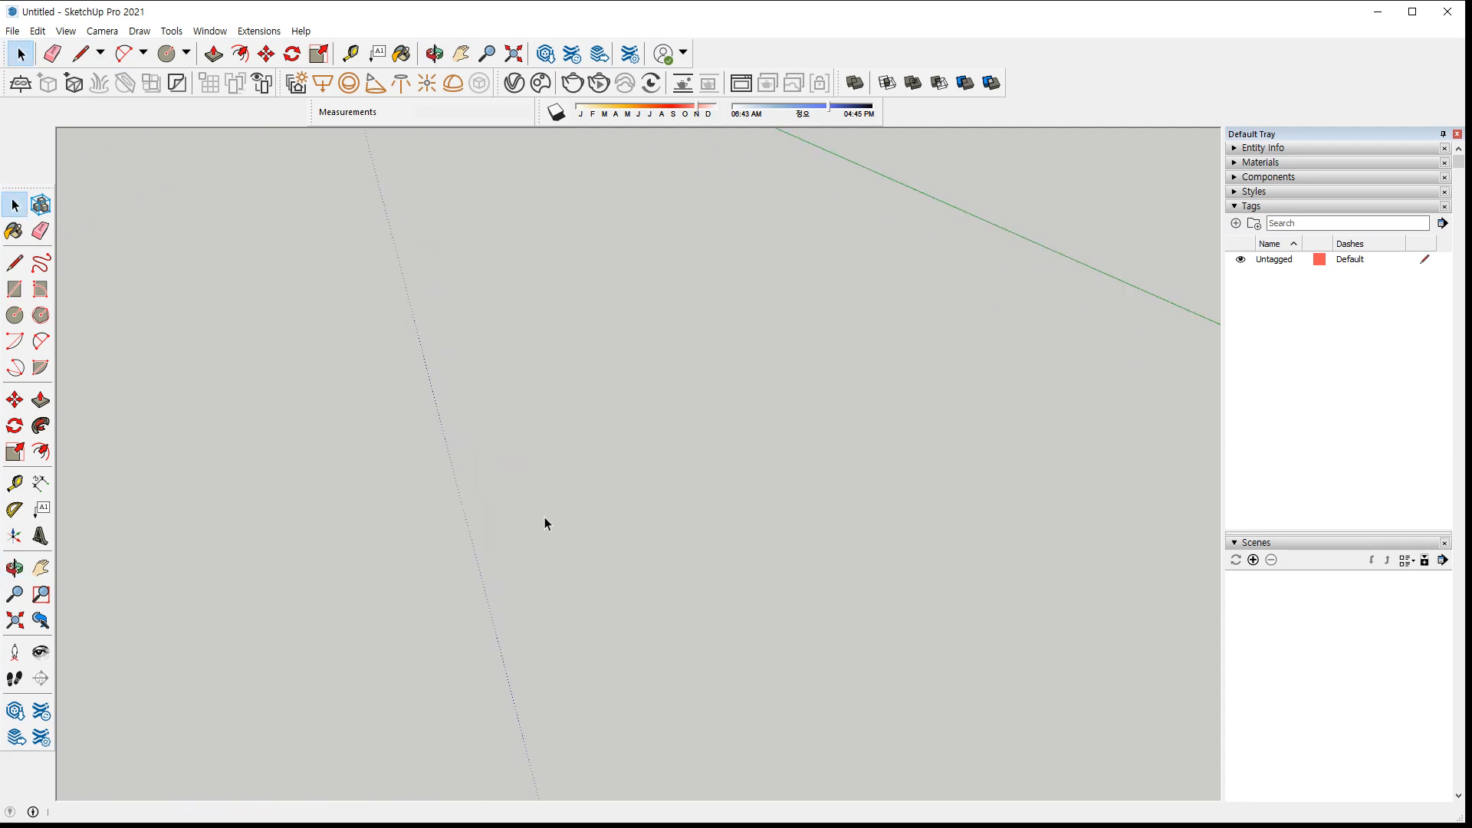
Draw a small flat circle near the origin, between the red and green axes
scroll(475, 252, "down", 3)
key("c")
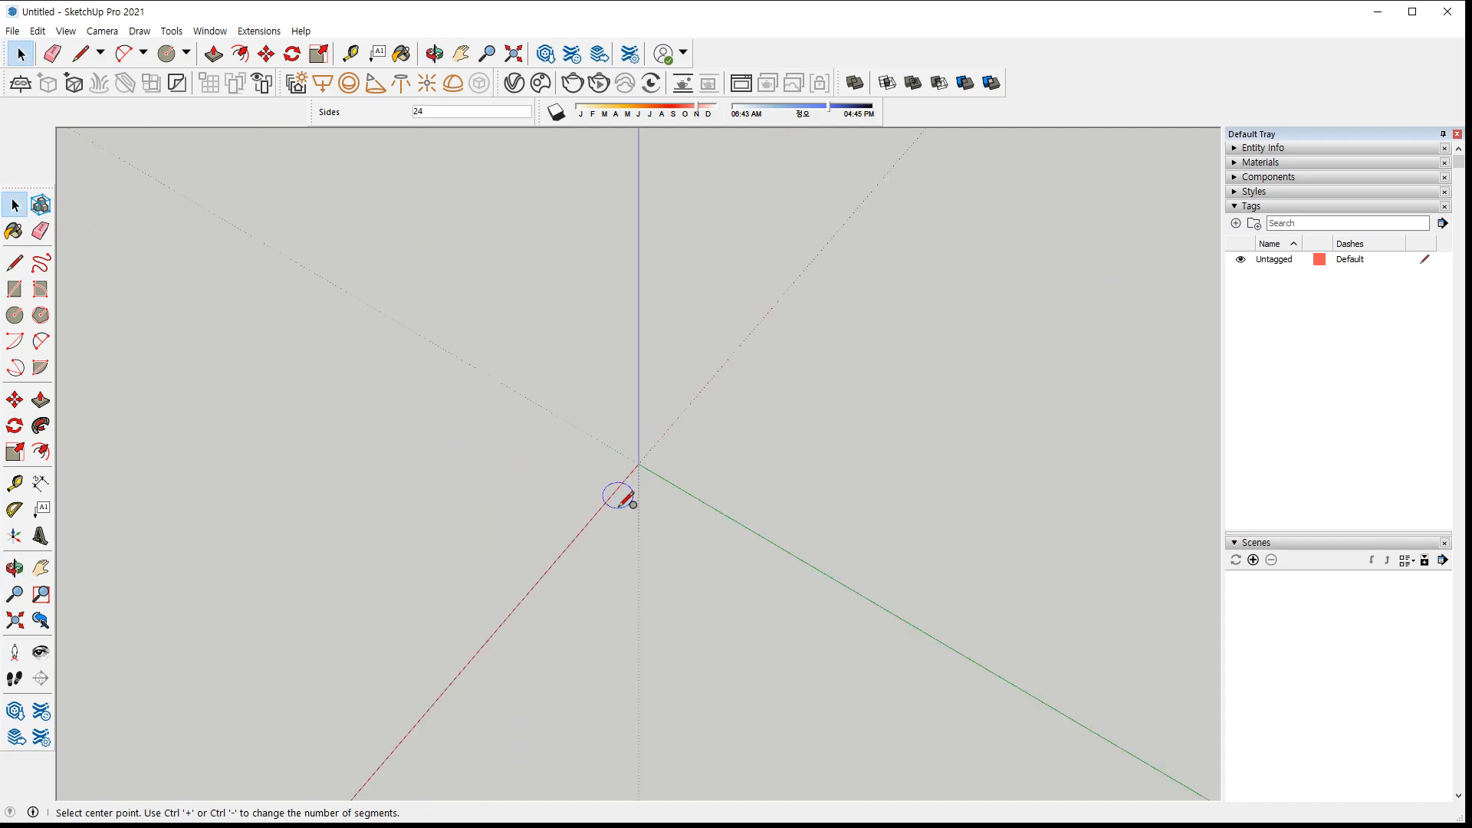
left_click(658, 558)
left_click(700, 558)
scroll(675, 572, "up", 8)
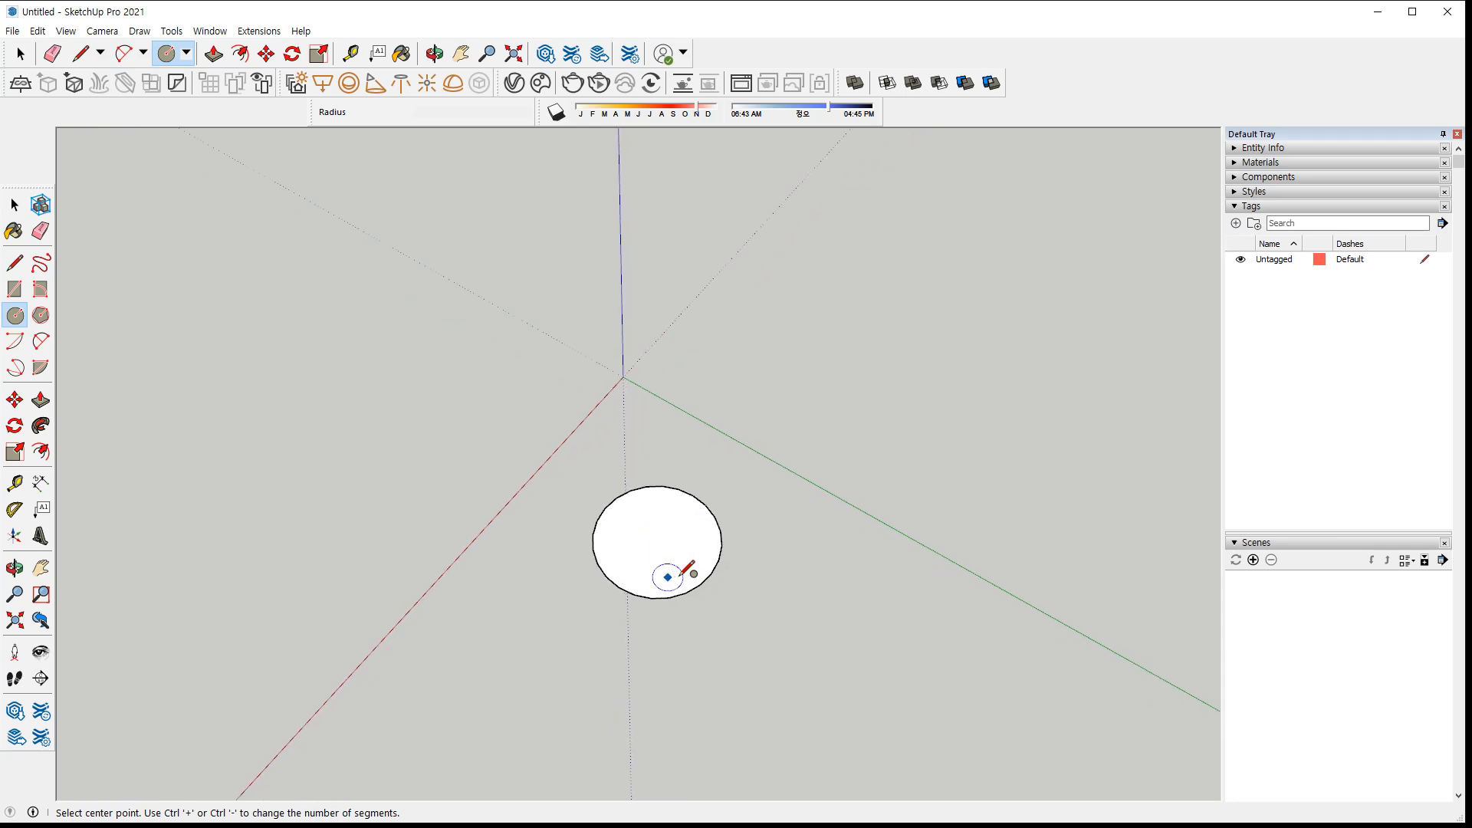
scroll(636, 454, "up", 5)
mouse_move(620, 159)
left_mouse_down()
mouse_move(787, 205)
mouse_move(895, 268)
left_mouse_up()
left_click_drag(905, 289, 946, 316)
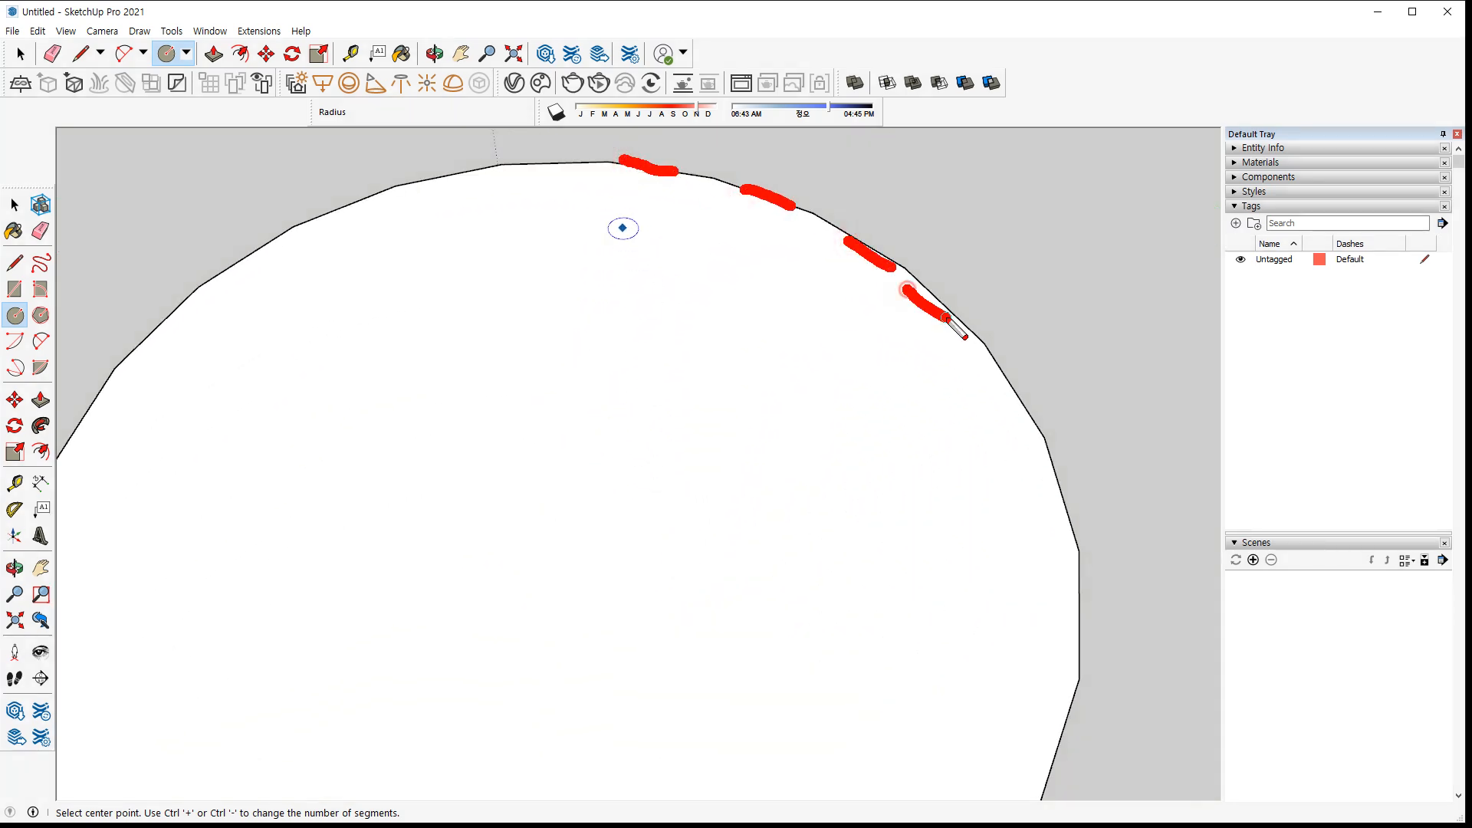
key("Escape")
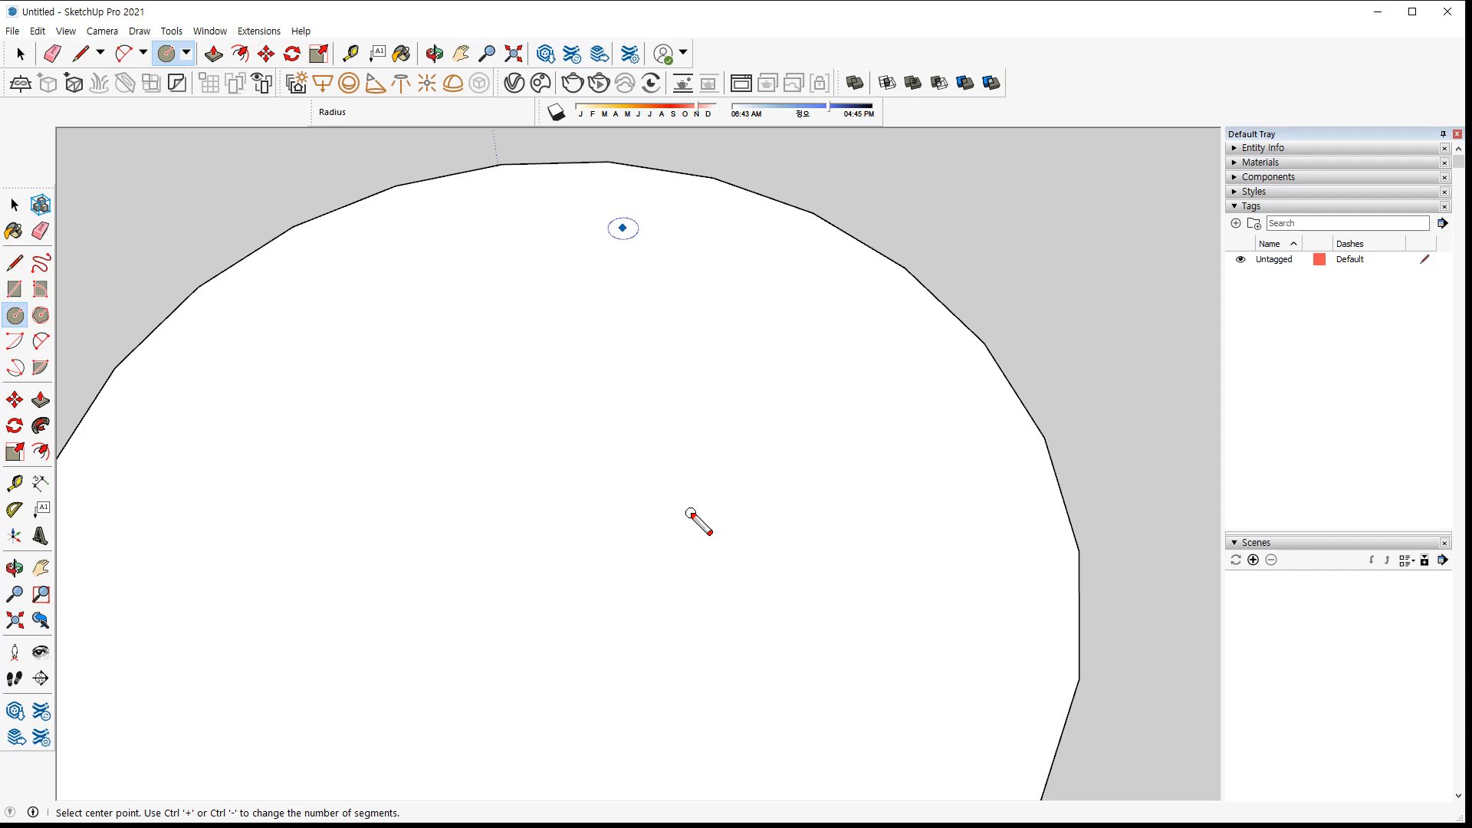
Push/Pull the circle upward into a cylinder about 61 mm tall
scroll(713, 502, "down", 3)
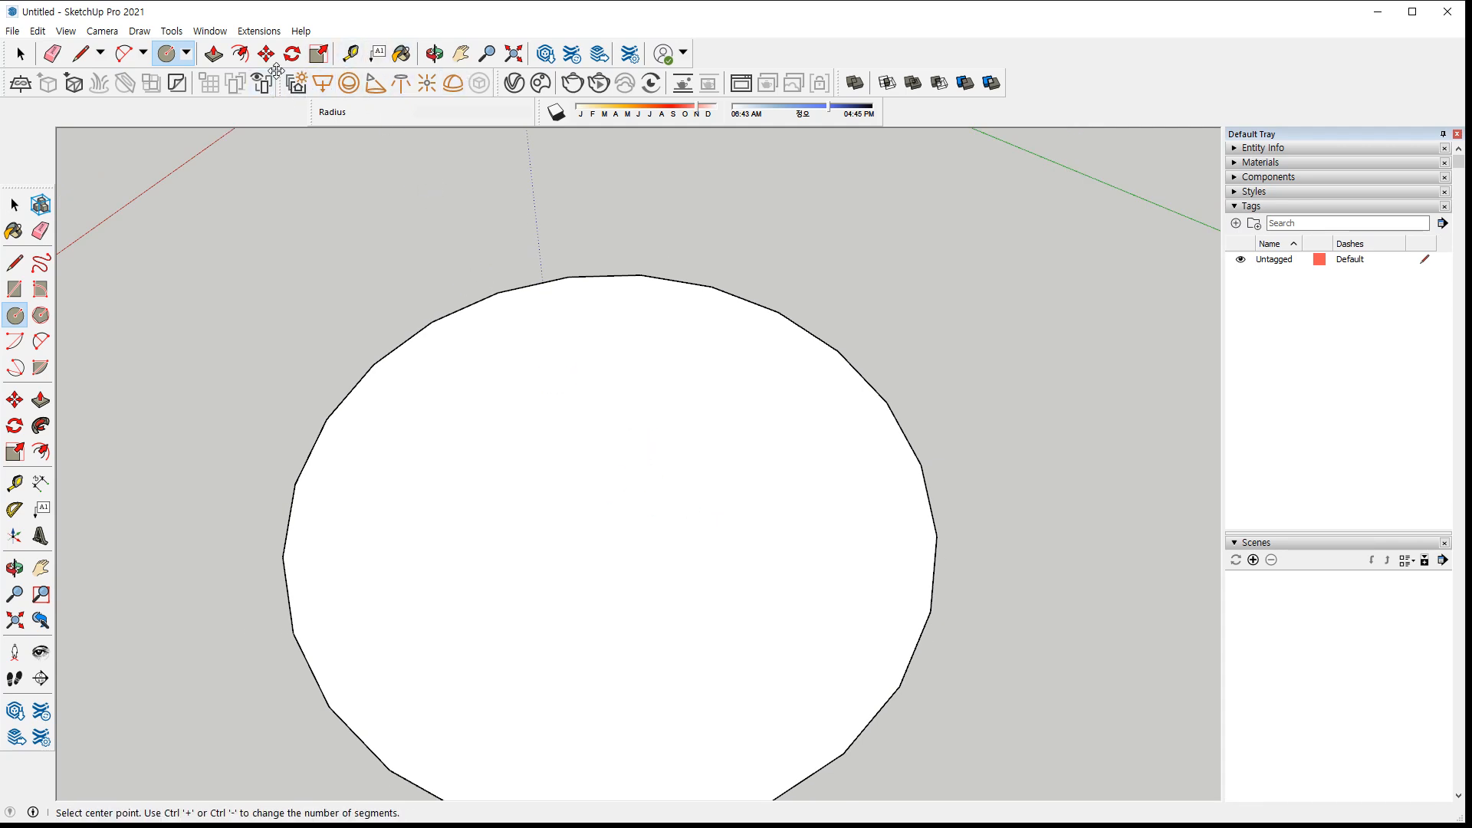
left_click(214, 53)
left_click(611, 470)
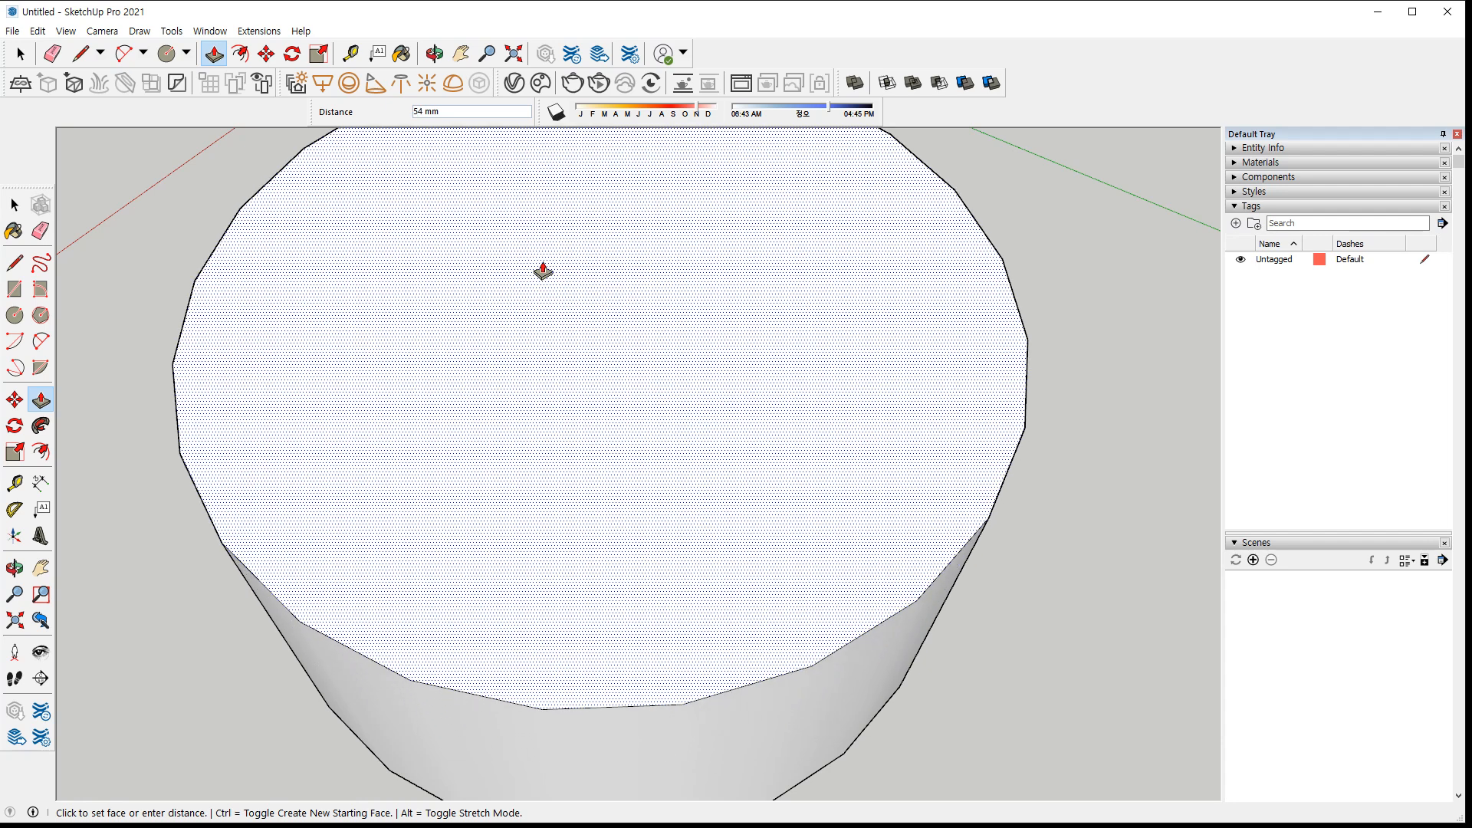
left_click(536, 246)
middle_click_drag(536, 246, 795, 539)
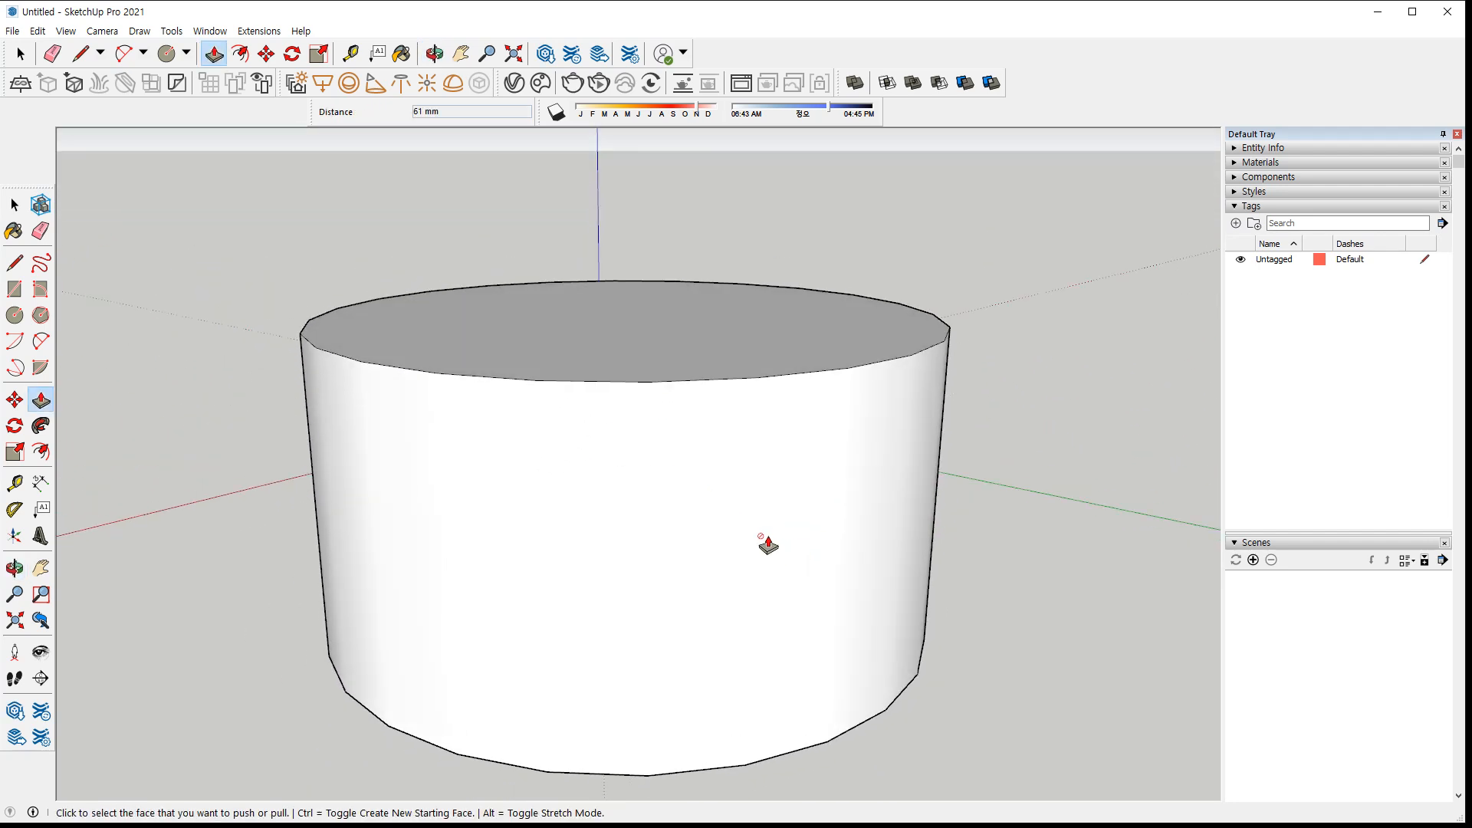
Unsmooth the hidden vertical edges along the cylinder's side with the Eraser so its facets show
key("e")
key("alt")
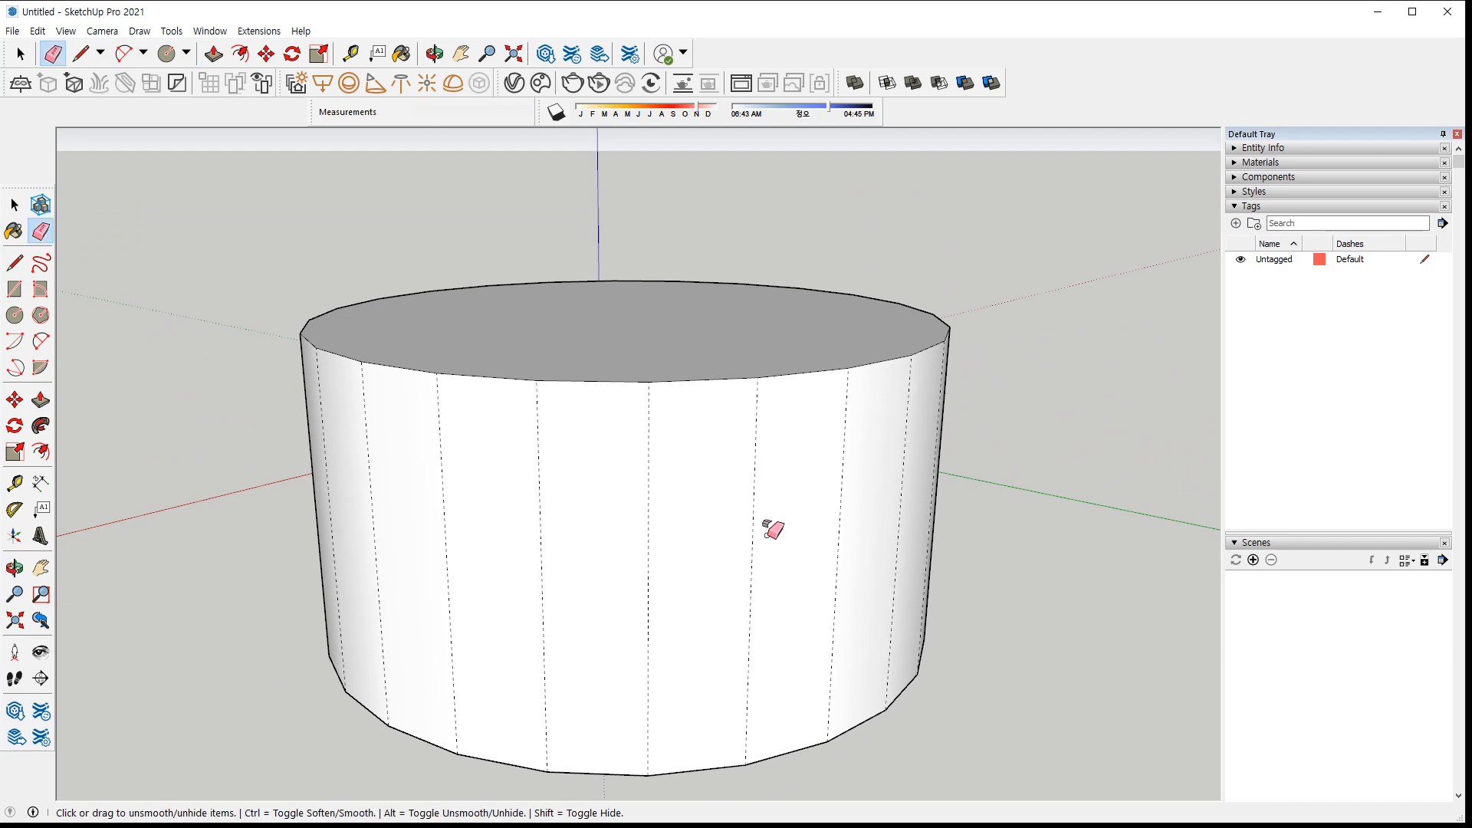
mouse_move(915, 481)
left_mouse_down("alt")
mouse_move(658, 538)
mouse_move(494, 538)
left_mouse_up("alt")
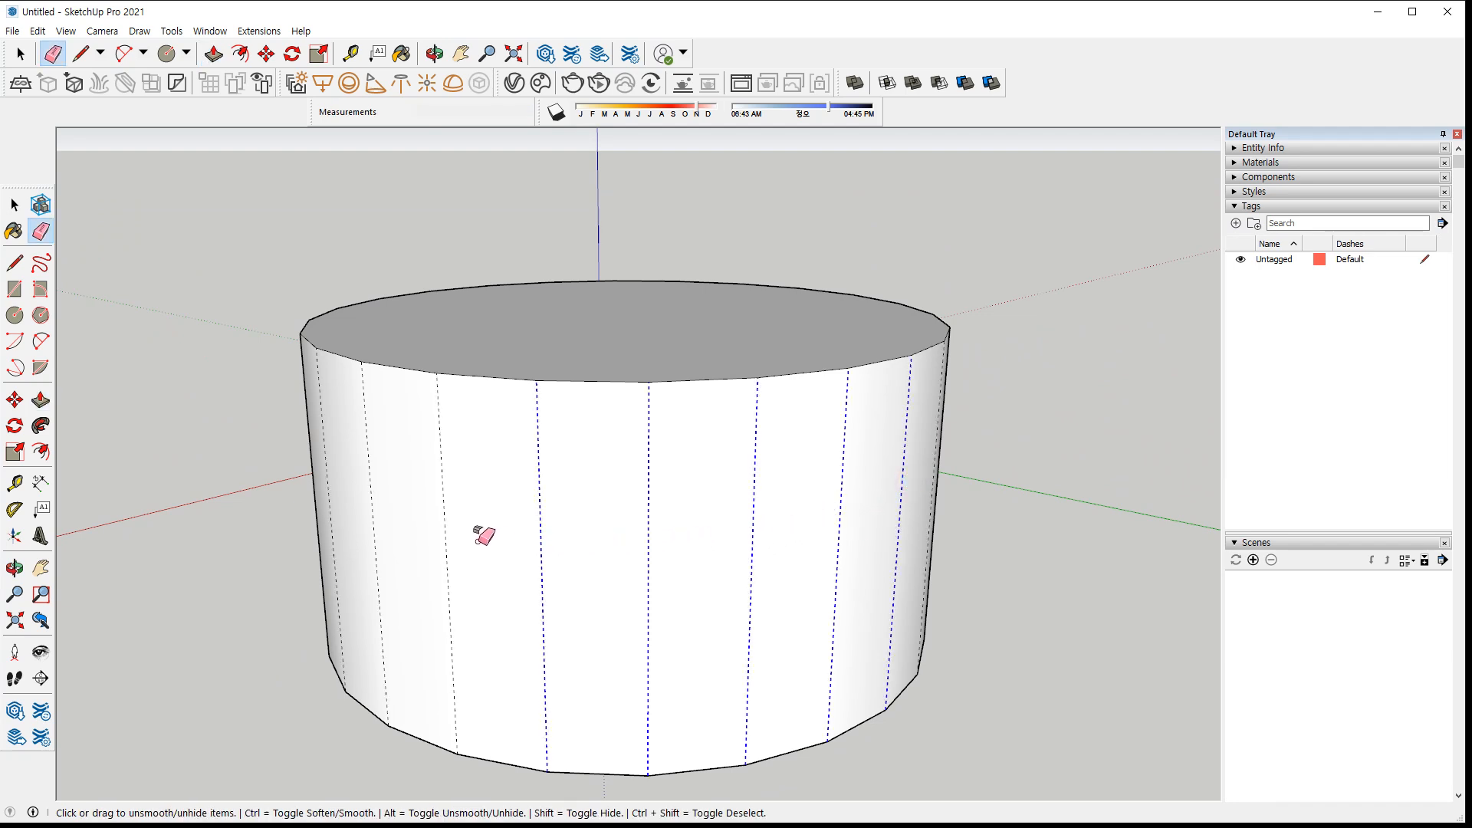
left_click_drag(372, 502, 322, 478, "alt")
key("space")
scroll(532, 361, "up", 5)
left_click_drag(549, 552, 537, 568)
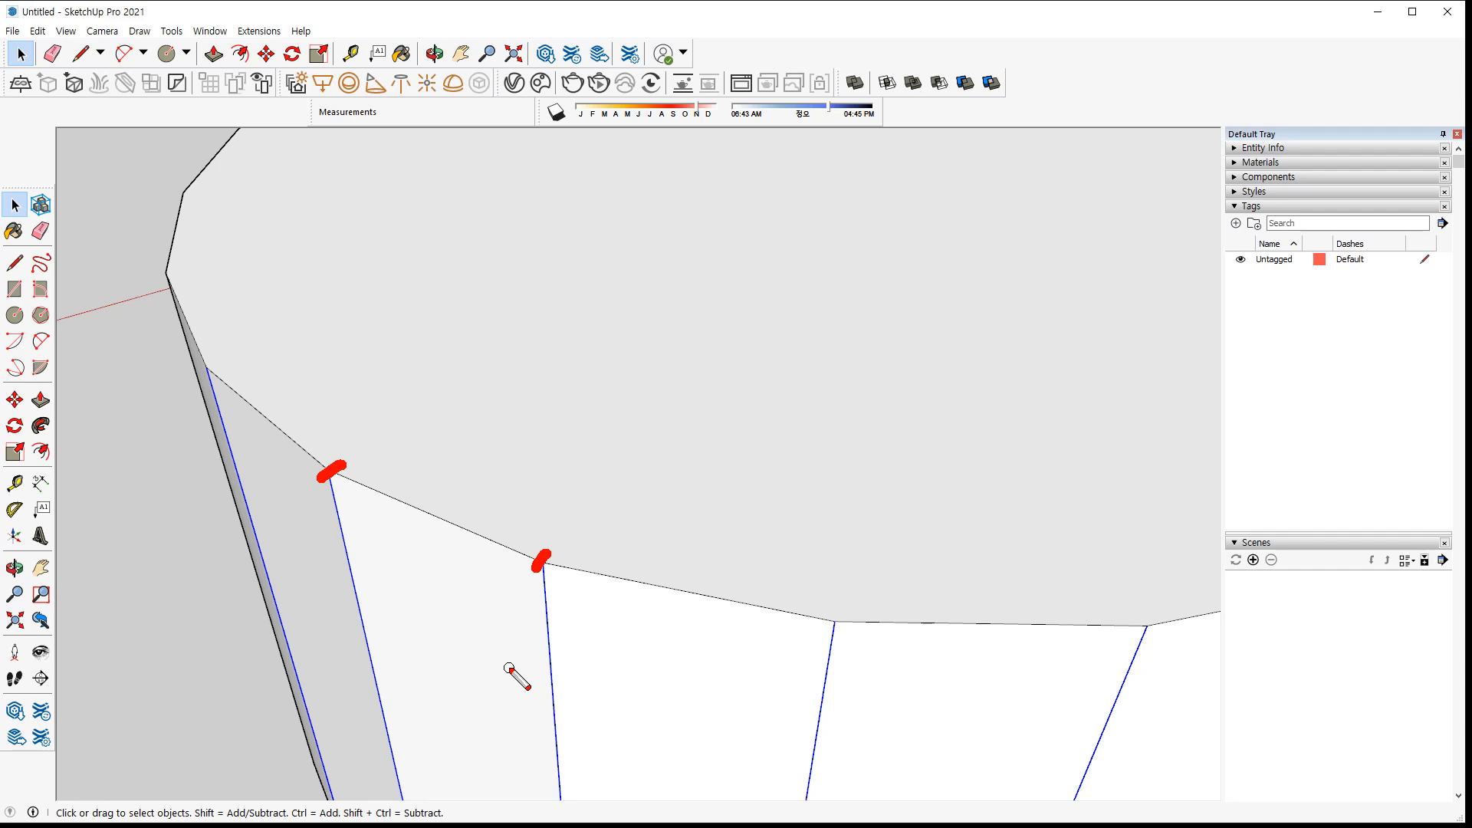
key("Escape")
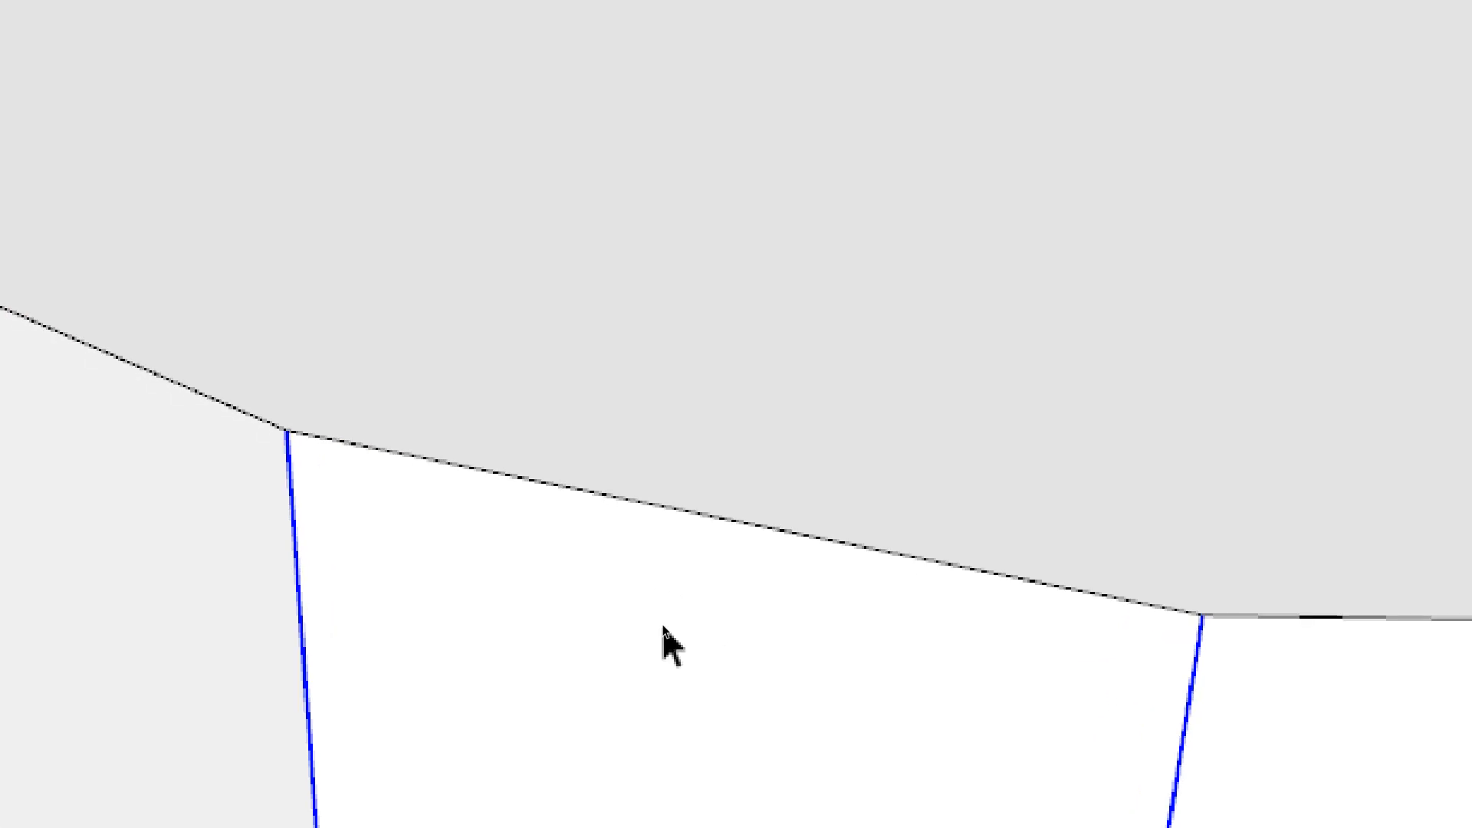
Soften the vertical edges along the cylinder's side again with the Eraser
scroll(637, 618, "down", 2)
scroll(637, 618, "down", 2)
middle_click_drag(924, 740, 861, 575, "shift")
left_click(1176, 726)
middle_click_drag(835, 633, 826, 574)
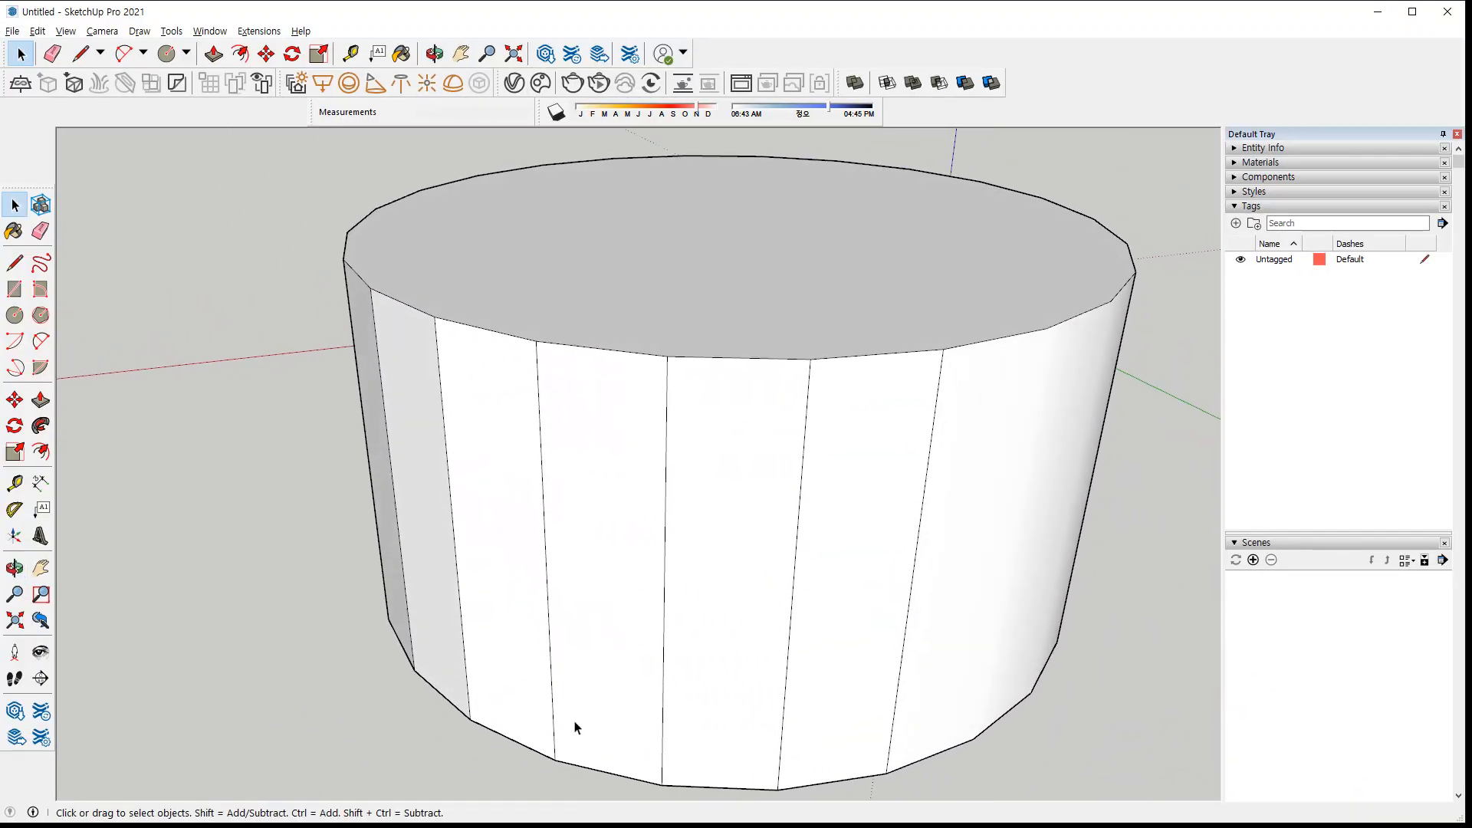
middle_click_drag(575, 729, 658, 724)
key("e")
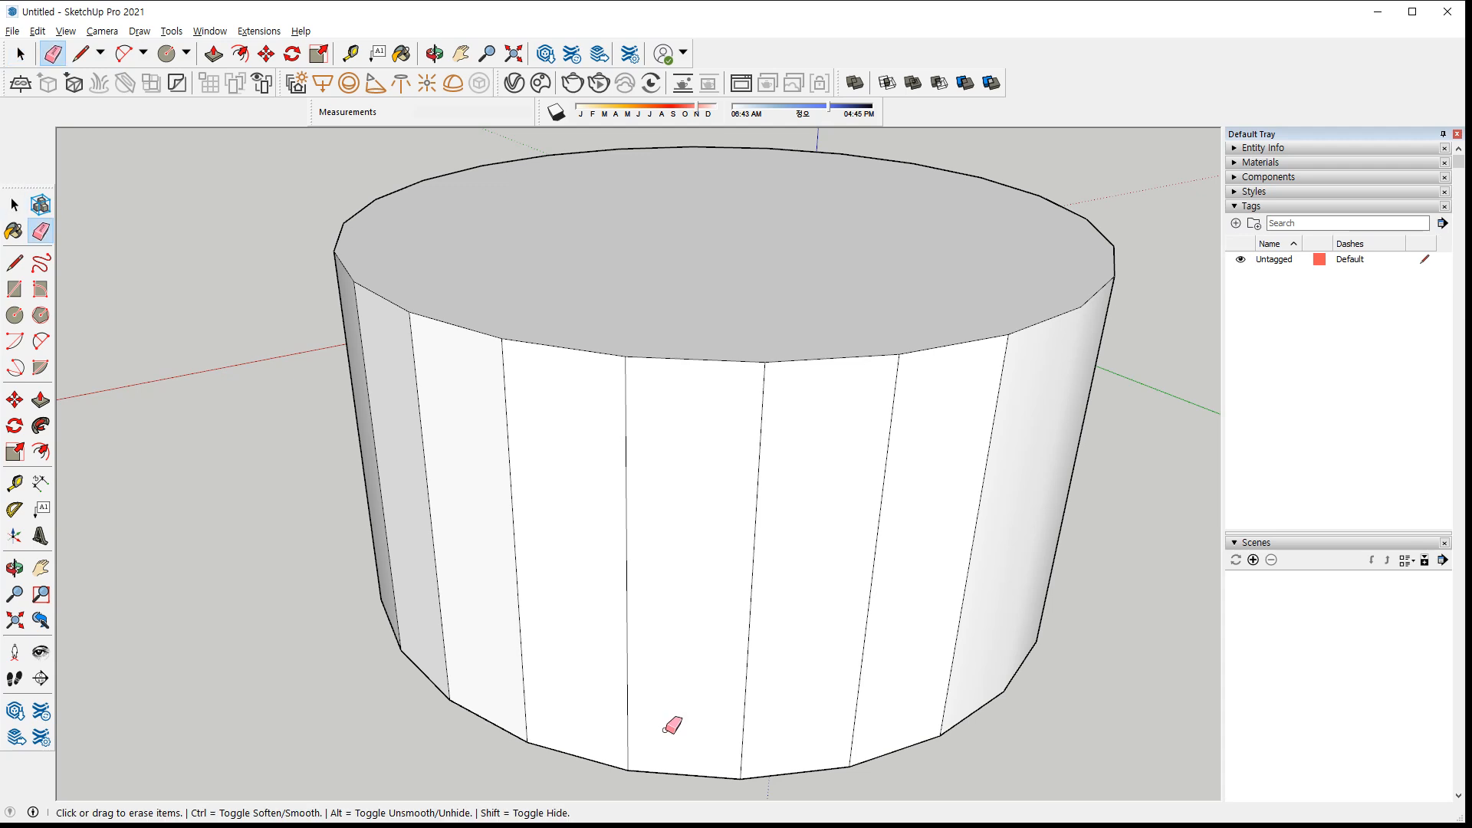
mouse_move(372, 427)
left_mouse_down("ctrl")
mouse_move(565, 500)
mouse_move(783, 511)
mouse_move(1020, 495)
left_mouse_up("ctrl")
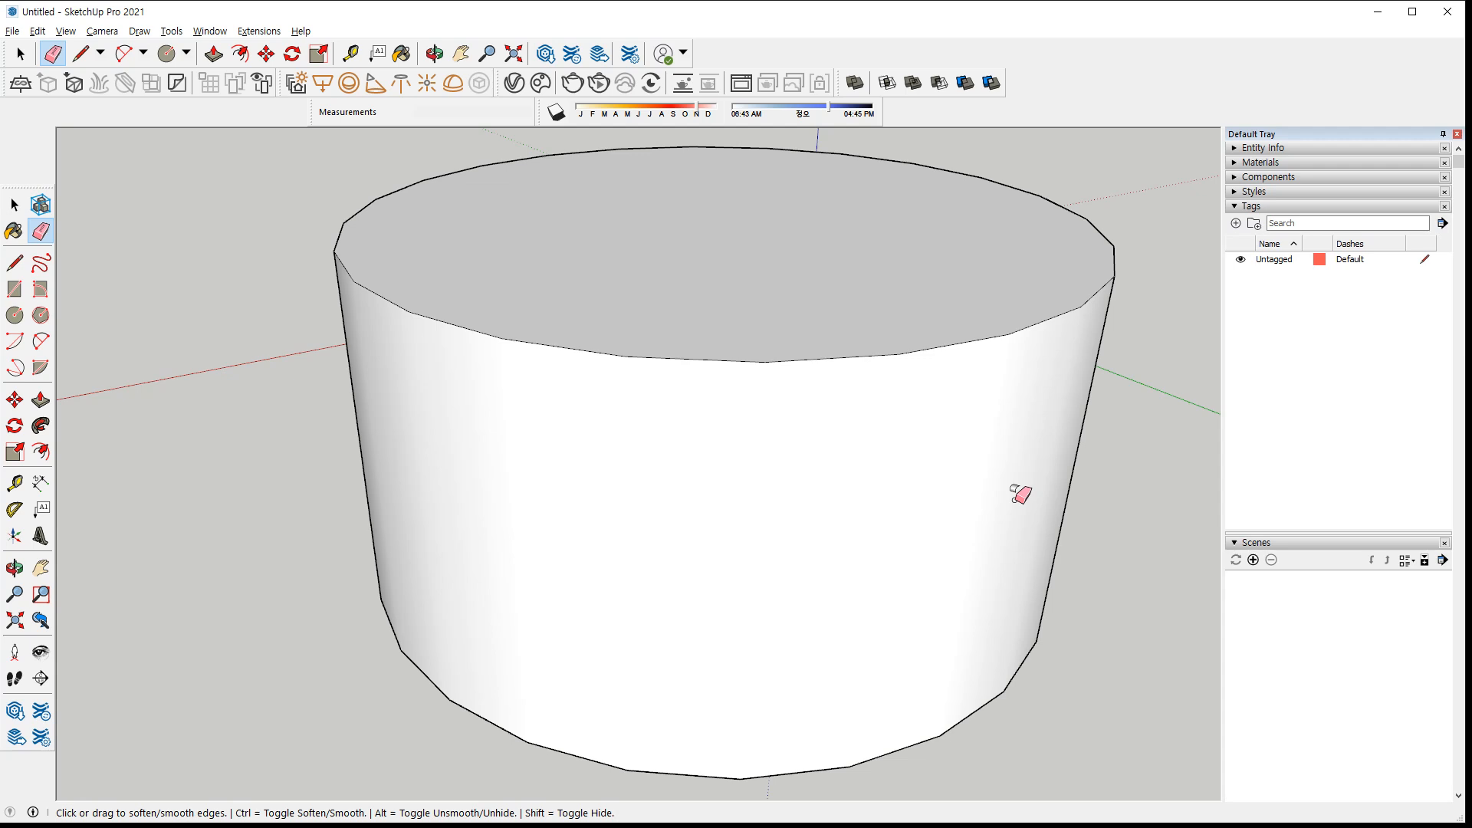
Select the whole cylinder with all its connected geometry and delete it
key("space")
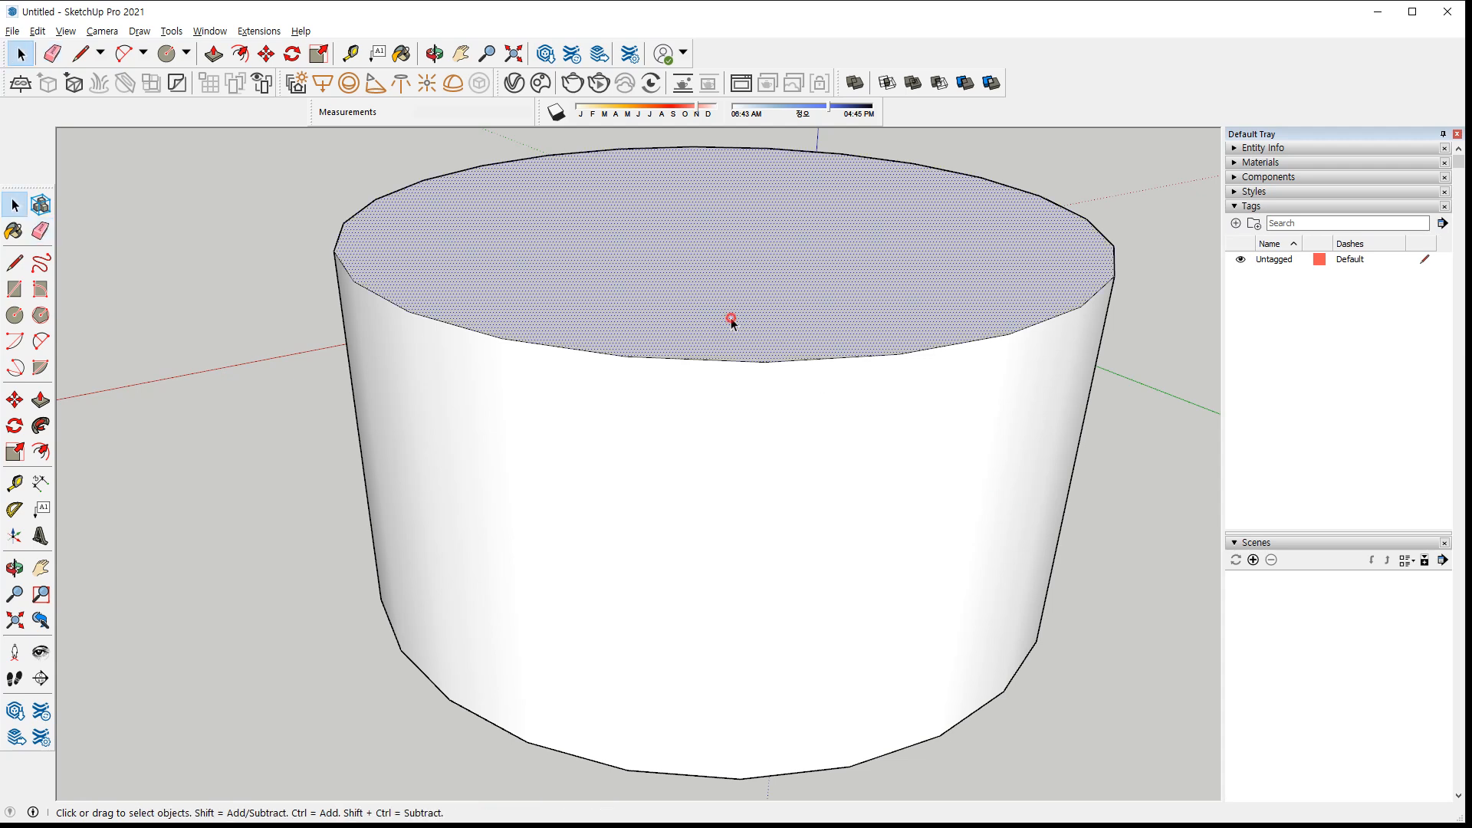
triple_click(730, 317)
key("Delete")
Draw a new flat circle near the origin with a radius of about 25 mm
key("c")
left_click(700, 434)
left_click(775, 469)
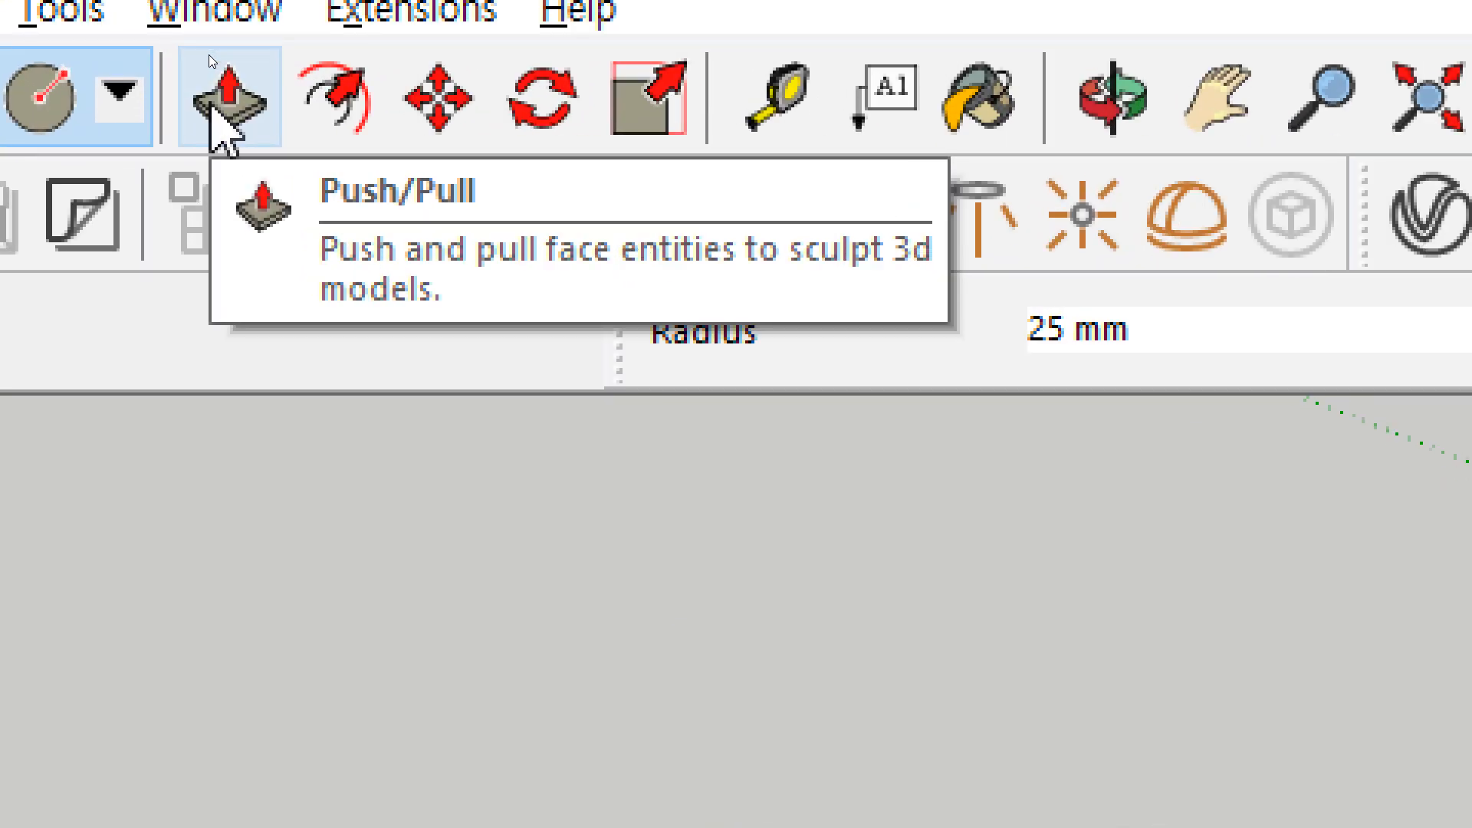
Push/Pull the new circle upward into a cylinder about 31 mm tall
left_click(213, 109)
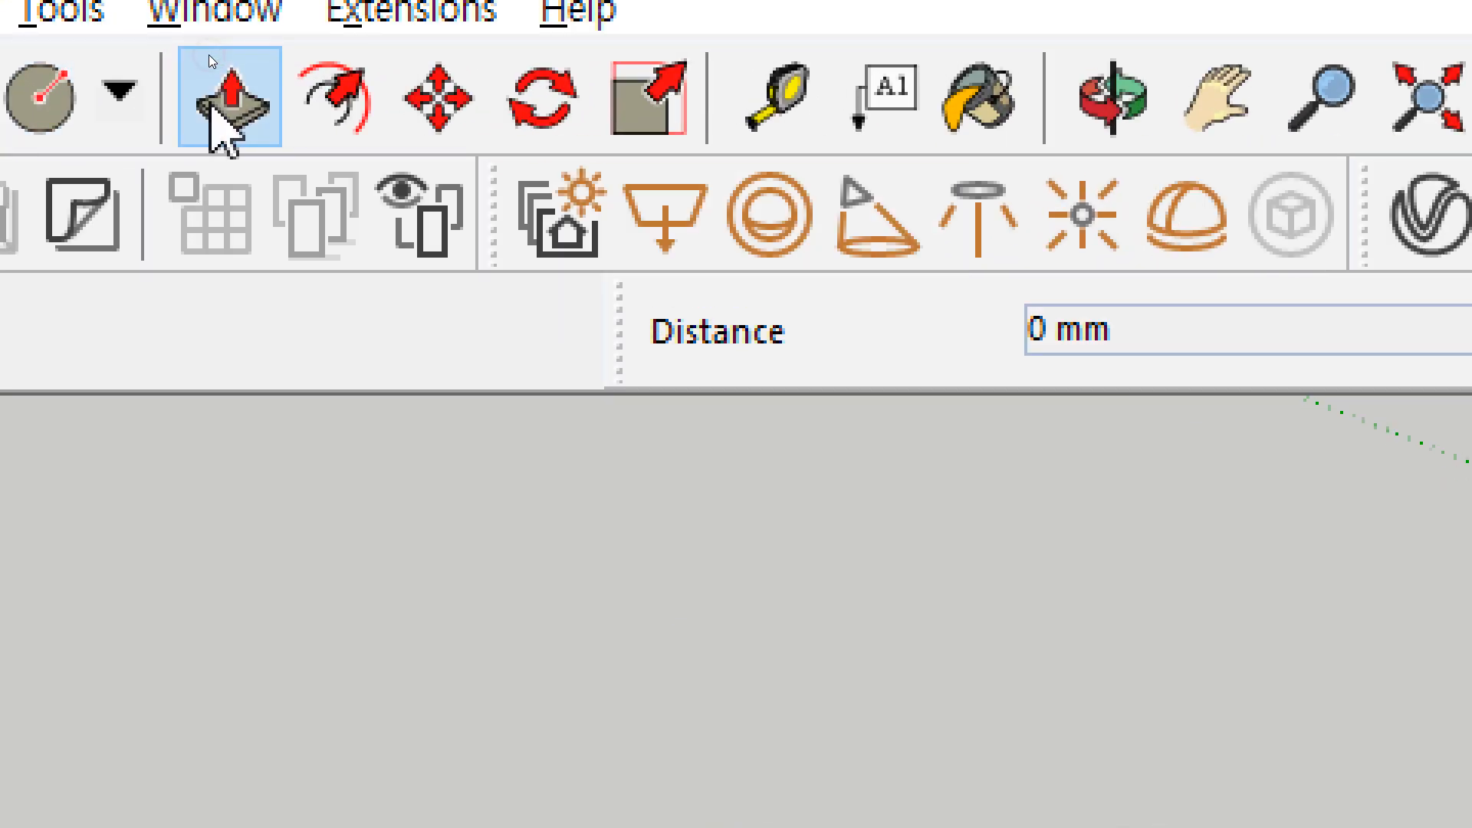
left_click(704, 435)
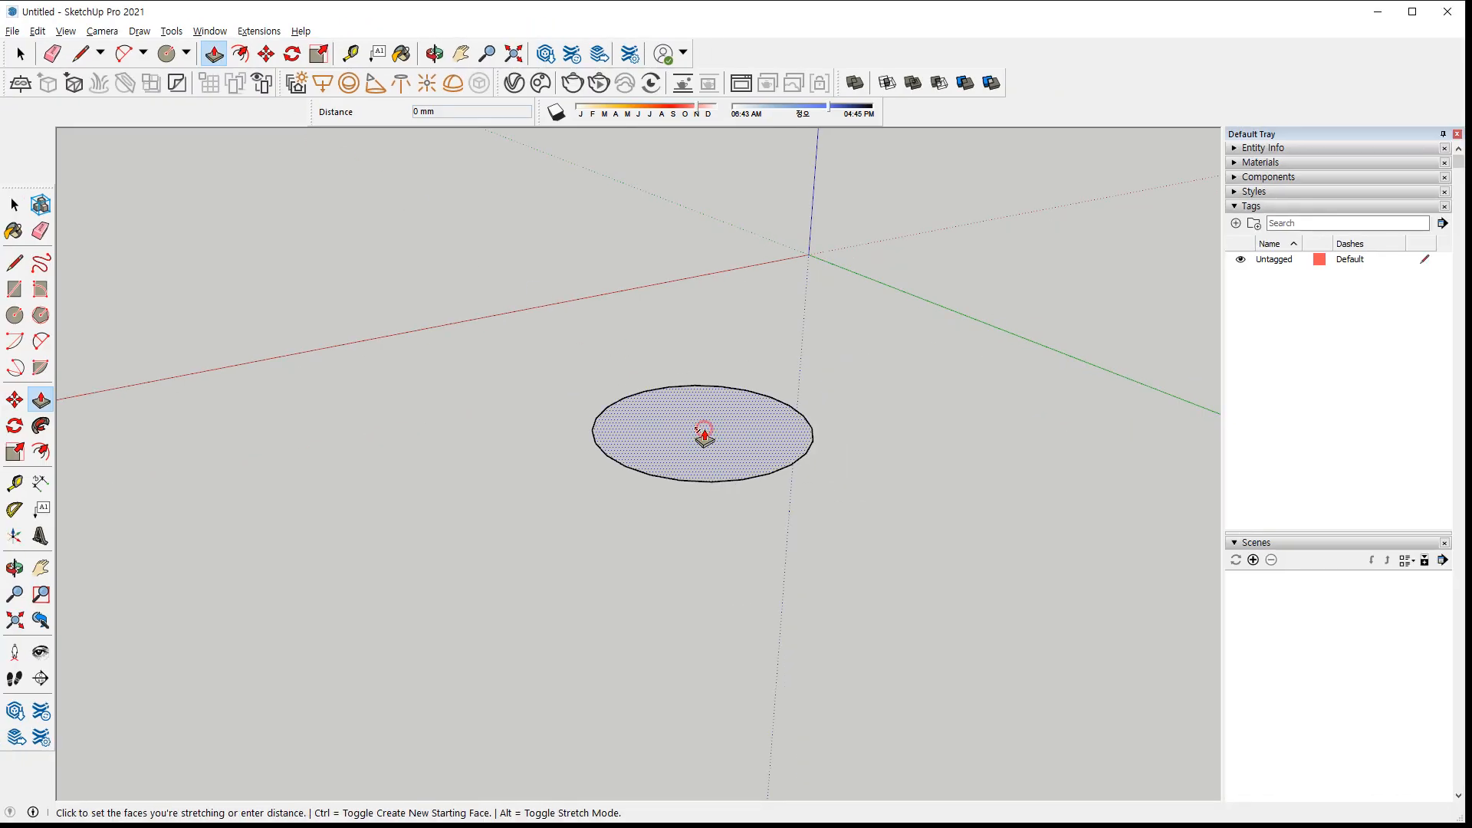
left_click(704, 412)
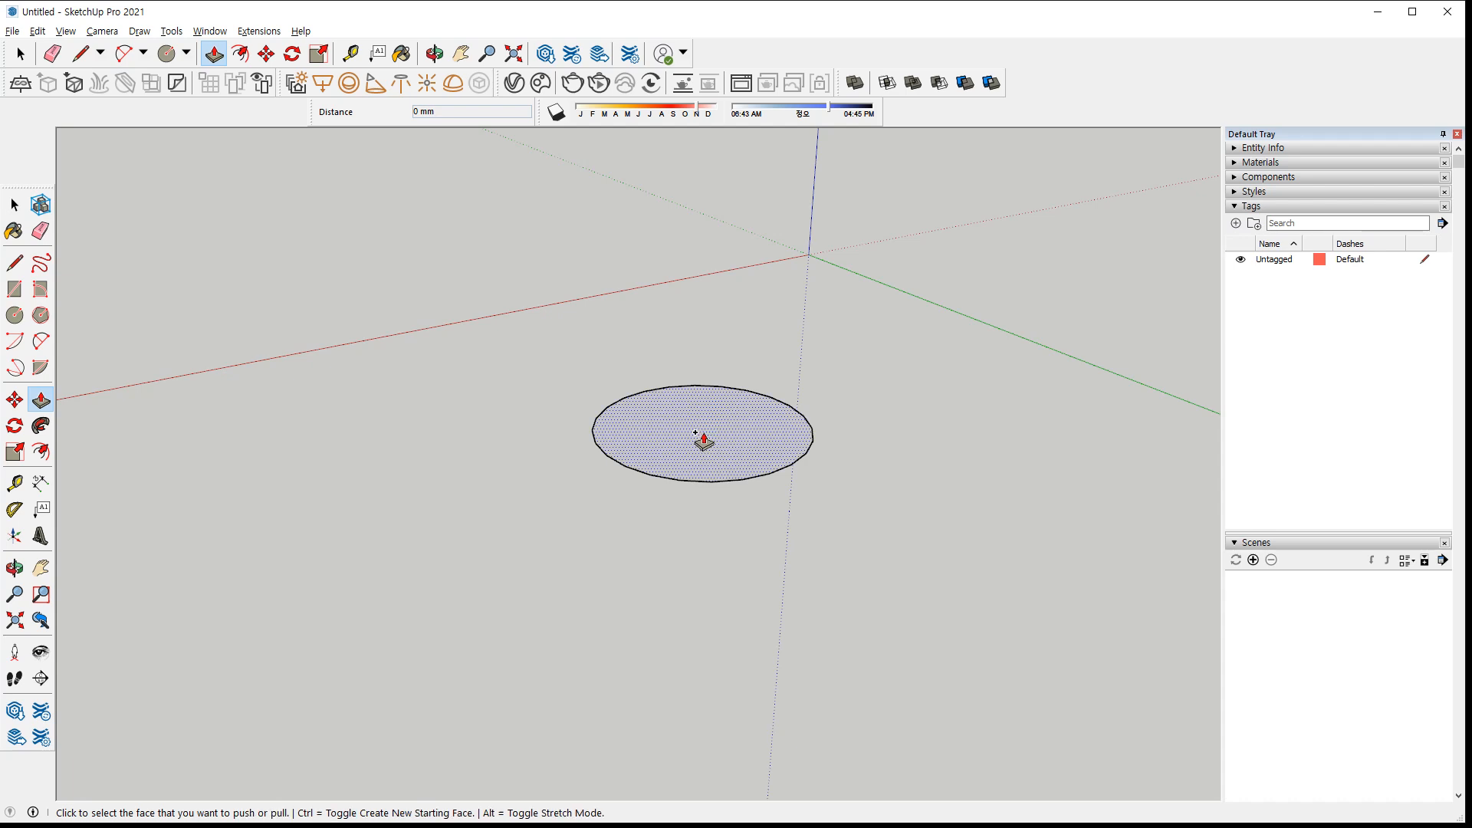
left_click(703, 439)
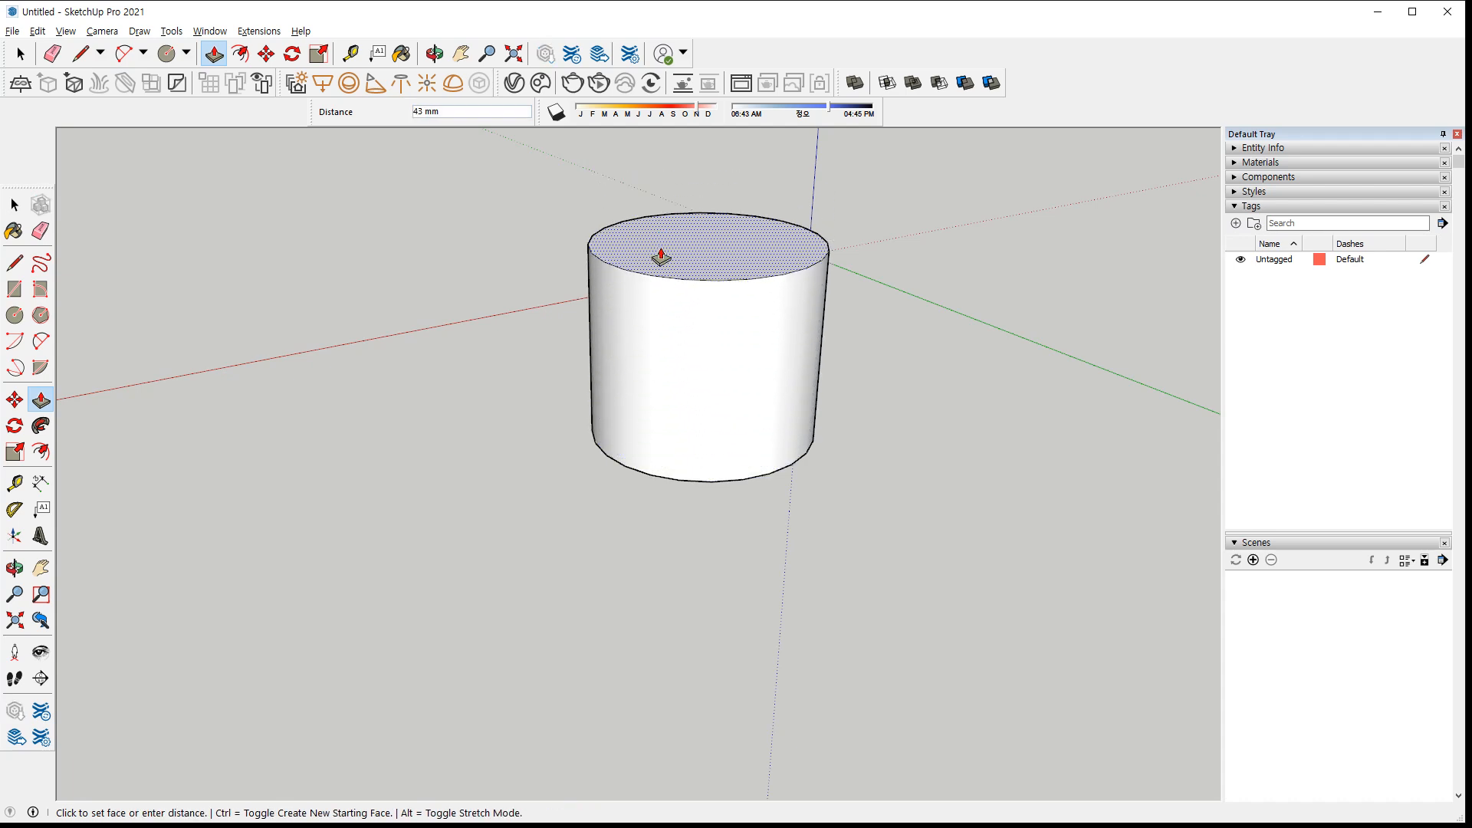
left_click(680, 305)
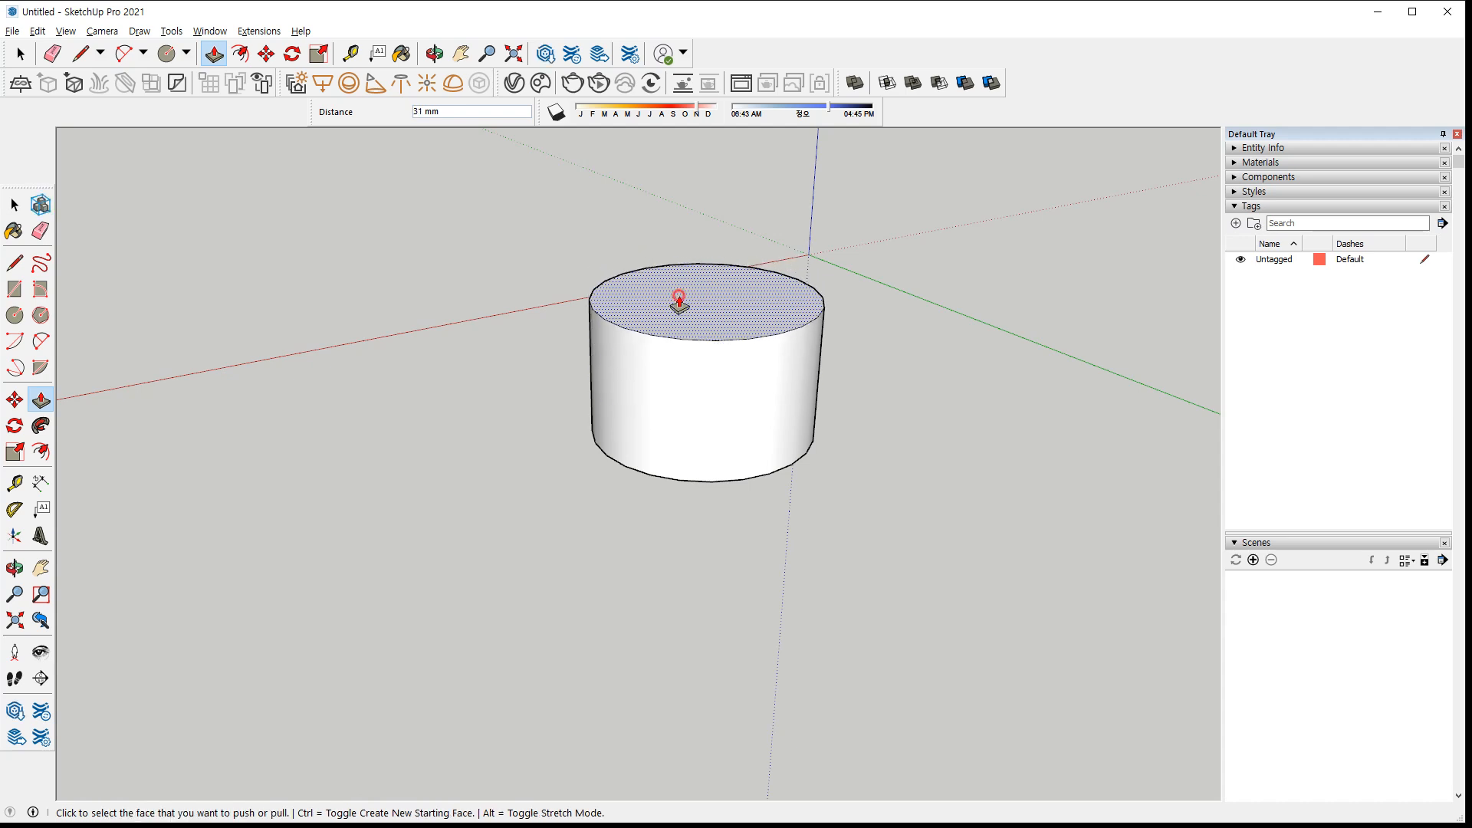
Select the entire 31 mm tall cylinder and delete it
key("space")
triple_click(706, 307)
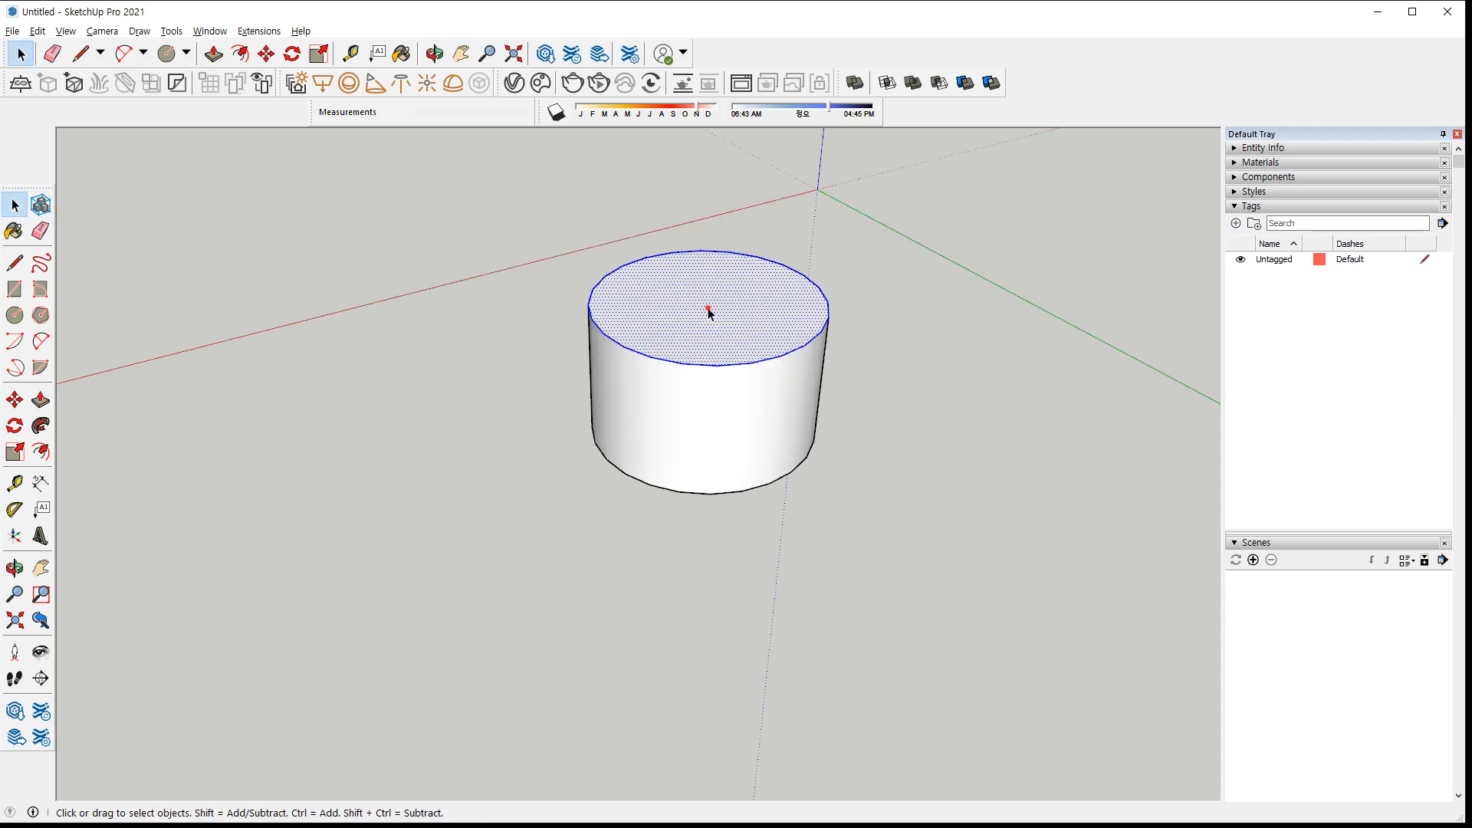
key("Delete")
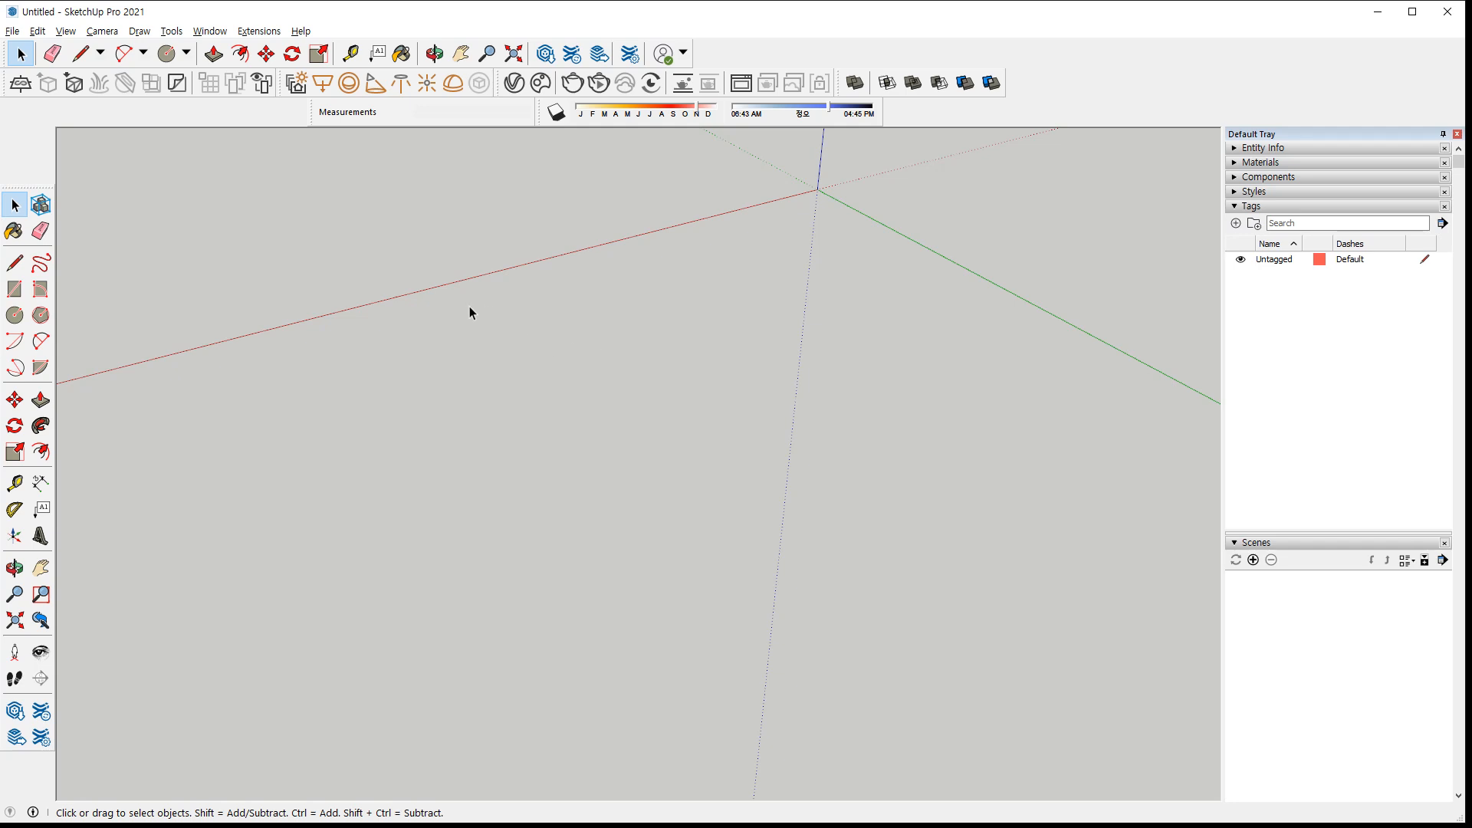
key("c")
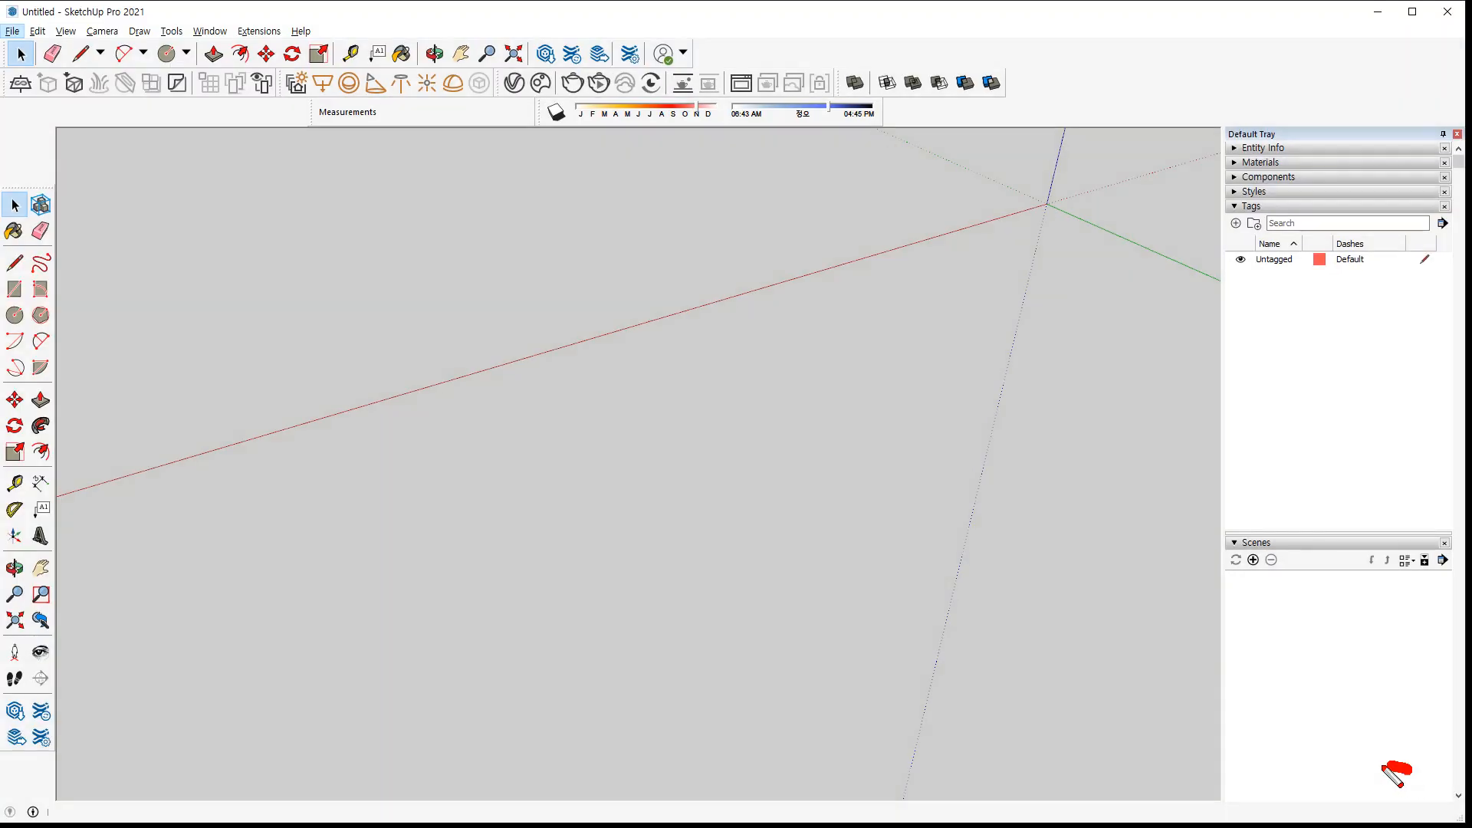
mouse_move(1385, 767)
left_mouse_down()
mouse_move(1321, 826)
mouse_move(1386, 757)
mouse_move(1361, 759)
left_mouse_up()
mouse_move(710, 826)
left_mouse_down()
mouse_move(525, 793)
mouse_move(727, 807)
mouse_move(704, 819)
left_mouse_up()
mouse_move(979, 138)
left_mouse_down()
mouse_move(976, 108)
mouse_move(984, 147)
left_mouse_up()
mouse_move(412, 147)
left_mouse_down()
mouse_move(378, 159)
mouse_move(322, 92)
mouse_move(521, 127)
mouse_move(338, 146)
mouse_move(468, 145)
left_mouse_up()
left_click_drag(303, 158, 528, 161)
key("Escape")
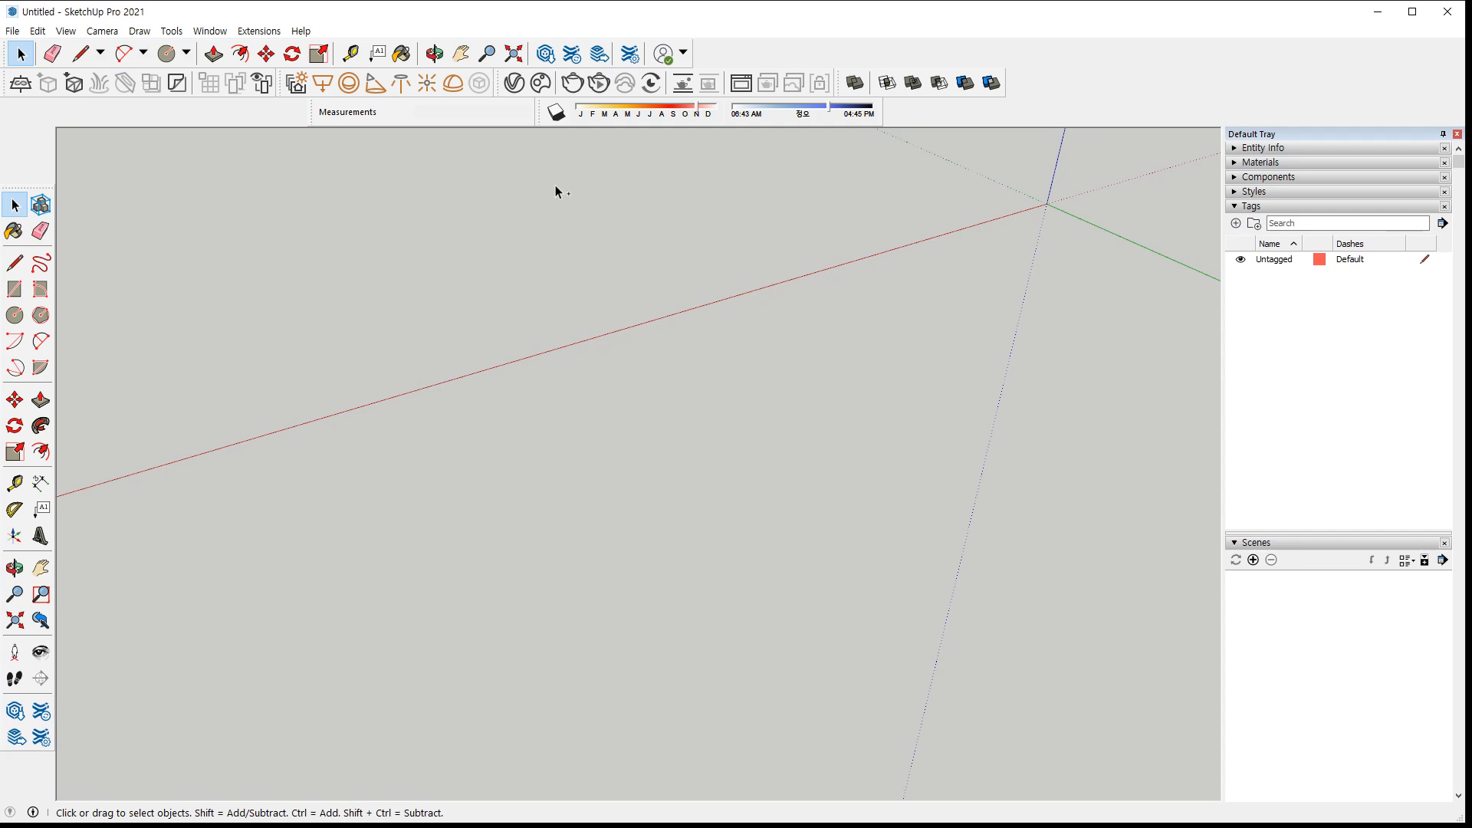
Undock the Measurements toolbar so it floats over the drawing area
left_click_drag(310, 111, 333, 212)
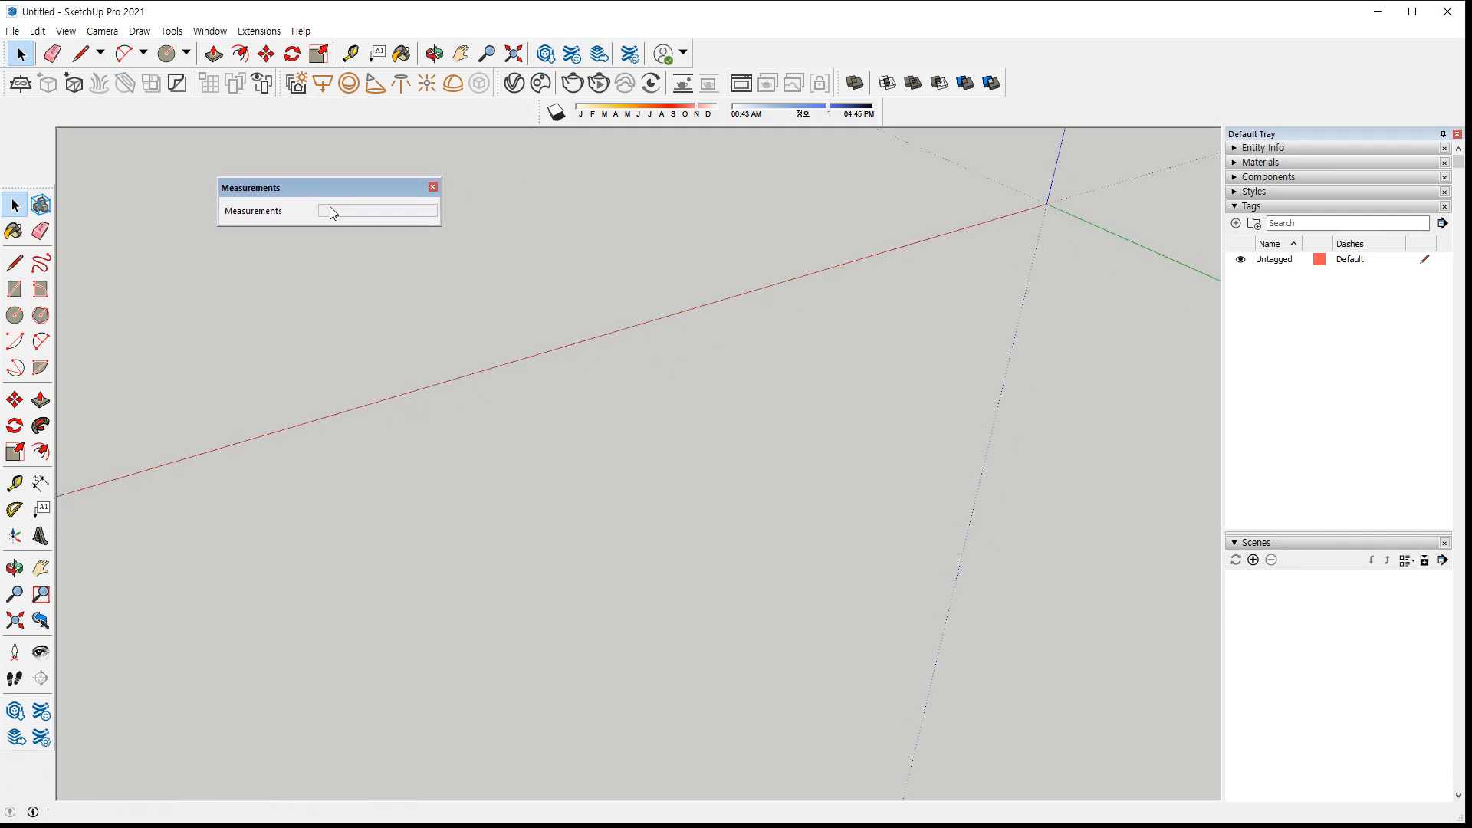
Close the floating Measurements toolbar
left_click(432, 187)
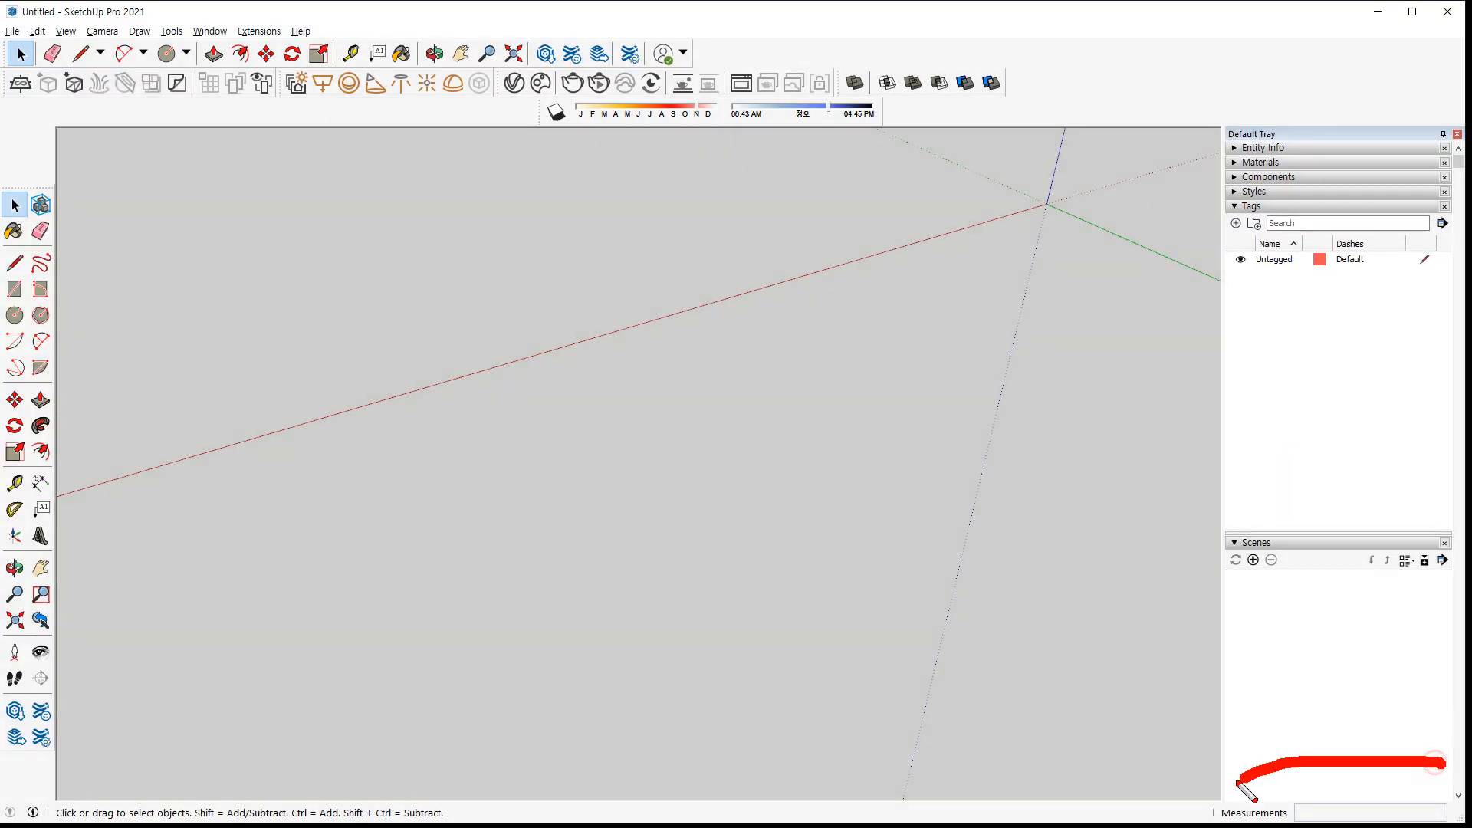
left_click_drag(1469, 826, 1405, 759)
mouse_move(1002, 629)
left_mouse_down()
mouse_move(1170, 737)
mouse_move(1133, 775)
mouse_move(1165, 699)
left_mouse_up()
key("Escape")
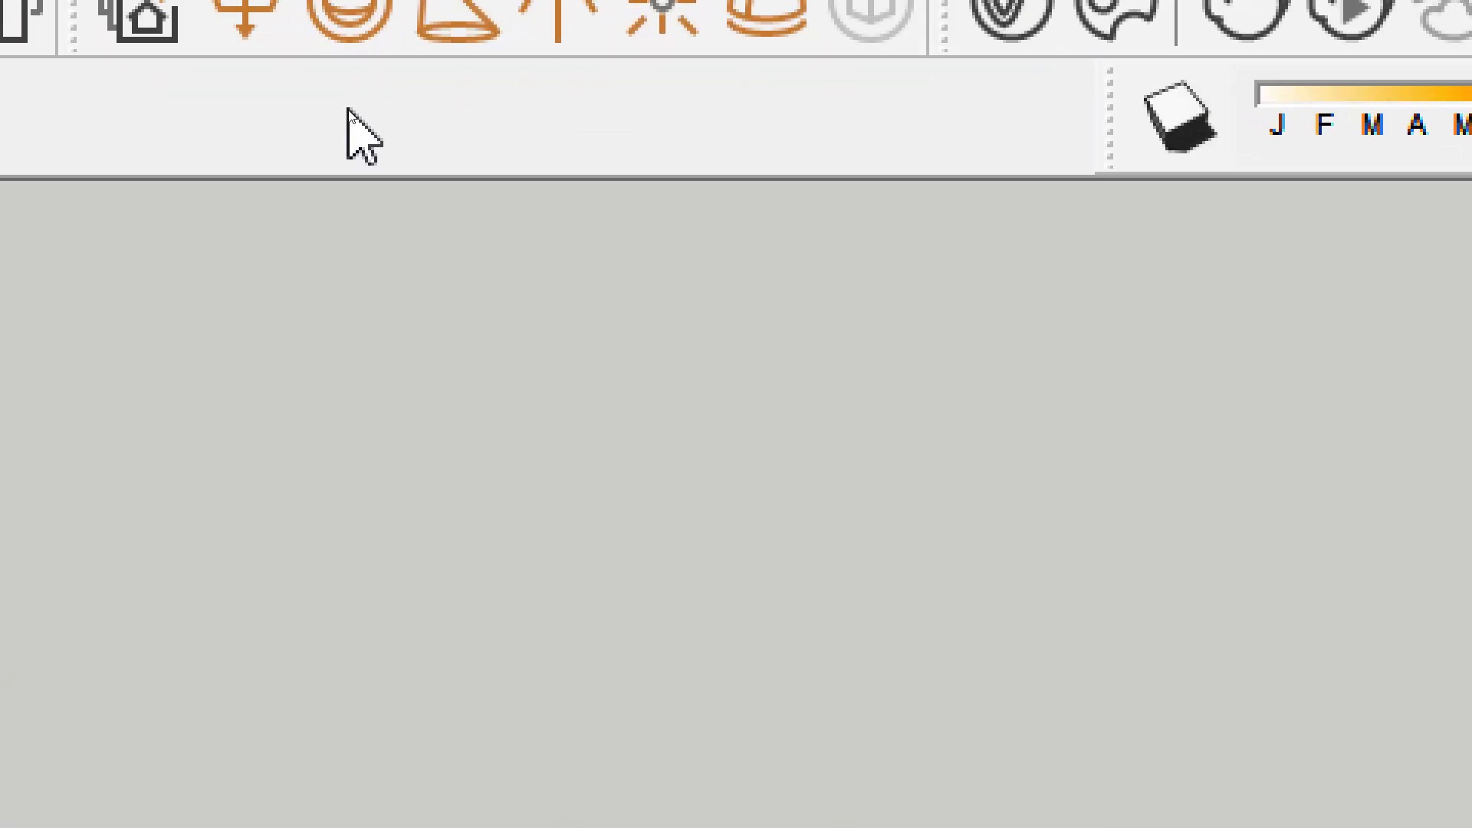
Show the Measurements toolbar again and dock it above the drawing area, beside the Shadows toolbar
right_click(349, 110)
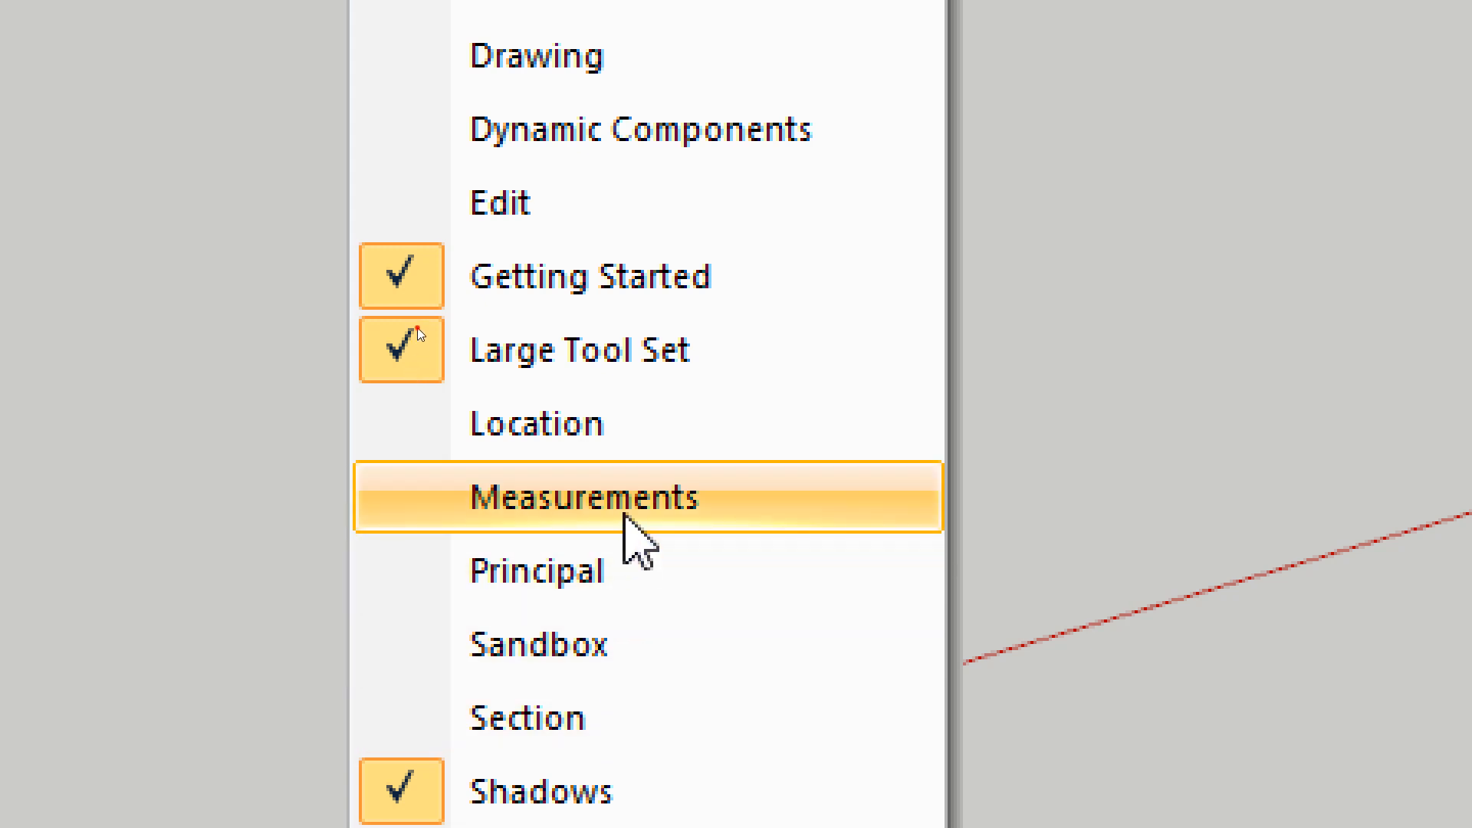
left_click(626, 515)
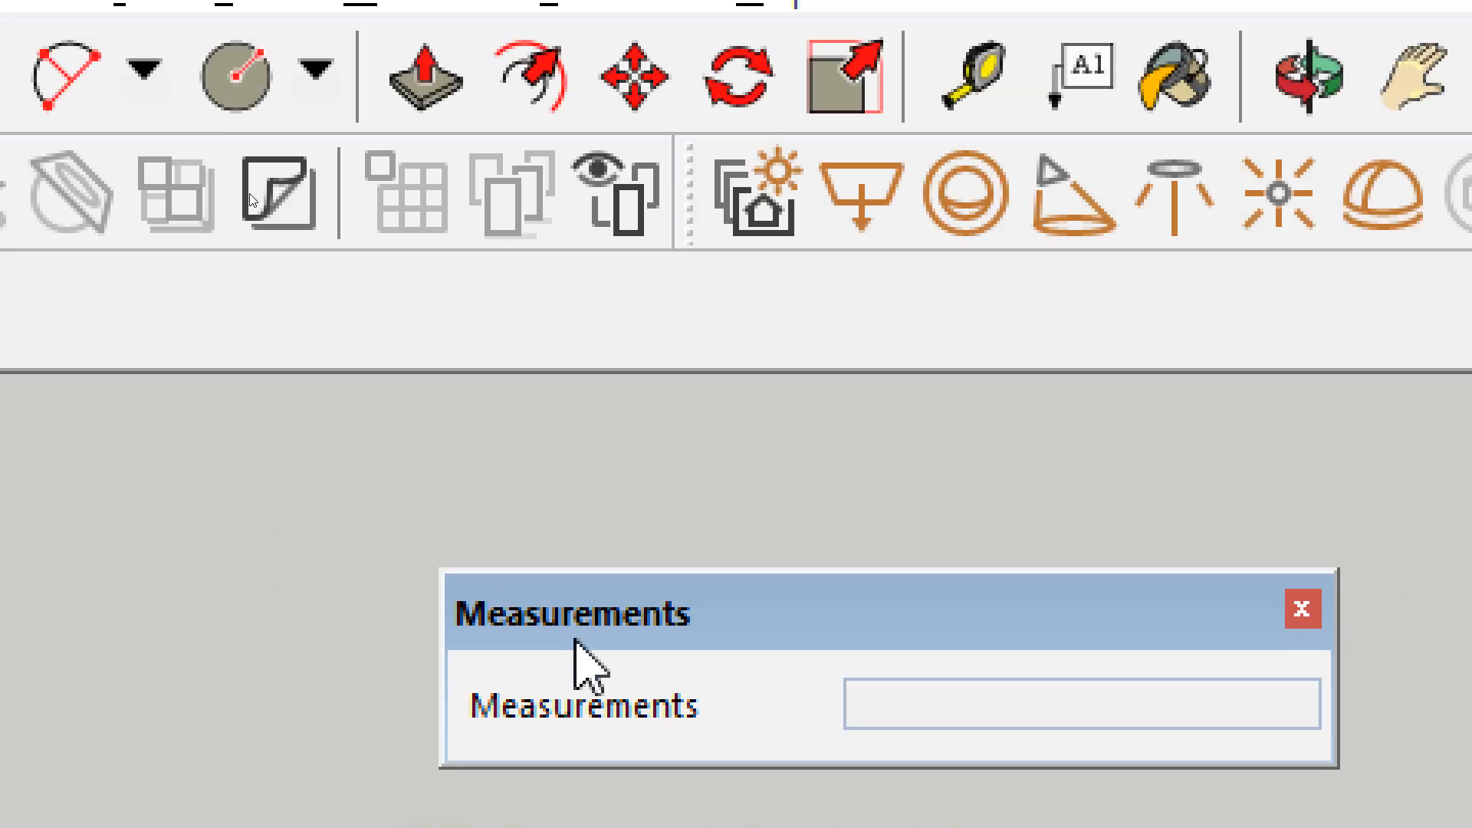
left_click_drag(780, 634, 910, 263)
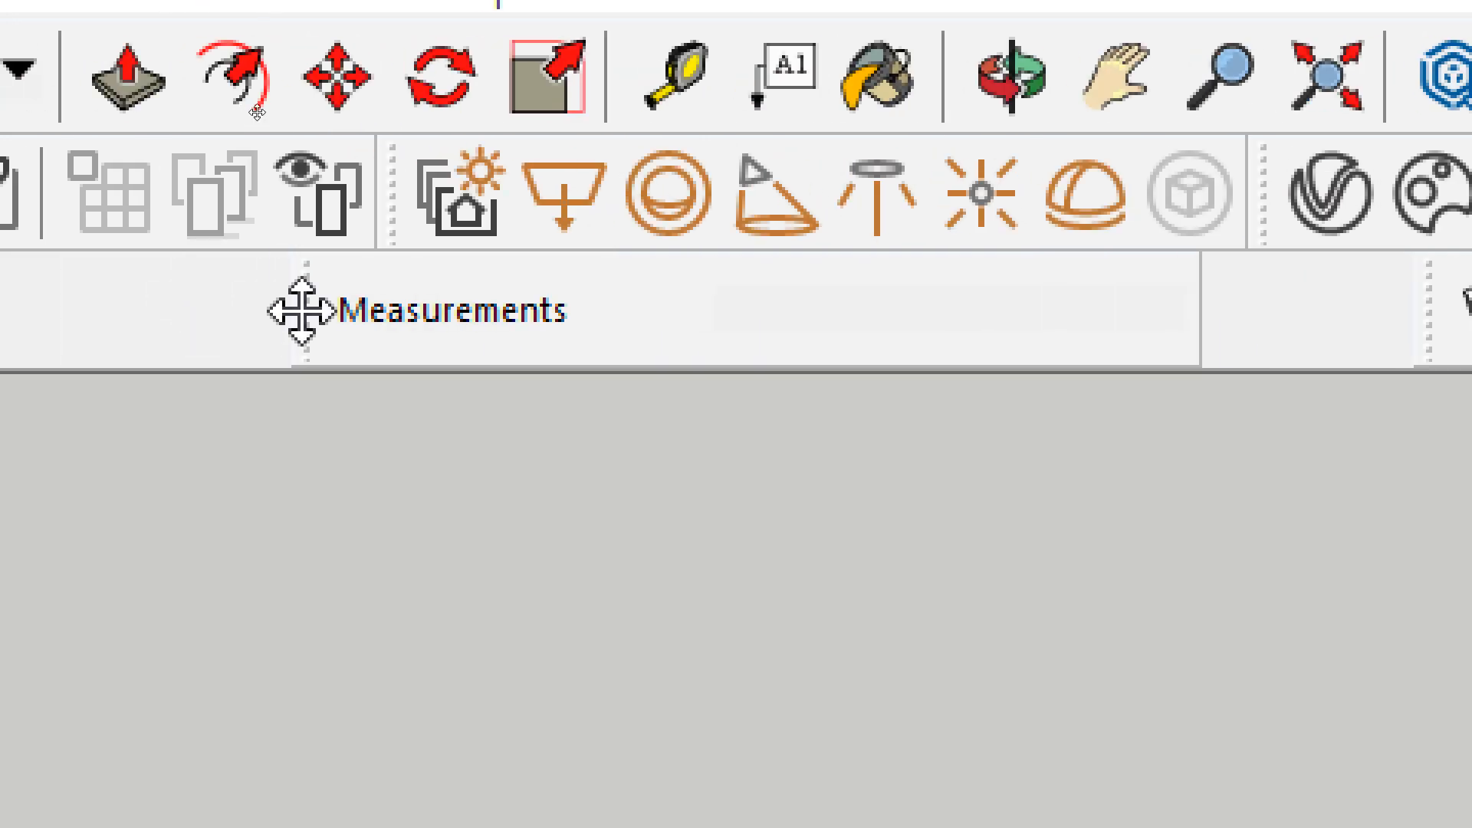
left_click_drag(302, 313, 471, 307)
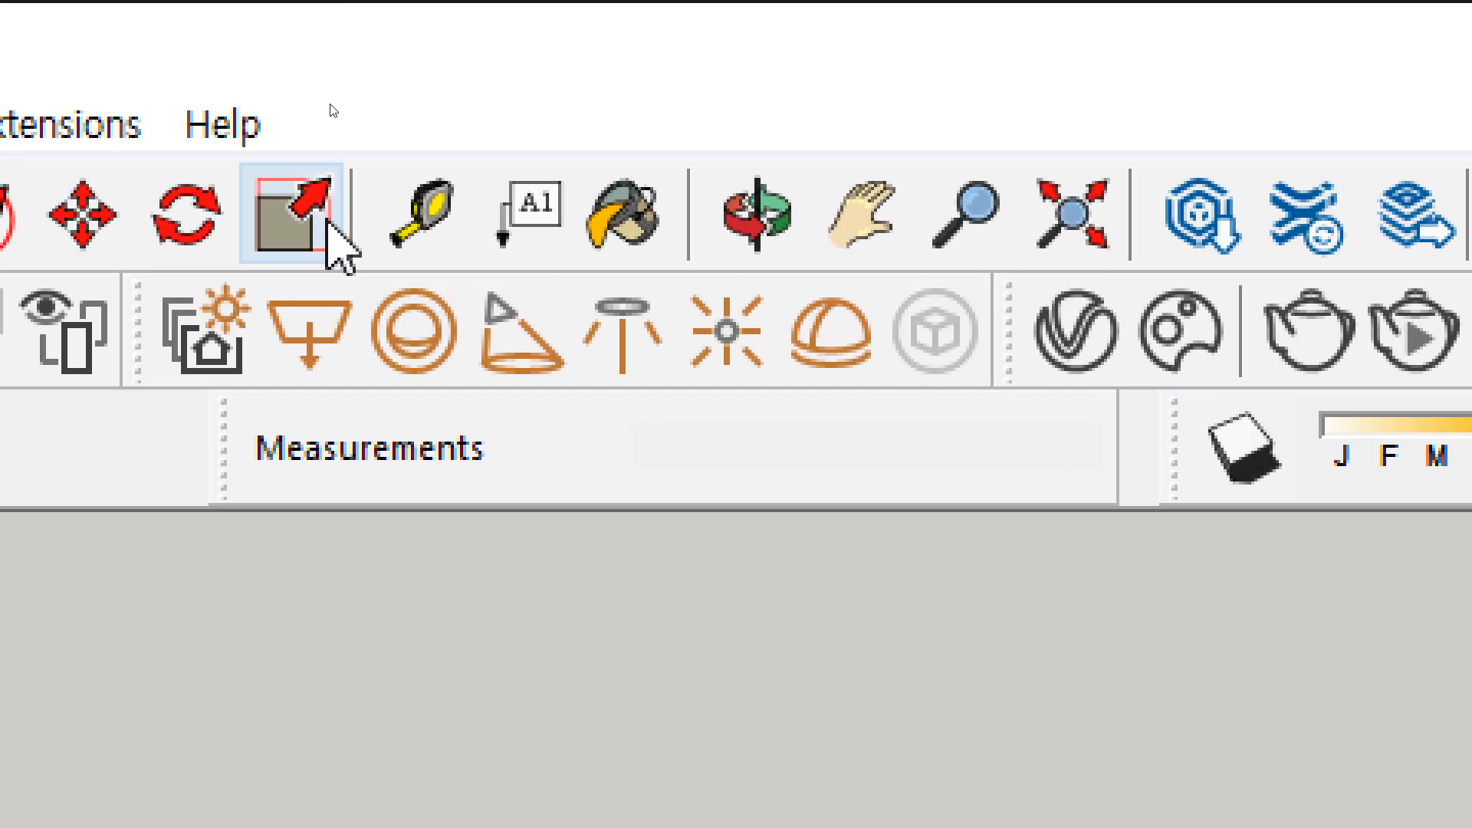
key("l")
key("space")
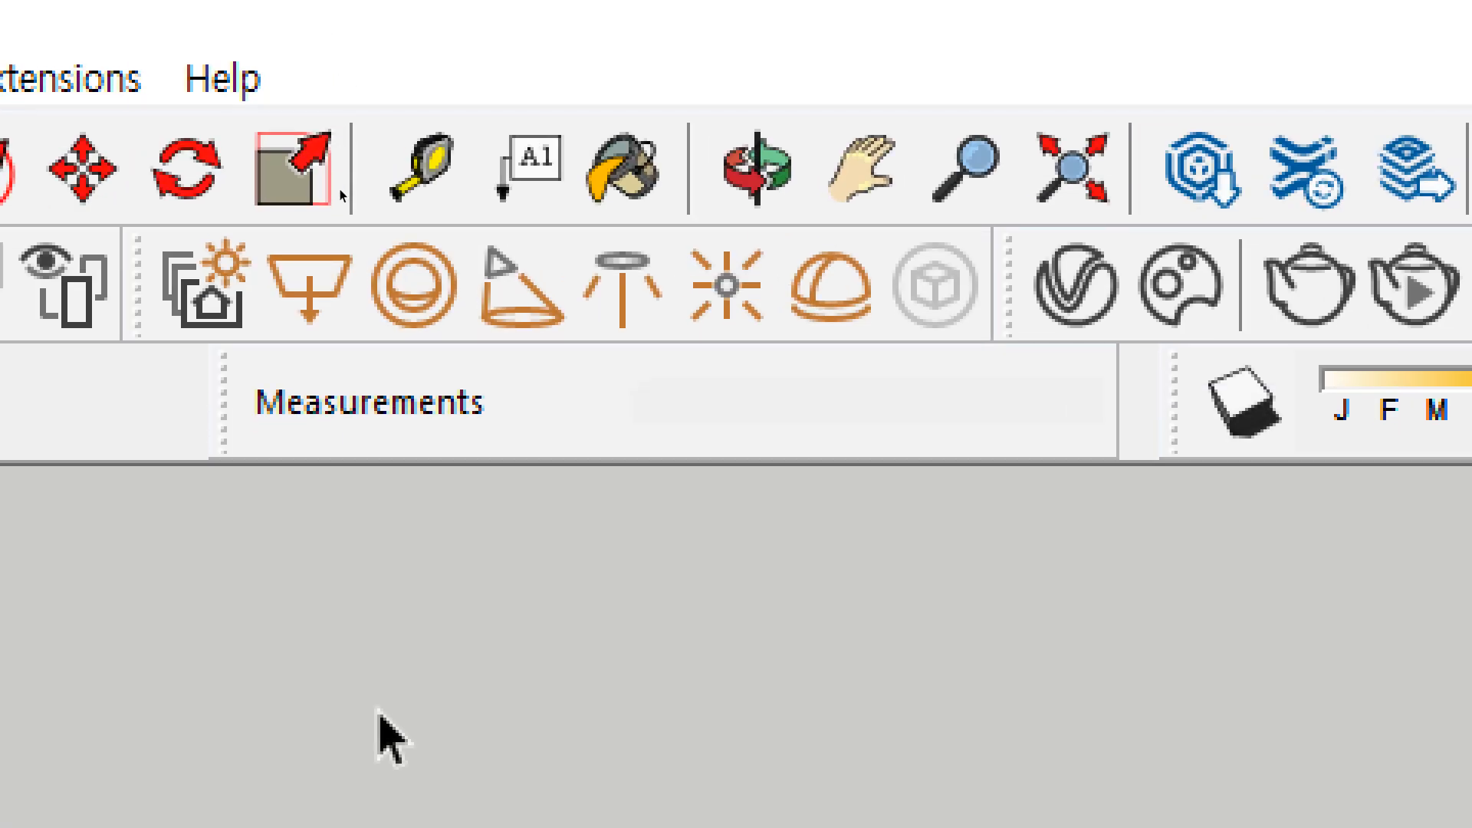
key("l")
left_click(348, 672)
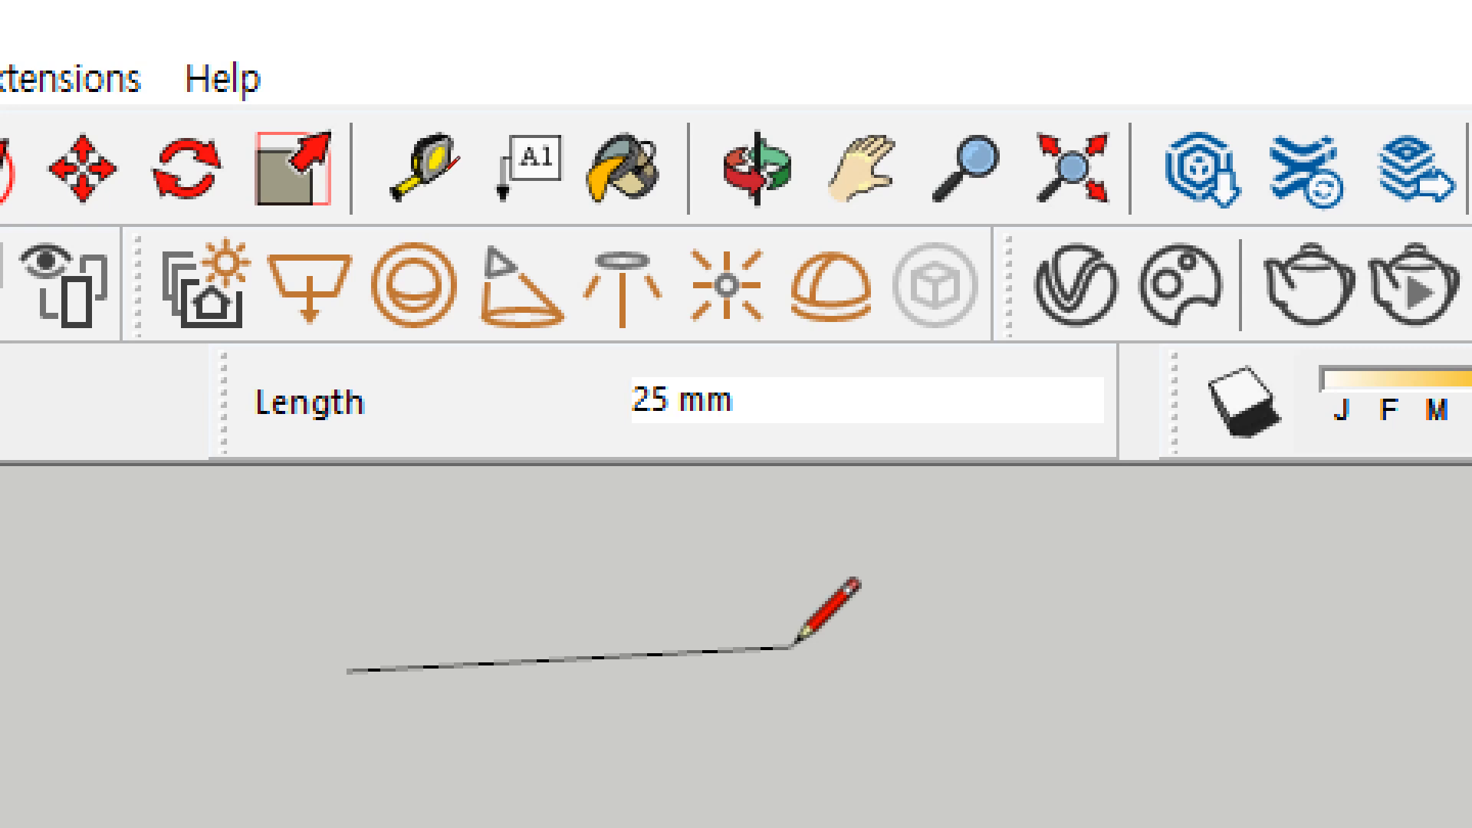
key("Escape")
key("c")
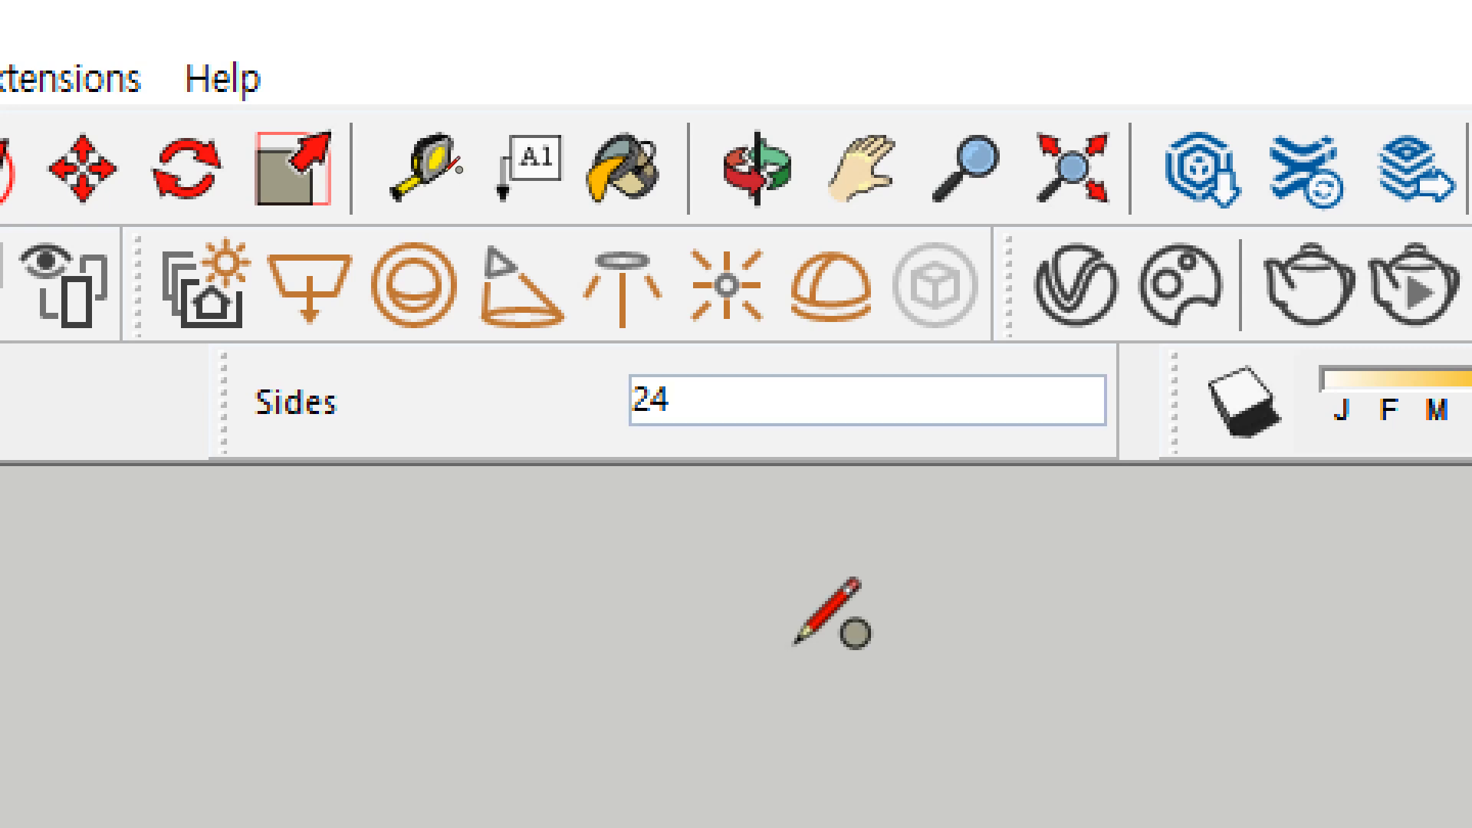
left_click(773, 714)
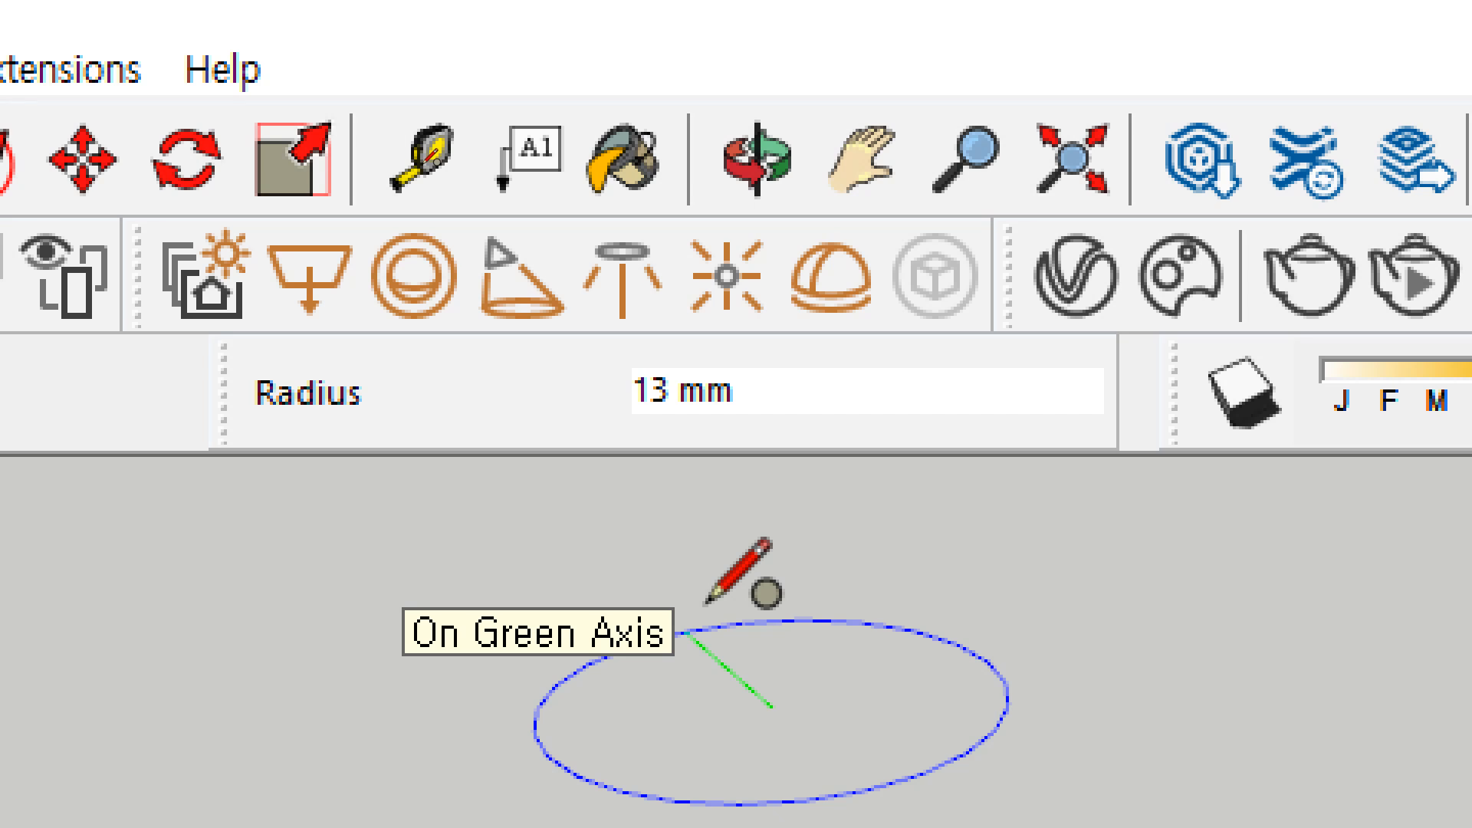
key("Escape")
Draw a 500 x 500 mm rectangle flat on the ground near the origin
key("r")
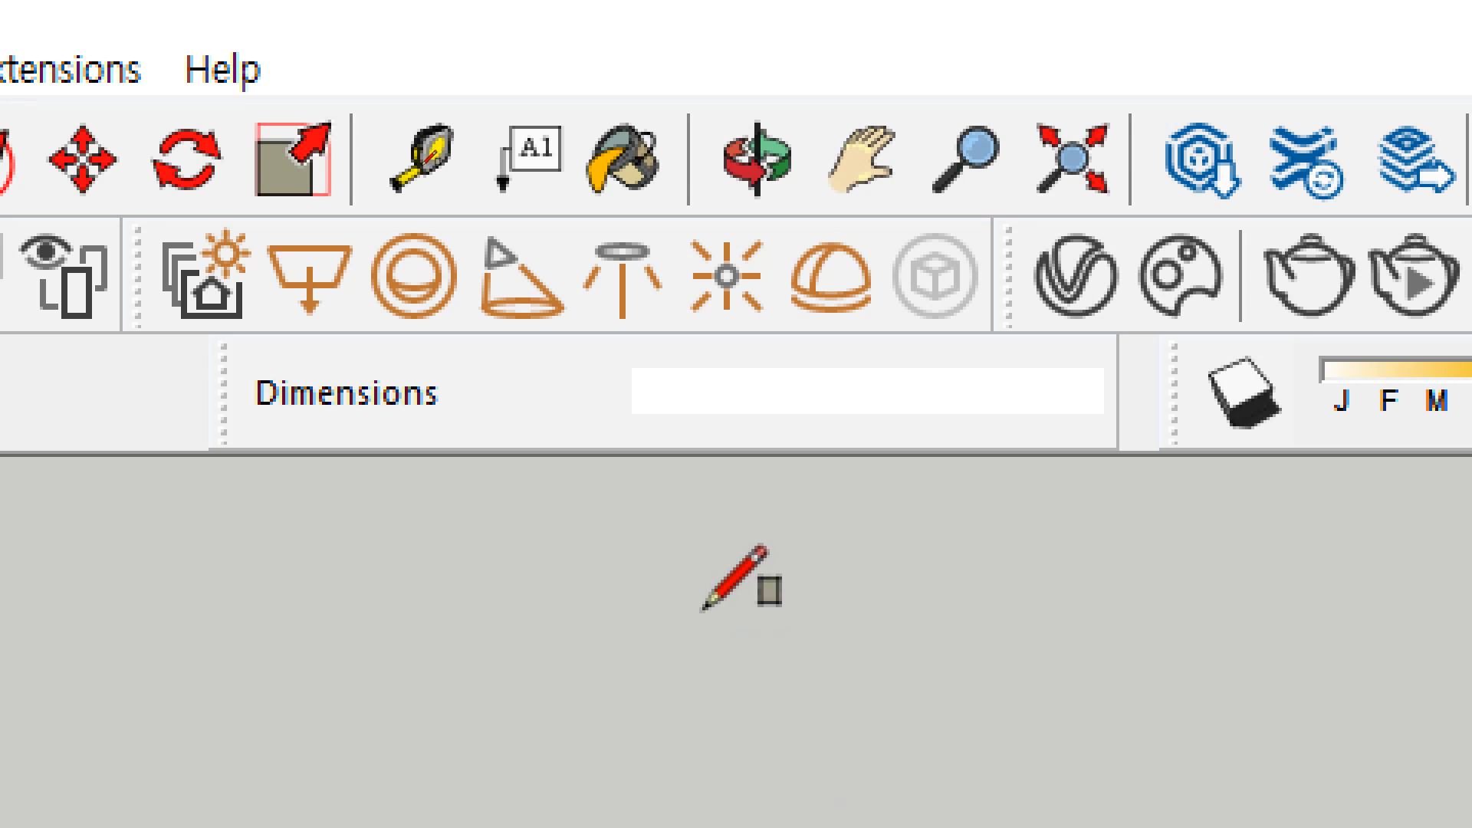
left_click(675, 744)
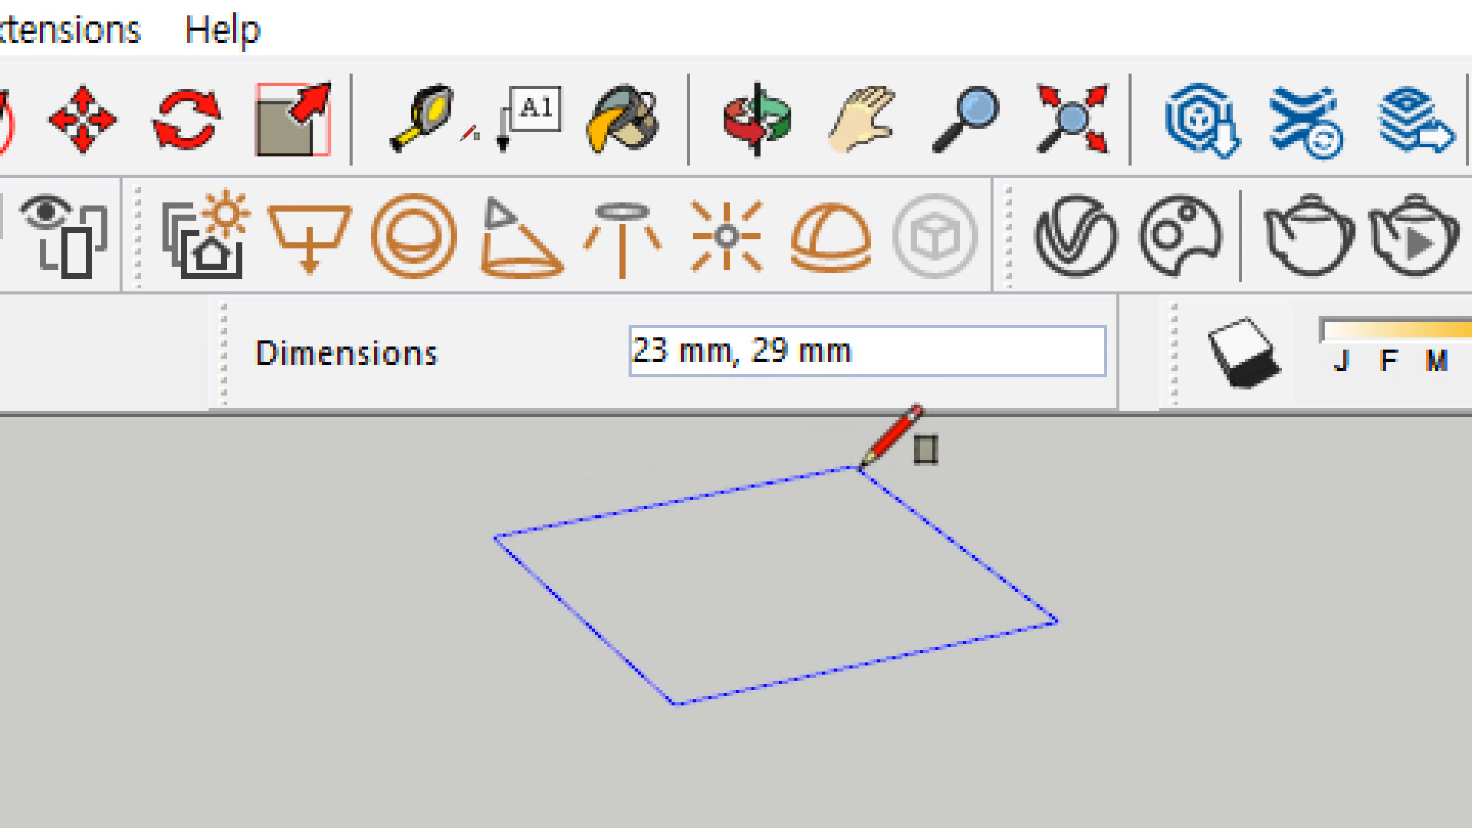
type("500,500")
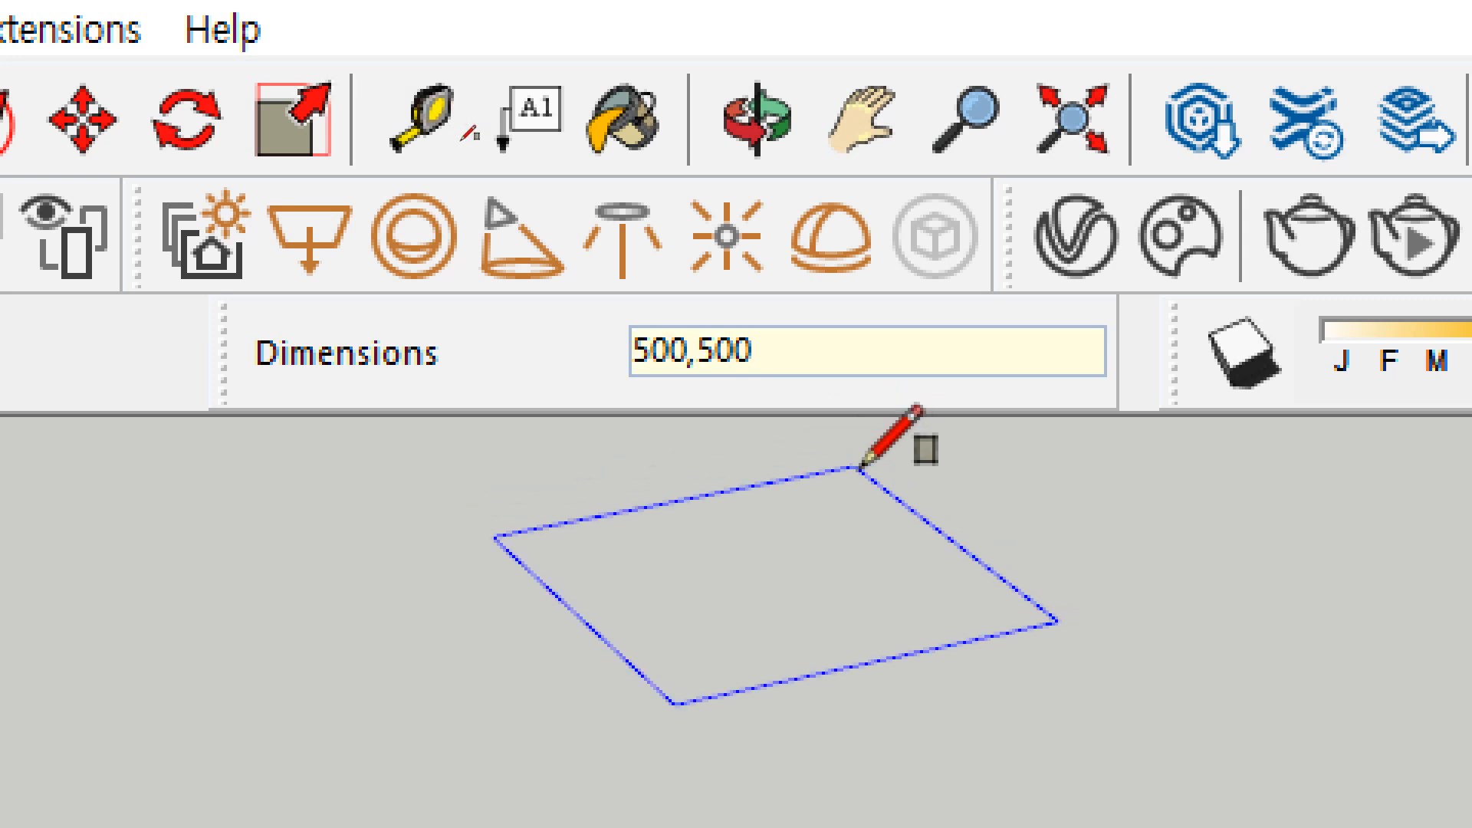
key("Return")
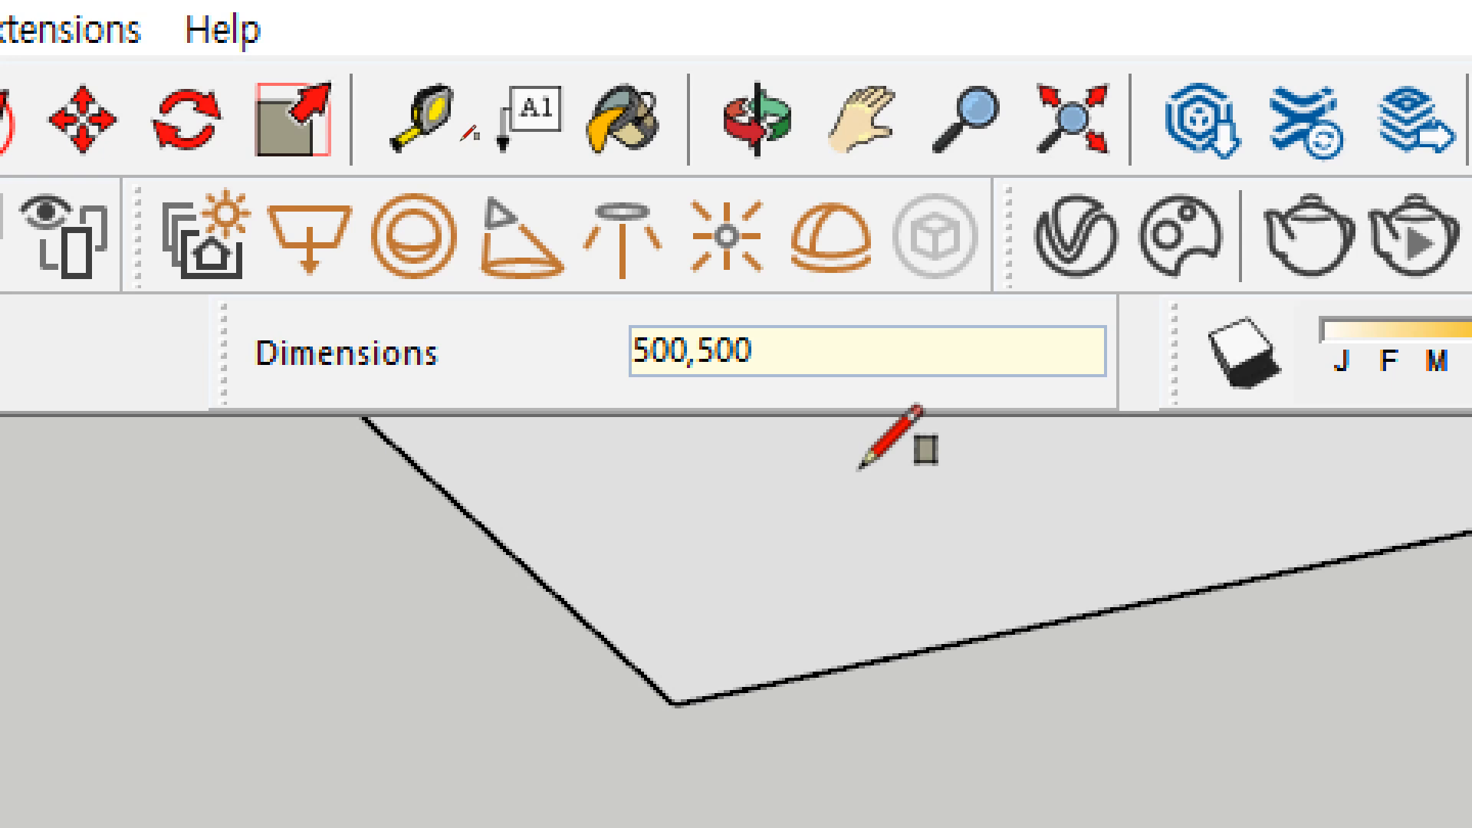
scroll(859, 468, "down", 10)
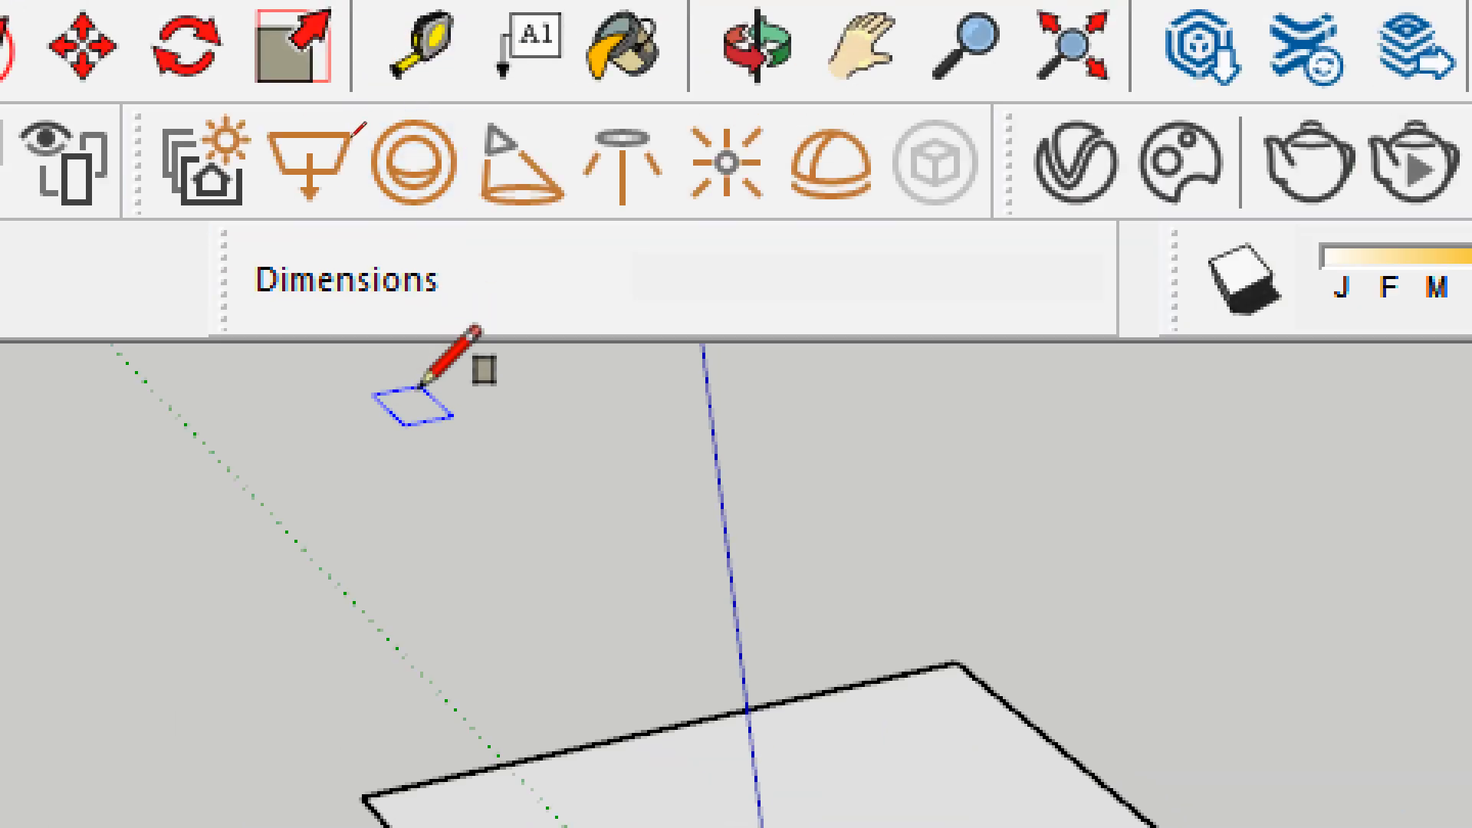
Draw a 500 mm line parallel to the red axis, behind the rectangle
key("l")
left_click(306, 388)
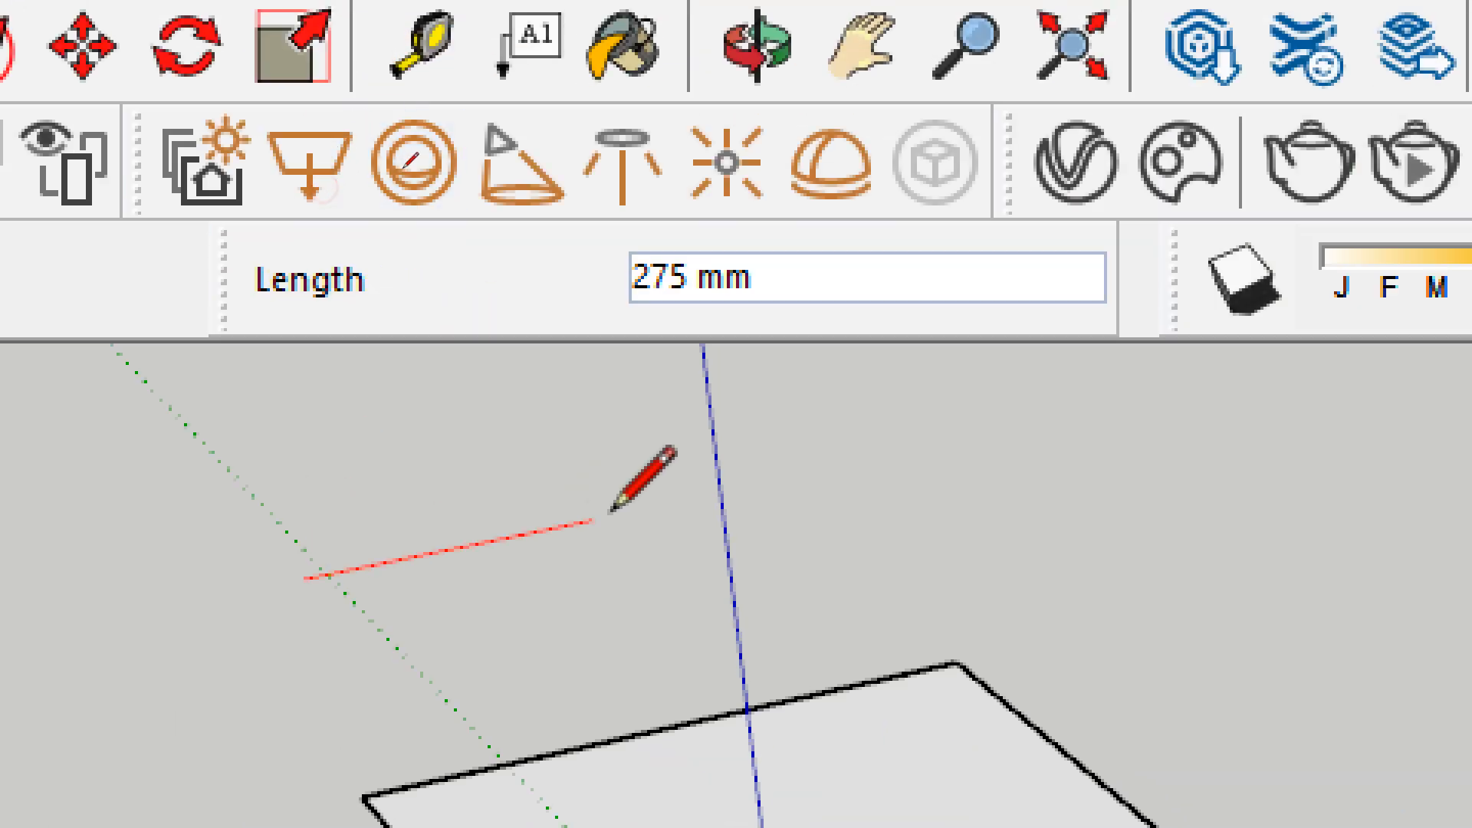
type("500")
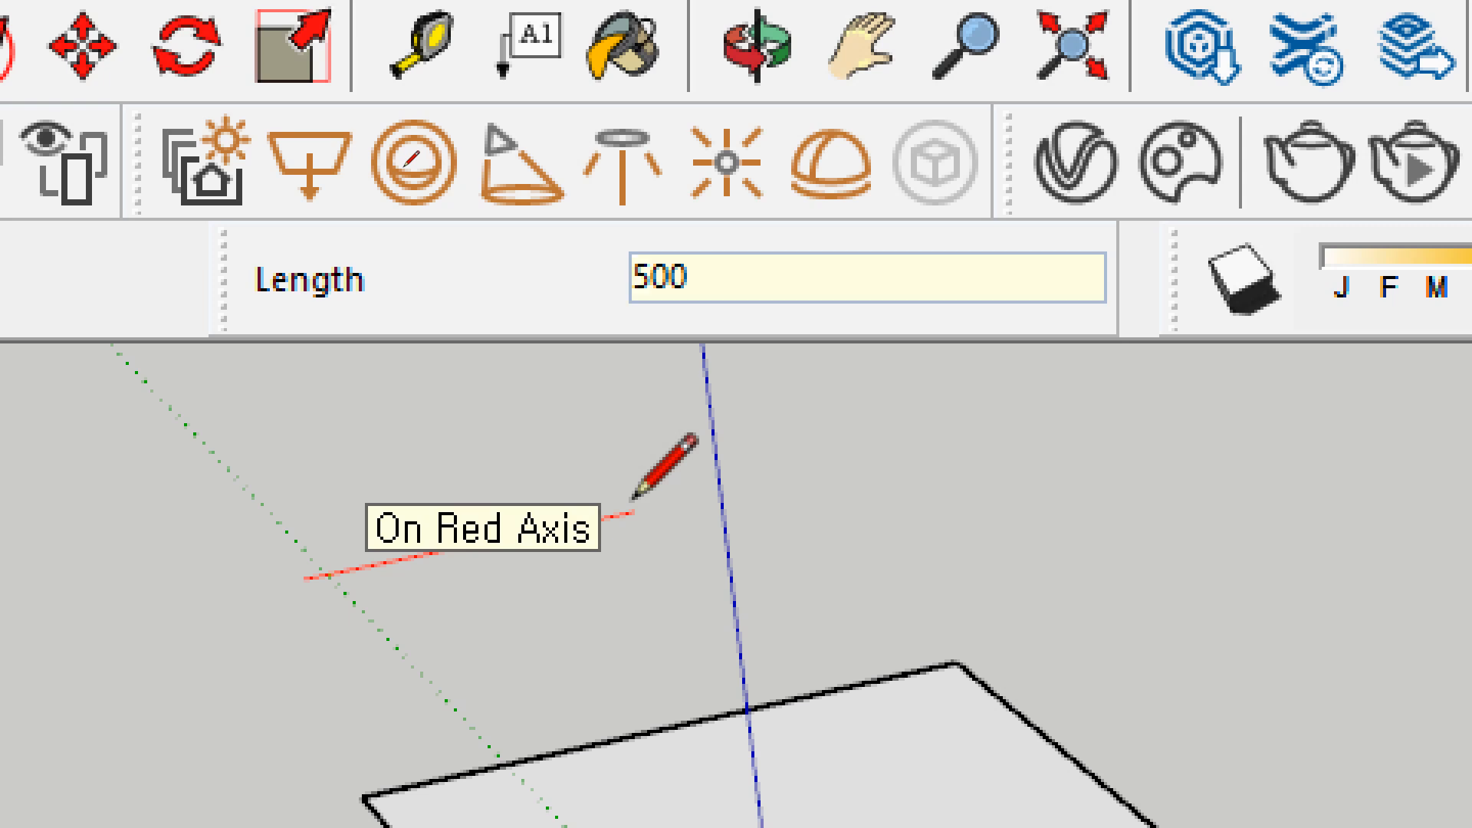
key("Return")
key("Escape")
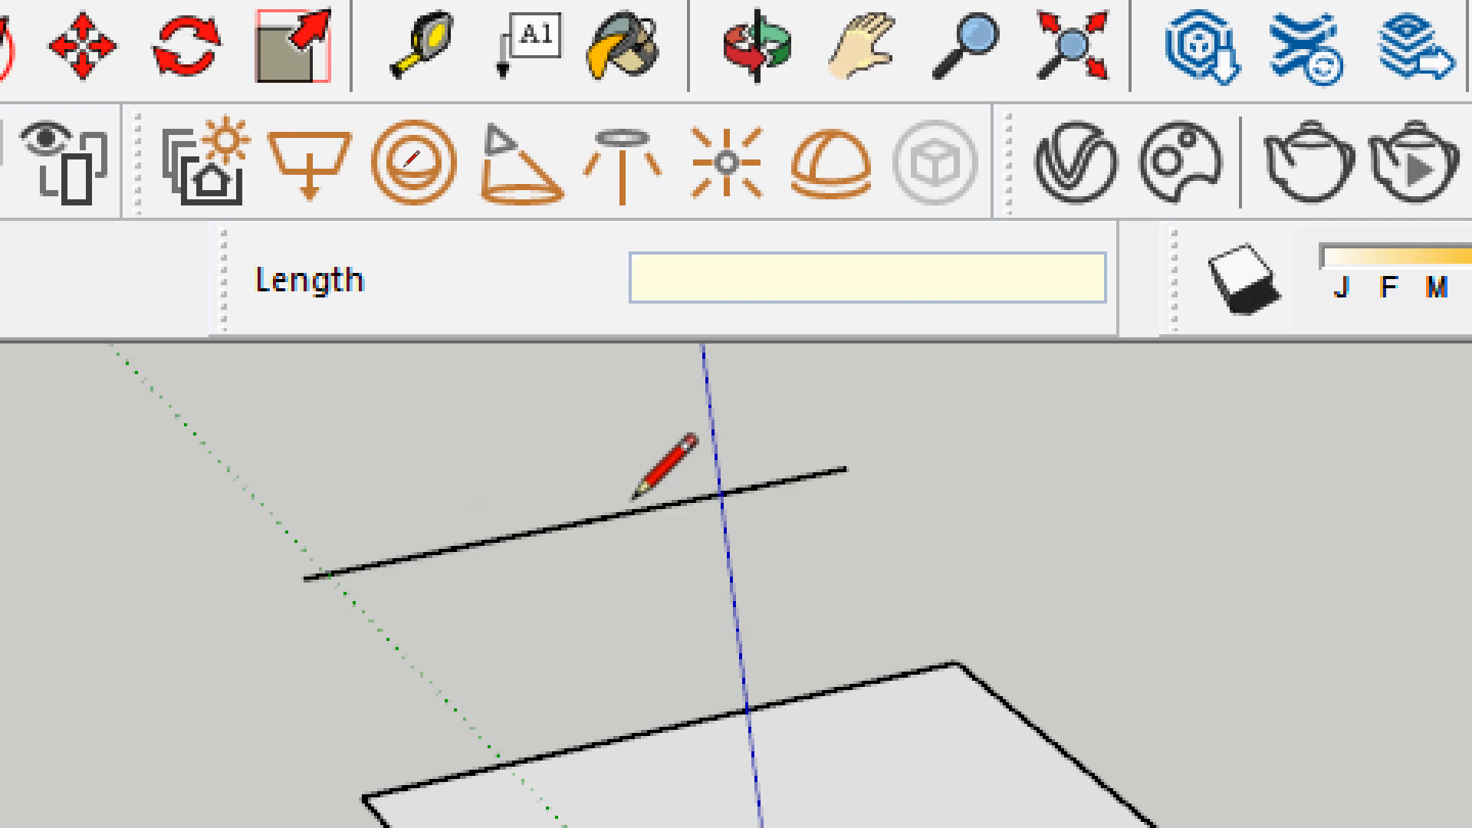
Draw a flat 24-sided circle with a 500 mm radius beside the line, overlapping the rectangle
key("c")
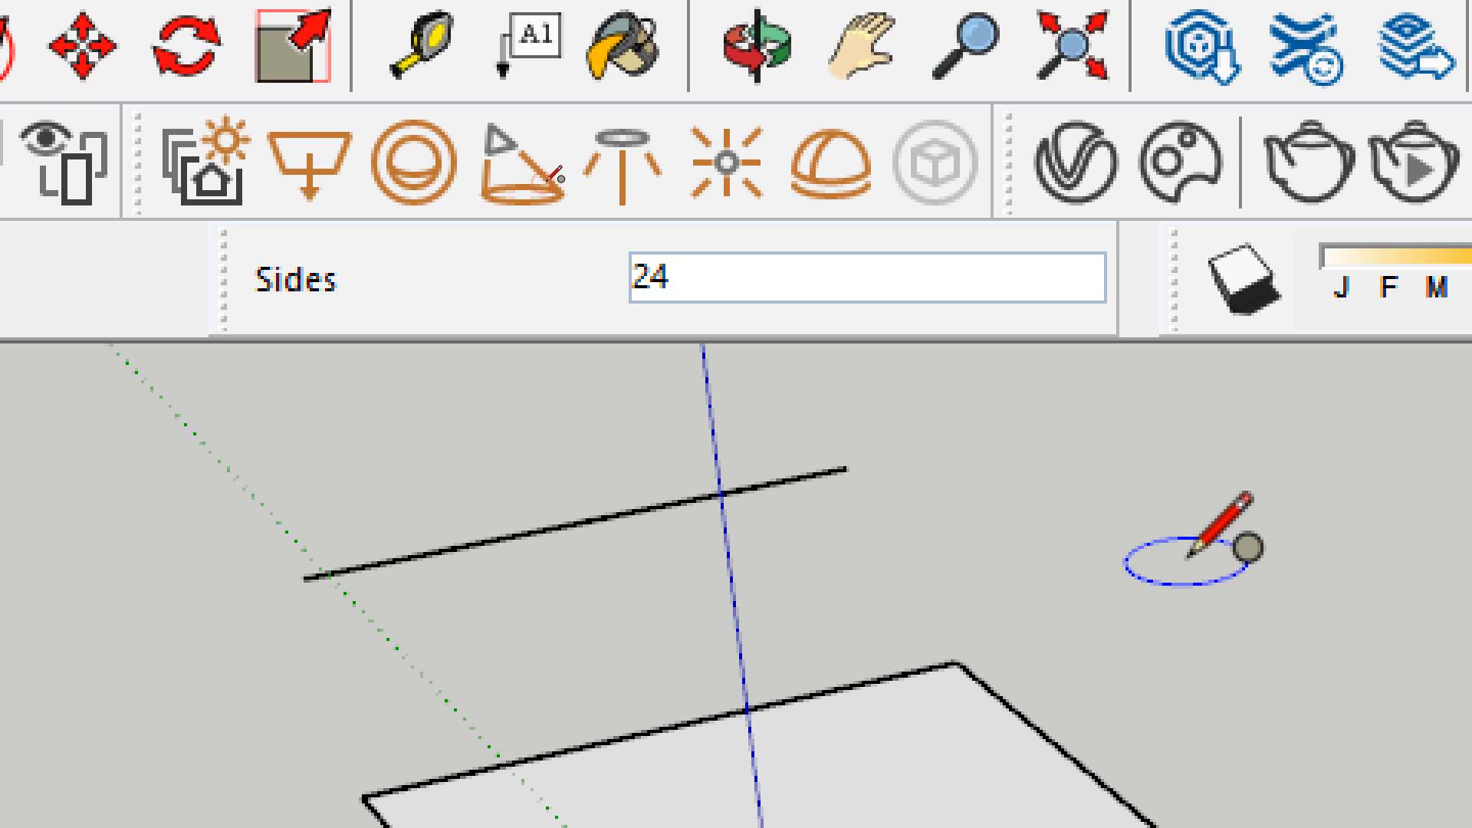
left_click(1187, 562)
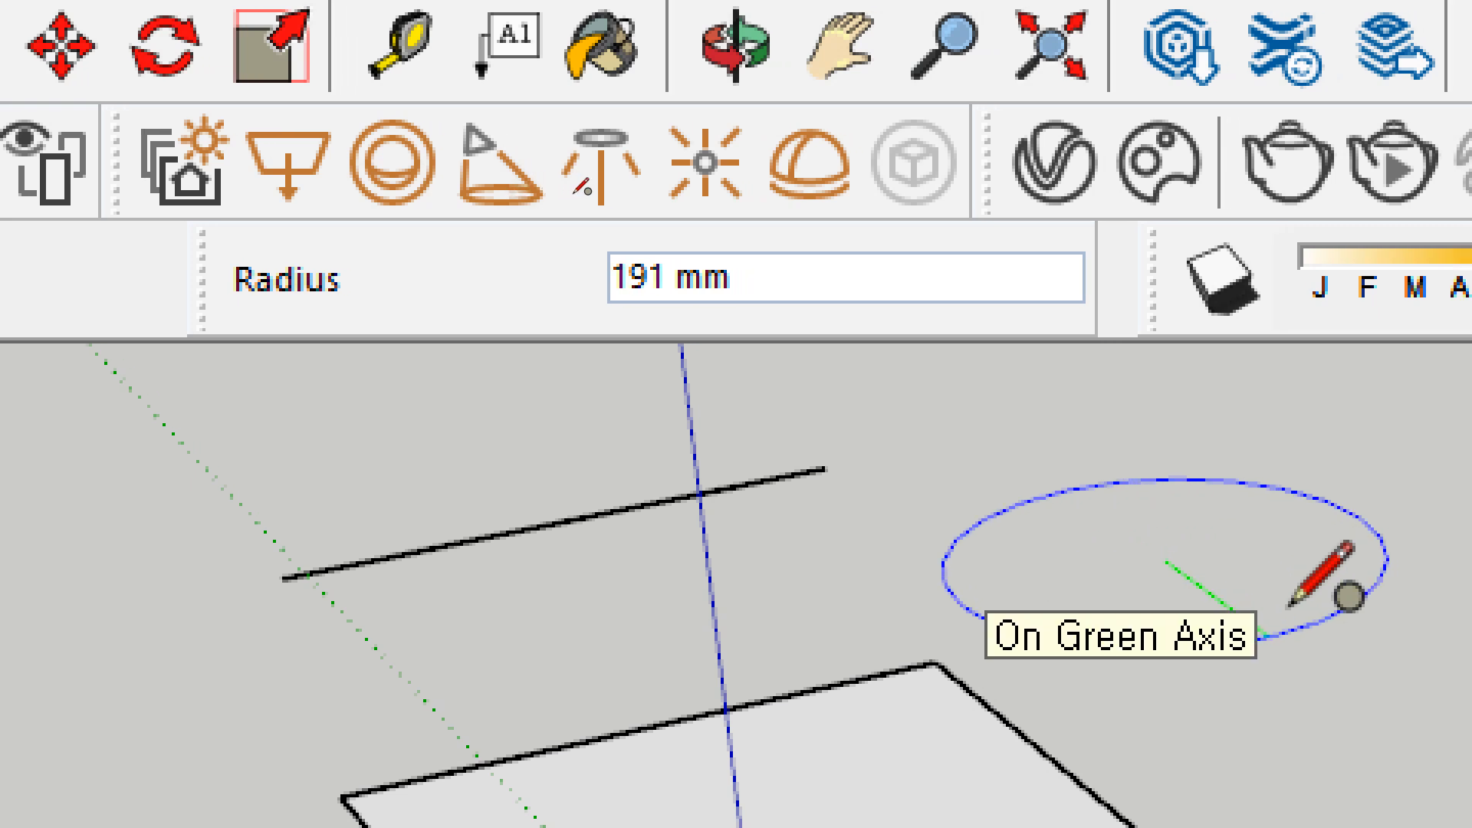
type("500")
key("Return")
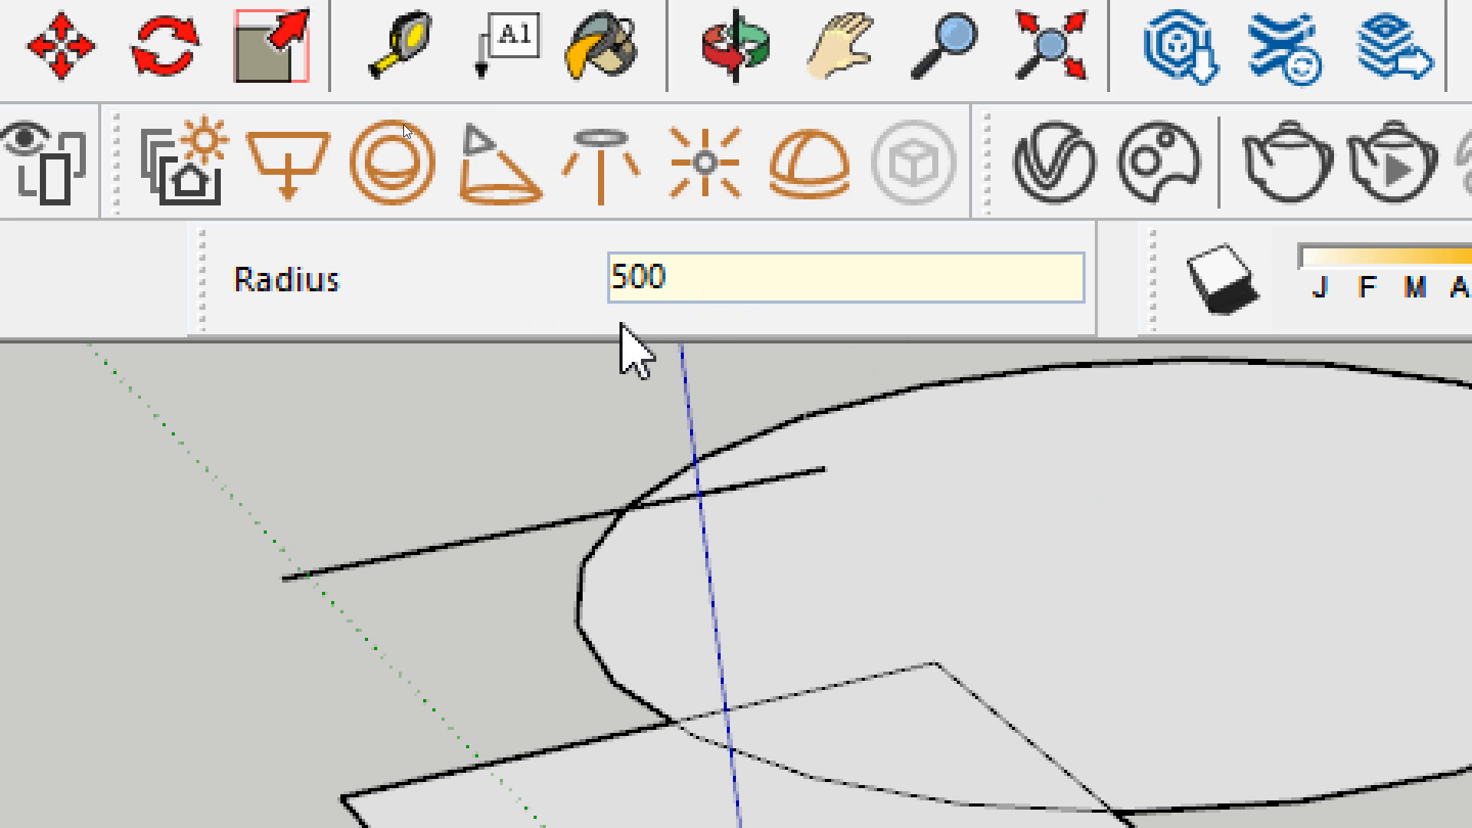
key("space")
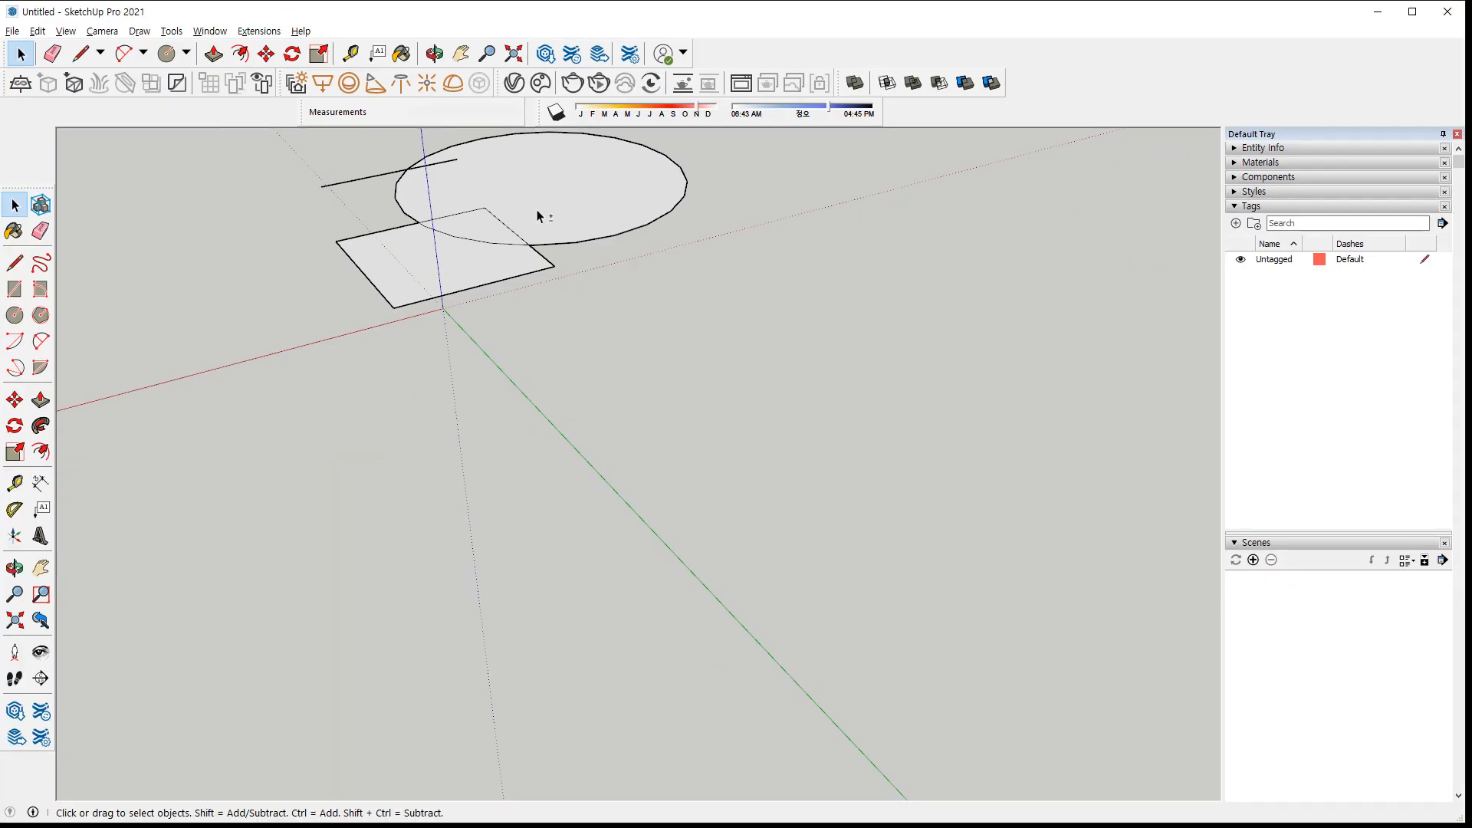
Select the rectangle, line and circle together and delete them
middle_click_drag(537, 215, 612, 467, "shift")
left_click_drag(832, 631, 297, 282)
key("Delete")
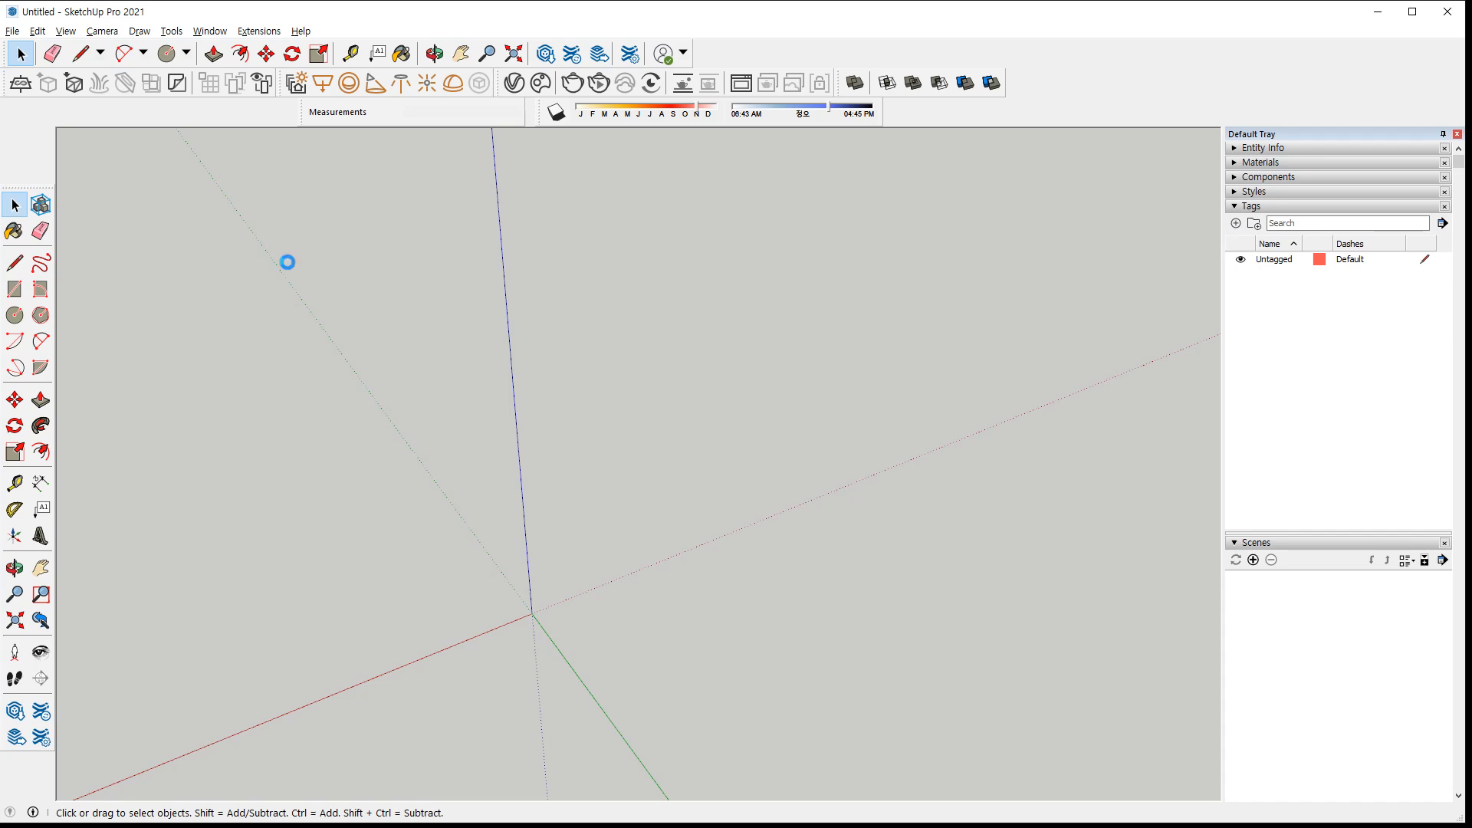
Draw a flat 12-sided circle with a 500 mm radius near the origin
key("c")
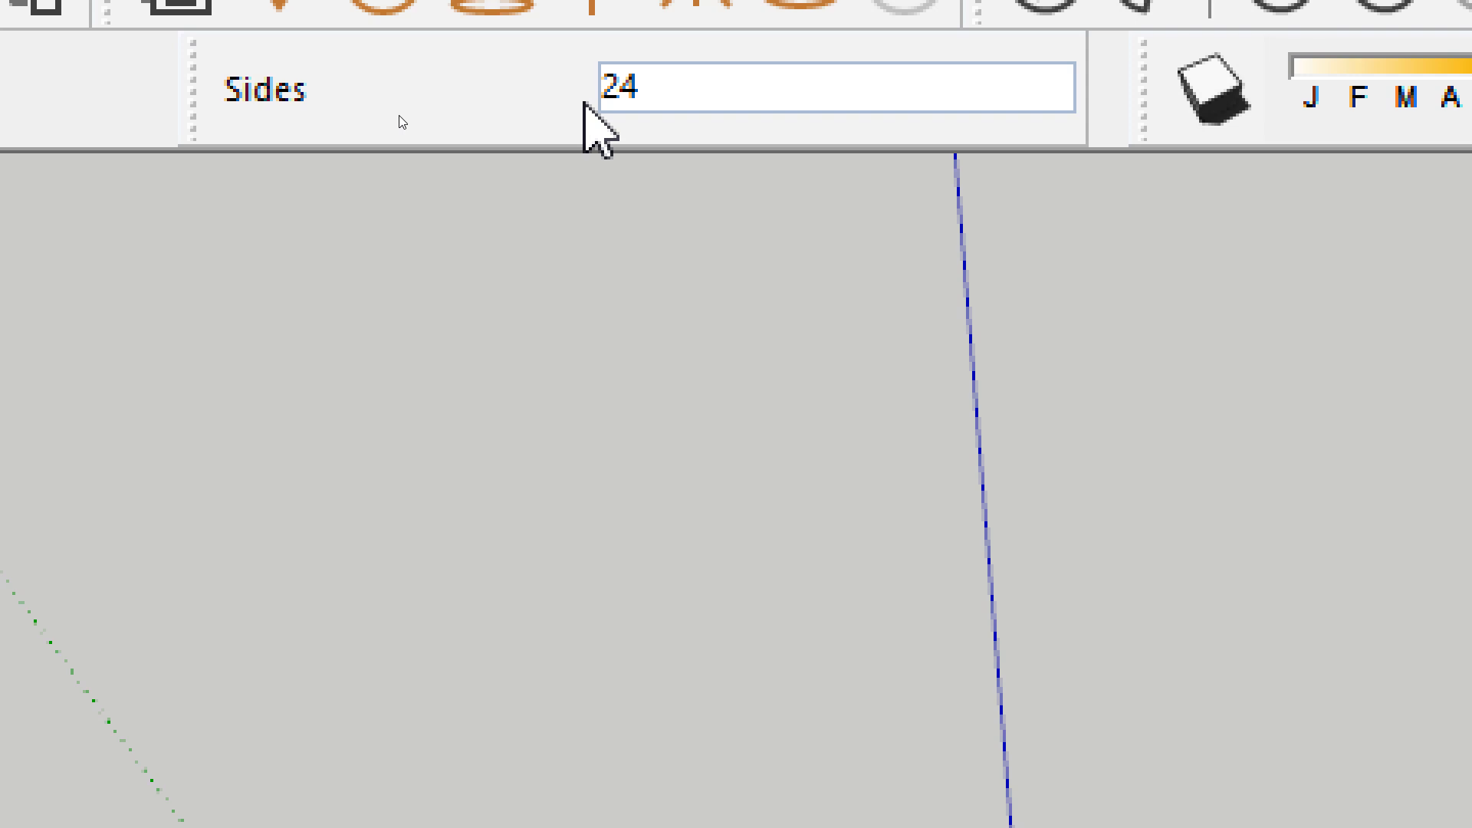
type("12")
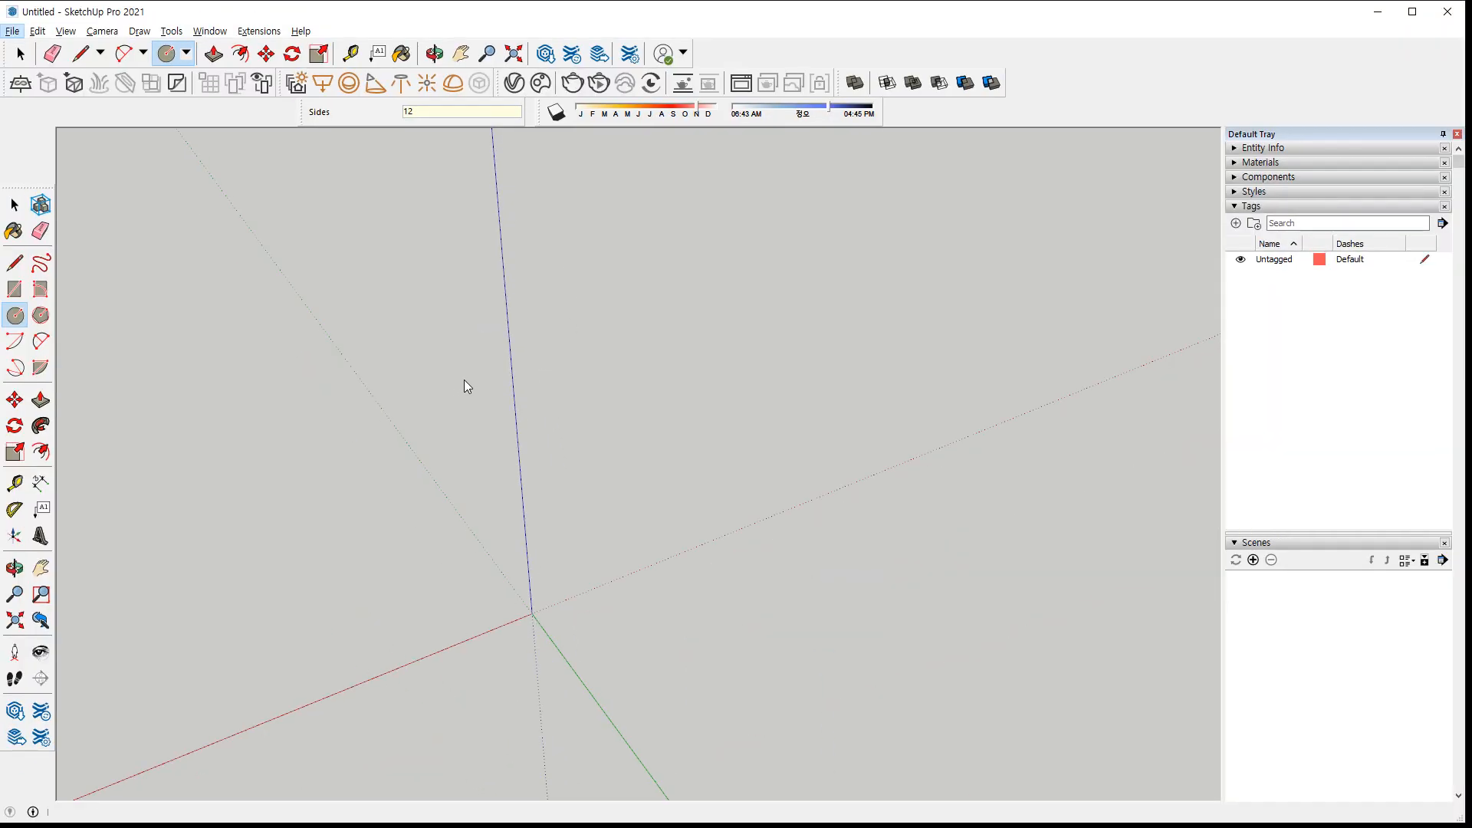
key("c")
key("Escape")
left_click(508, 431)
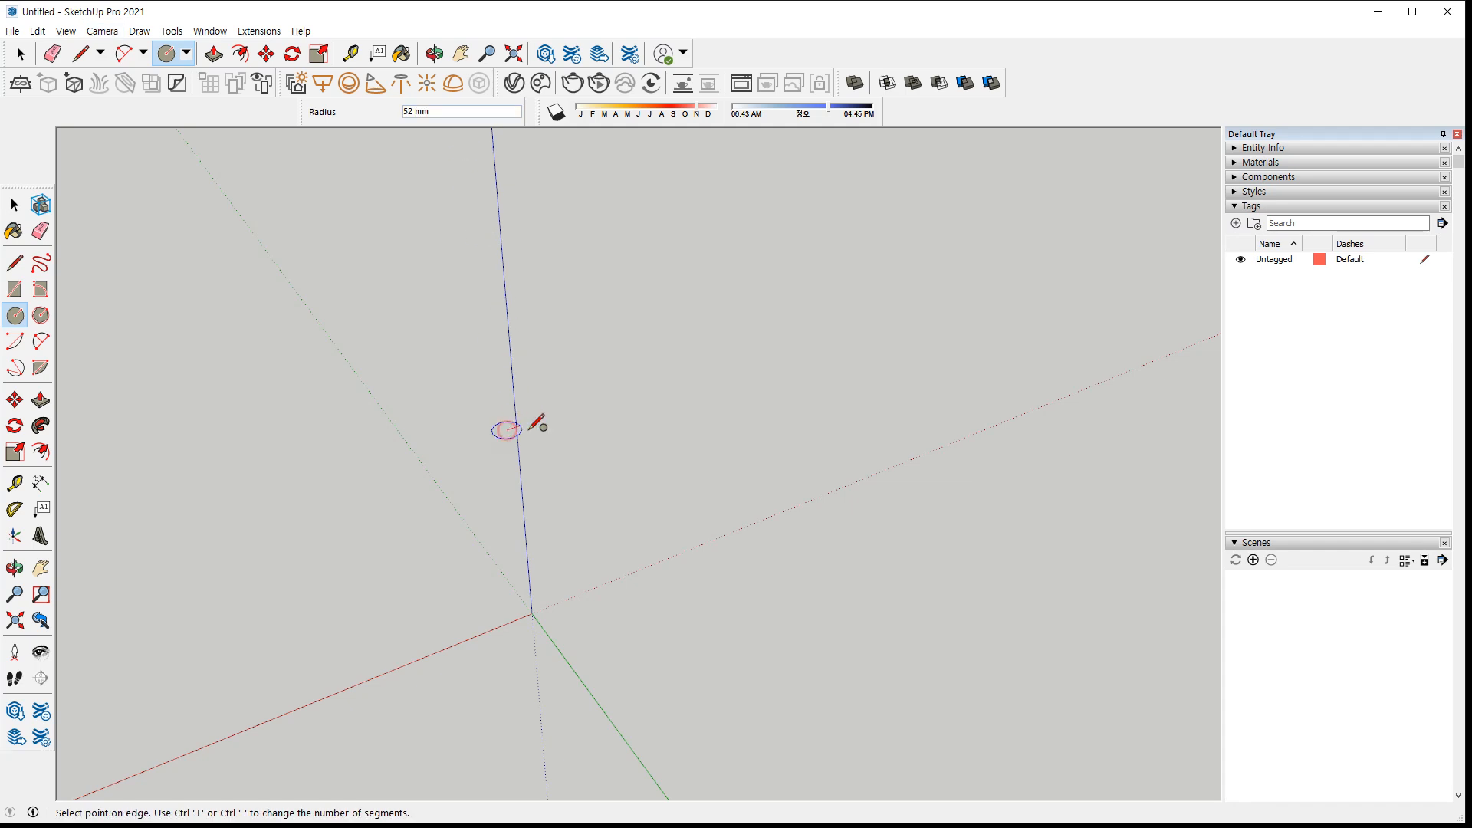
type("500")
key("Return")
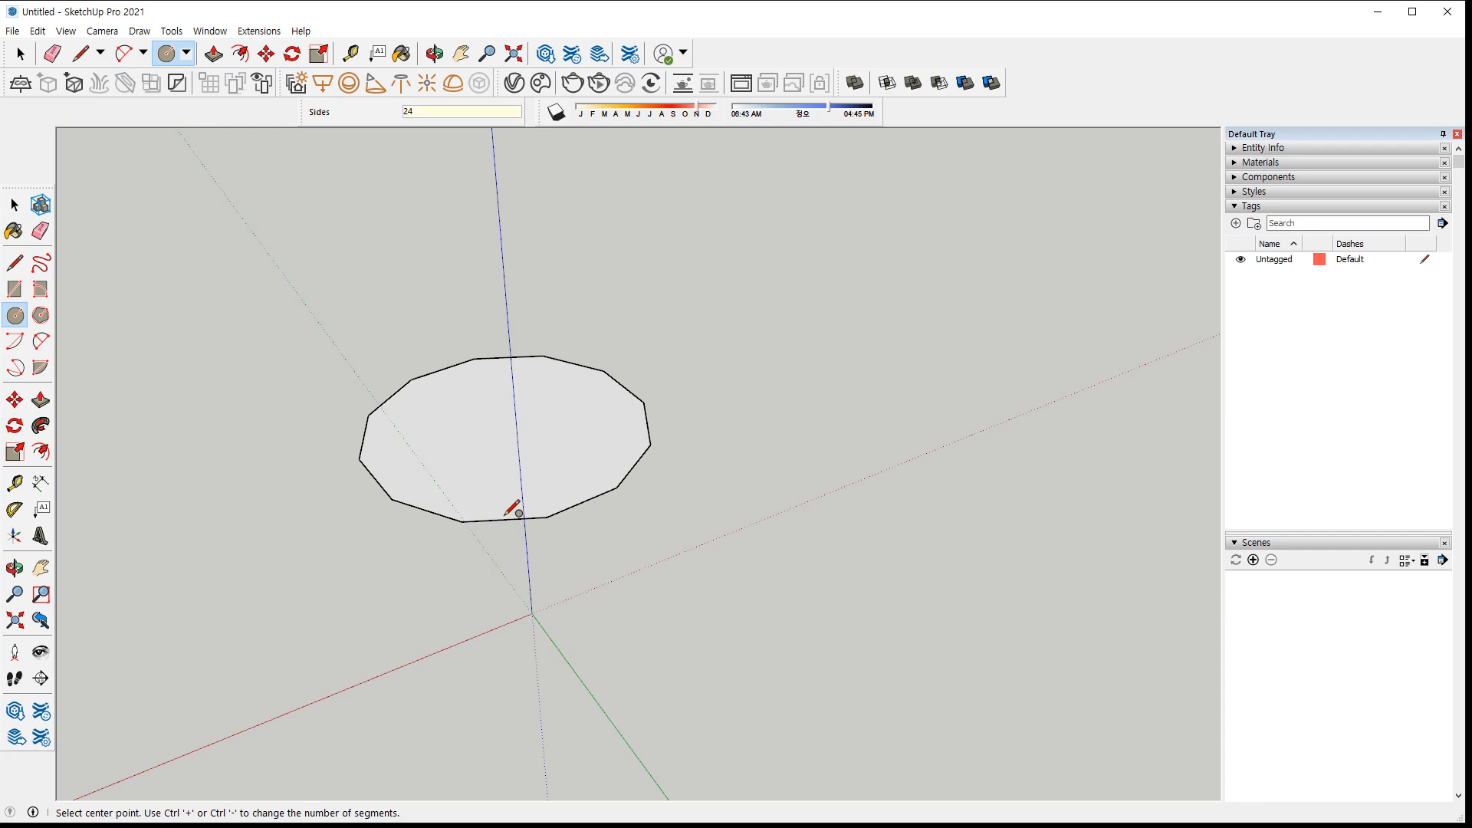
Draw a 24-sided circle with a radius of about 458 mm beside the 12-sided circle
left_click(828, 432)
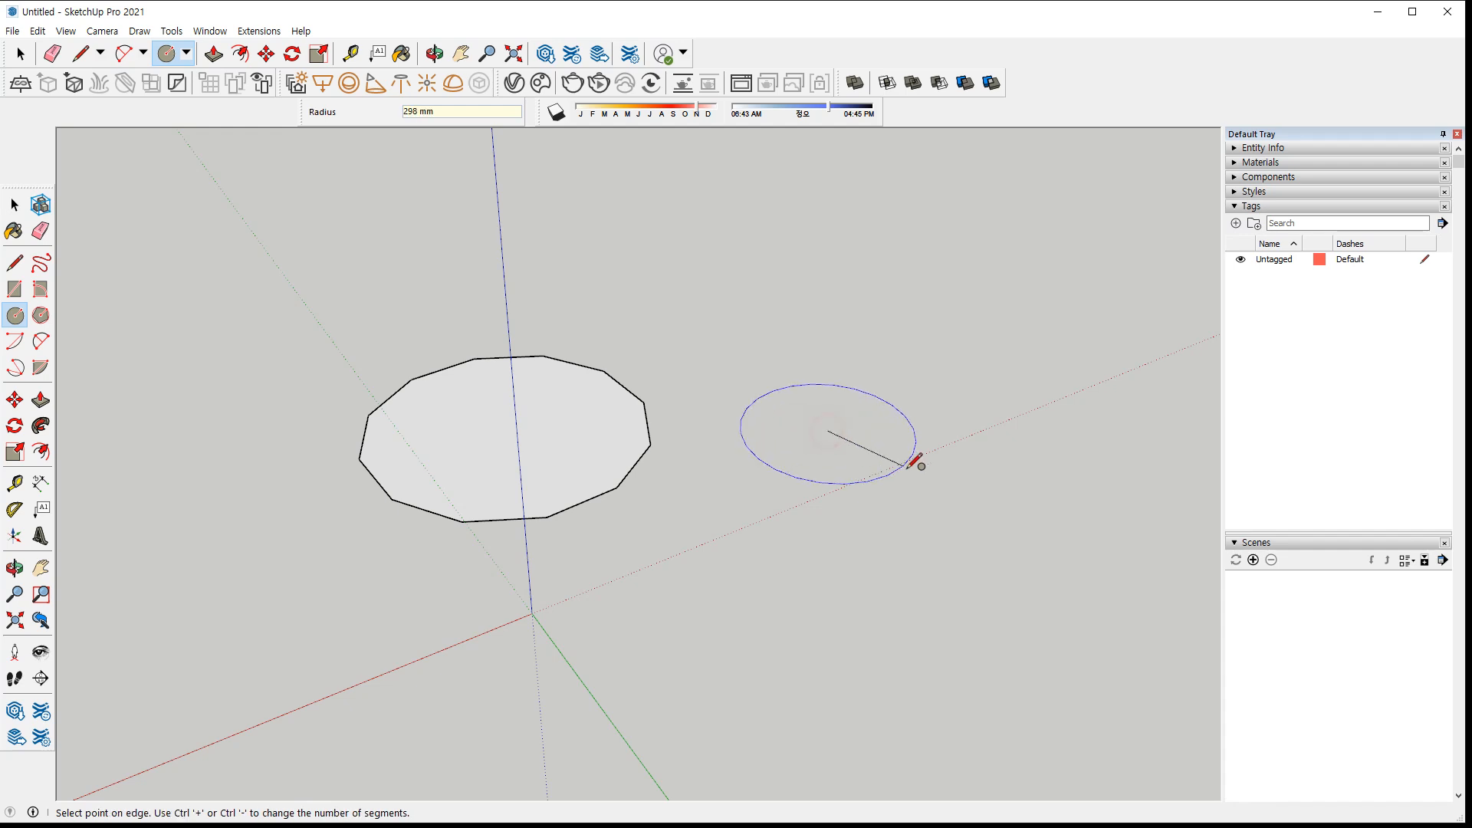
left_click(926, 497)
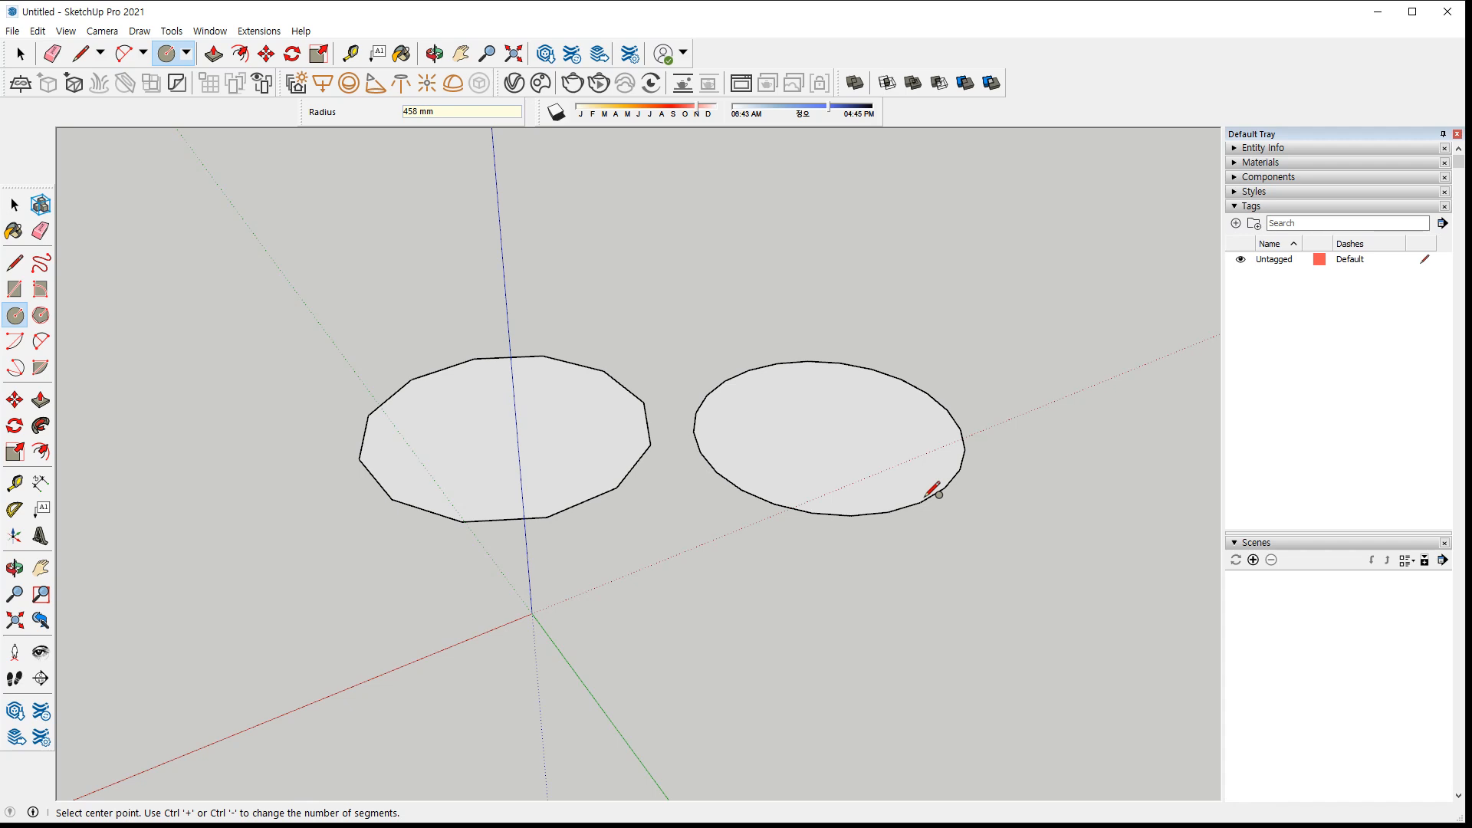
Push/Pull the 12-sided circle upward about 521 mm and the 24-sided circle upward about 541 mm
key("p")
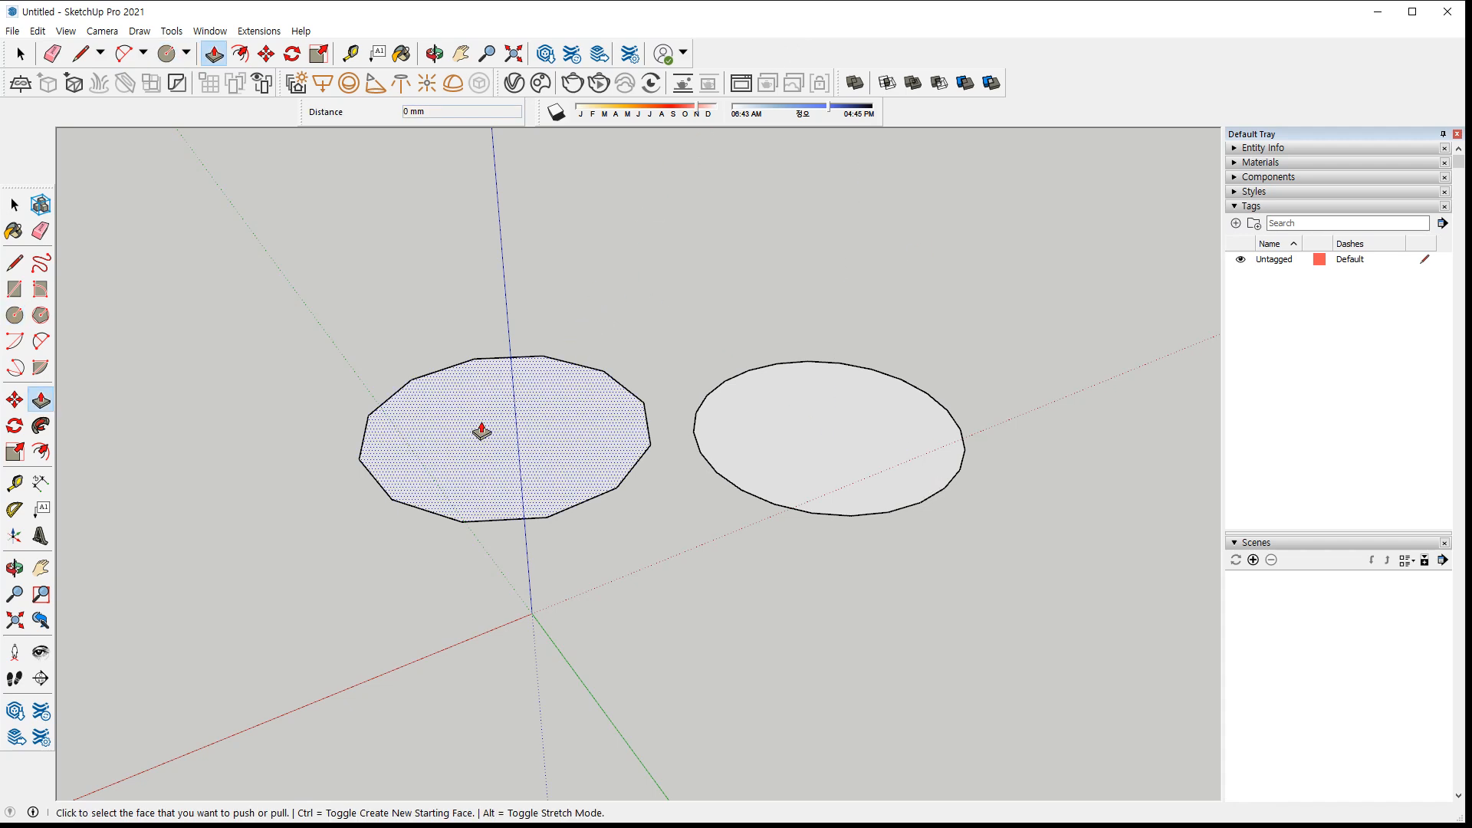
left_click(474, 426)
left_click(428, 294)
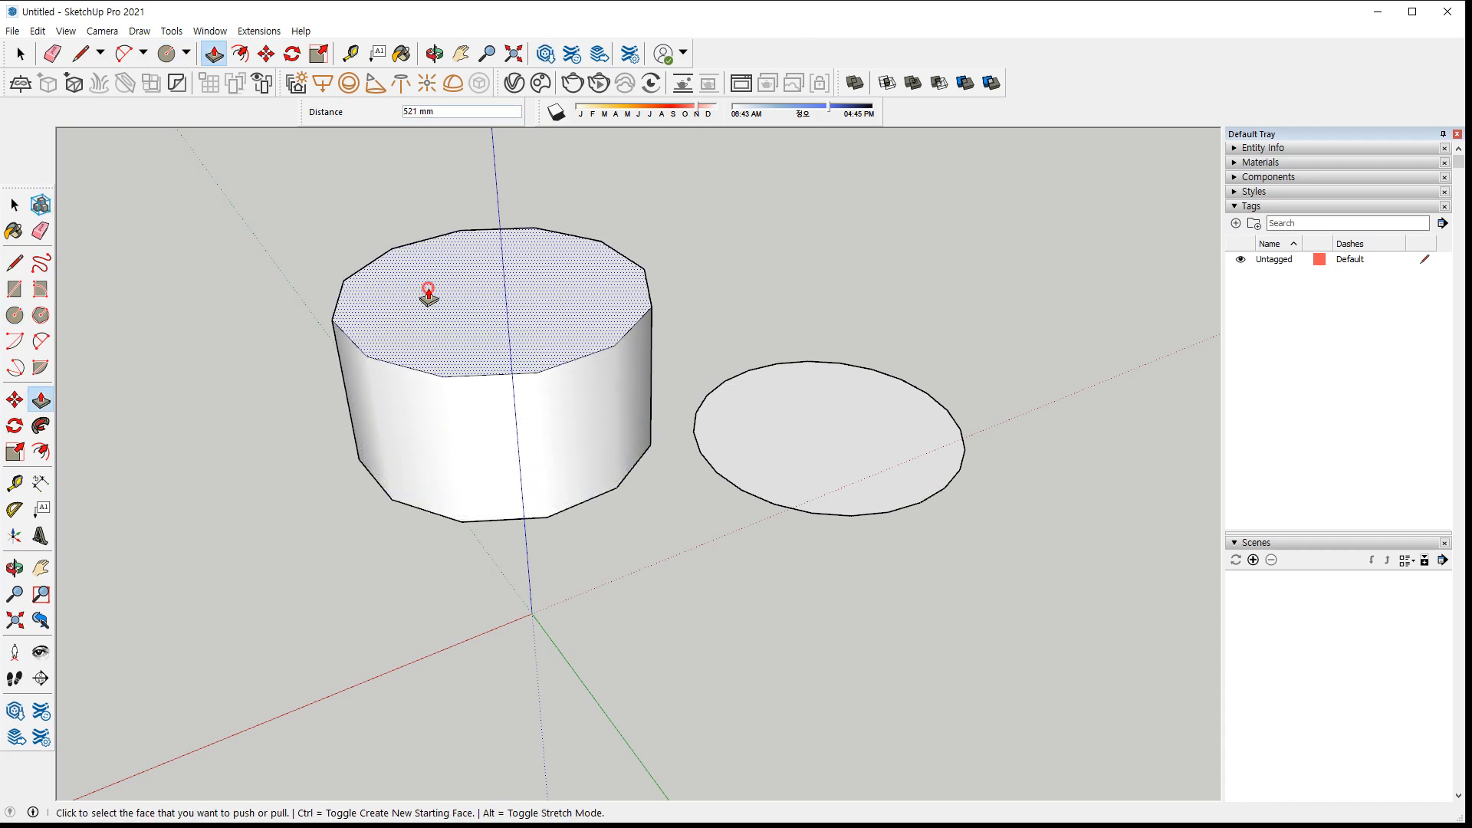
left_click(779, 418)
left_click(779, 280)
mouse_move(646, 505)
middle_mouse_down()
mouse_move(641, 482)
mouse_move(569, 469)
middle_mouse_up()
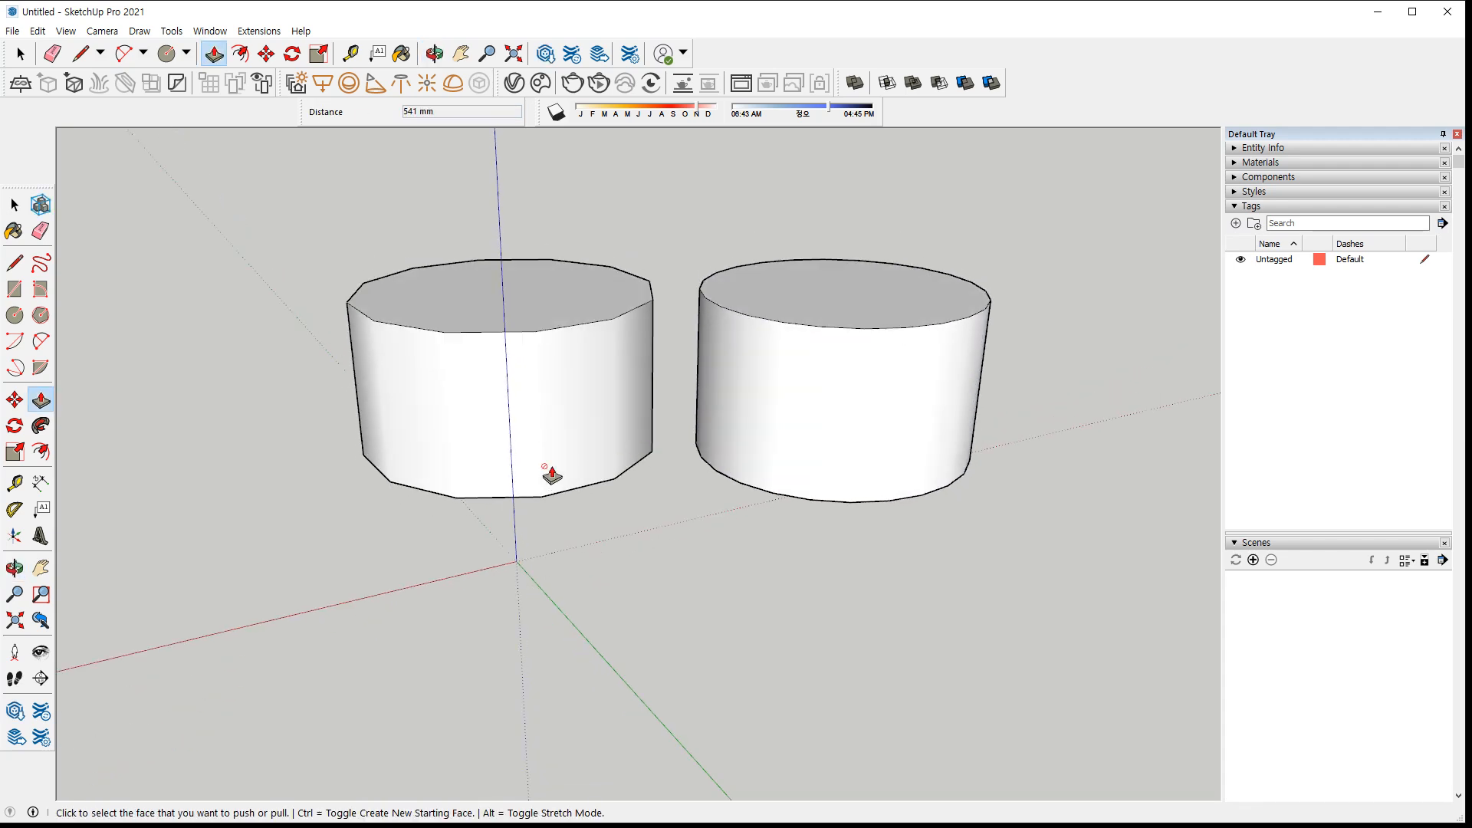
Compare the side facets of the 12-sided and 24-sided cylinders from different viewing angles
left_click_drag(539, 408, 574, 585)
left_click_drag(822, 392, 822, 562)
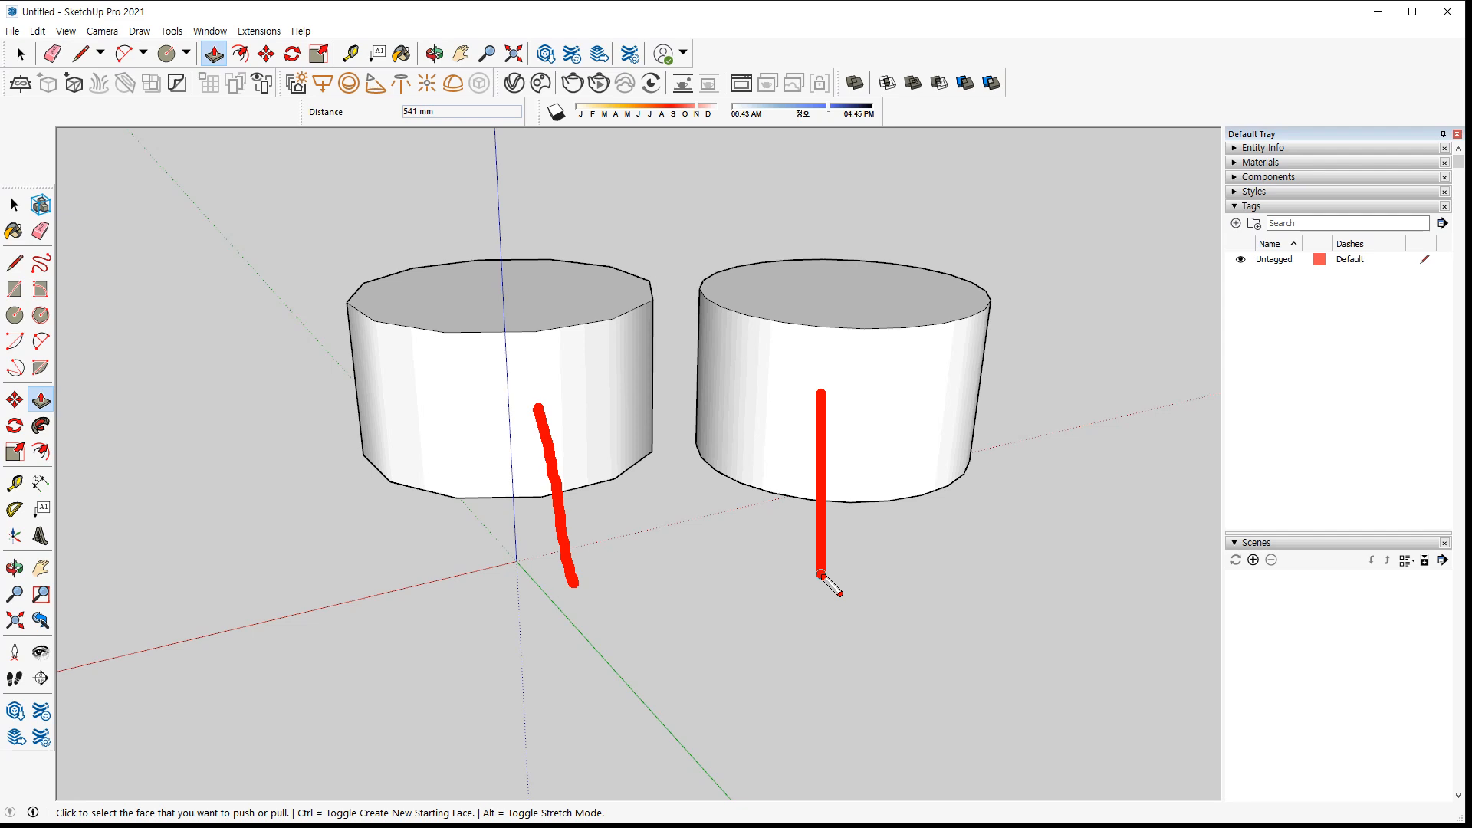
key("Escape")
middle_click_drag(808, 561, 749, 634)
key("ctrl+2")
mouse_move(230, 197)
left_mouse_down()
mouse_move(427, 254)
mouse_move(386, 302)
left_mouse_up()
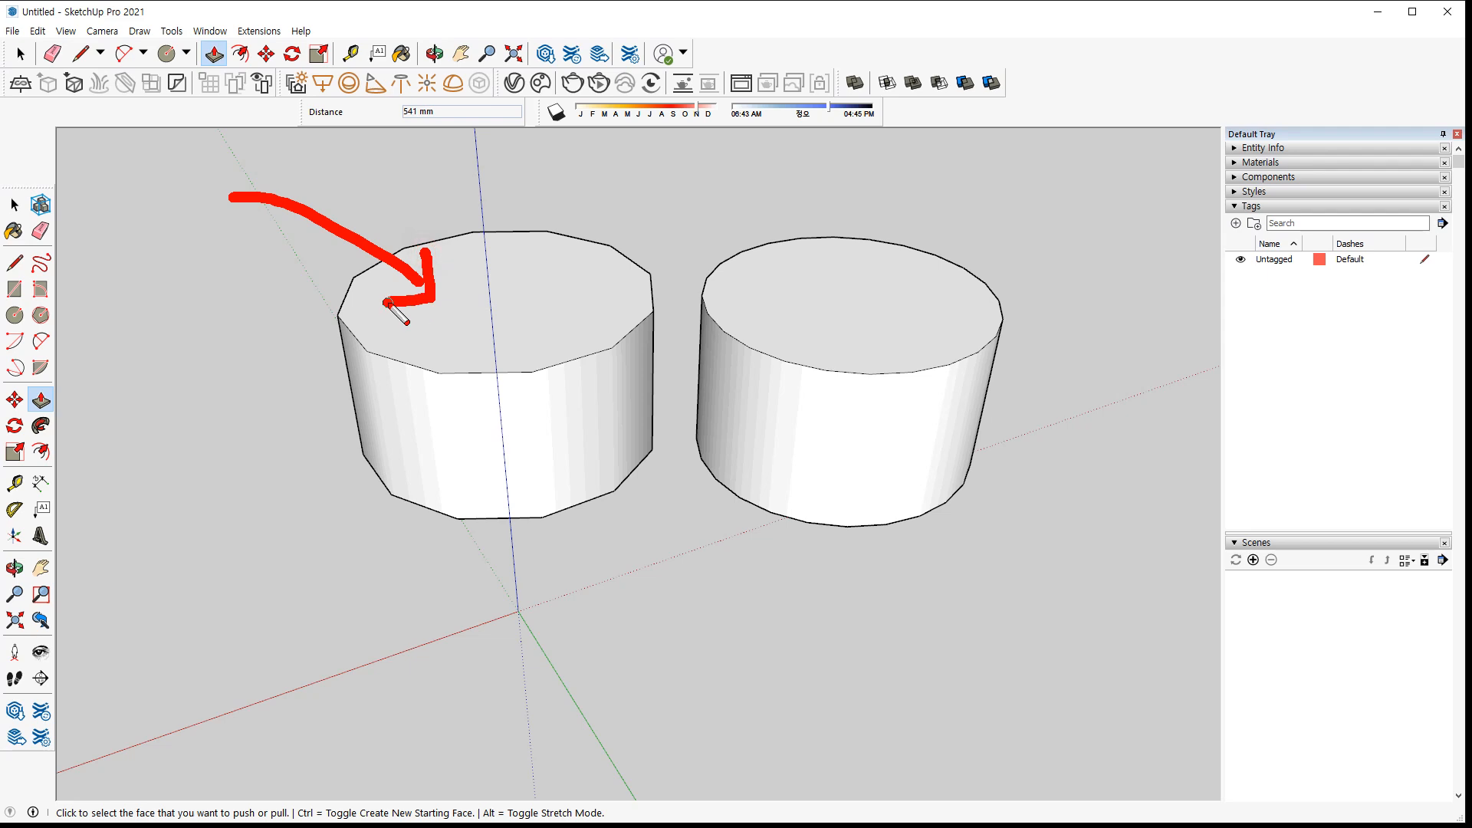
mouse_move(634, 351)
left_mouse_down()
mouse_move(626, 384)
mouse_move(354, 390)
mouse_move(373, 358)
left_mouse_up()
mouse_move(439, 464)
left_mouse_down()
mouse_move(440, 504)
mouse_move(529, 510)
left_mouse_up()
mouse_move(1007, 397)
left_mouse_down()
mouse_move(755, 414)
mouse_move(780, 373)
left_mouse_up()
mouse_move(790, 477)
left_mouse_down()
mouse_move(872, 505)
mouse_move(923, 488)
mouse_move(886, 520)
left_mouse_up()
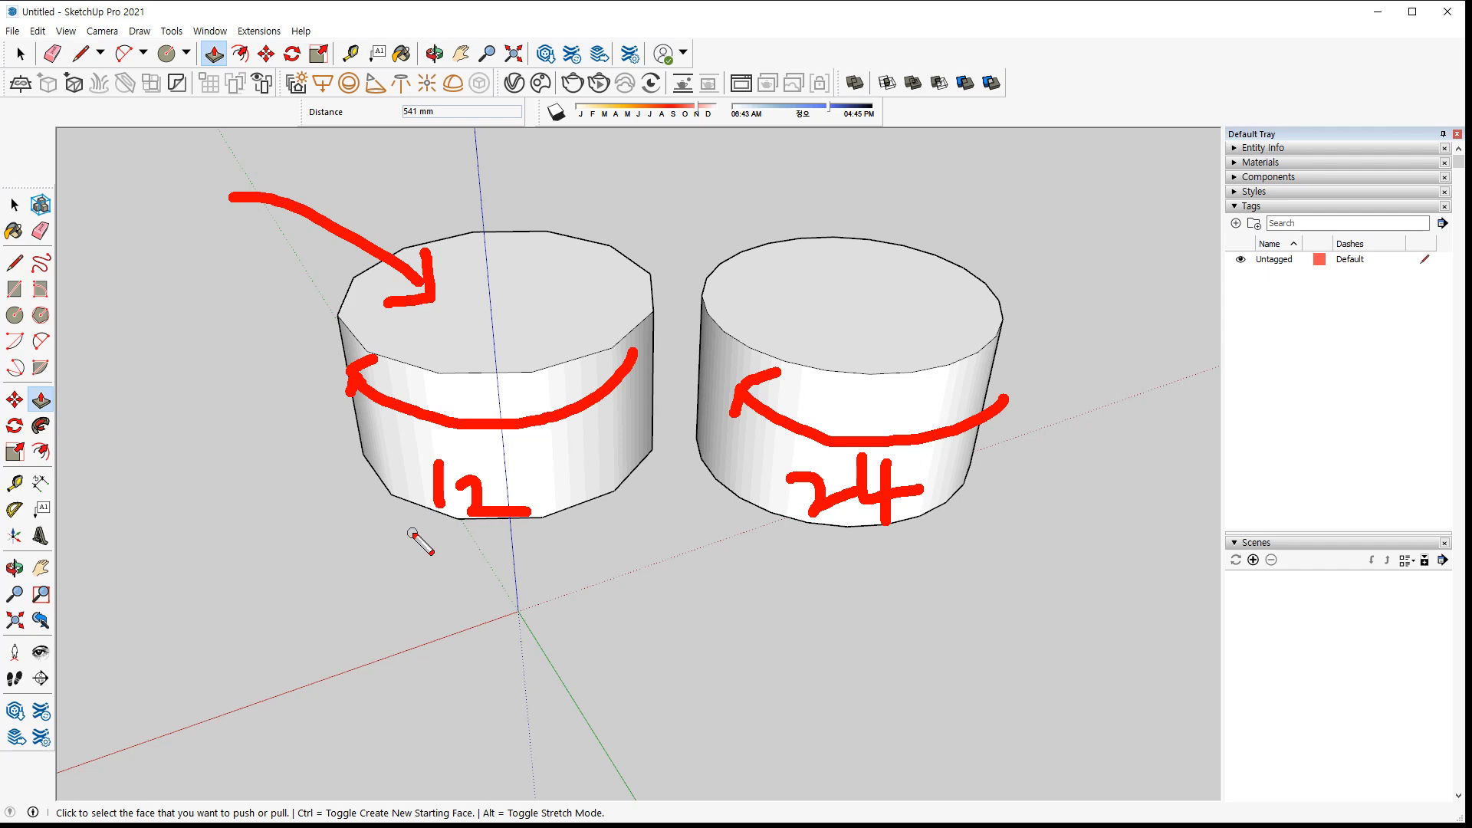
Delete both the 12-sided and the 24-sided cylinder from the model
key("Escape")
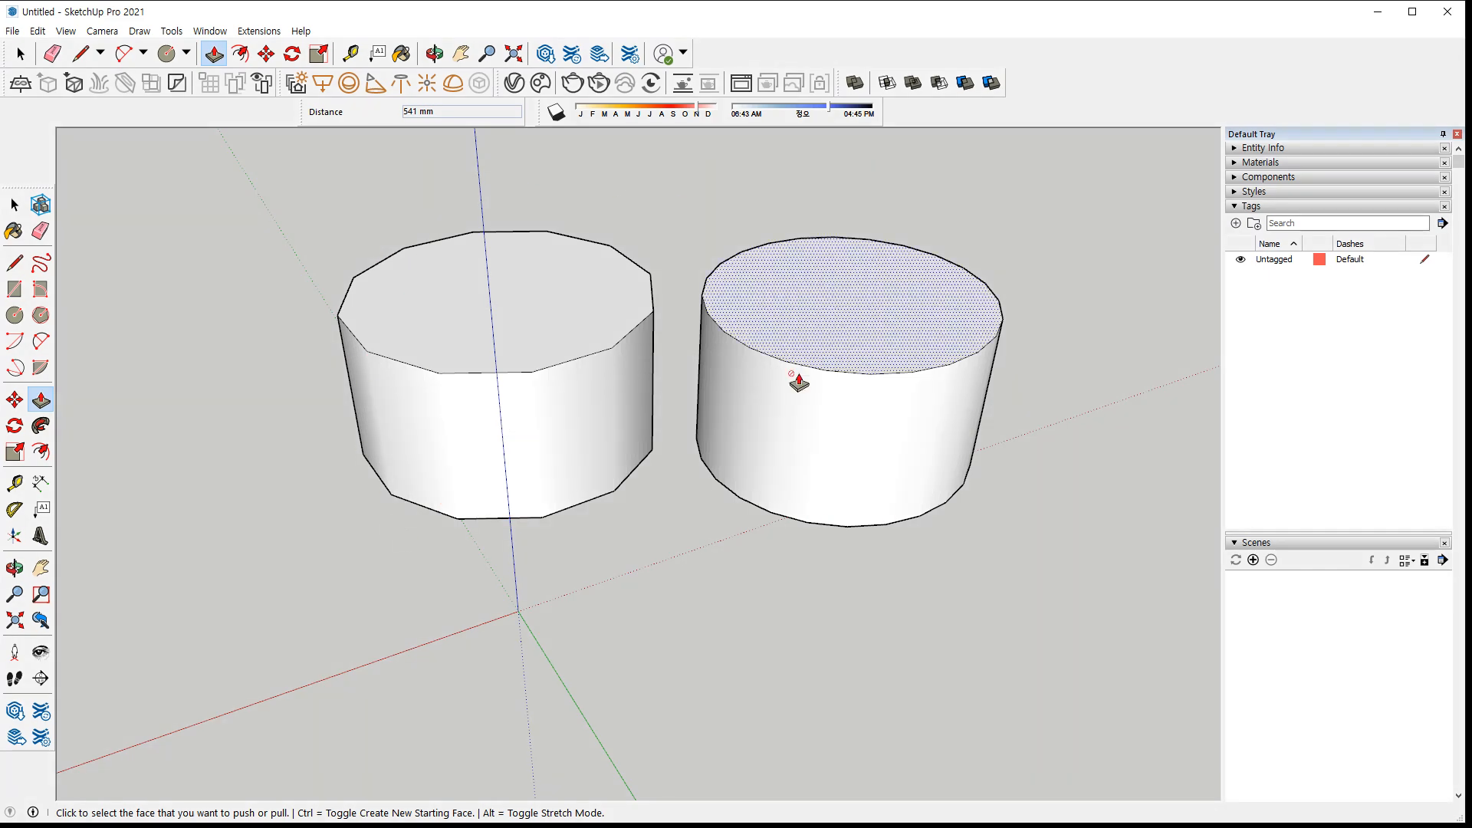
key("space")
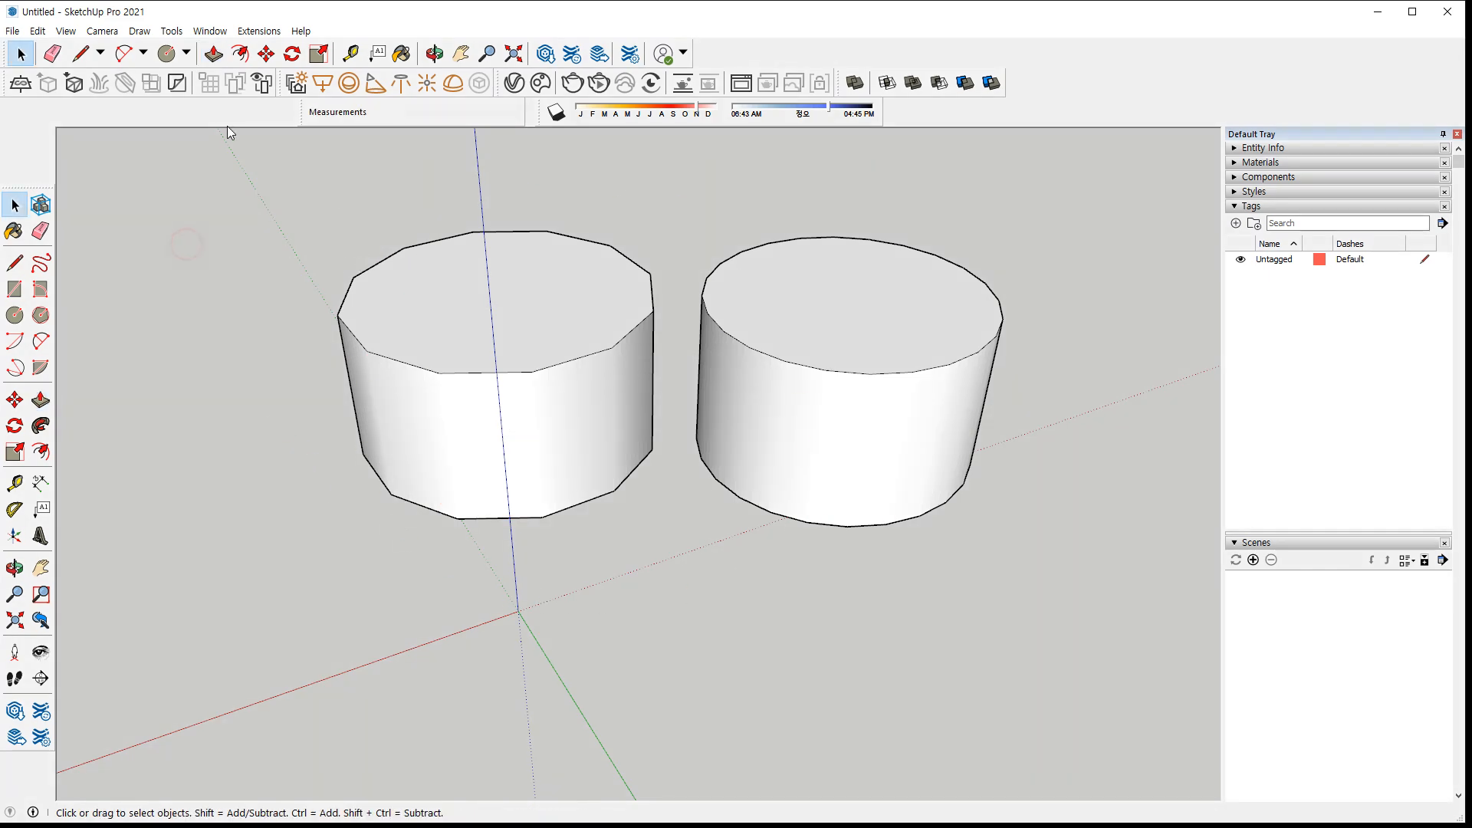
left_click_drag(232, 185, 1048, 653)
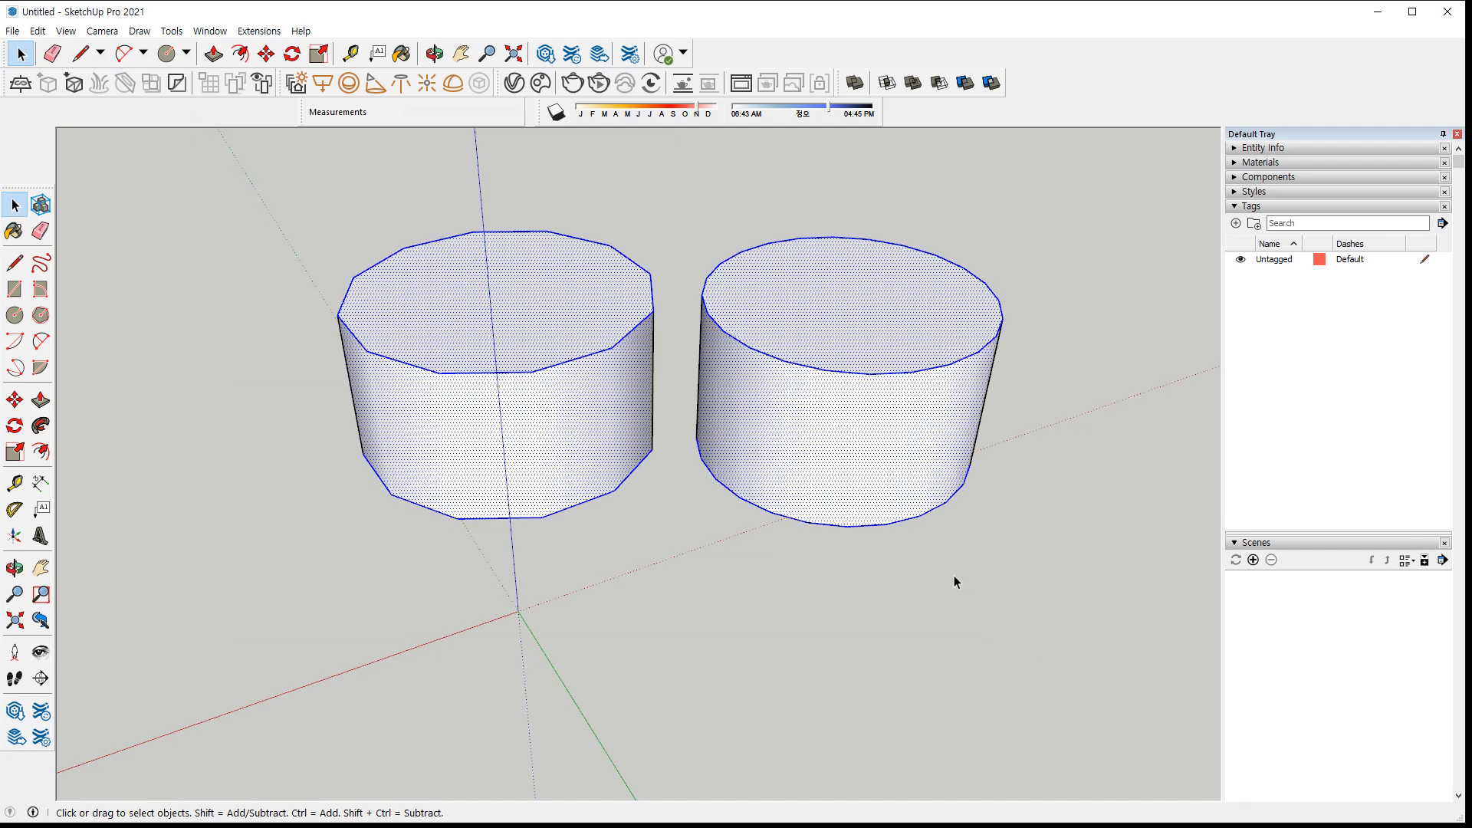
key("Delete")
middle_click_drag(388, 334, 394, 190)
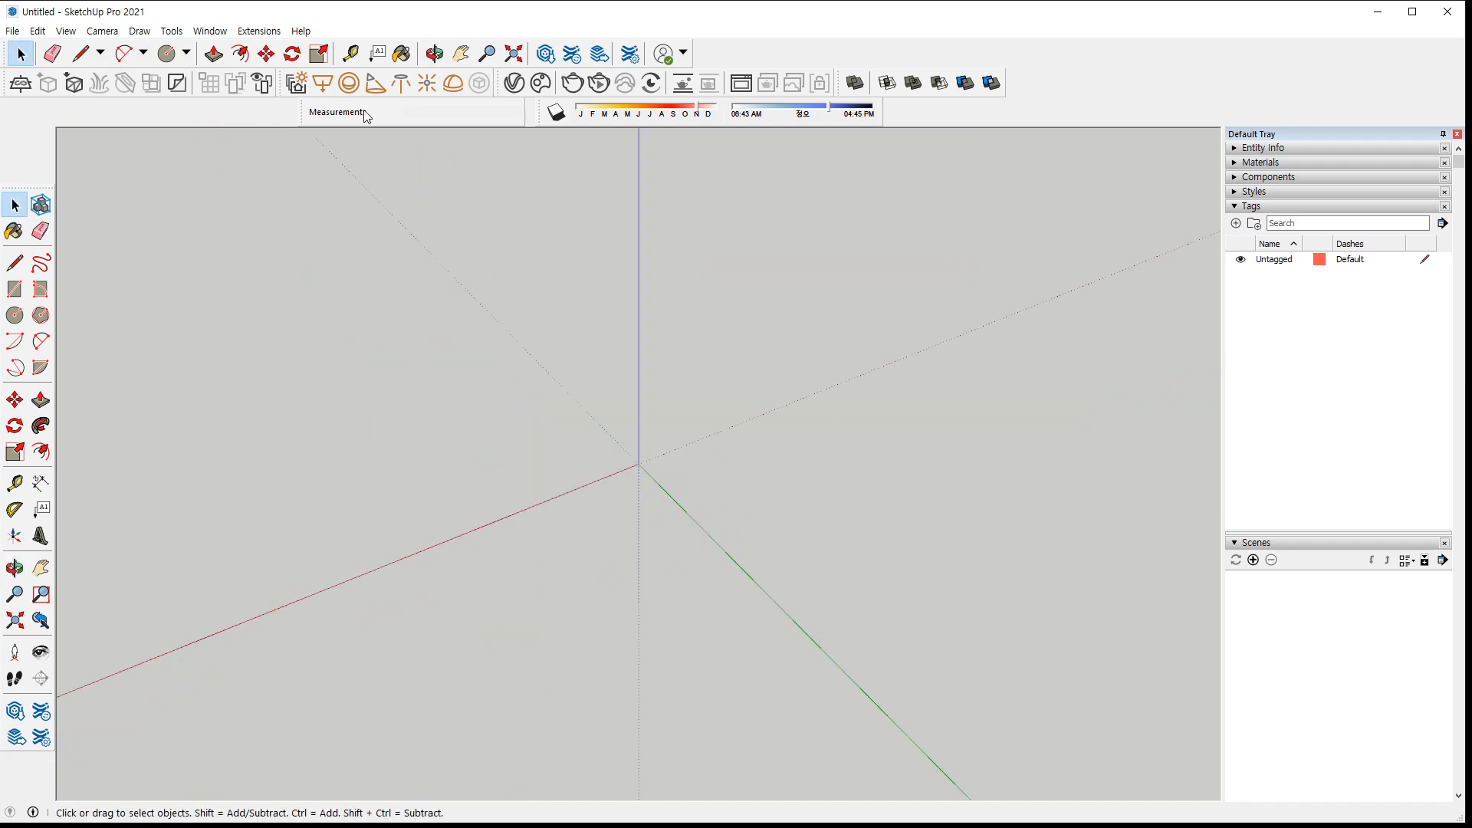
Draw a five-sided polygon flat on the ground plane with the Polygon tool
left_click(185, 53)
left_click(211, 78)
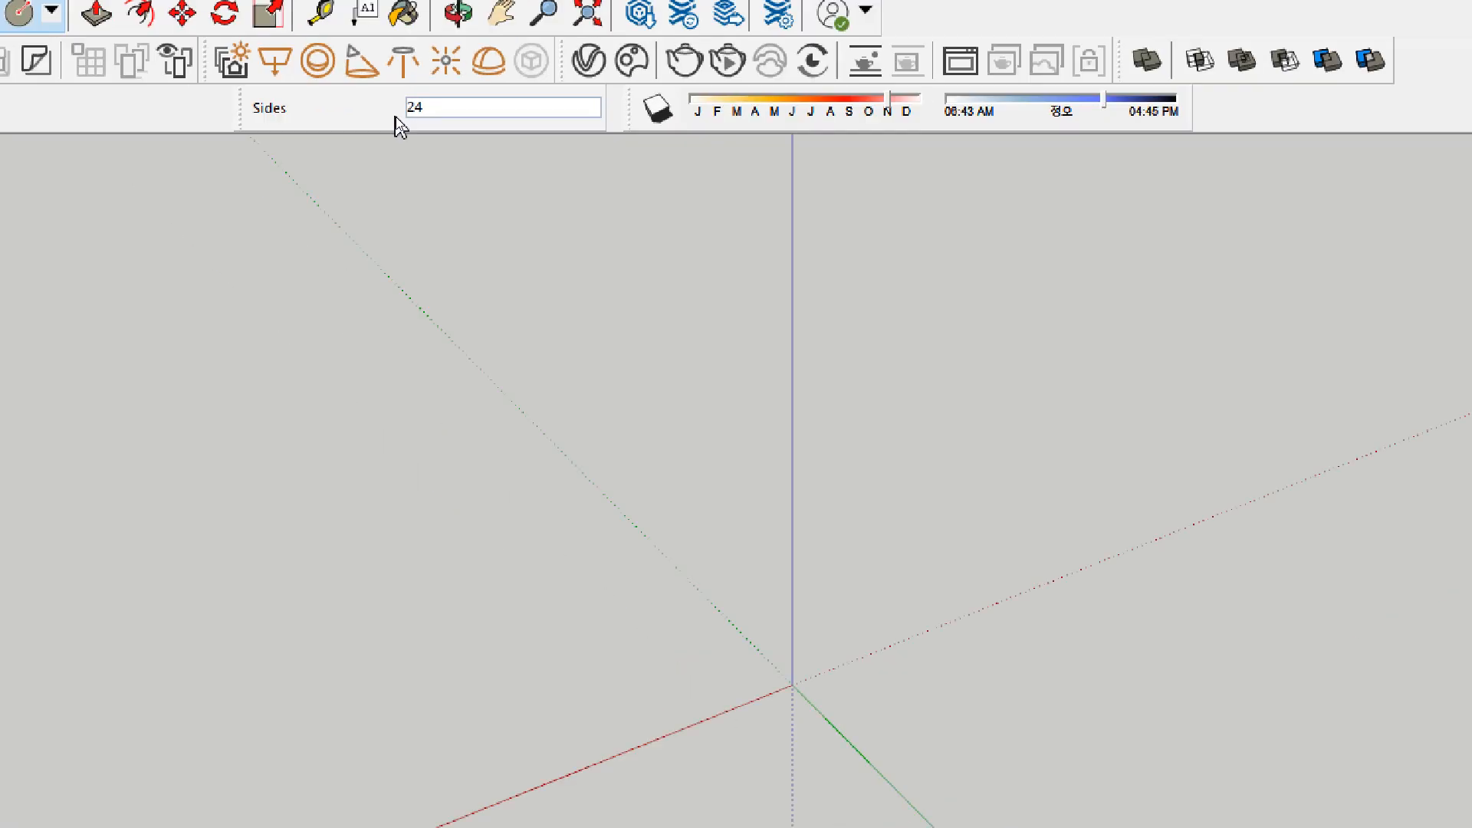
left_click(51, 11)
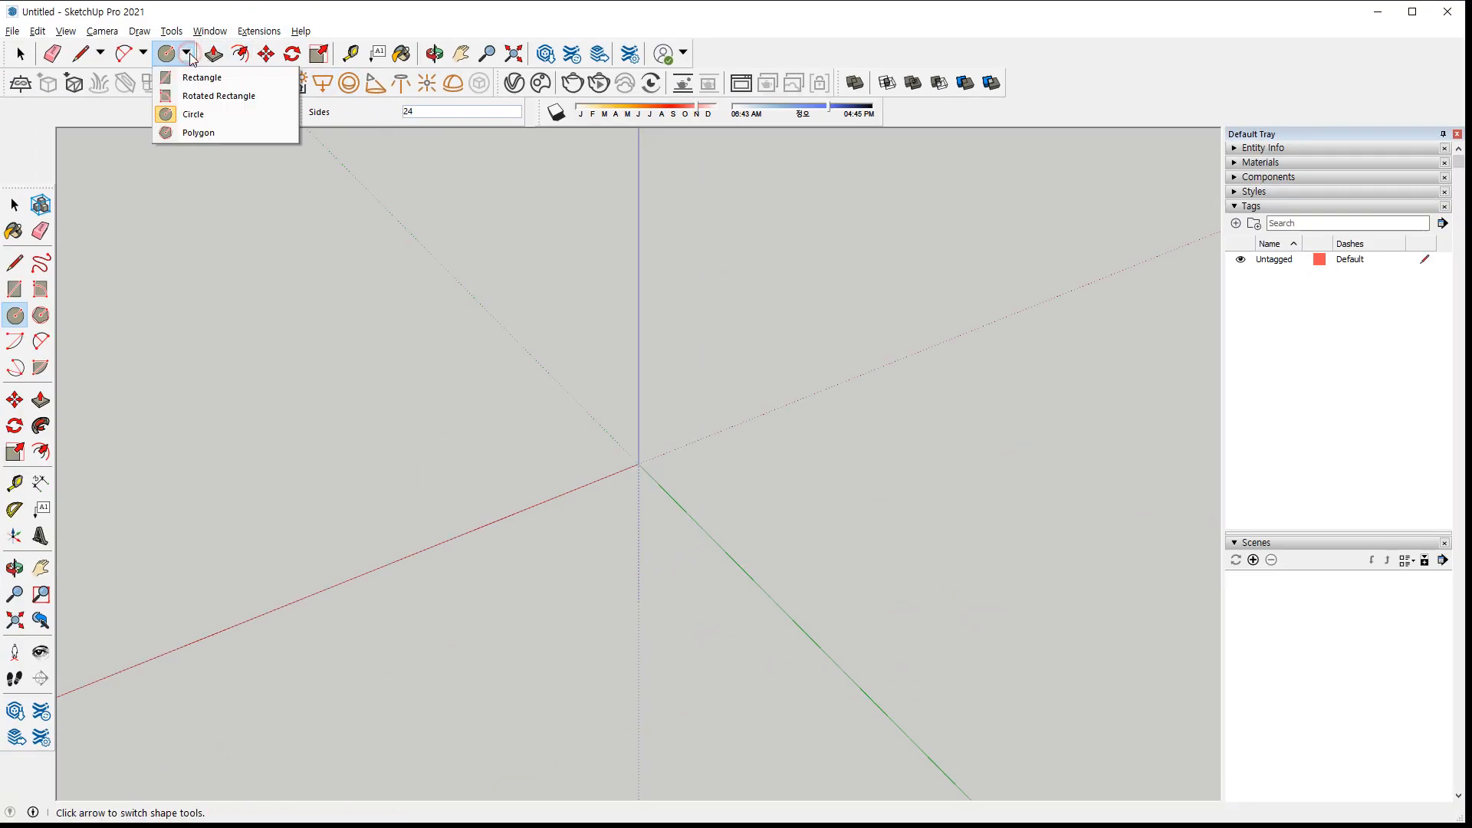
left_click(186, 136)
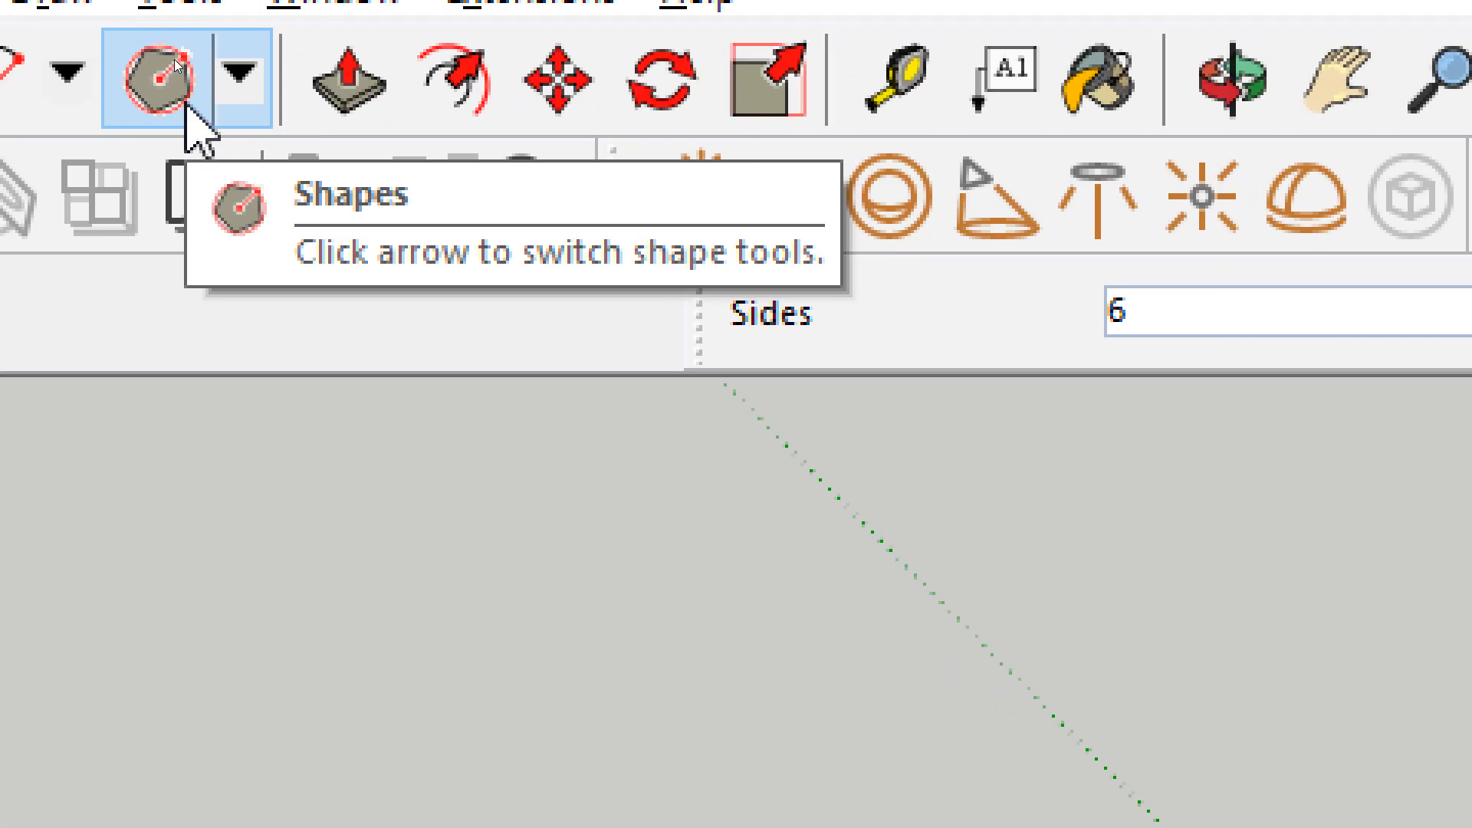
left_click(239, 73)
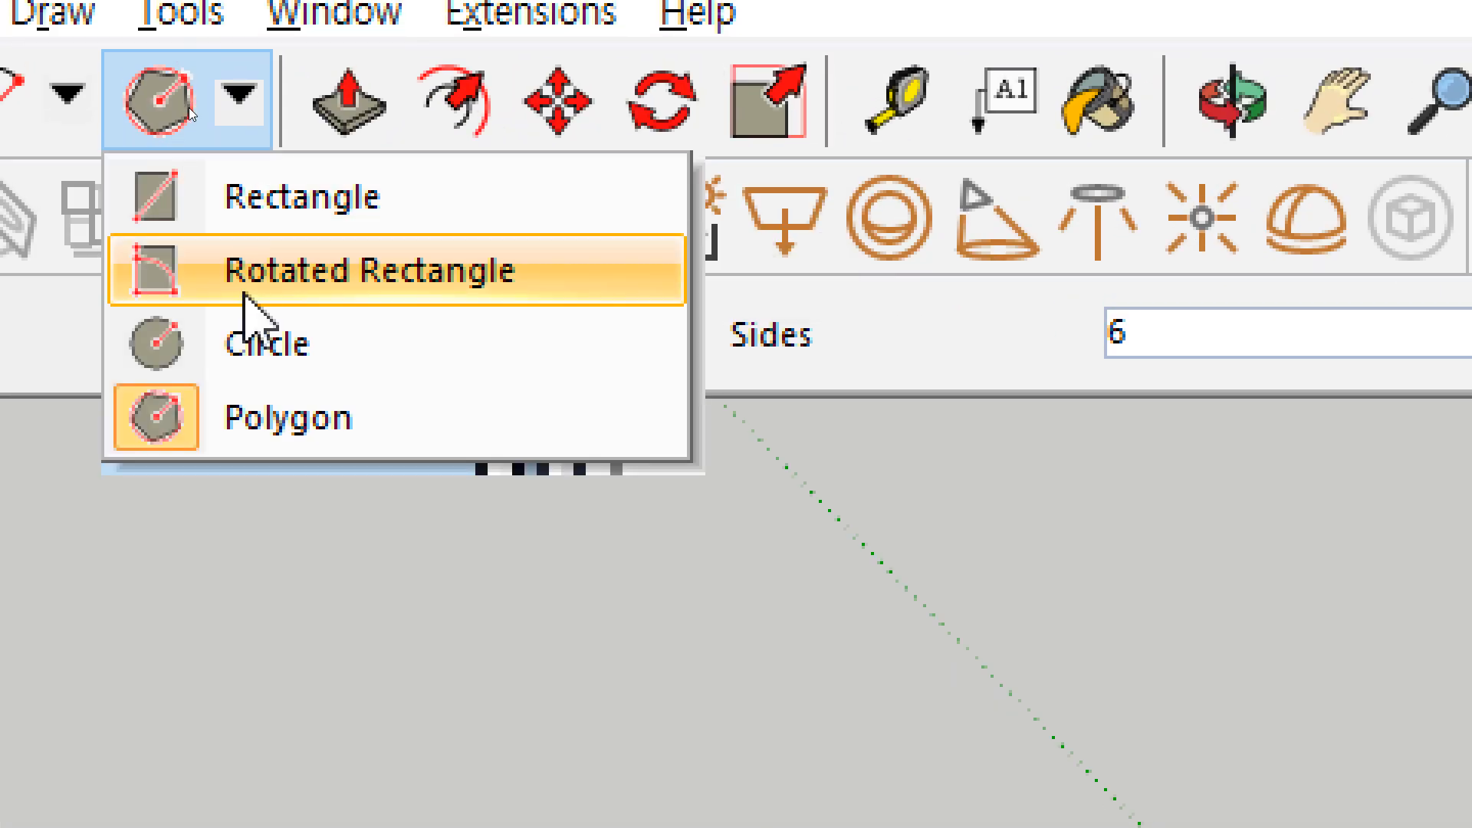
left_click(253, 422)
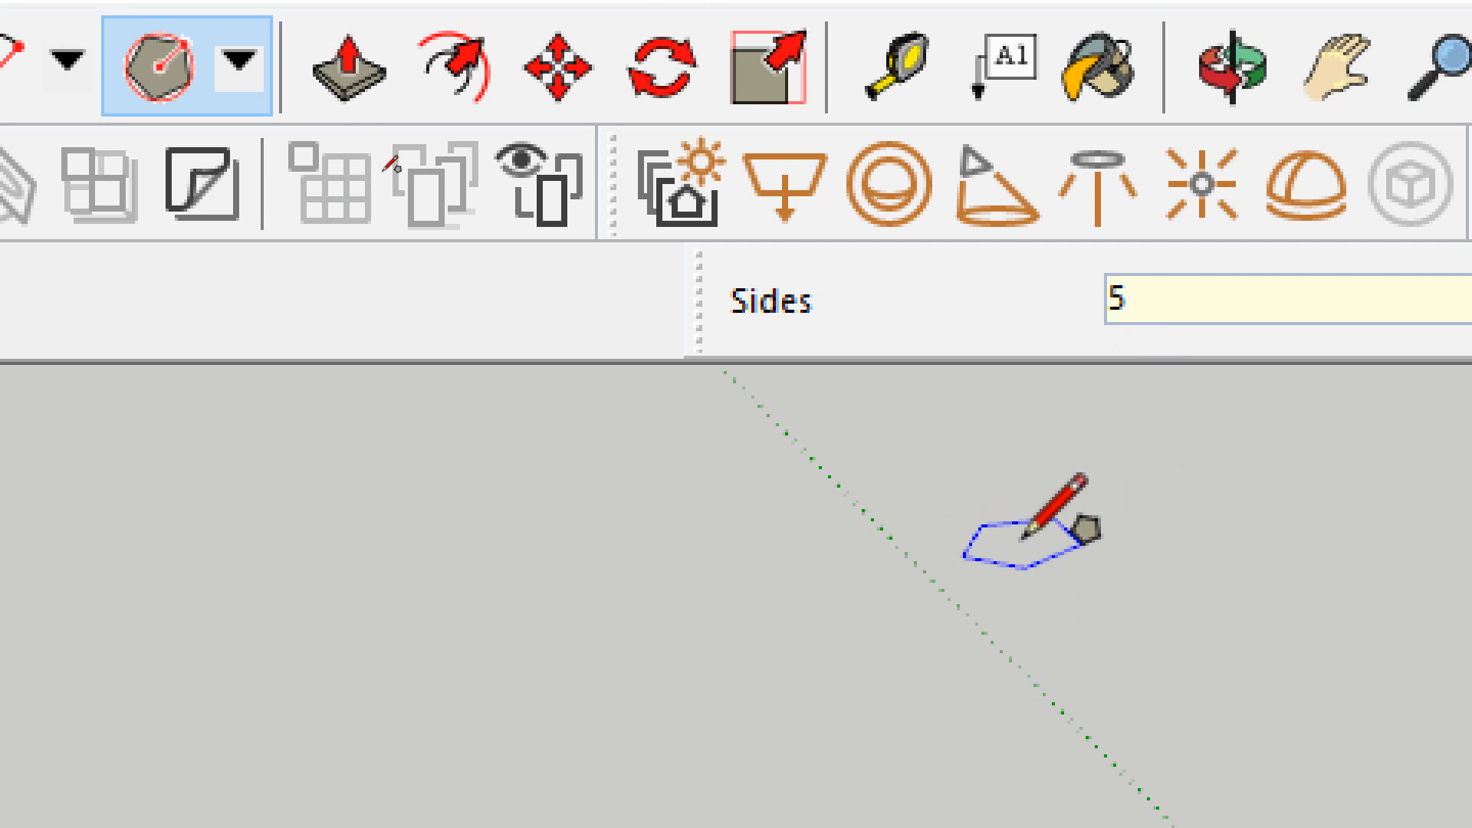
left_click(668, 694)
left_click(848, 614)
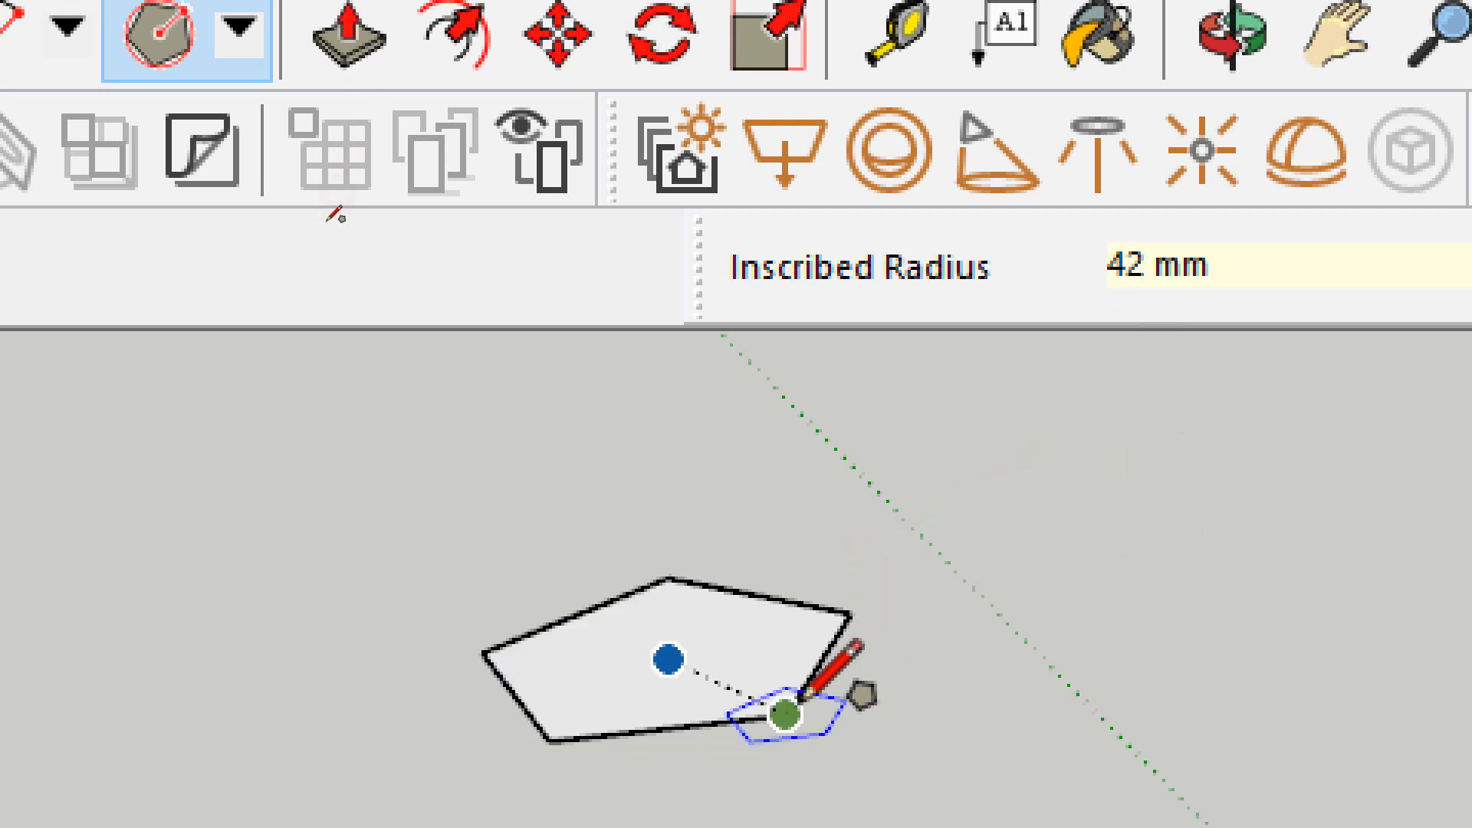
Draw an eight-sided polygon on the ground plane beside the pentagon
middle_click_drag(790, 658, 792, 780)
middle_click_drag(793, 566, 836, 827)
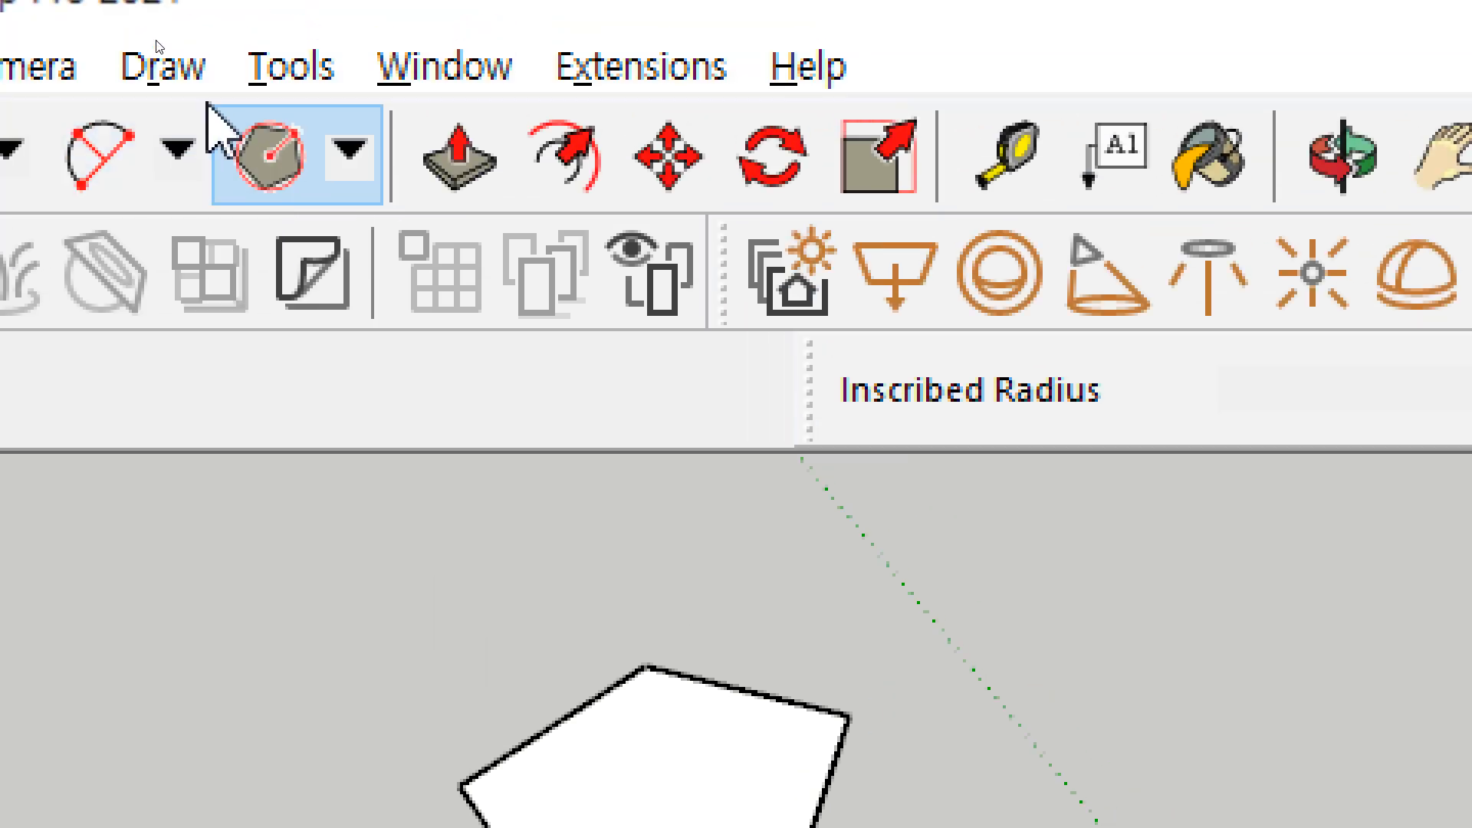
left_click(280, 165)
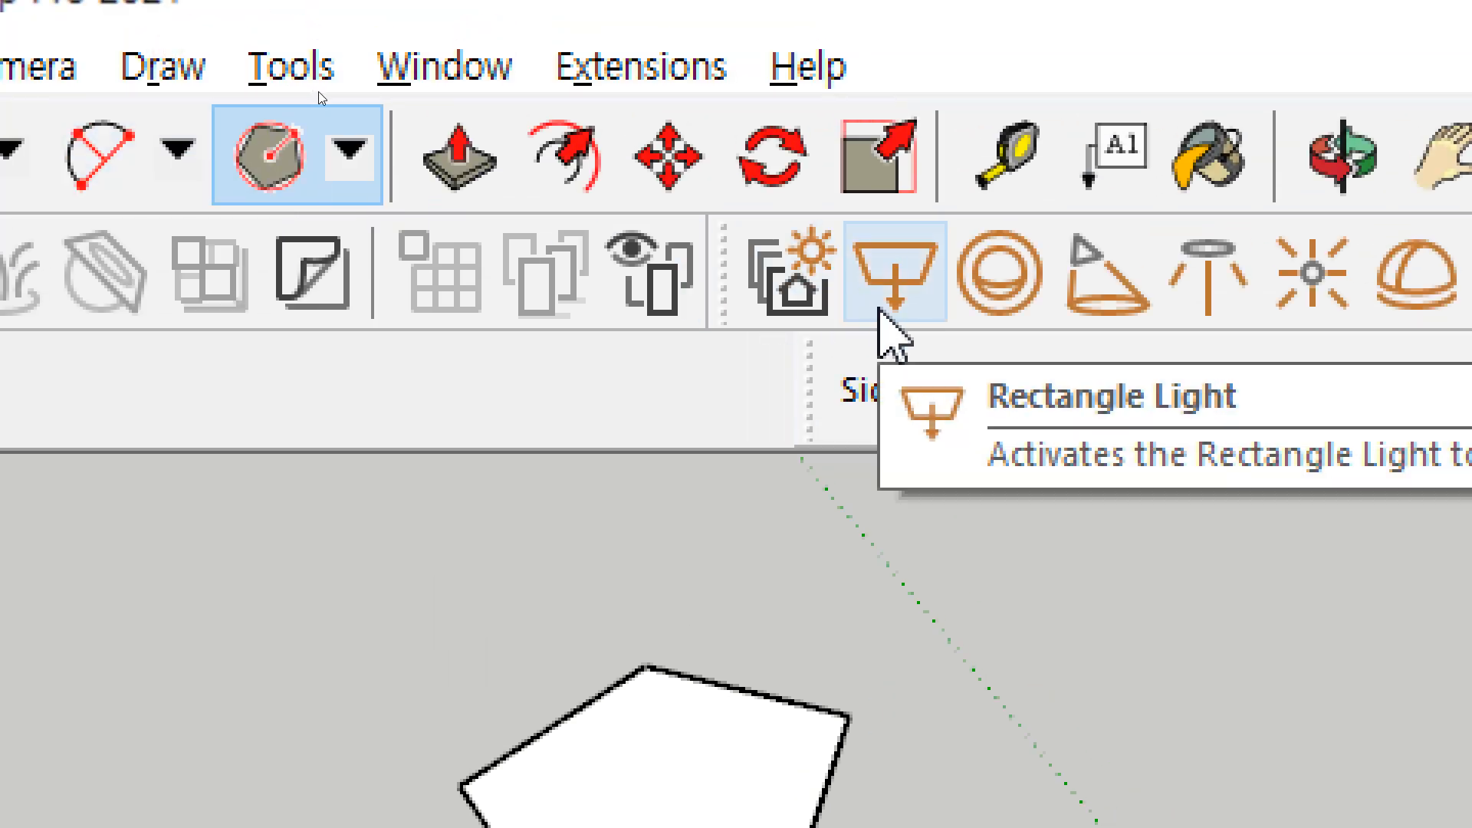
type("8")
key("Return")
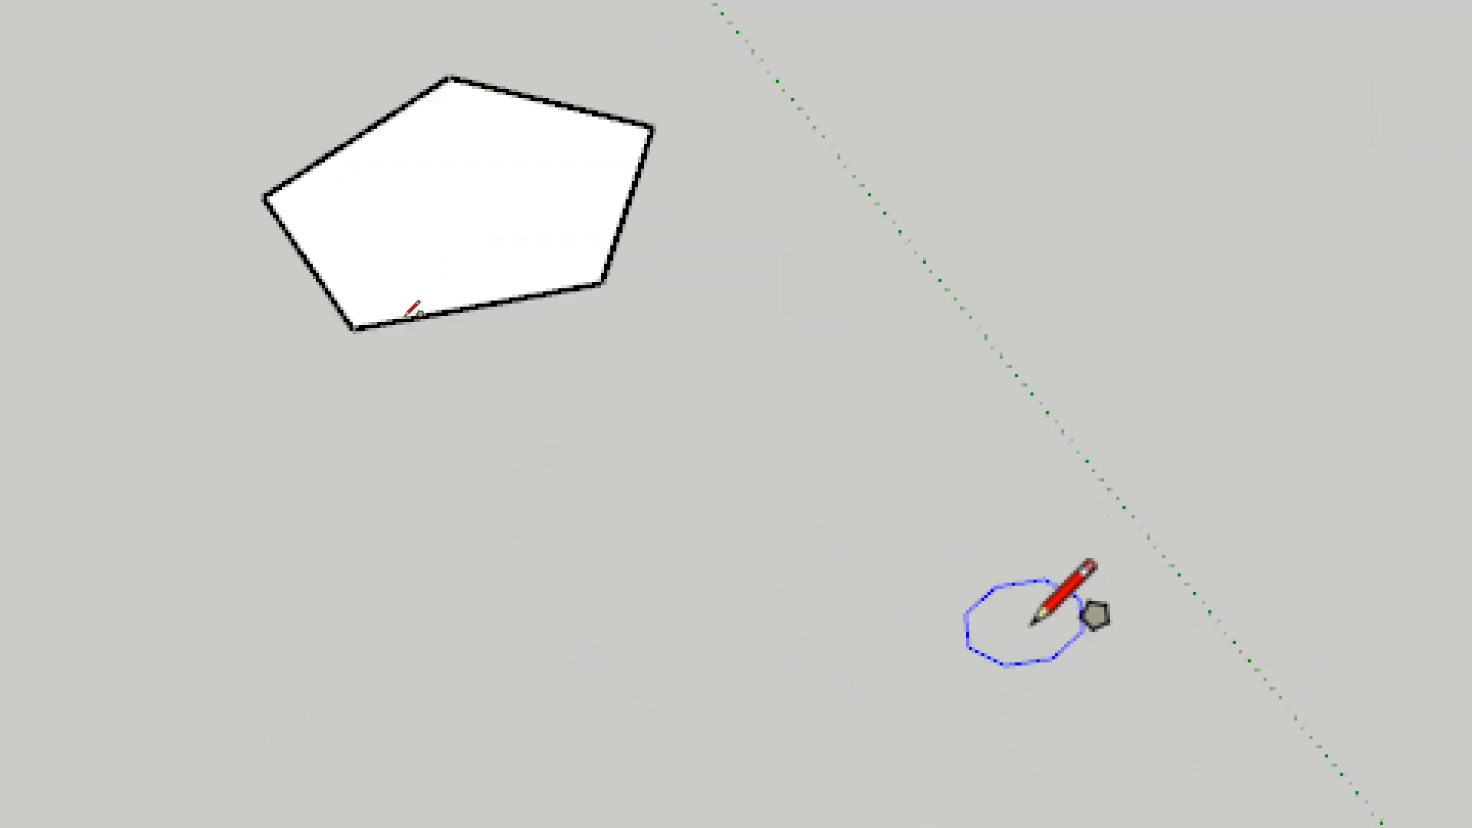
left_click(1019, 616)
left_click(1232, 466)
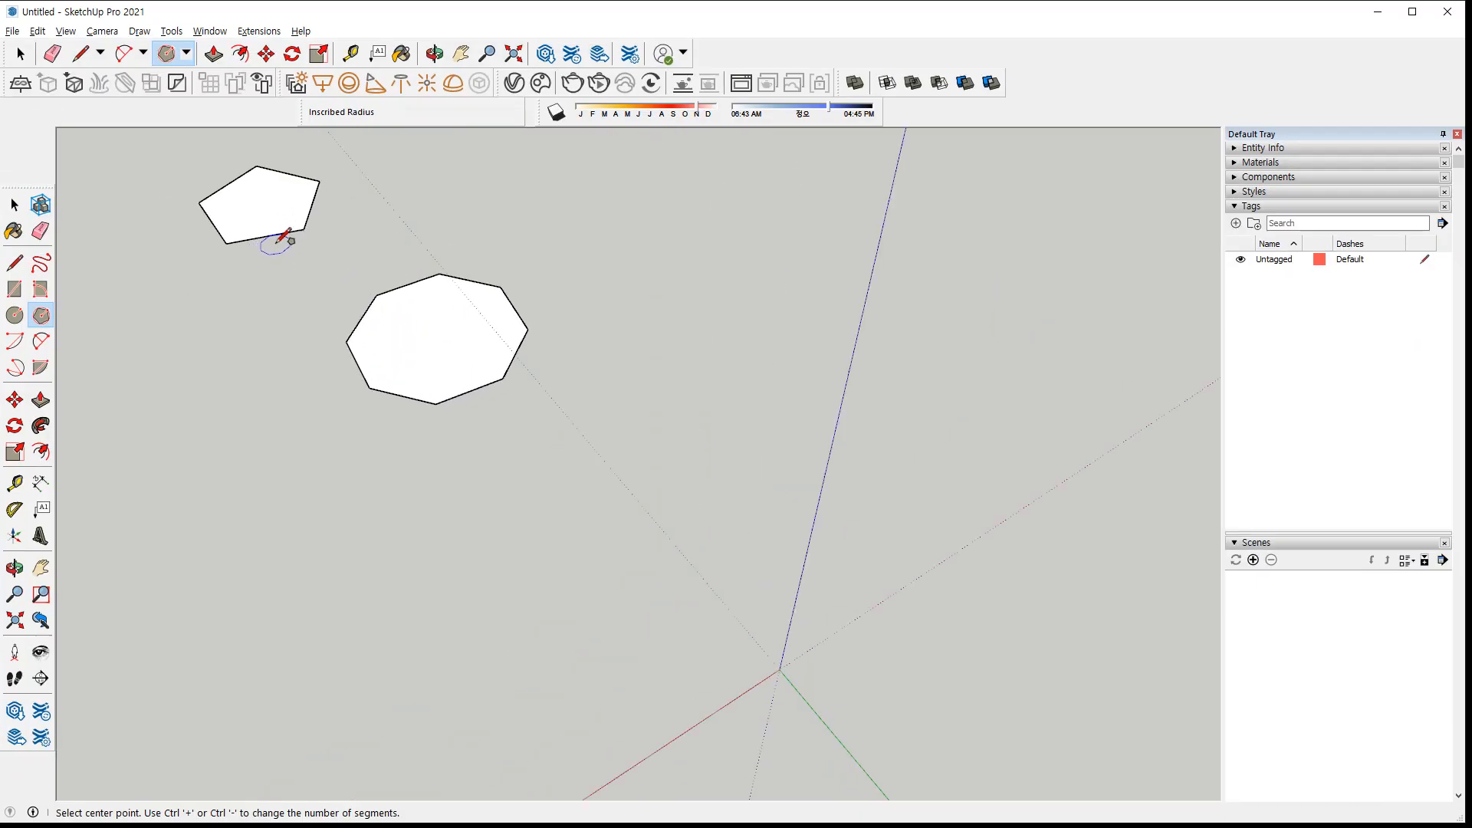
Draw a 24-sided polygon on the ground plane beside the octagon
middle_click_drag(314, 249, 499, 395)
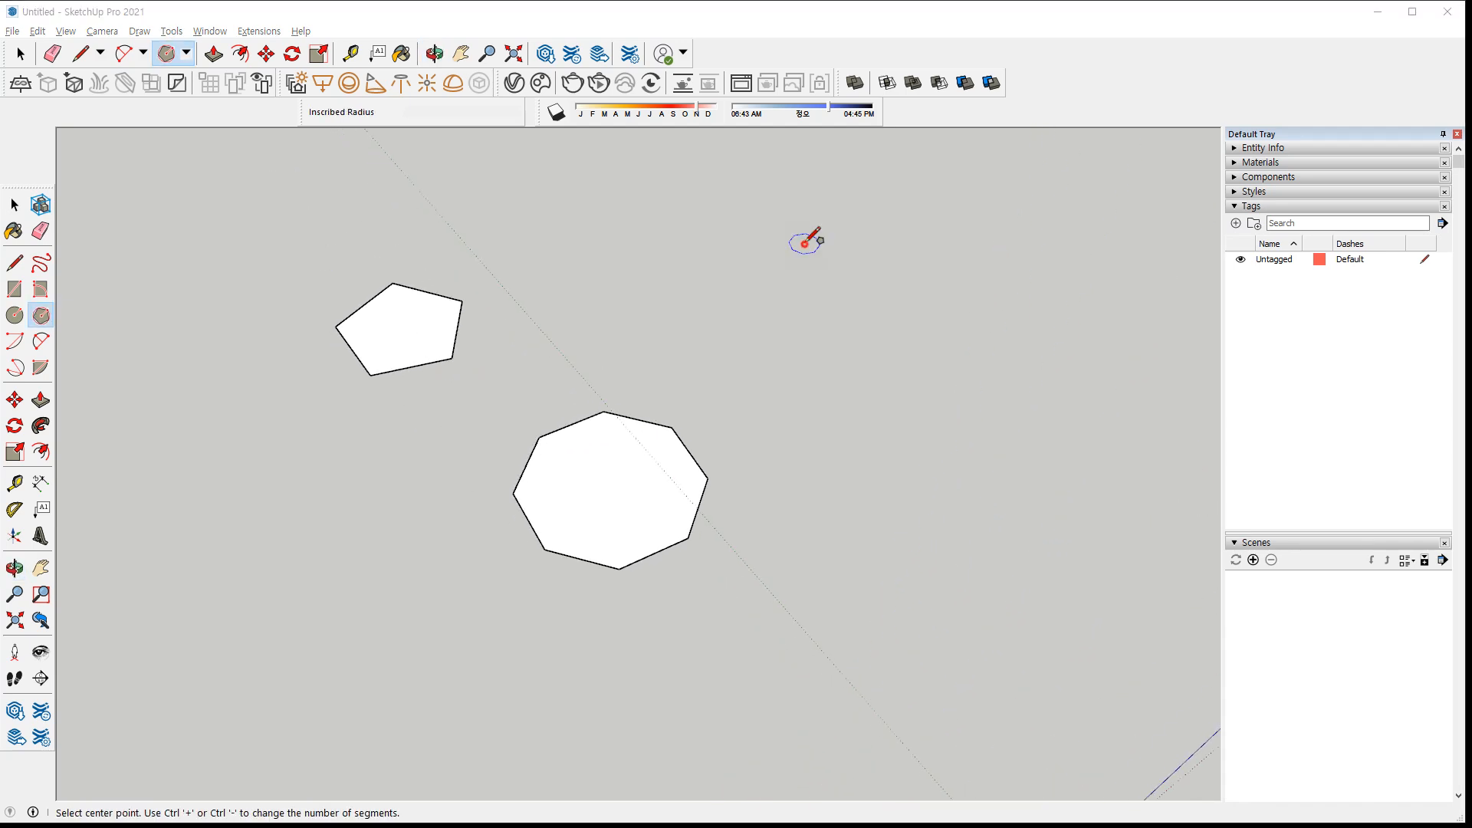
left_click(165, 55)
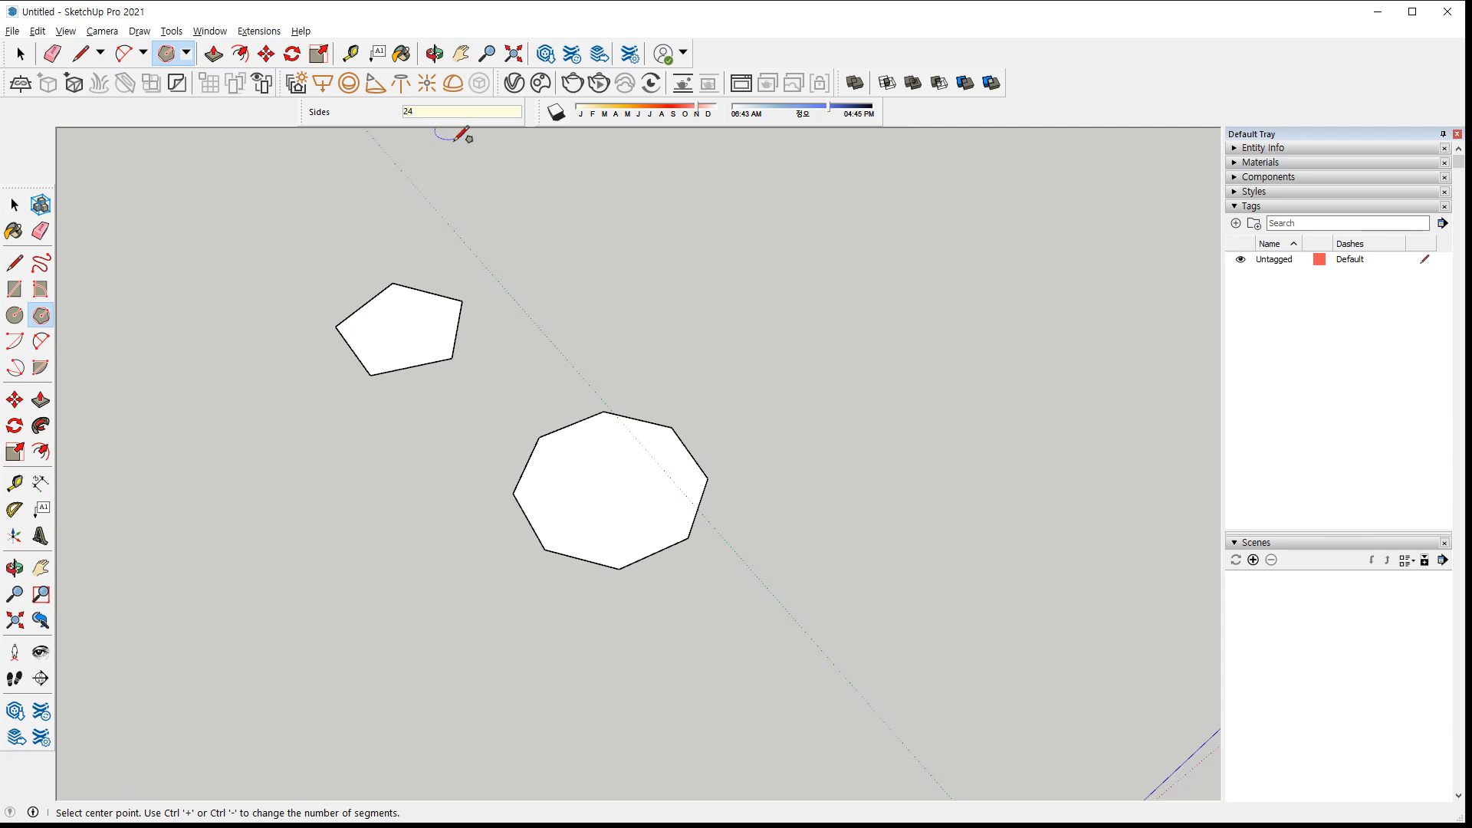
left_click(886, 443)
left_click(924, 361)
middle_click_drag(986, 610, 784, 531)
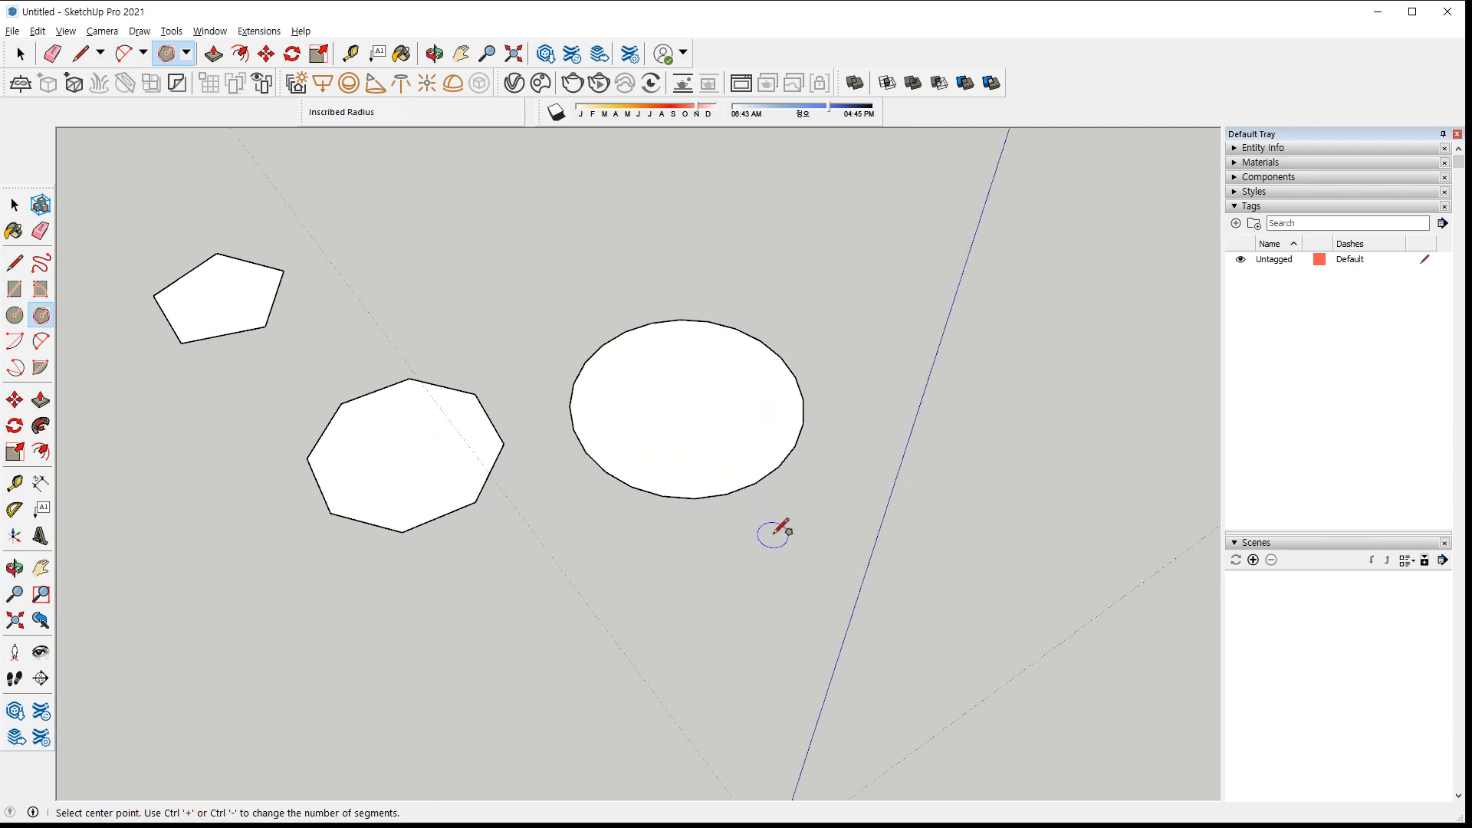
Push/Pull the 24-sided, eight-sided and five-sided polygons upward into prisms, making the five-sided one about 83 mm high
key("p")
left_click(666, 434)
left_click(629, 242)
left_click(408, 421)
left_click(395, 279)
left_click(187, 288)
left_click(171, 164)
middle_click_drag(171, 164, 585, 499)
mouse_move(857, 450)
left_mouse_down()
mouse_move(614, 450)
mouse_move(782, 329)
mouse_move(841, 431)
left_mouse_up()
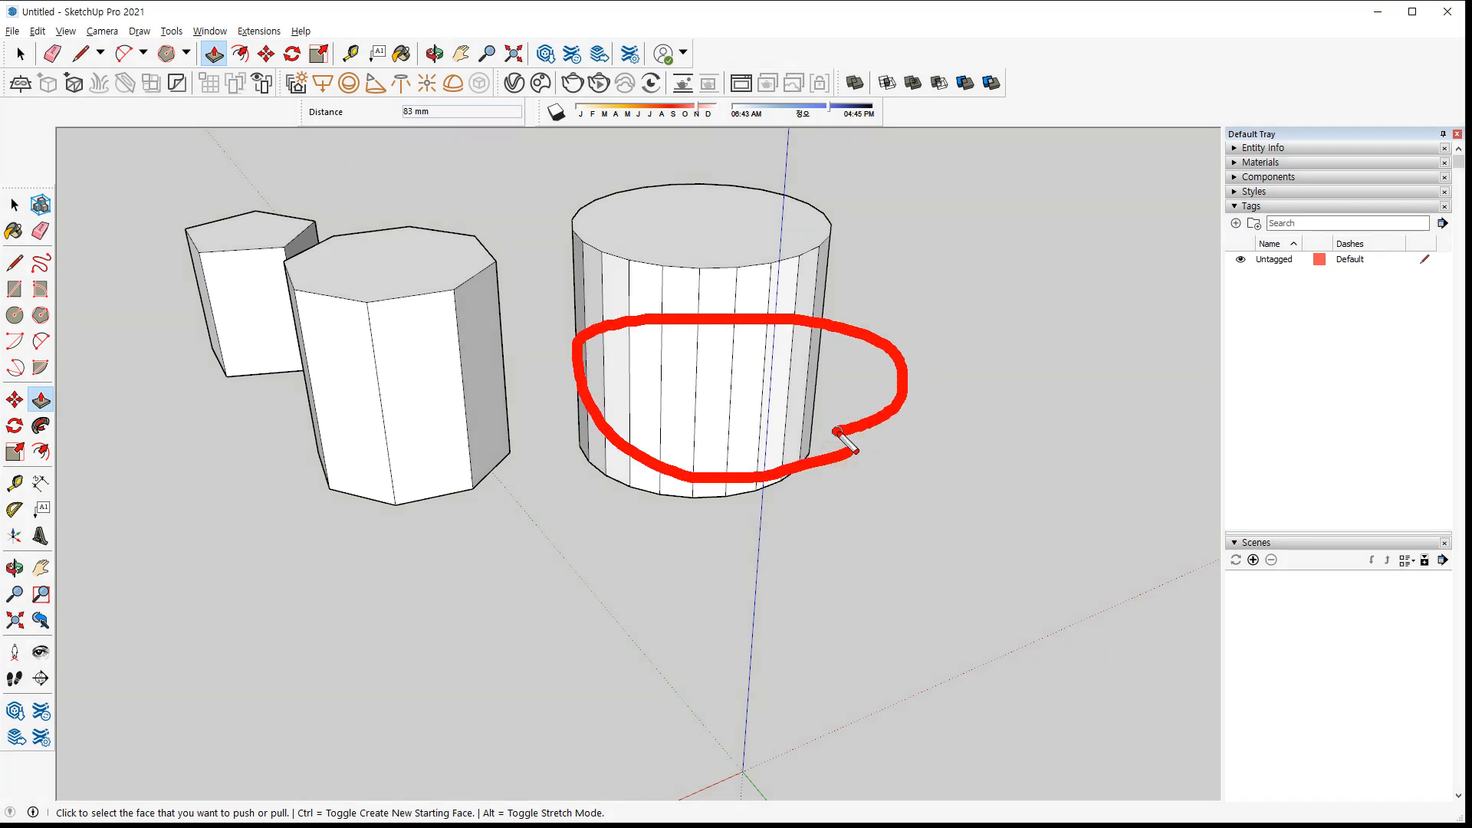
key("Escape")
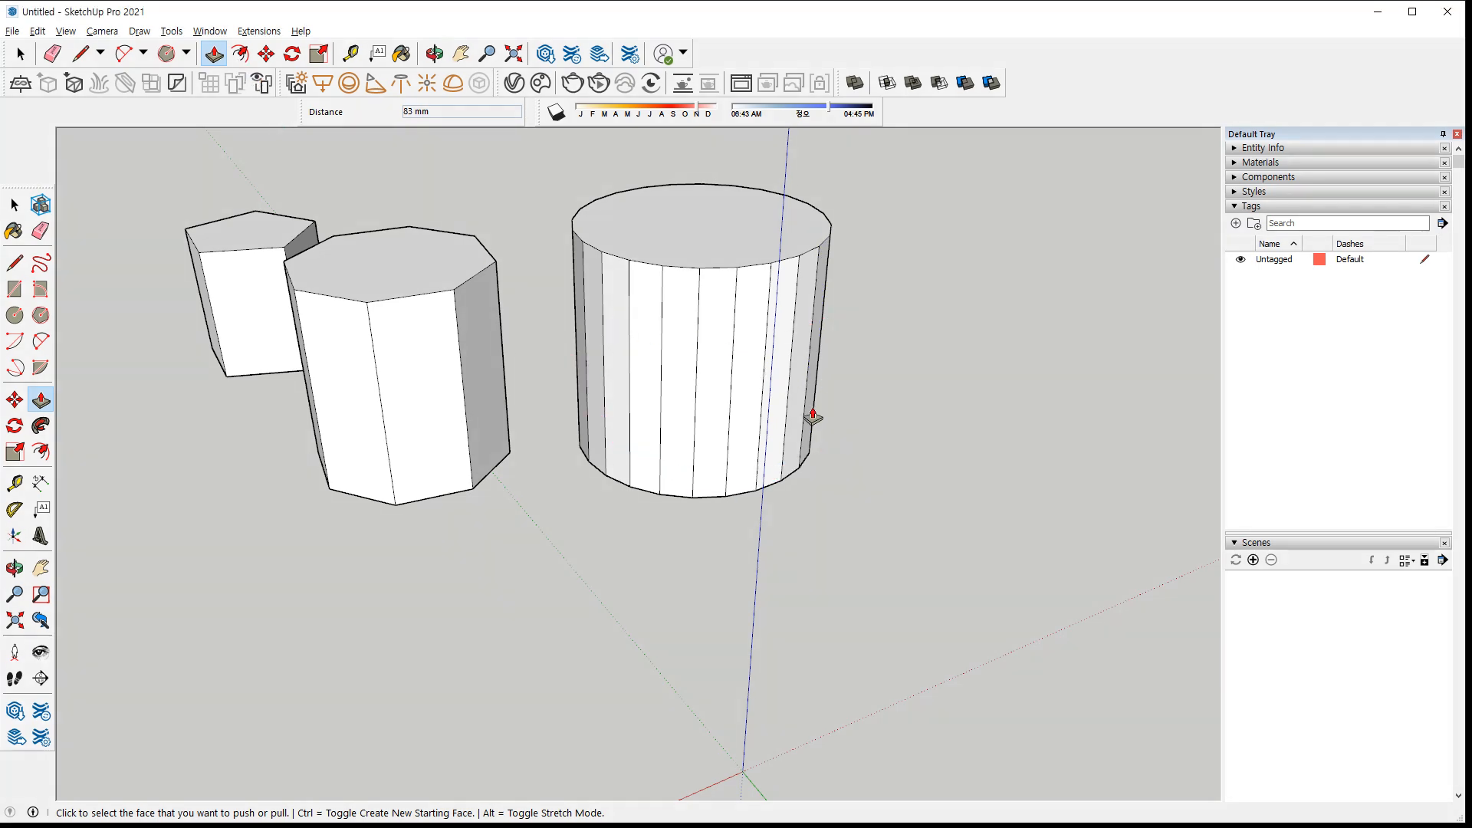
Soften and smooth the vertical side edges all around the 24-sided prism with the Eraser
key("space")
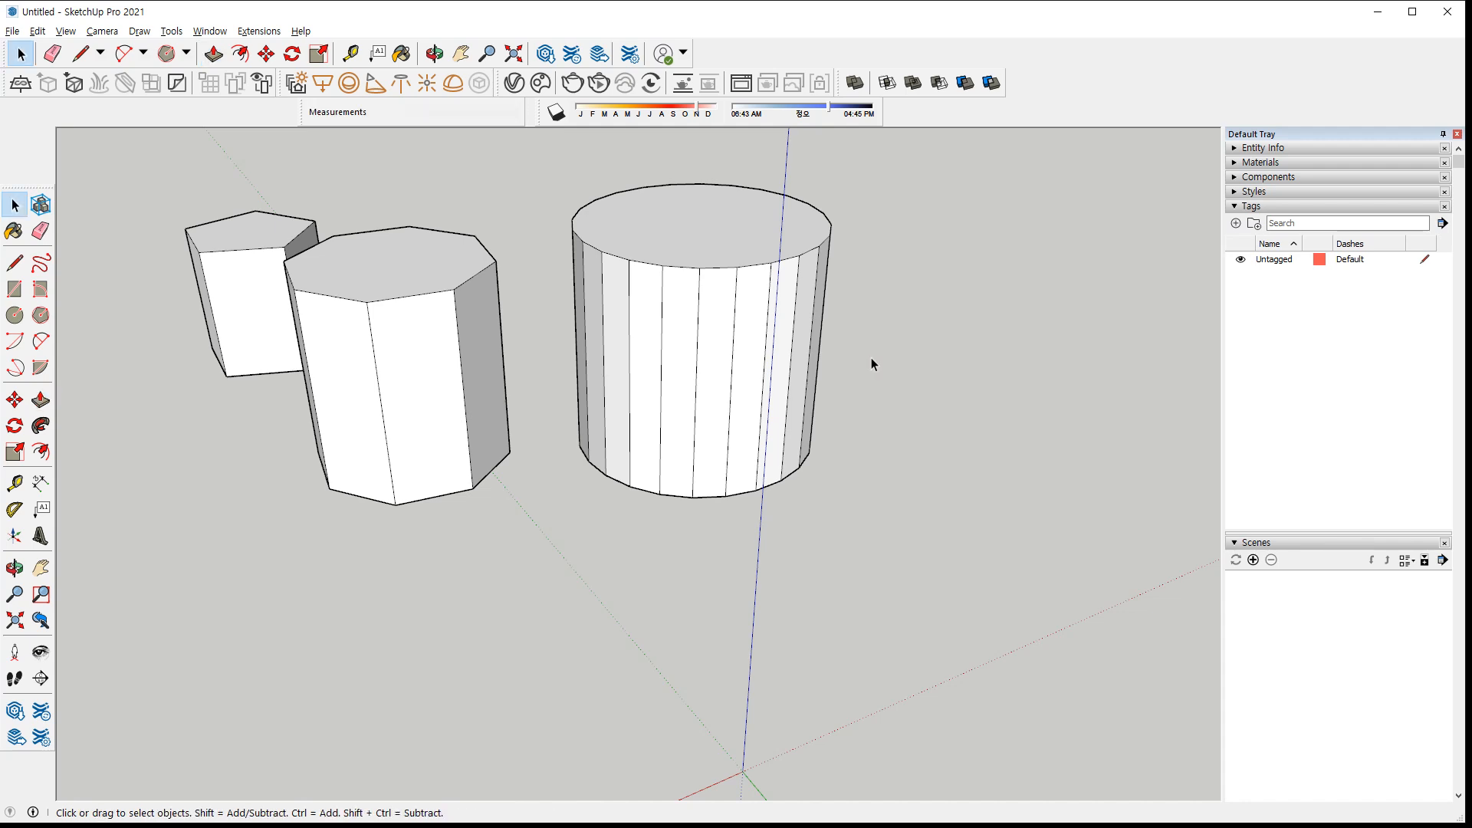
key("e")
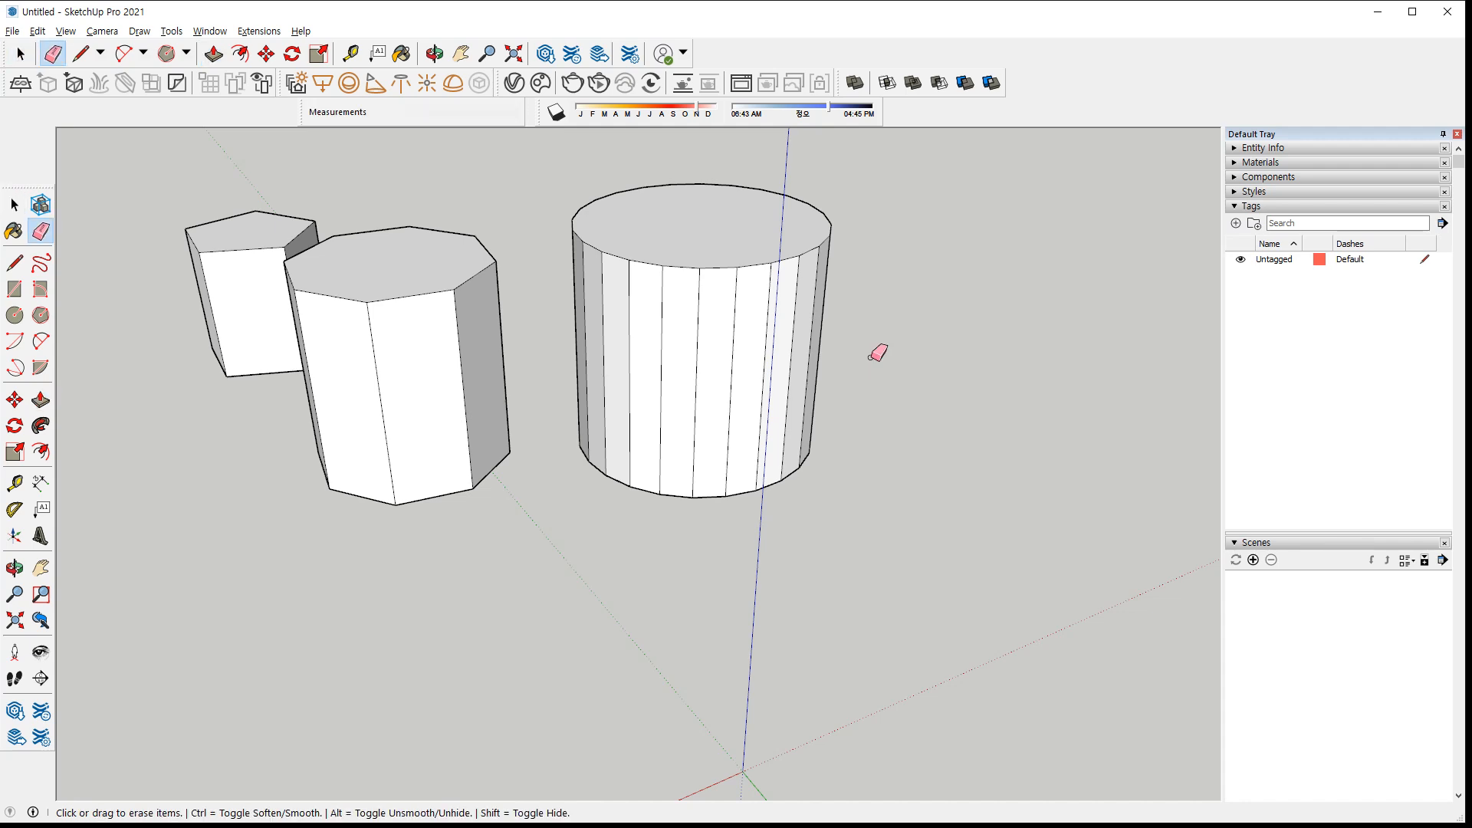
mouse_move(844, 322)
left_mouse_down("ctrl")
mouse_move(668, 325)
mouse_move(577, 303)
left_mouse_up("ctrl")
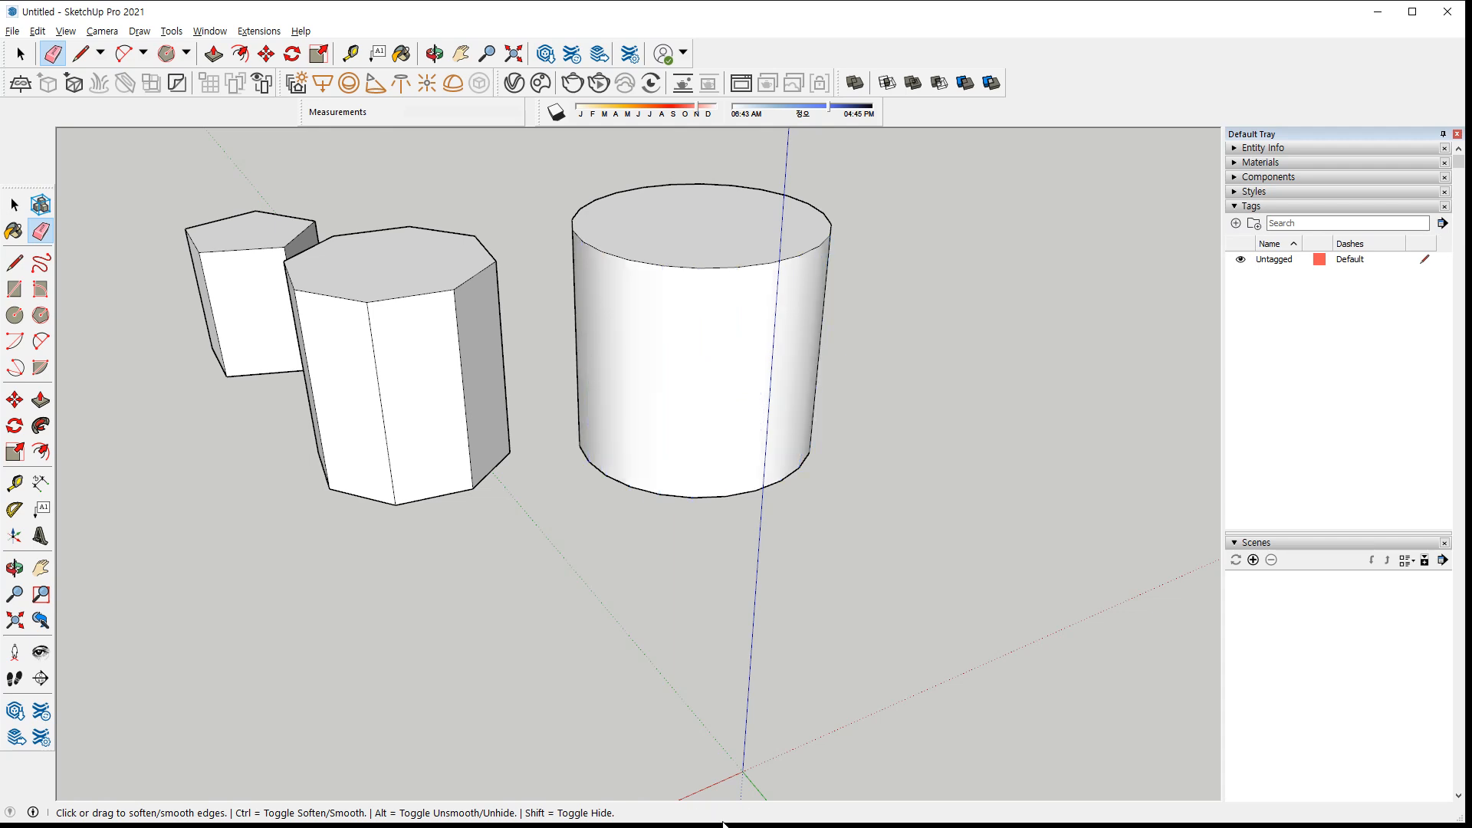
middle_click_drag(908, 467, 515, 436)
left_click_drag(515, 436, 851, 447, "ctrl")
mouse_move(853, 447)
middle_mouse_down()
mouse_move(299, 486)
mouse_move(621, 401)
mouse_move(364, 416)
mouse_move(619, 401)
middle_mouse_up()
mouse_move(776, 361)
left_mouse_down("ctrl")
mouse_move(612, 378)
mouse_move(529, 361)
left_mouse_up("ctrl")
mouse_move(529, 361)
middle_mouse_down()
mouse_move(355, 503)
mouse_move(611, 460)
mouse_move(763, 349)
mouse_move(710, 229)
mouse_move(730, 618)
mouse_move(743, 601)
middle_mouse_up()
mouse_move(771, 509)
left_mouse_down("ctrl+shift")
mouse_move(519, 509)
mouse_move(473, 481)
mouse_move(483, 513)
left_mouse_up("ctrl+shift")
mouse_move(484, 513)
middle_mouse_down()
mouse_move(1062, 542)
mouse_move(739, 476)
middle_mouse_up()
left_click_drag(739, 476, 560, 406, "ctrl+shift")
middle_click_drag(560, 406, 692, 467)
left_click_drag(764, 480, 549, 480)
mouse_move(548, 480)
middle_mouse_down()
mouse_move(1045, 552)
mouse_move(1196, 530)
middle_mouse_up()
mouse_move(675, 438)
left_mouse_down()
mouse_move(602, 416)
mouse_move(526, 367)
mouse_move(513, 402)
left_mouse_up()
middle_click_drag(513, 402, 863, 412)
Select everything in the model and delete all three prisms
key("space")
left_click(805, 381)
middle_click_drag(699, 411, 720, 365)
key("ctrl+a")
key("Delete")
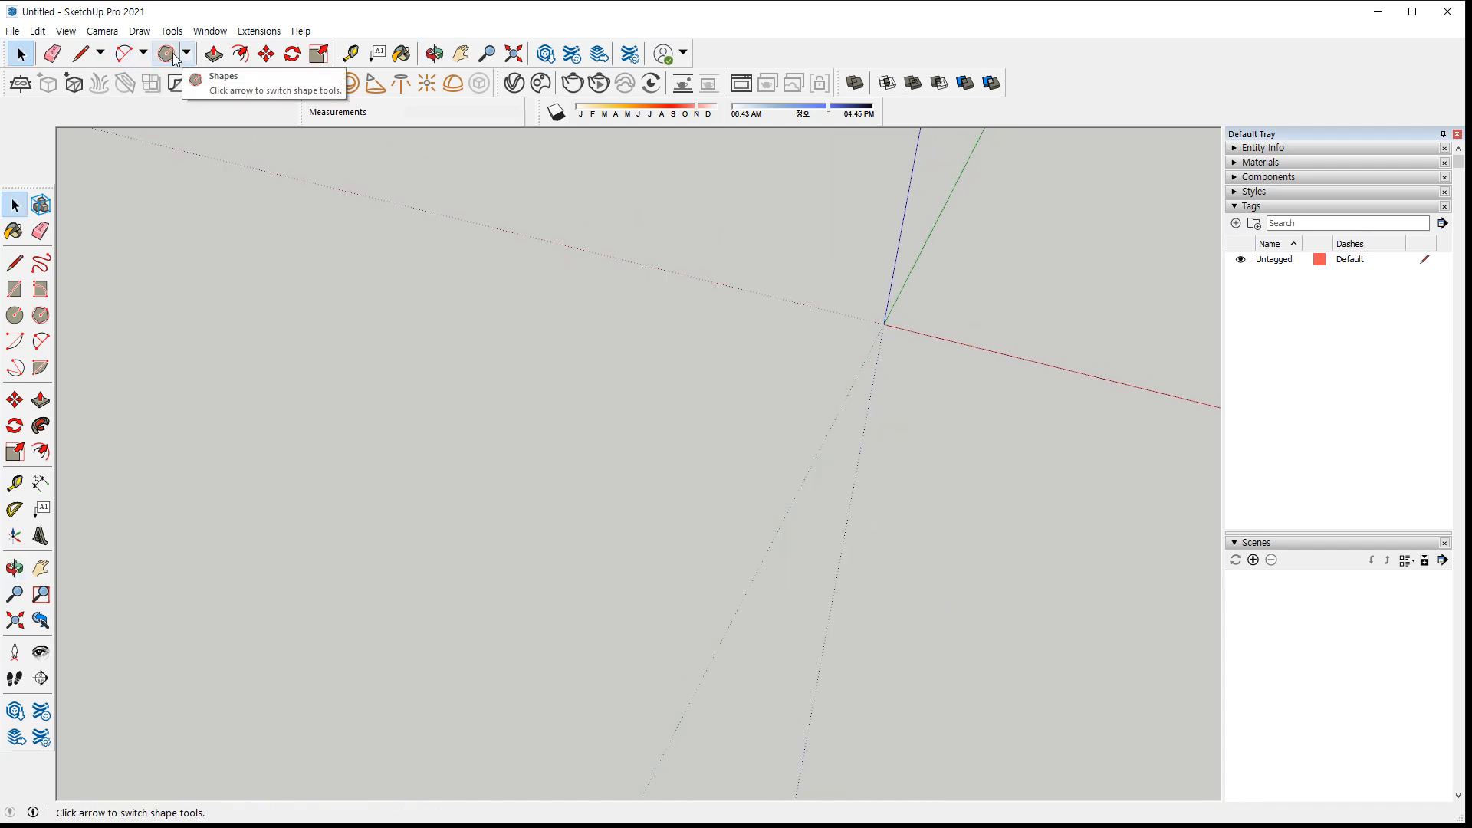
Draw a six-sided polygon on the ground plane, comparing circumscribed and inscribed modes before placing it with an inscribed radius
left_click(174, 55)
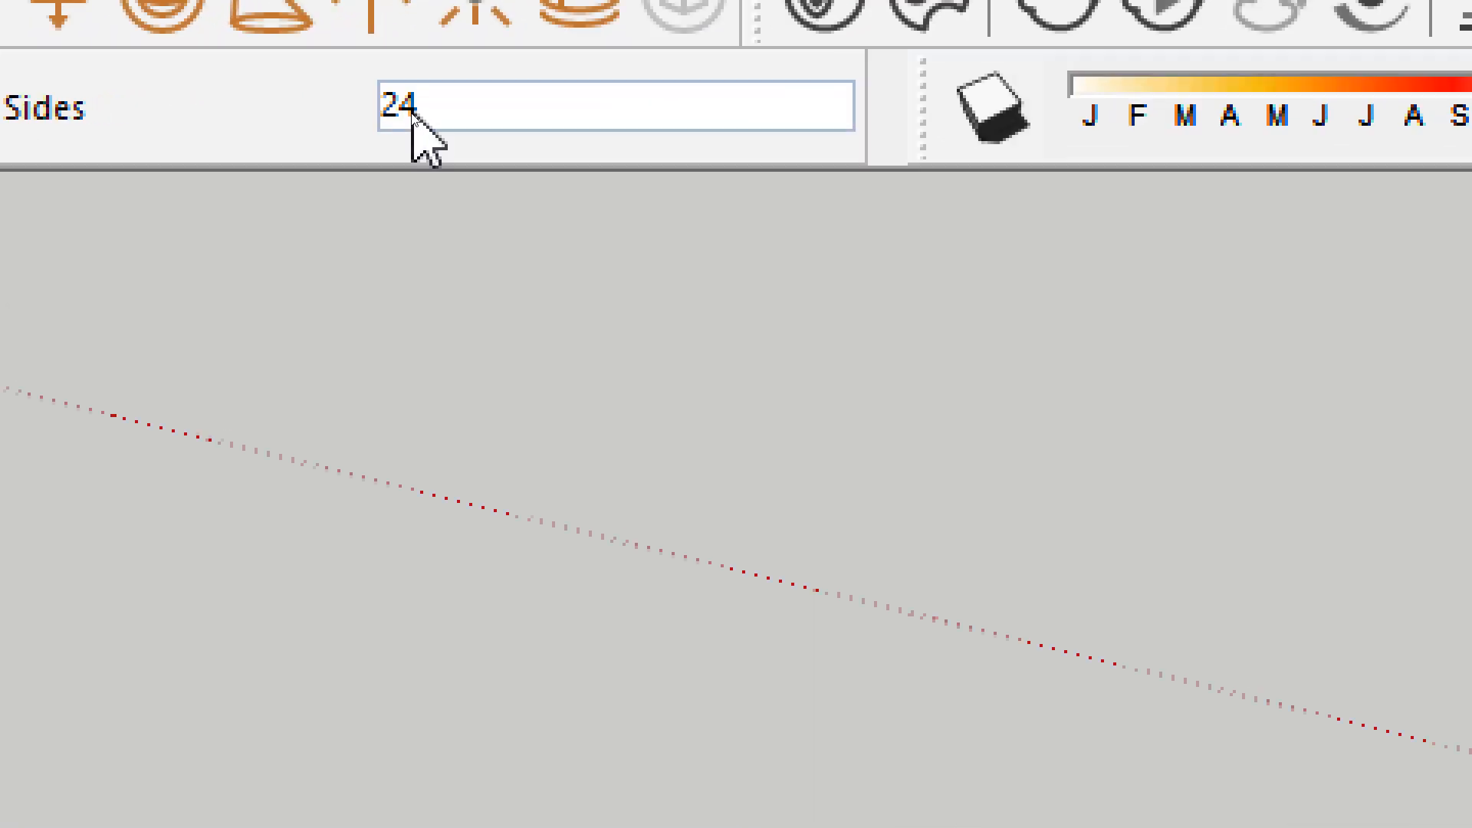
type("6")
key("Return")
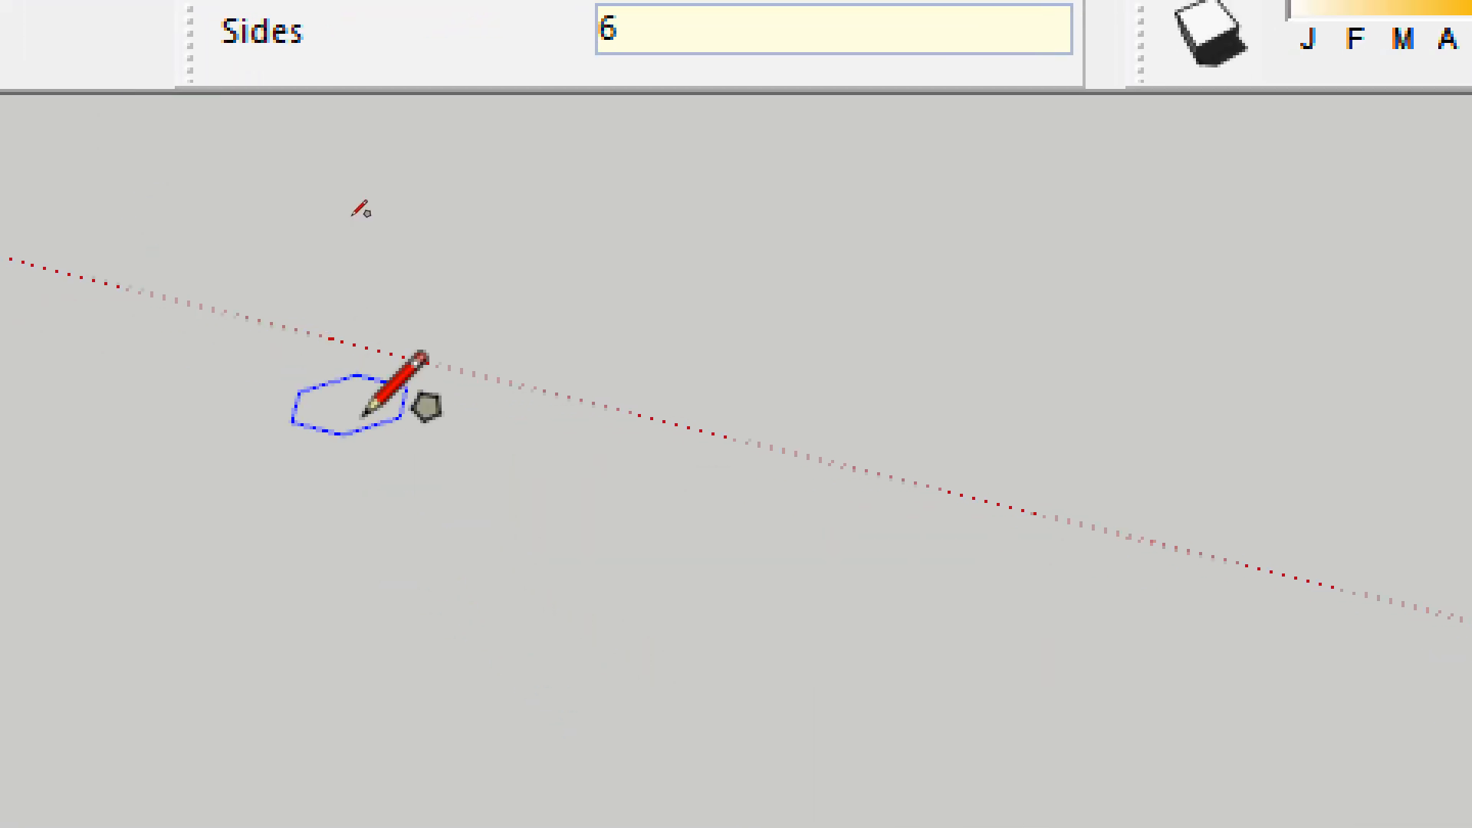
left_click(470, 575)
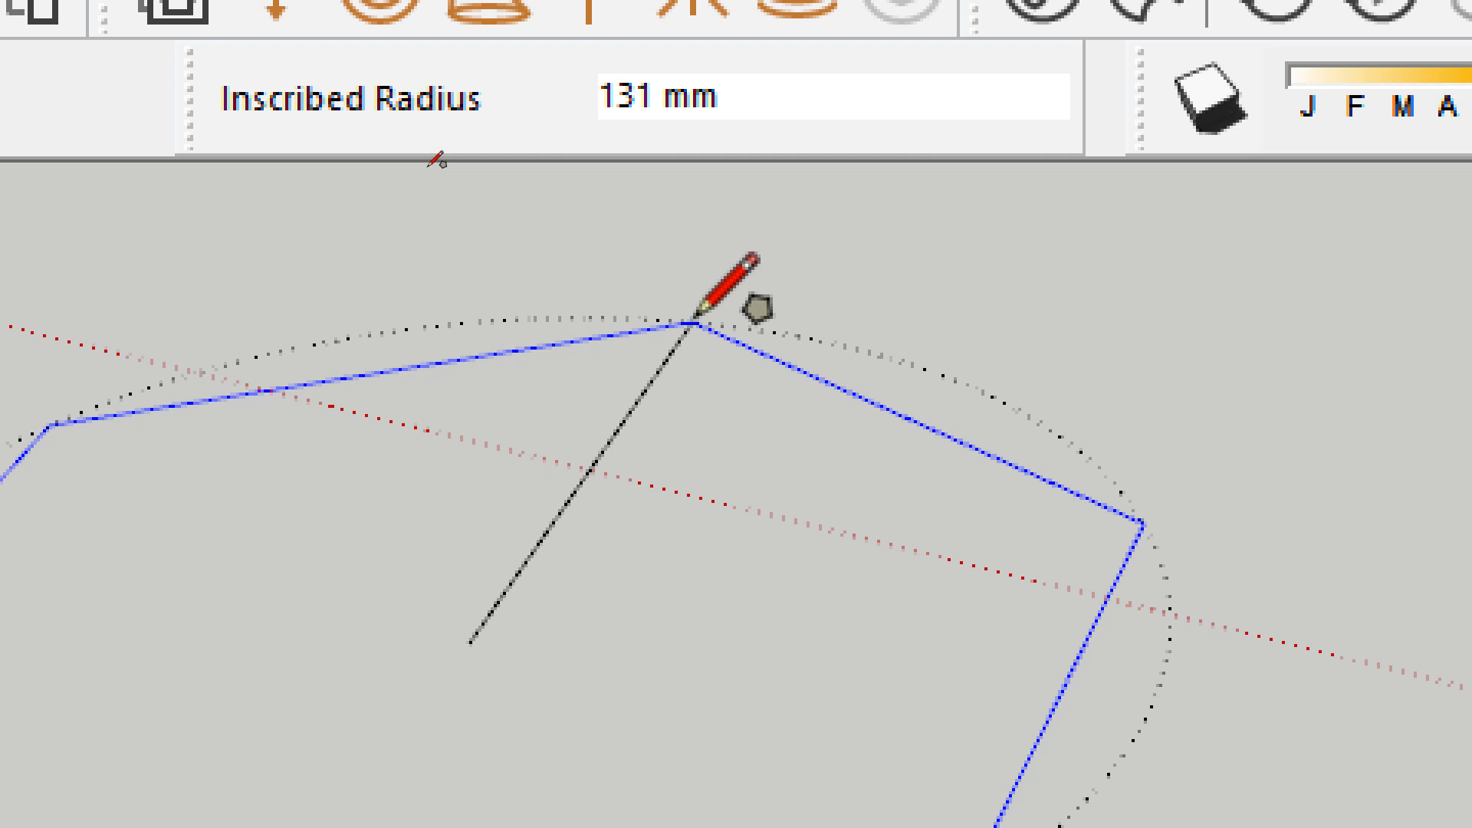
key("ctrl")
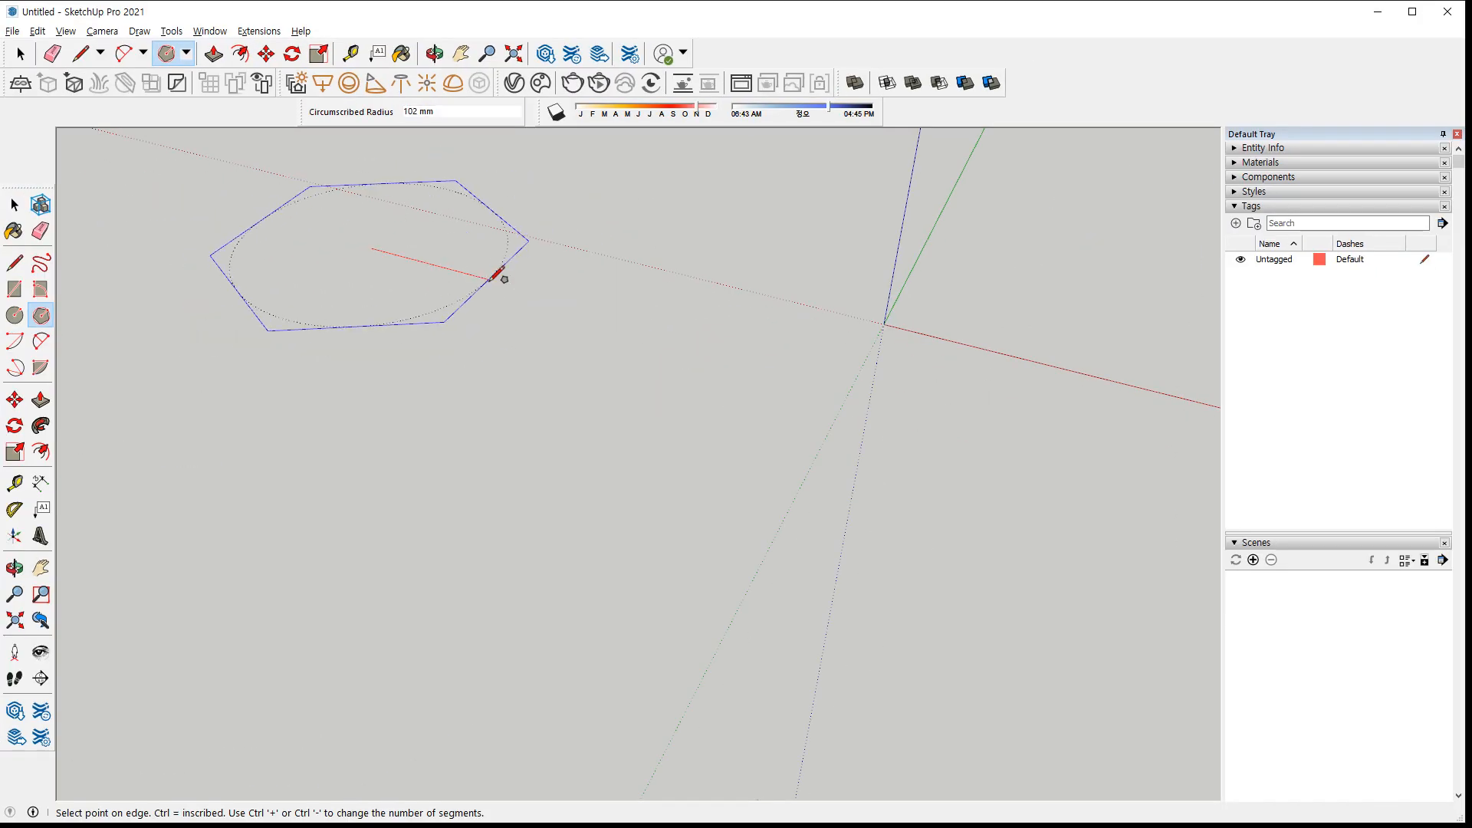
key("ctrl")
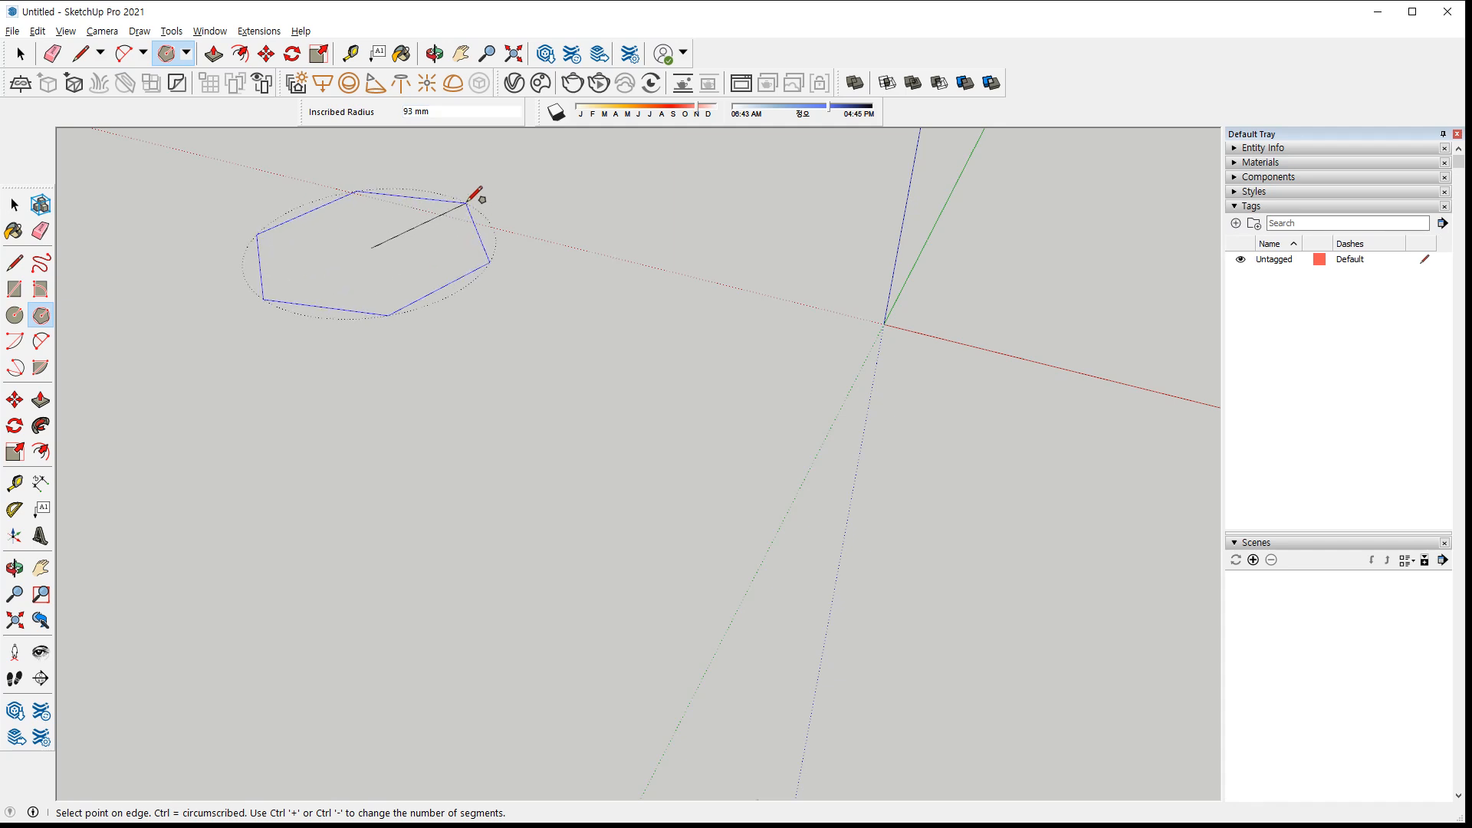
left_click(521, 286)
Draw a second six-sided polygon beside the first with a circumscribed radius of about 80 mm
left_click(742, 351)
key("ctrl")
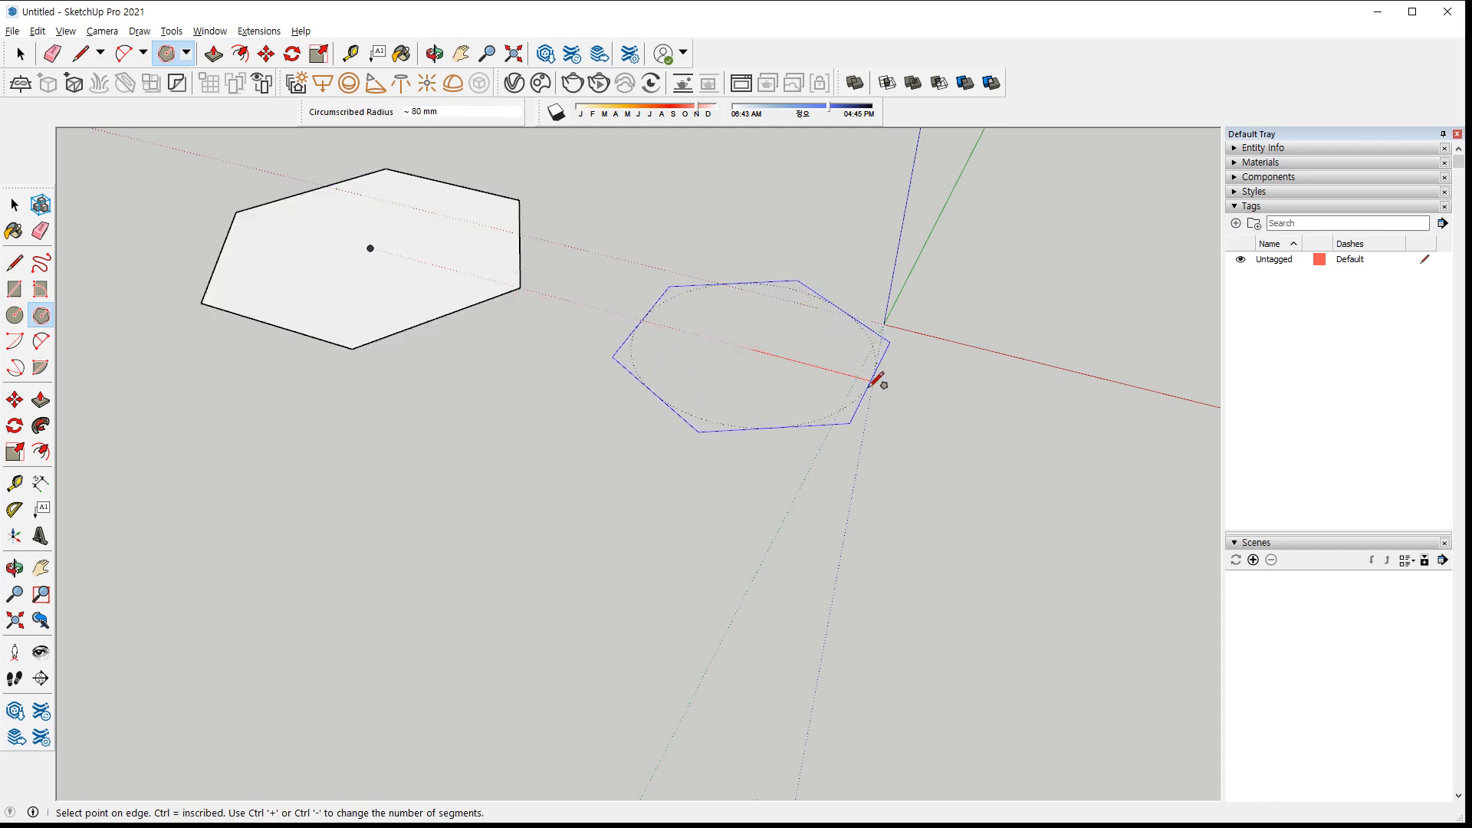
left_click(875, 376)
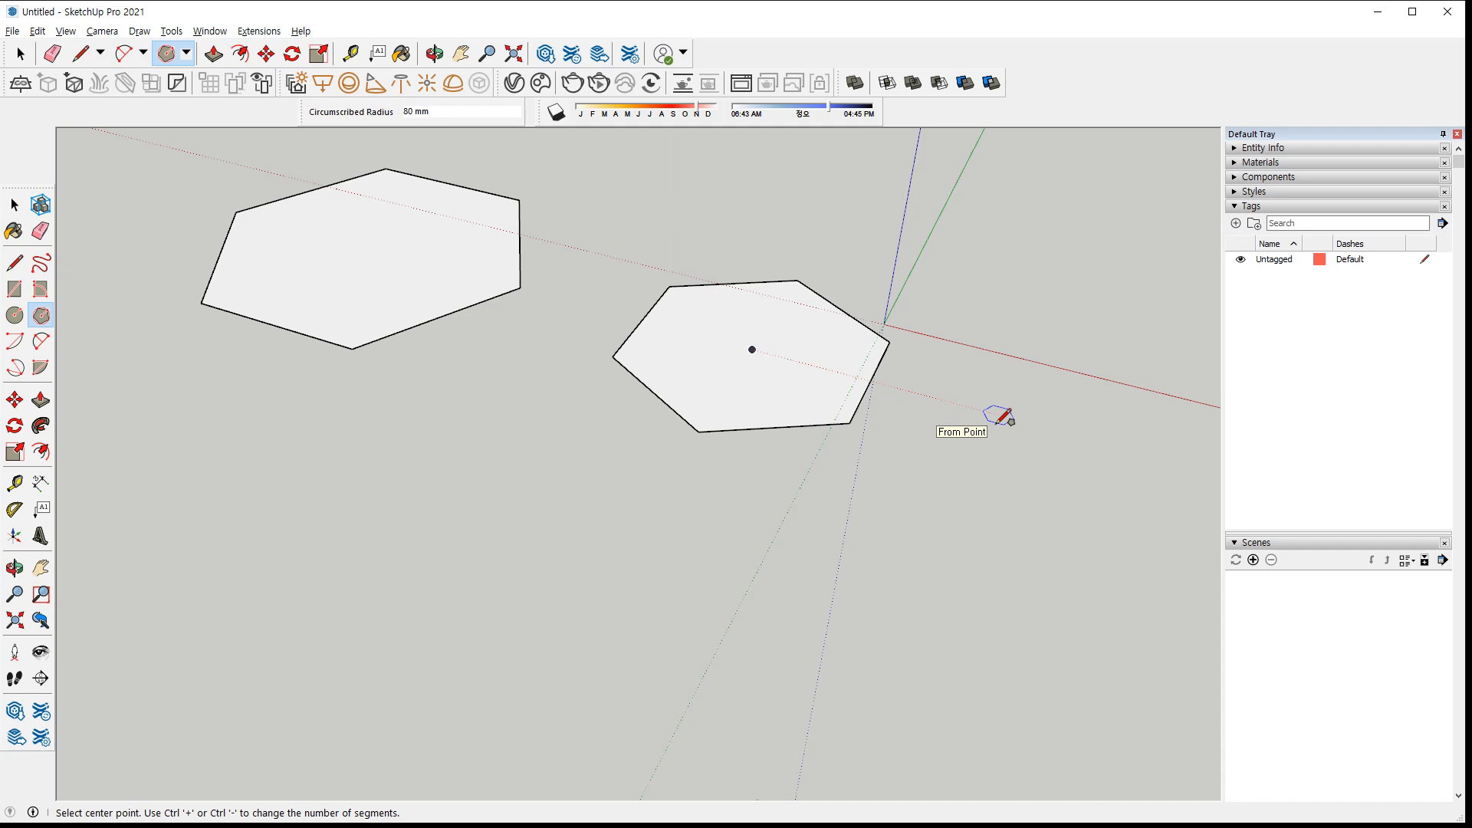
Delete both hexagons, and draw a centre-point arc sweeping about 129° on the ground plane with the Arc tool
key("ctrl+a")
key("Delete")
left_click(122, 53)
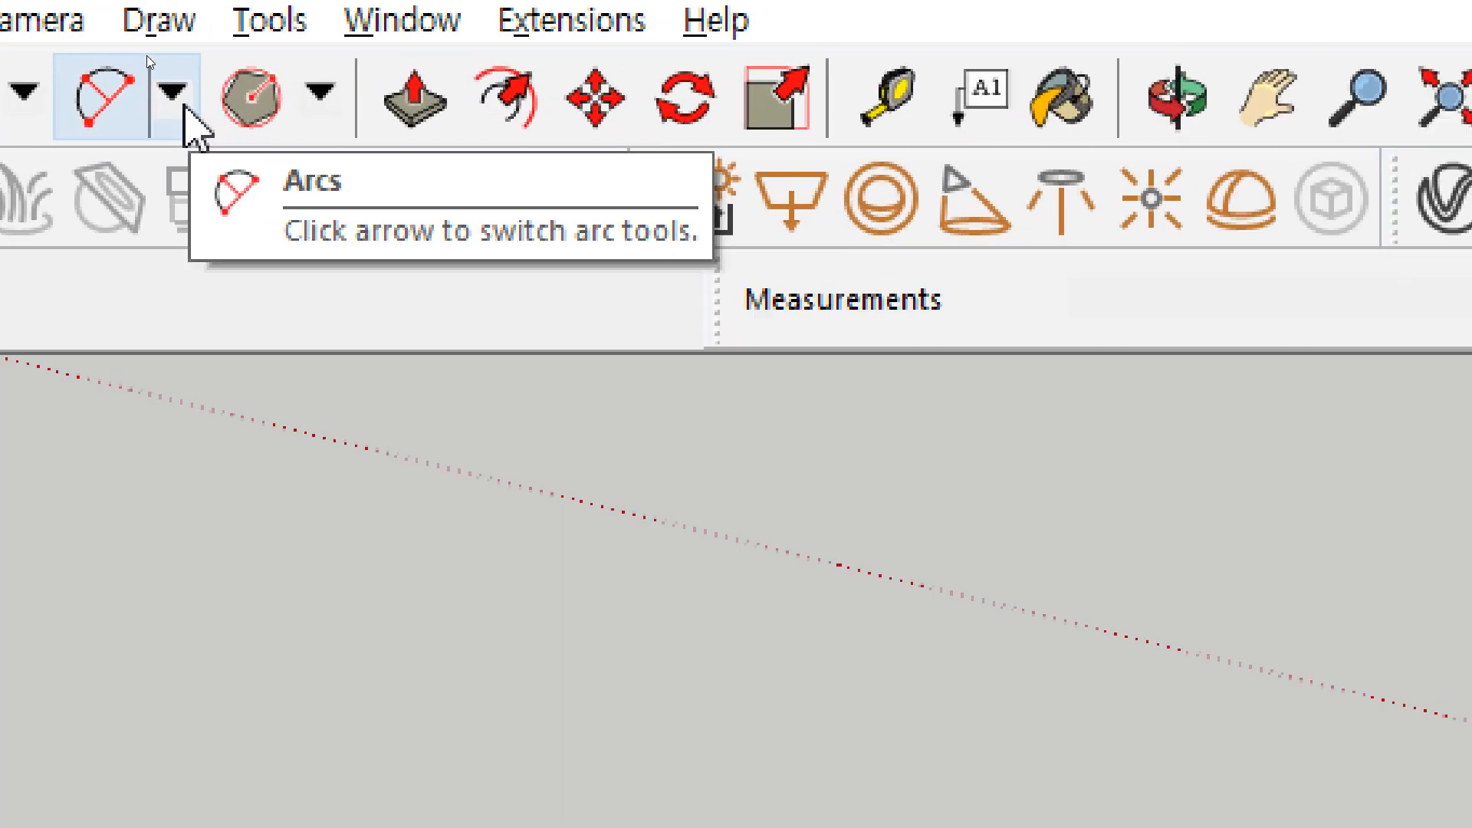
left_click(184, 109)
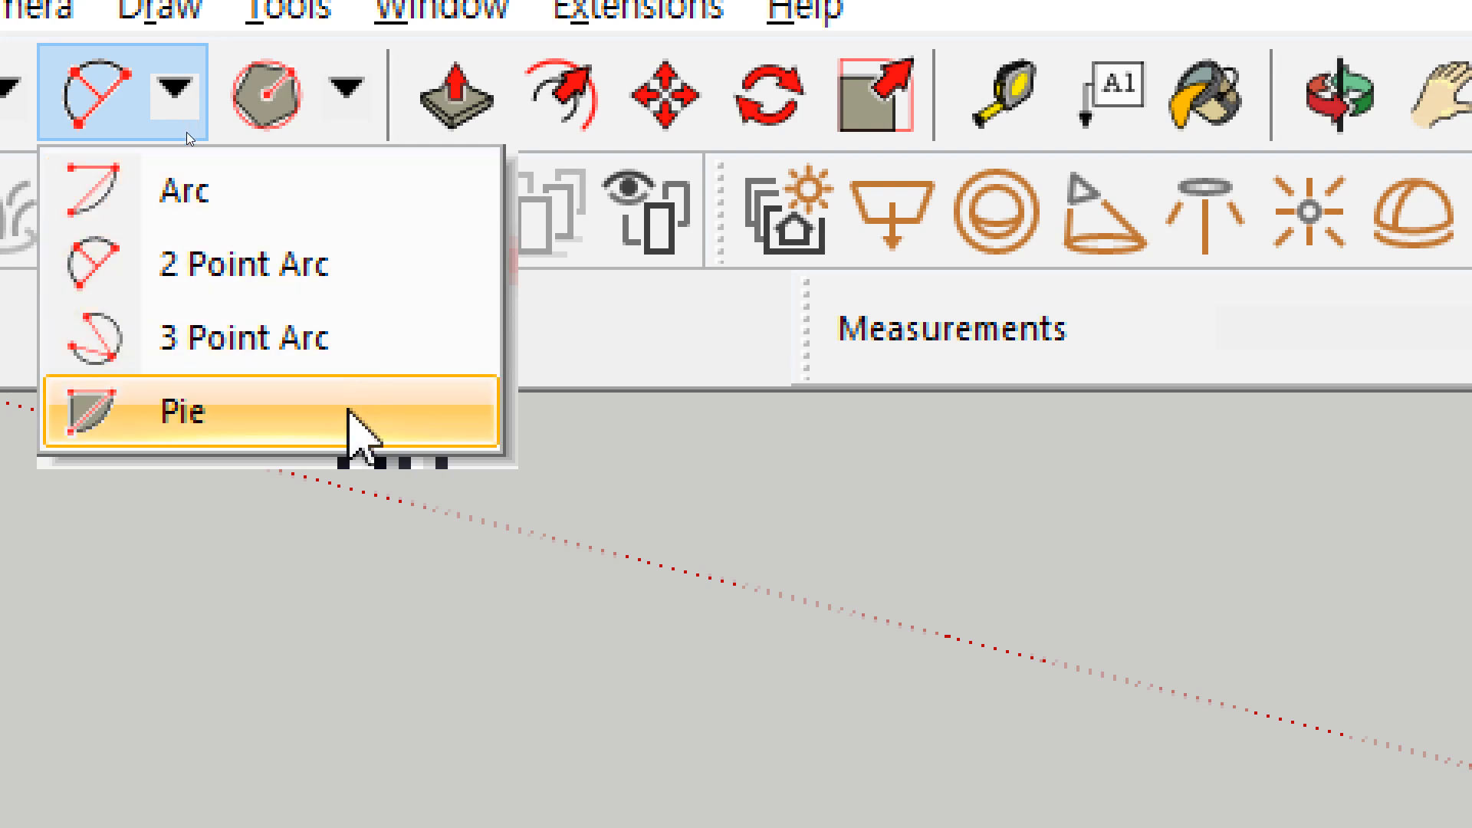
left_click(298, 212)
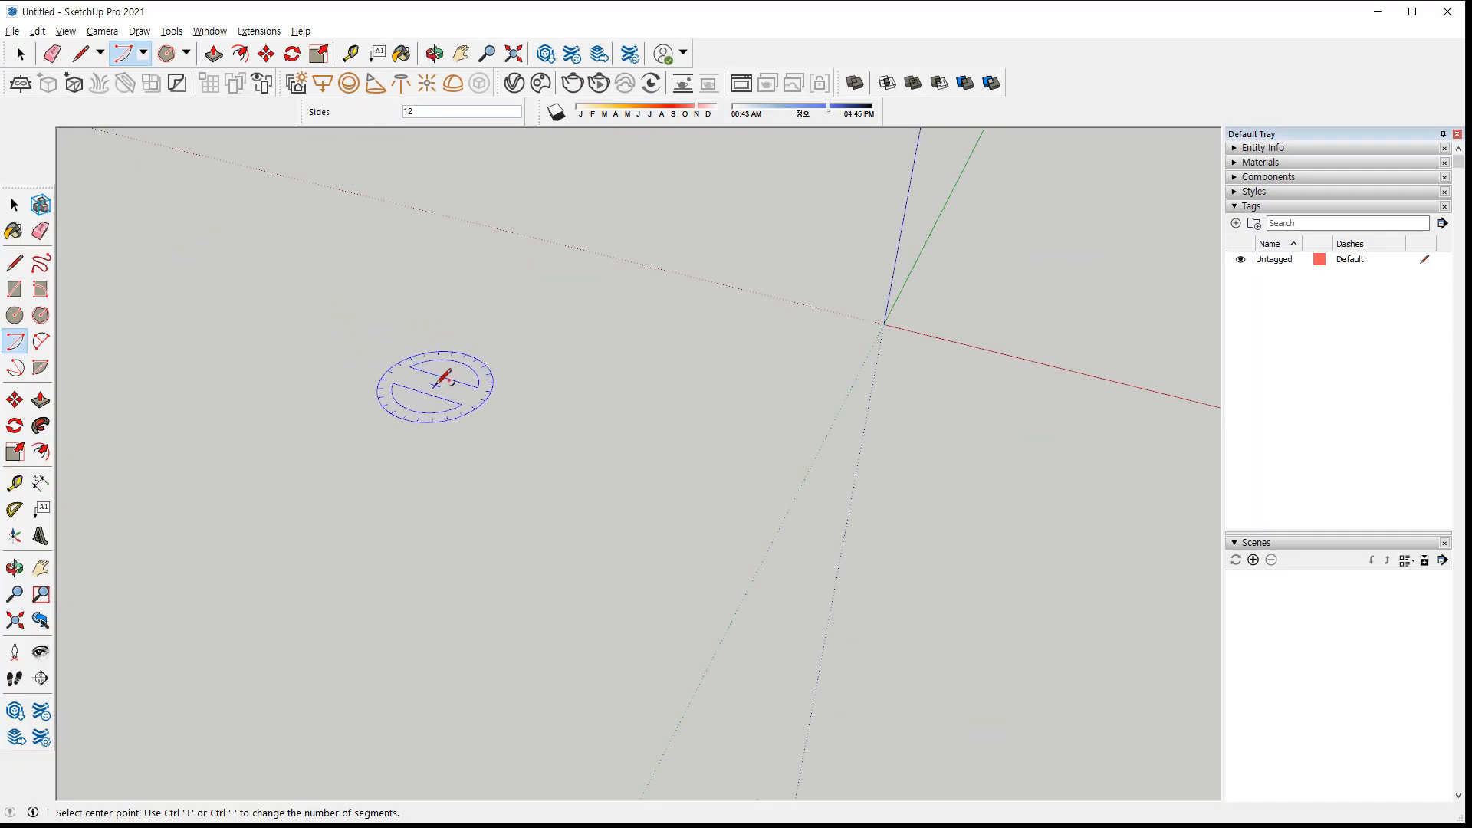
left_click(434, 386)
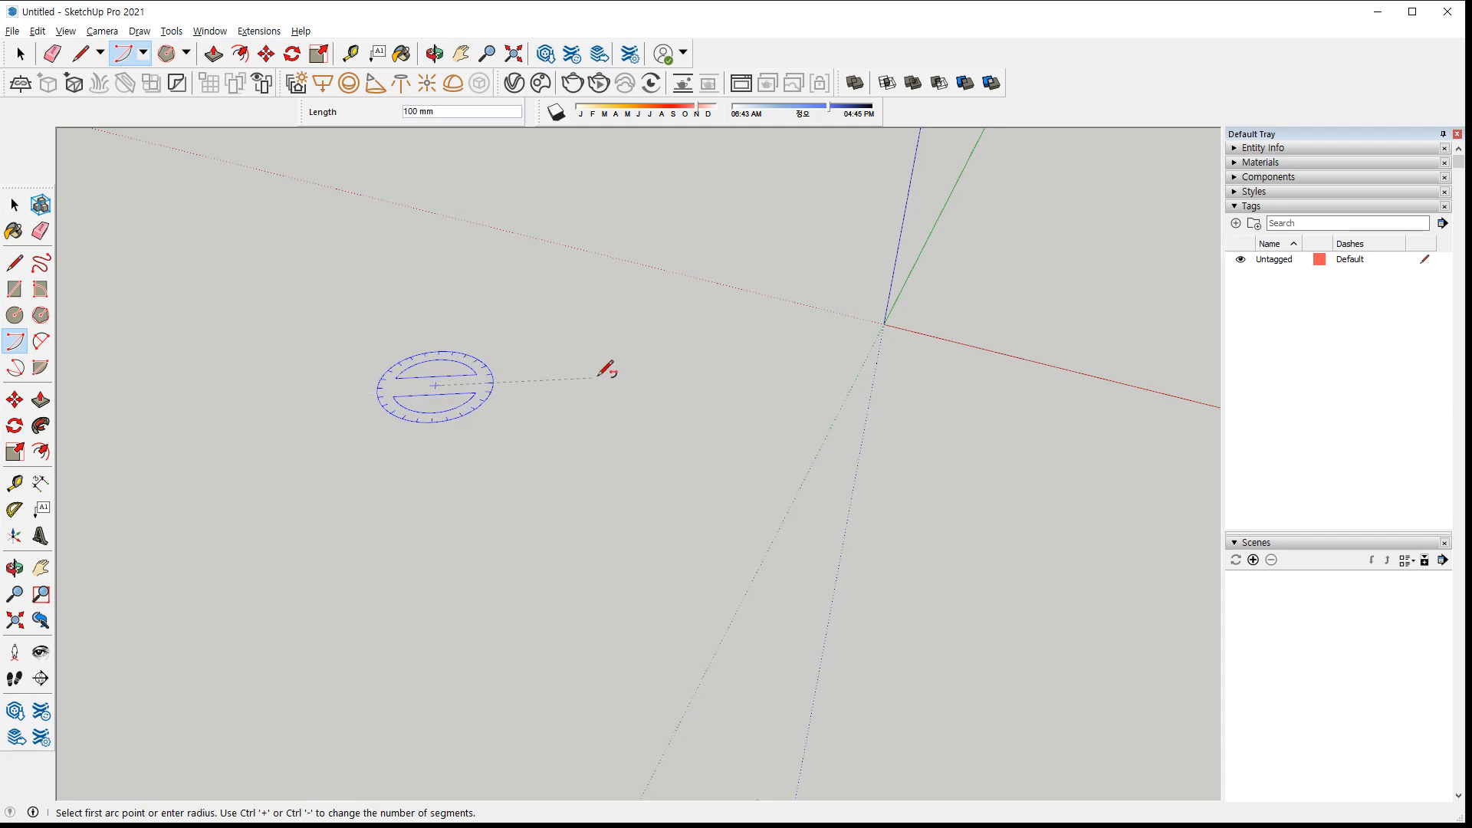
left_click(605, 436)
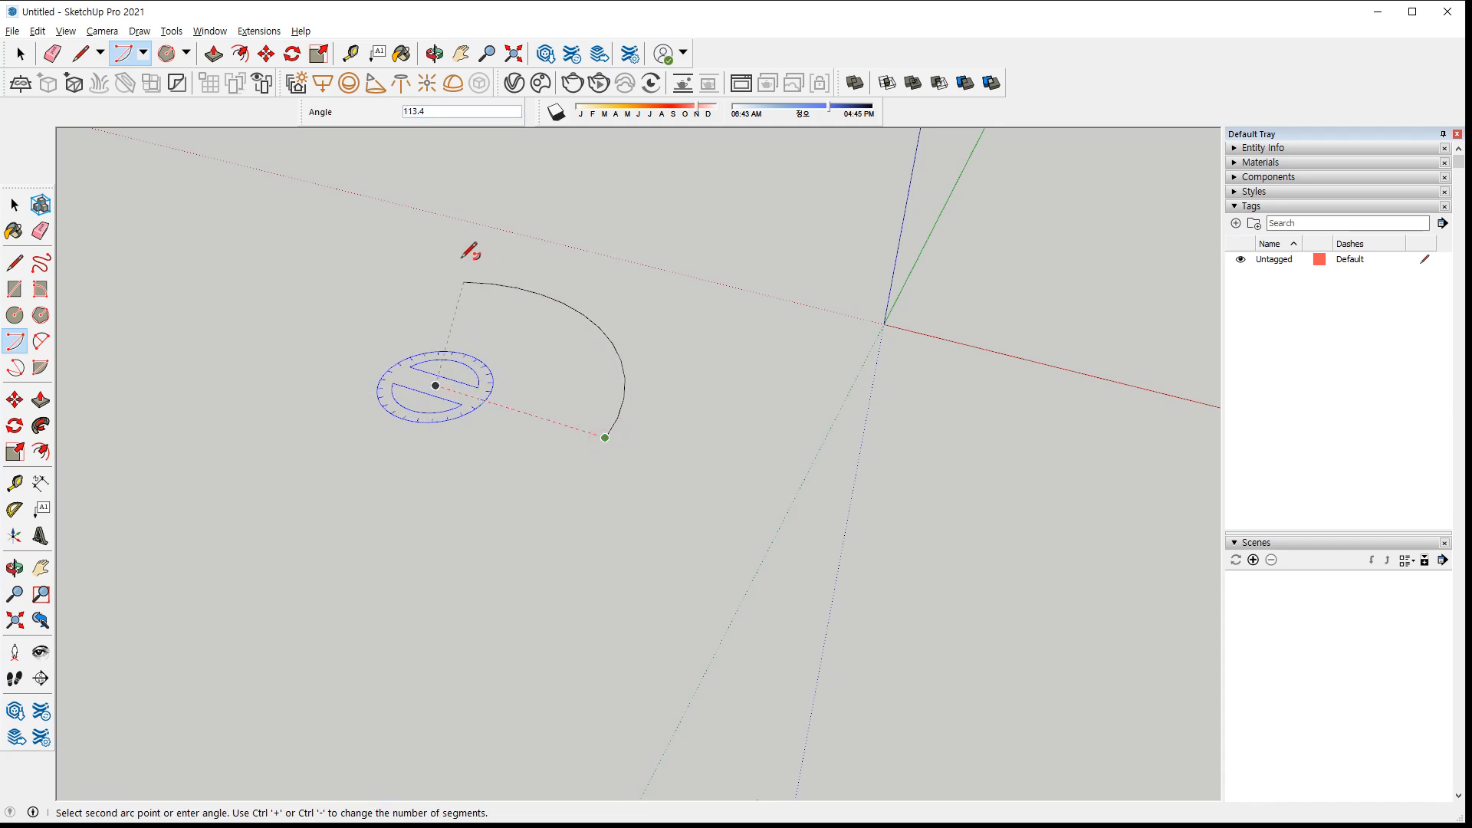
left_click(412, 257)
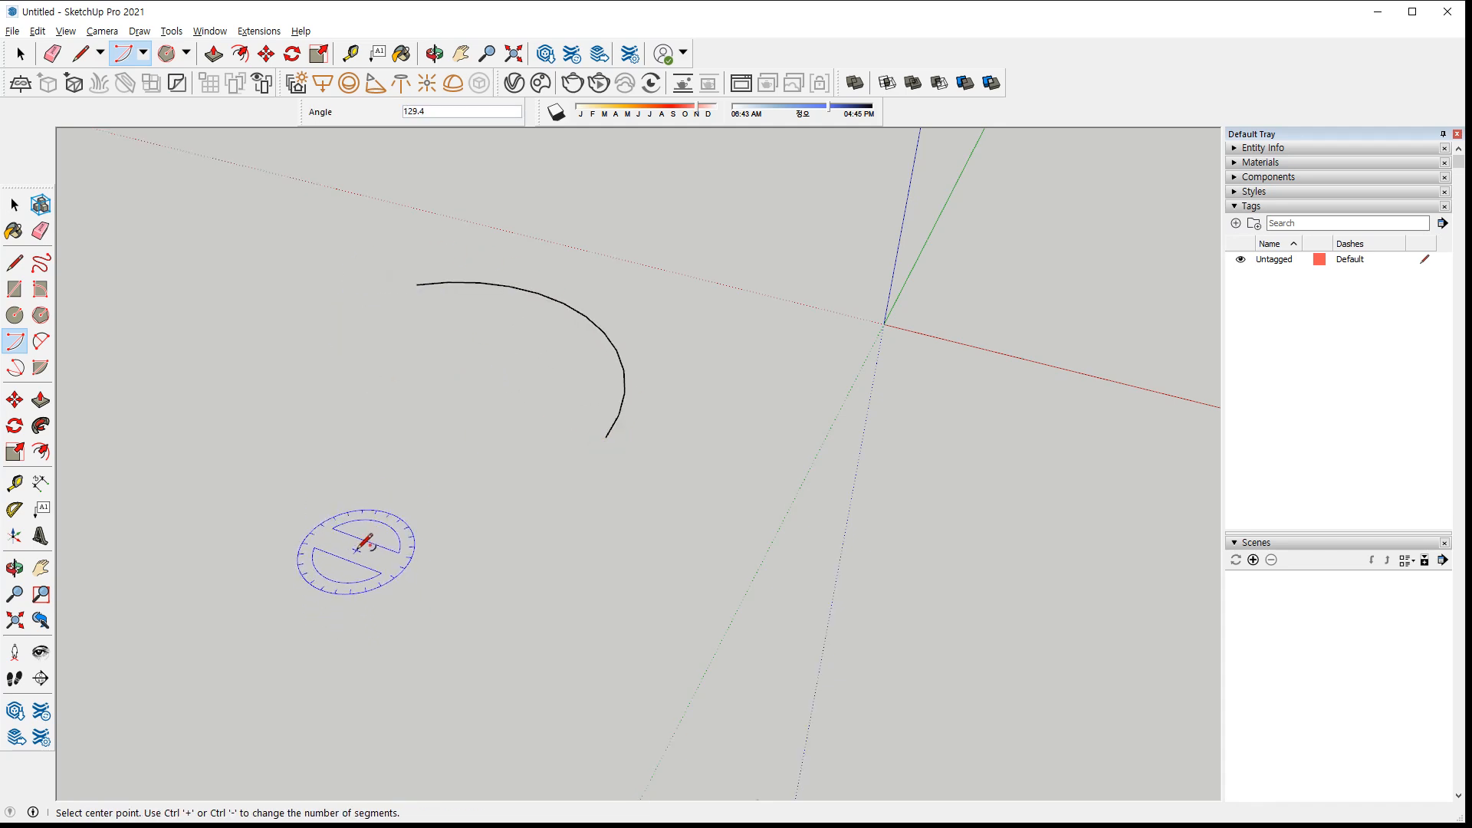
Draw a second, larger centre-point arc sweeping about 124° on the ground plane, beside the first and nearer the origin
left_click(128, 55)
left_click(842, 521)
left_click(1043, 584)
left_click(790, 358)
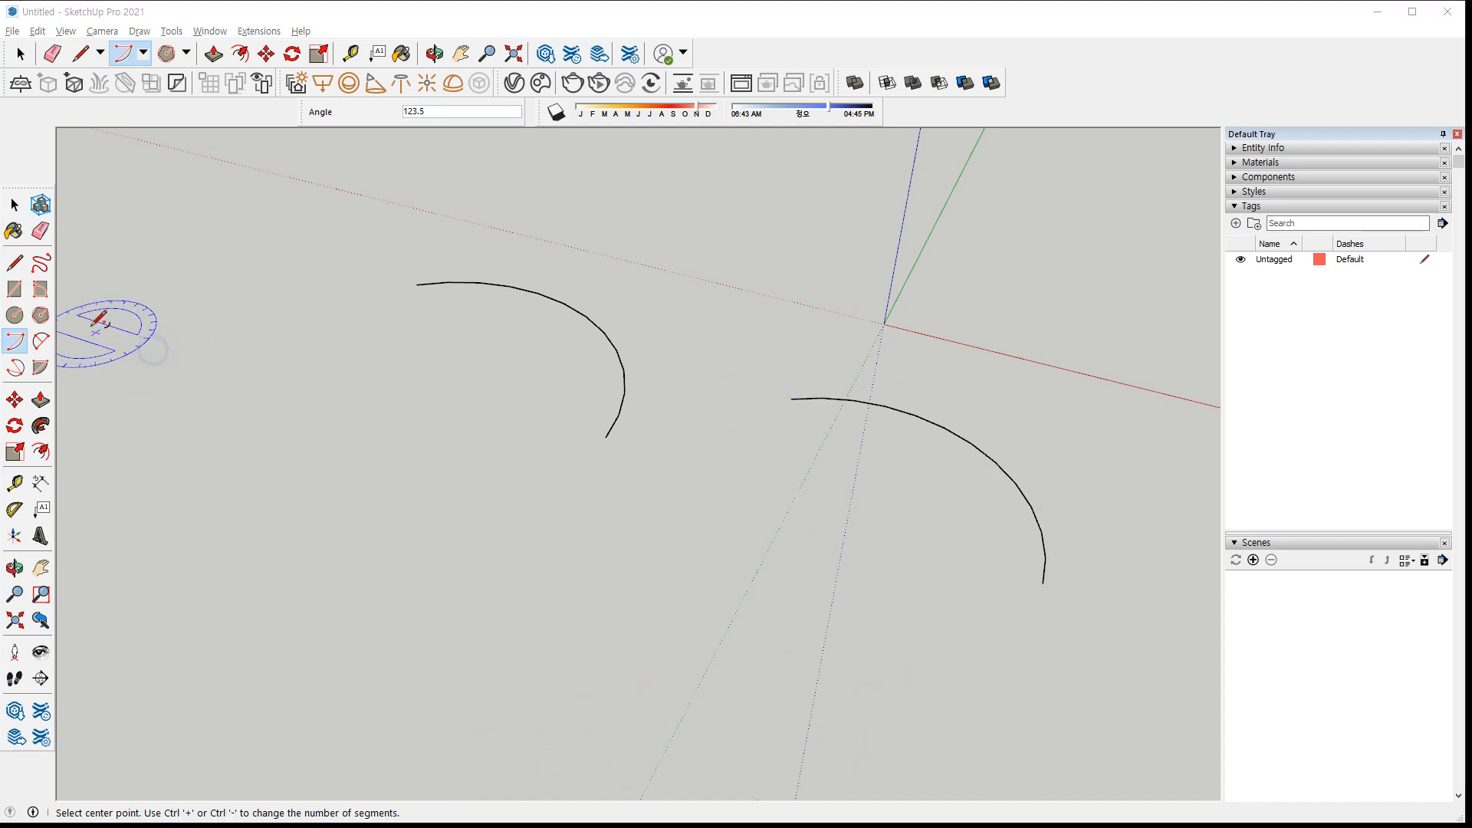
Draw a 2 Point Arc on the ground plane in front of the first arc, with a bulge of about 67 mm
left_click(144, 51)
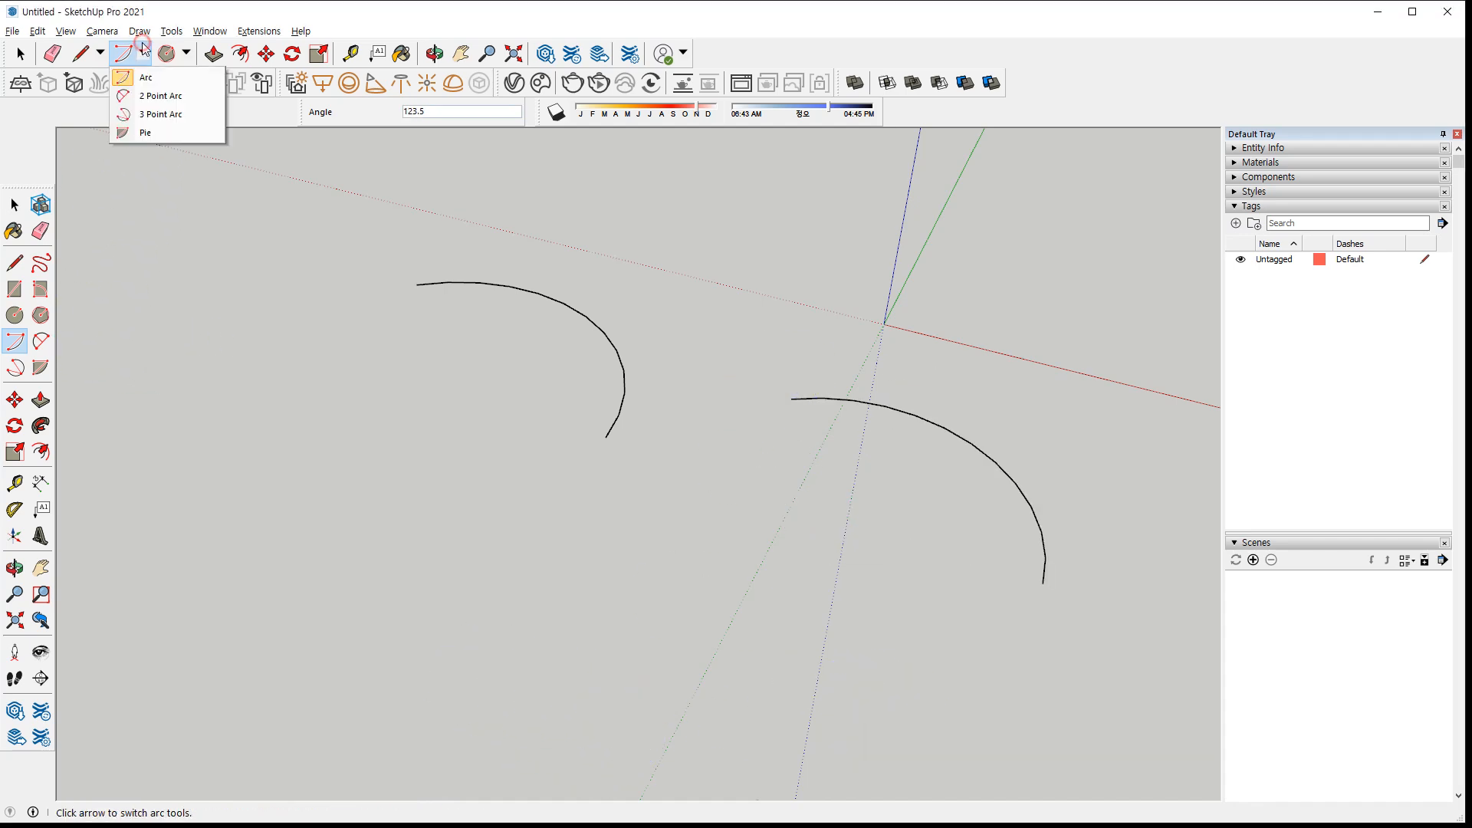
left_click(149, 96)
left_click(452, 491)
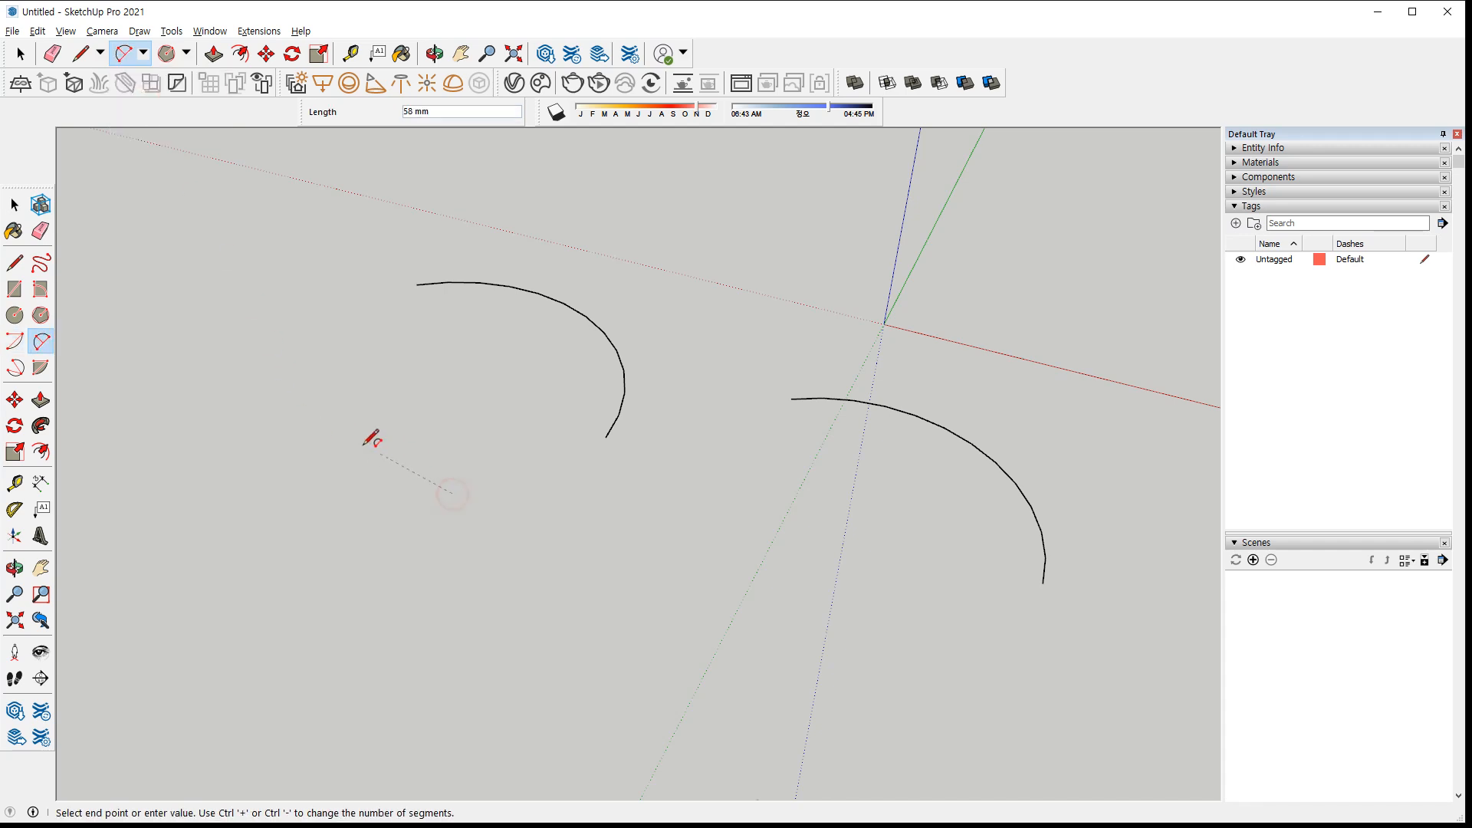
left_click(234, 416)
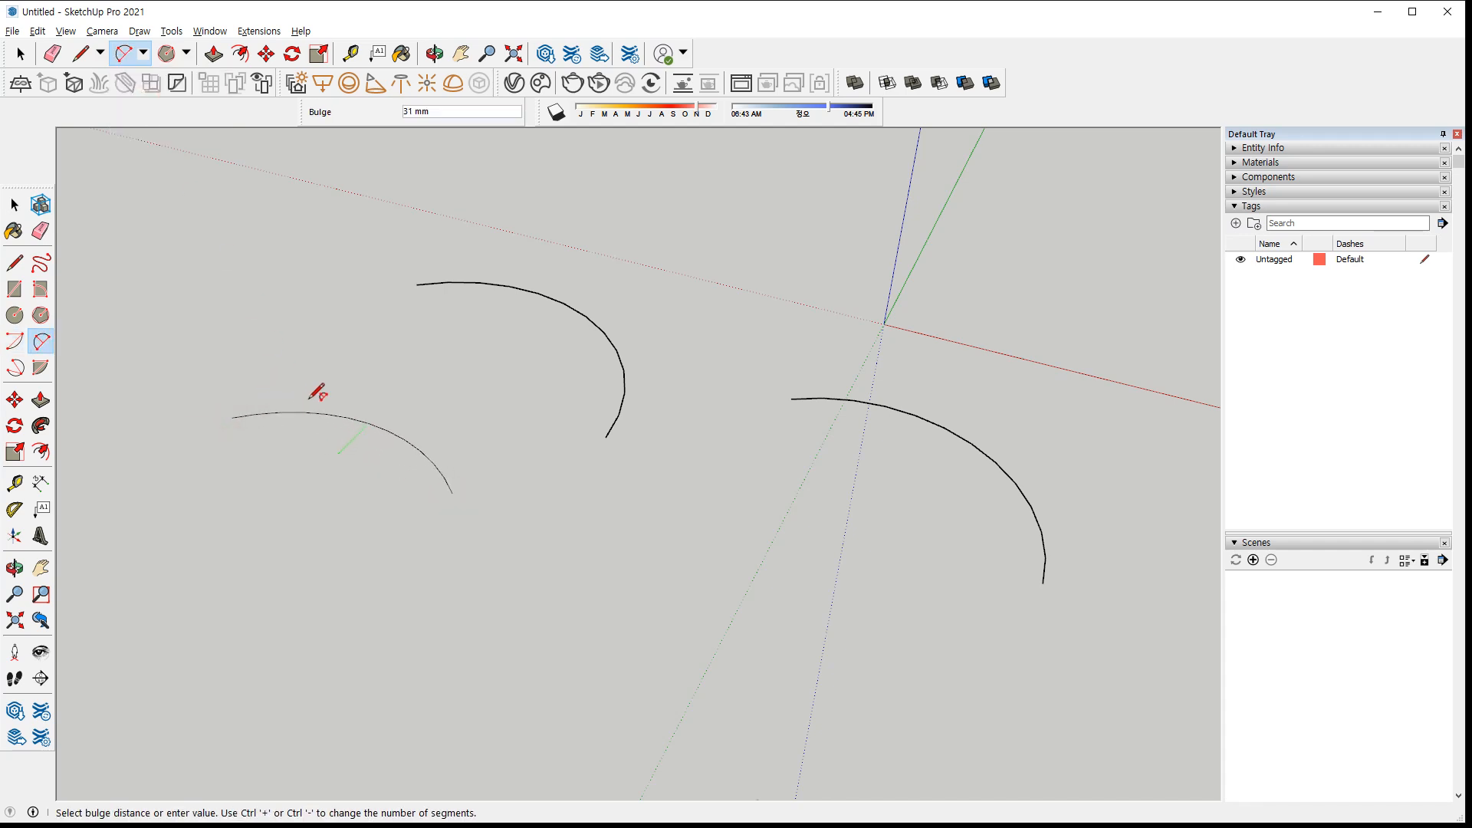
left_click(385, 384)
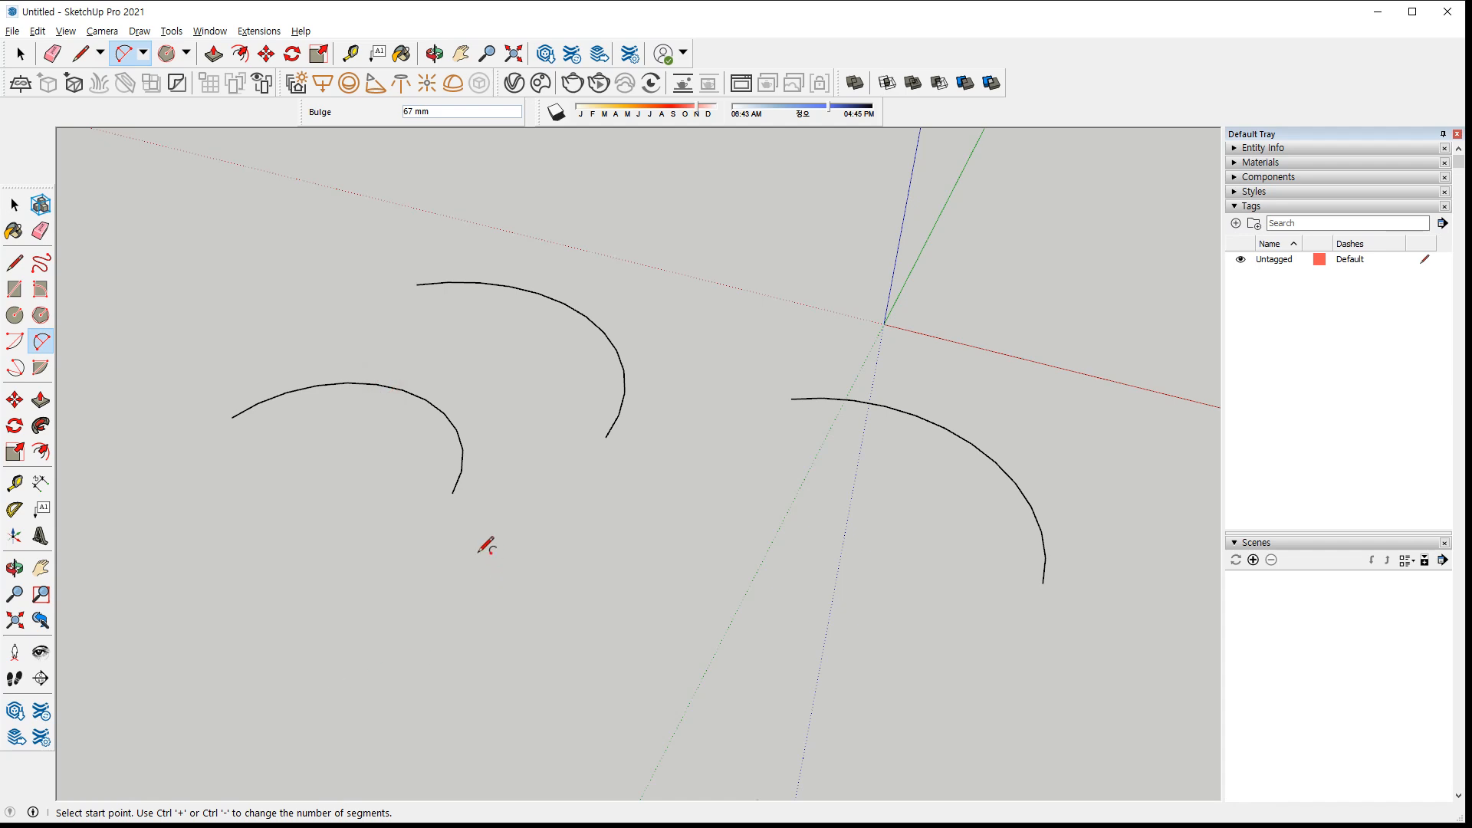
Add another 2 Point Arc starting at the near end of the previous one and bulging towards the origin side
left_click(452, 493)
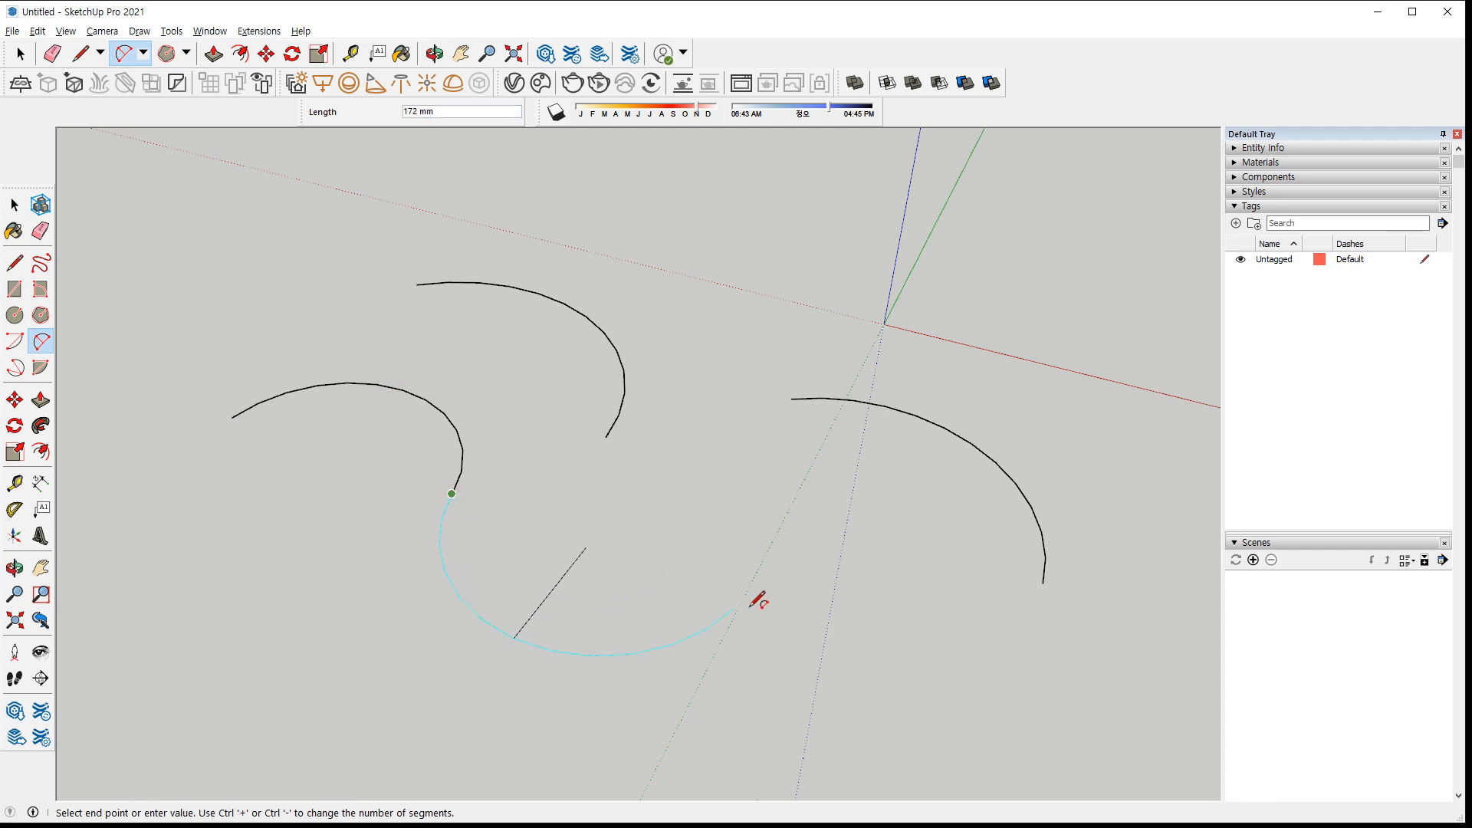
left_click(810, 632)
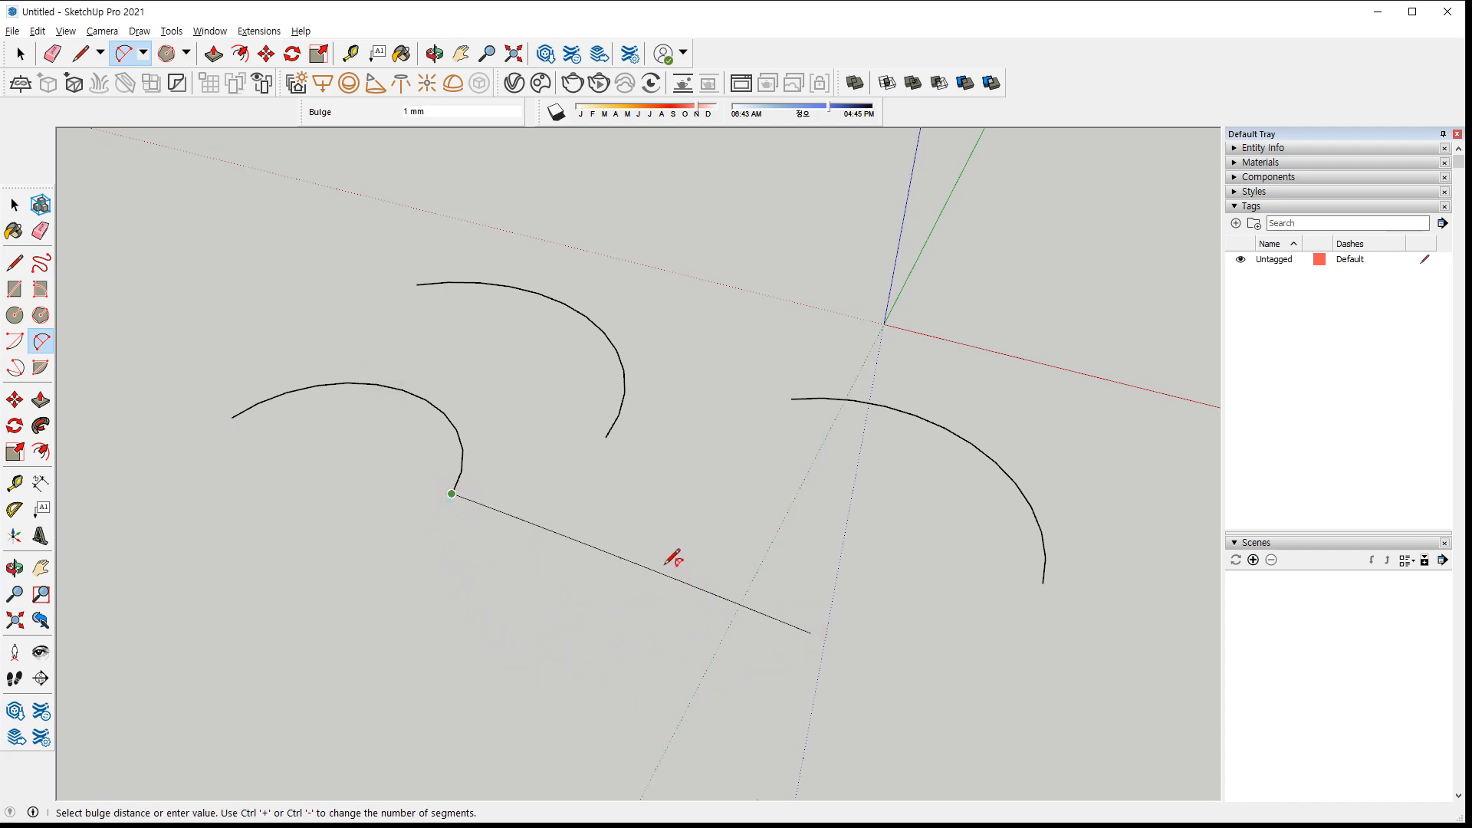
left_click(625, 462)
Join the free ends of the two connected arcs with a 2 Point Arc bulging about 161 mm along the blue axis
middle_click(520, 577)
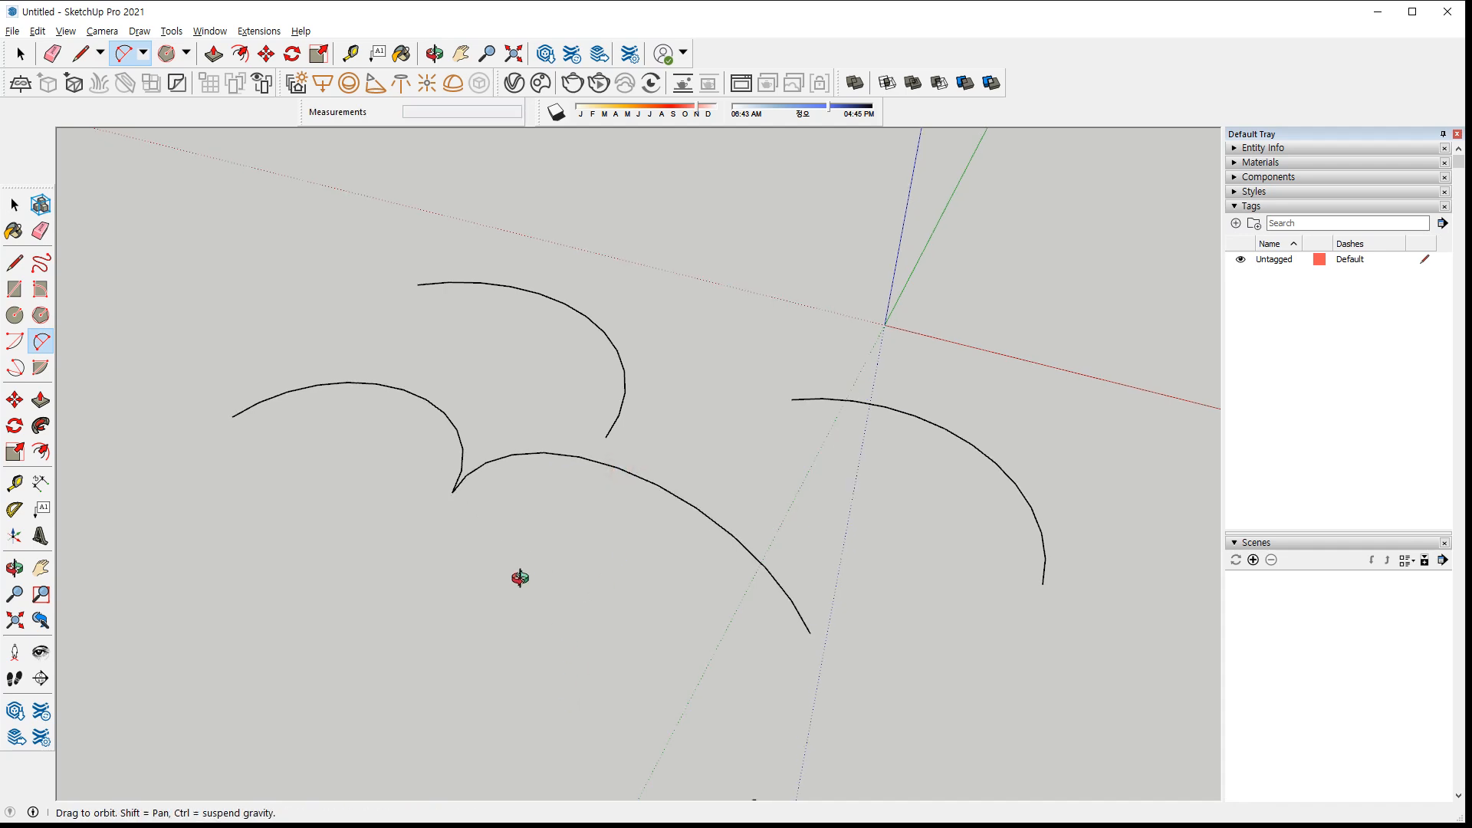
middle_click_drag(520, 577, 240, 516)
left_click(605, 633)
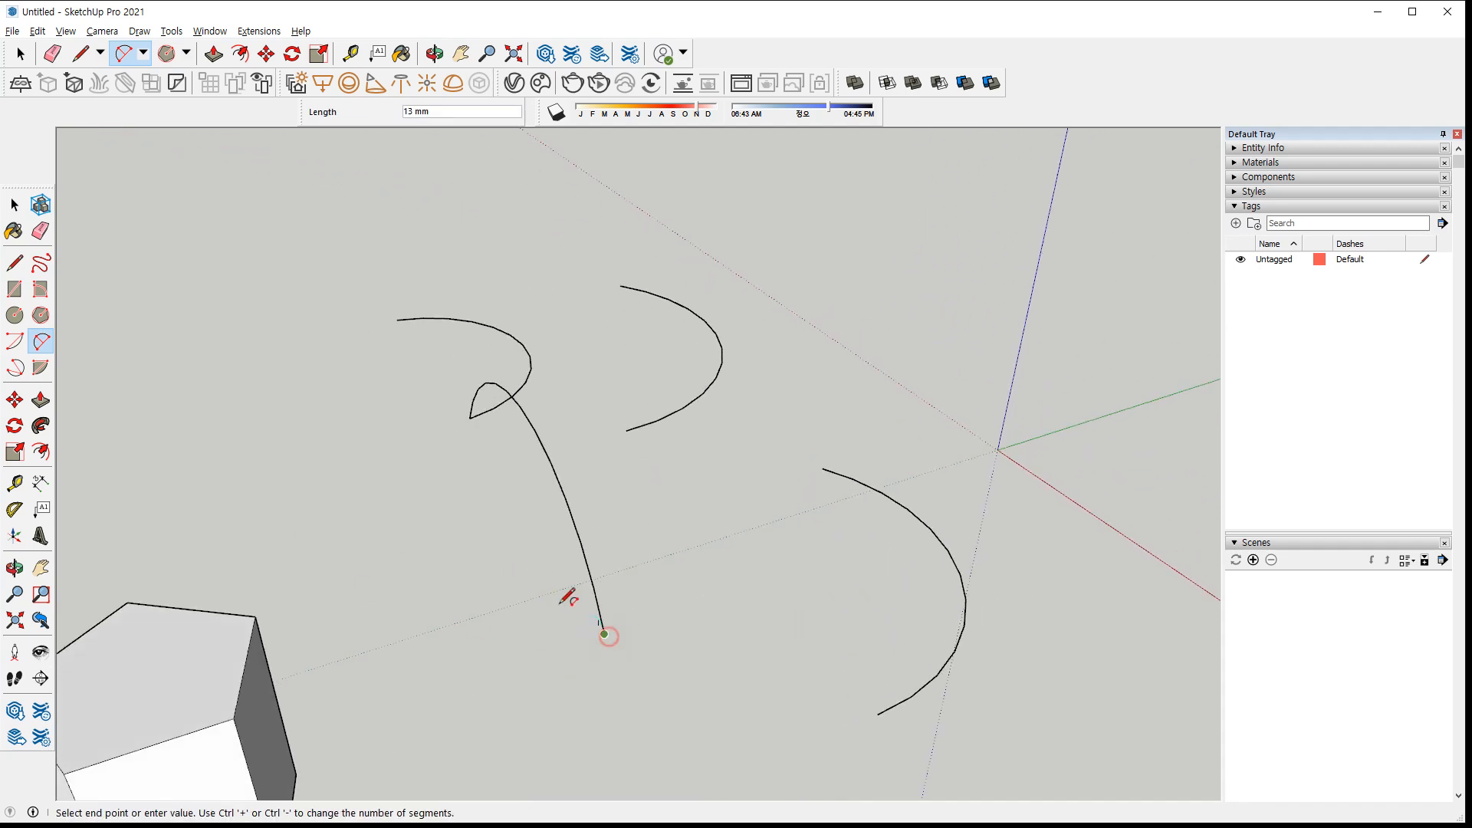
left_click(397, 319)
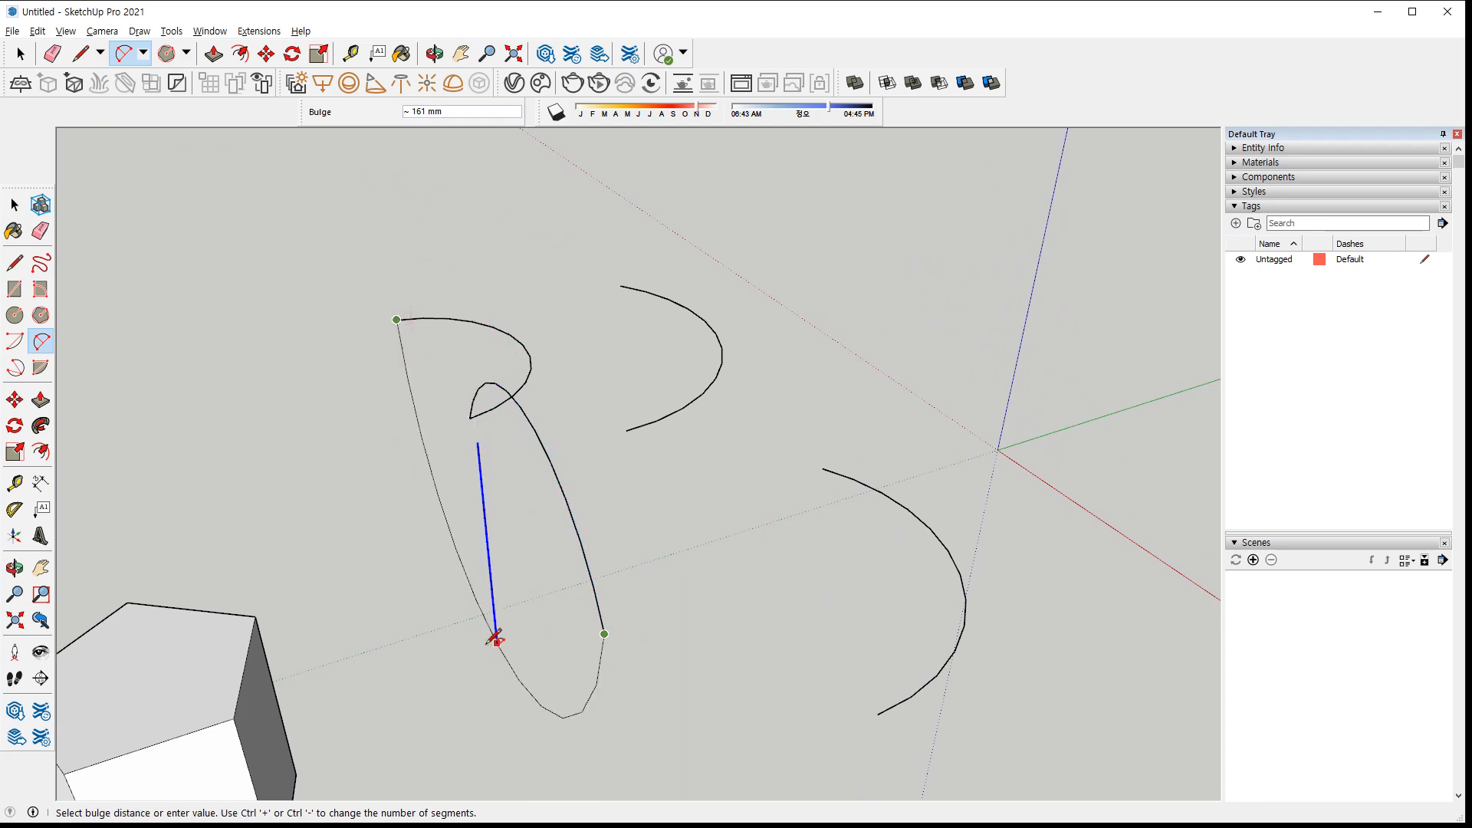
left_click(494, 633)
middle_click_drag(493, 633, 920, 644)
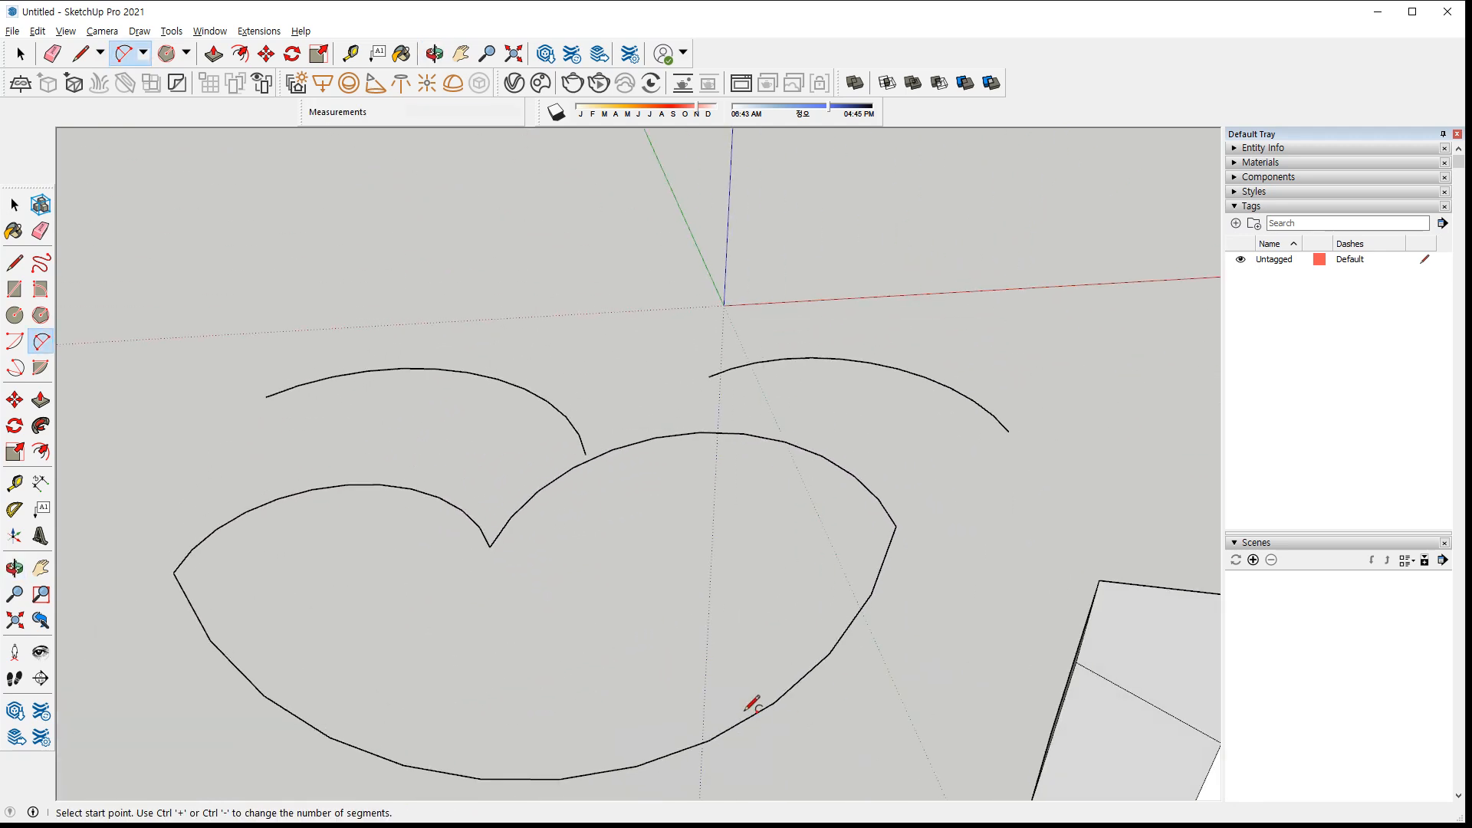
Draw a 3 Point Arc sweeping about 263° on the ground plane behind the existing arcs
left_click(144, 58)
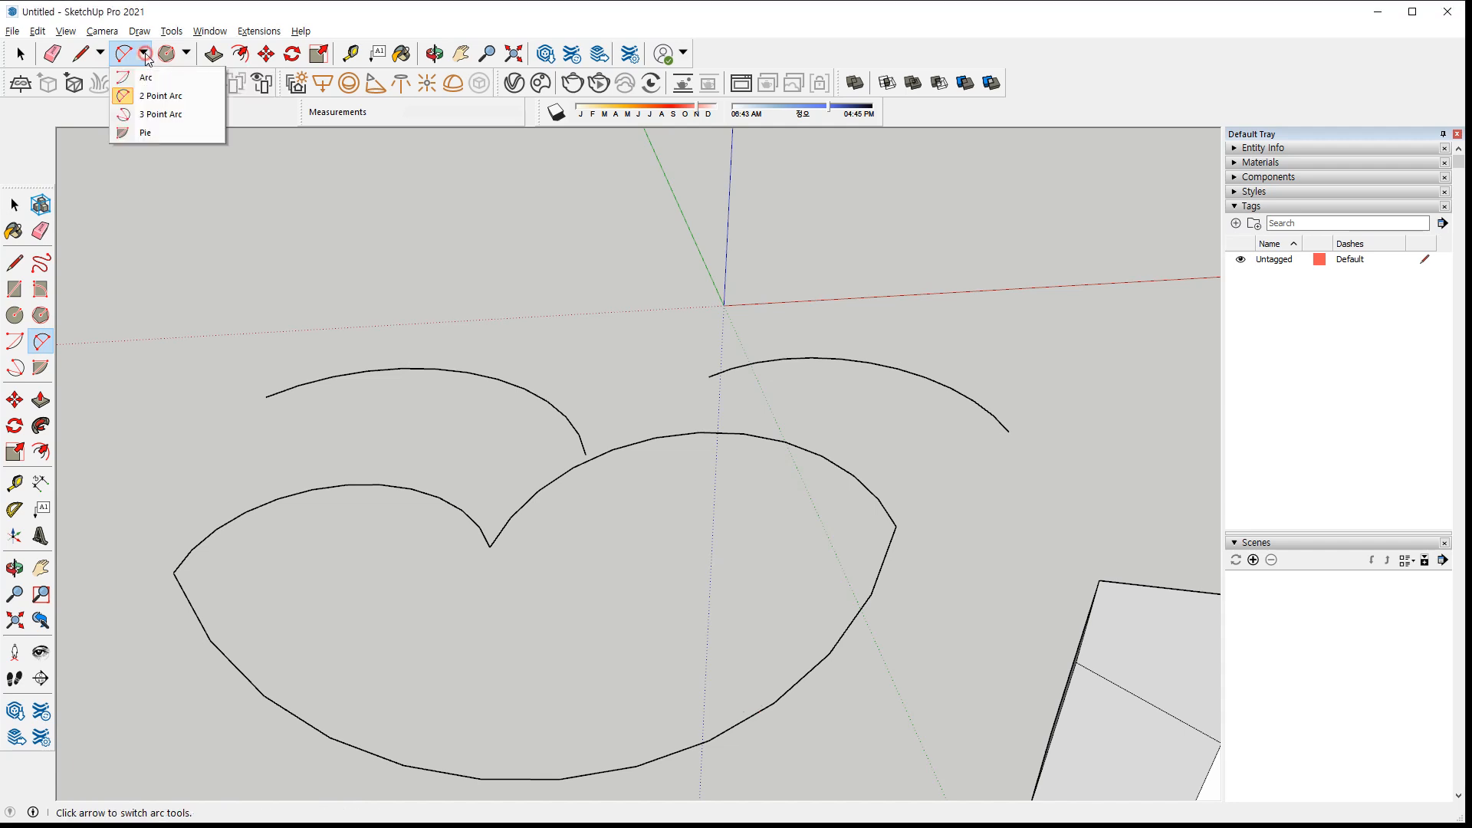
left_click(166, 124)
left_click(489, 325)
left_click(389, 204)
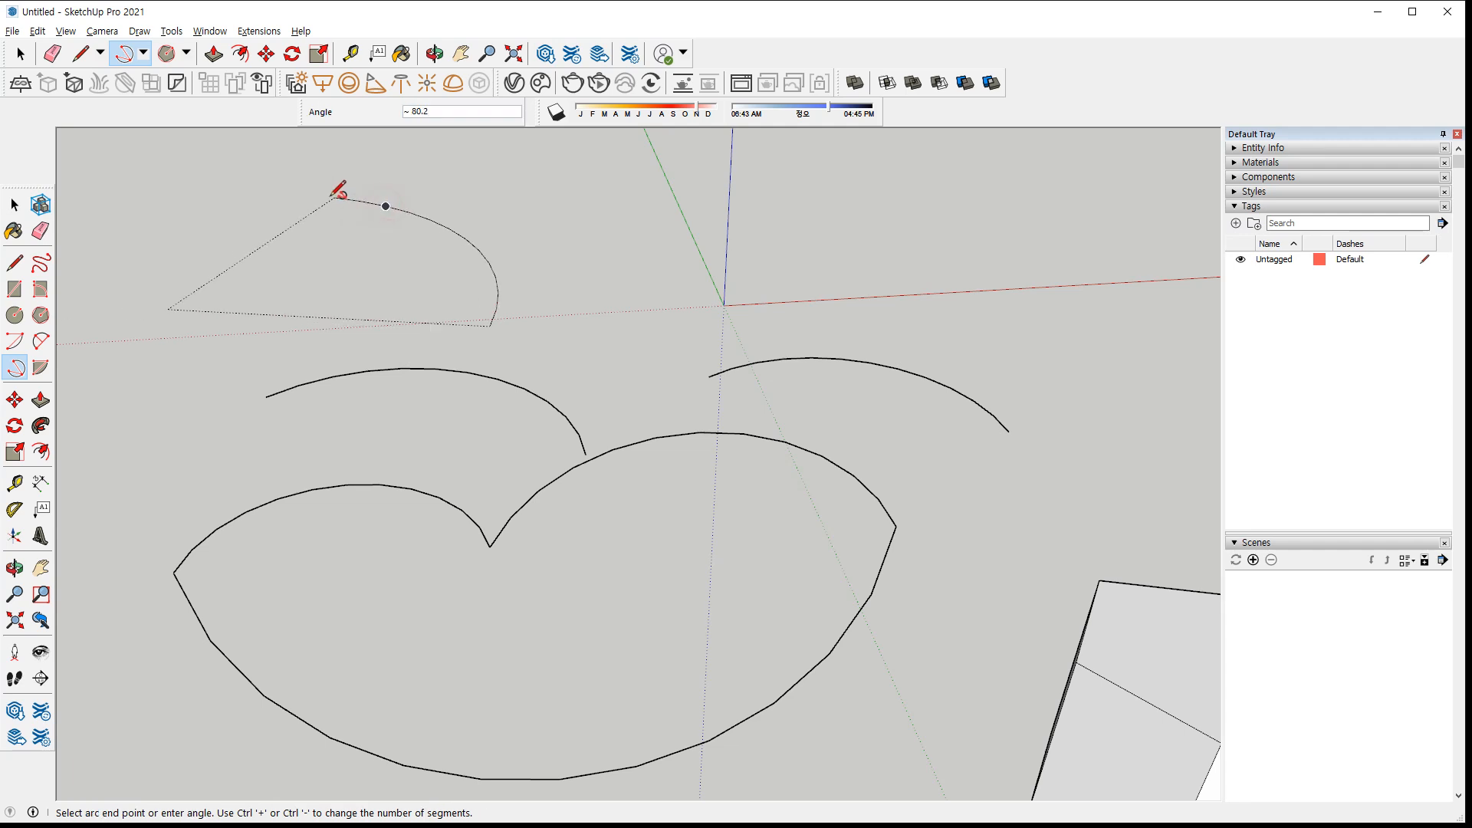
left_click(233, 298)
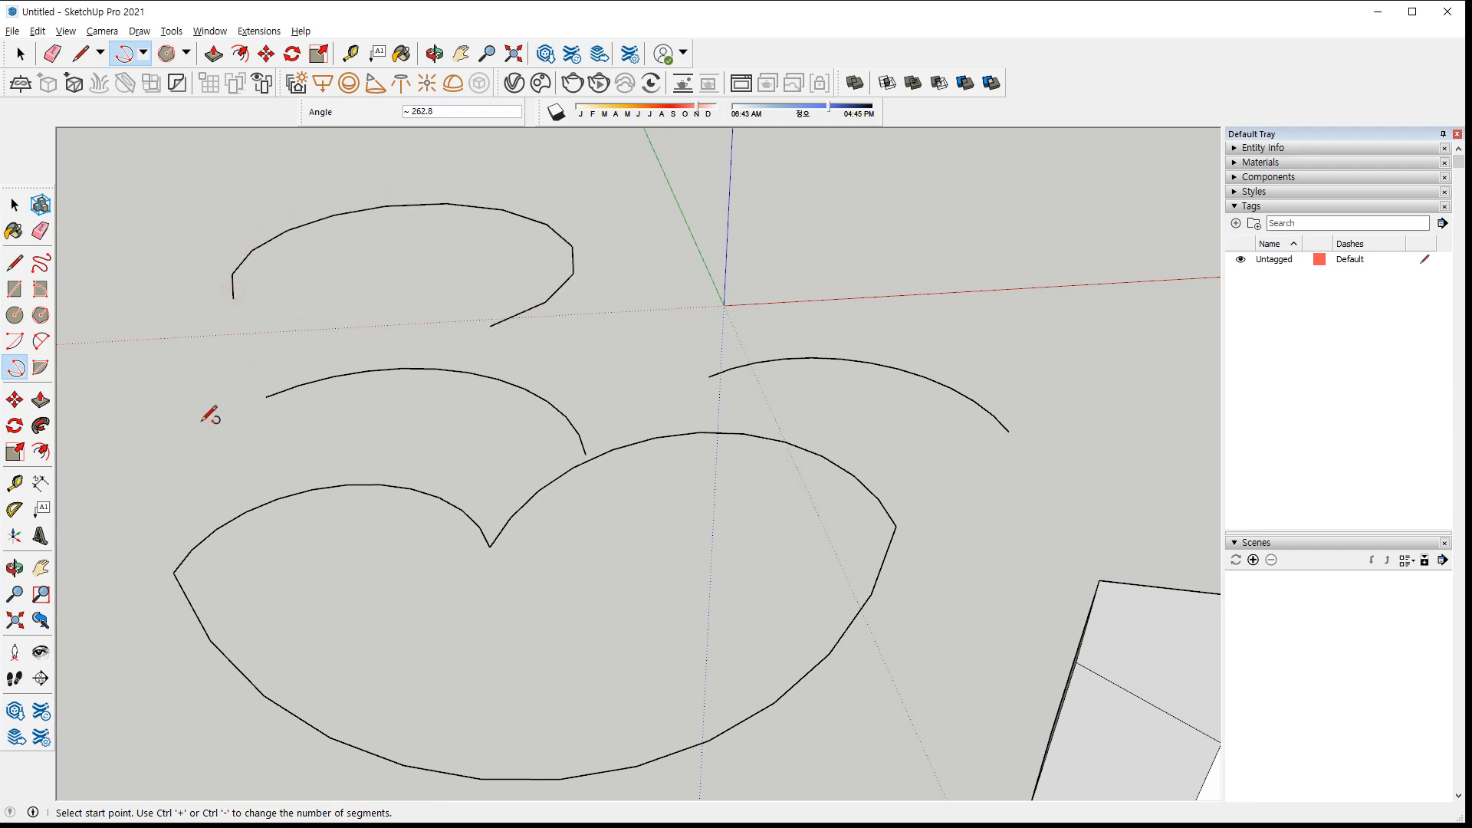
mouse_move(898, 543)
left_mouse_down()
mouse_move(921, 500)
mouse_move(920, 545)
left_mouse_up()
left_click_drag(178, 569, 220, 587)
mouse_move(543, 770)
left_mouse_down()
mouse_move(529, 788)
mouse_move(543, 798)
left_mouse_up()
left_click_drag(509, 317, 506, 344)
mouse_move(434, 220)
left_mouse_down()
mouse_move(412, 215)
mouse_move(434, 223)
left_mouse_up()
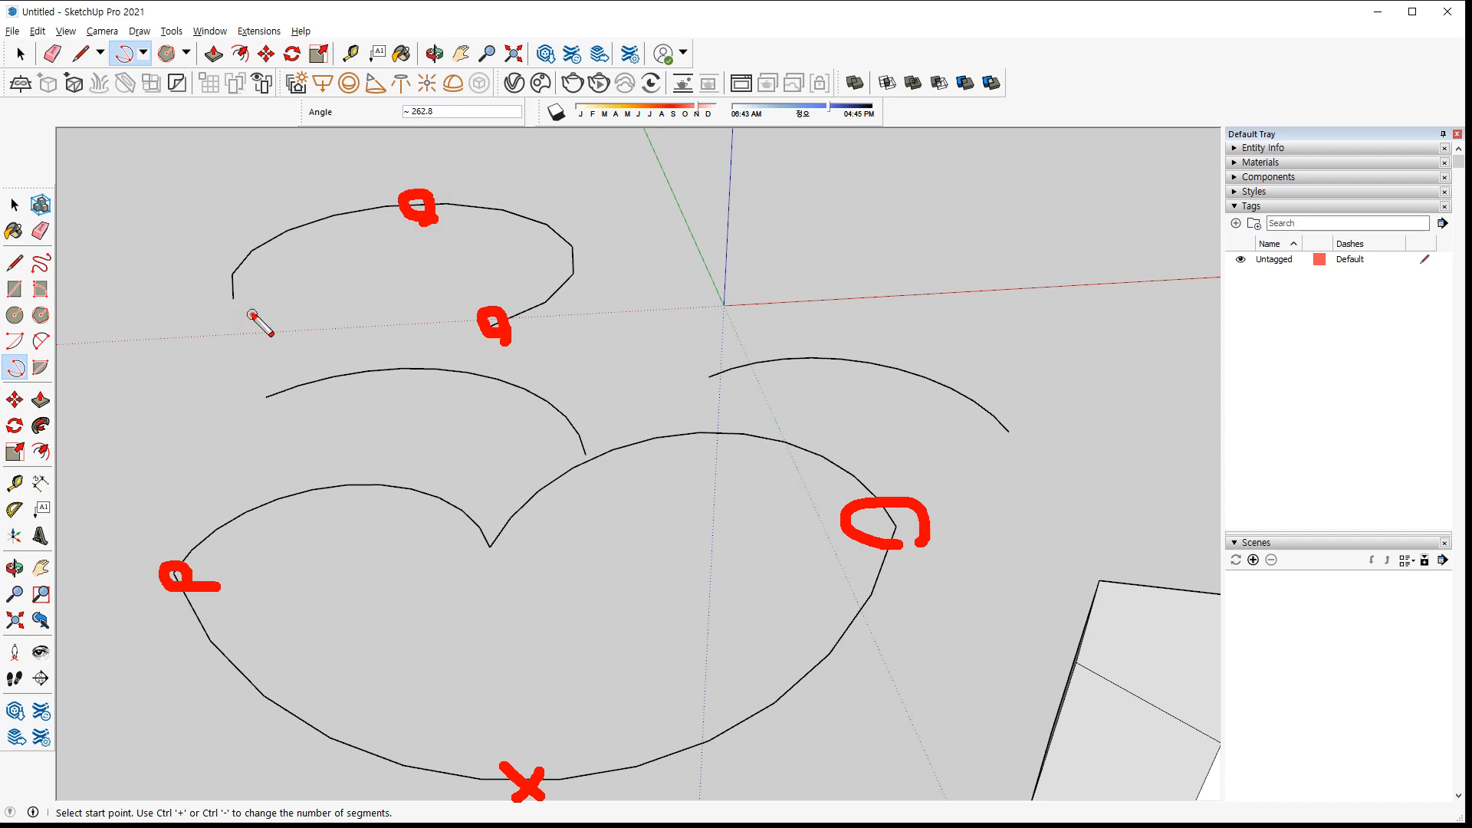
left_click_drag(256, 316, 232, 345)
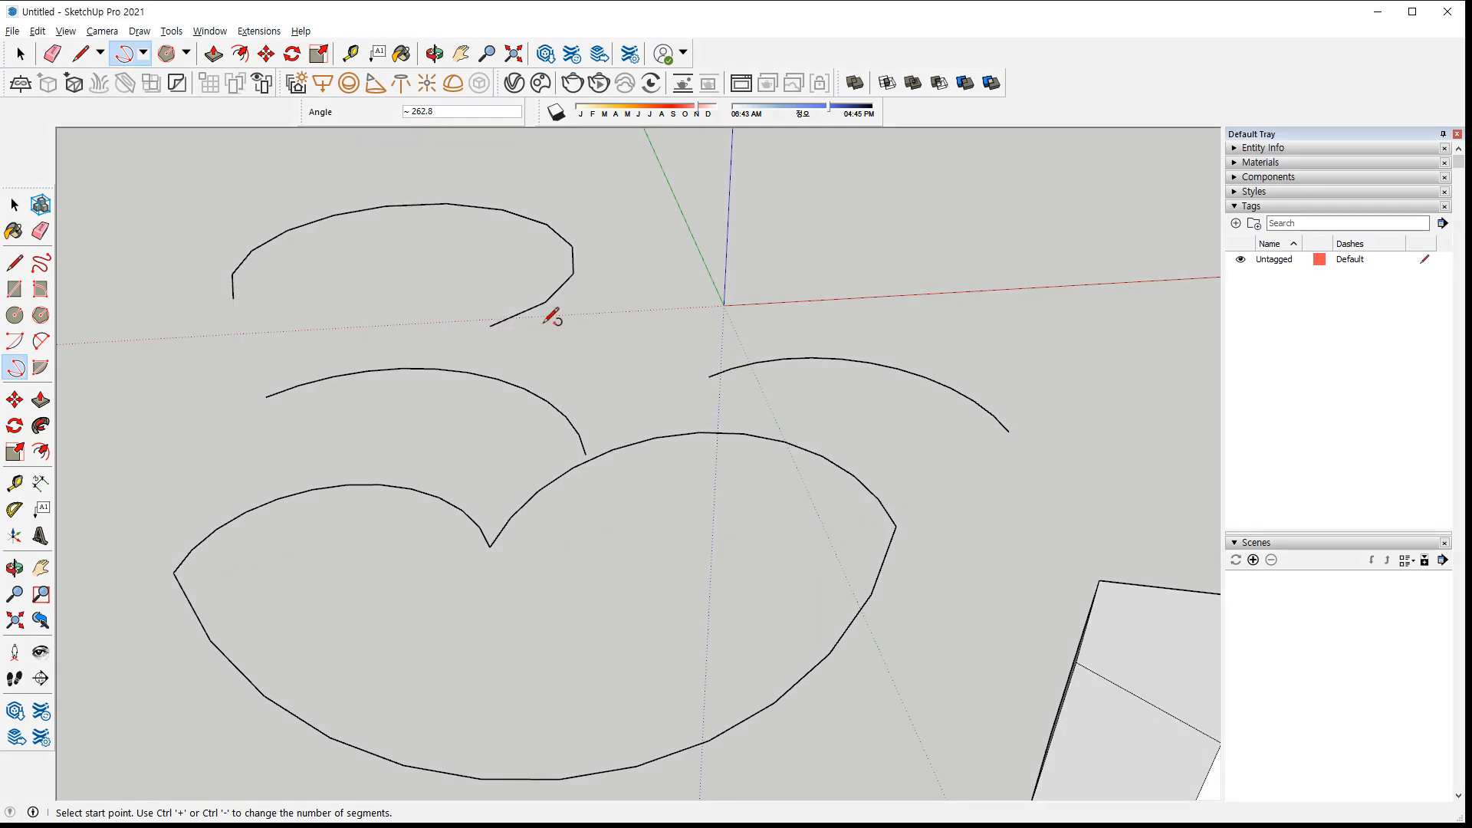
Draw a 3 Point Arc between the two open ends of the previous three-point arc, curving through a point on the opposite side
left_click(490, 327)
left_click(438, 443)
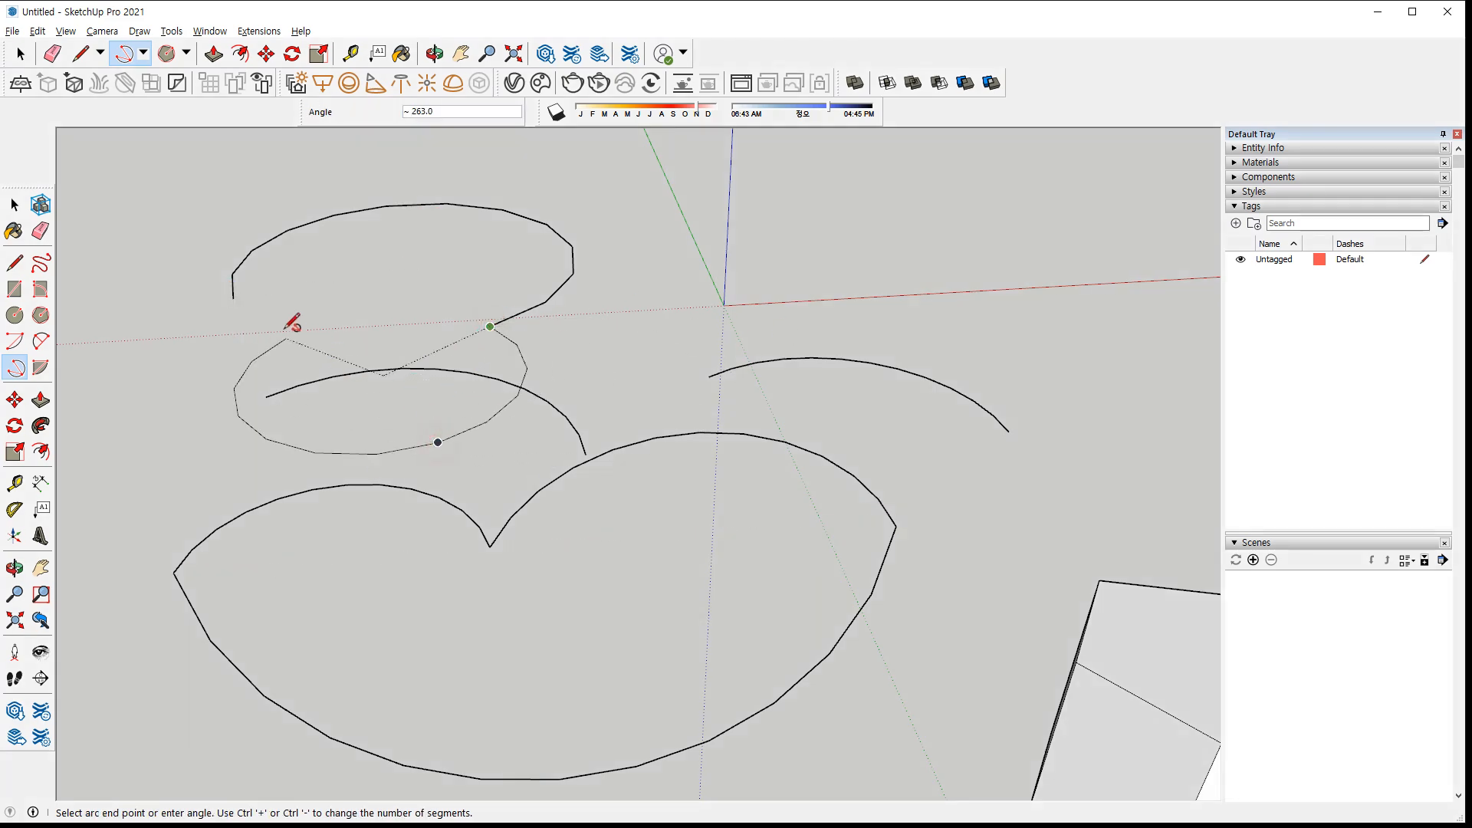
left_click(233, 298)
scroll(519, 329, "down", 2)
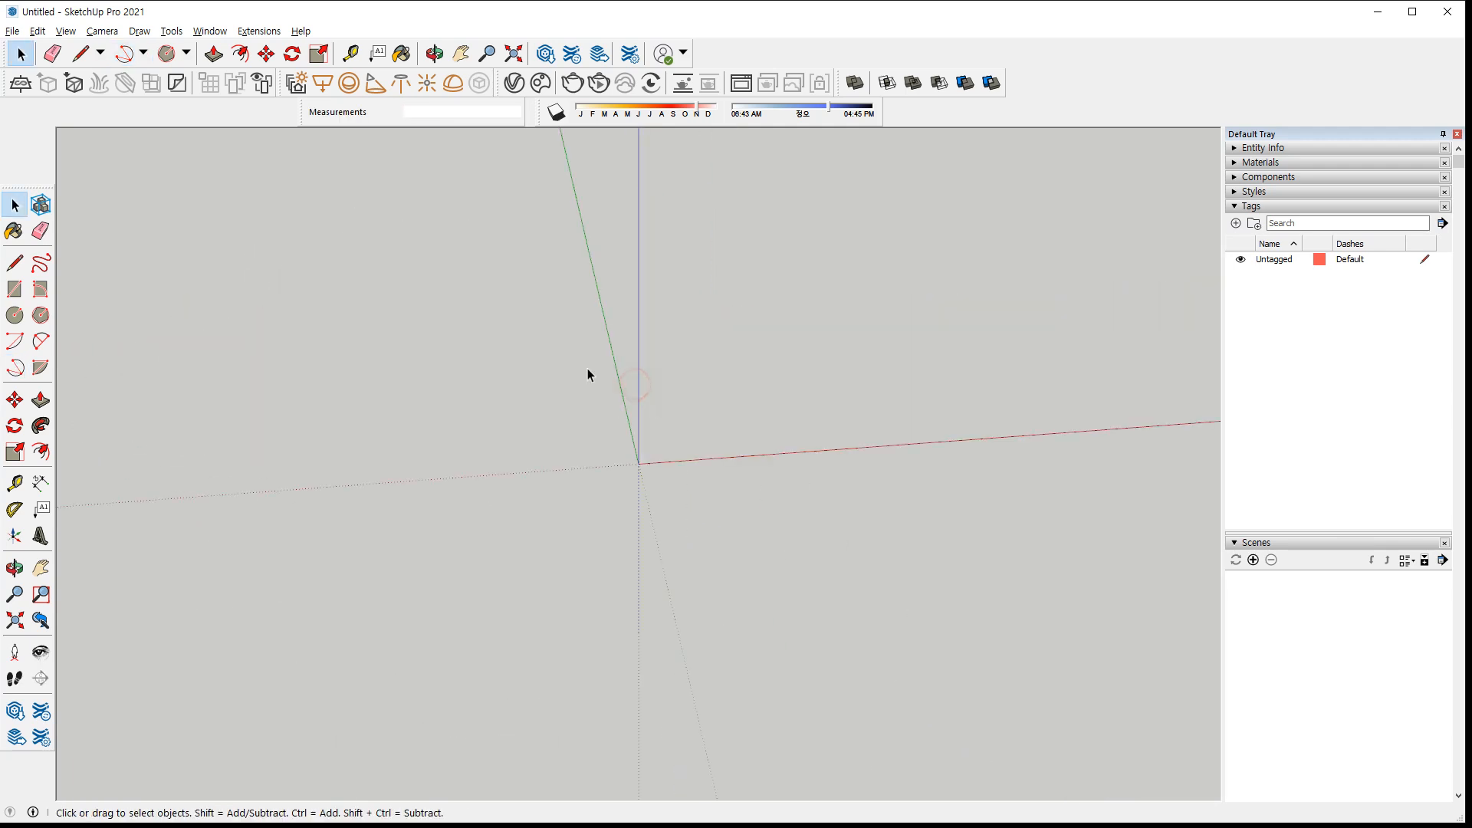
Set the 2 Point Arc sides to 6 and draw an arc with a bulge of about 91 mm on the ground plane
key("a")
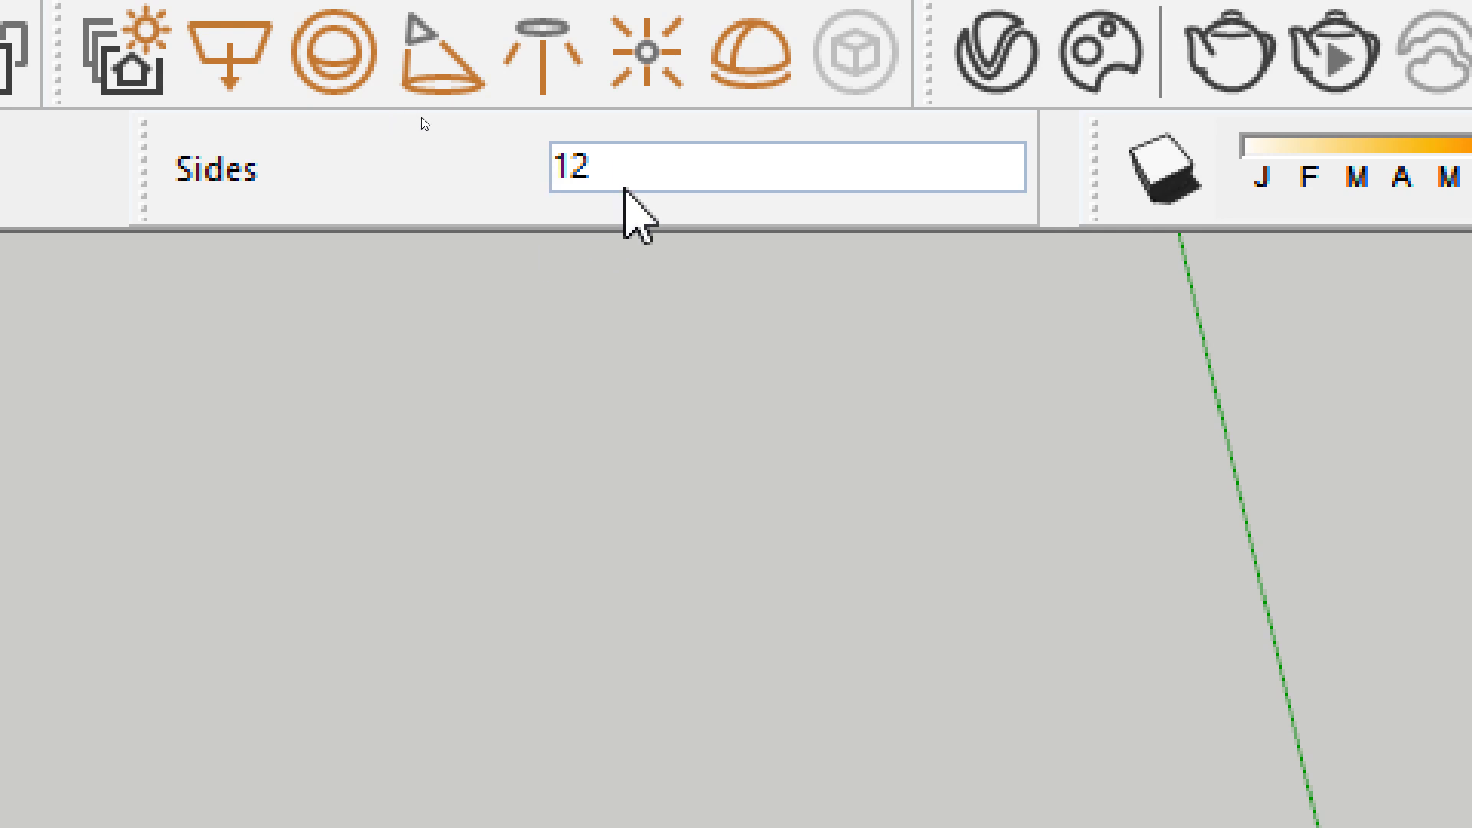
type("6")
key("Return")
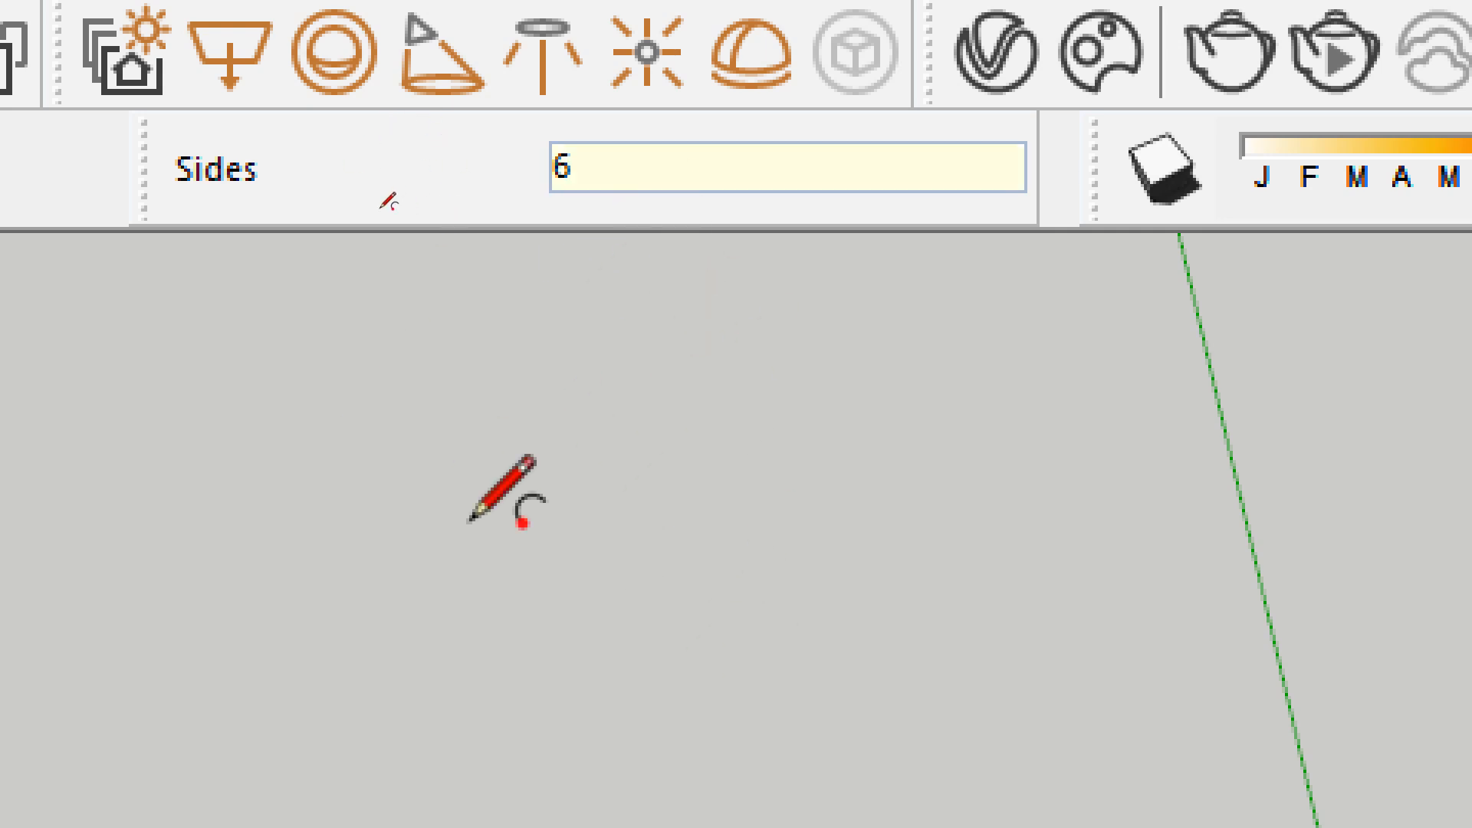
left_click(357, 555)
left_click(523, 421)
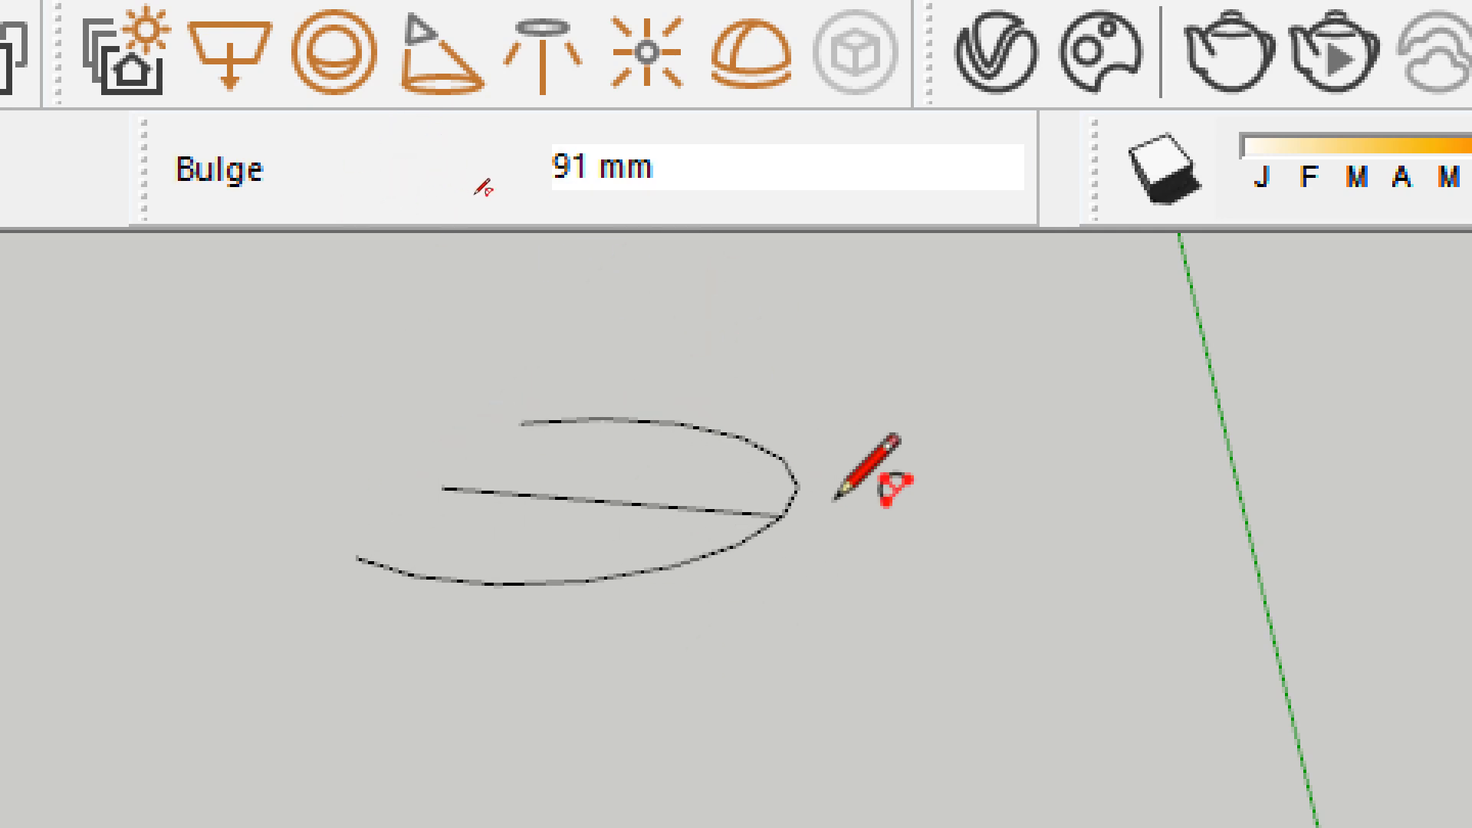
left_click(617, 506)
Draw a smaller 2 Point Arc with 6 sides and a bulge of about 31 mm beside the first one
mouse_move(257, 476)
middle_mouse_down()
mouse_move(489, 655)
mouse_move(512, 643)
middle_mouse_up()
key("shift+z")
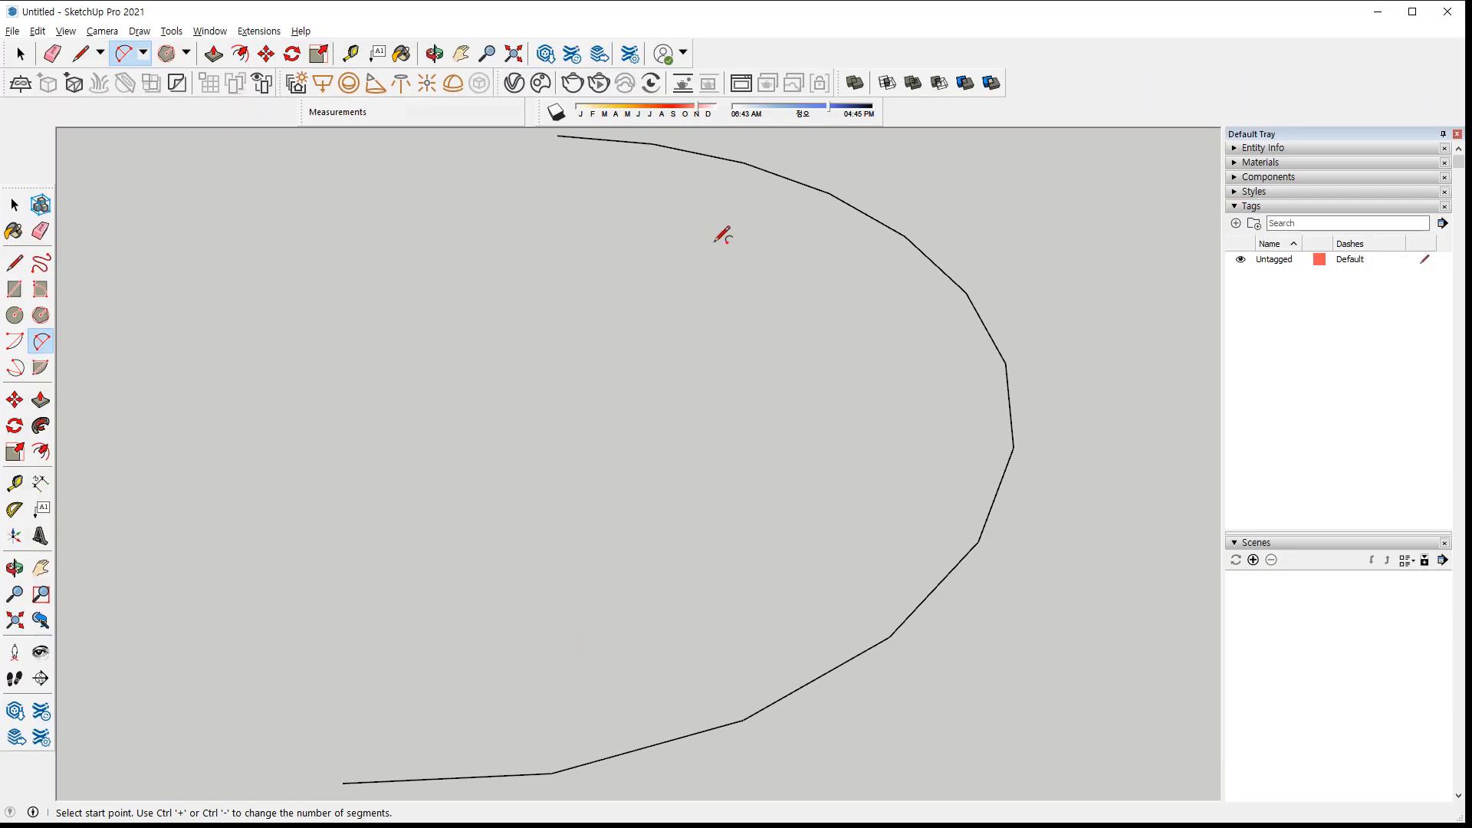
middle_click_drag(715, 245, 733, 342)
scroll(733, 339, "down", 4)
scroll(541, 245, "down", 2)
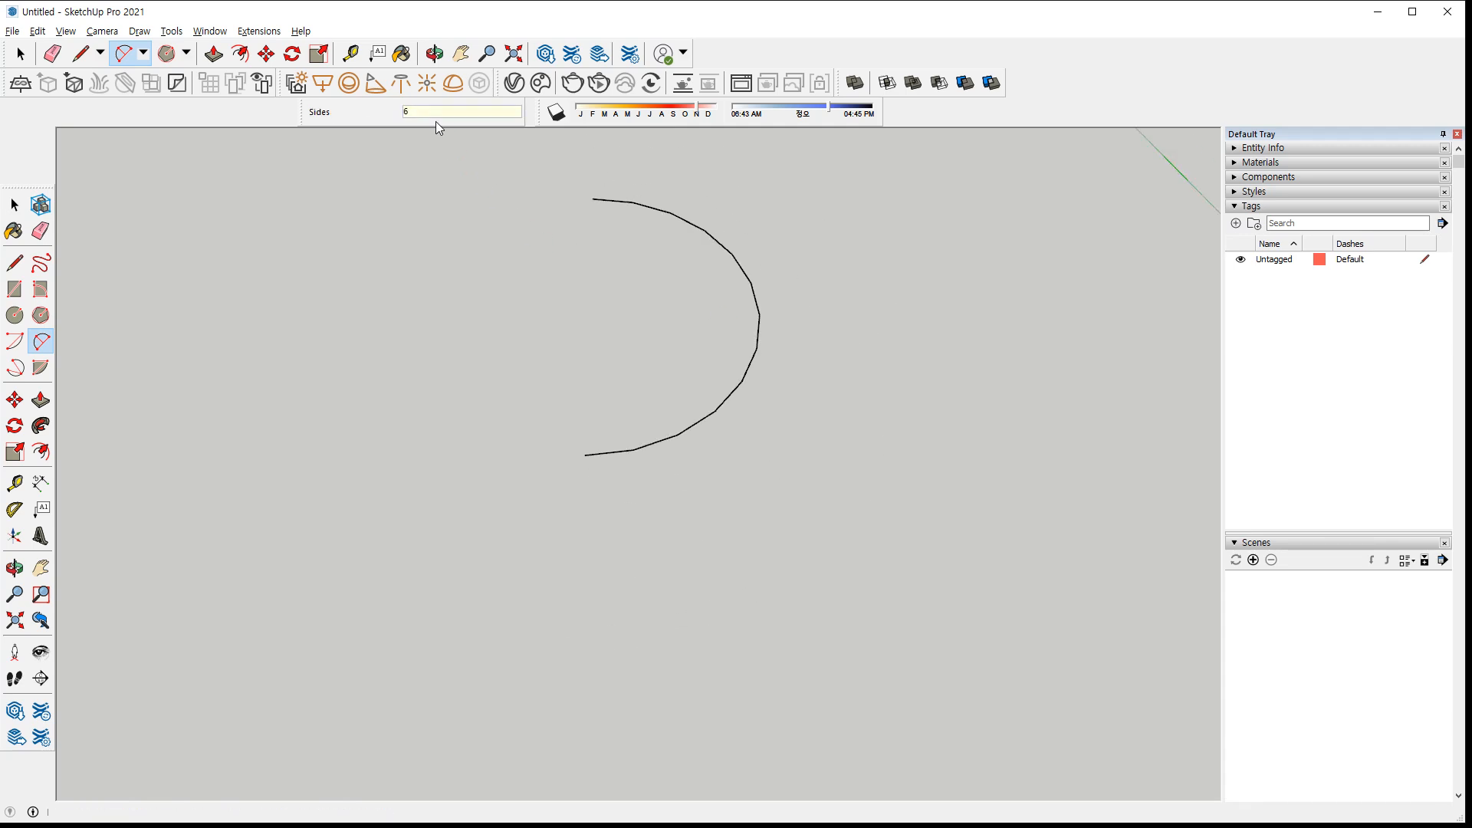
left_click(226, 578)
left_click(452, 497)
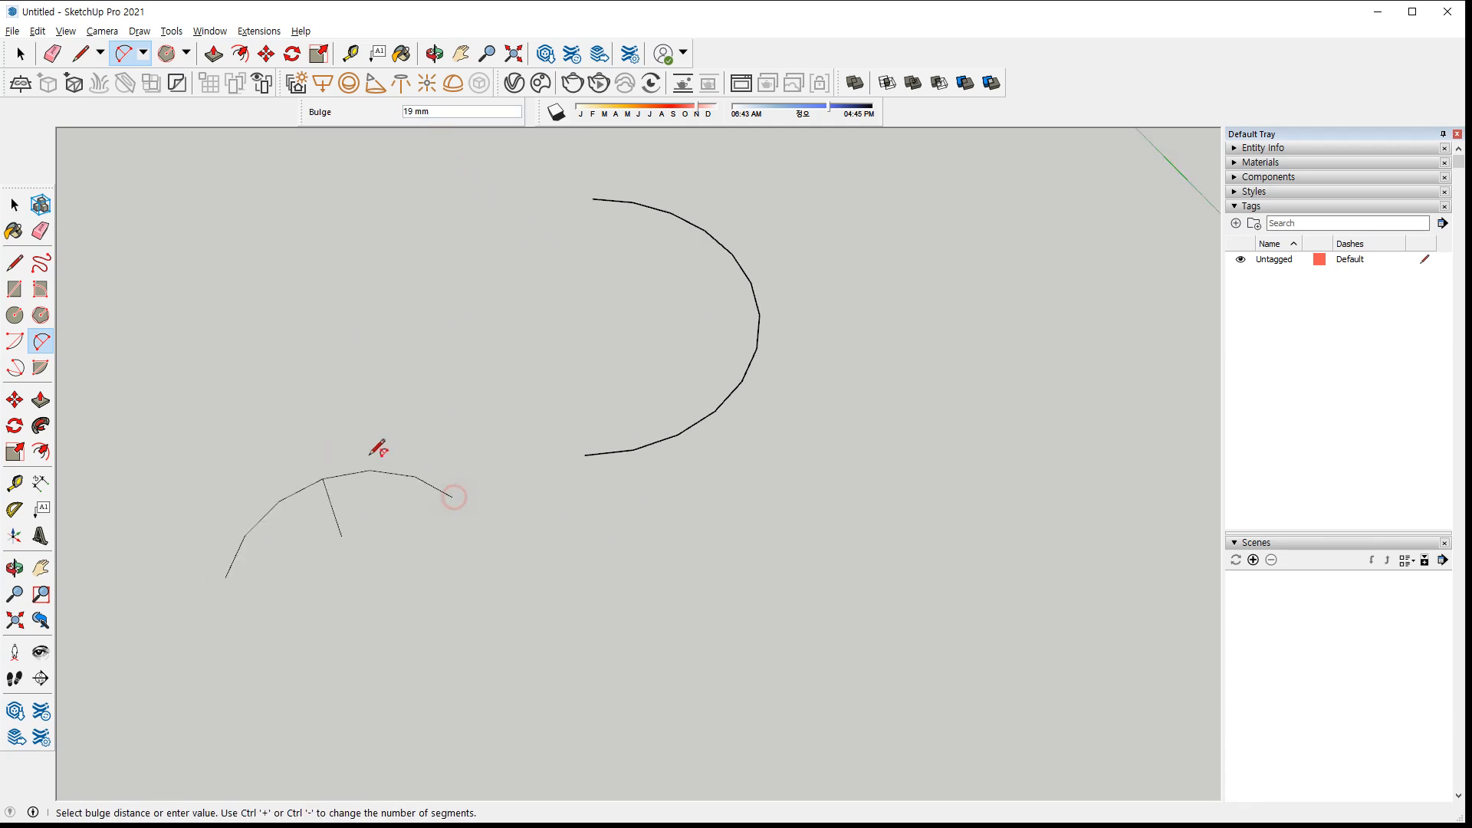
left_click(322, 443)
mouse_move(638, 519)
left_mouse_down()
mouse_move(503, 331)
mouse_move(767, 468)
mouse_move(725, 503)
left_mouse_up()
mouse_move(462, 537)
left_mouse_down()
mouse_move(450, 461)
mouse_move(164, 611)
mouse_move(415, 627)
left_mouse_up()
key("Escape")
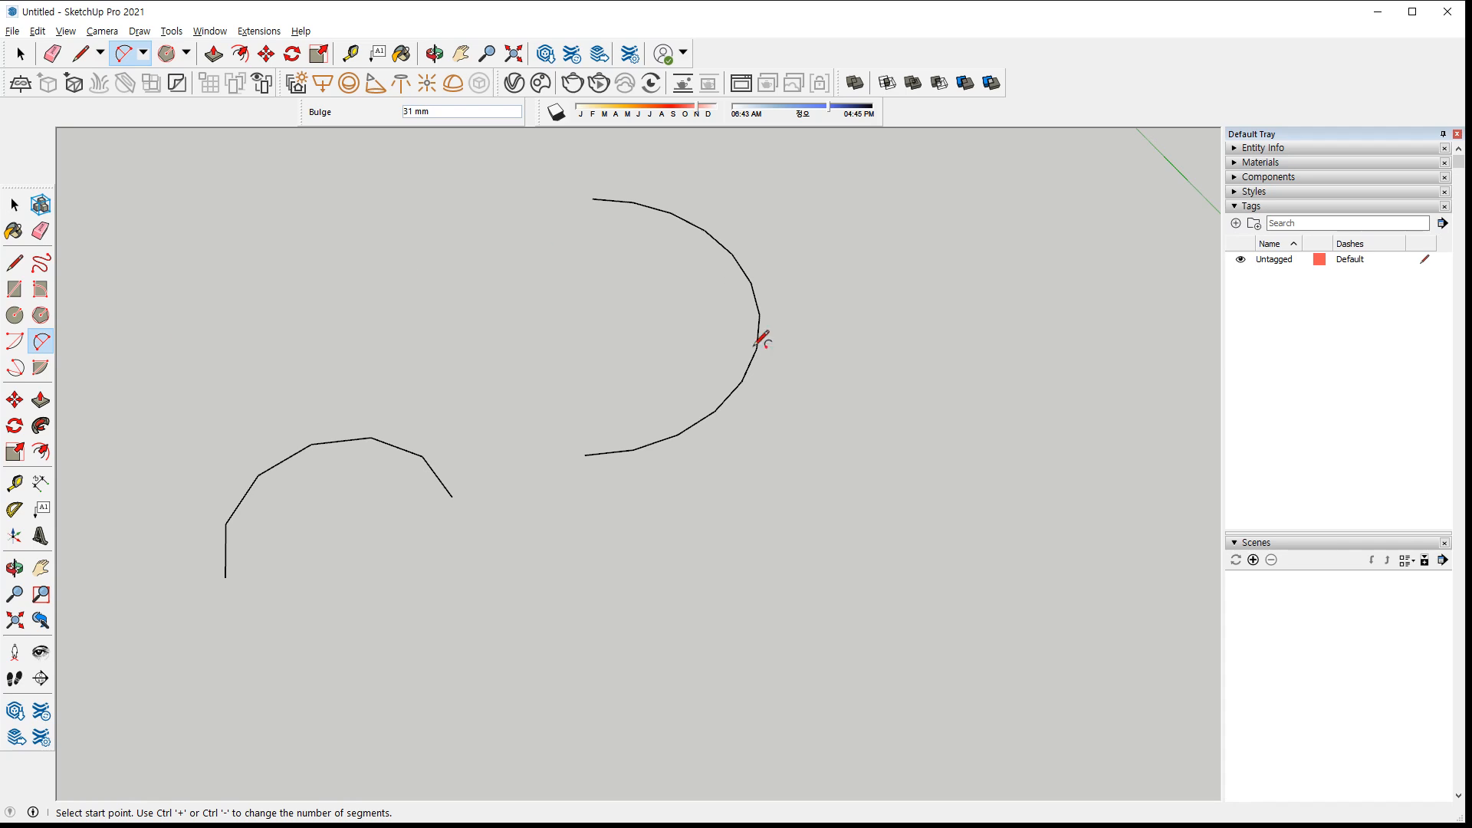
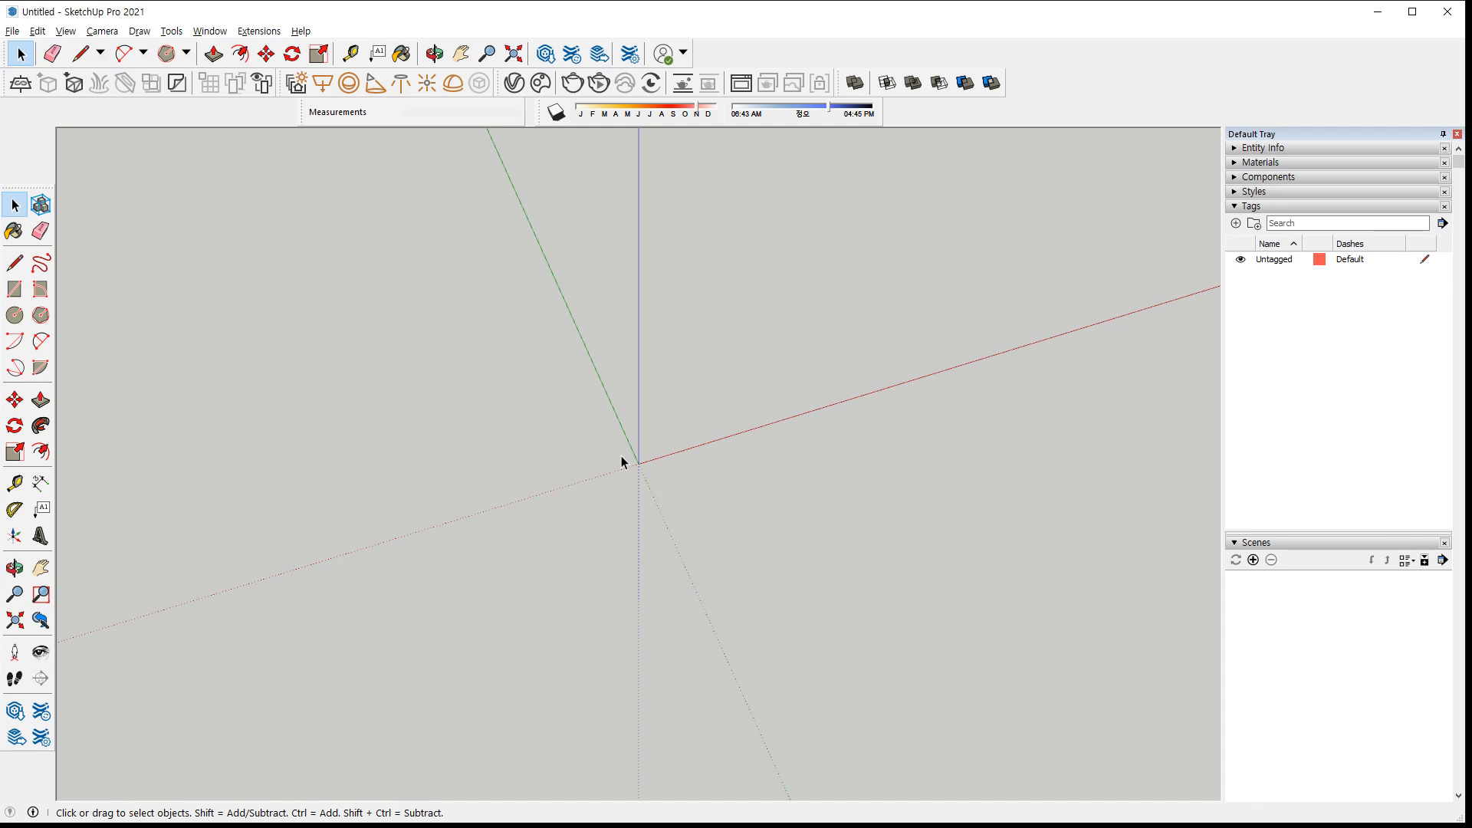
Draw a 200 mm line parallel to the red axis, starting close to the origin
key("l")
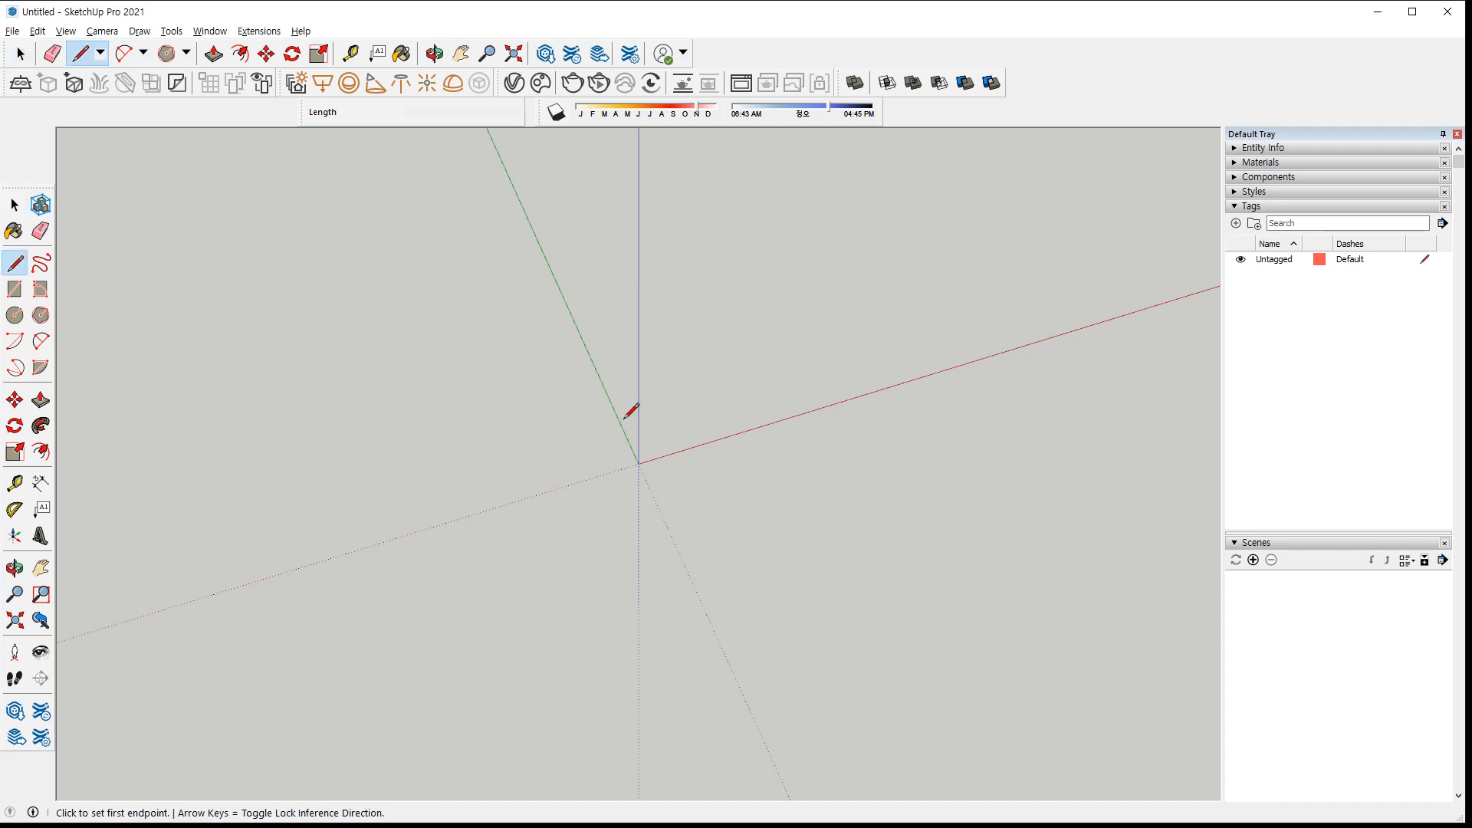
left_click(678, 408)
type("200")
key("Return")
scroll(711, 359, "down", 1)
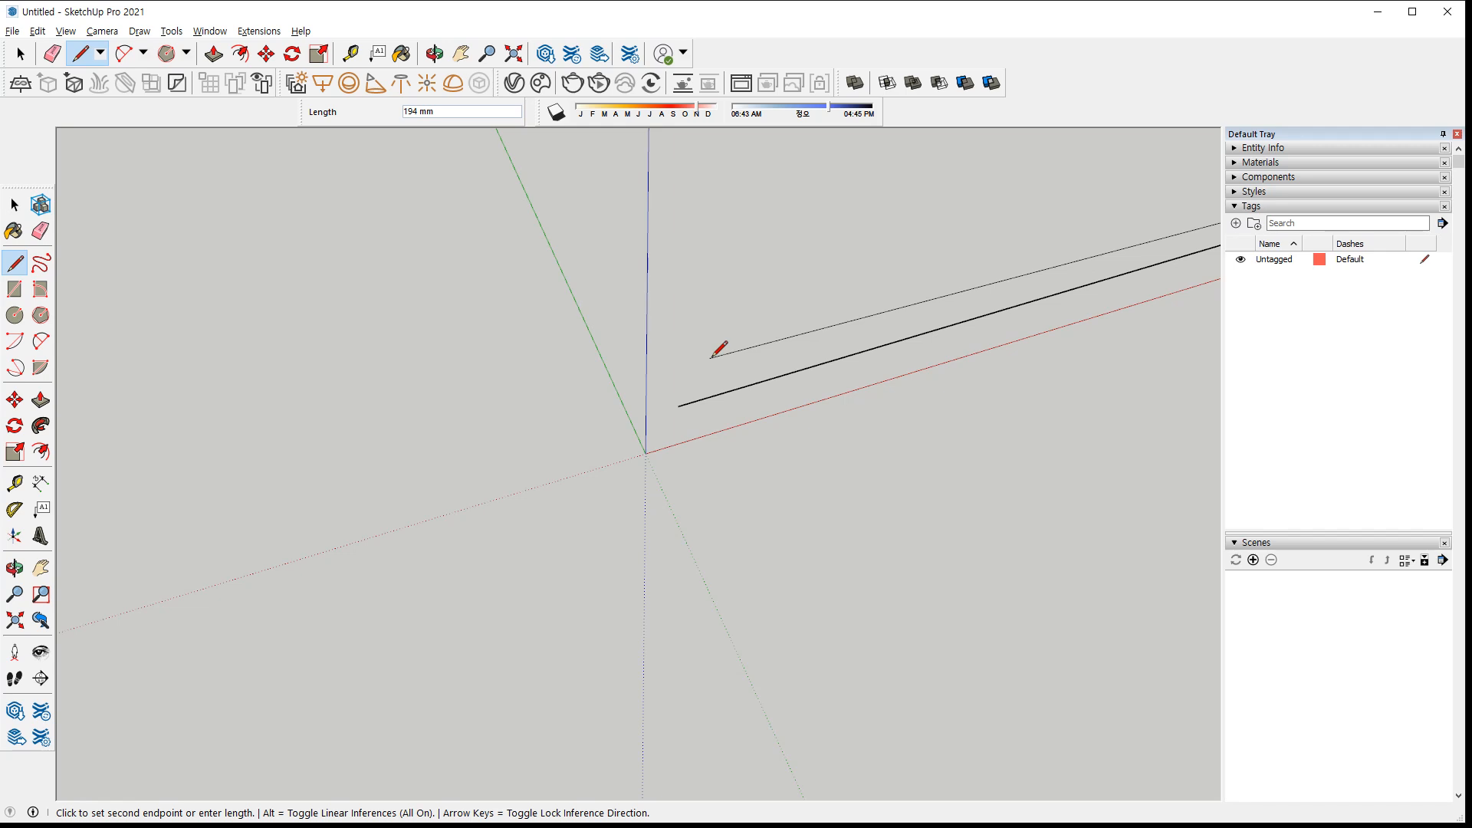
key("Escape")
scroll(720, 345, "up", 3)
scroll(727, 342, "down", 5)
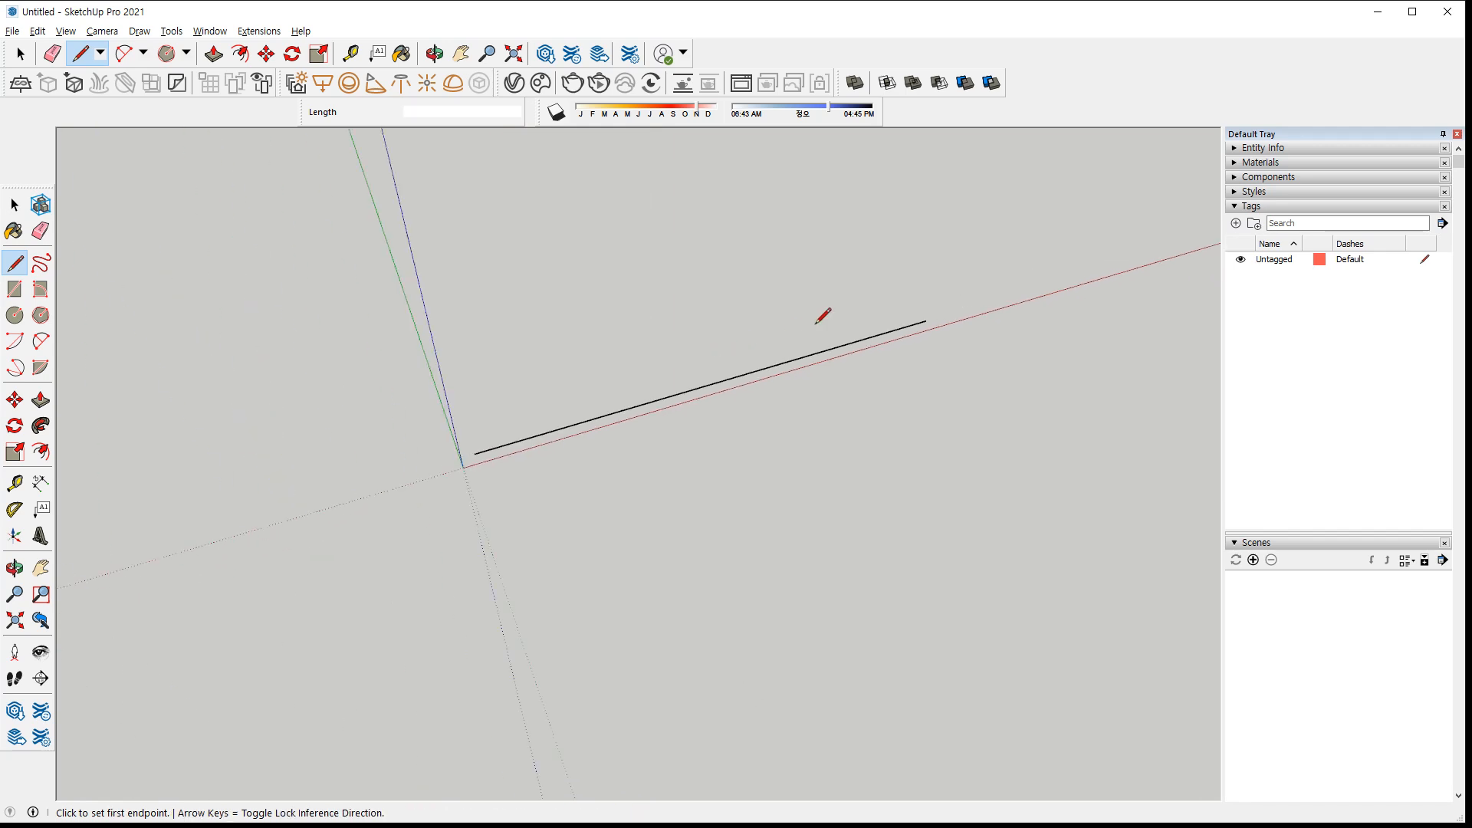
Draw the remaining 200 mm edges from the end of the existing line and close them into a 200 mm square
left_click(926, 321)
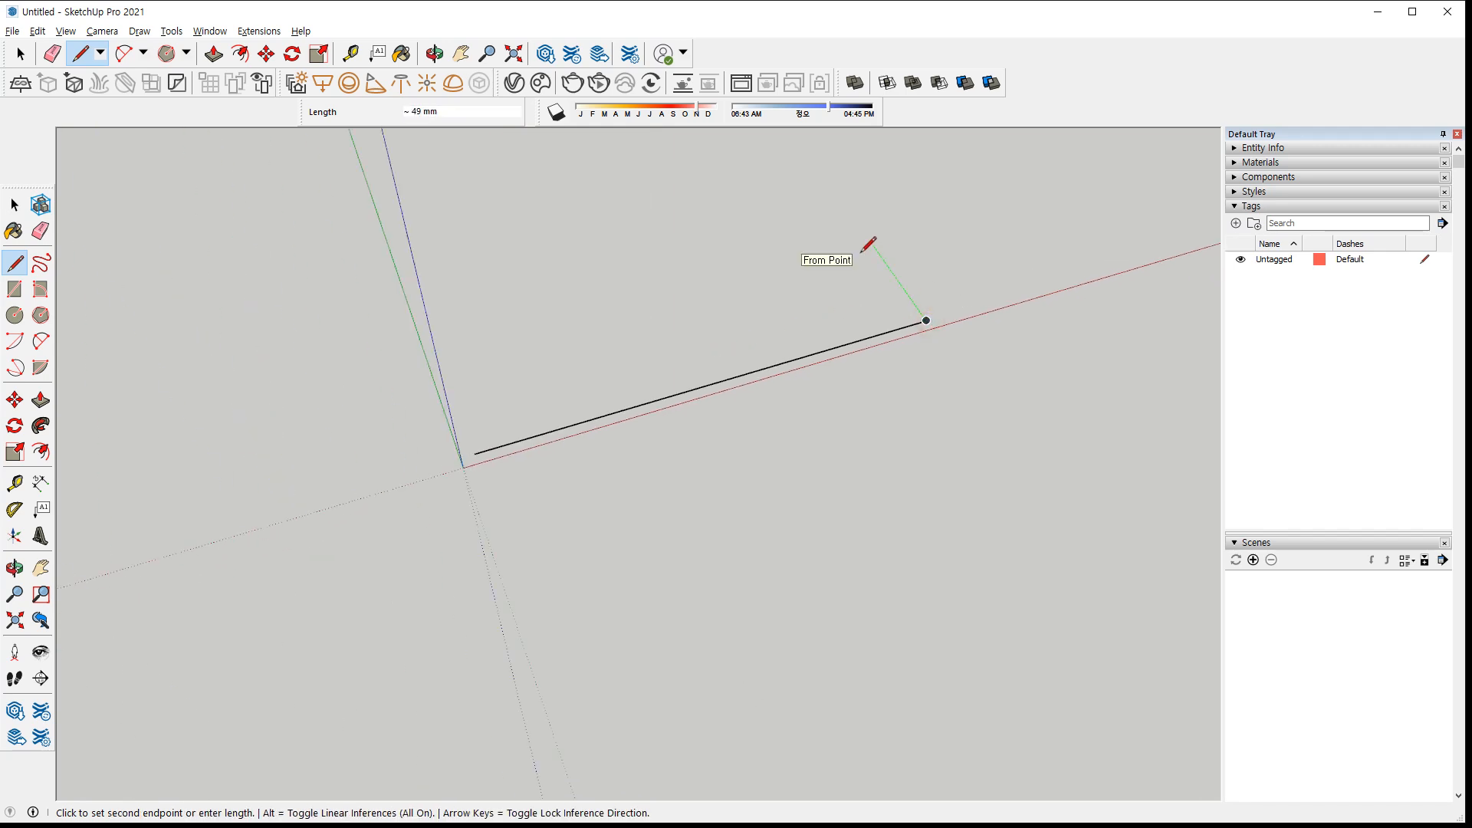
type("200")
key("Return")
key("shift+z")
scroll(687, 252, "down", 2)
type("2")
key("Return")
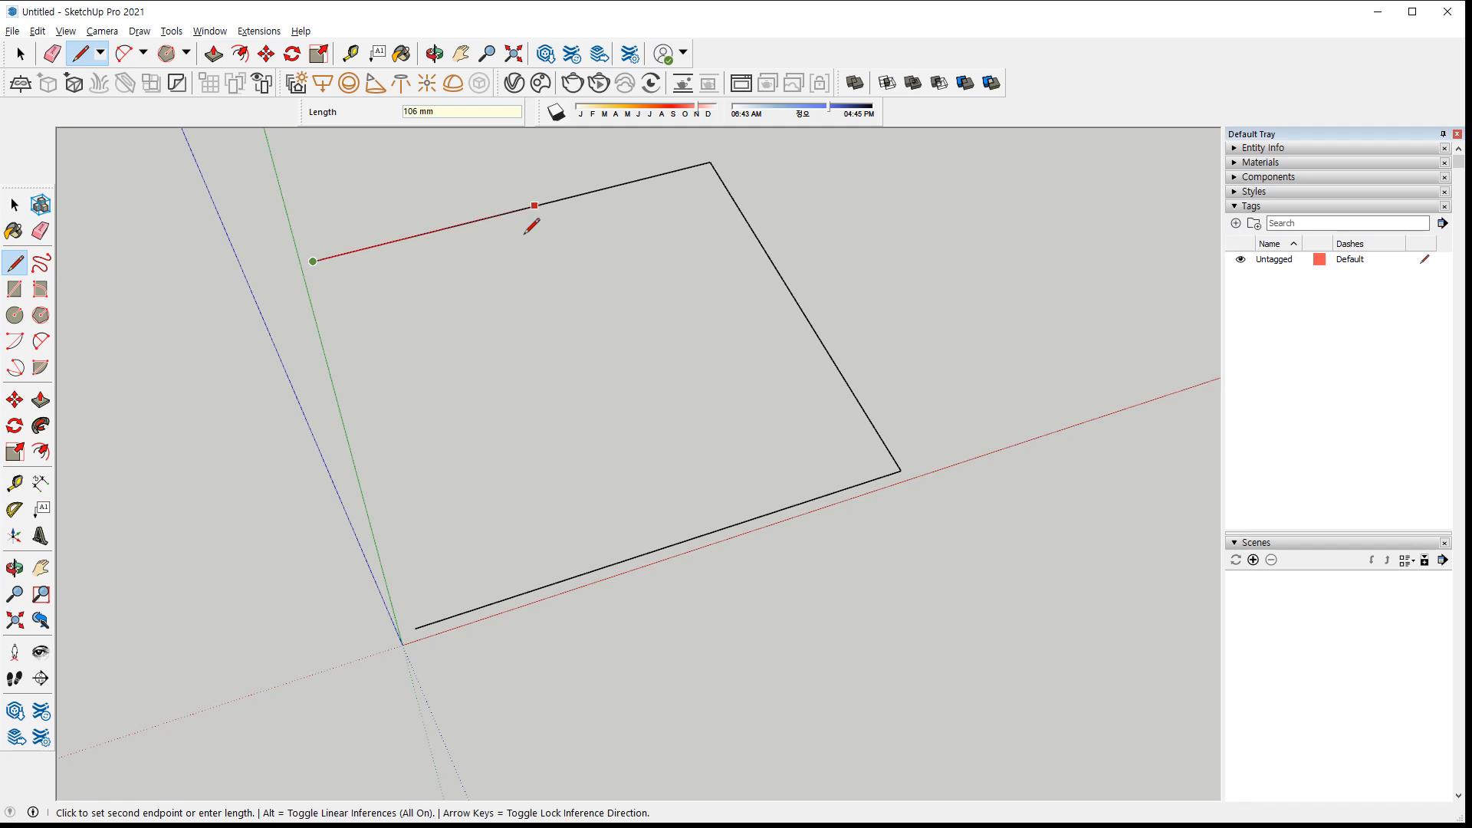
type("2200")
key("Return")
scroll(591, 582, "down", 5)
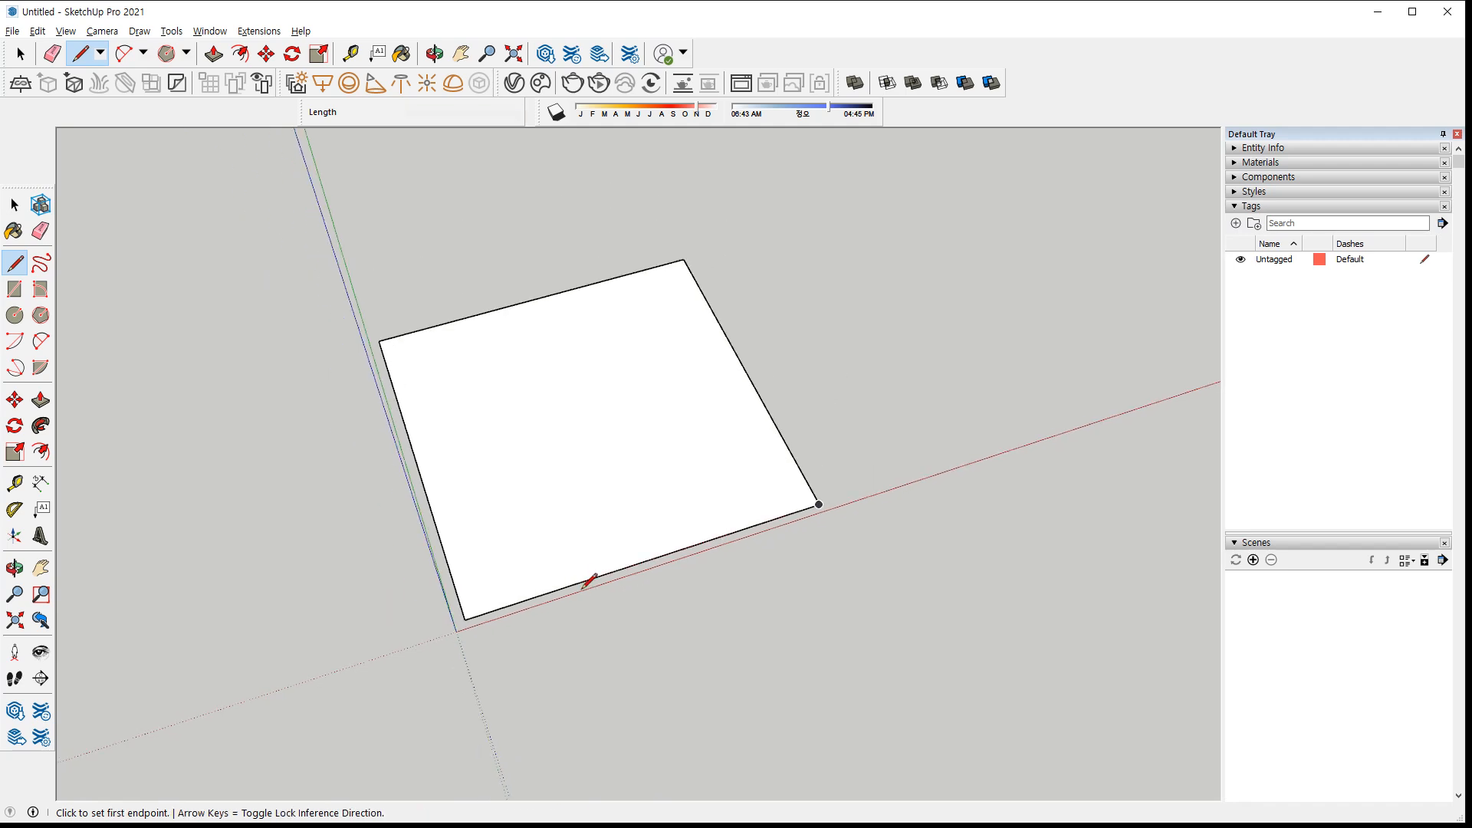
Extrude the 200 mm square face upwards by 800 mm with Push/Pull
middle_click_drag(769, 575, 555, 458)
key("p")
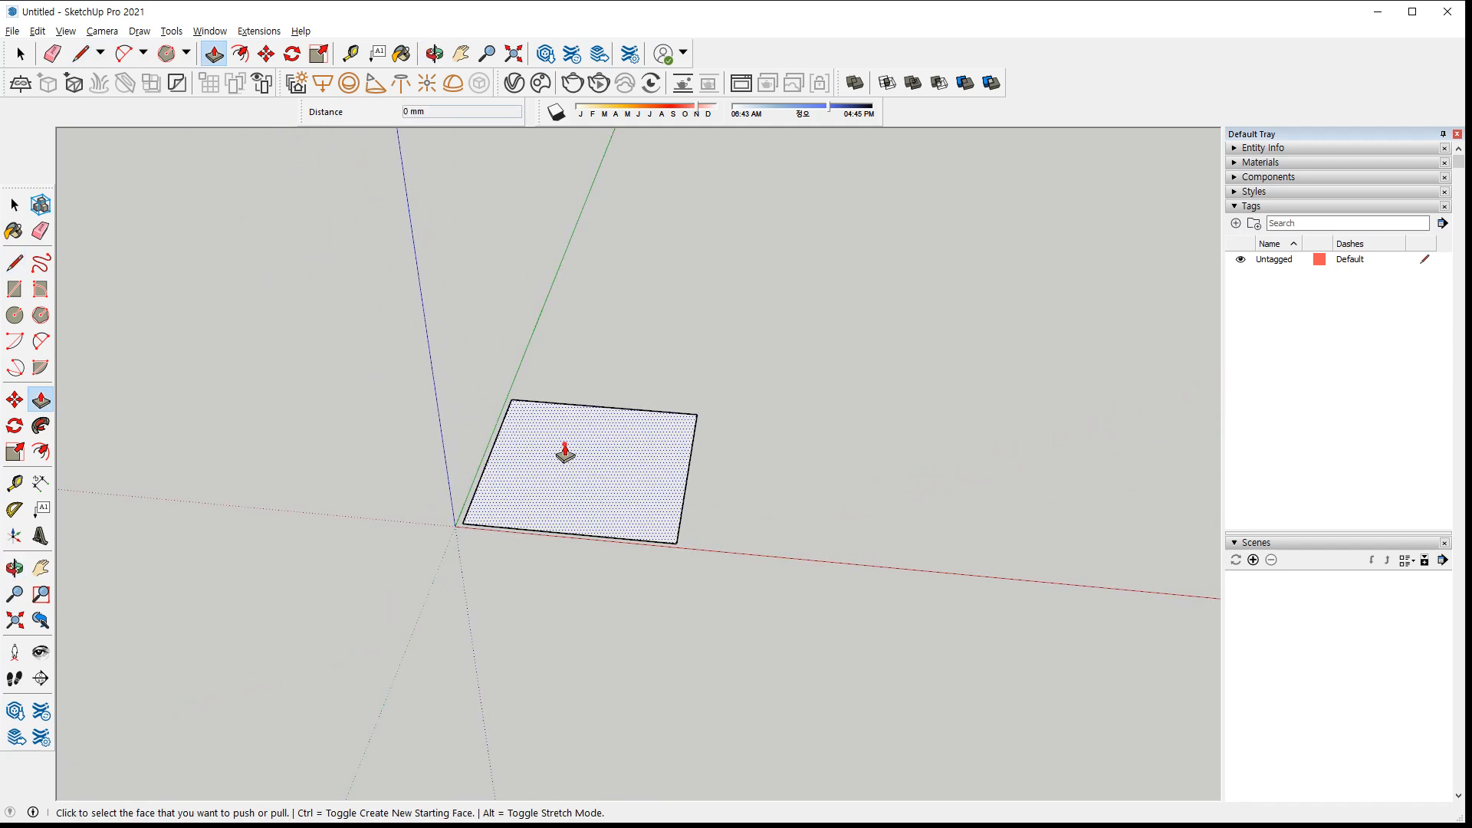
left_click(566, 453)
type("800")
key("Return")
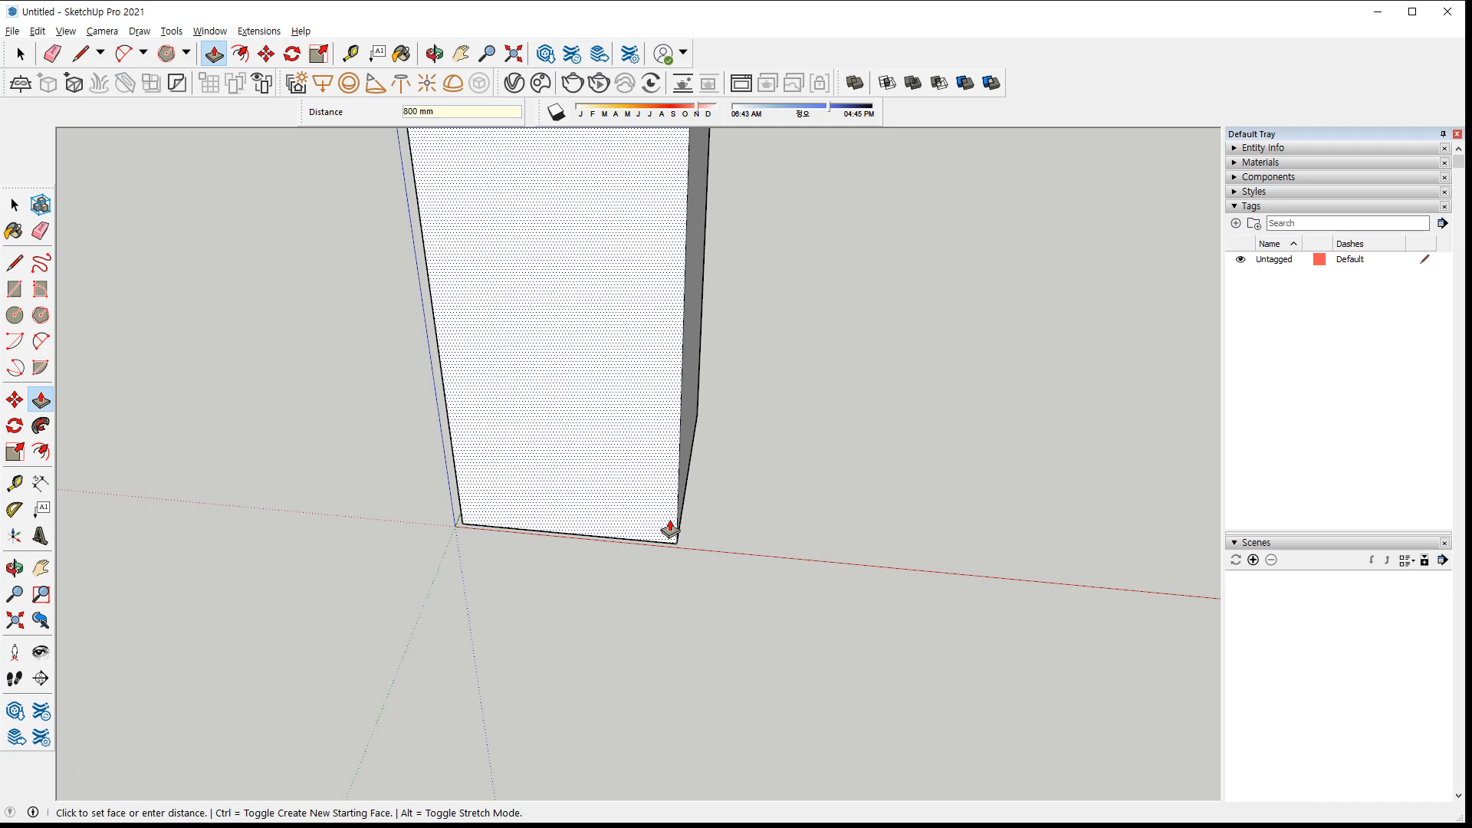
scroll(671, 526, "down", 5)
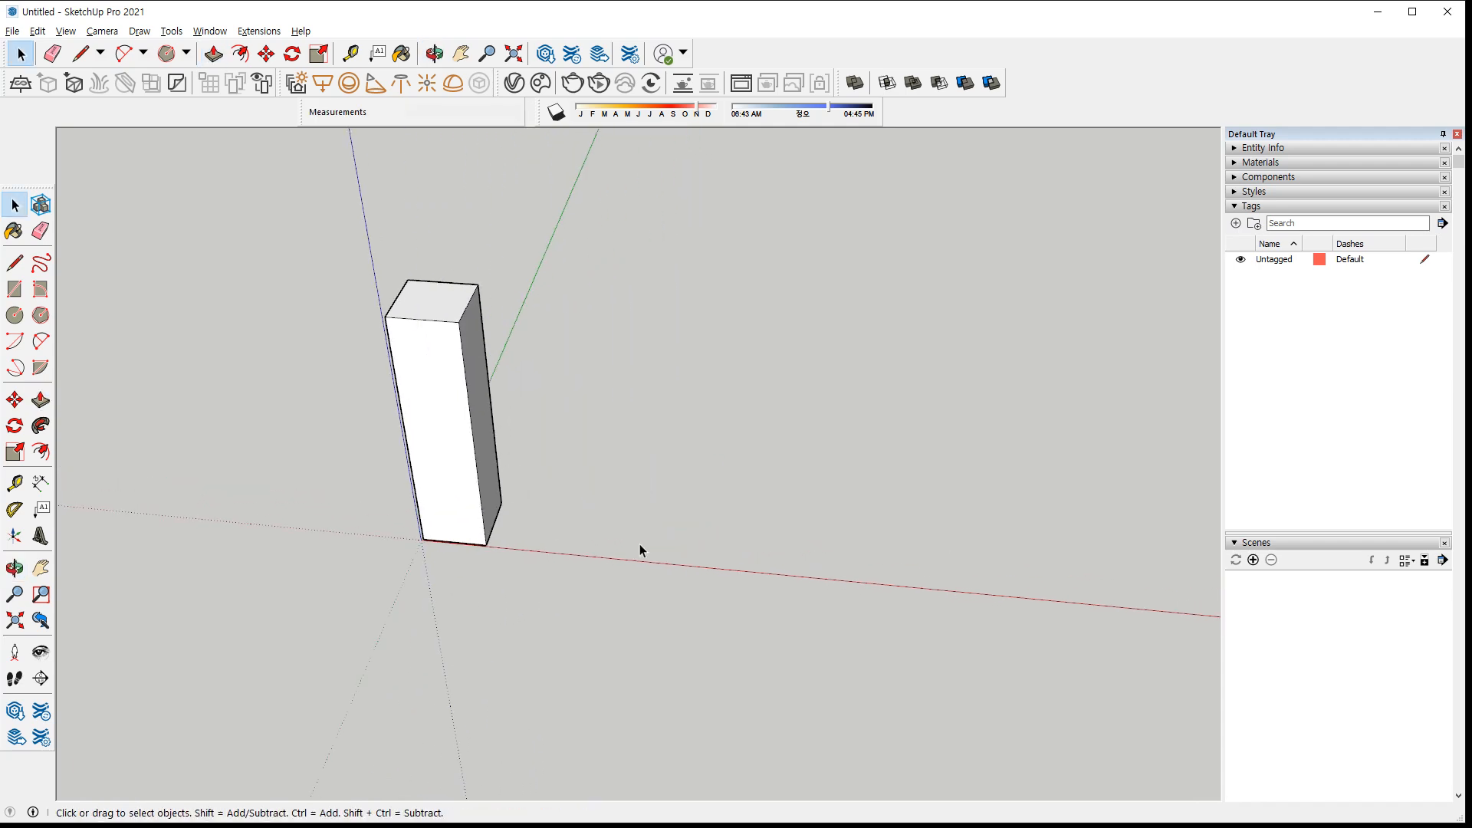
Draw a 200 × 200 mm rectangle beside the first column and extrude it 800 mm
key("r")
left_click(551, 538)
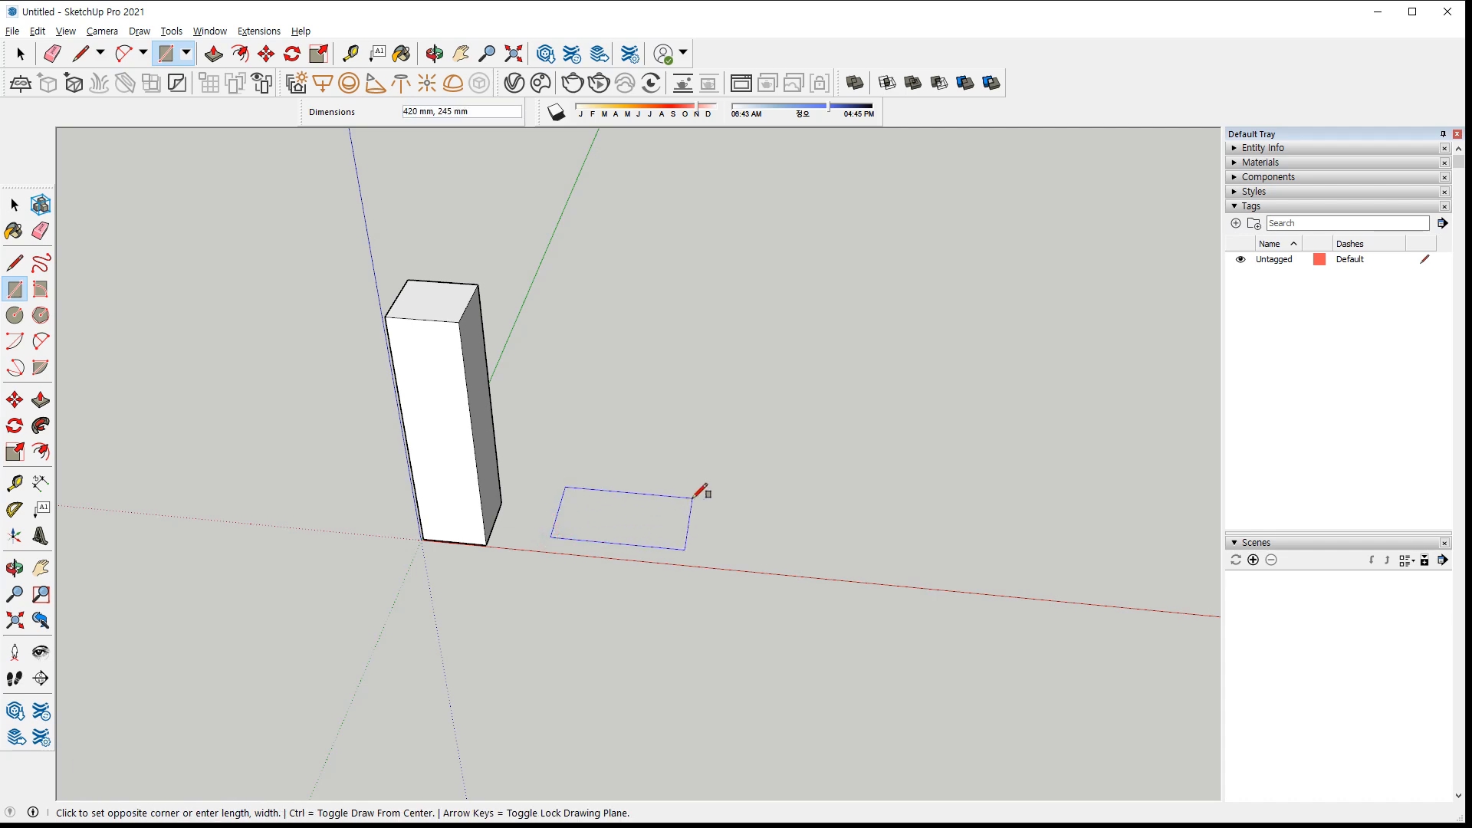
type("200,200")
key("Return")
key("p")
left_click(580, 522)
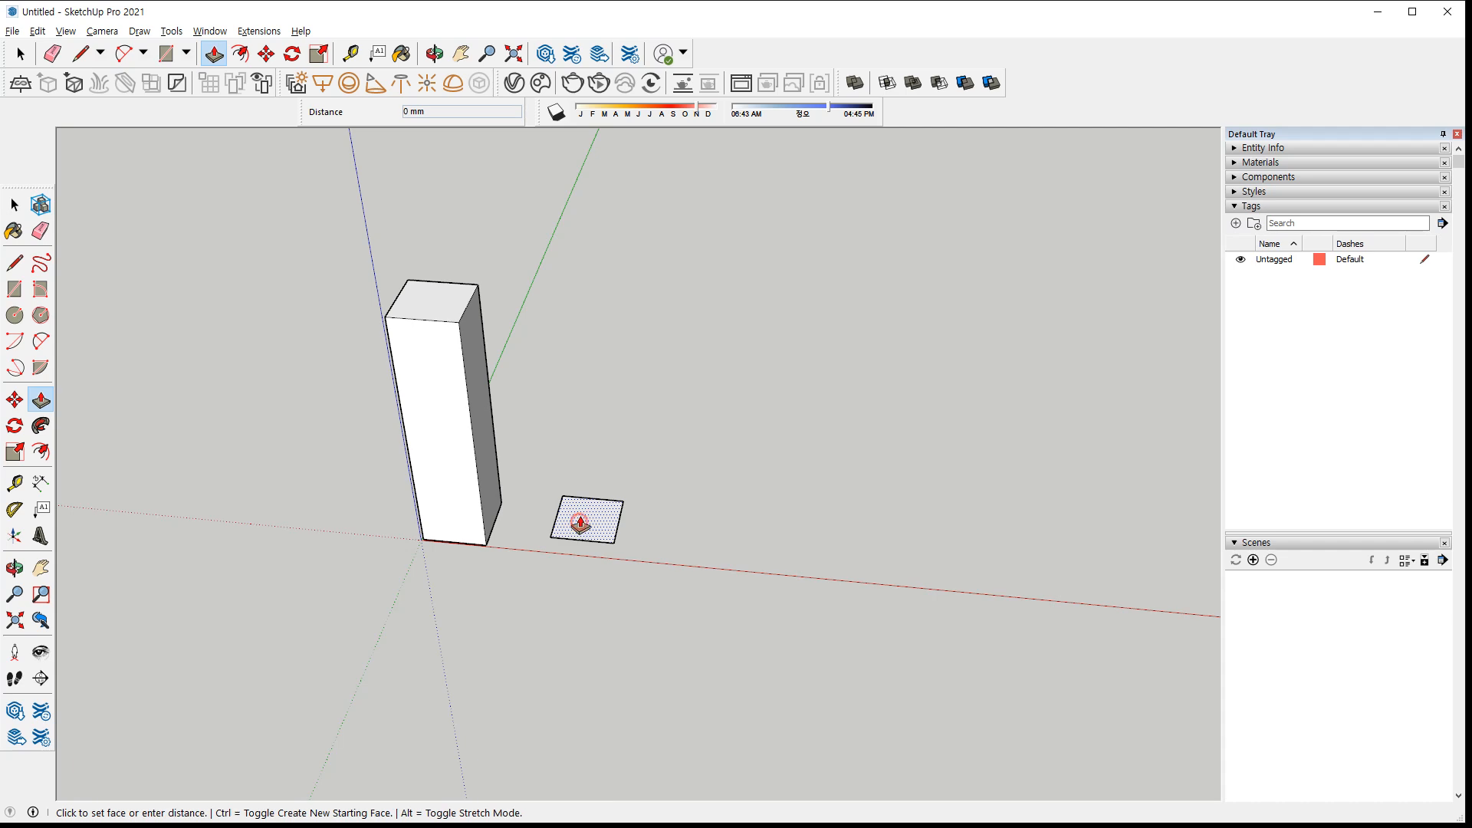
type("800")
key("Return")
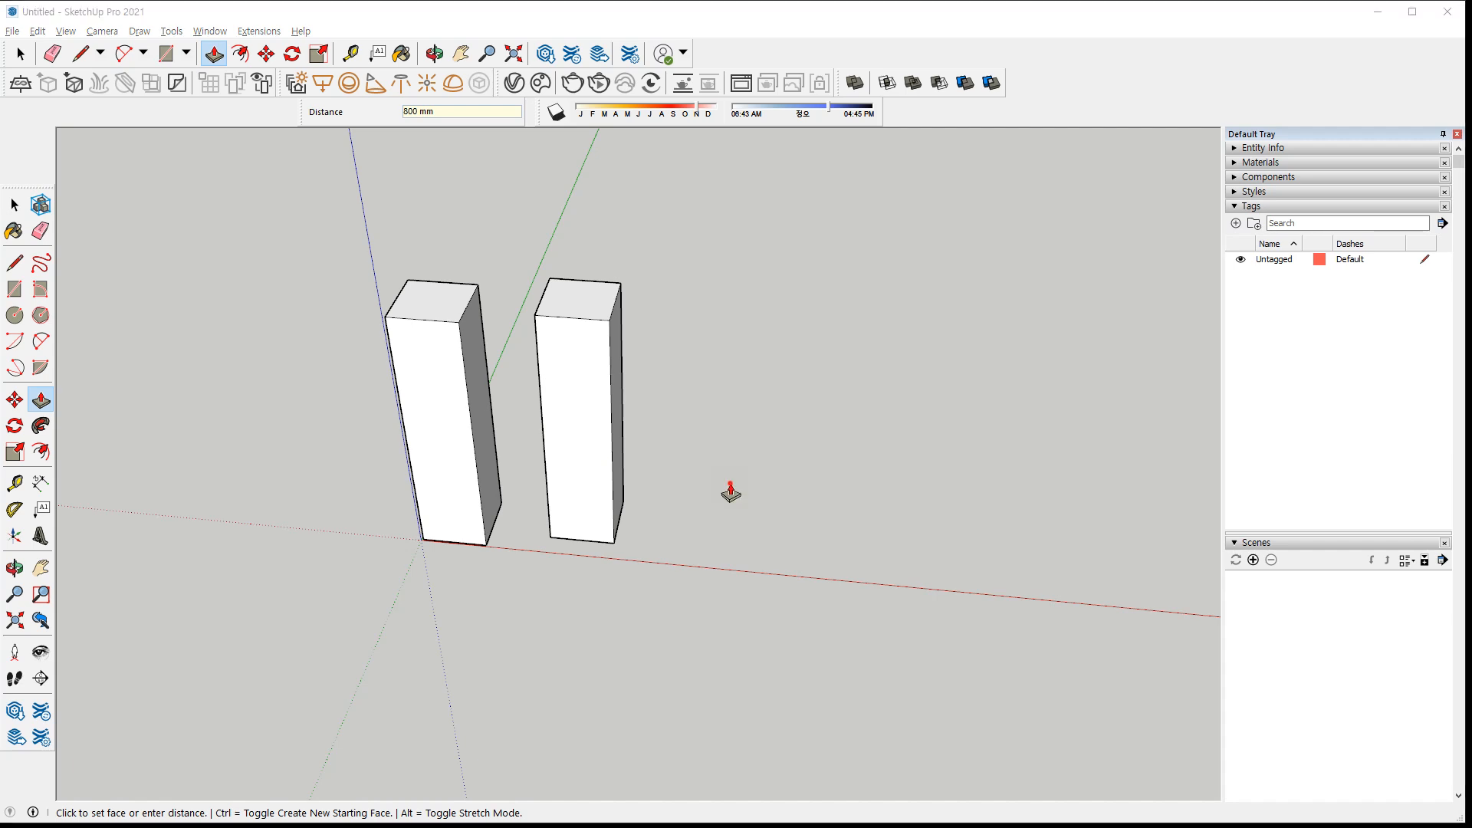
Draw a closed 500 mm square with the Line tool on the ground beyond the two columns, following the red and green axes
middle_click_drag(775, 503, 802, 535)
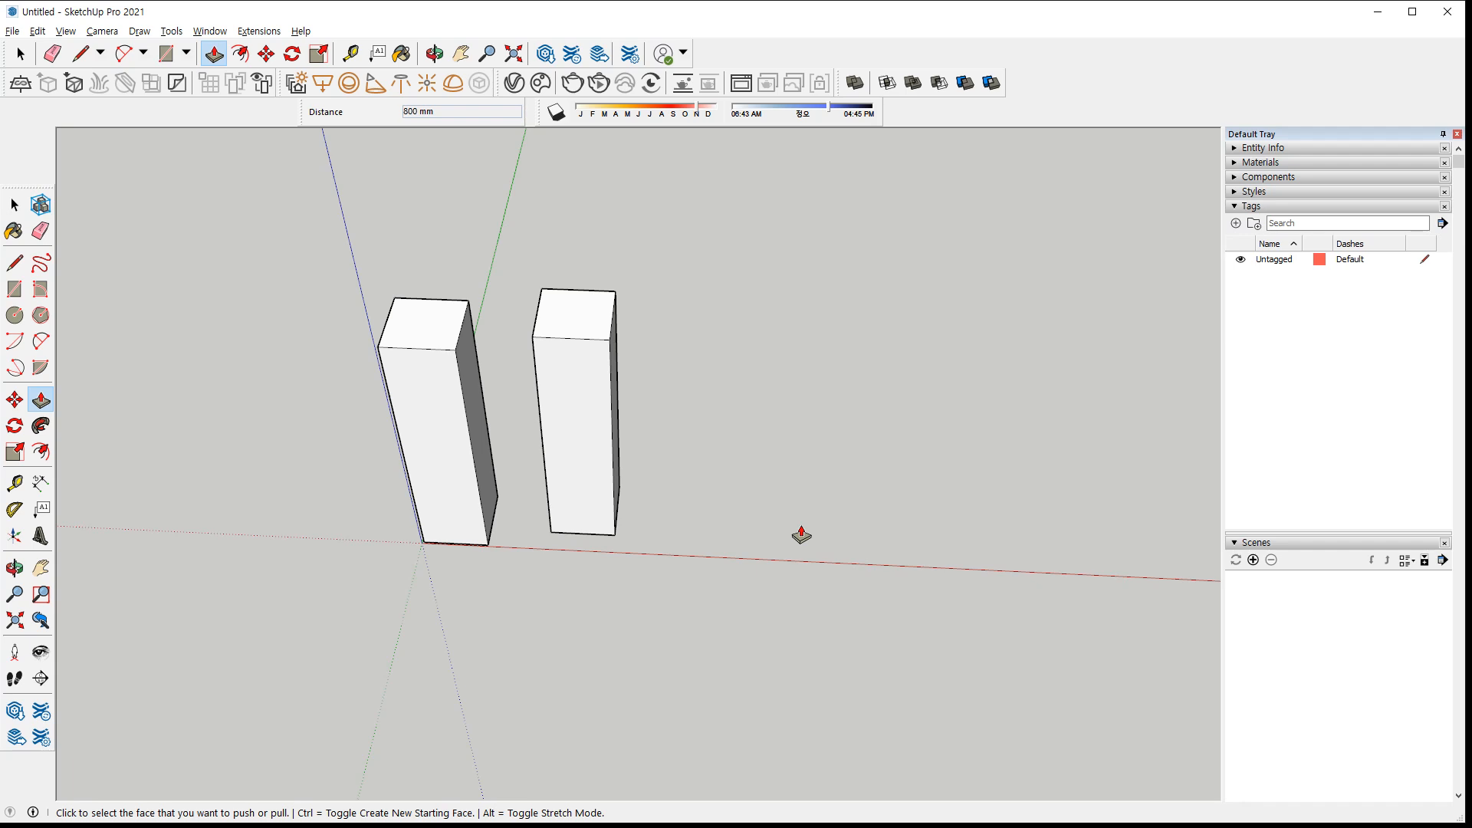
left_click(15, 262)
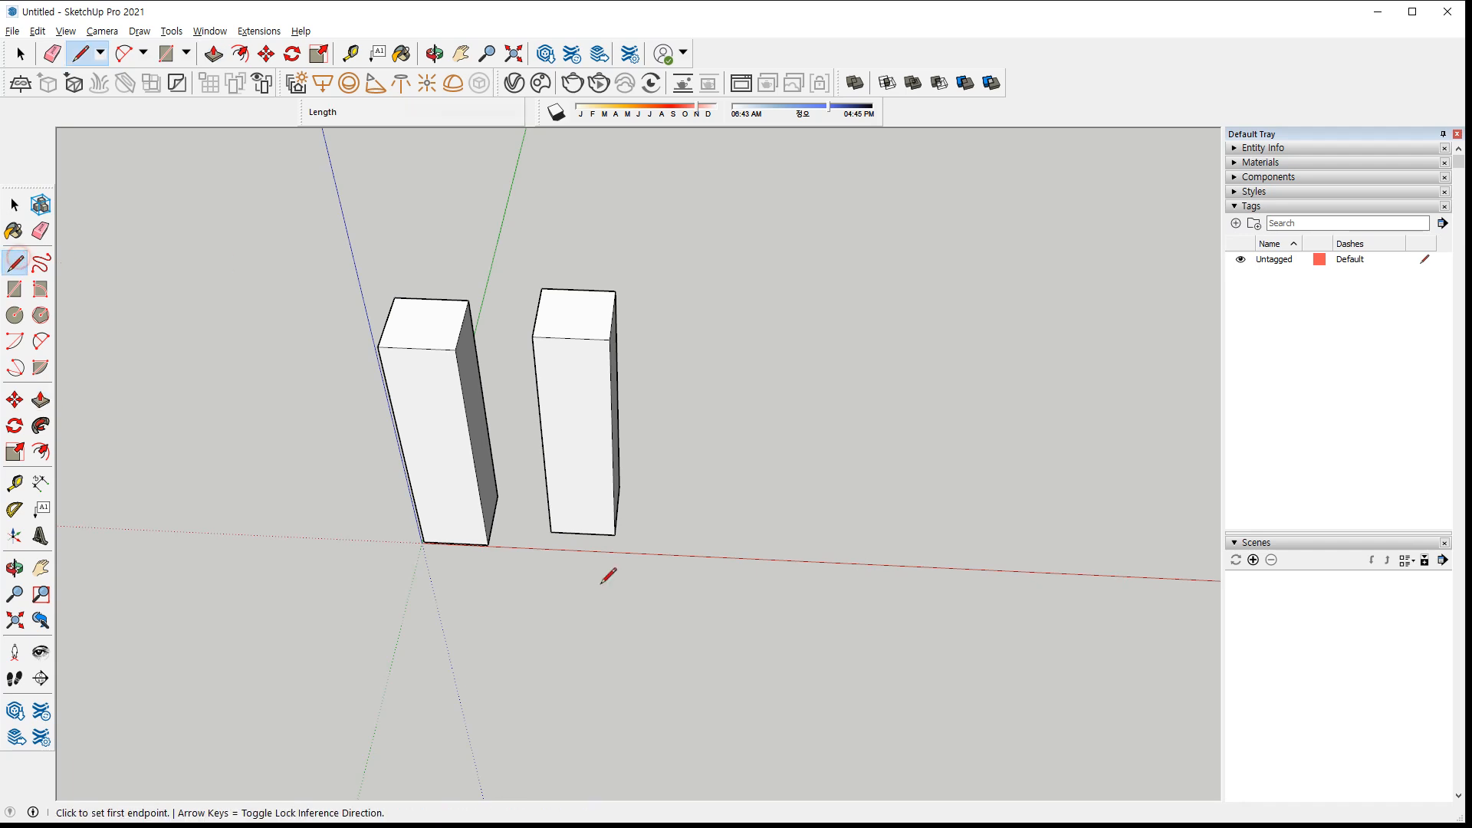
left_click(772, 529)
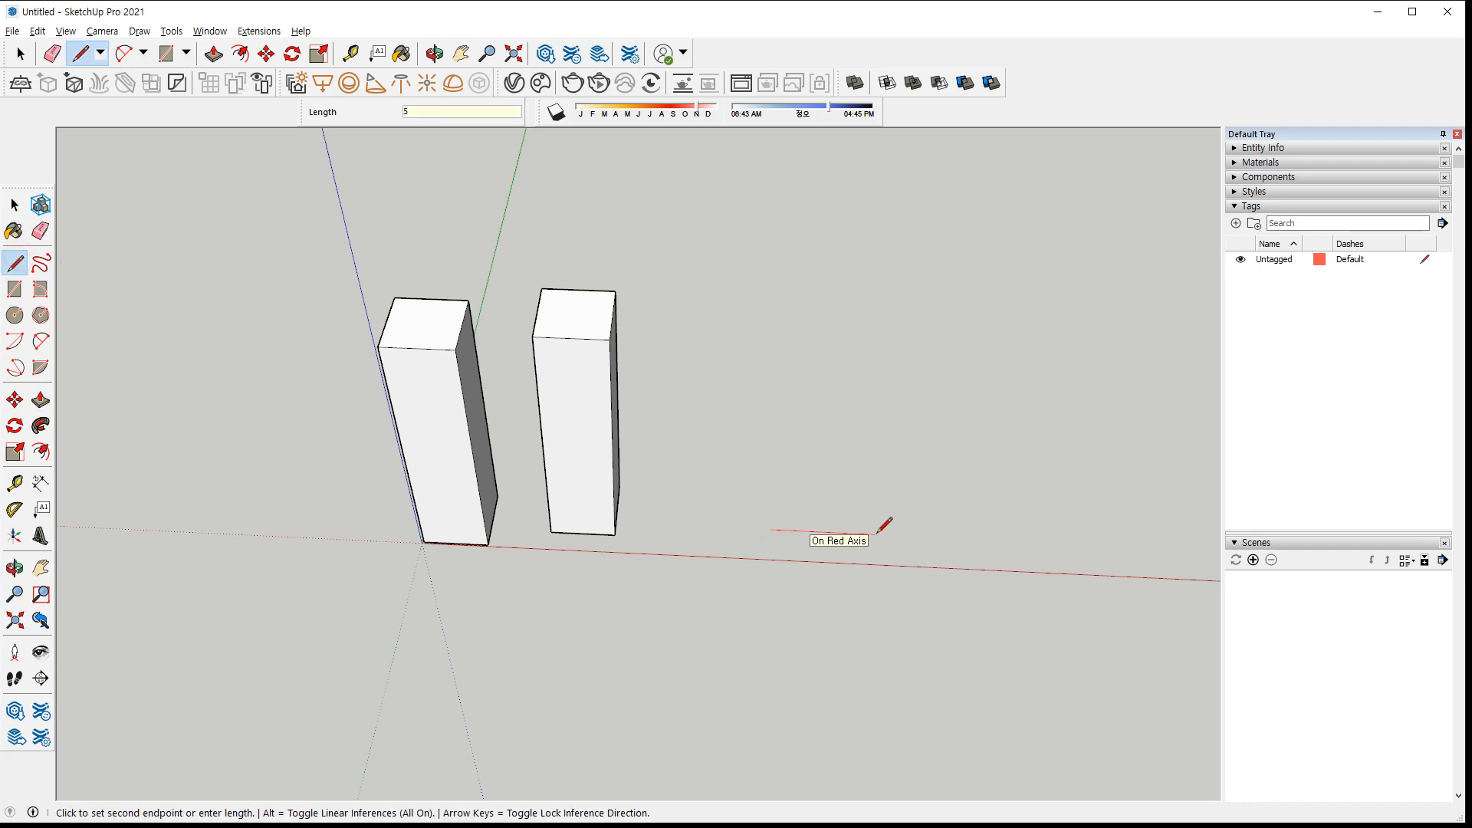
key("Return")
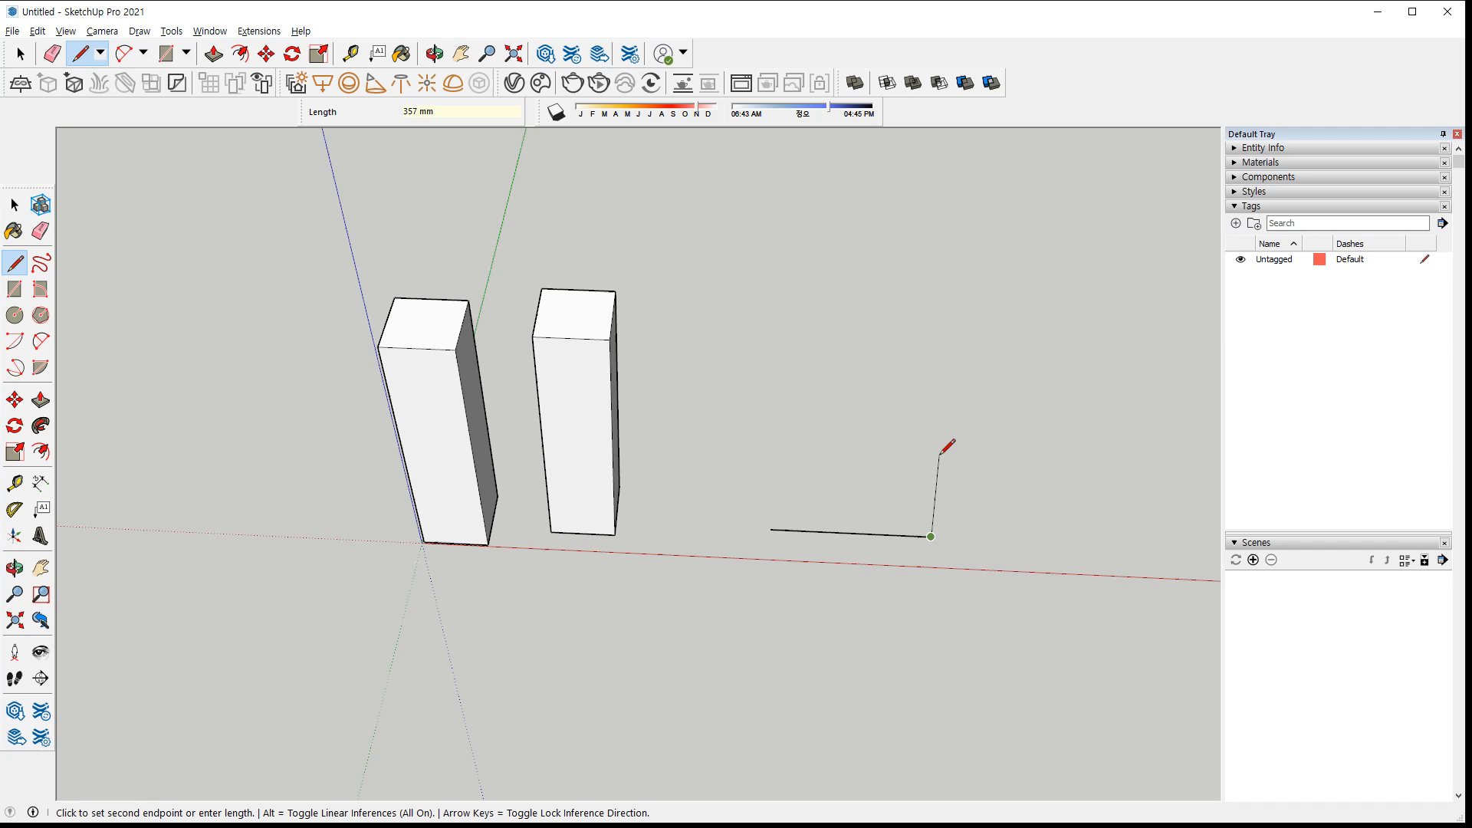
key("Left")
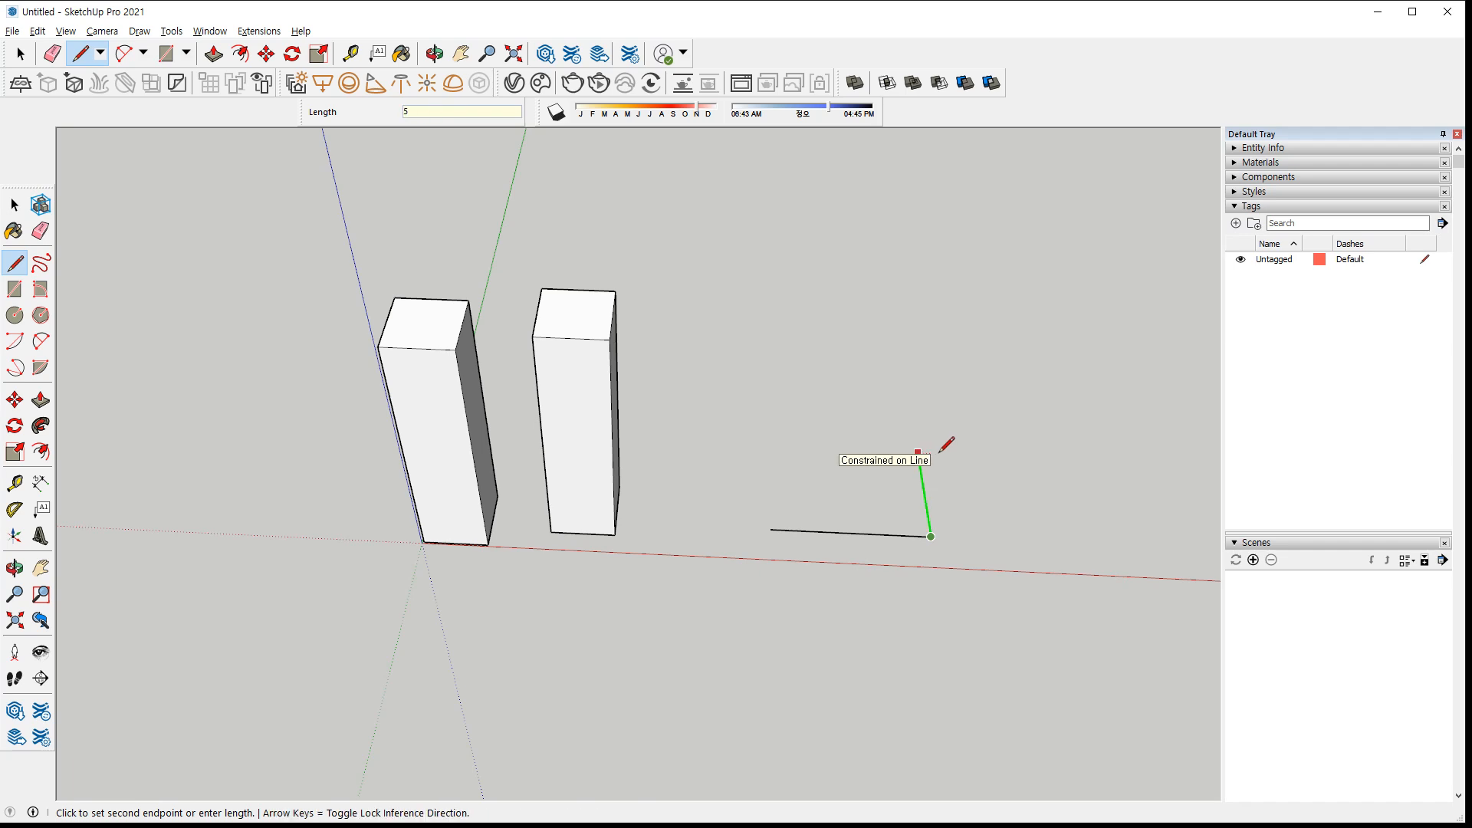
left_click(912, 424)
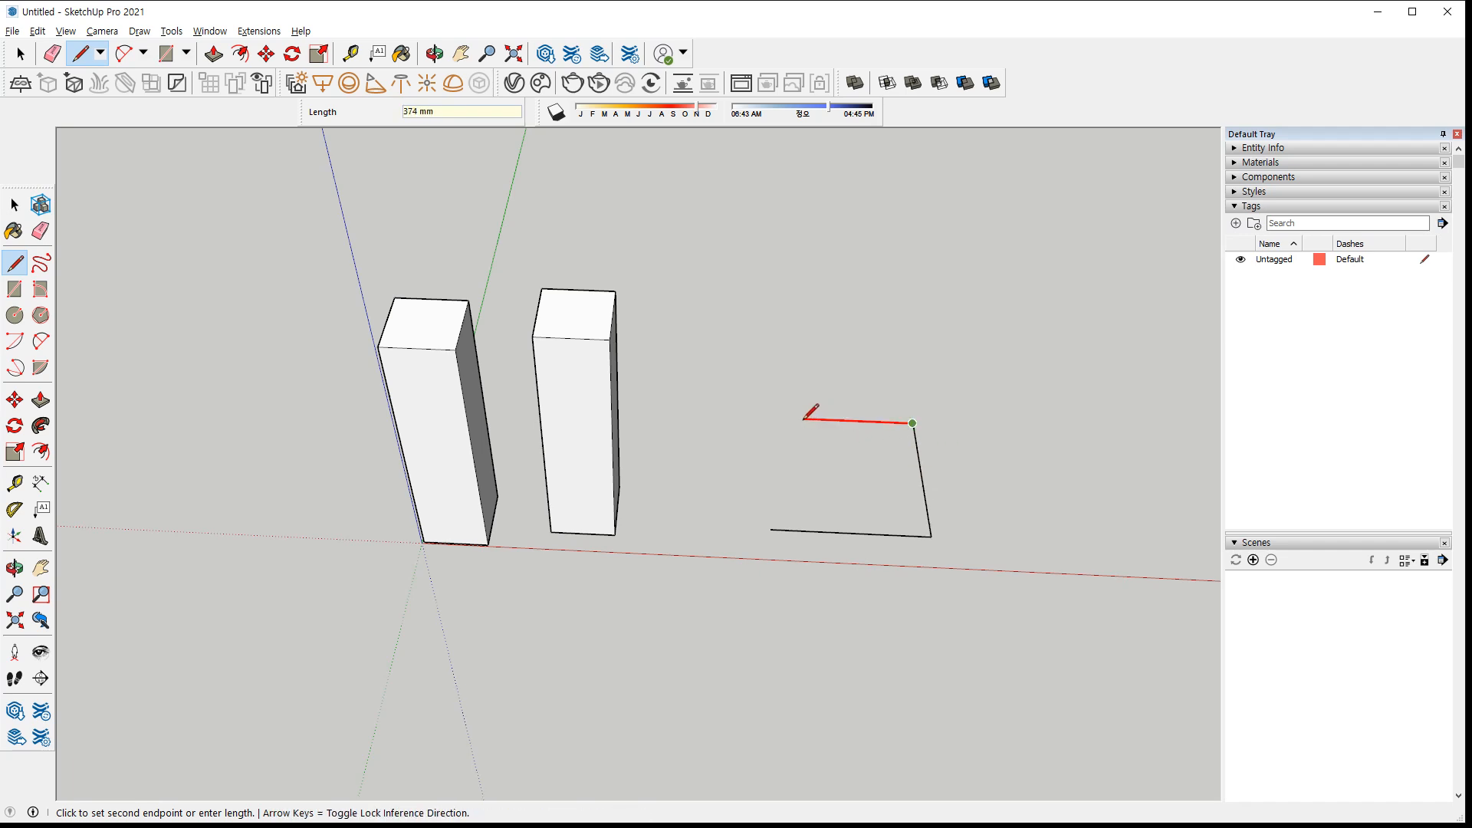
type("500")
key("Return")
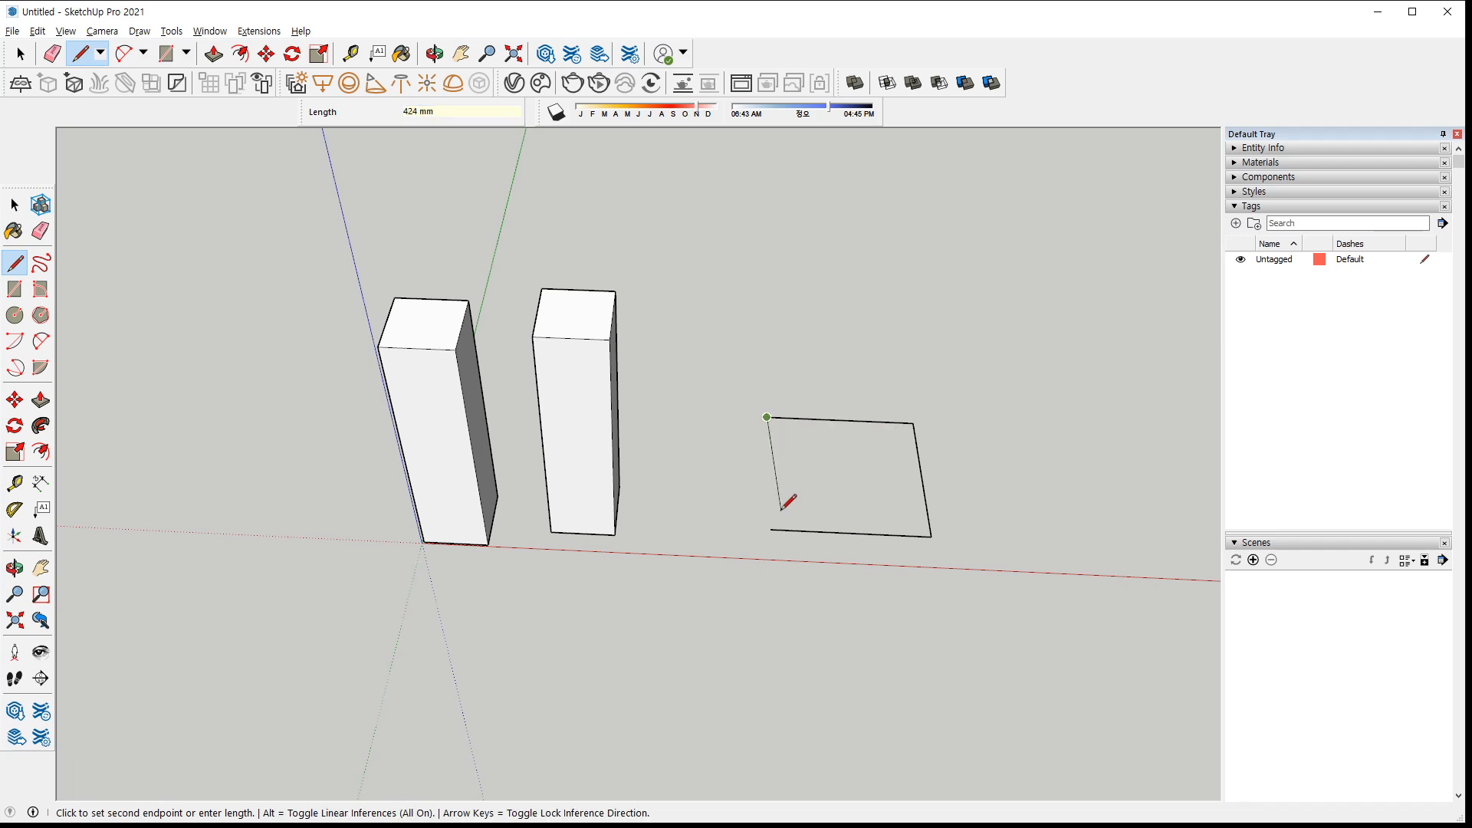
left_click(770, 530)
Draw a 500 × 500 mm rectangle beside the line-drawn square and extrude it 200 mm
middle_click_drag(962, 524, 733, 520, "shift")
key("r")
left_click(757, 534)
type("500,500")
key("Return")
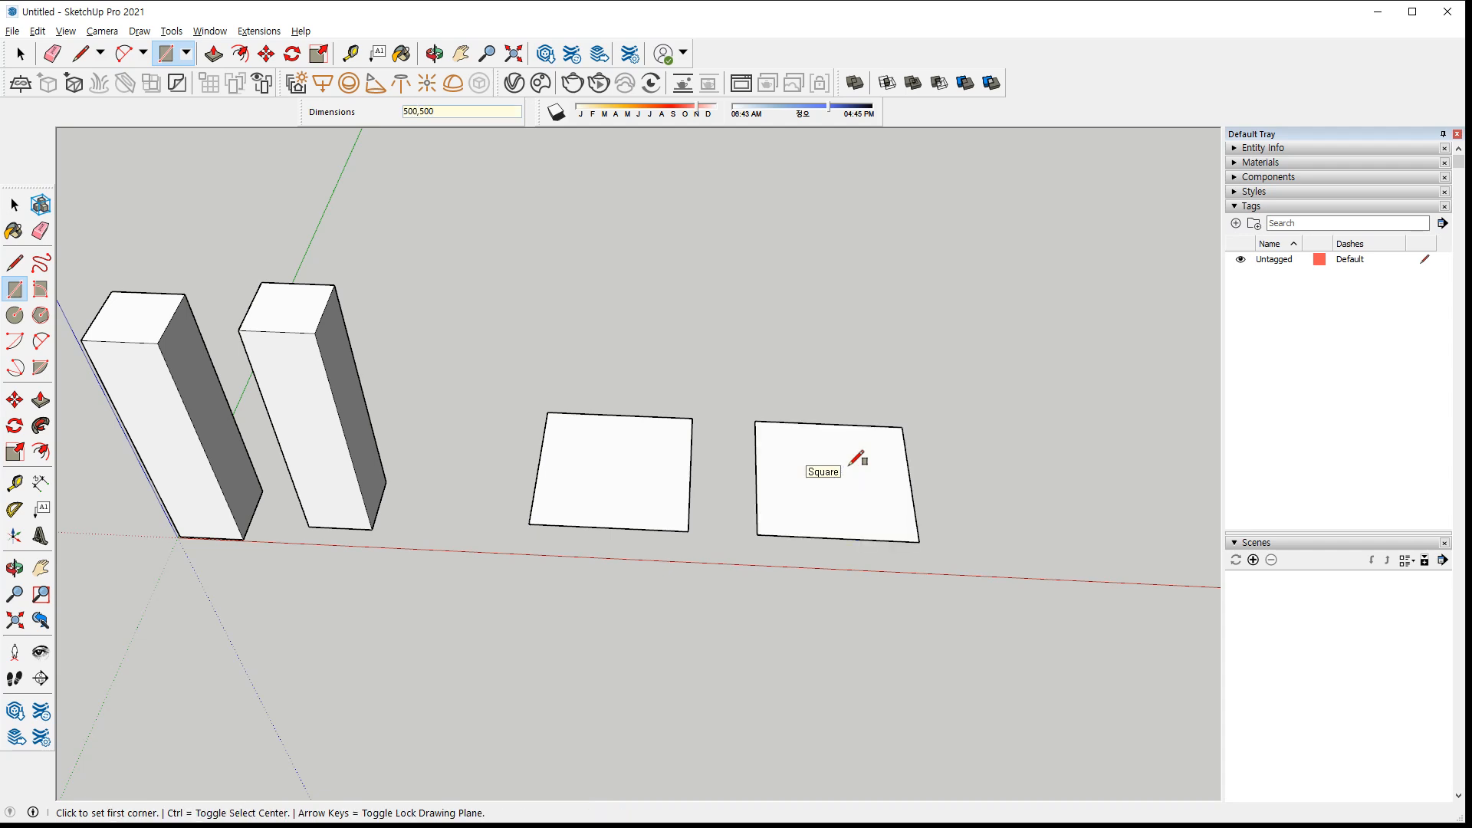
key("p")
left_click(808, 508)
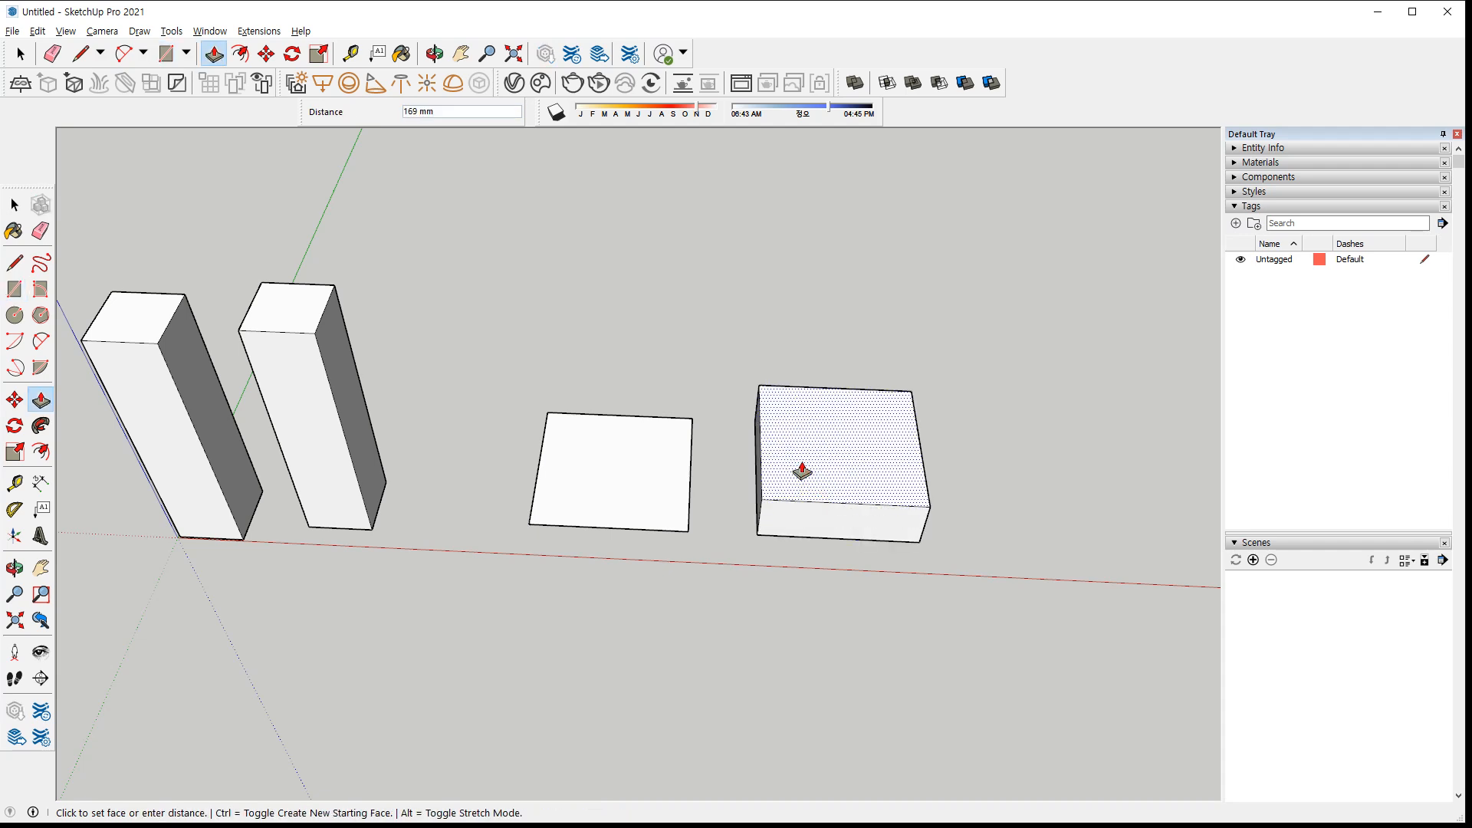
type("200")
key("Return")
Delete all geometry in the model
middle_click_drag(890, 644, 721, 563)
key("ctrl+a")
key("Delete")
middle_click_drag(519, 500, 547, 560)
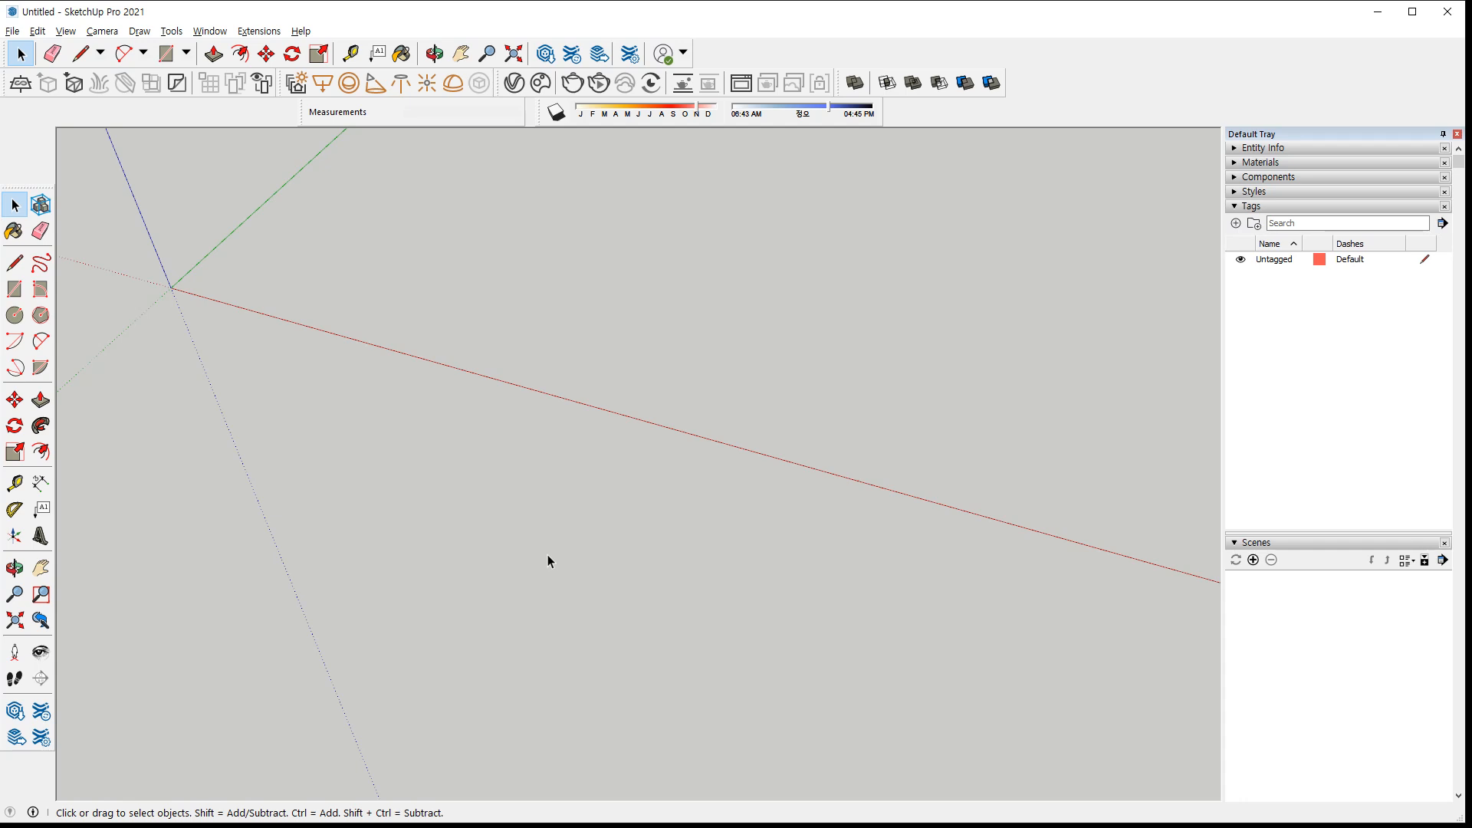
Draw three connected 200 mm lines near the origin, running along the red axis, away along green, and along red again
key("l")
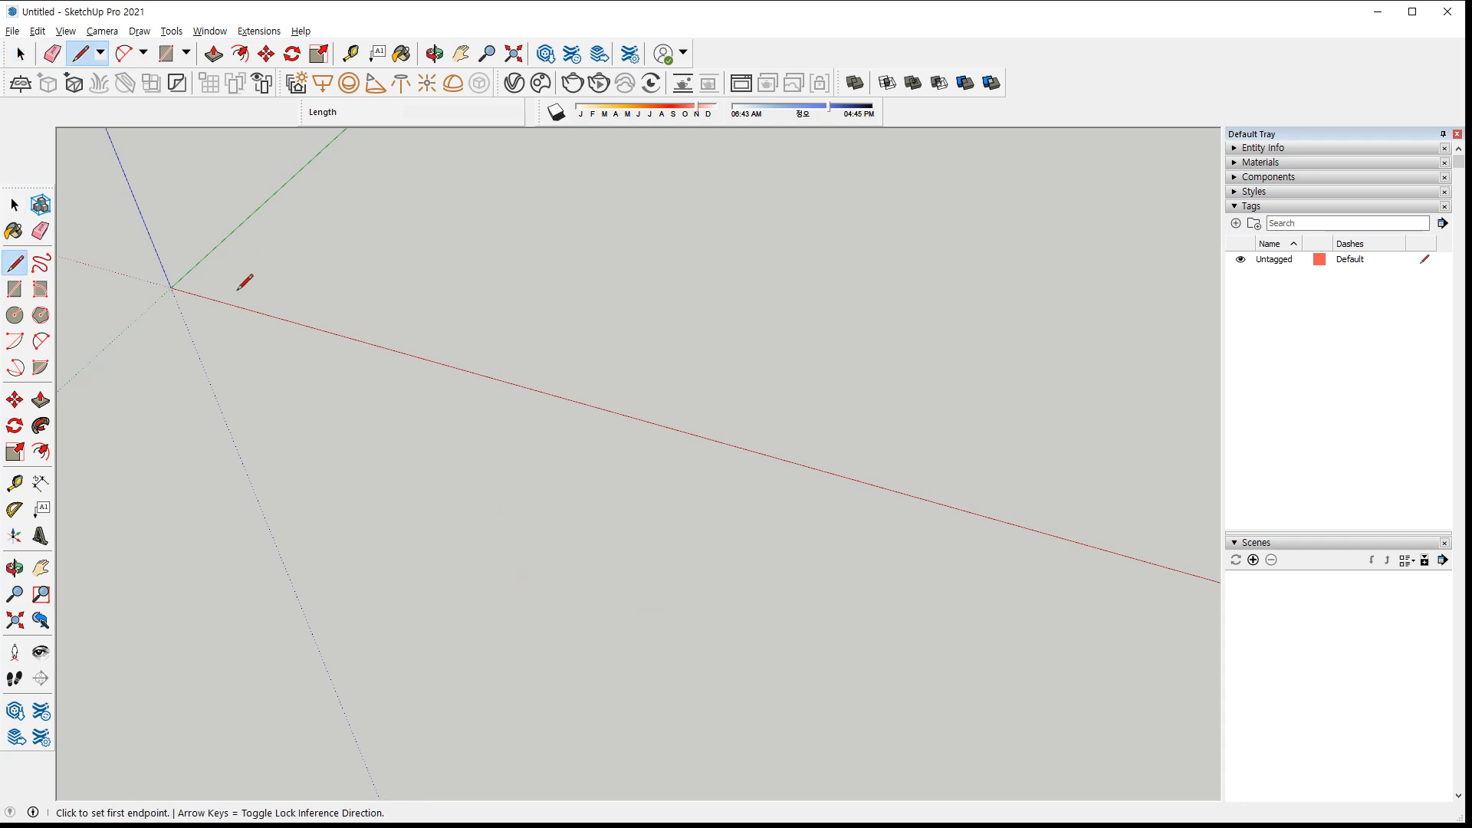
middle_click_drag(263, 273, 226, 406)
left_click(219, 381)
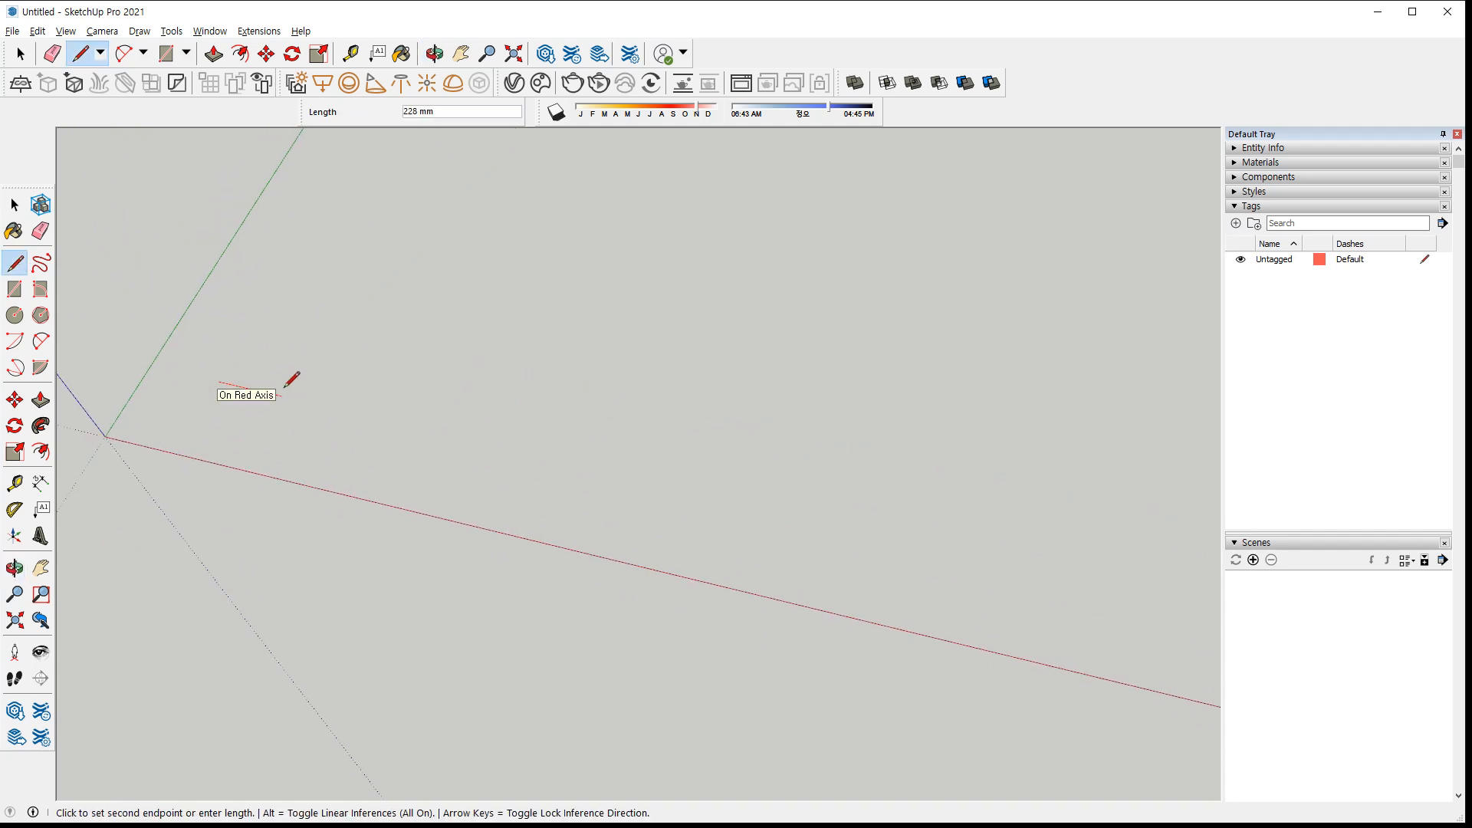
type("200")
key("Return")
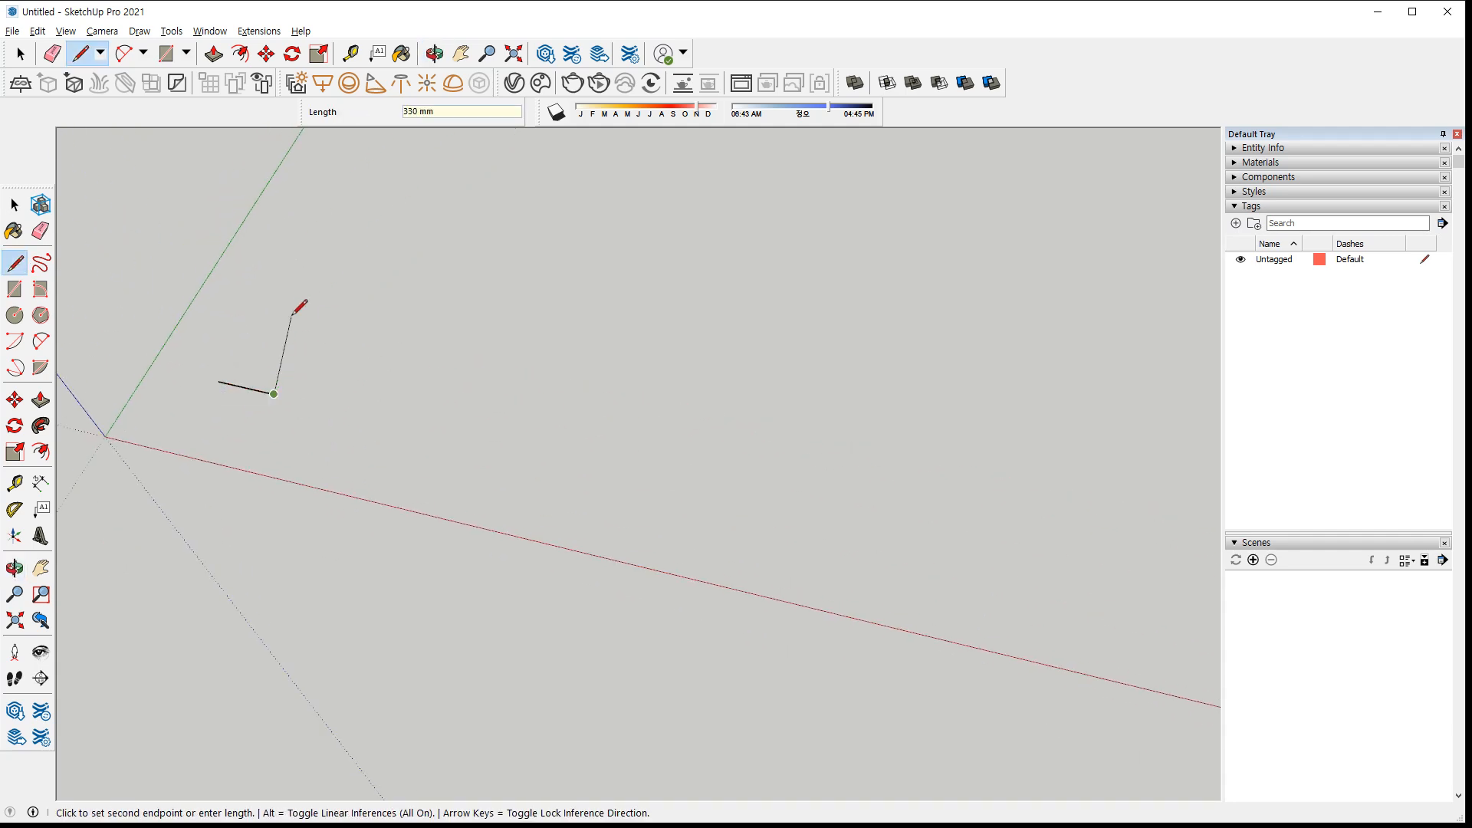
type("200")
key("Return")
type("200")
key("Return")
Complete the T-shaped outline with three more 200 mm edges and a 600 mm base edge, closing it at the starting point
type("200")
key("Return")
key("Return")
type("200")
key("Return")
type("600")
key("Return")
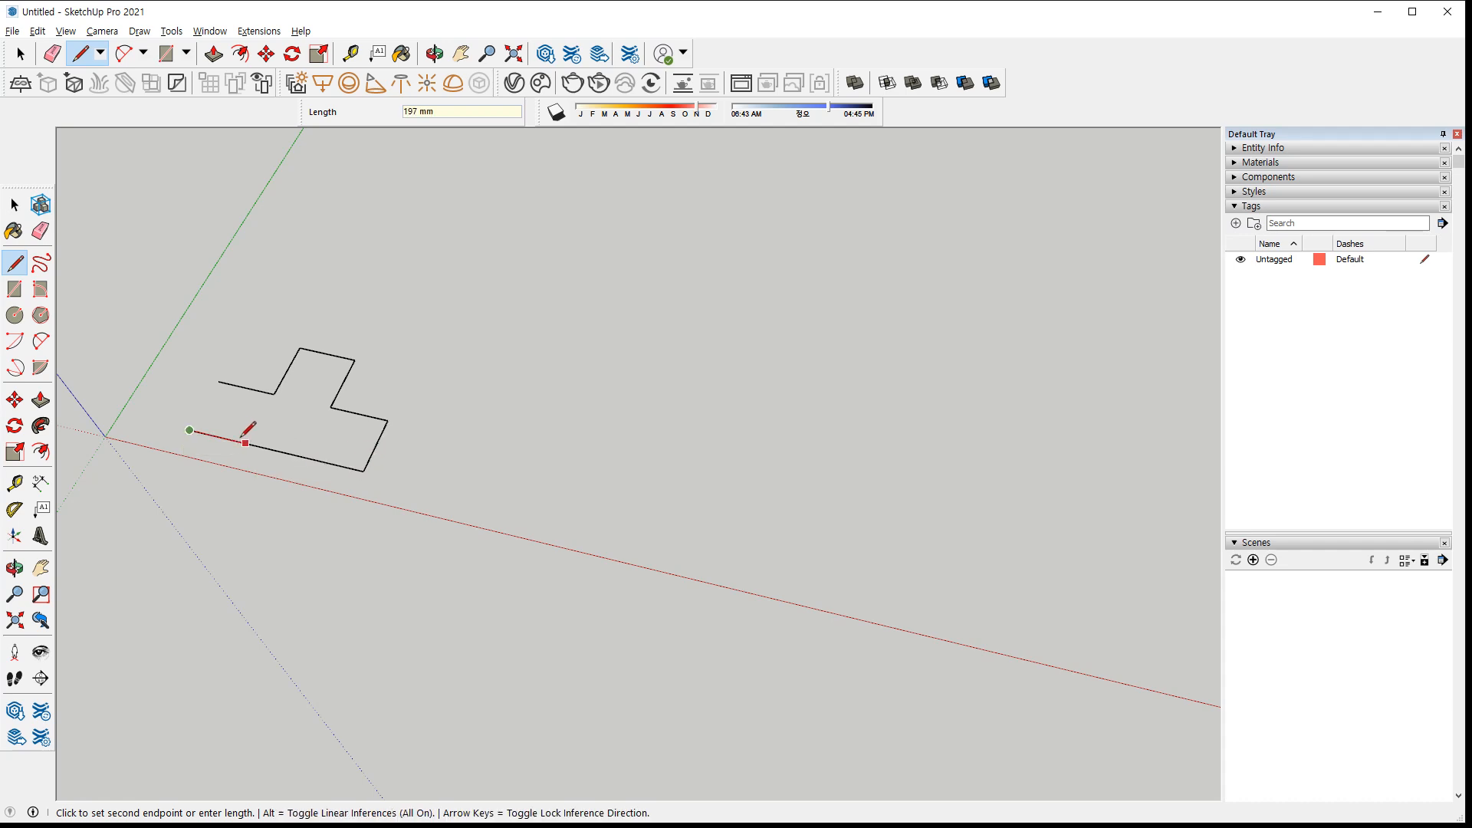
left_click(218, 381)
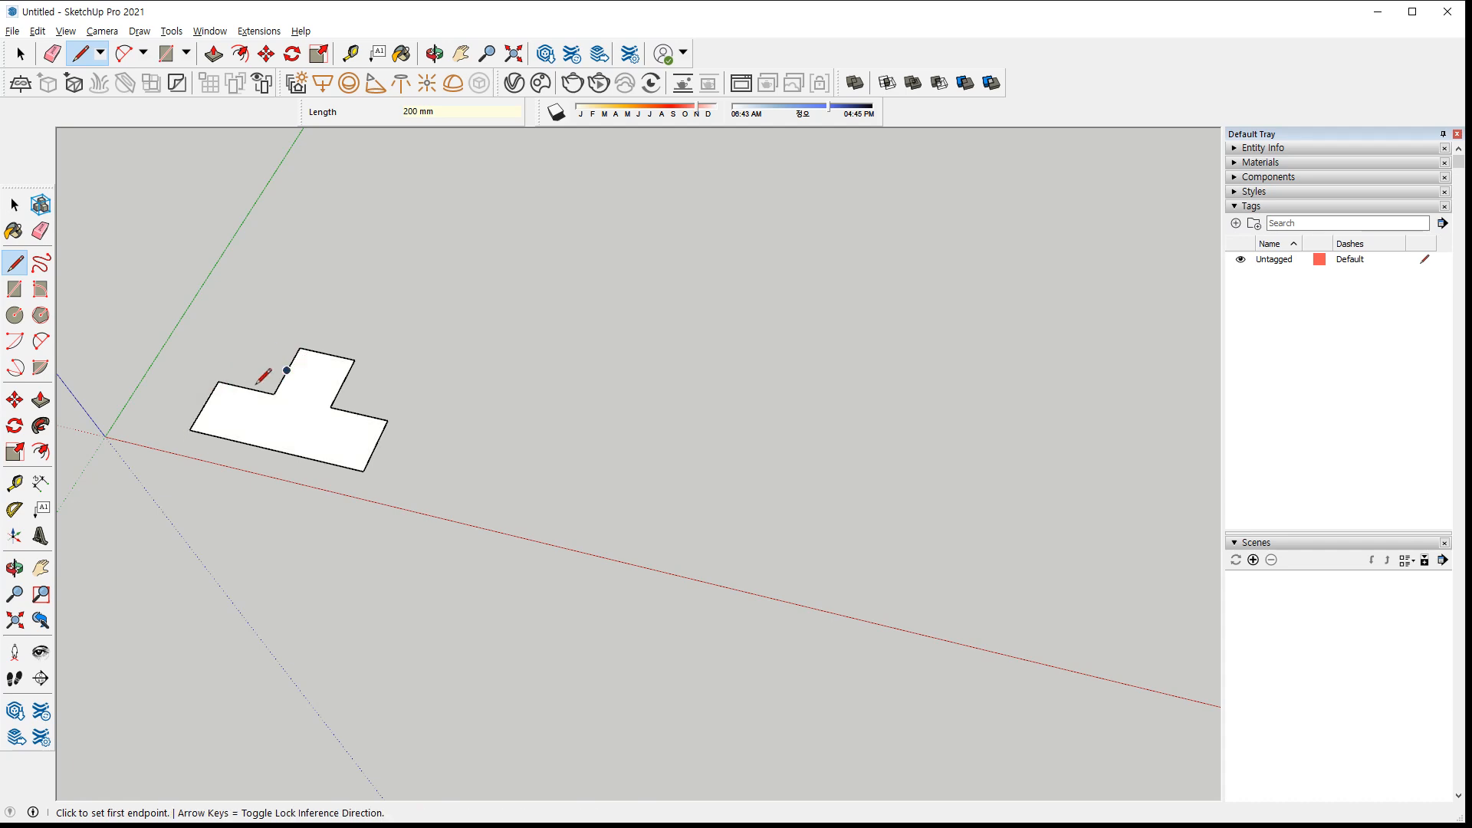
Extrude the T-shaped face upwards by 600 mm with Push/Pull
key("p")
left_click(289, 420)
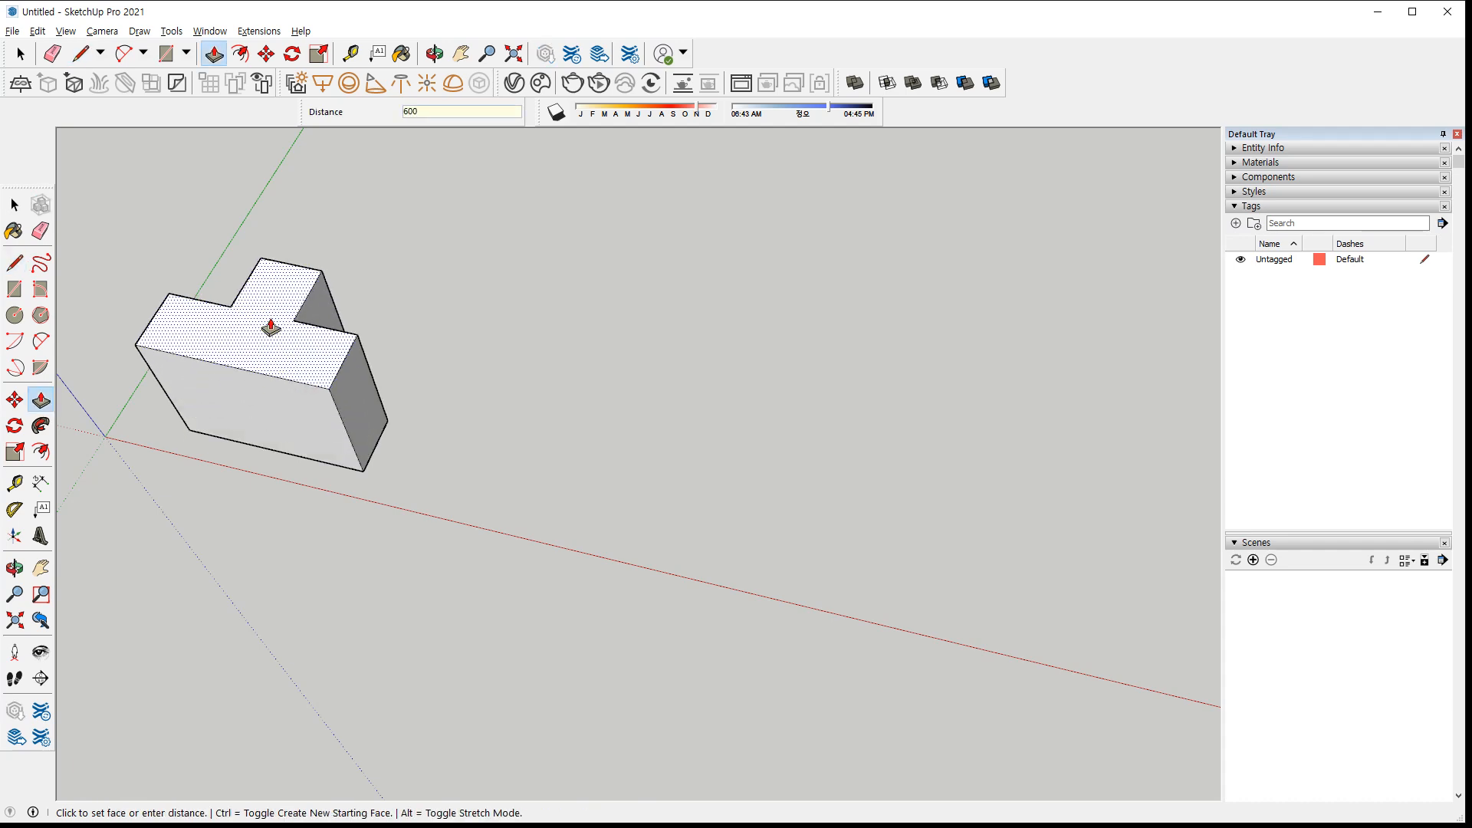
left_click(270, 328)
middle_click_drag(382, 366, 716, 479)
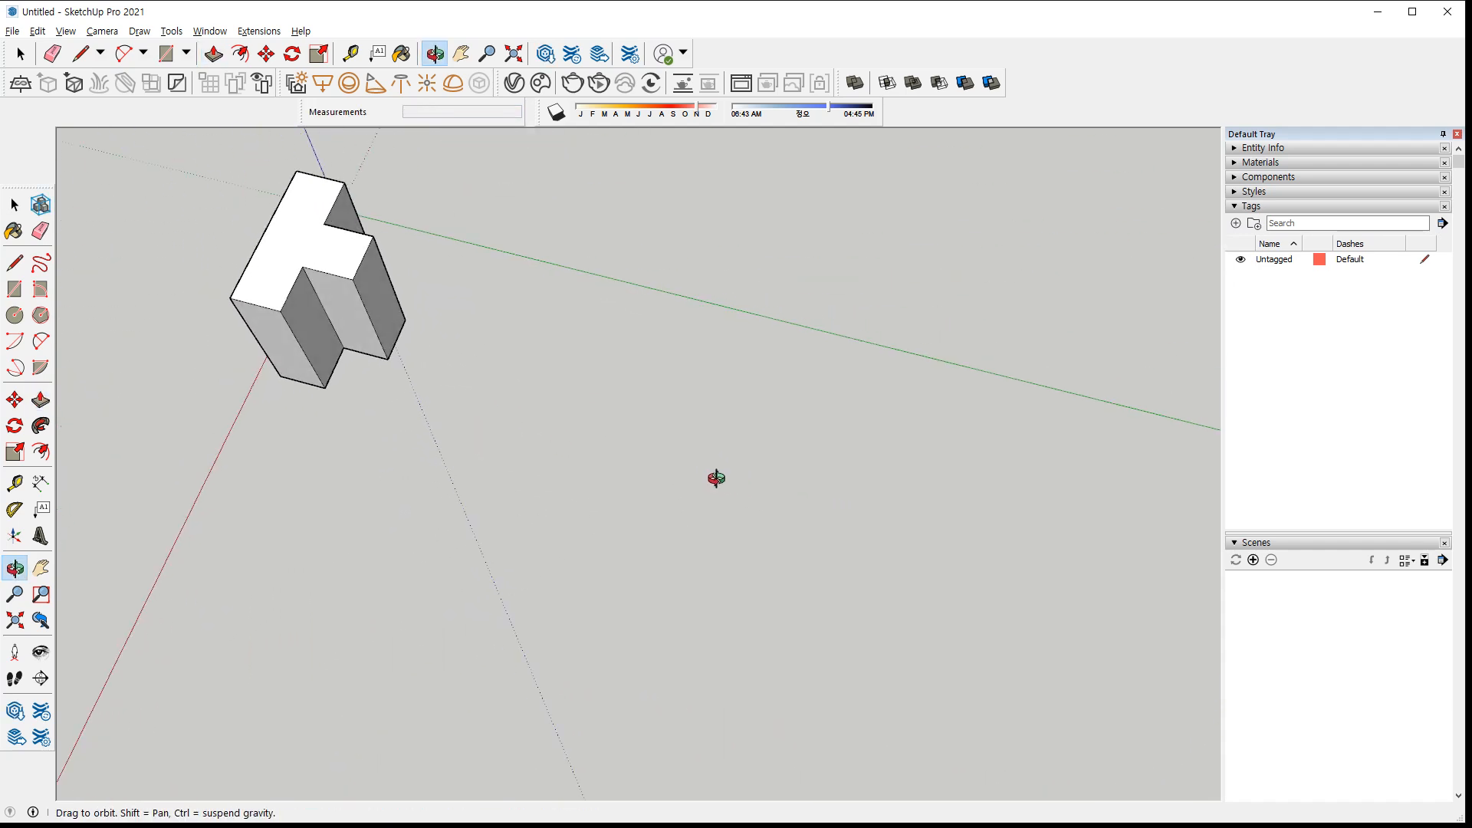
key("p")
middle_click_drag(710, 361, 700, 526)
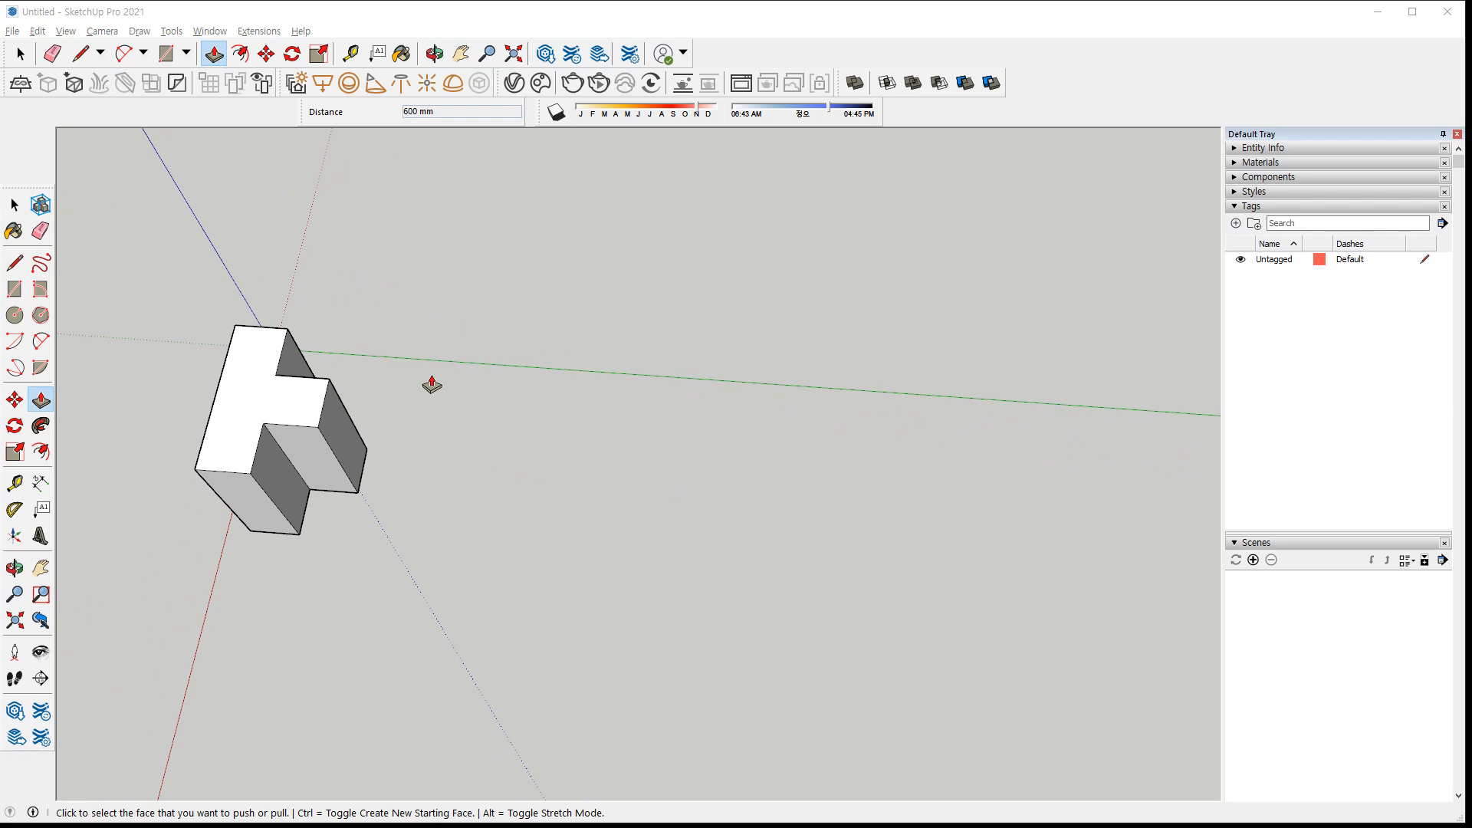
middle_click_drag(509, 500, 387, 470)
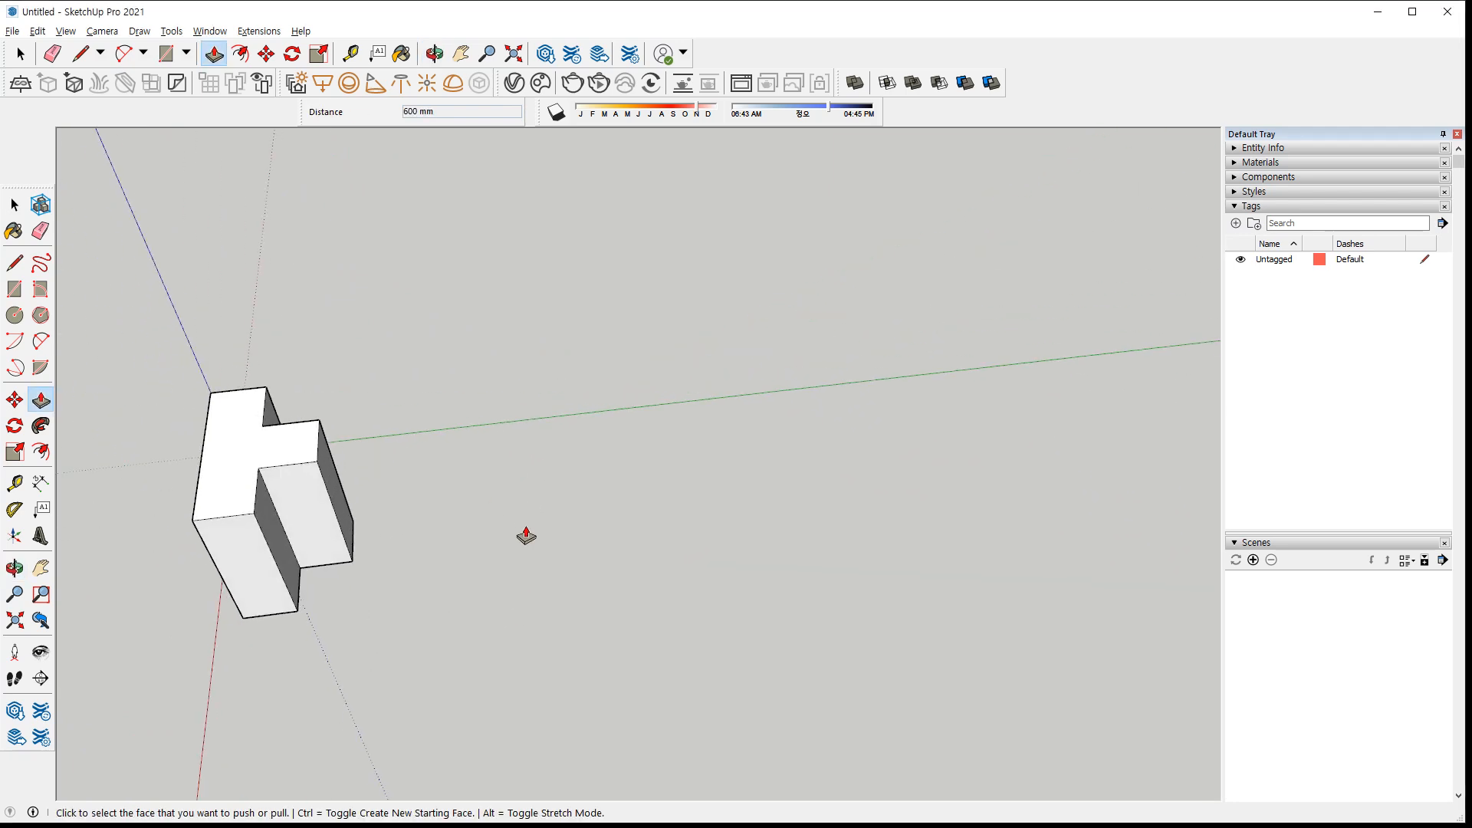
Draw a 500 × 500 mm rectangle beside the T-shaped block and extrude it 500 mm into a cube
key("r")
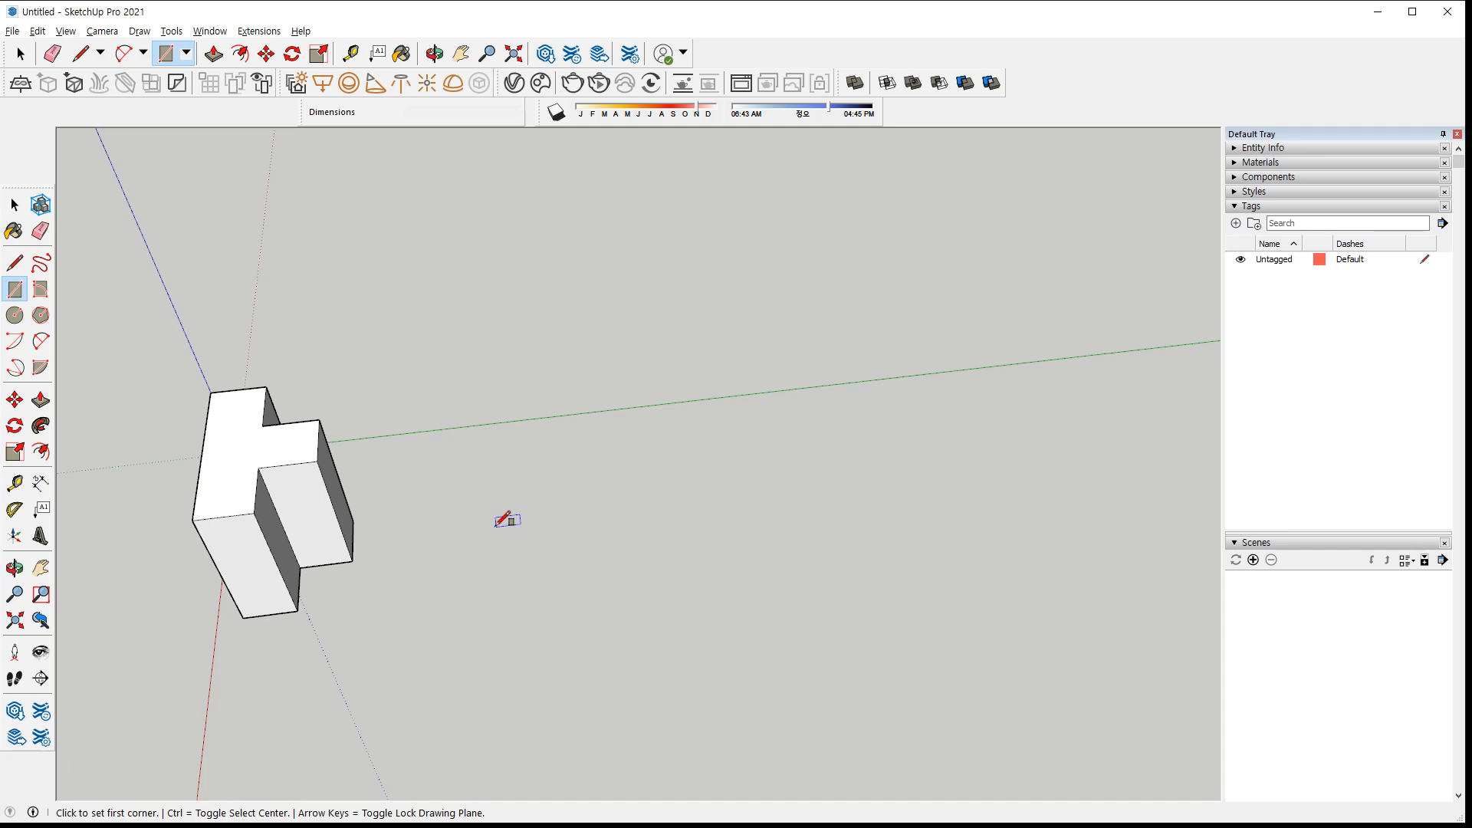
left_click(472, 574)
type("50")
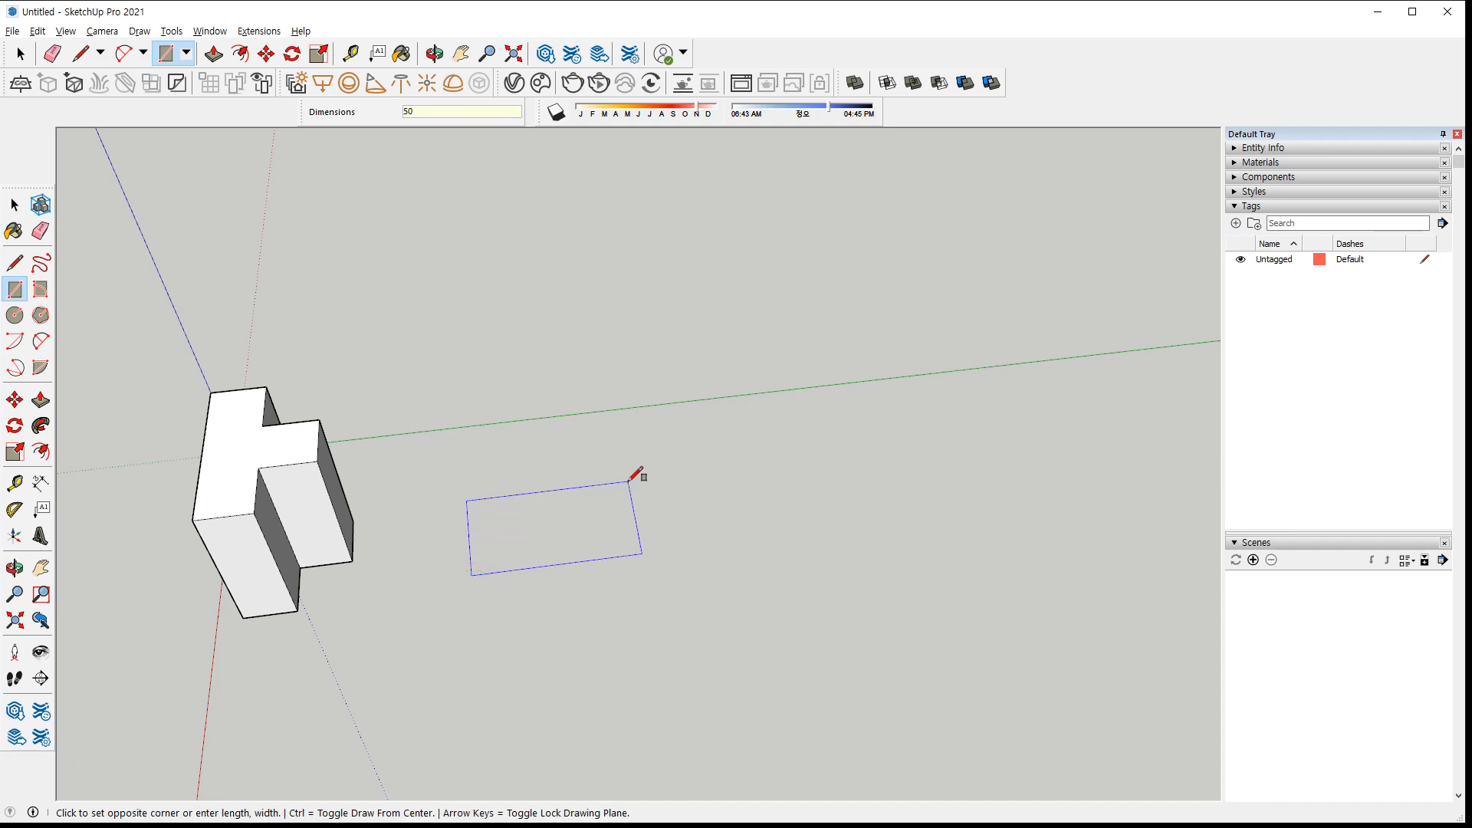
key("Return")
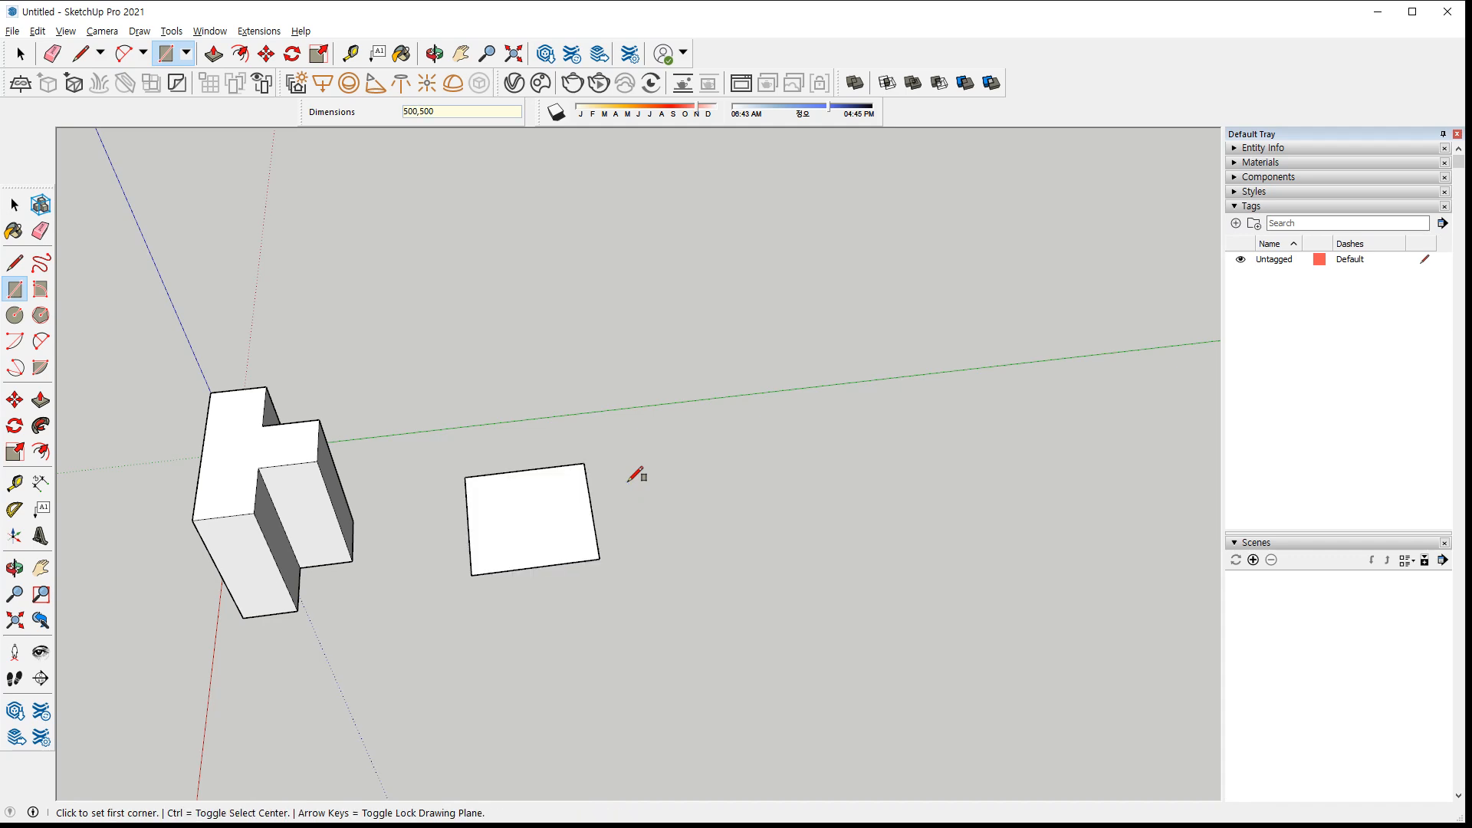
key("p")
left_click(509, 521)
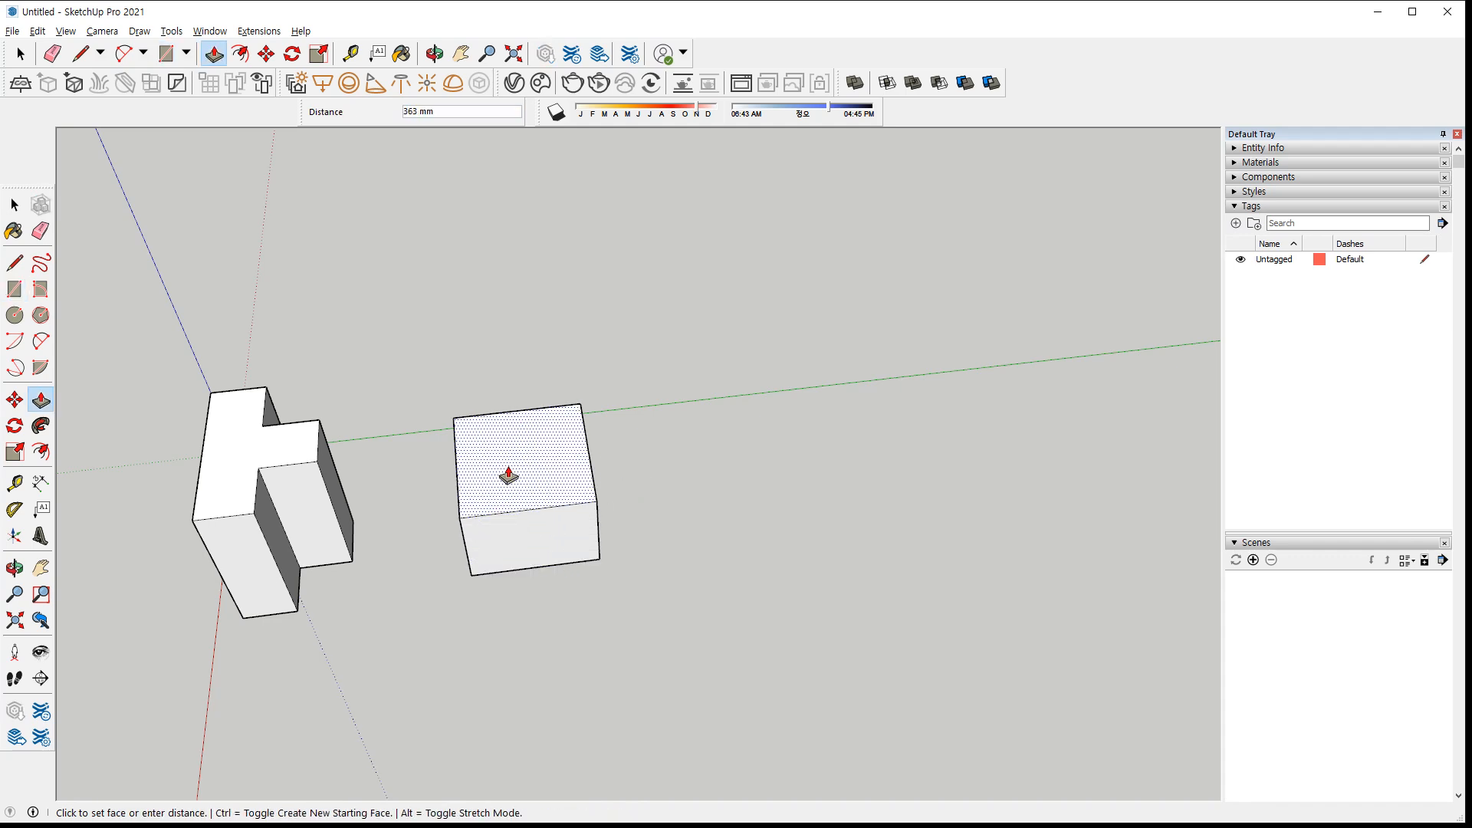
type("500")
key("Return")
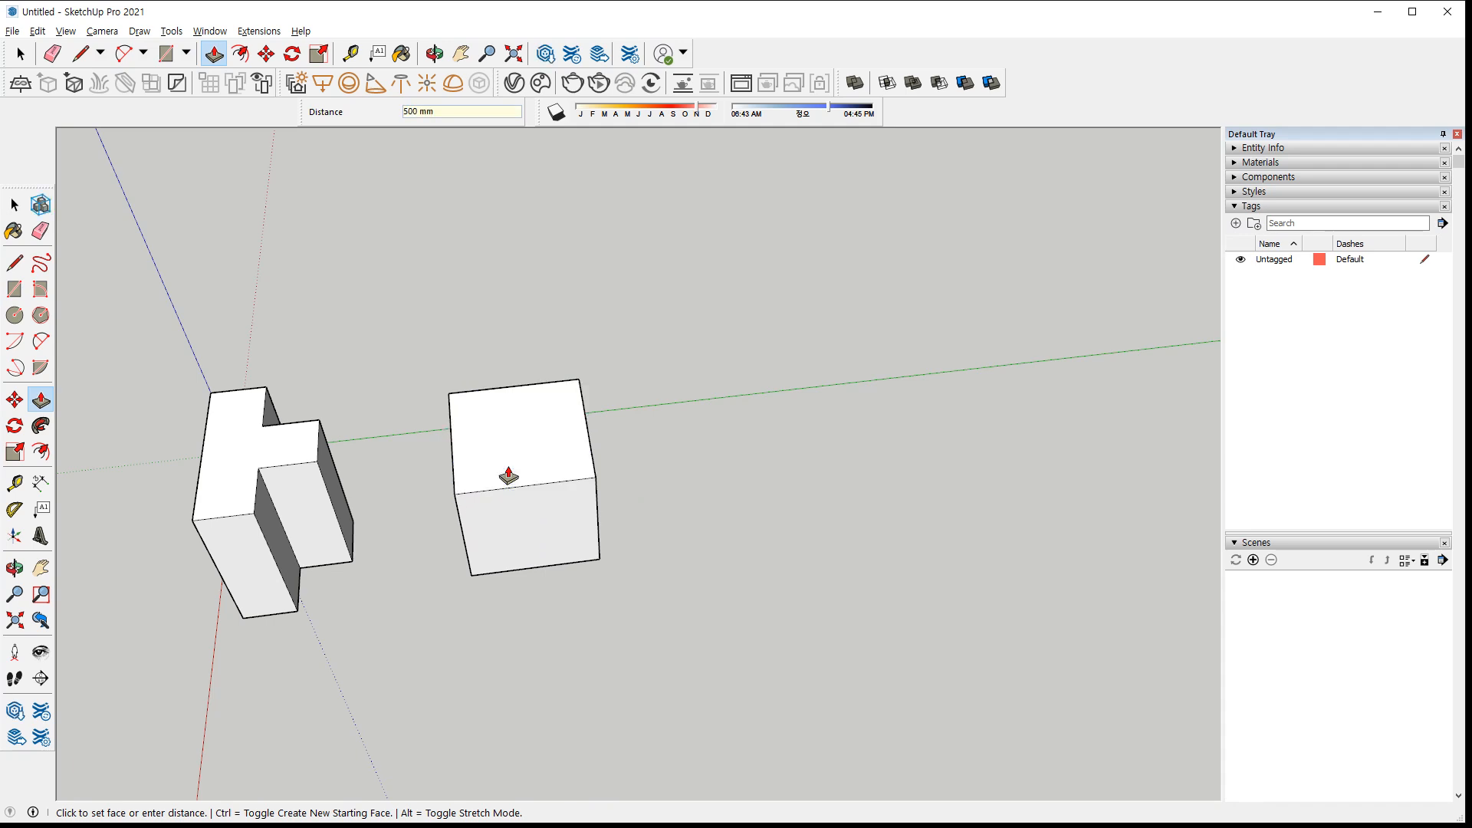
Draw matching diagonal lines across two opposite side faces of the cube, sloping the same way from upper to lower corner
middle_click_drag(508, 477, 414, 427)
key("l")
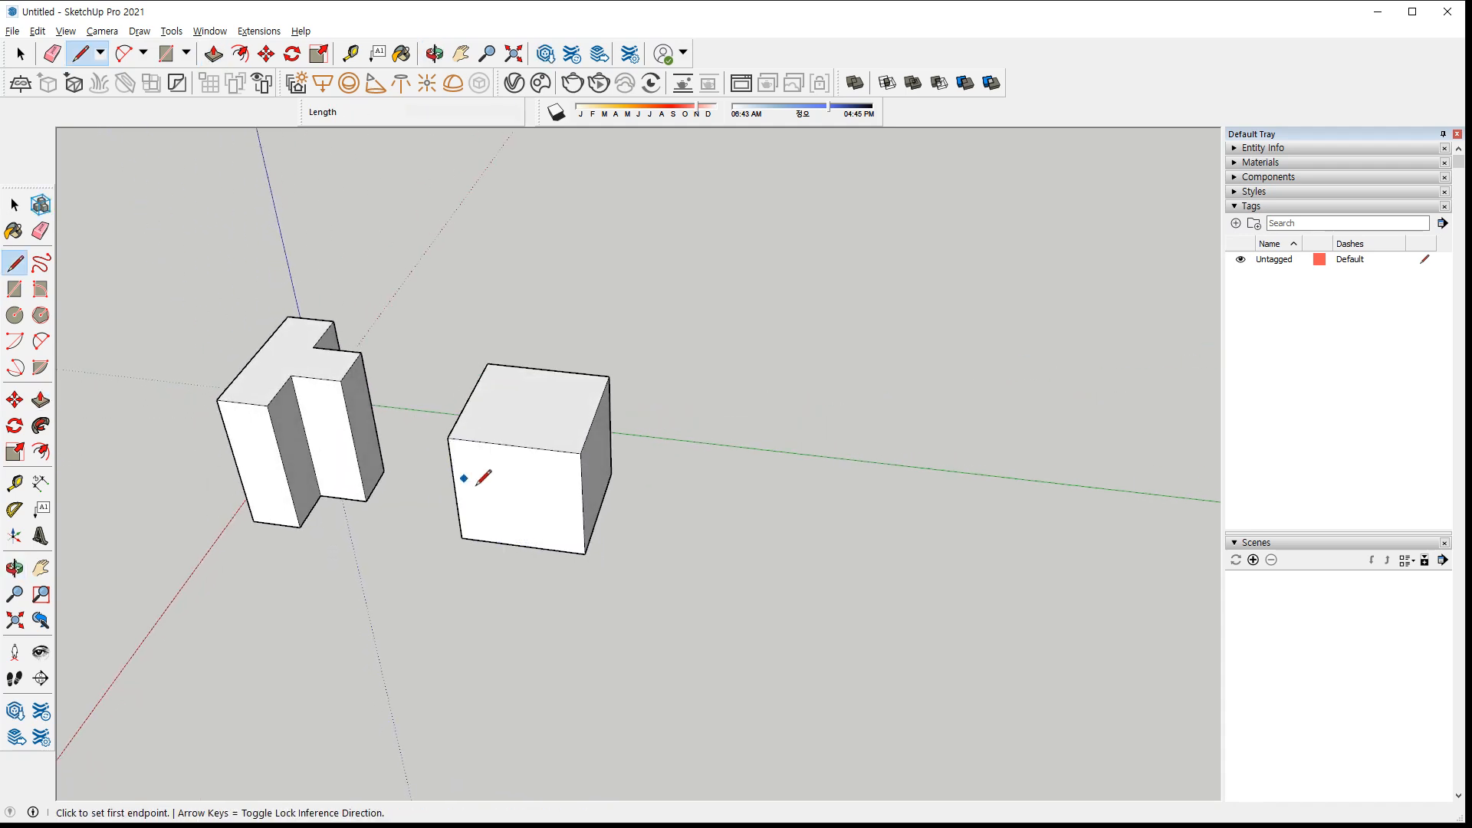
left_click(585, 554)
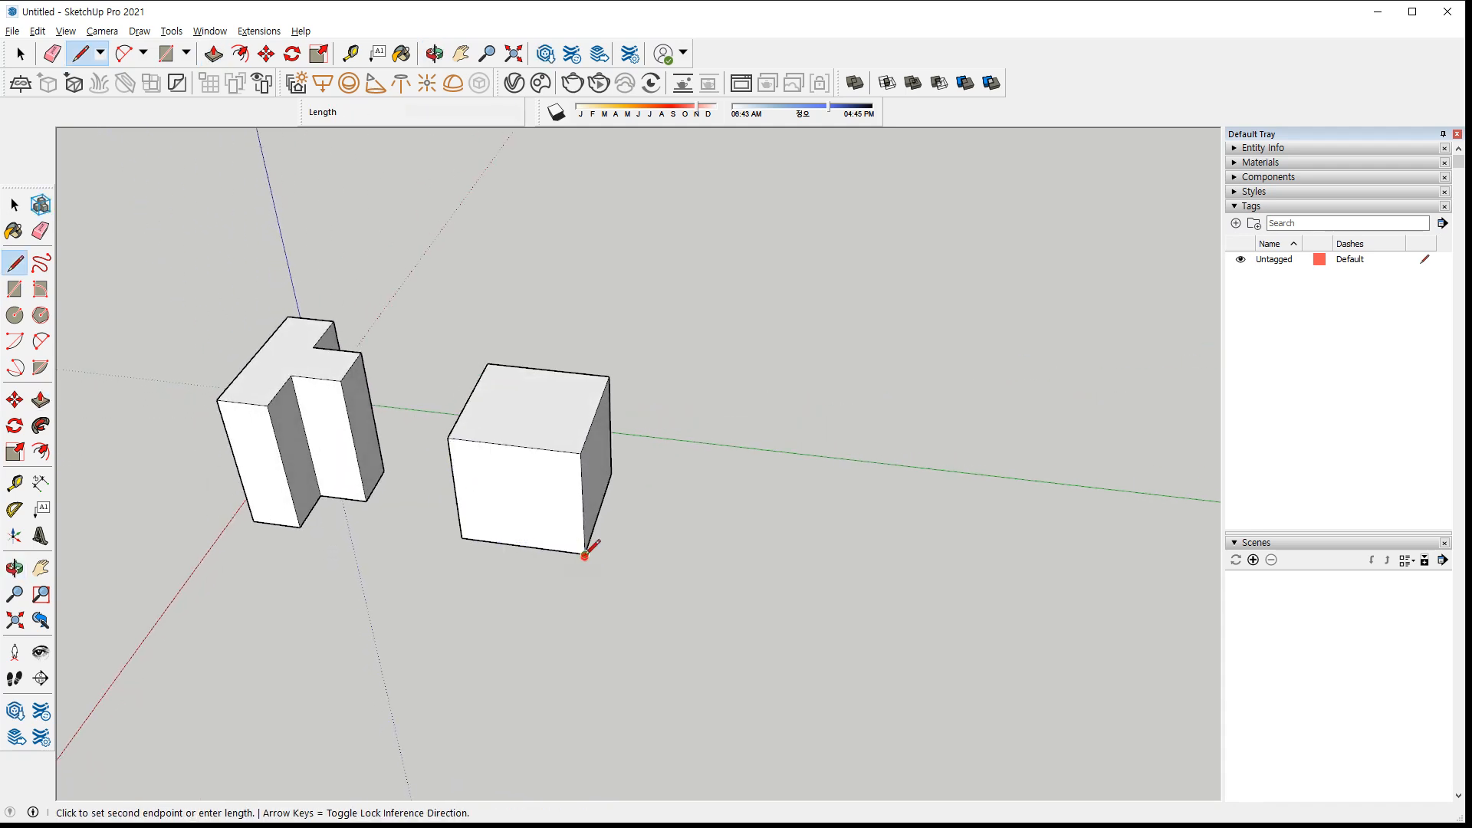
left_click(448, 437)
middle_click_drag(681, 418, 749, 361)
left_click(755, 355)
left_click(665, 502)
Erase the edges meeting at the cube's two top corners cut off by the diagonals, leaving a wedge
key("e")
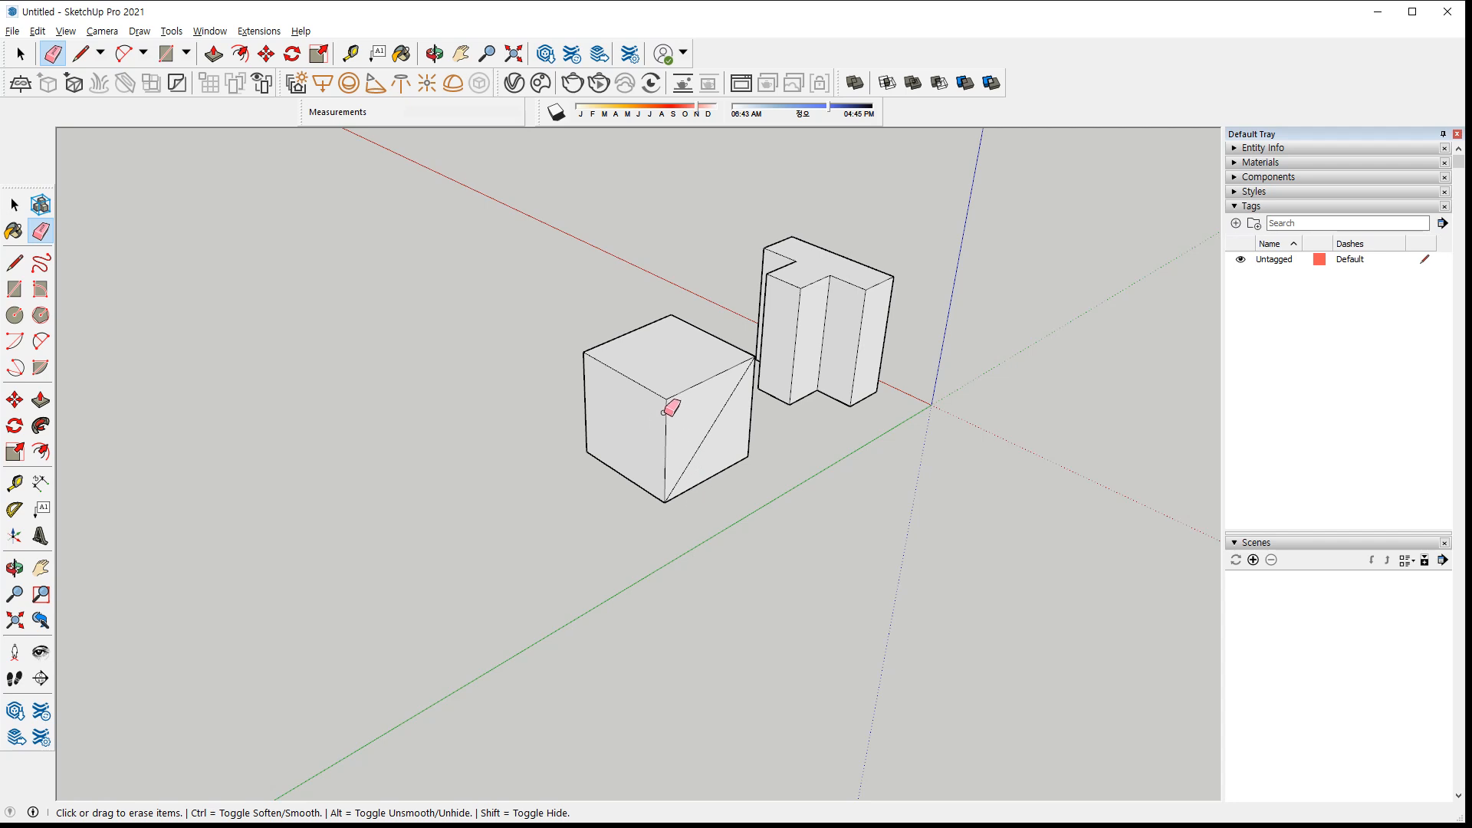
left_click_drag(667, 395, 656, 416)
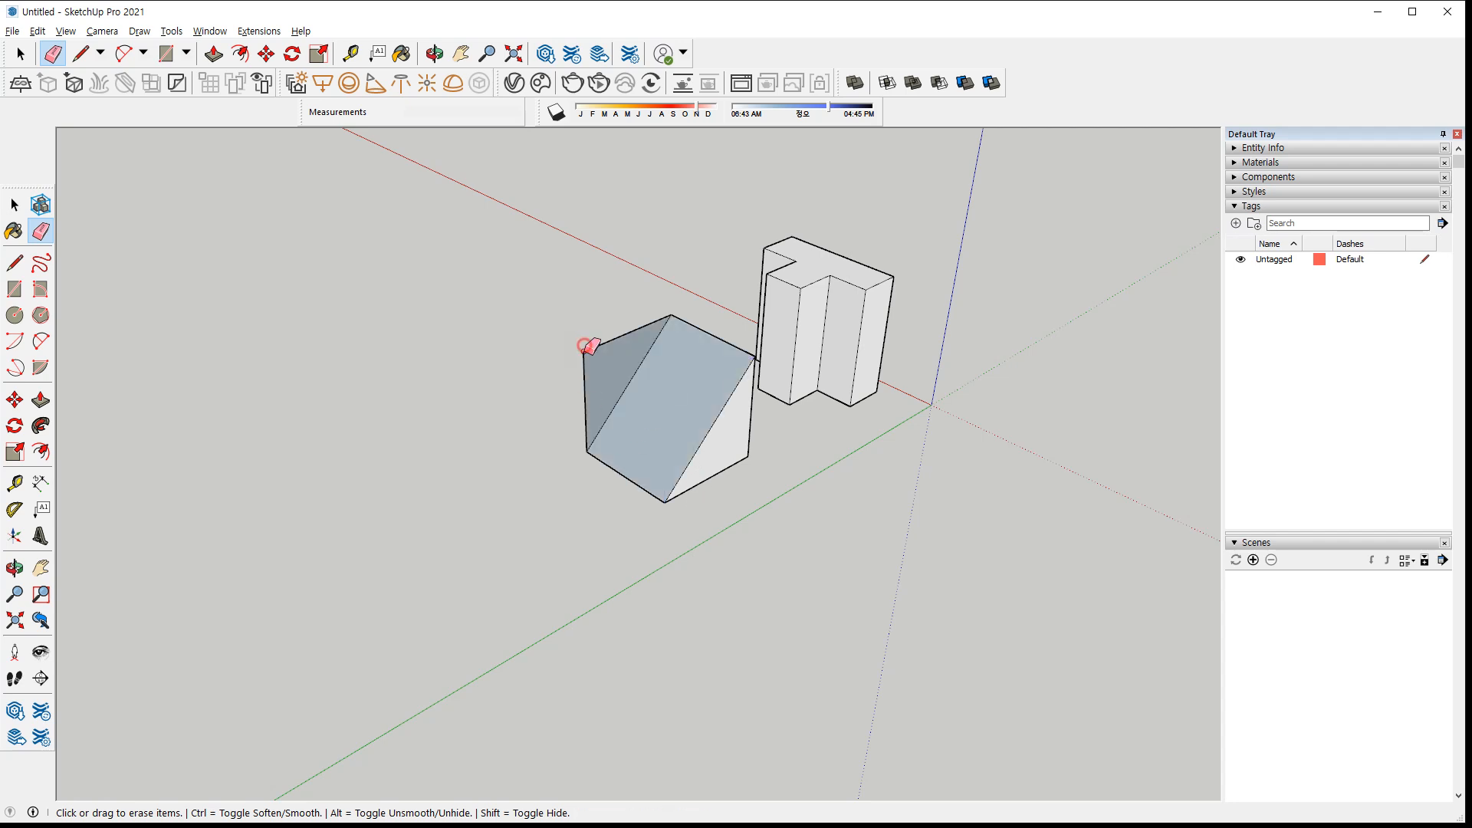
left_click_drag(585, 345, 581, 369)
middle_click_drag(523, 441, 1107, 431)
middle_click_drag(491, 468, 729, 504)
left_click_drag(729, 504, 796, 530)
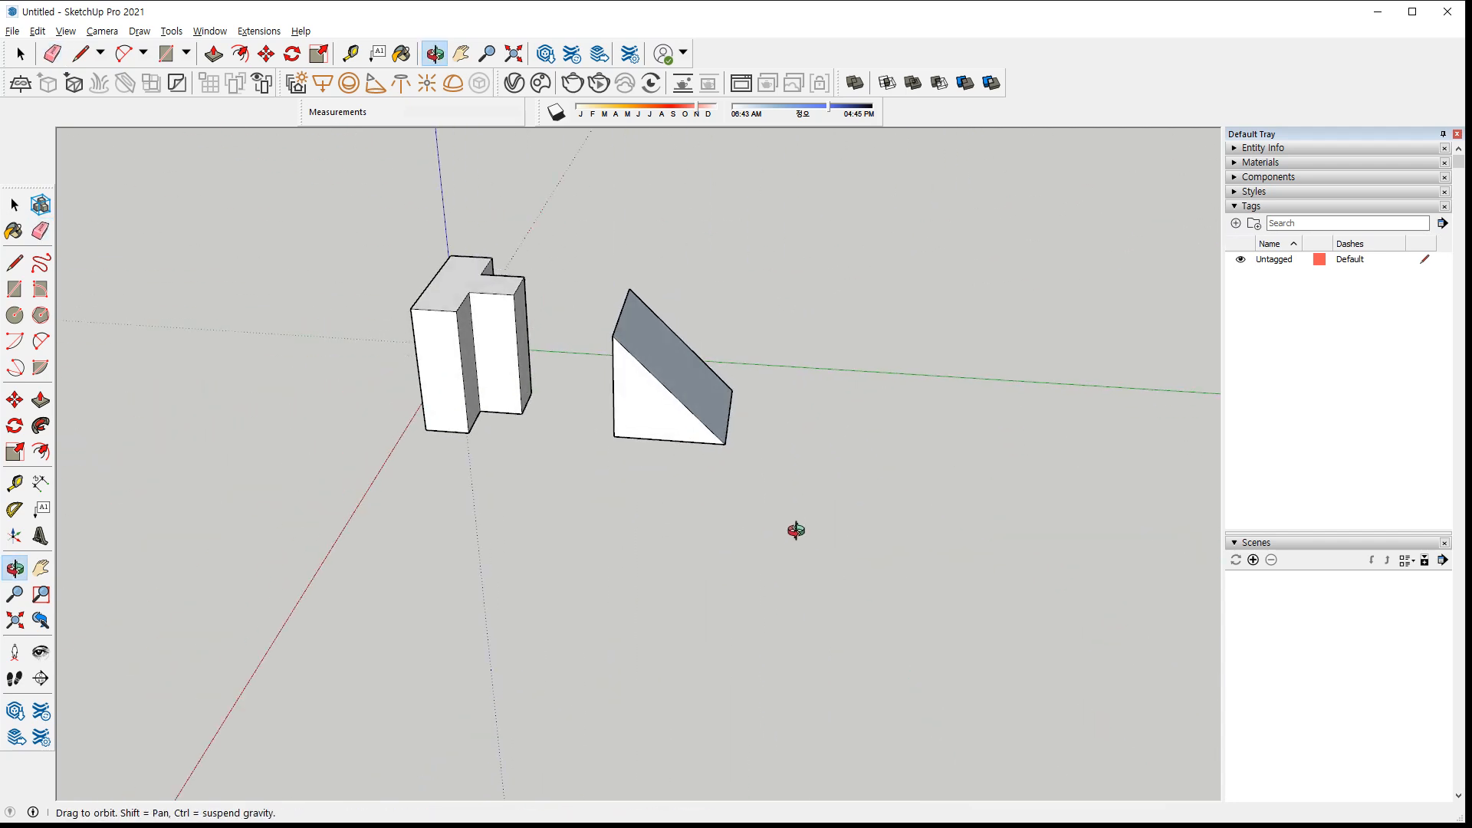
Draw a 500 × 500 mm rectangle on the ground beside the wedge and extrude it 500 mm into a cube
middle_click_drag(796, 531, 576, 483)
key("r")
left_click(564, 472)
type("50")
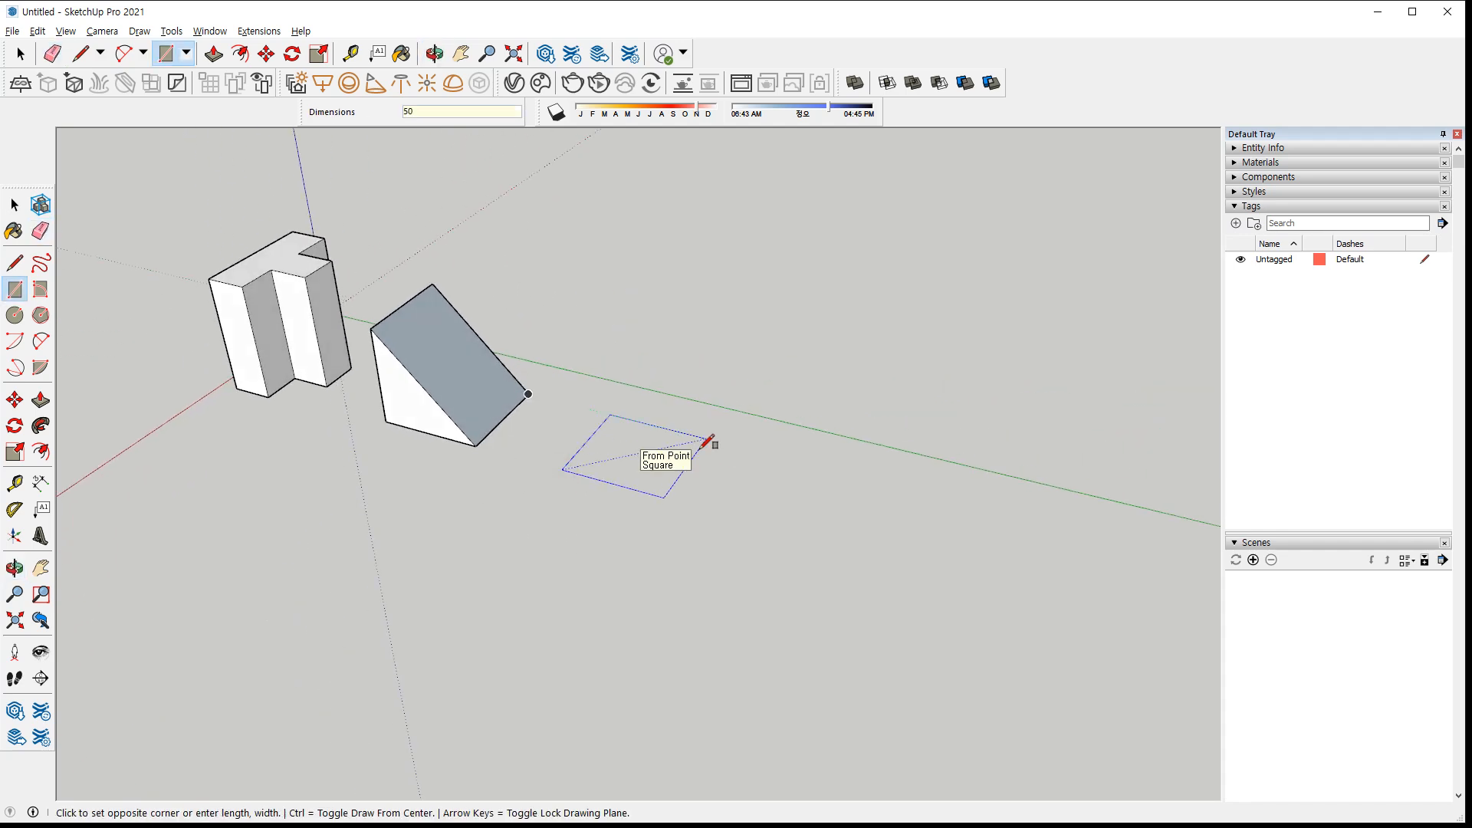
type("0,500")
key("Return")
key("p")
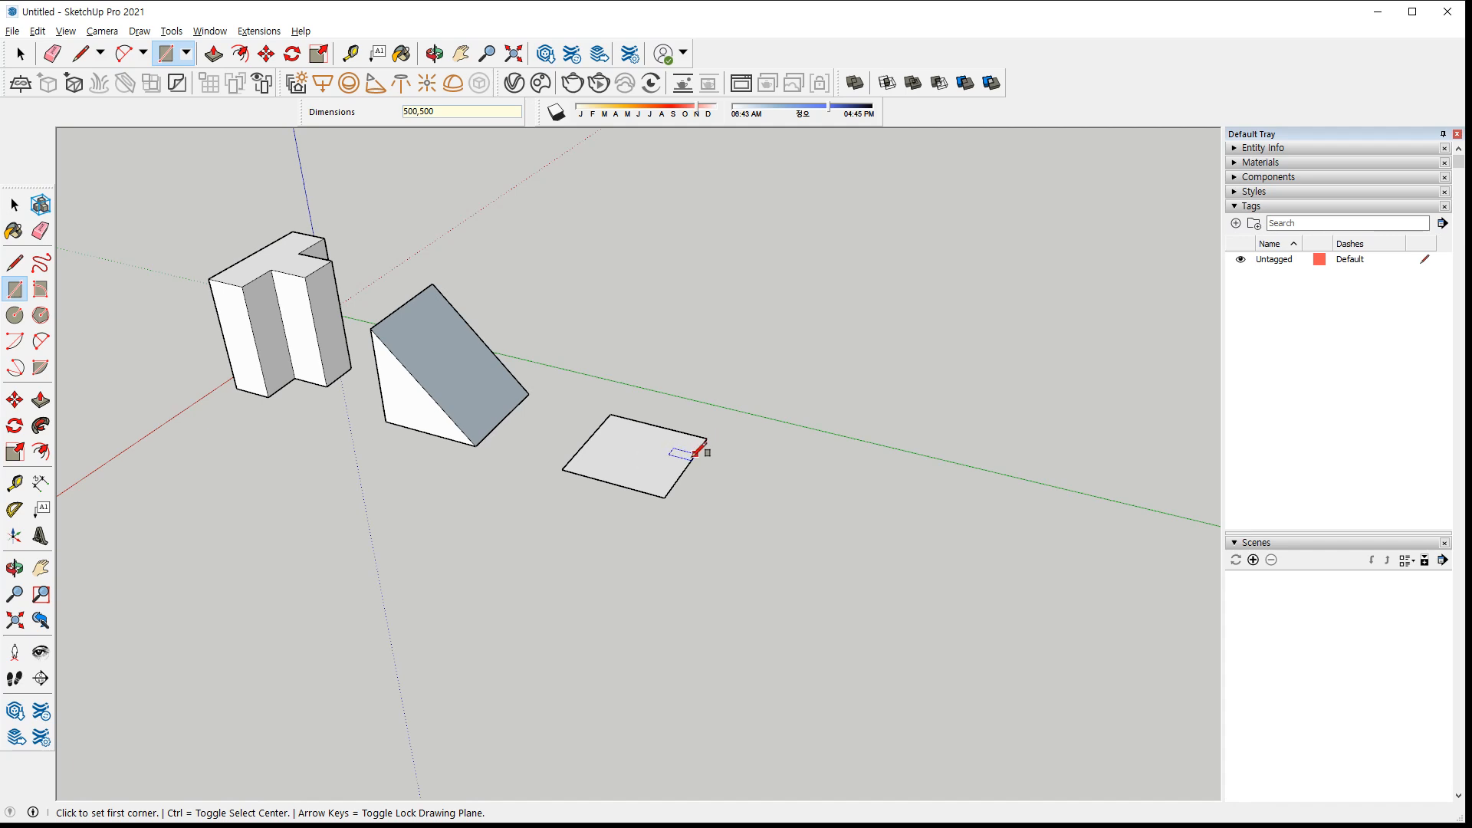
left_click(641, 475)
type("500")
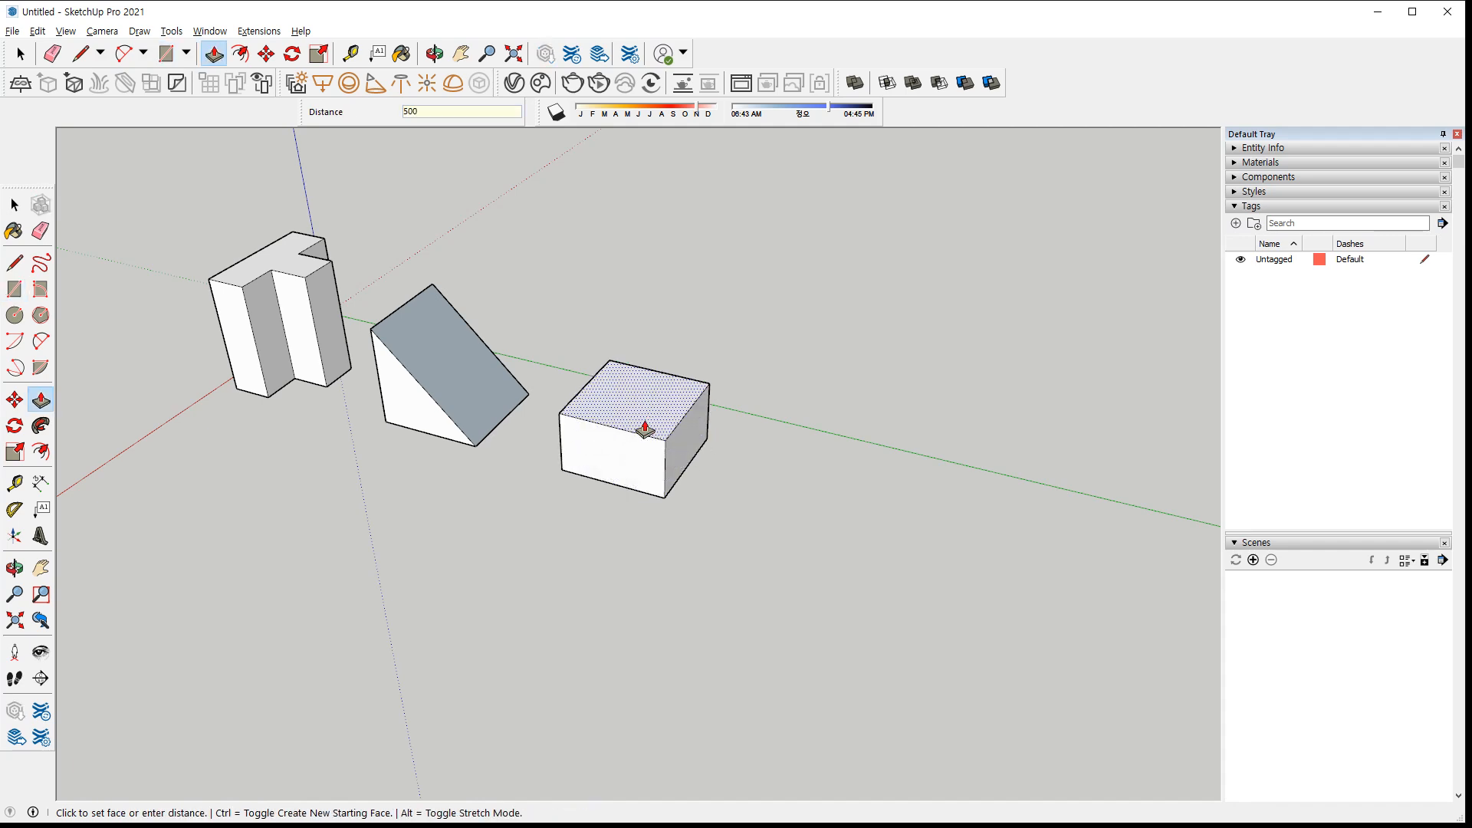
key("Return")
Draw a diagonal across the new cube's front face and push its upper triangle back 500 mm to leave a wedge
key("l")
left_click(554, 375)
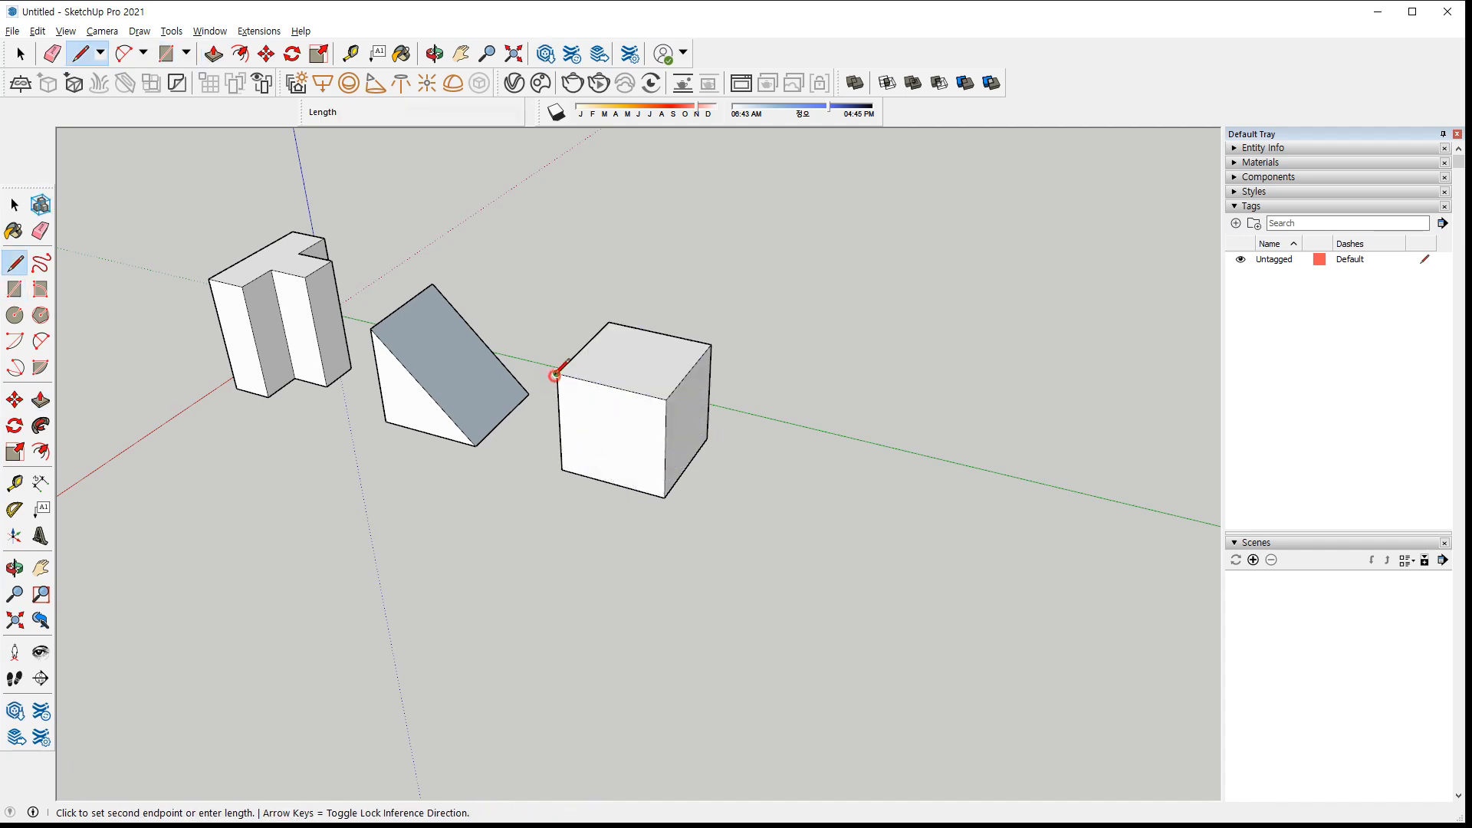
left_click(664, 497)
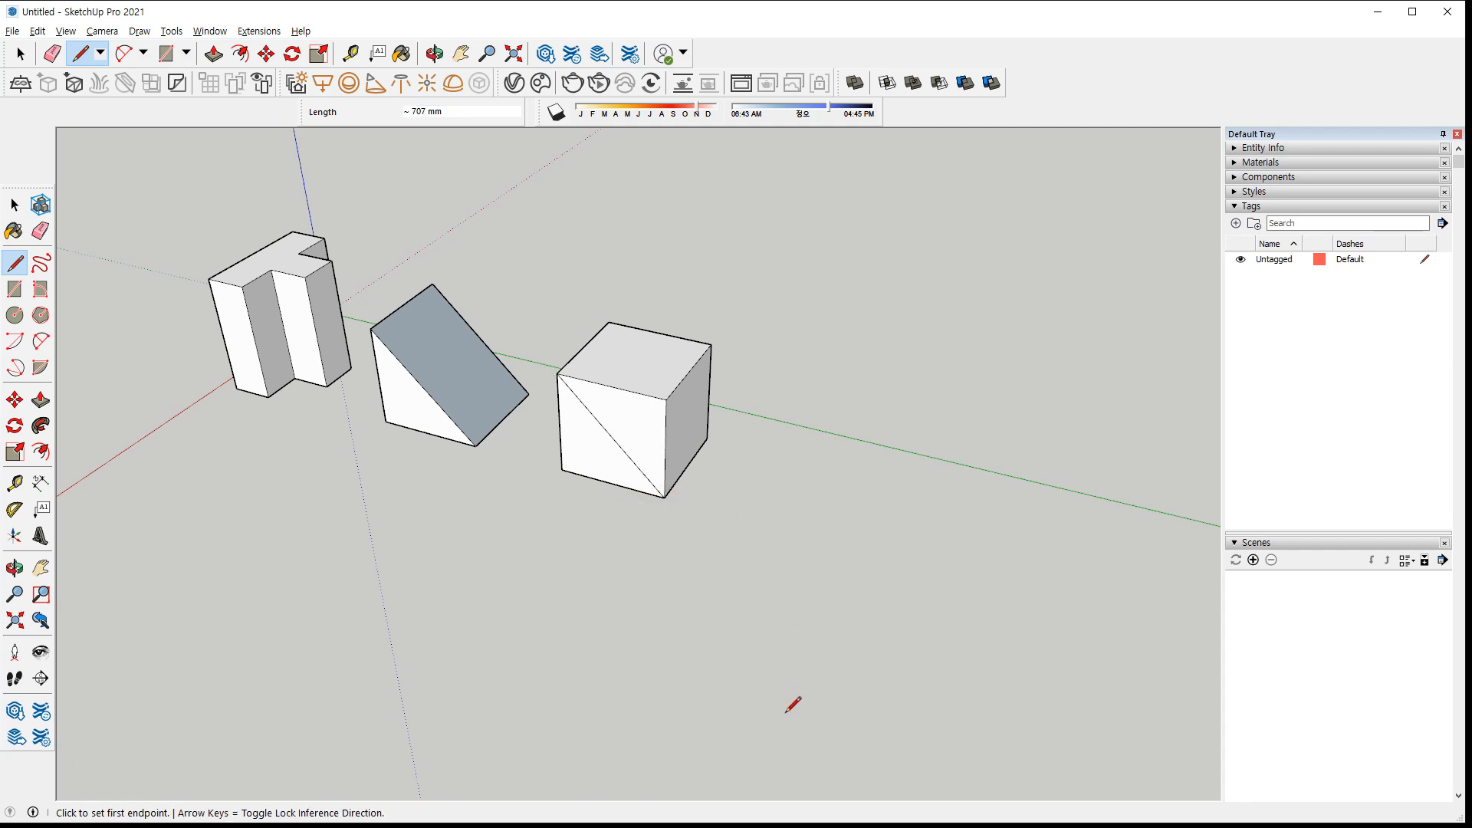
key("p")
left_click(629, 418)
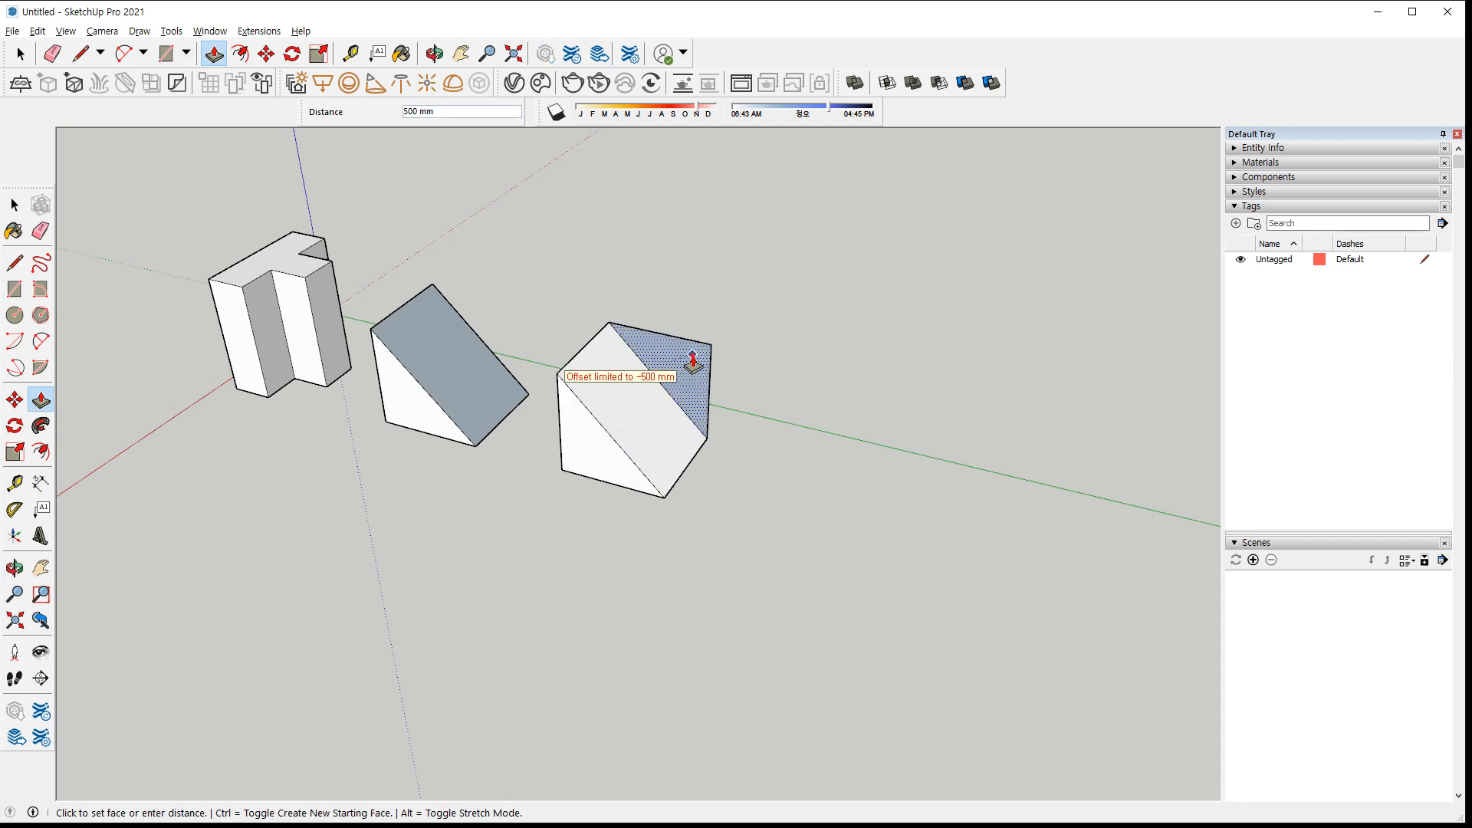
left_click(693, 366)
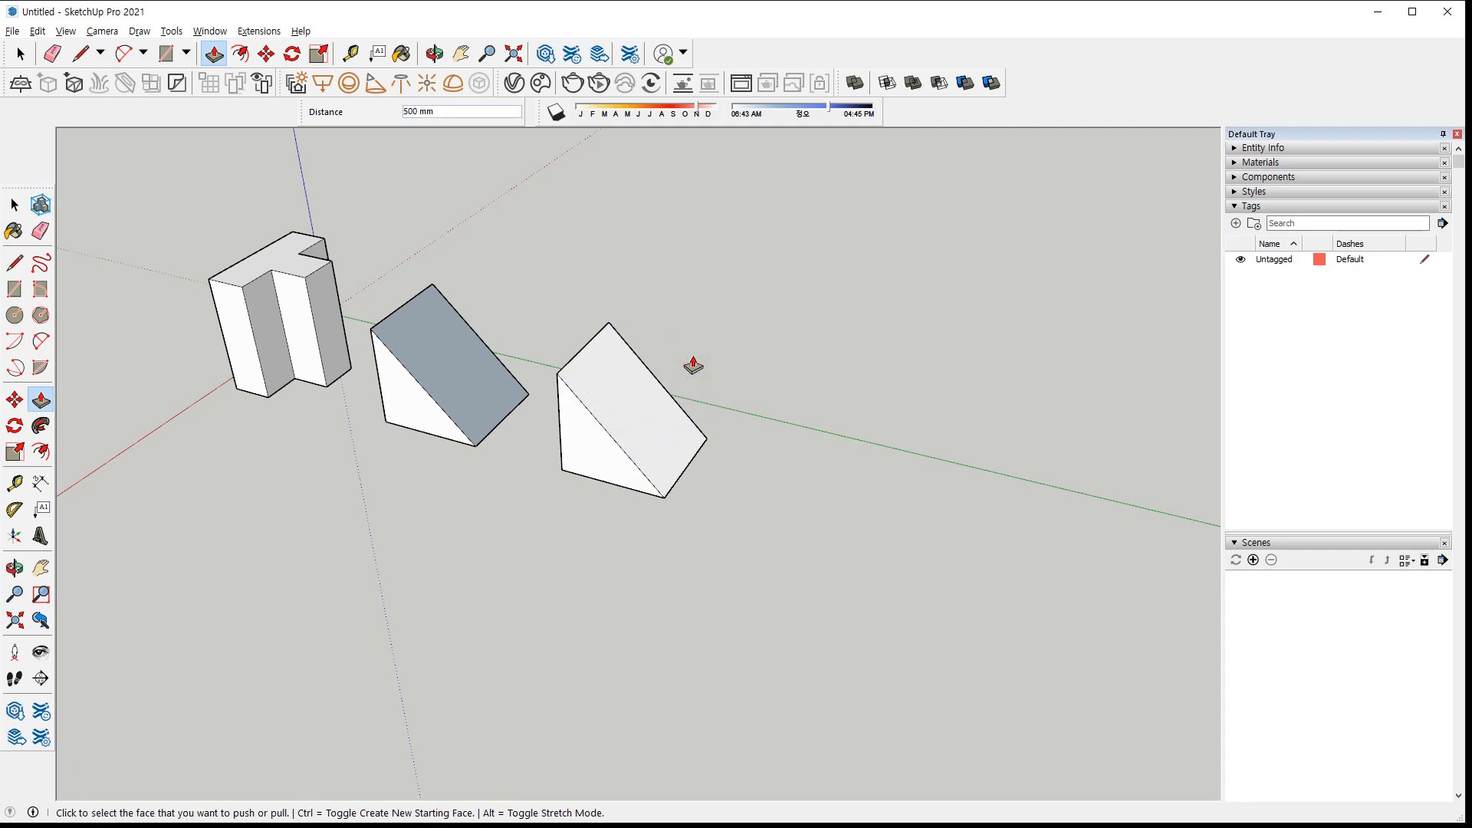
Draw an upright right triangle beside the second wedge, with its base parallel to green and its height along blue
key("l")
left_click(884, 554)
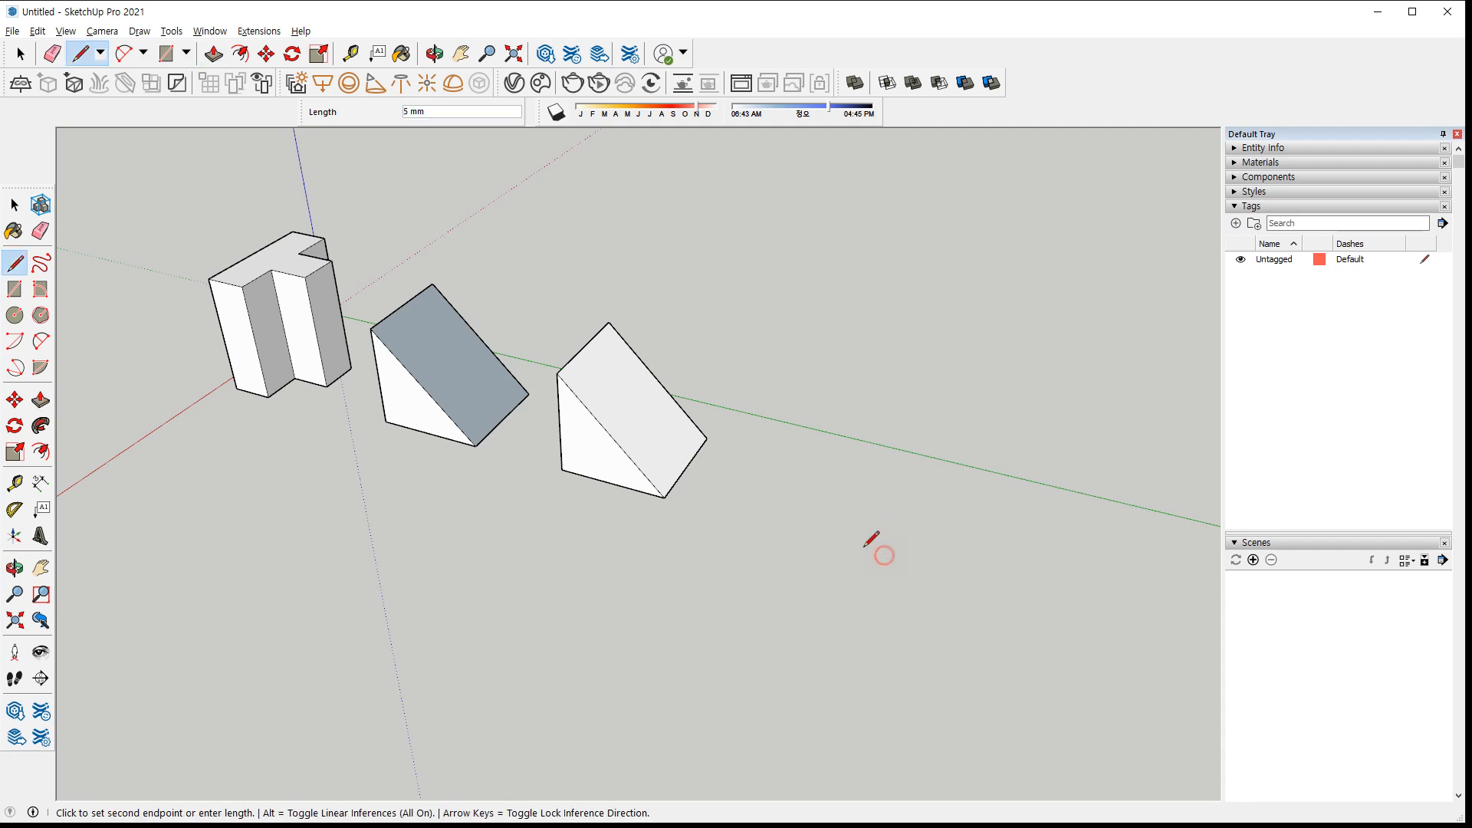
left_click(766, 522)
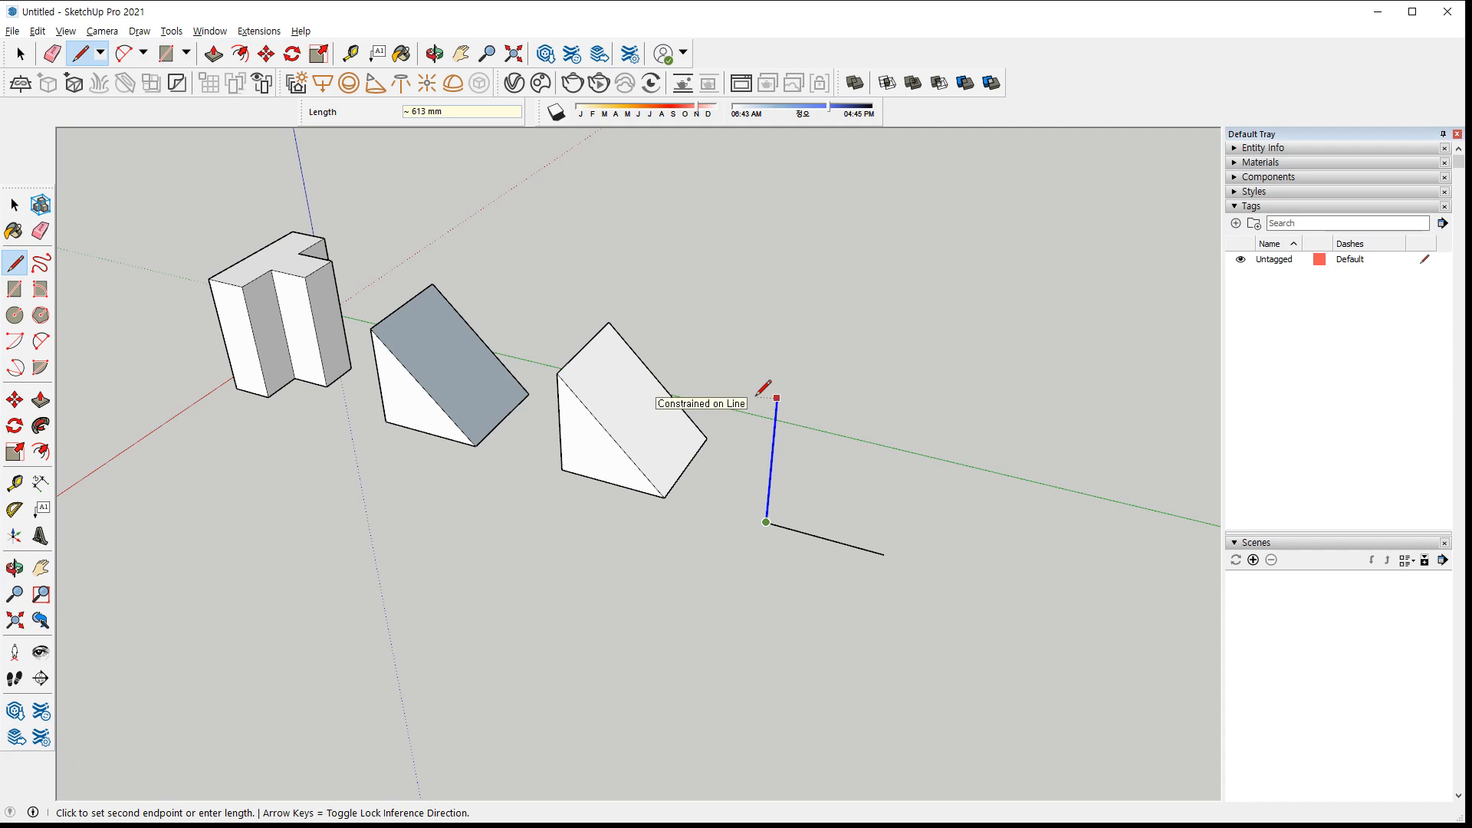
left_click(776, 424)
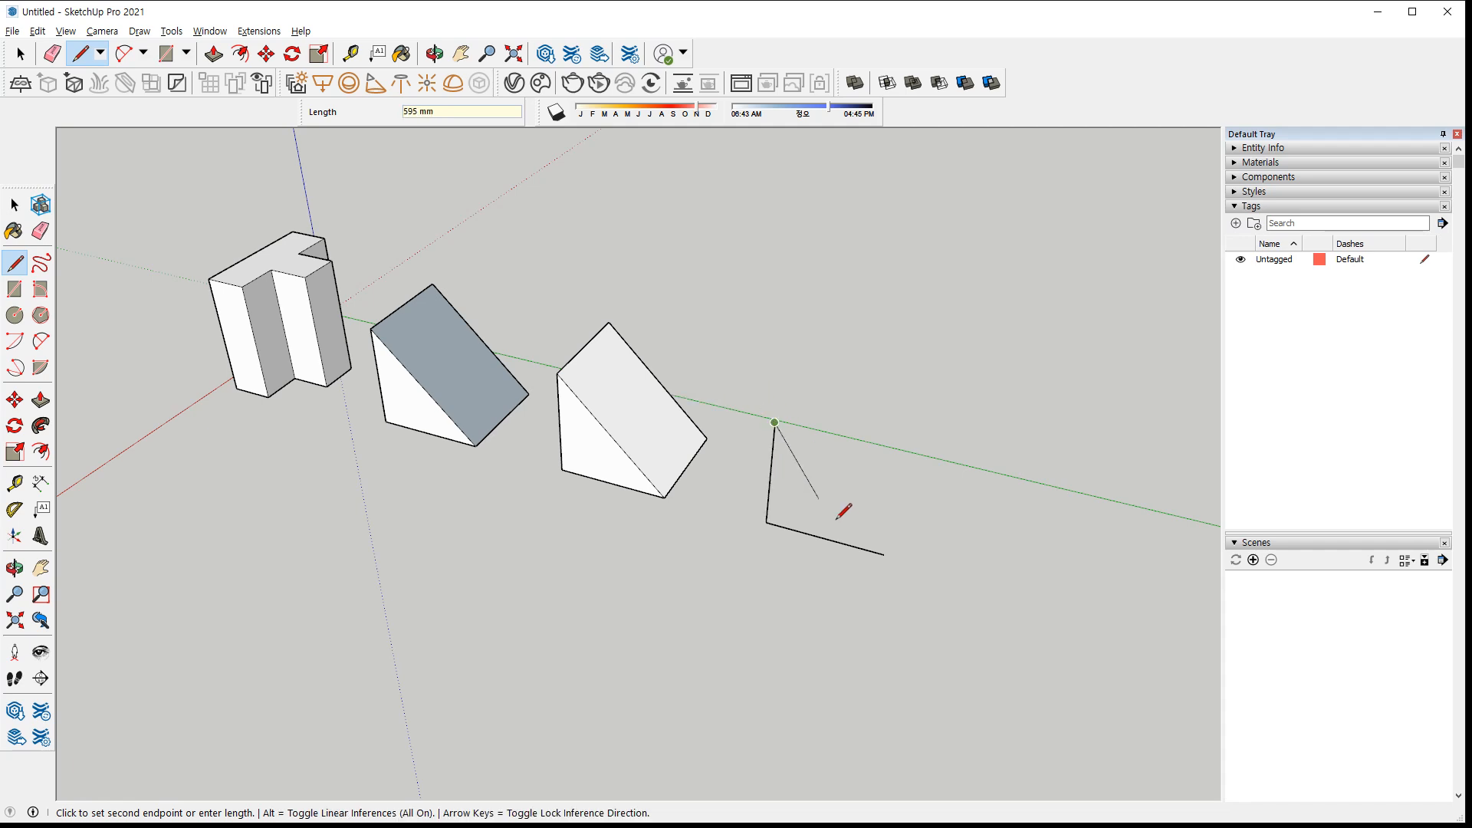
left_click(883, 553)
Extrude the upright triangular face 500 mm with Push/Pull to form a third wedge
key("p")
left_click(843, 529)
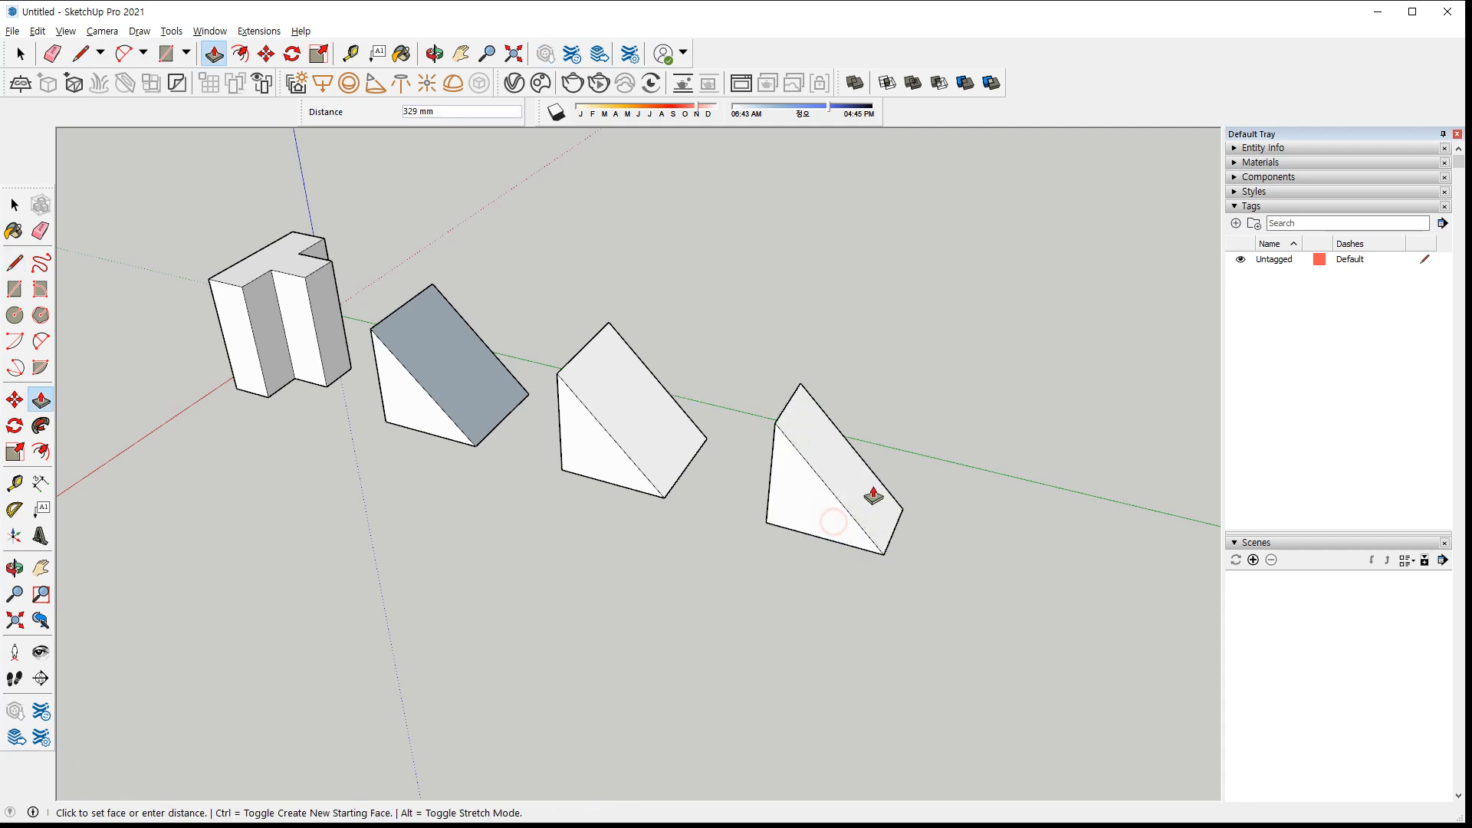
type("500")
key("Return")
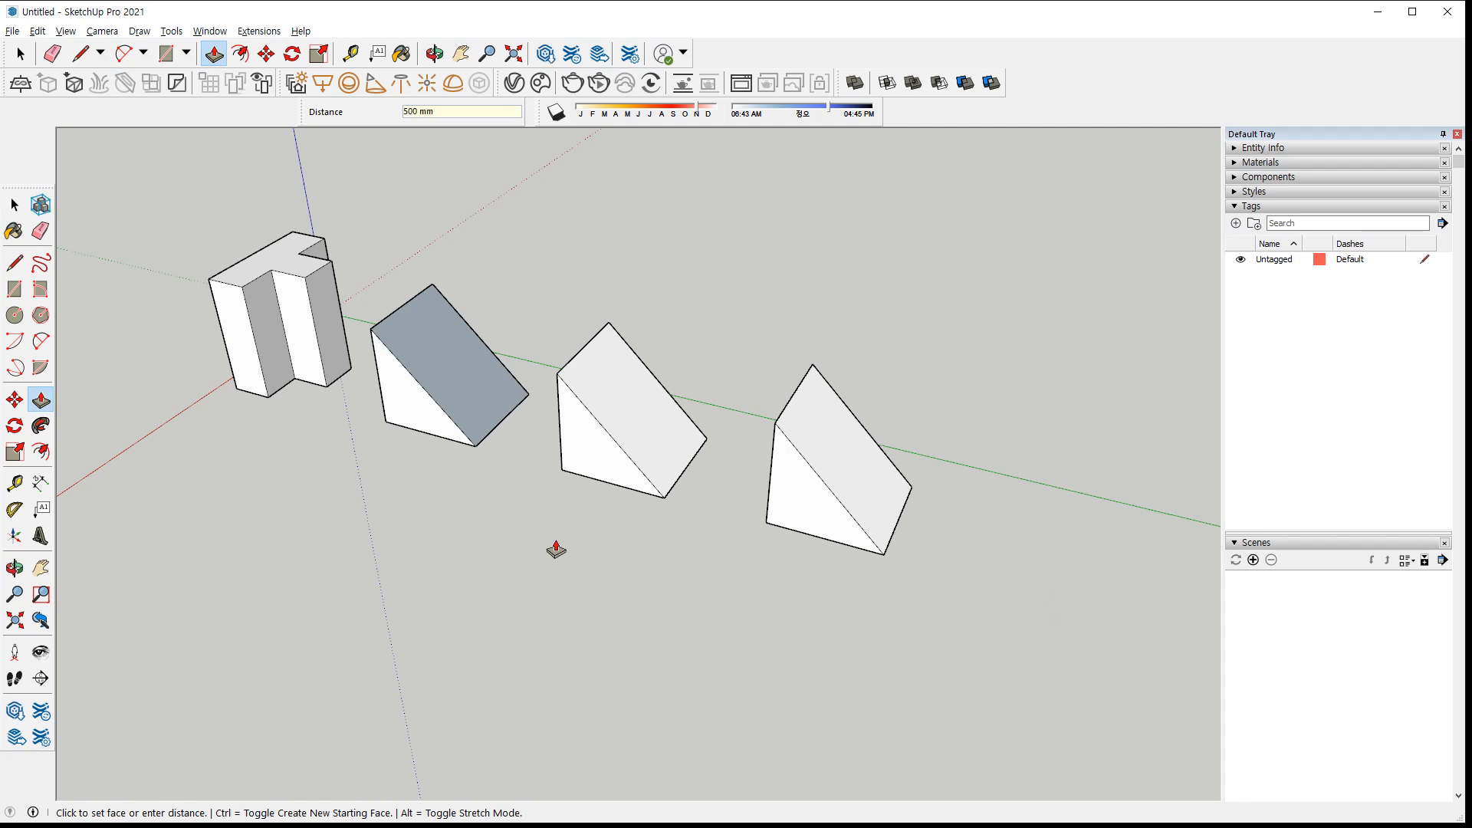
mouse_move(357, 473)
left_mouse_down()
mouse_move(892, 595)
mouse_move(848, 616)
left_mouse_up()
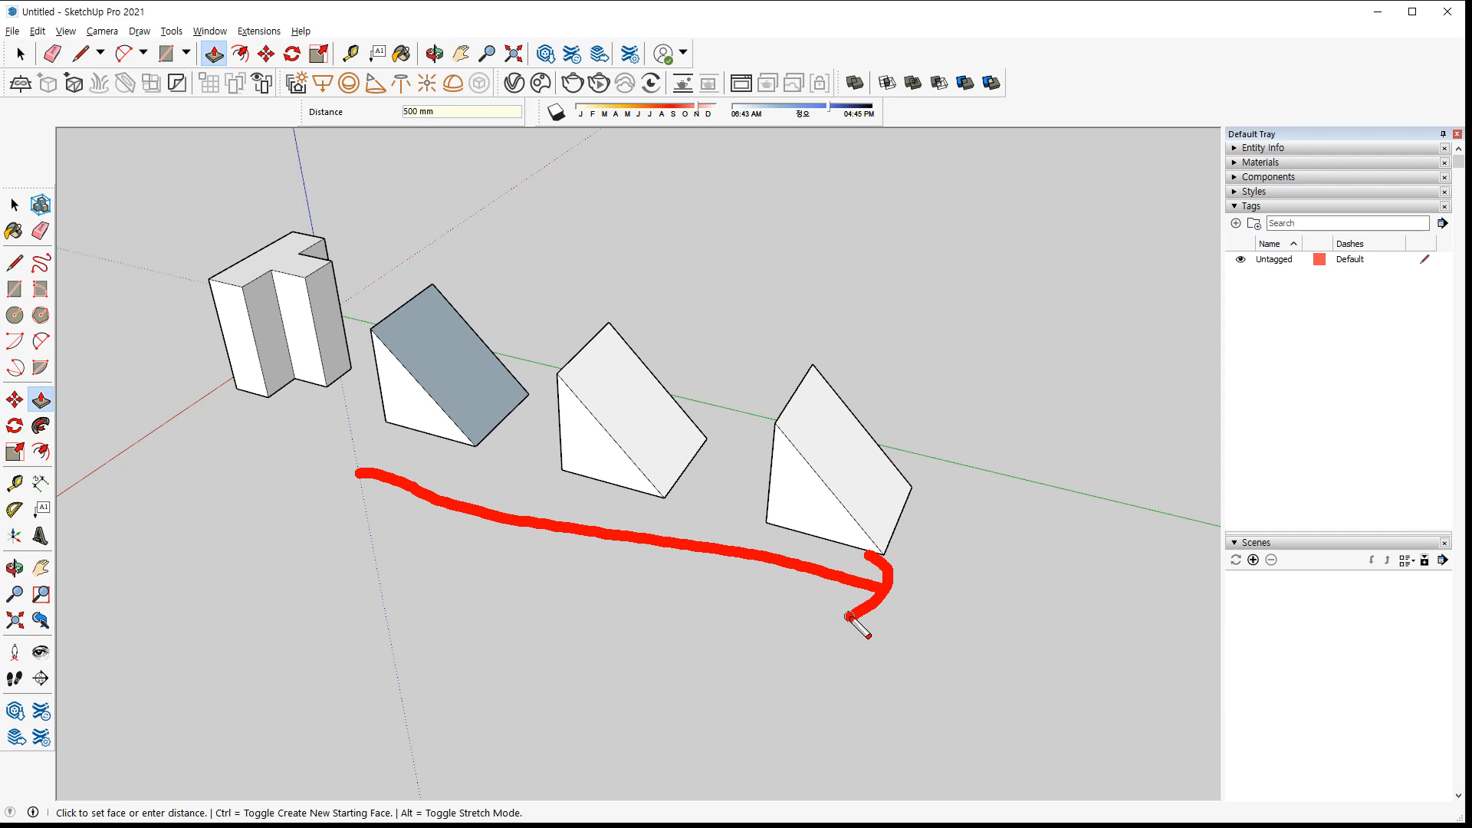
key("Escape")
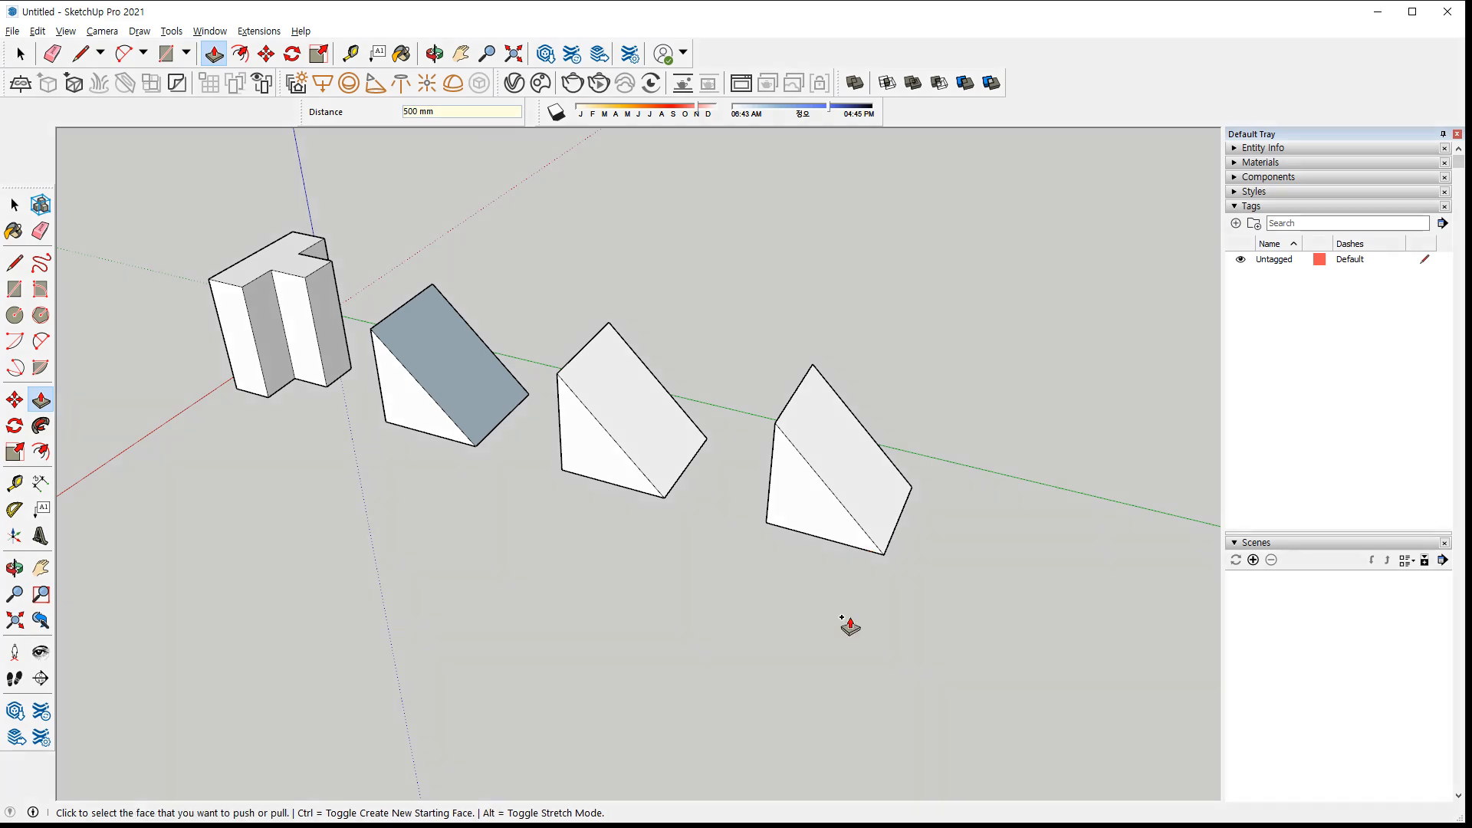
In front of the T-shaped block, draw a 500 mm line parallel to green and a 500 mm line upwards from its end
scroll(327, 400, "down", 3)
mouse_move(407, 562)
middle_mouse_down()
mouse_move(463, 519)
mouse_move(430, 548)
middle_mouse_up()
key("space")
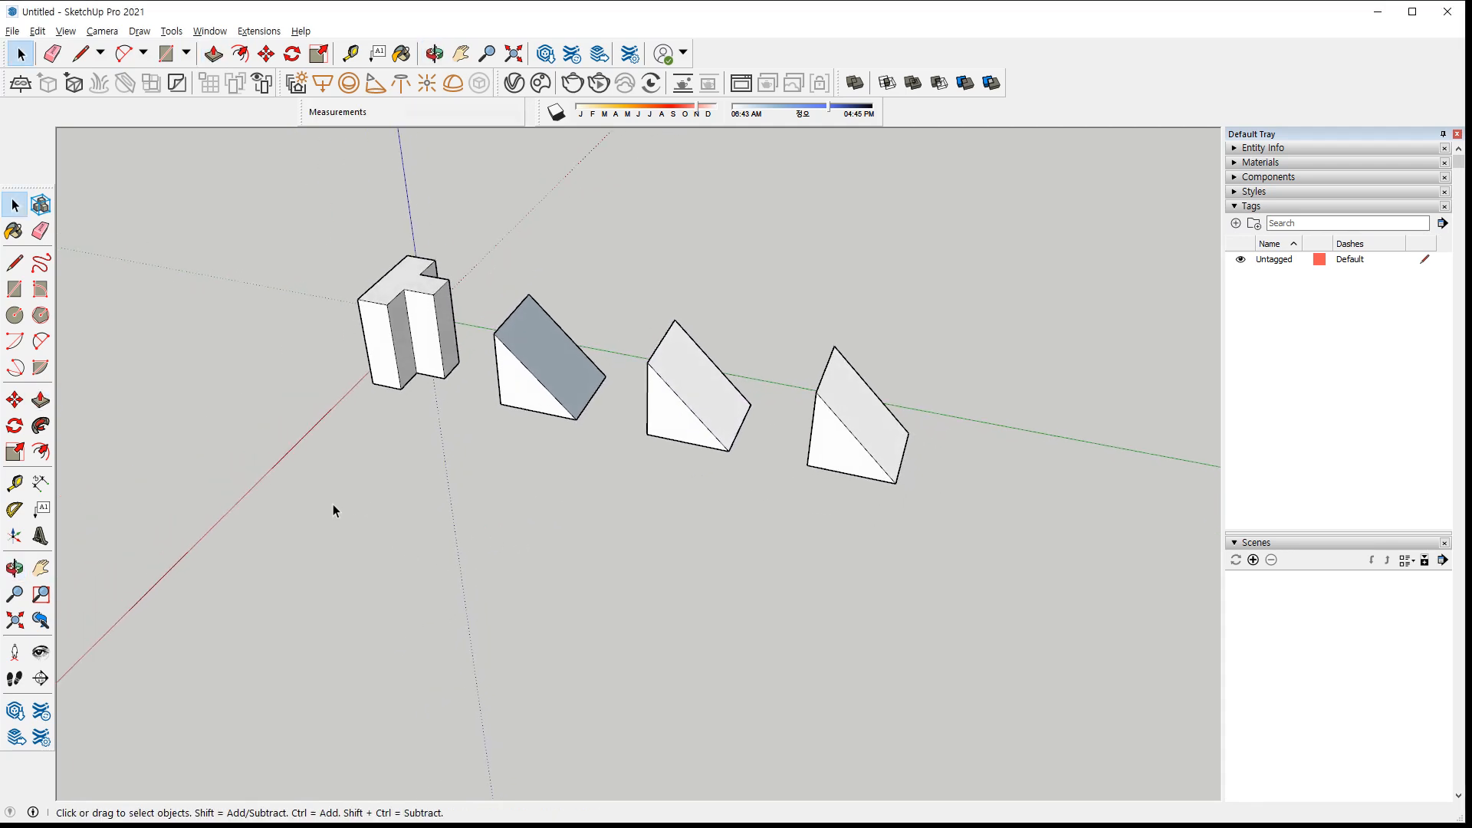
key("l")
left_click(438, 516)
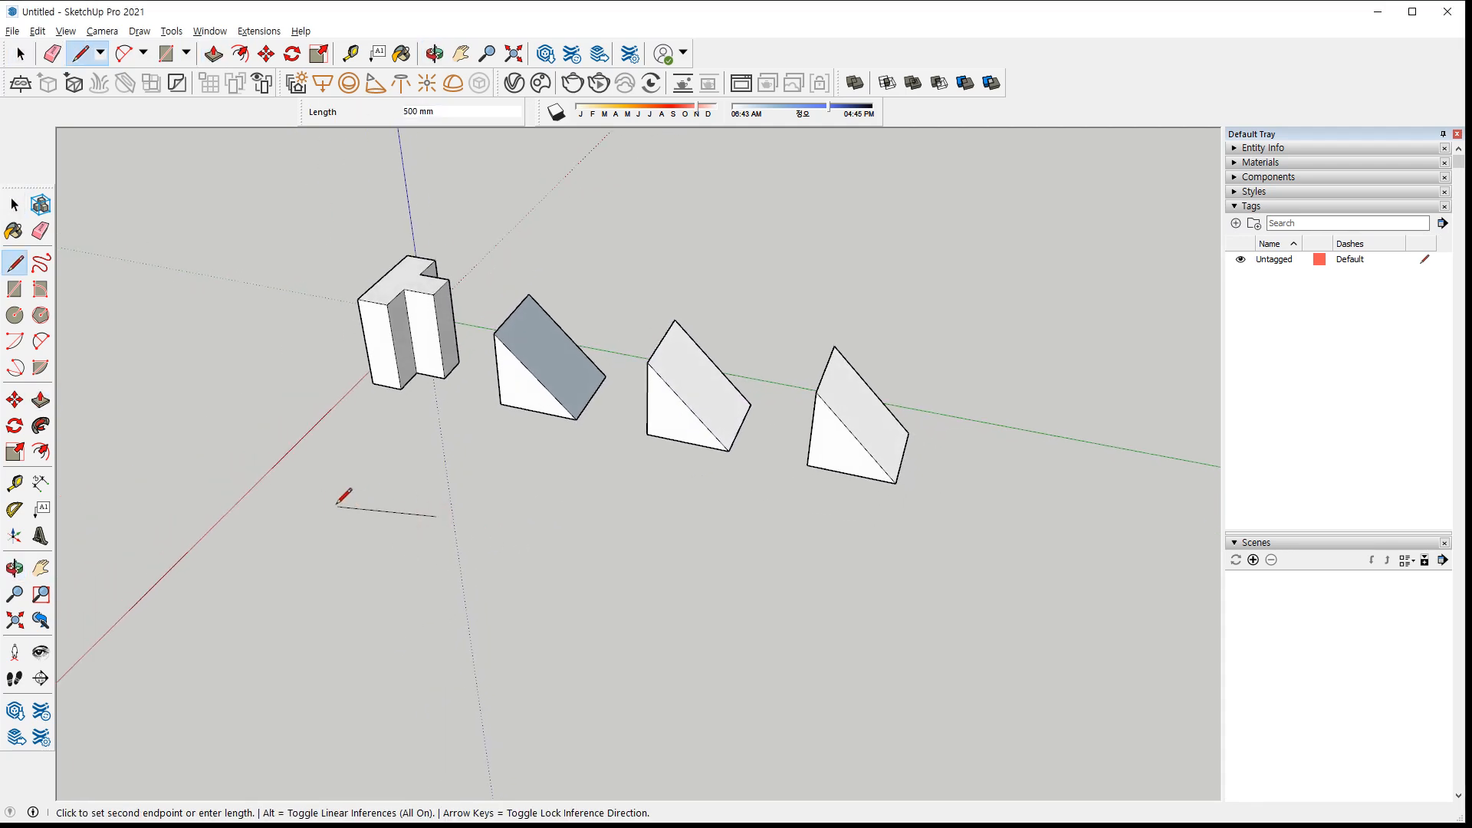
type("500")
key("Return")
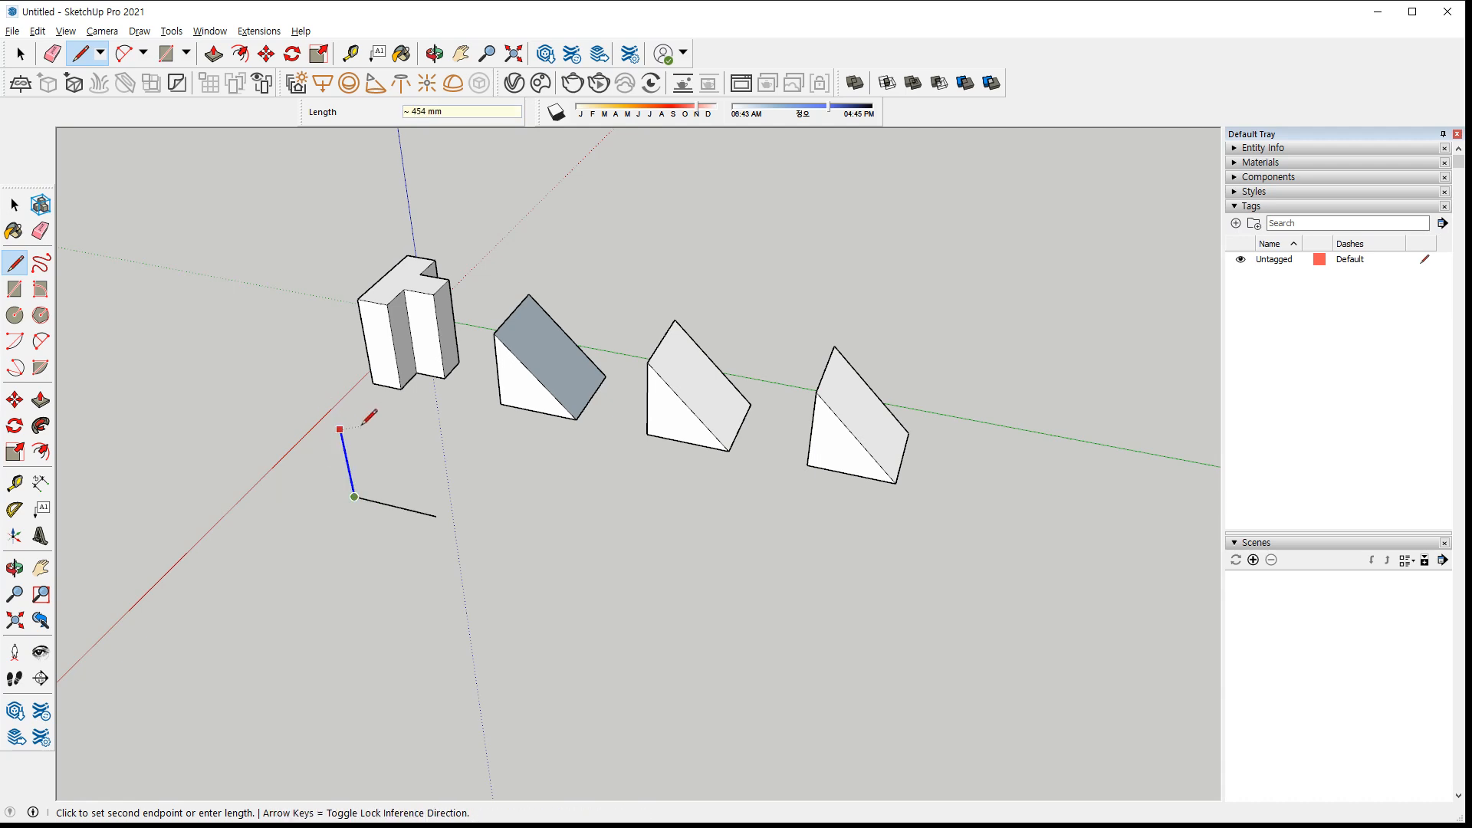
type("500")
key("Return")
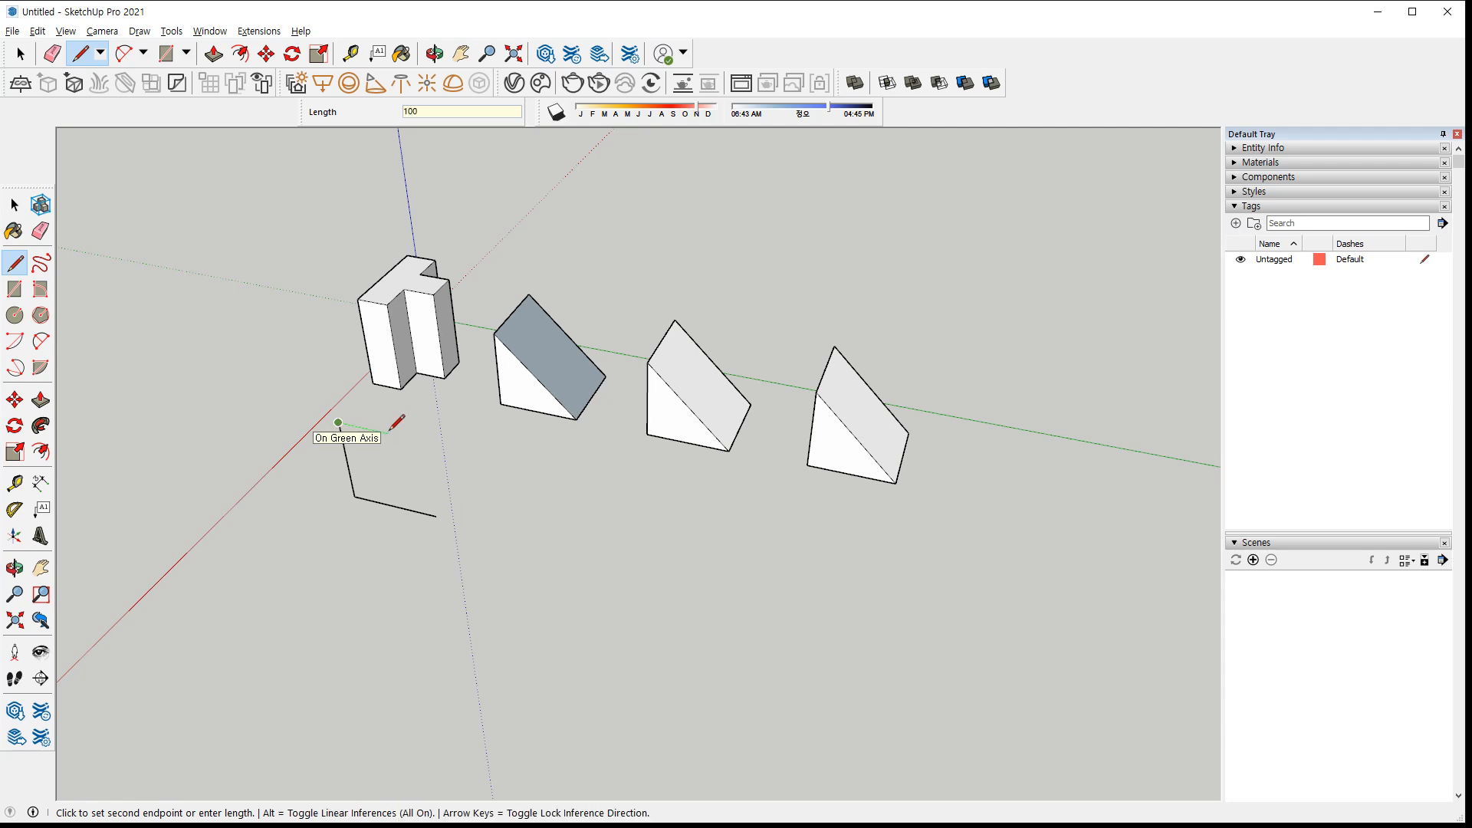
Complete the L-shaped profile with a 100 mm top edge, a 400 mm edge downwards, an inner edge along green and a 100 mm closing edge
type("100")
key("Return")
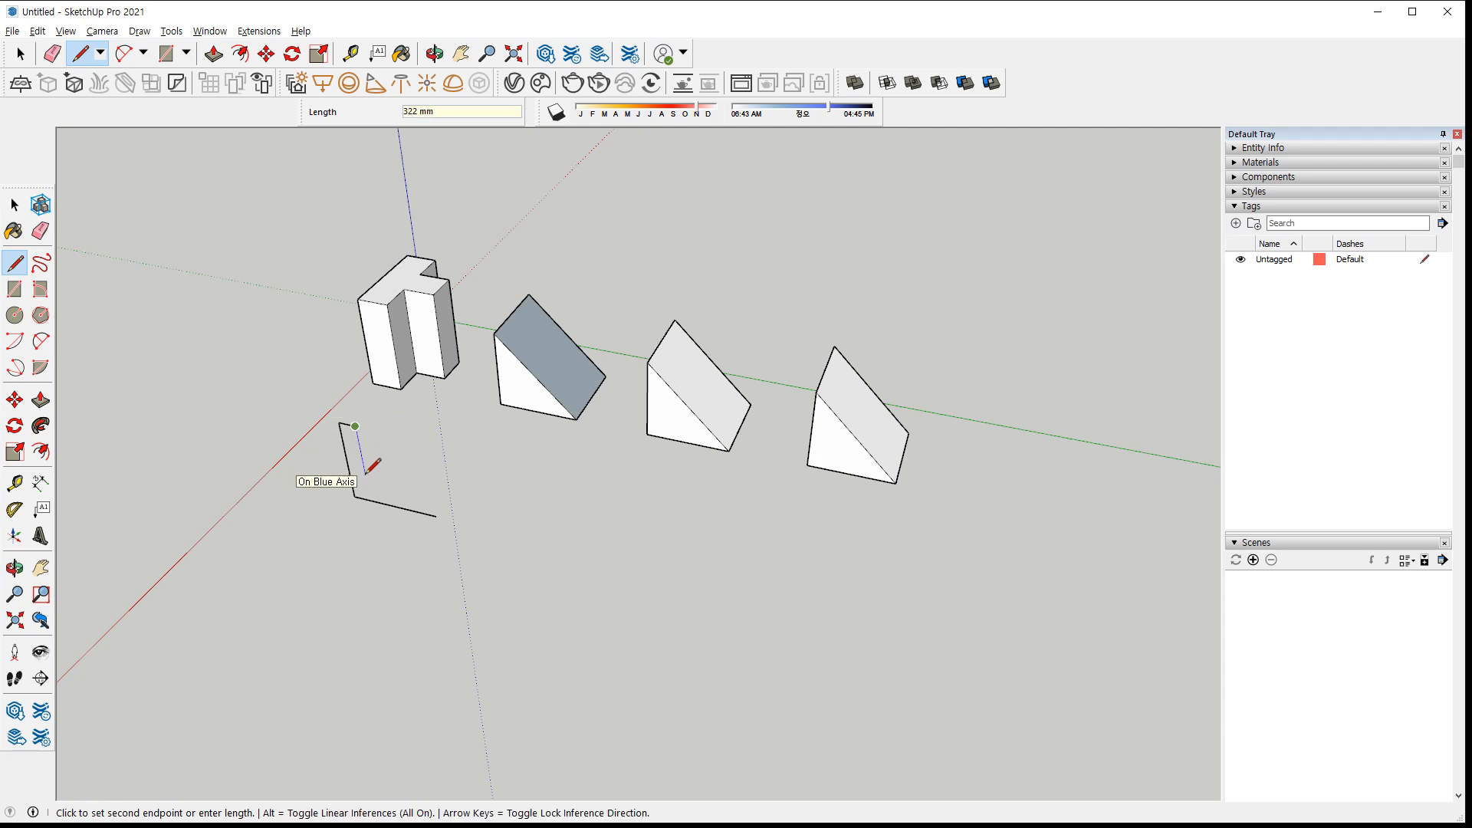
type("400")
key("Return")
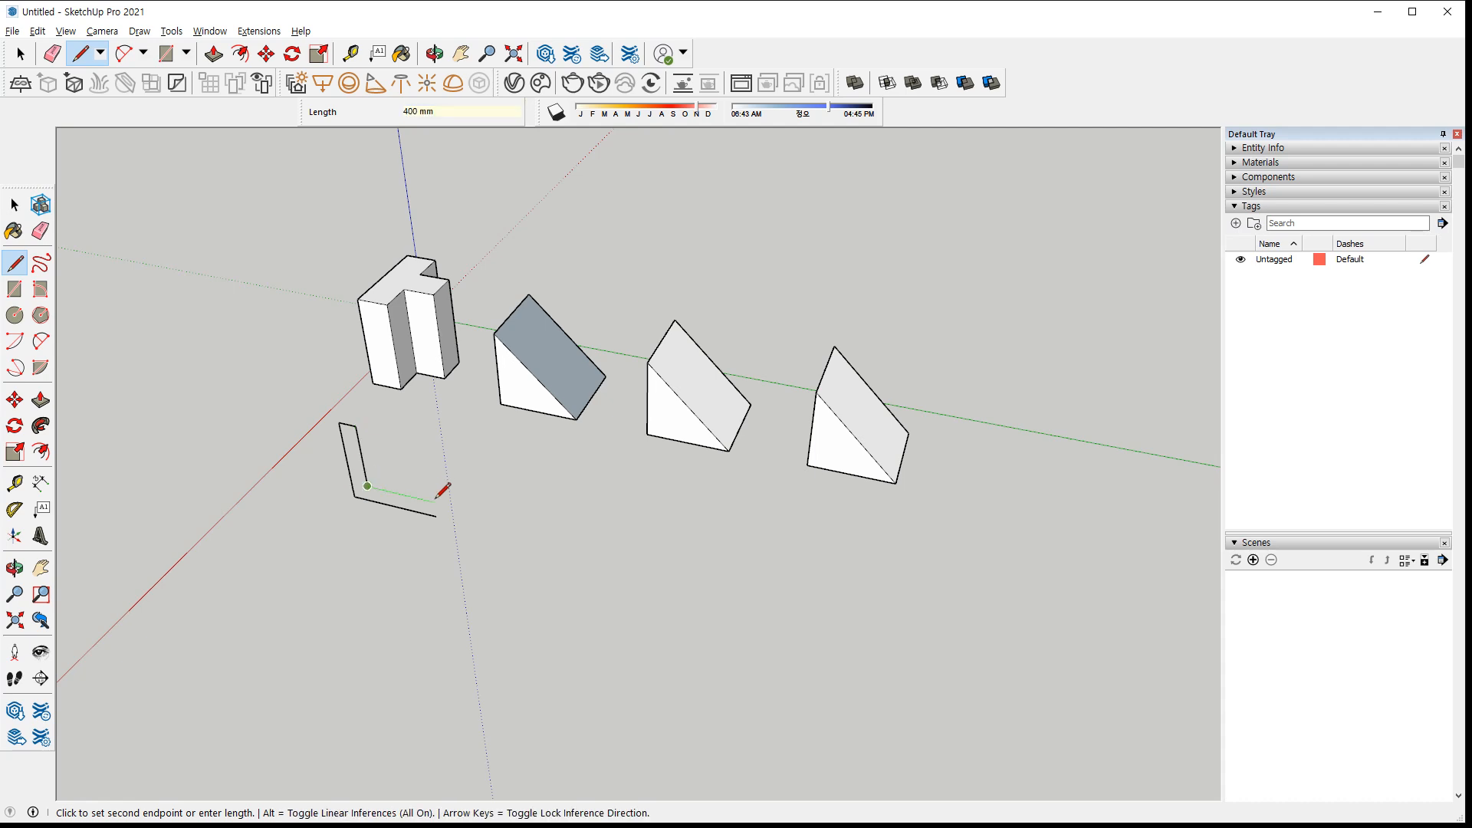
key("Return")
type("100")
key("Return")
Extrude the L-shaped face 500 mm with Push/Pull
key("p")
left_click(409, 512)
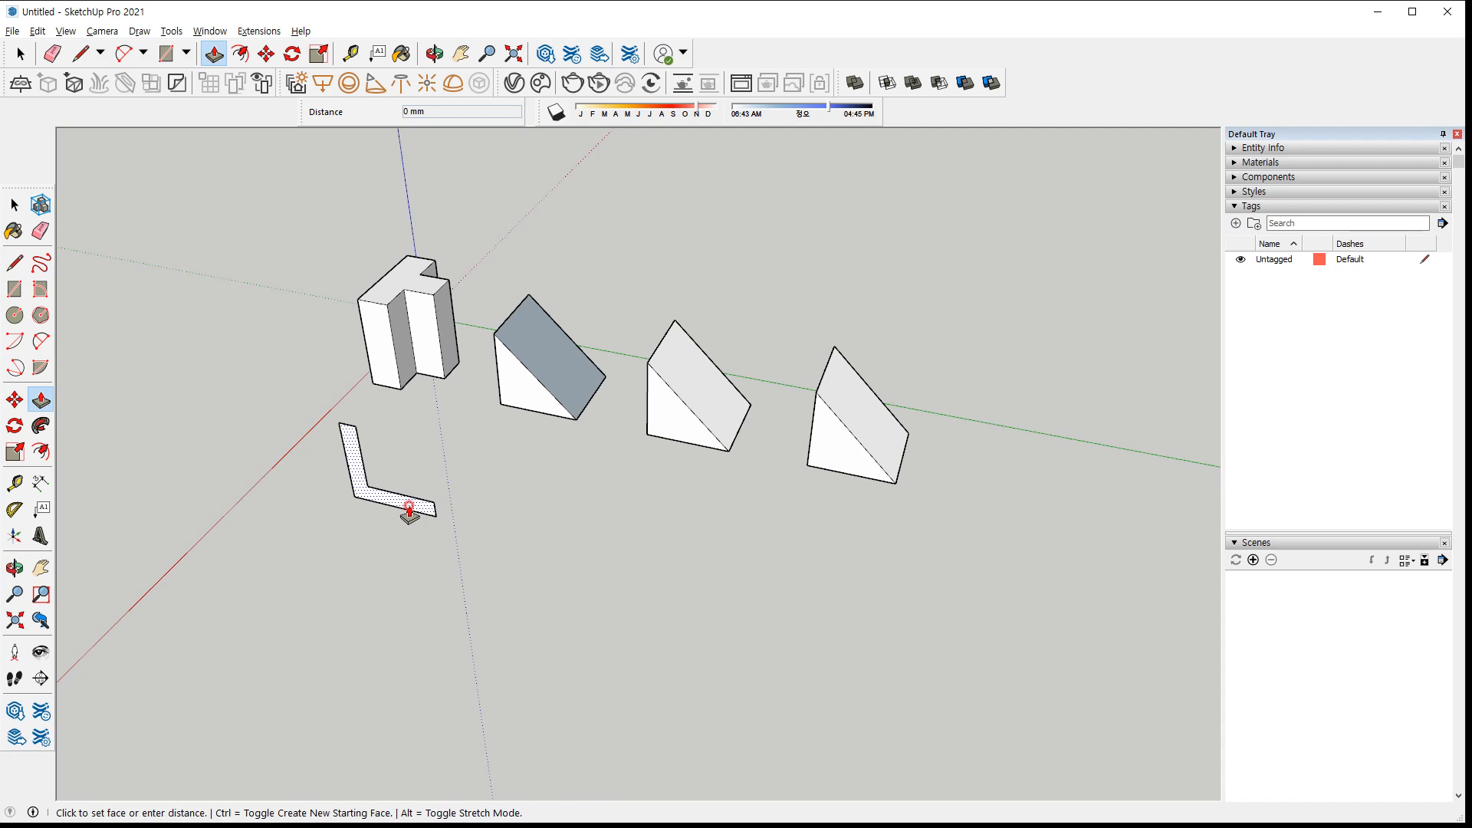
type("500")
key("Return")
Draw a 500 × 500 mm rectangle beside the L-shaped block and extrude it 100 mm into a slab
middle_click_drag(591, 592, 384, 647)
scroll(383, 651, "up", 1)
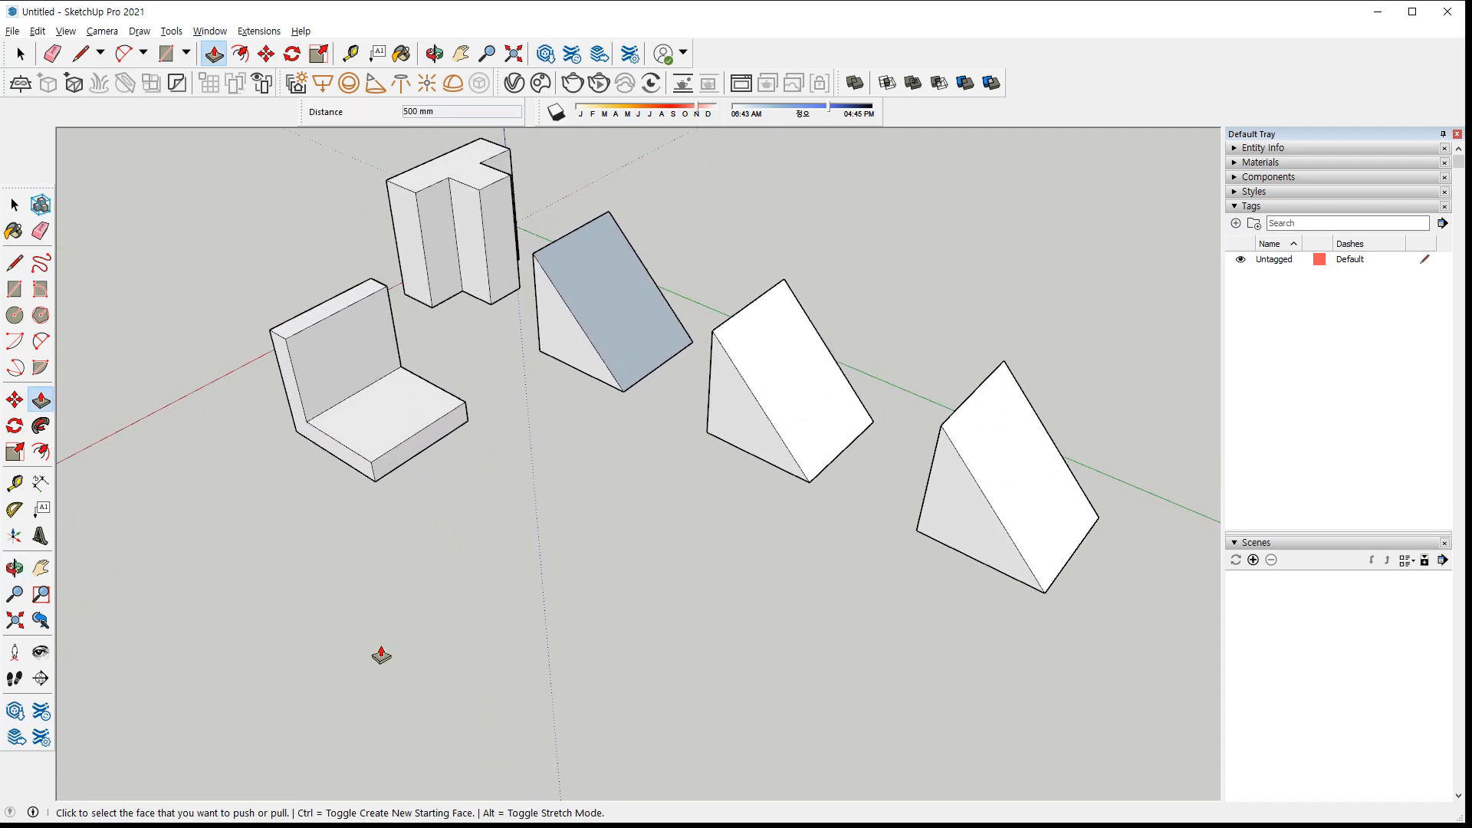
key("r")
left_click(443, 527)
type("50")
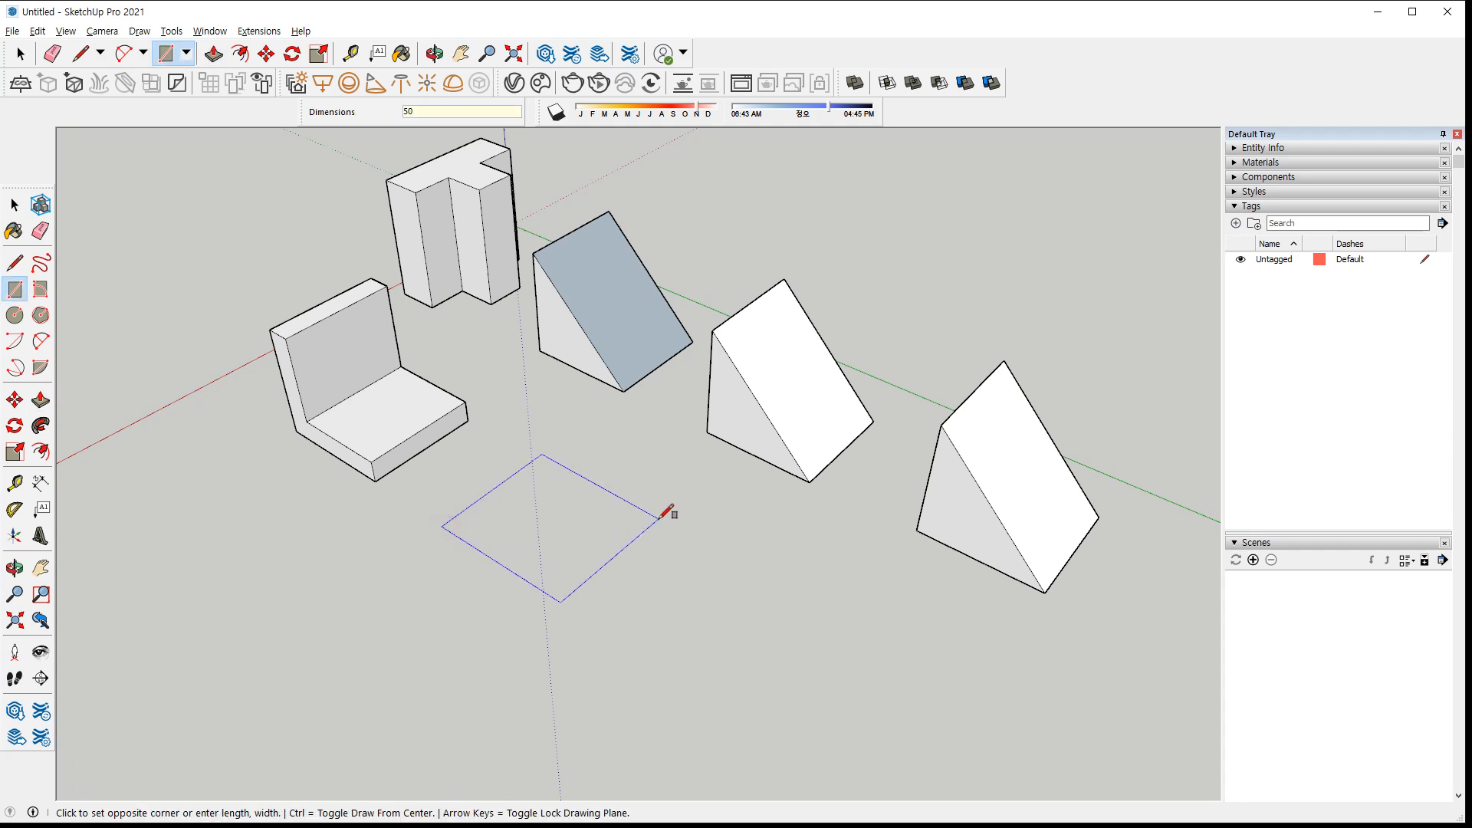
type("0,500")
key("Return")
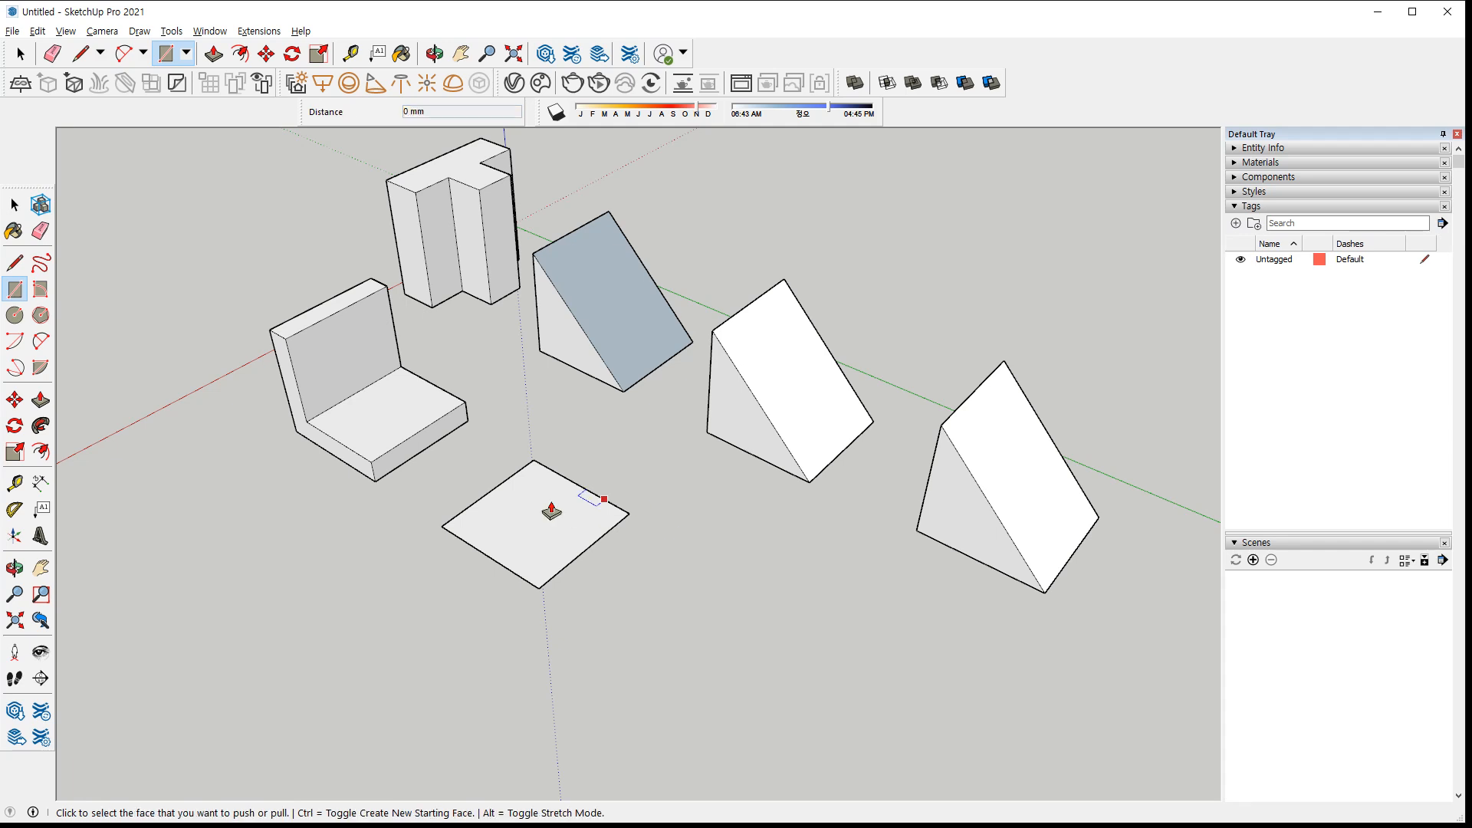
key("p")
left_click(526, 517)
type("100")
key("Return")
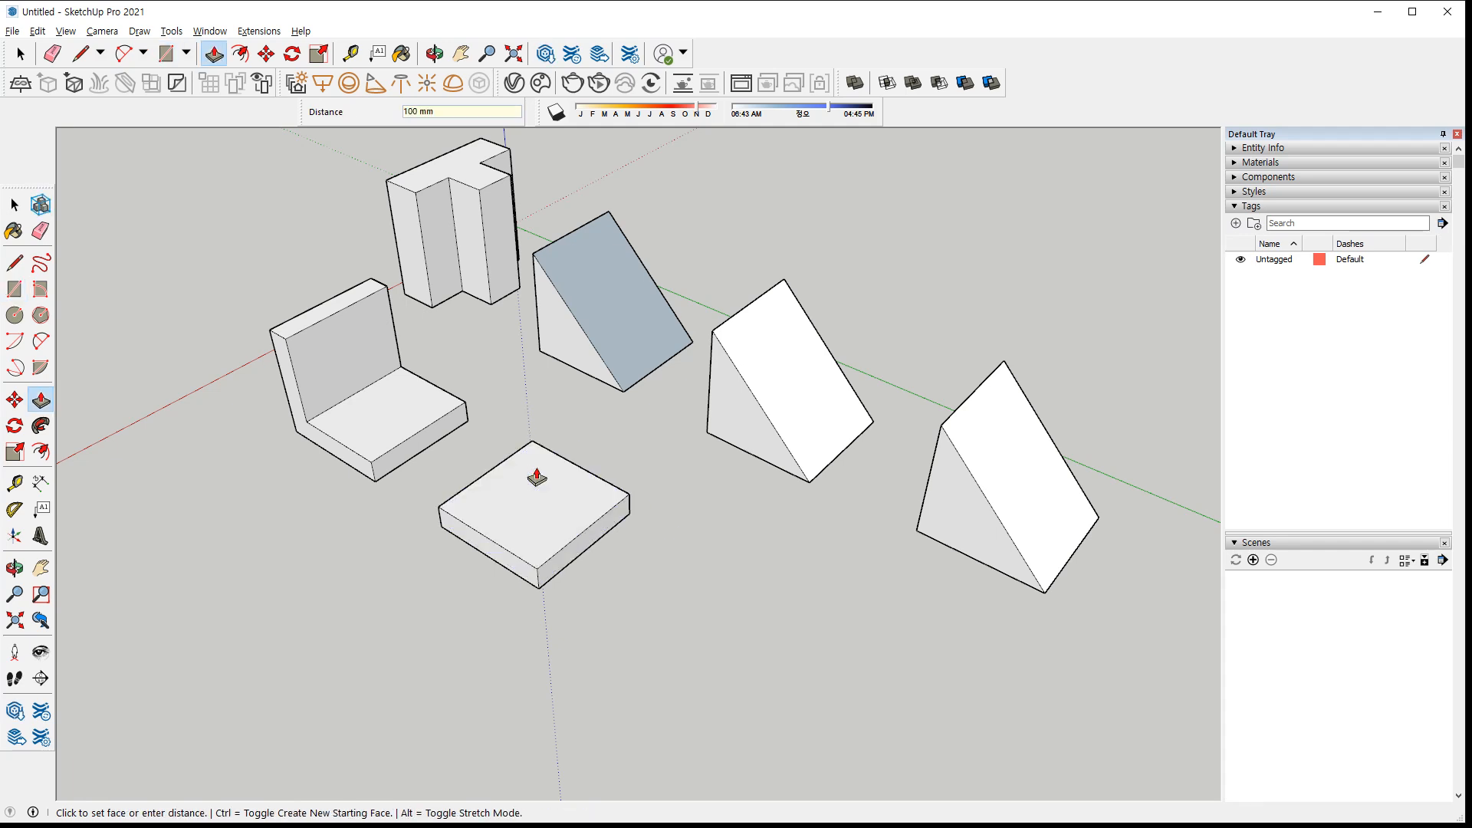
Try to draw a 100 × 500 mm rectangle on the slab's top face, starting at its corner nearest the L-shaped block
scroll(417, 490, "up", 5)
key("r")
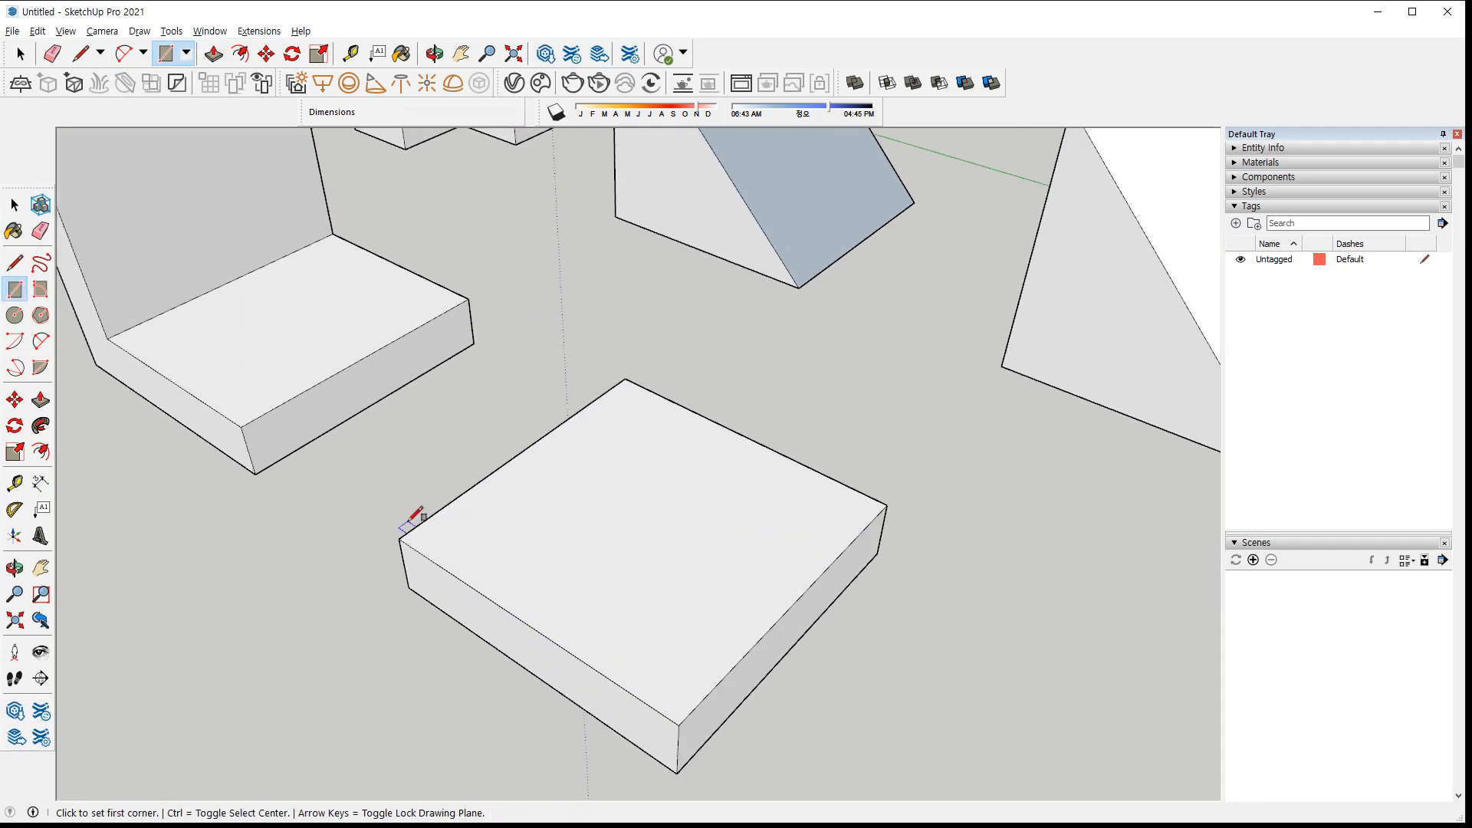
left_click(399, 539)
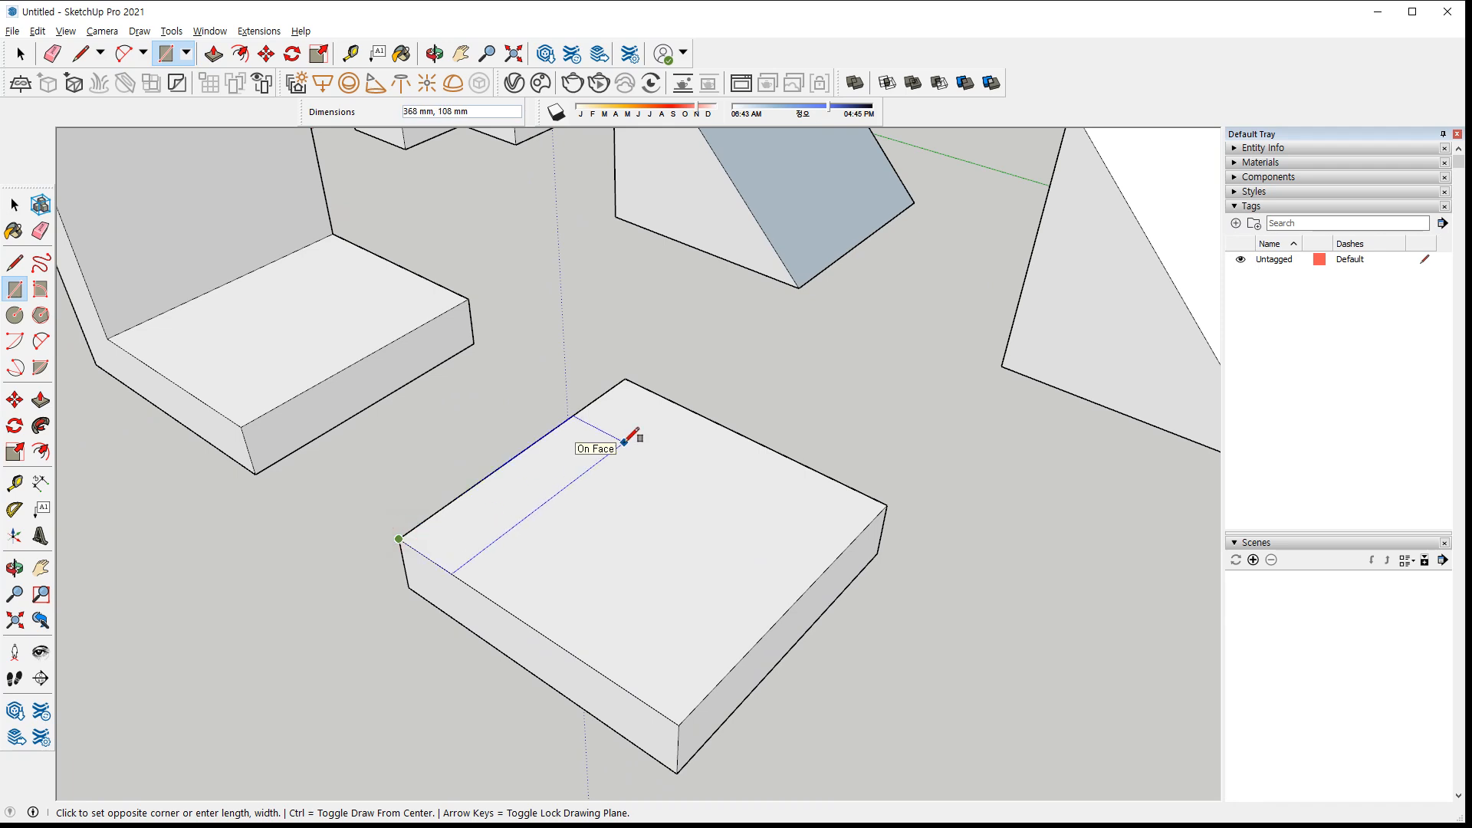
type("100,500")
key("Return")
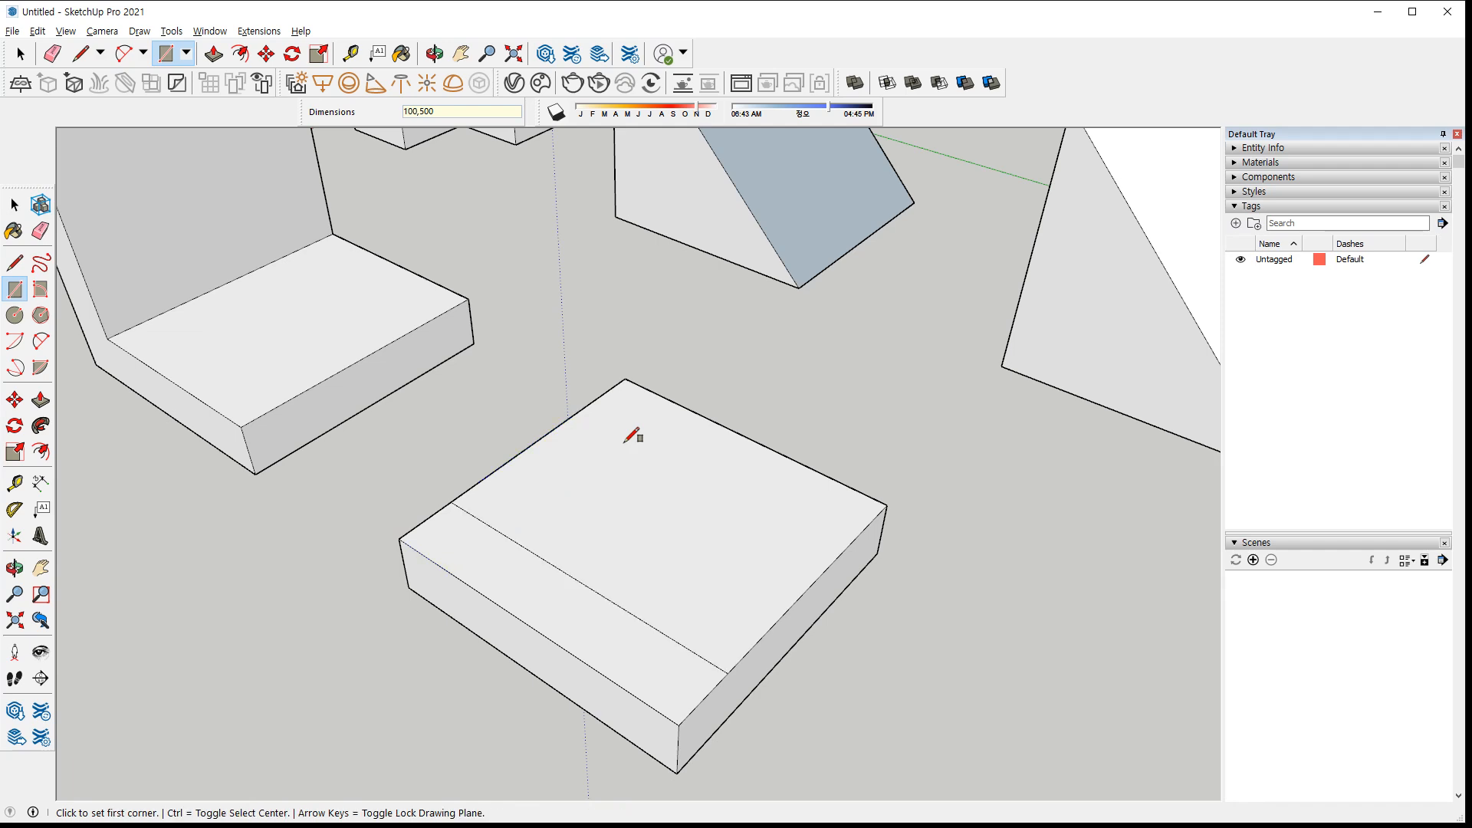
Draw a 500 × 100 mm rectangle on the slab's top face, running along the edge facing the L-shaped block
left_click(399, 540)
type("500,100")
key("Return")
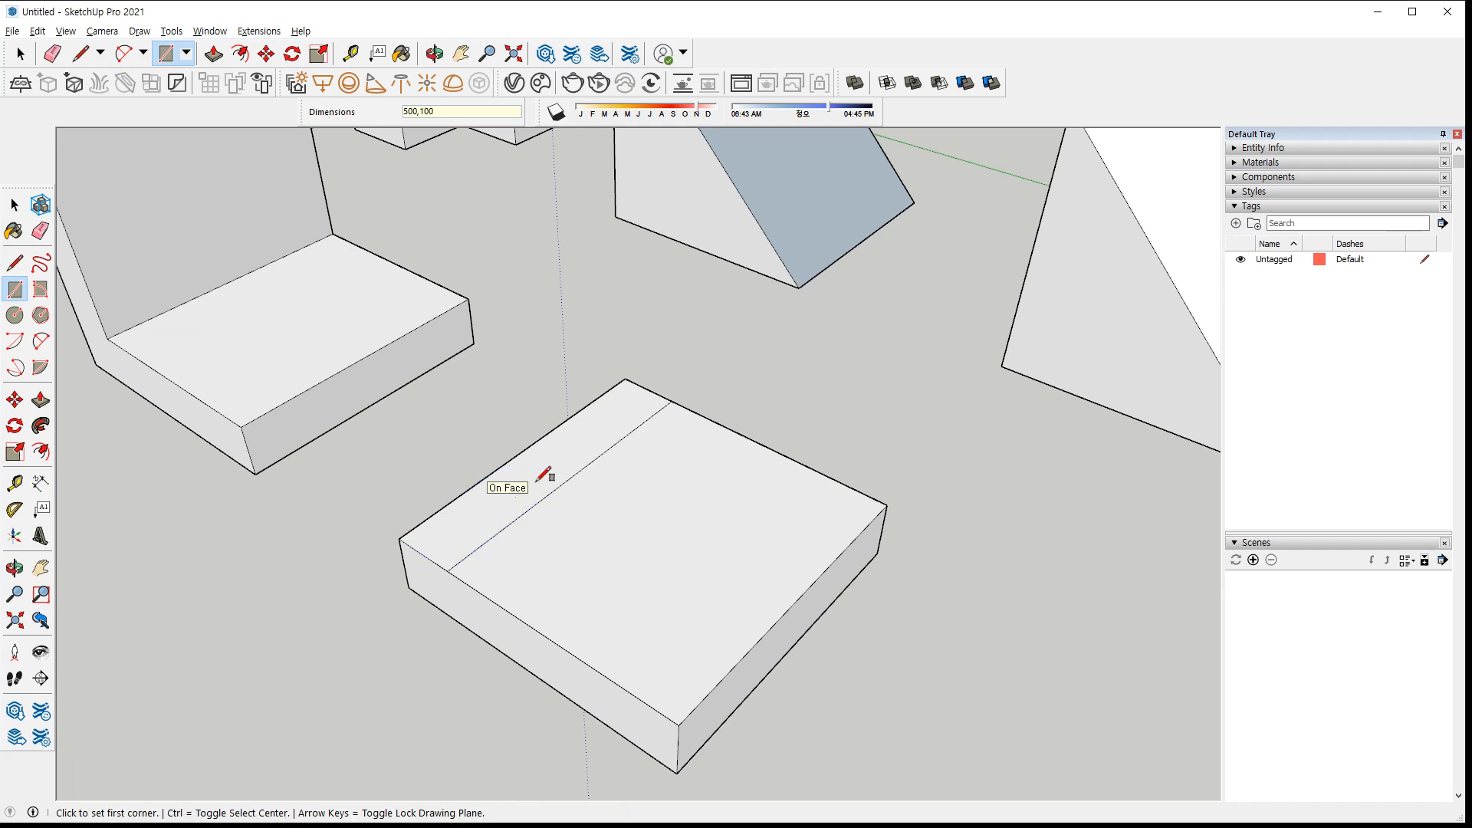
Extrude the narrow strip on the slab's top face 400 mm upward with Push/Pull to form the L-shaped block
key("p")
left_click(503, 507)
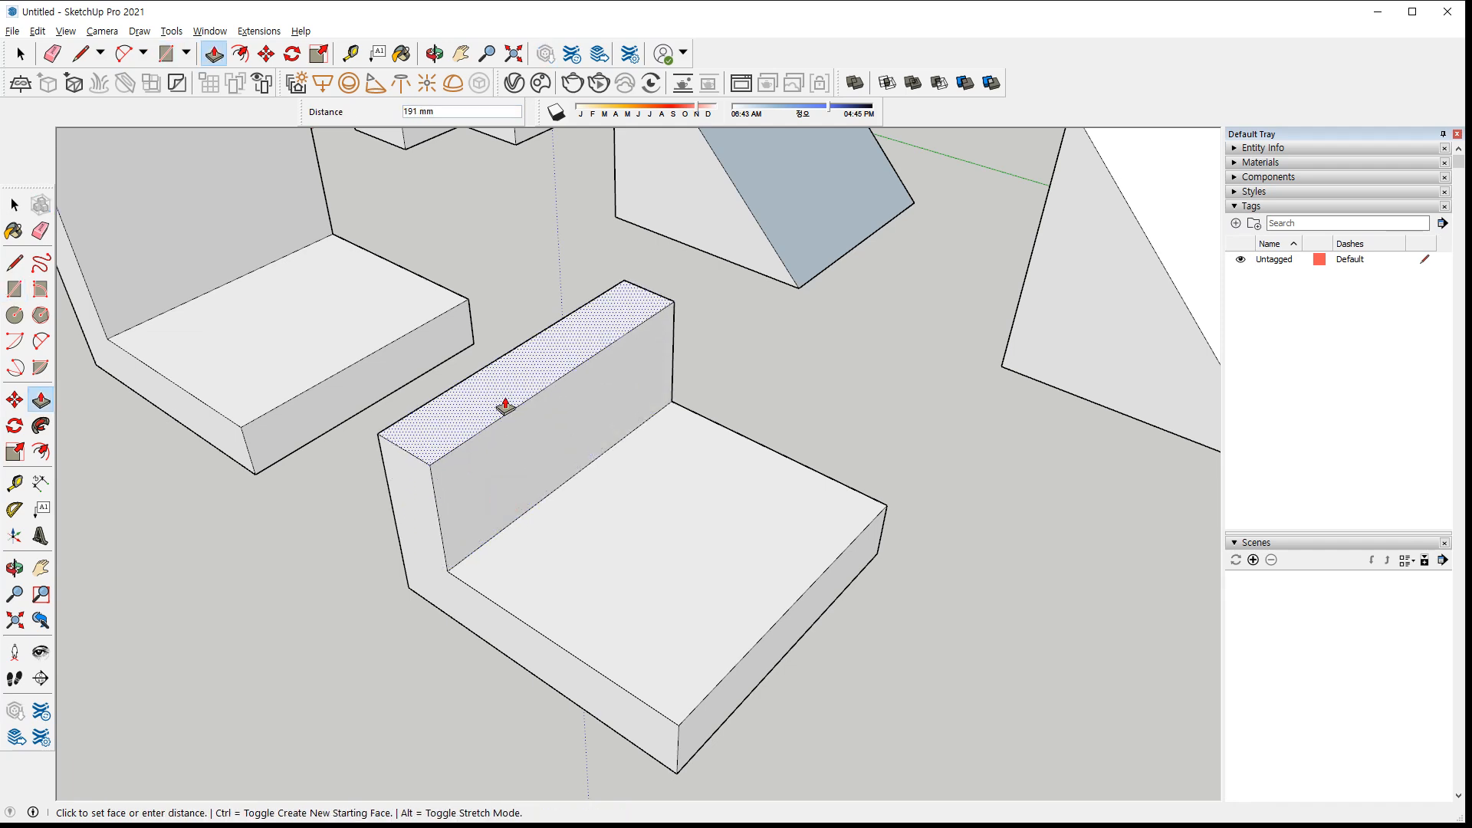
key("Return")
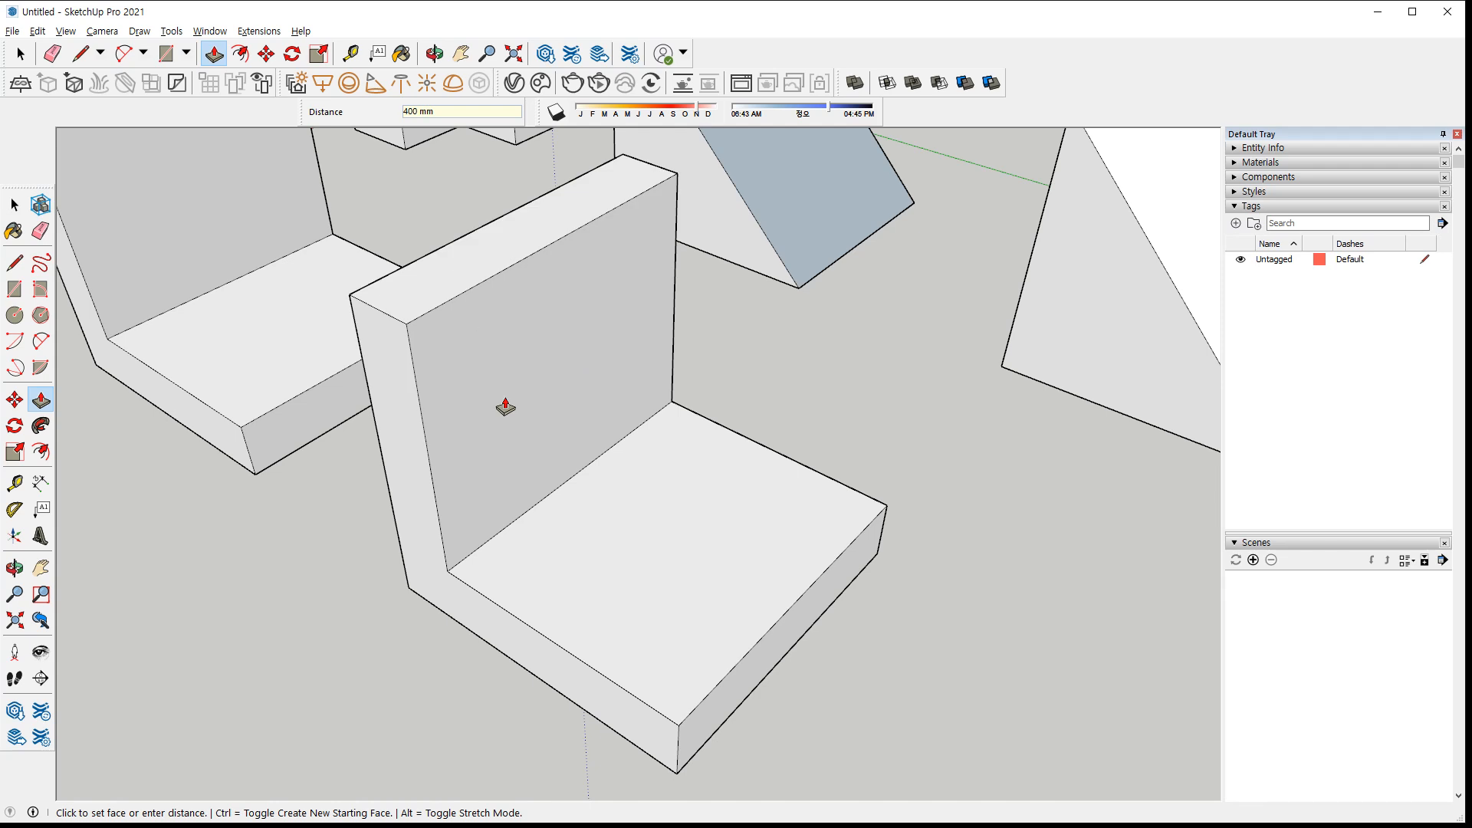
scroll(505, 407, "down", 3)
middle_click_drag(174, 589, 477, 502)
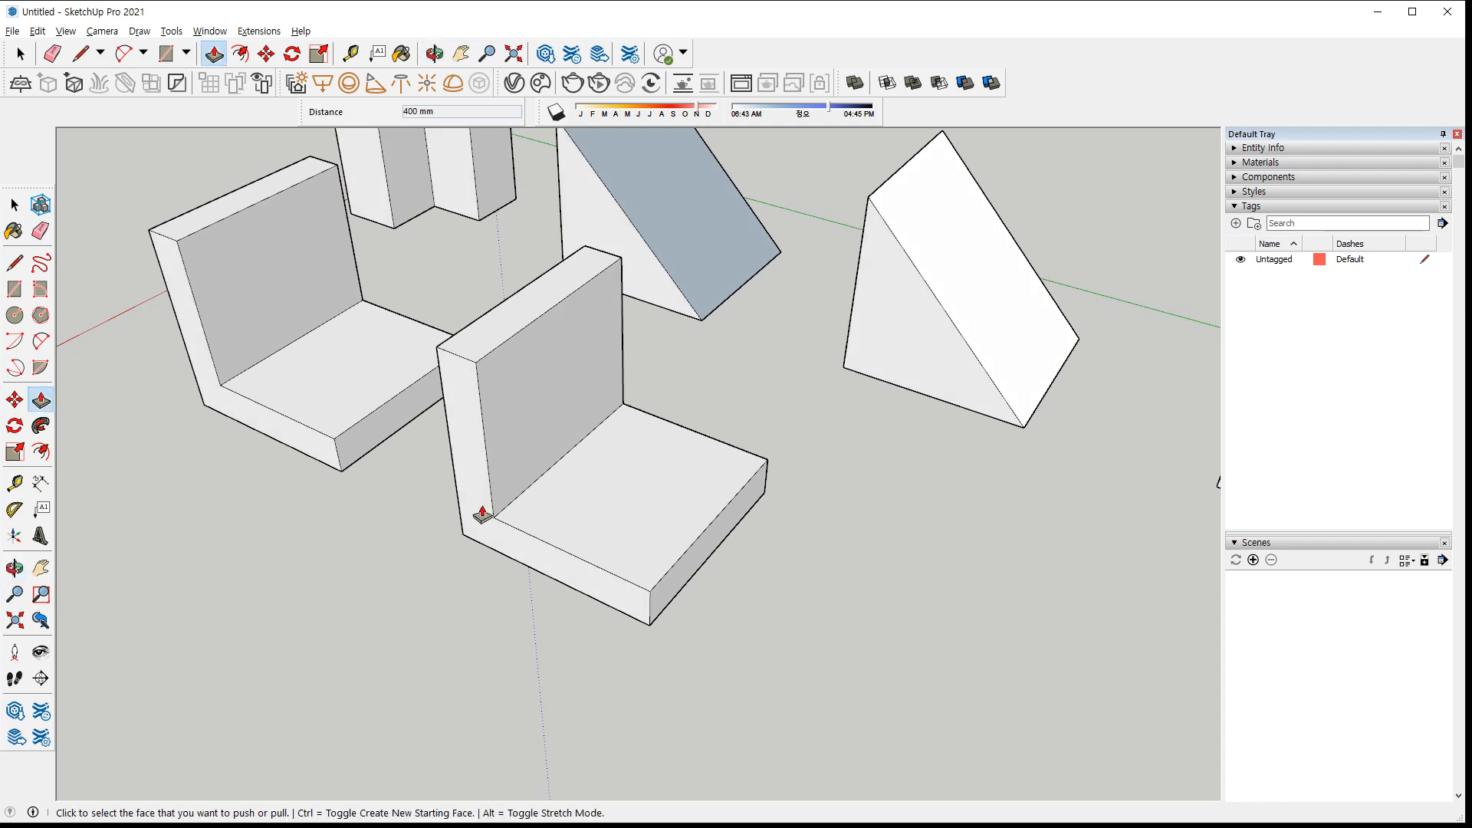
Draw a vertical 500 × 500 mm rectangle on the open ground beside the second L-shaped block
key("space")
key("r")
left_click(792, 678)
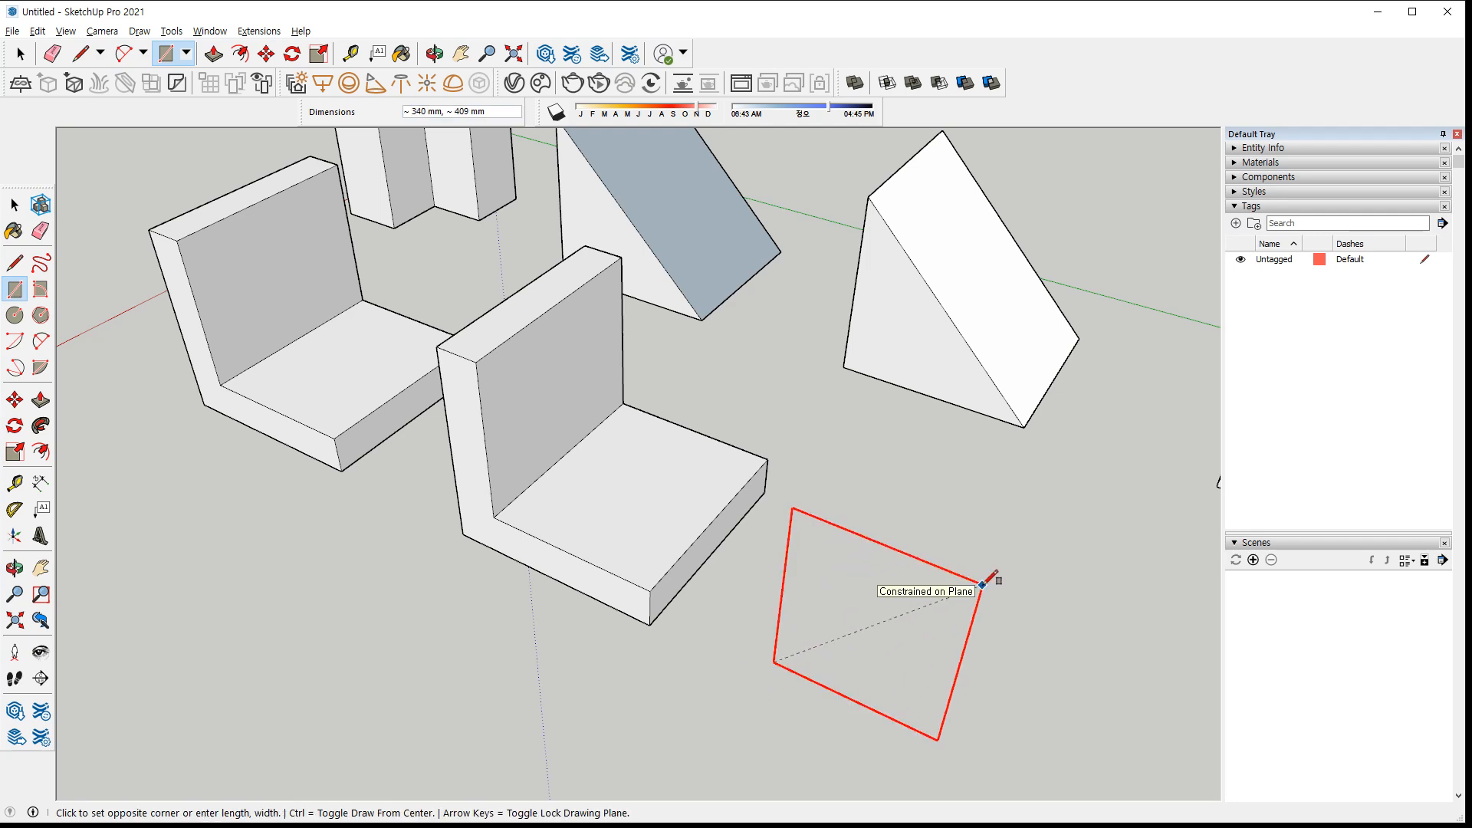
type("500,500")
key("Return")
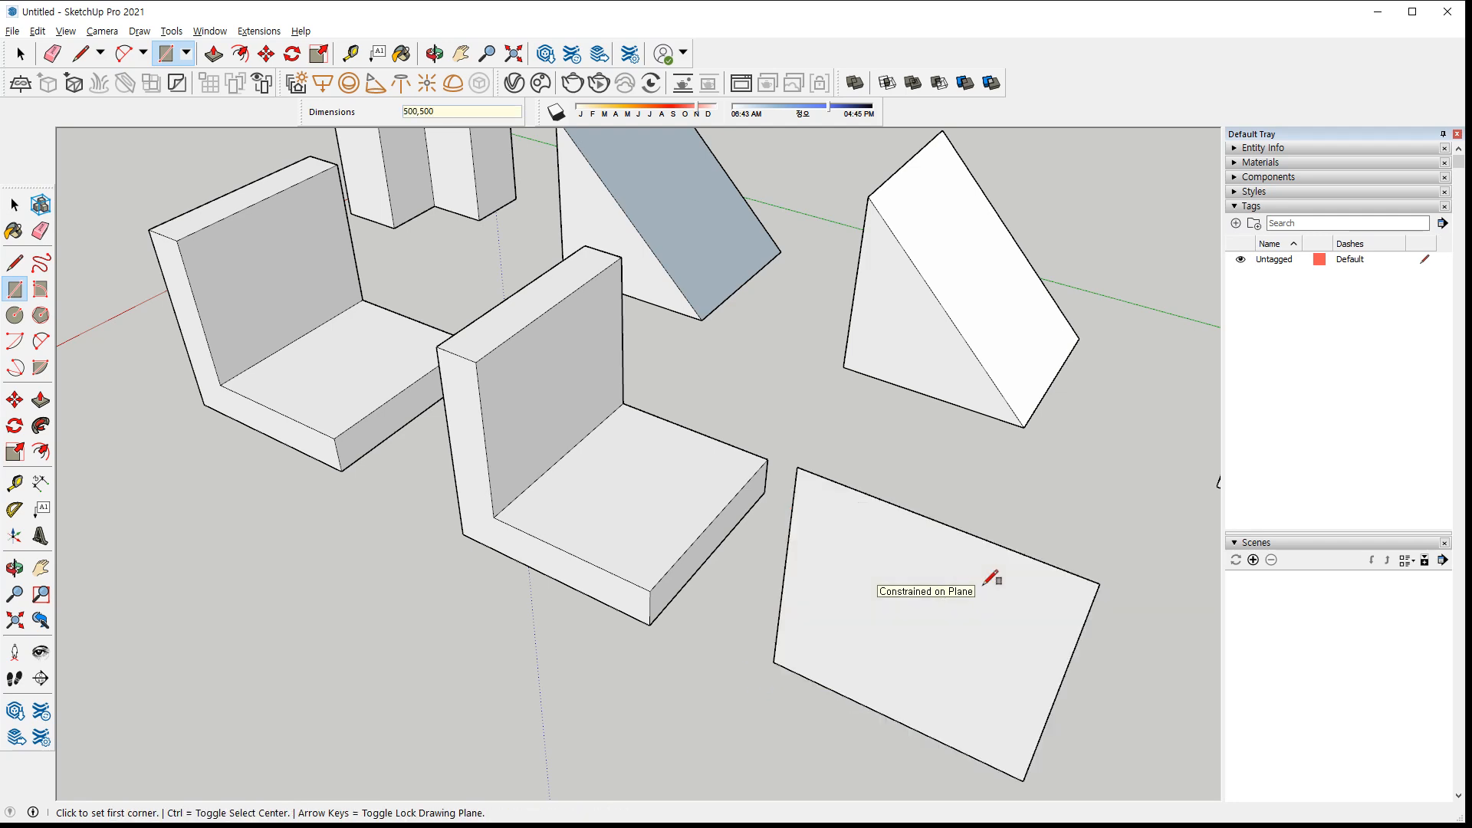
Try to draw a smaller rectangle on the square face, starting at its upper corner farthest from the L-shaped blocks
left_click(1099, 585)
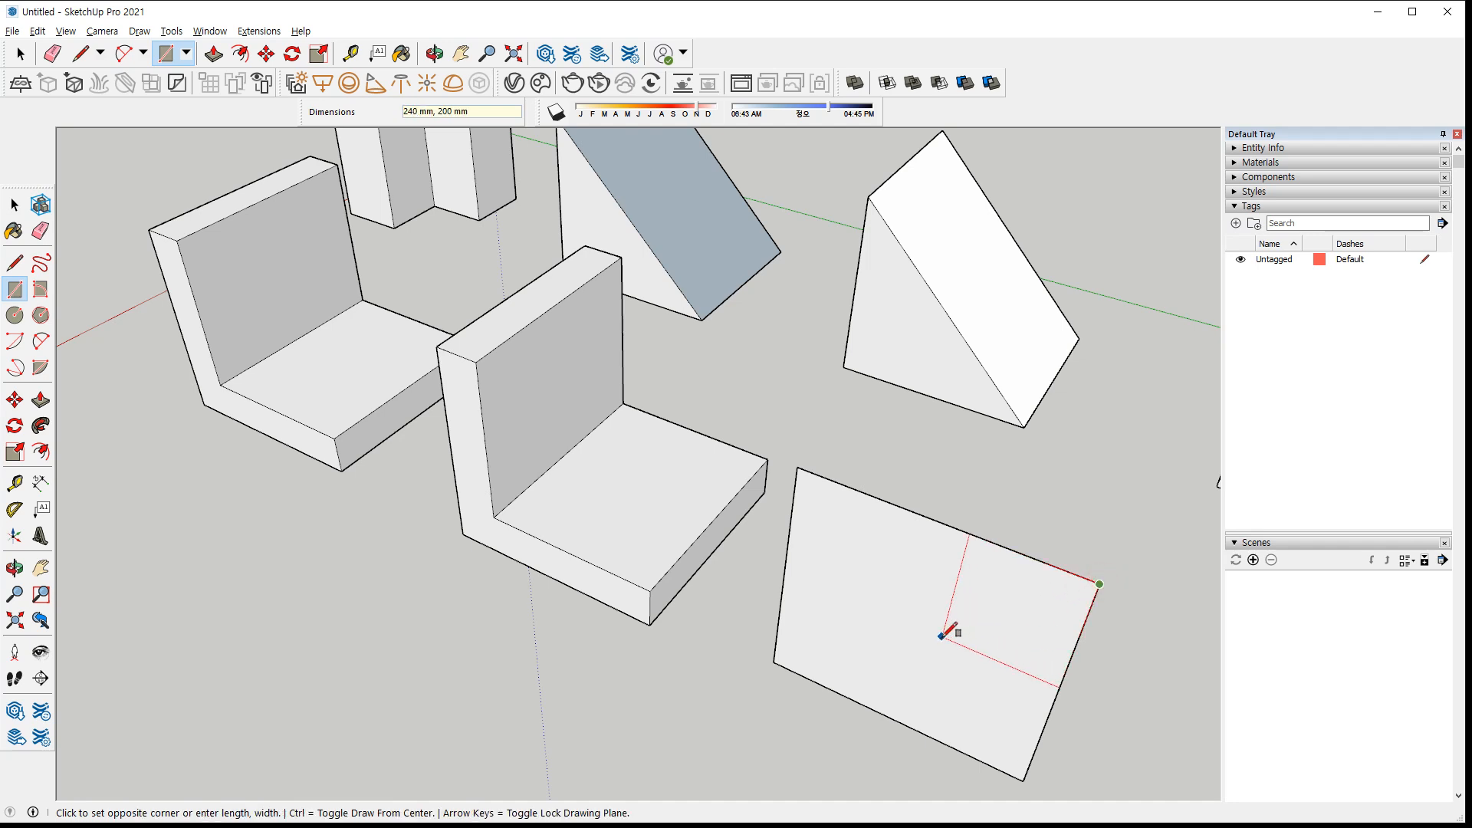
type("40")
key("Return")
key("ctrl+z")
Draw a 400 × 400 mm rectangle from the square face's far upper corner and erase its outer edges to leave an L-shaped face
left_click(1100, 585)
type("400,40")
key("Return")
key("e")
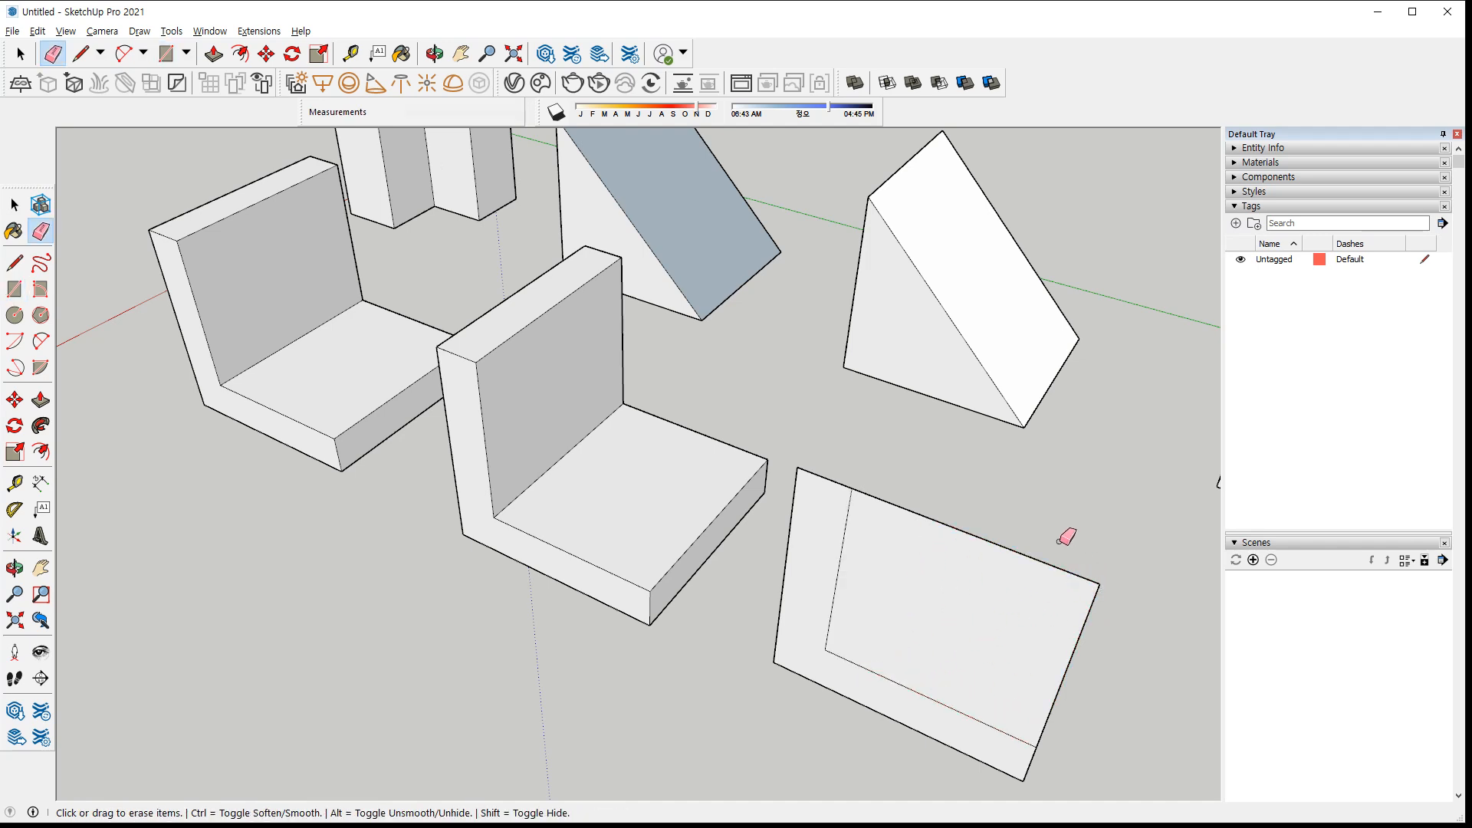
left_click_drag(1158, 640, 1158, 640)
Extrude the L-shaped face 500 mm with Push/Pull into a third L-shaped block
key("p")
left_click(814, 660)
type("500")
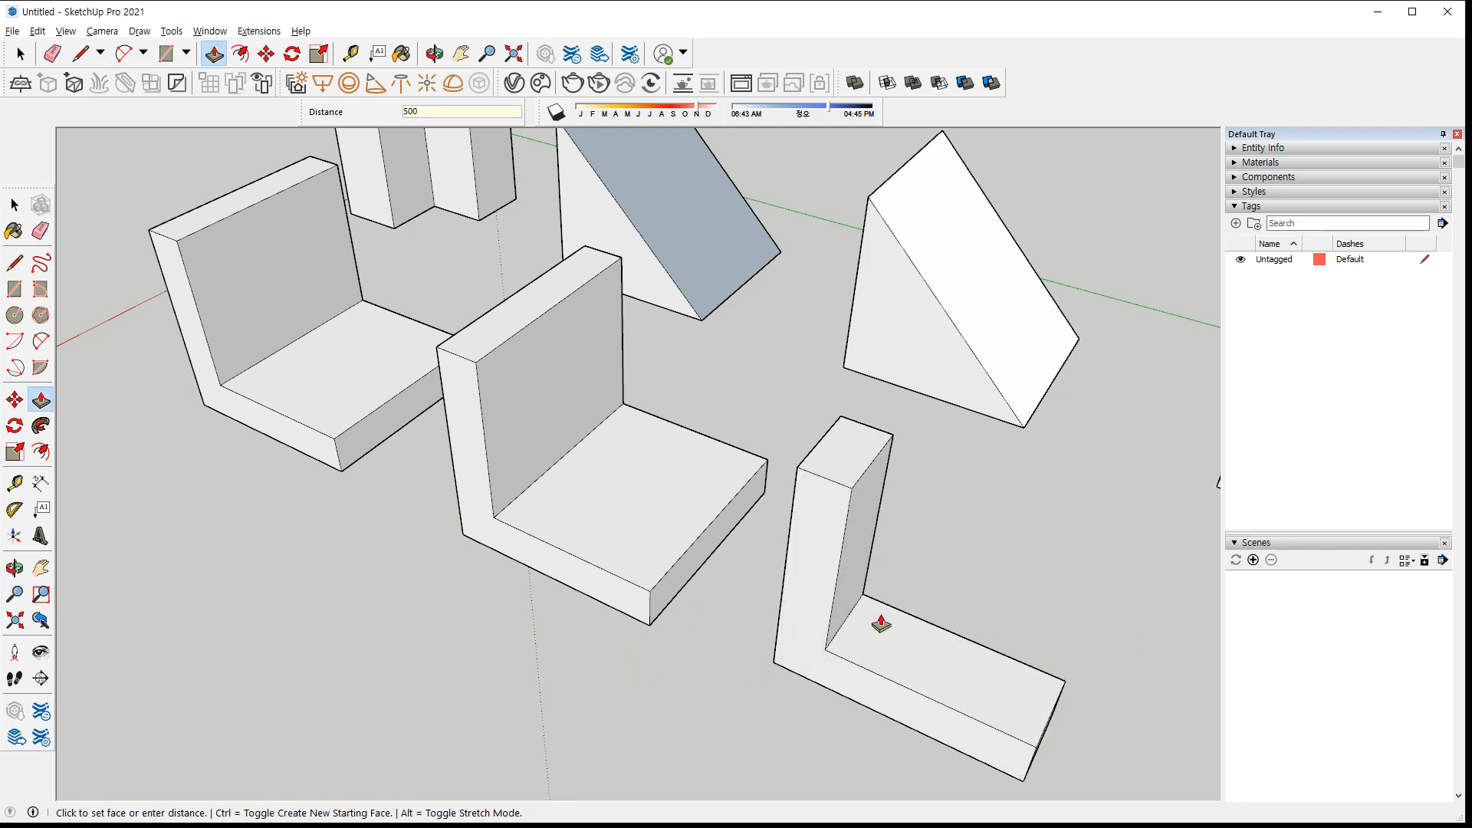
key("Return")
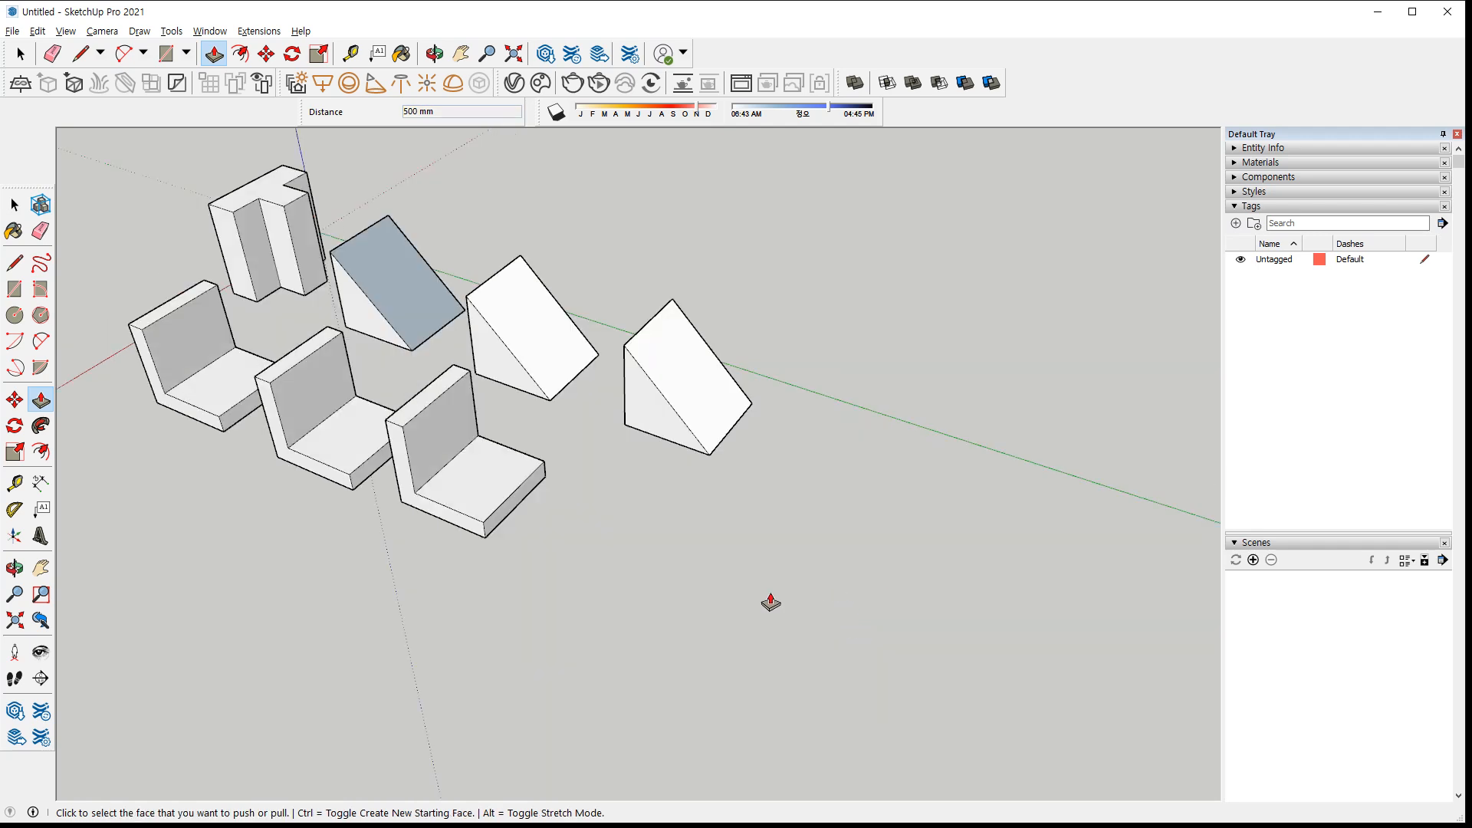
Draw the outer edges of an inverted-U profile beside the third L-shaped block: two vertical lines joined by one along the green axis
middle_click_drag(770, 601, 565, 526, "shift")
scroll(640, 571, "up", 3)
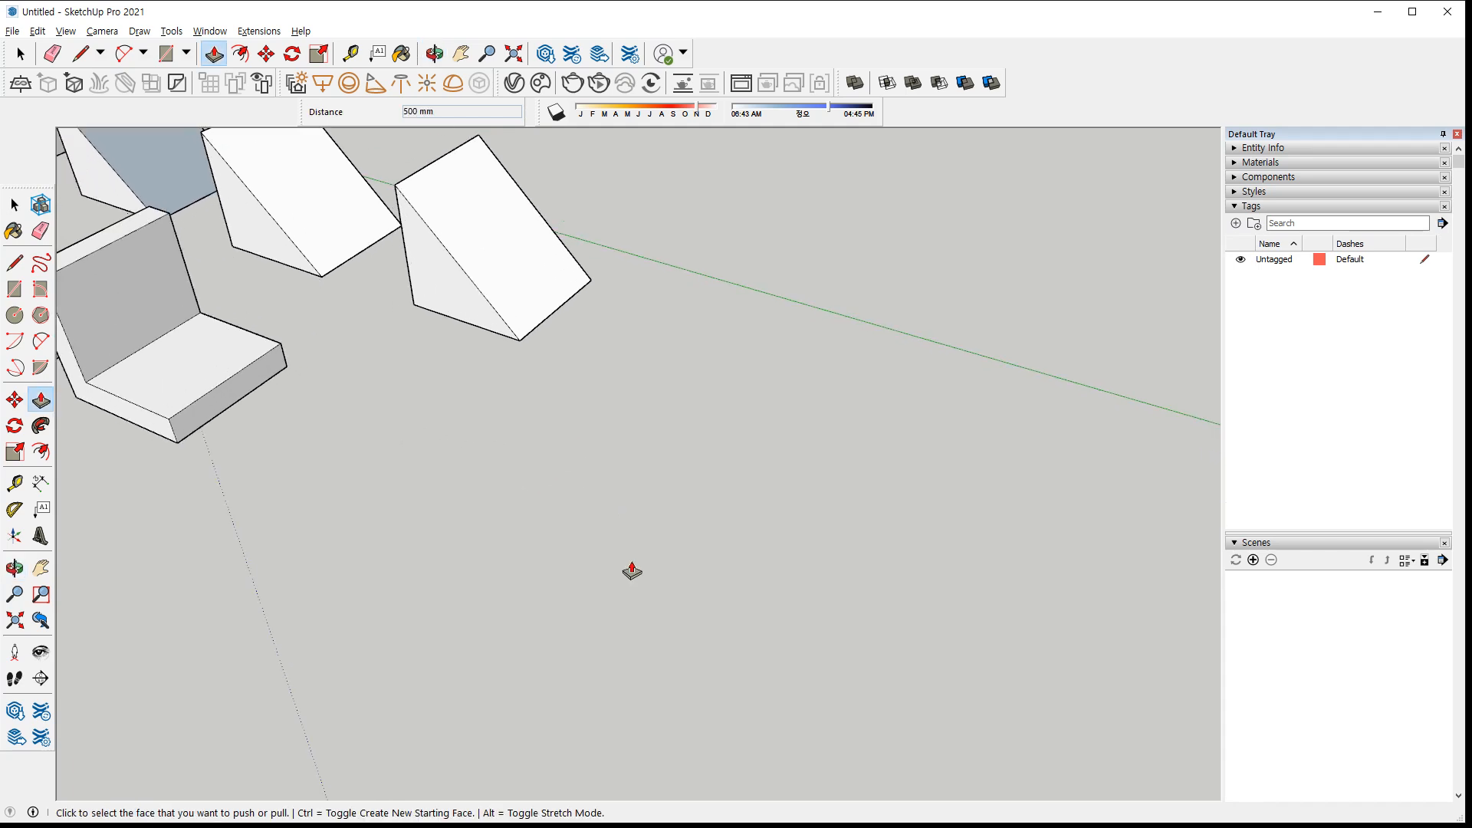
key("l")
left_click(298, 489)
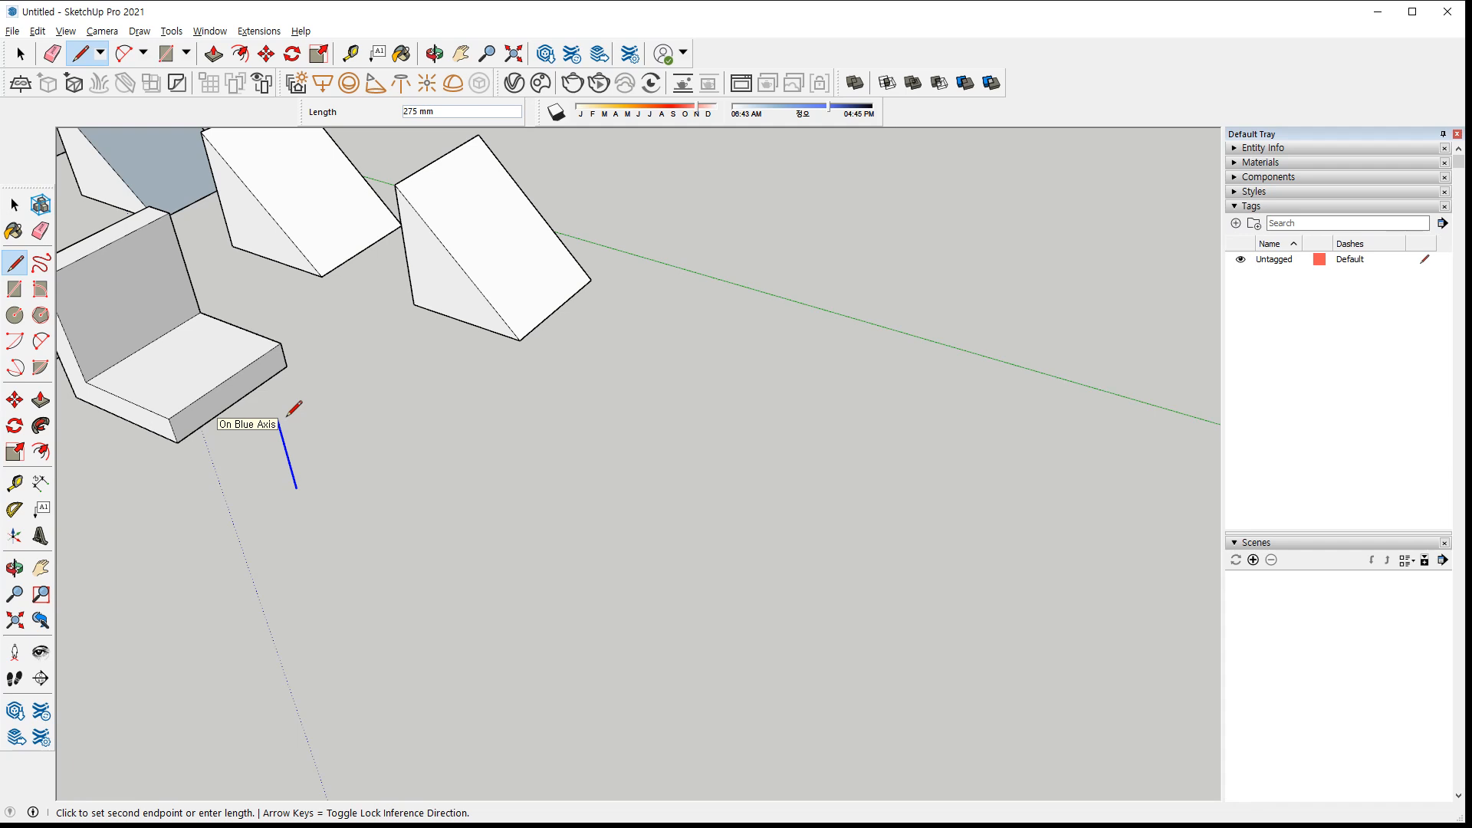
left_click(268, 385)
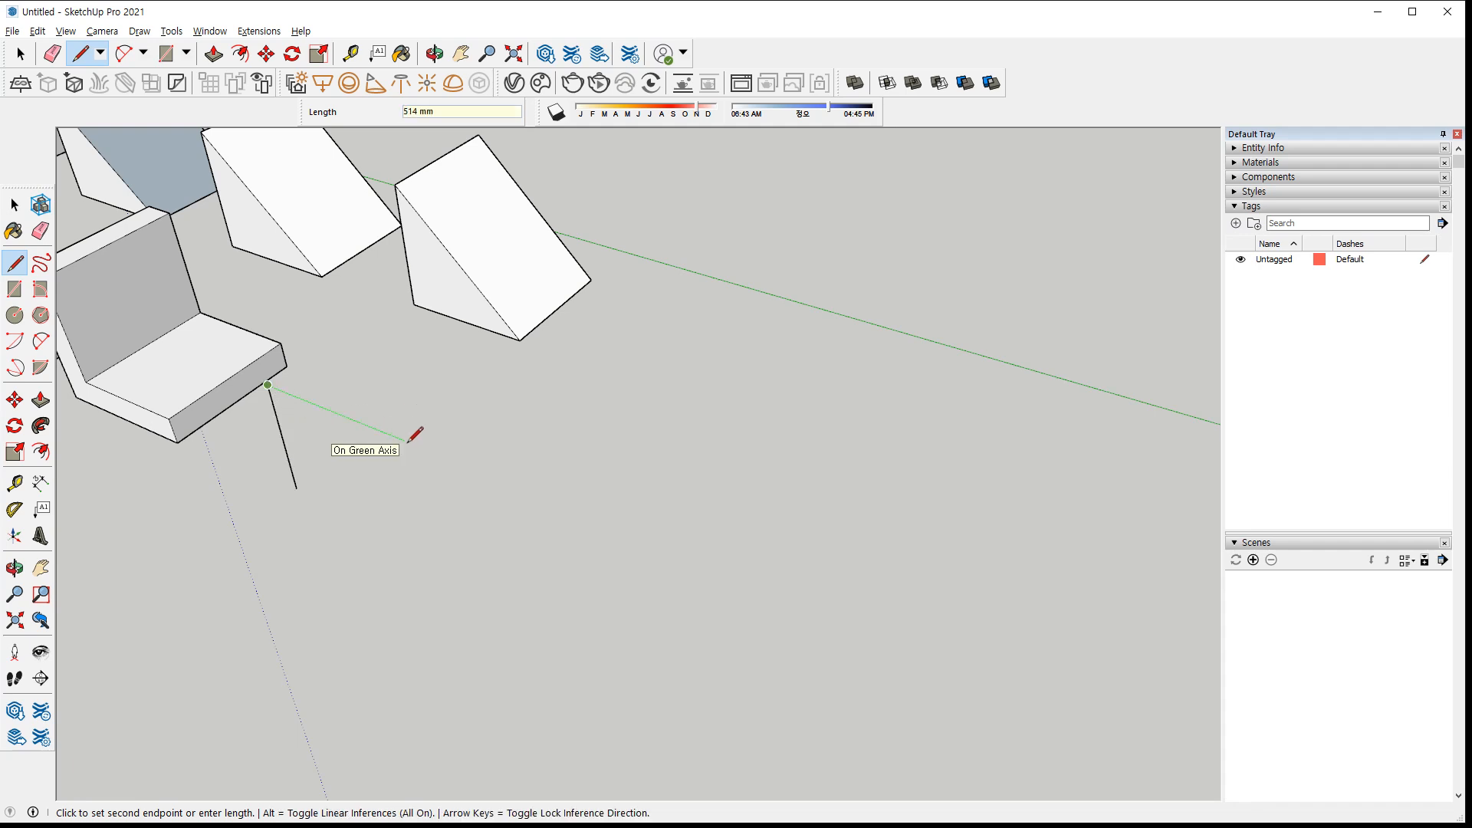
key("Return")
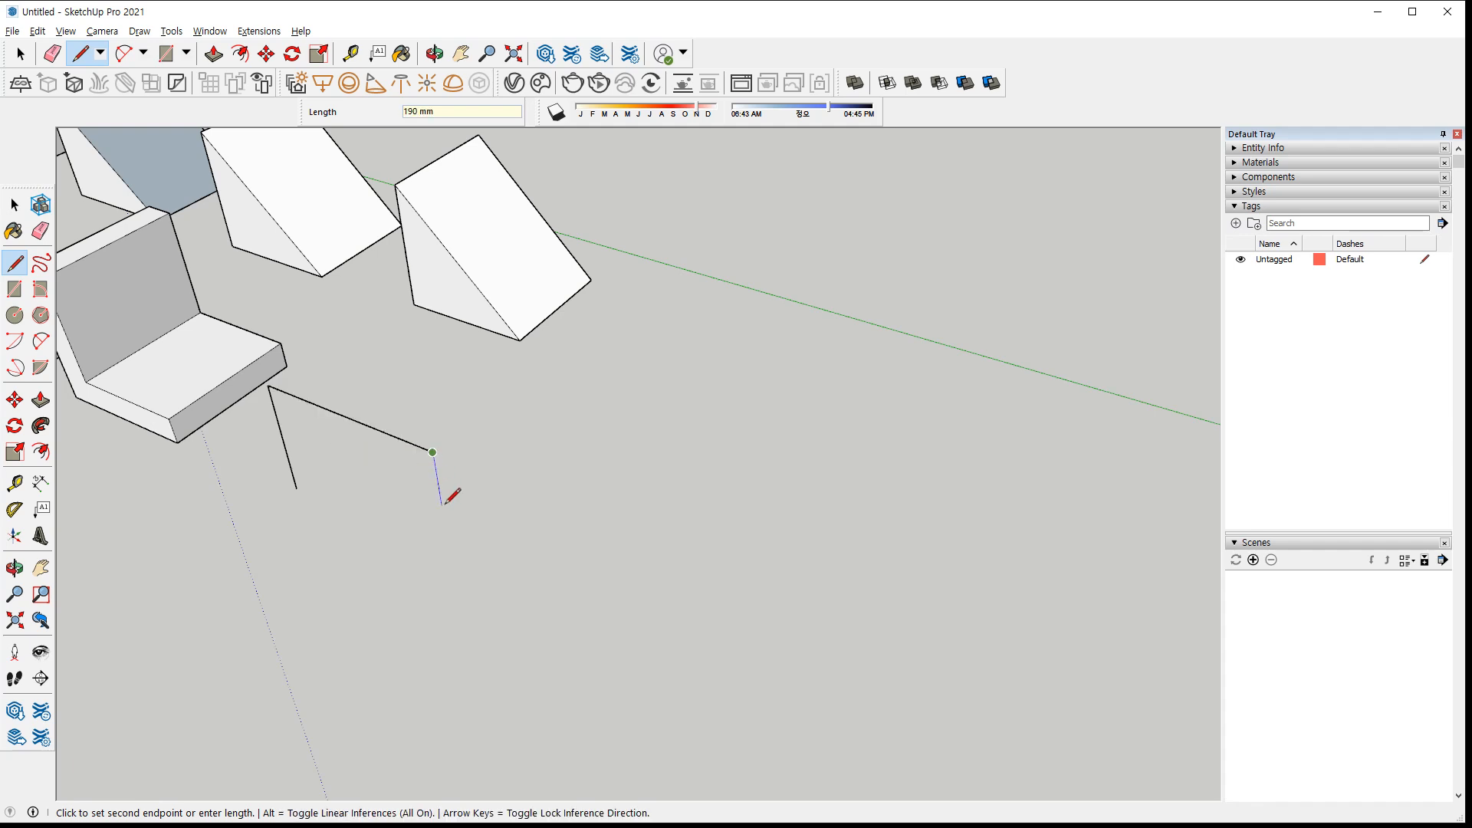
key("Return")
Draw the far leg's 50 mm bottom edge and its 350 mm vertical inner edge
type("50")
key("Return")
type("5")
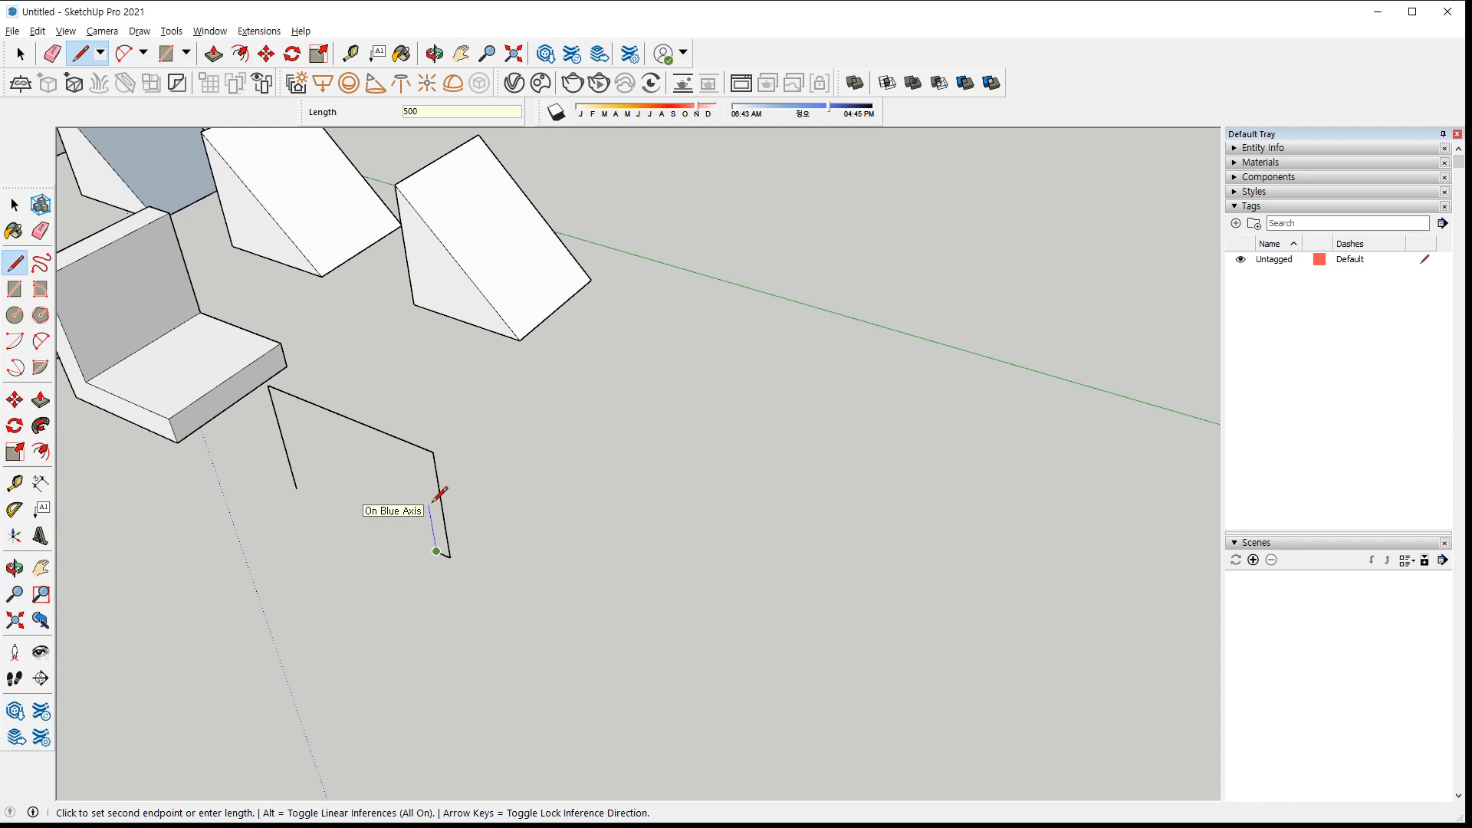
type("0")
key("BackSpace")
key("BackSpace")
type("350")
key("Return")
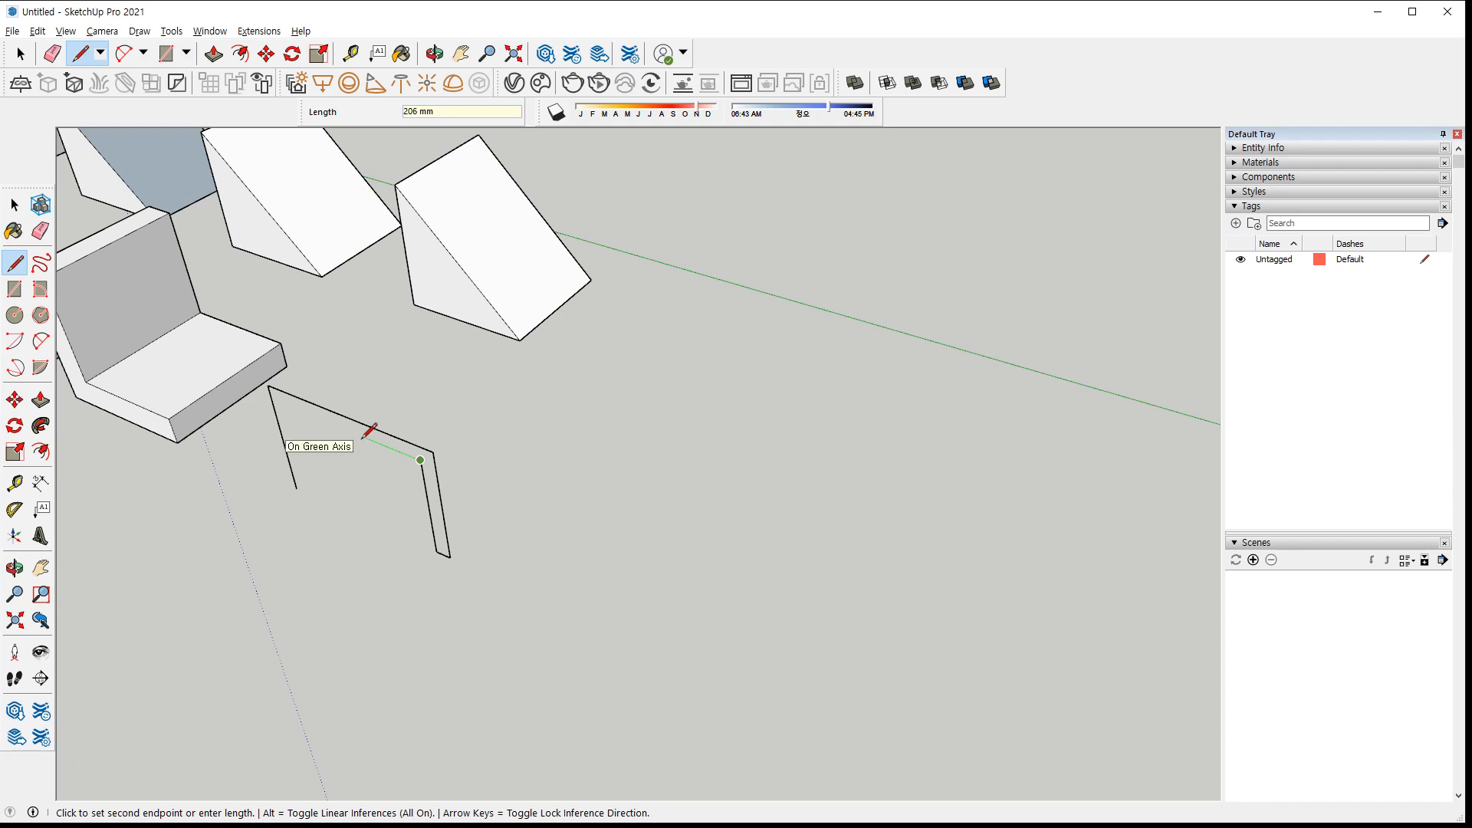
Draw the inner top edge parallel to the outer one, add the near leg's 350 mm inner edge, and close the profile
left_click(284, 404)
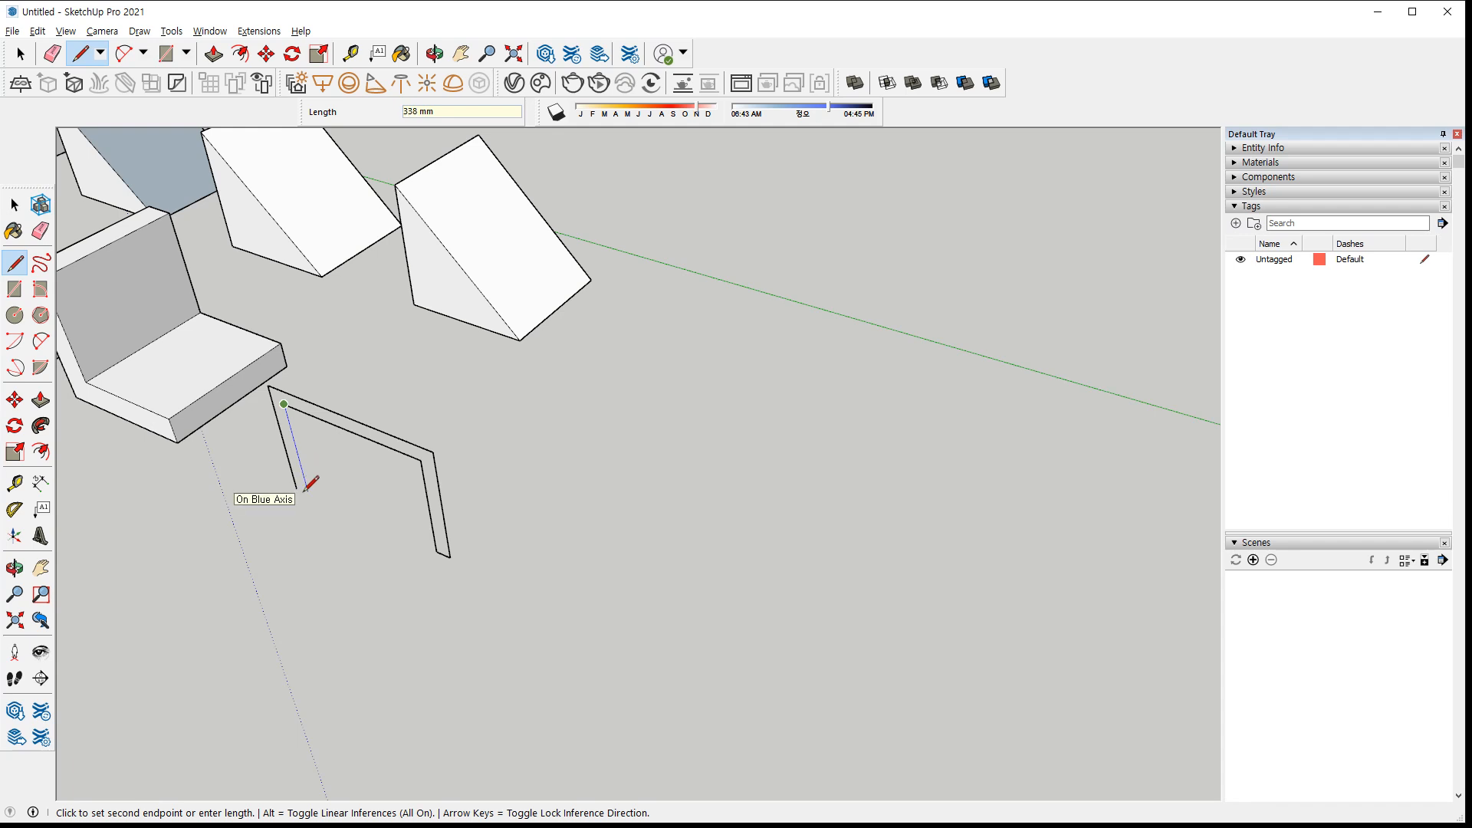
type("350")
key("Return")
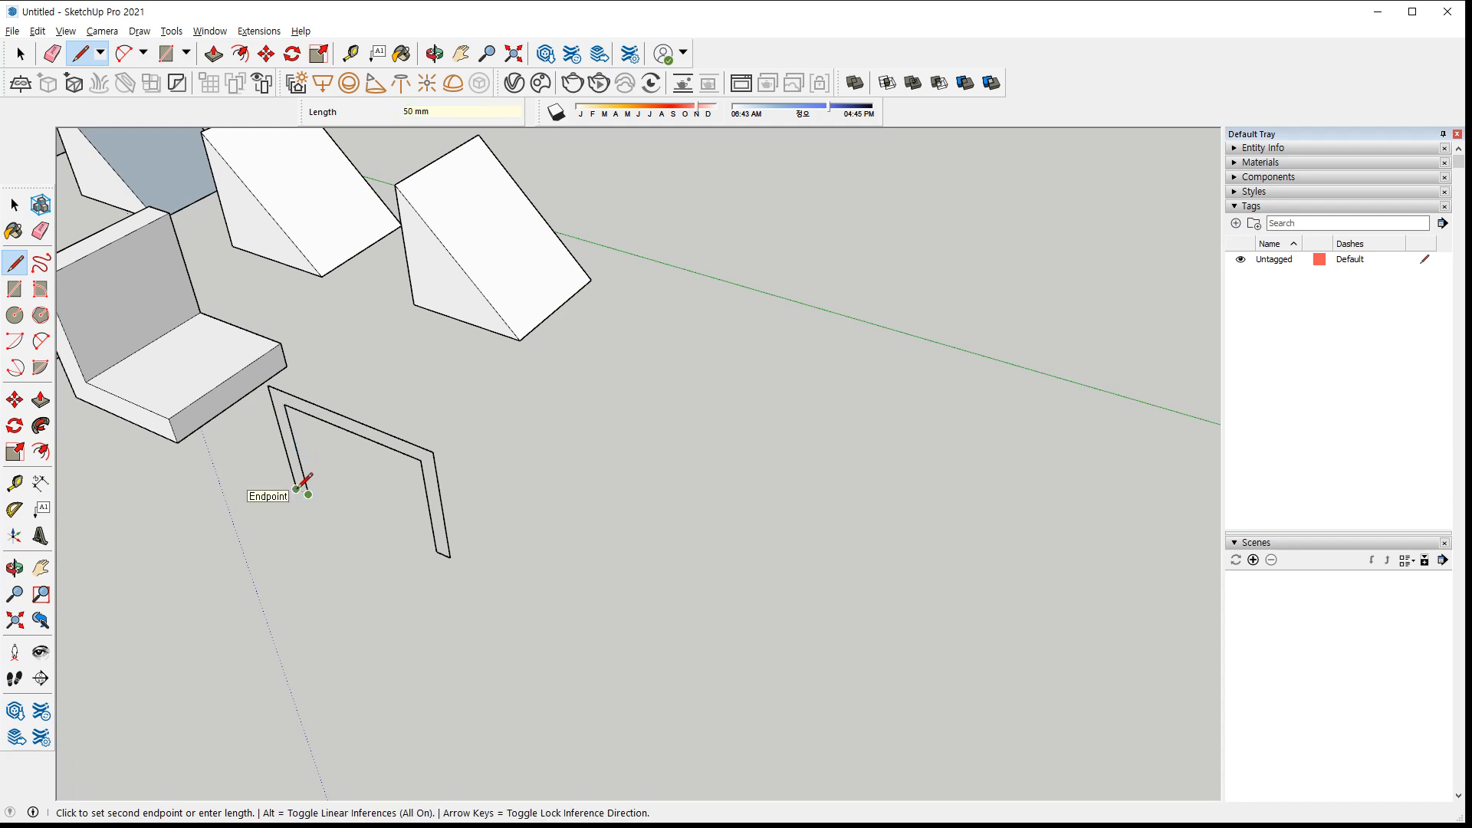
left_click(297, 493)
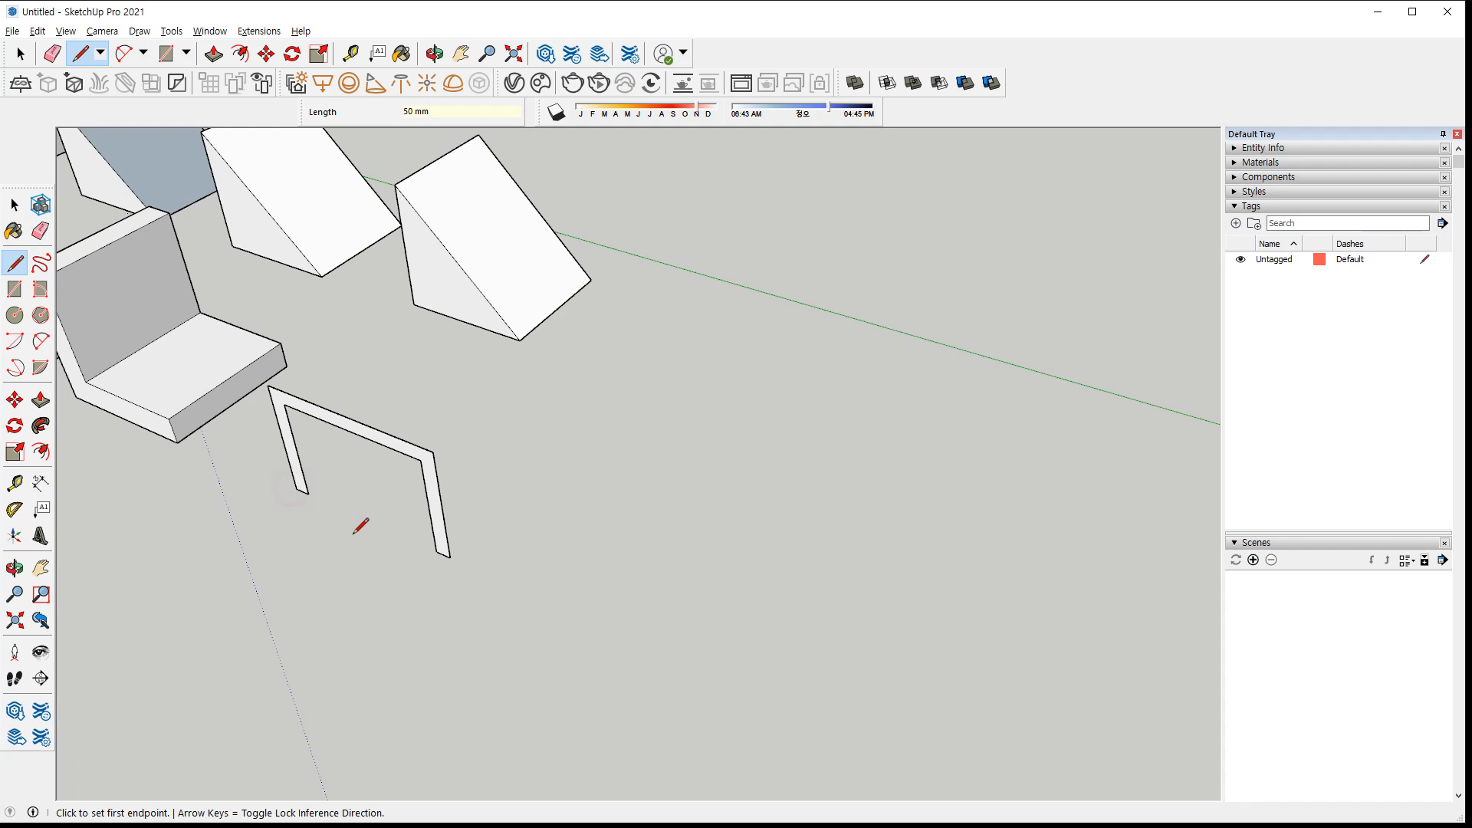
Extrude the inverted-U face into a solid table-shaped block with Push/Pull
key("p")
left_click(441, 513)
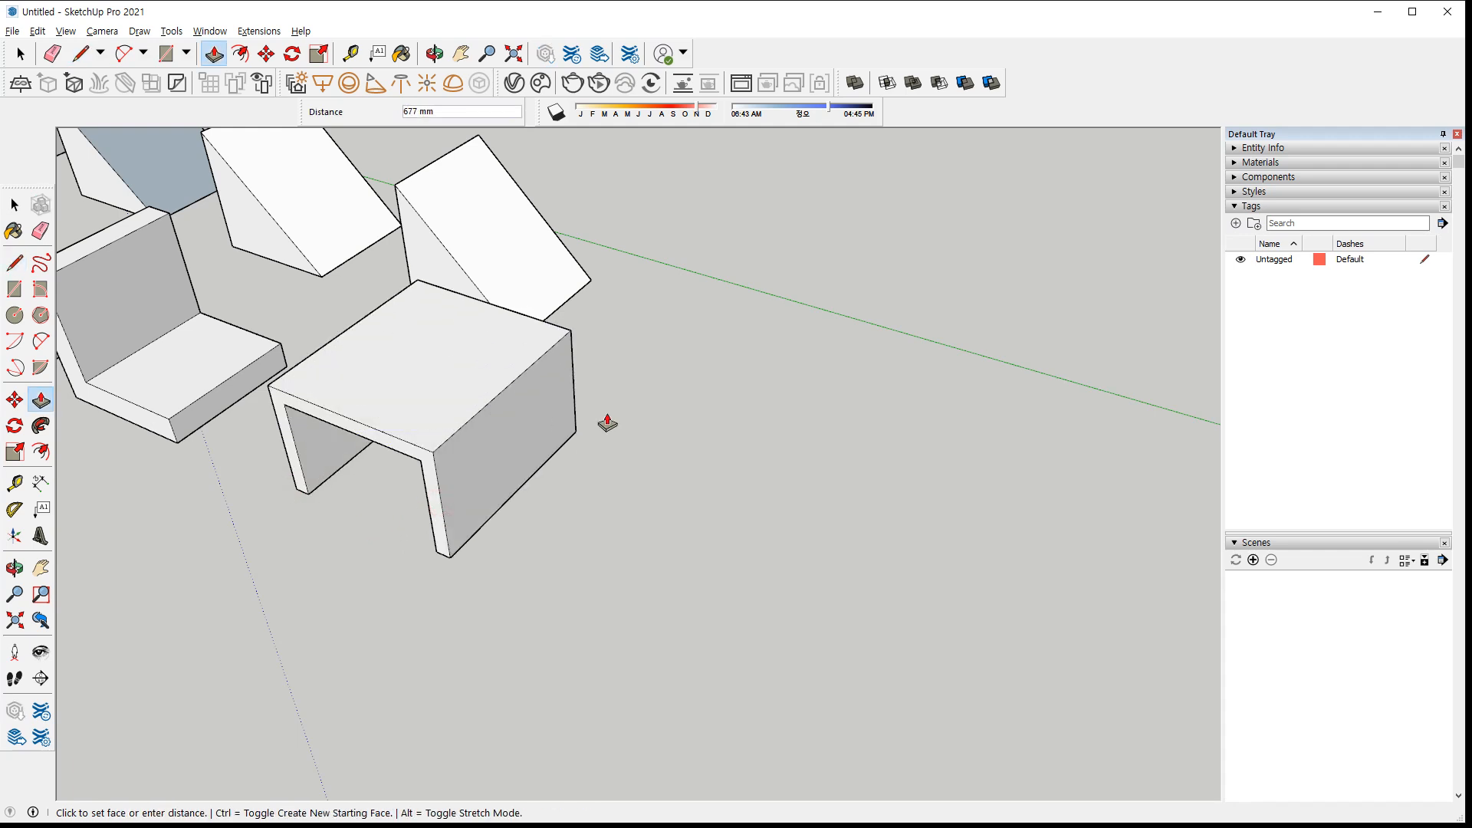
key("Return")
Draw a vertical 600 × 400 mm rectangle on the open ground beside the inverted-U block
middle_click_drag(522, 534, 543, 457)
key("r")
left_click(557, 528)
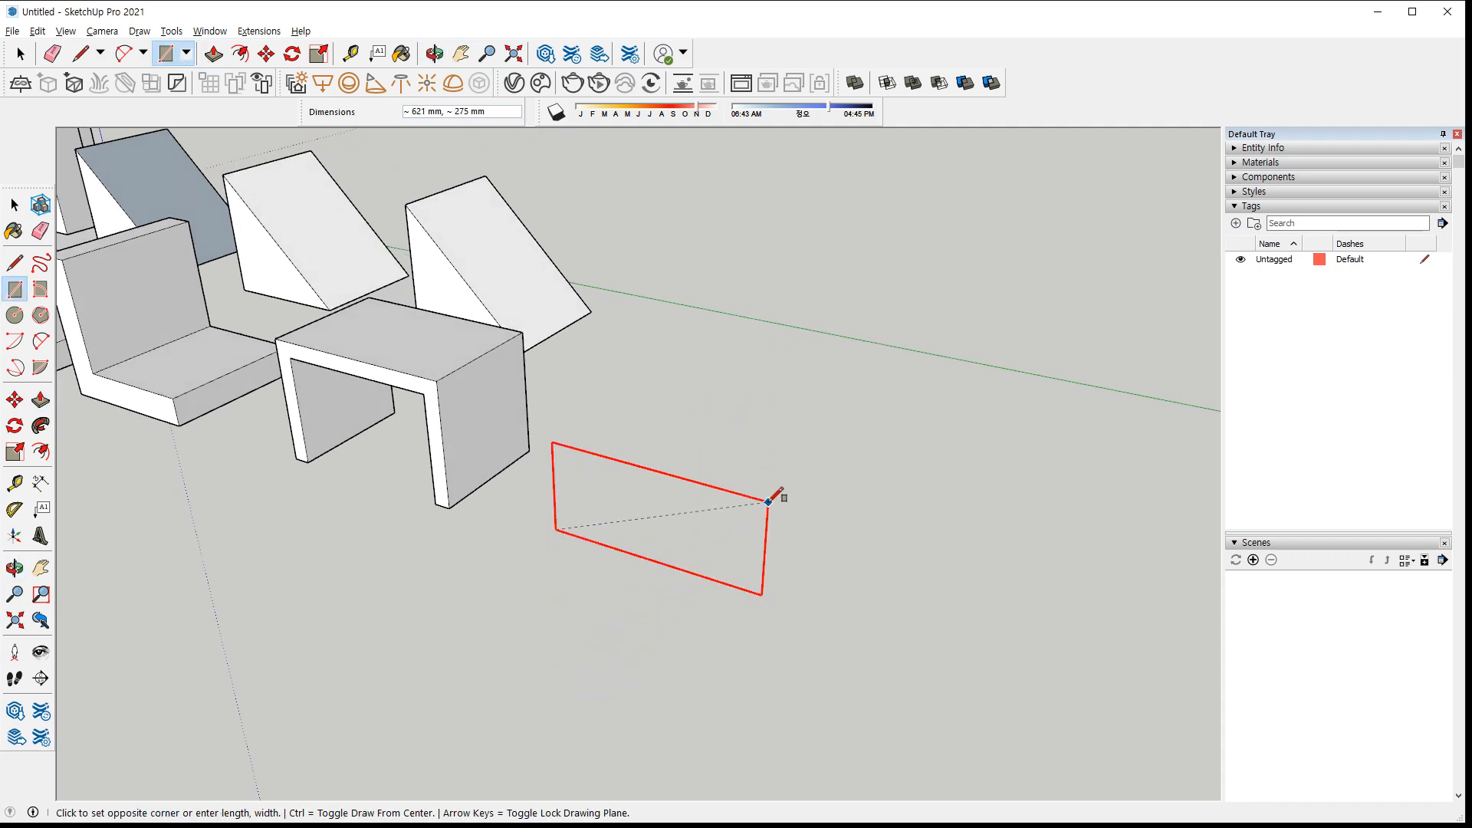
type("600")
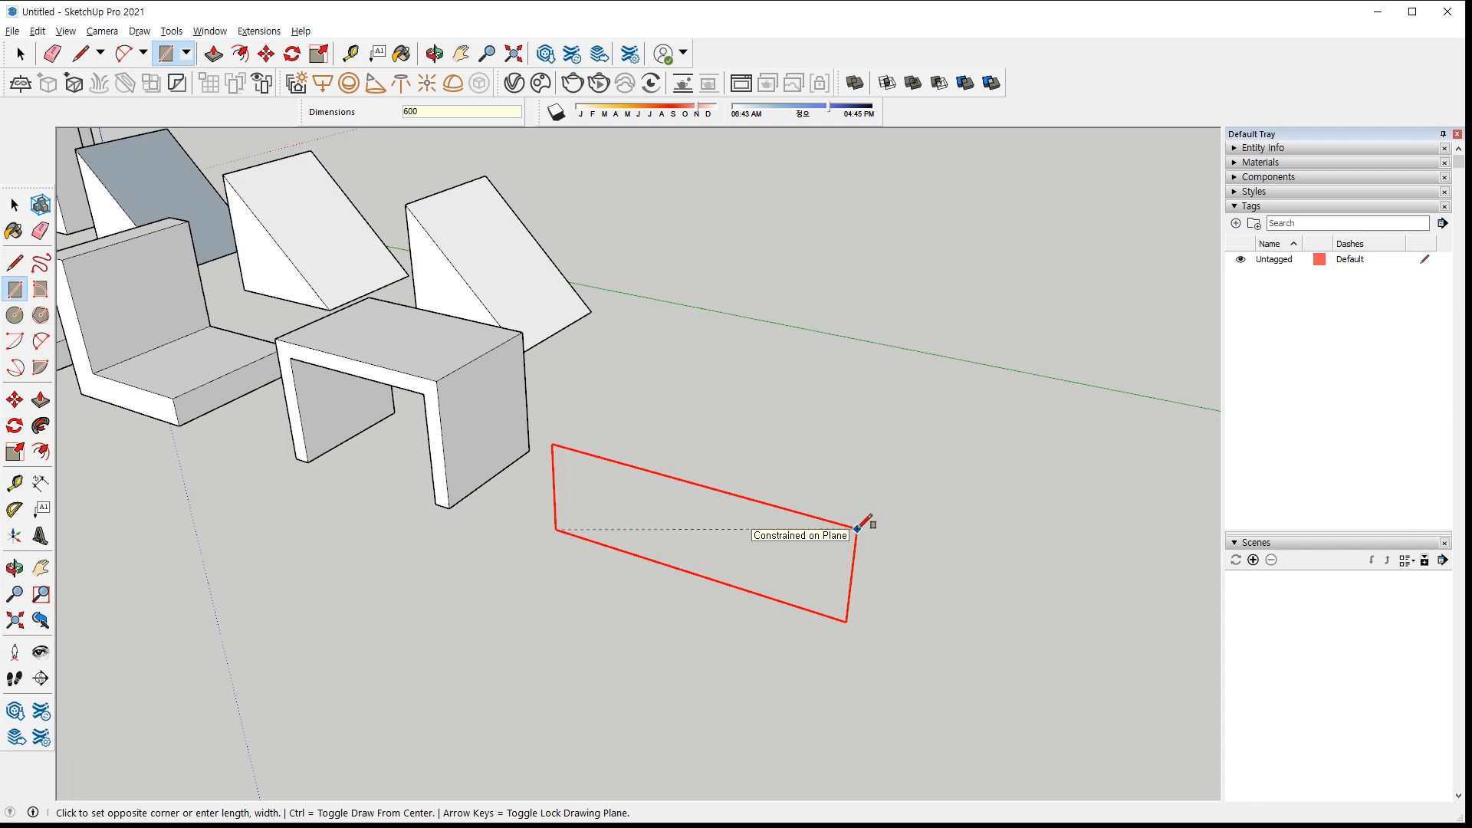
type(",400")
key("Return")
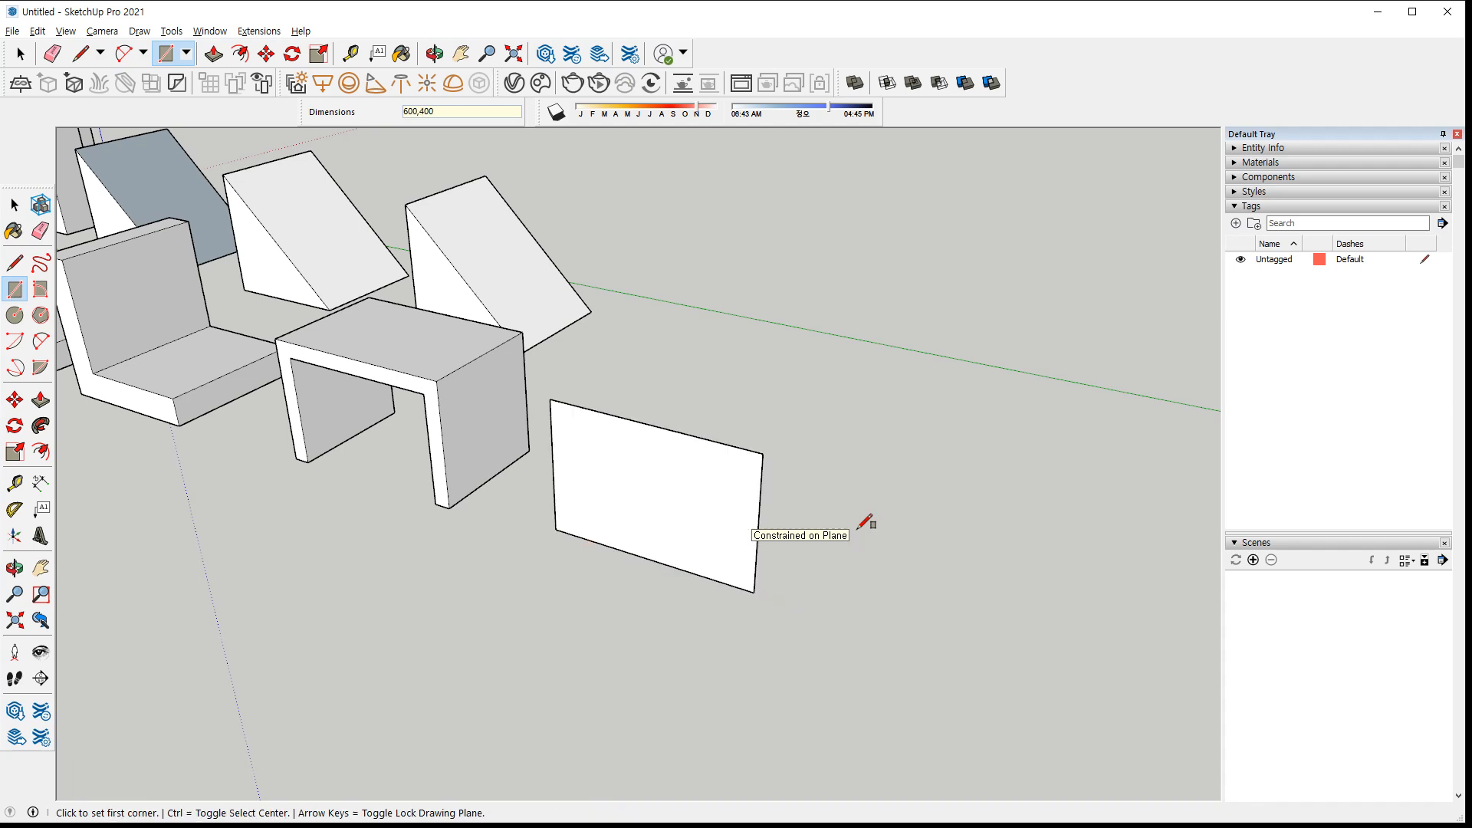
scroll(488, 393, "up", 2)
mouse_move(599, 454)
left_mouse_down()
mouse_move(802, 493)
mouse_move(794, 631)
left_mouse_up()
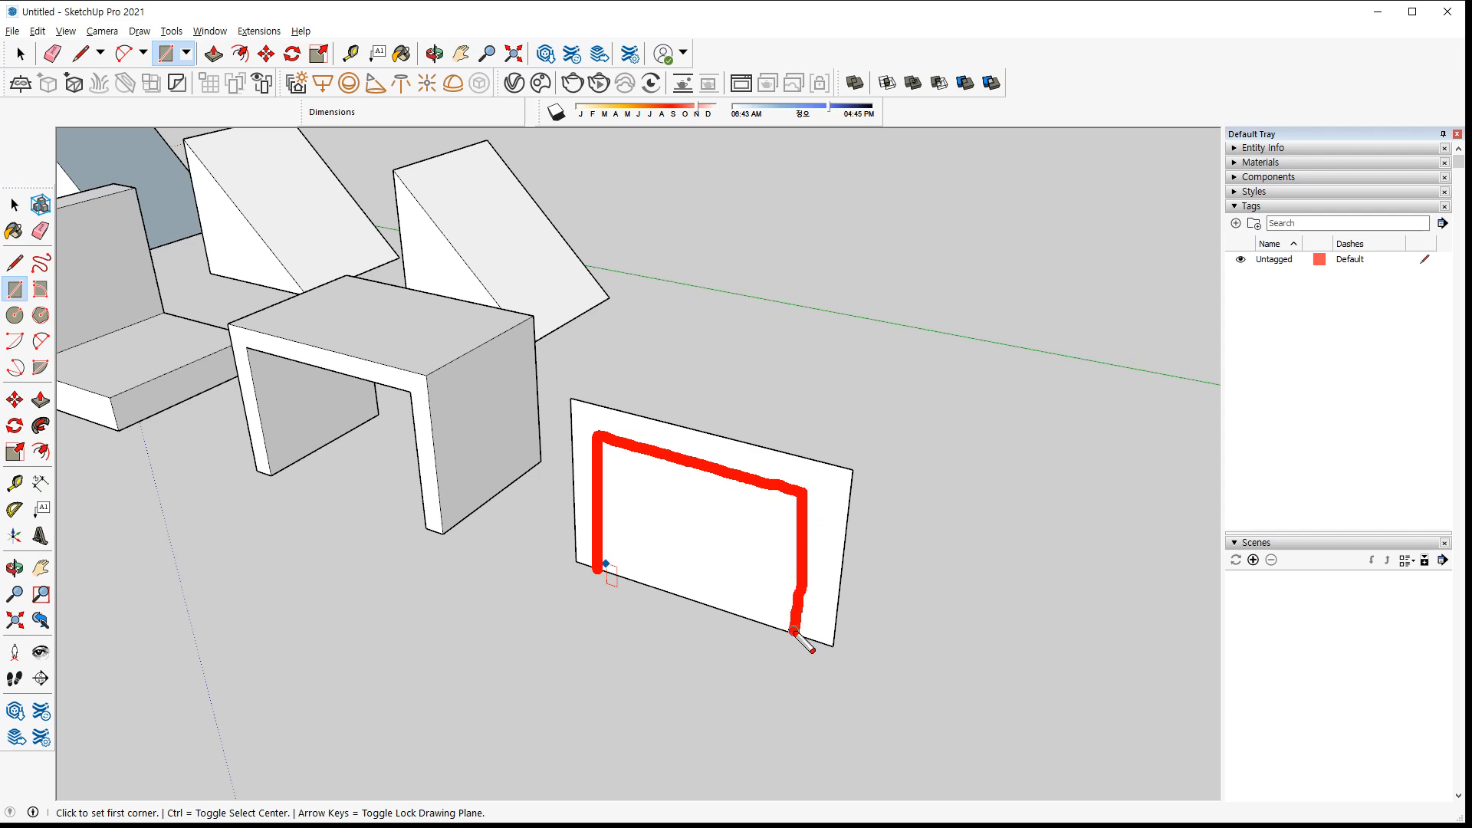
mouse_move(617, 588)
left_mouse_down()
mouse_move(736, 621)
mouse_move(763, 525)
left_mouse_up()
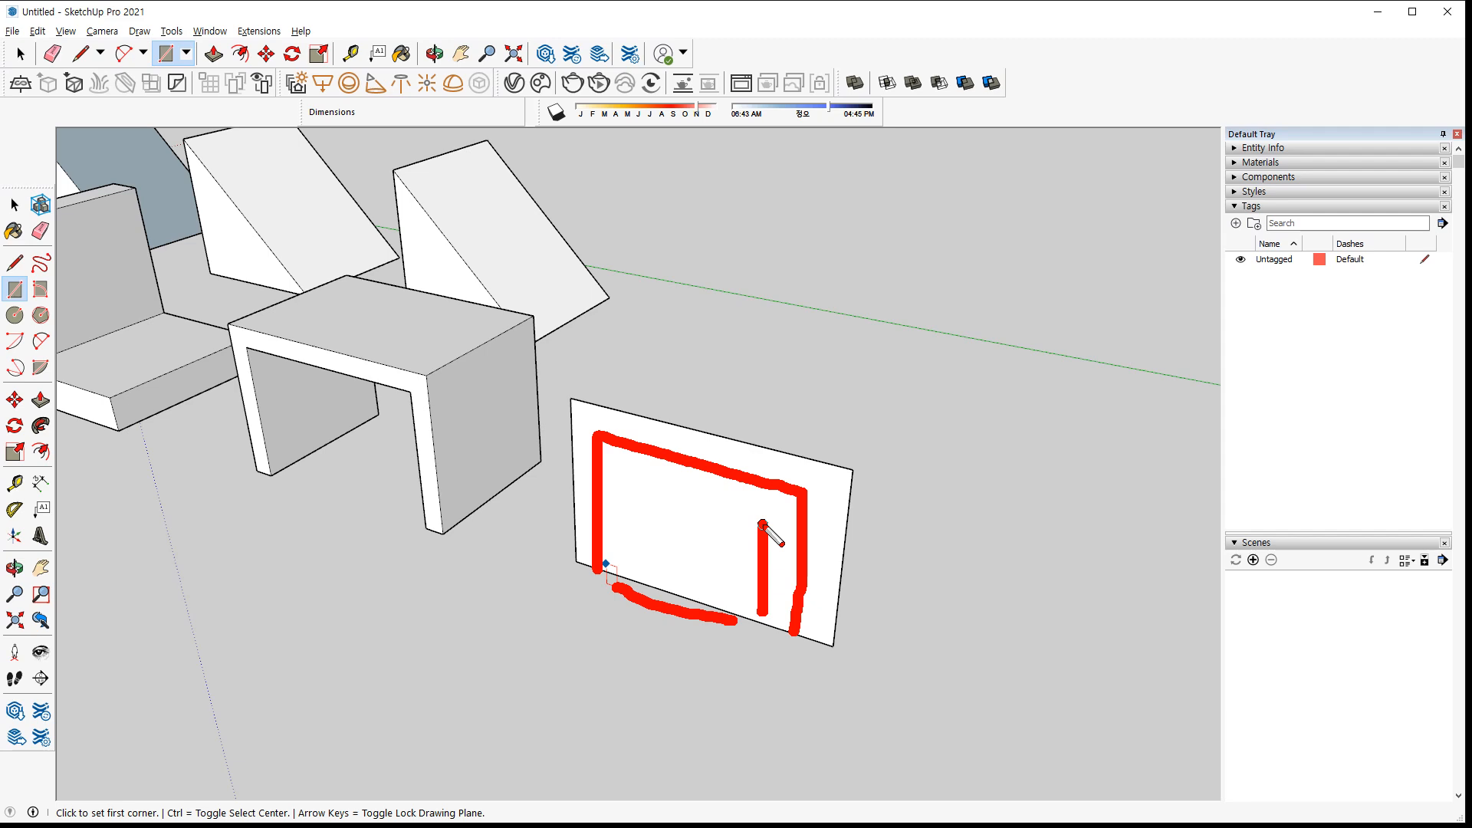
key("Escape")
Draw a 50 mm line along the rectangle's bottom edge from its lower corner nearest the inverted-U block
key("l")
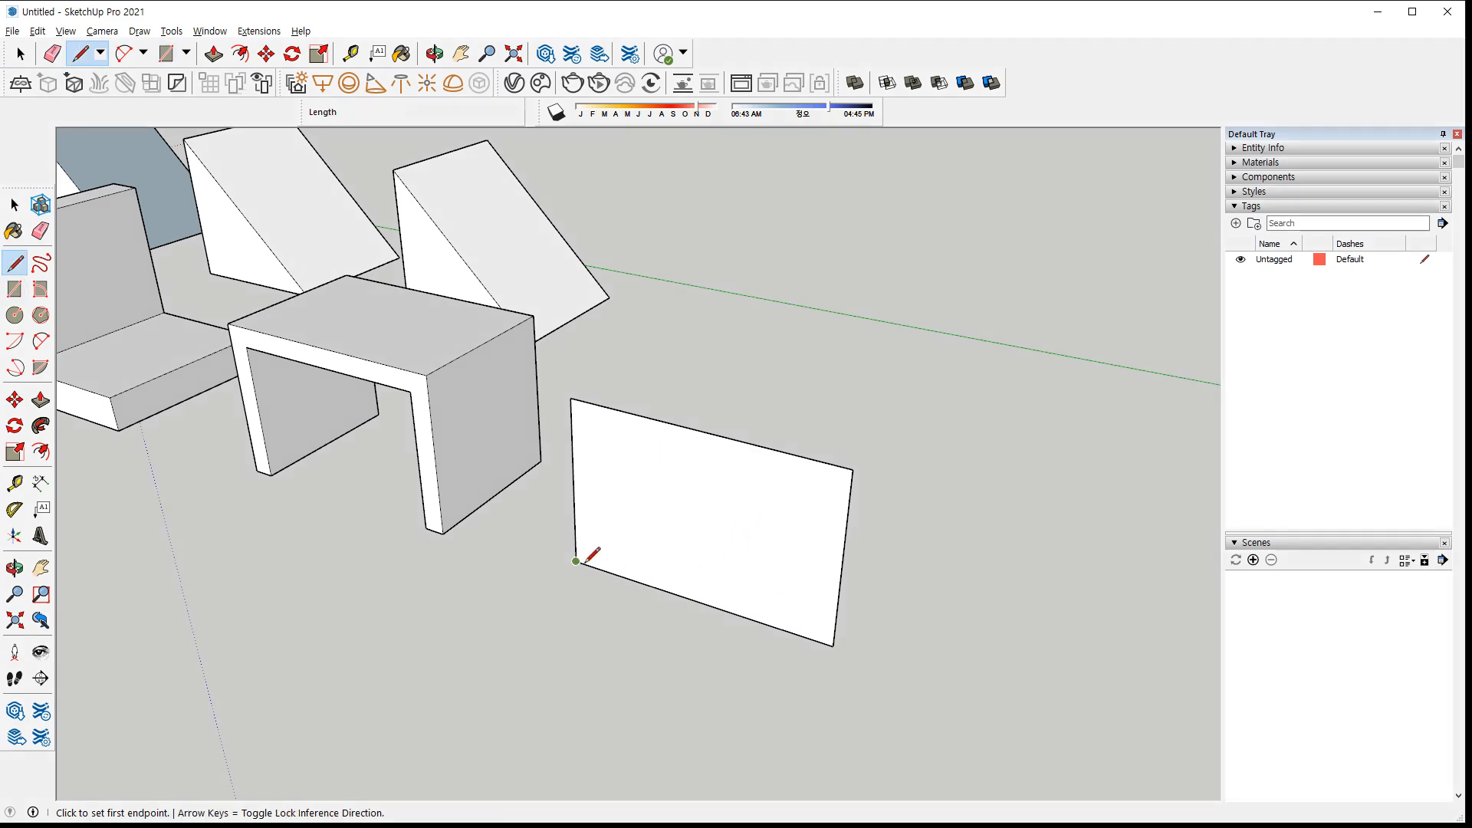
left_click(576, 561)
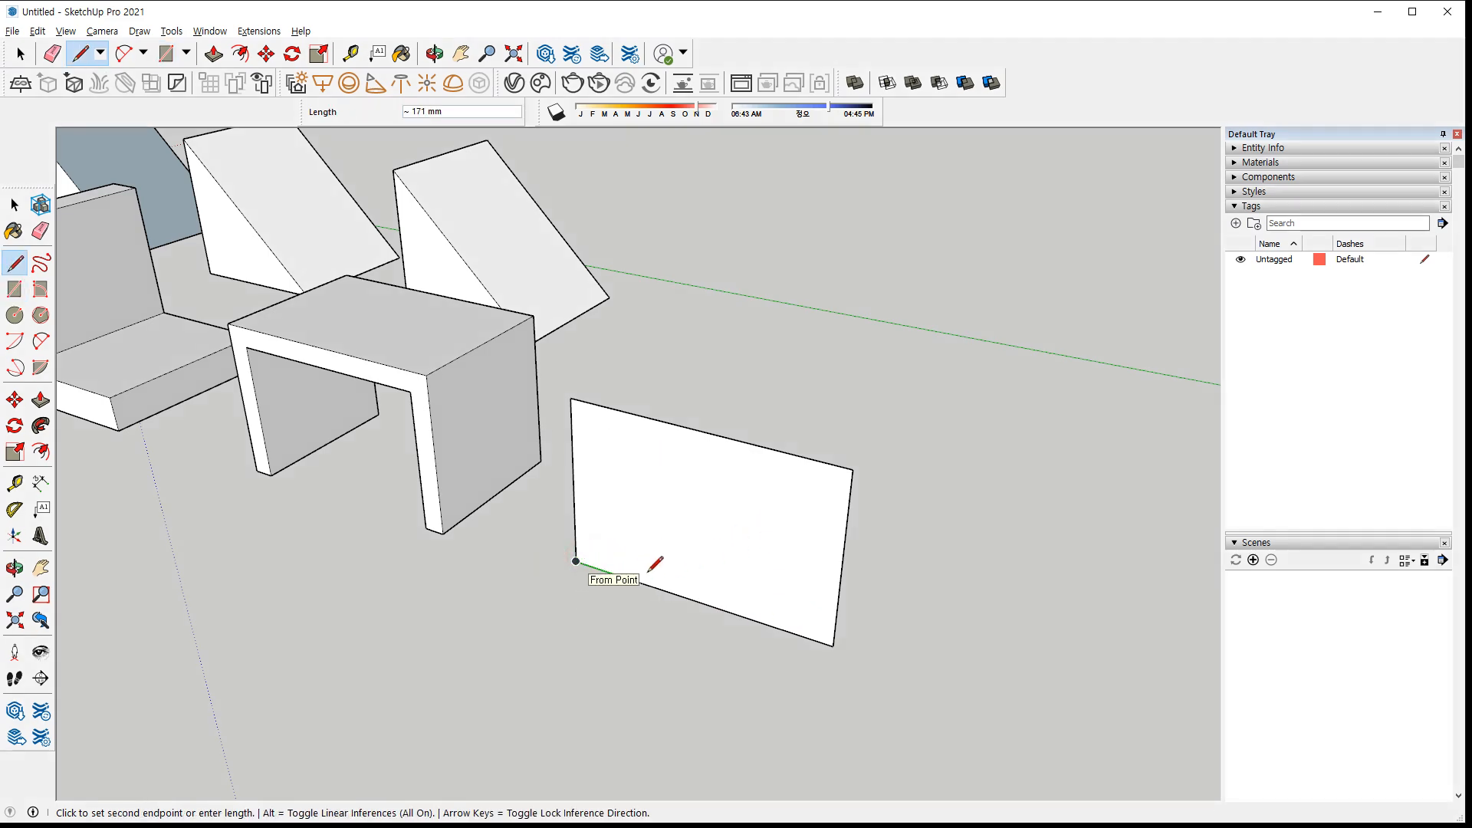
key("Escape")
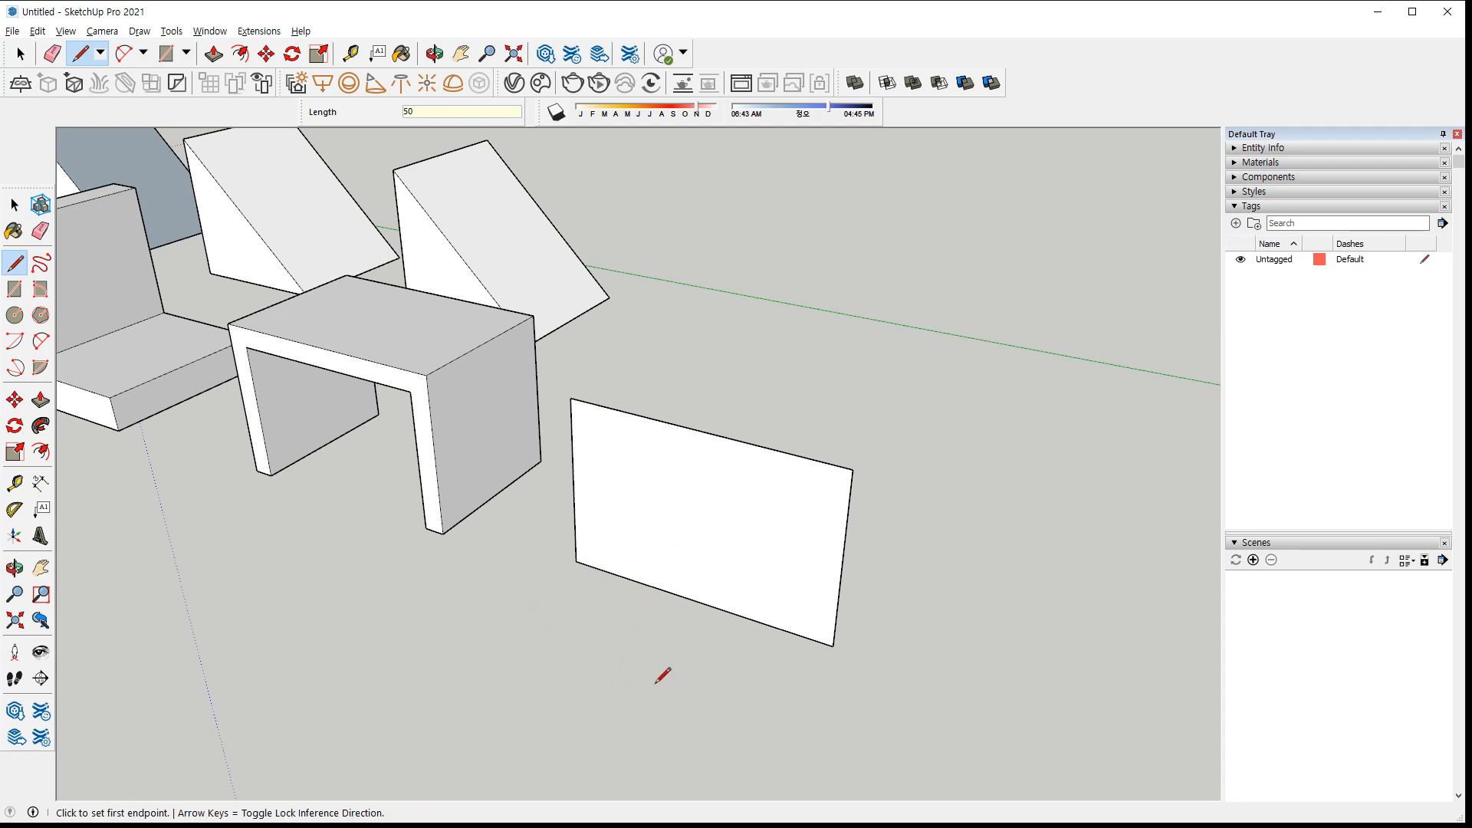
Try to extrude the 600 × 400 mm rectangle by about 294 mm with Push/Pull
key("p")
left_click(644, 537)
left_click(552, 595)
middle_click_drag(552, 595, 564, 456)
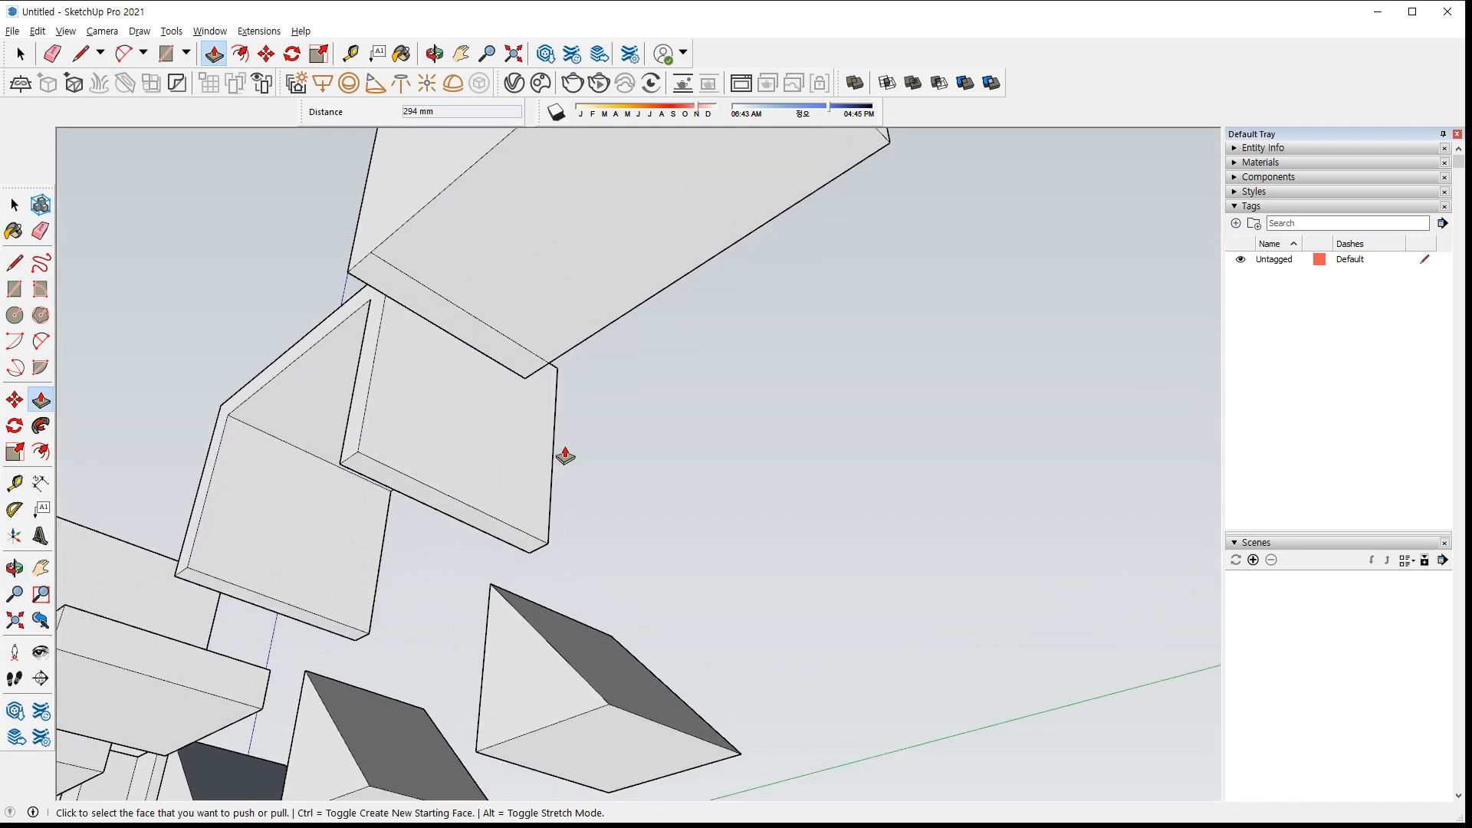
key("ctrl+z")
Try to draw a rectangle with dimensions 500,350 on the face, starting at the 50 mm point on its bottom edge
middle_click_drag(555, 437, 762, 699)
middle_click_drag(865, 637, 384, 241)
key("r")
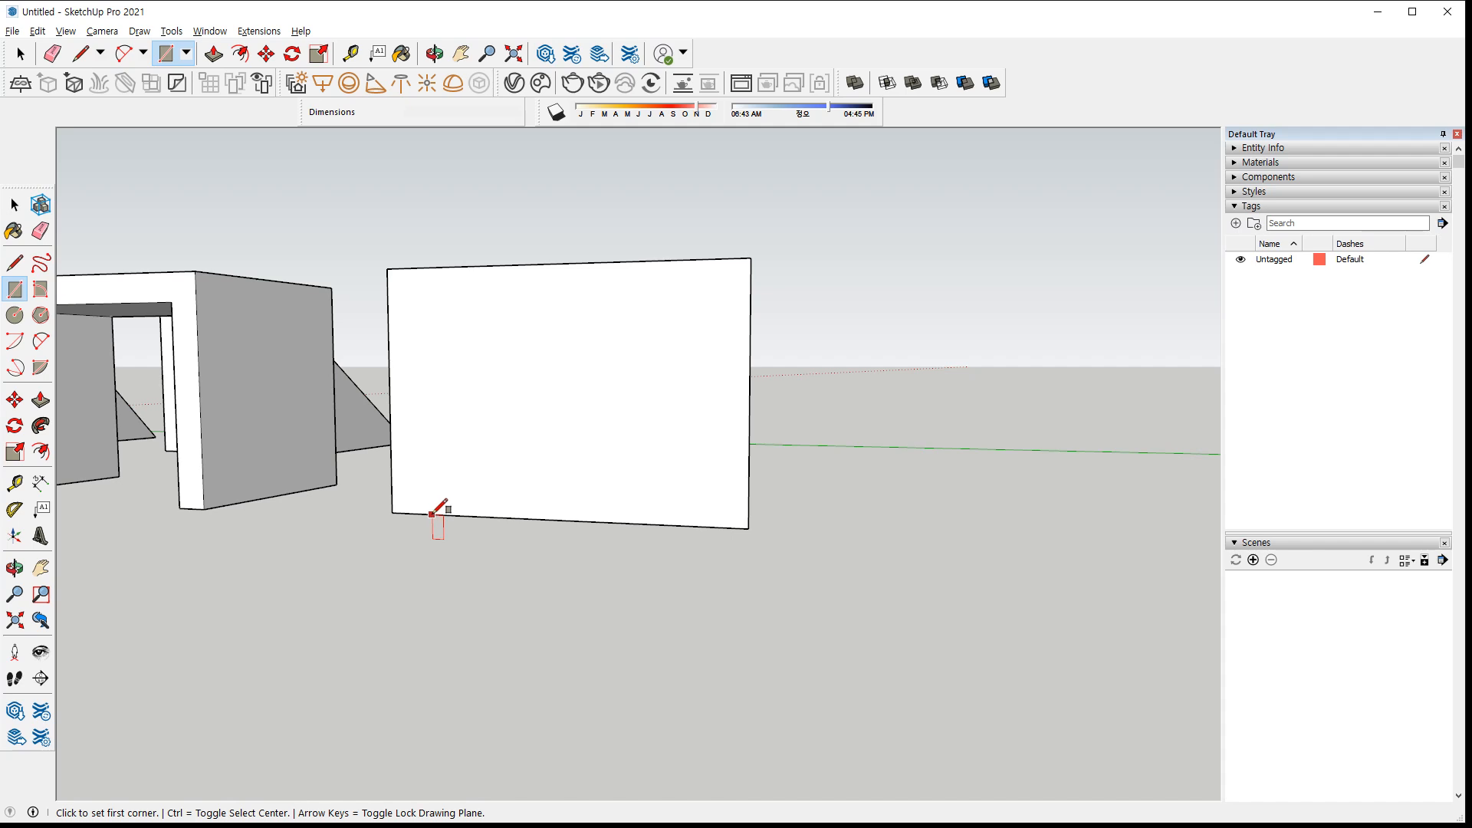
left_click(422, 512)
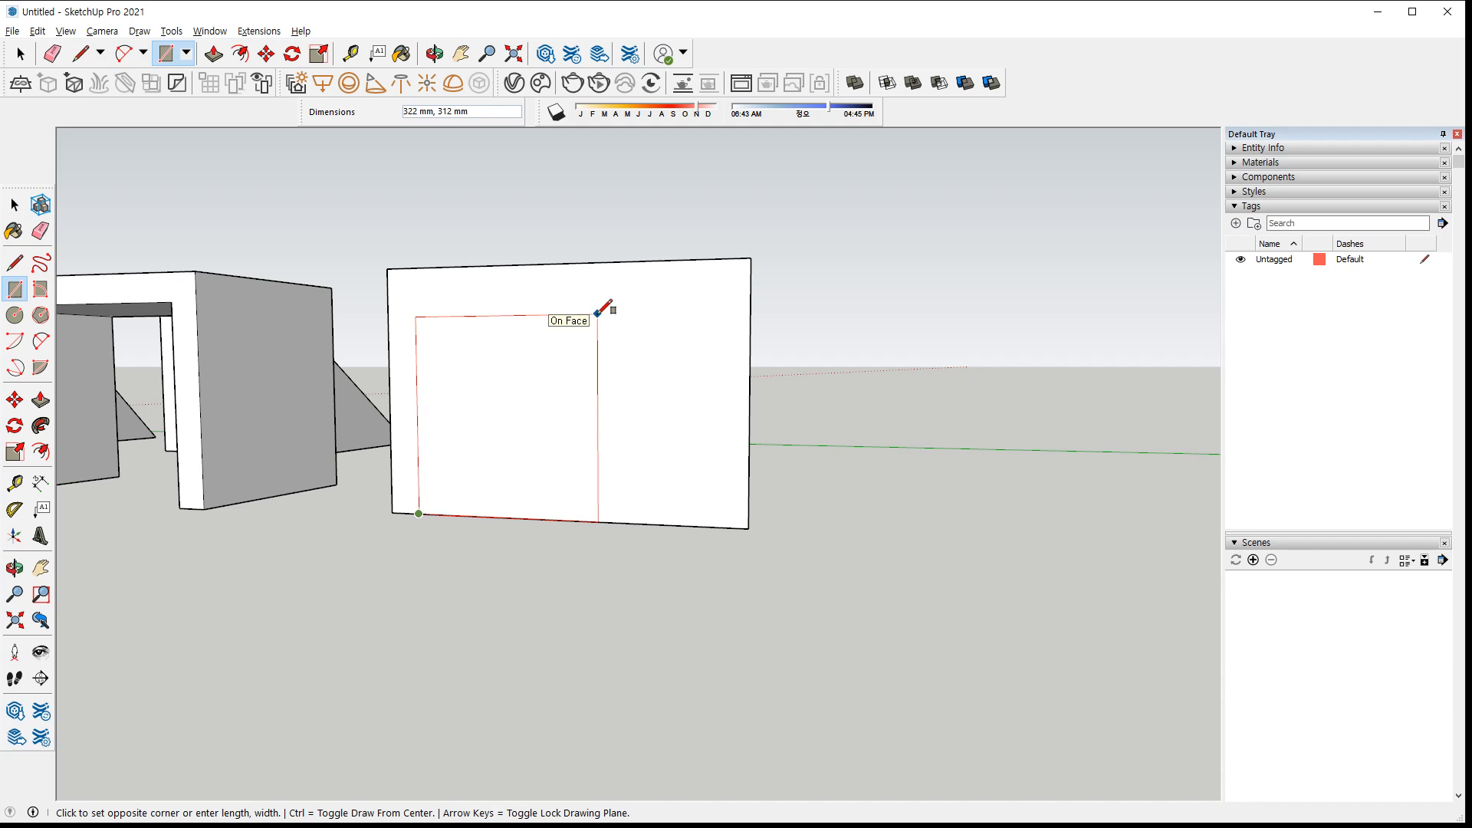
type("500,350")
key("Return")
key("ctrl+z")
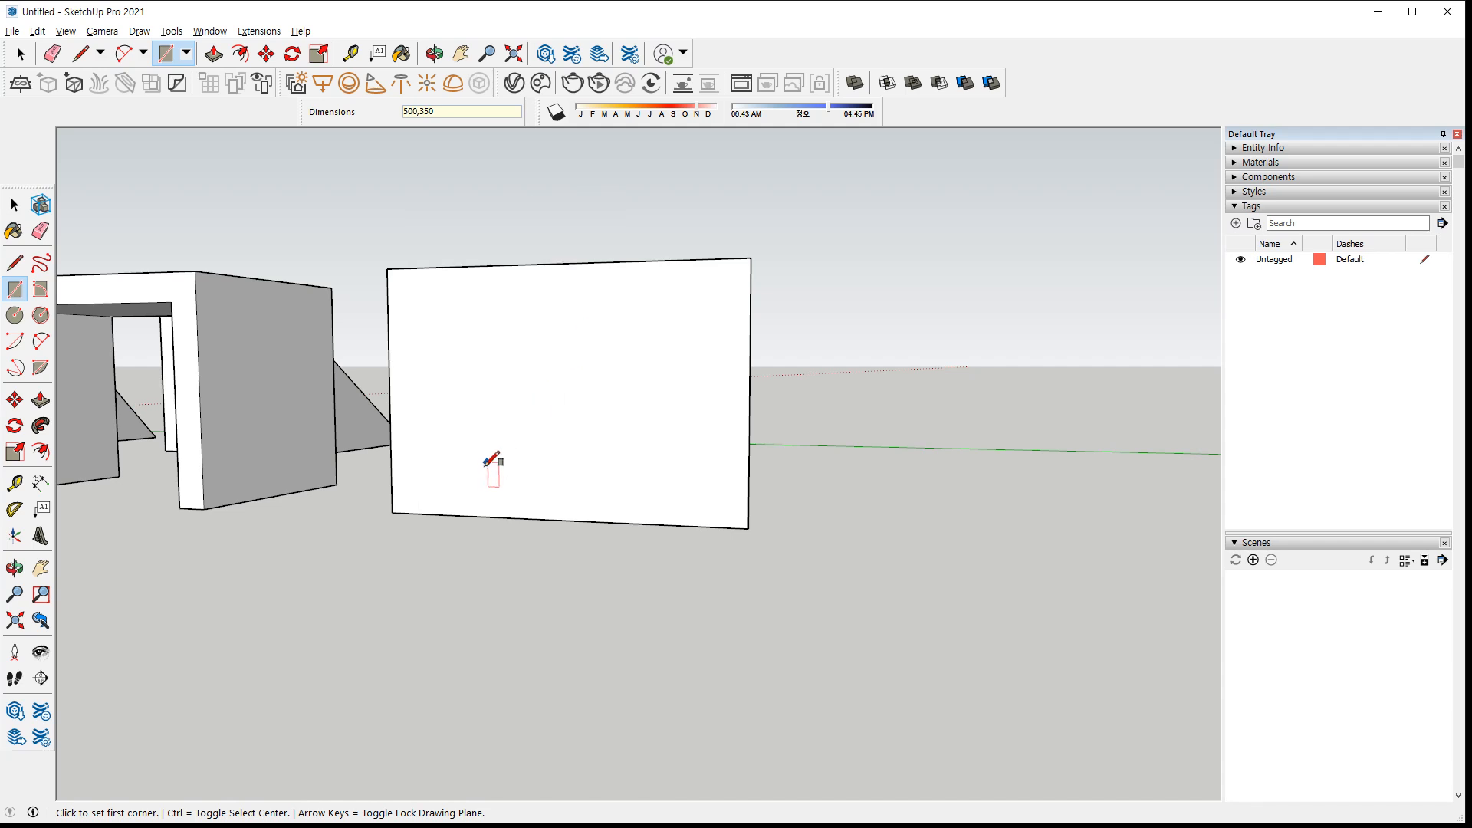
Try the rectangle from the 50 mm point with the dimensions entered as 350,500
left_click(419, 514)
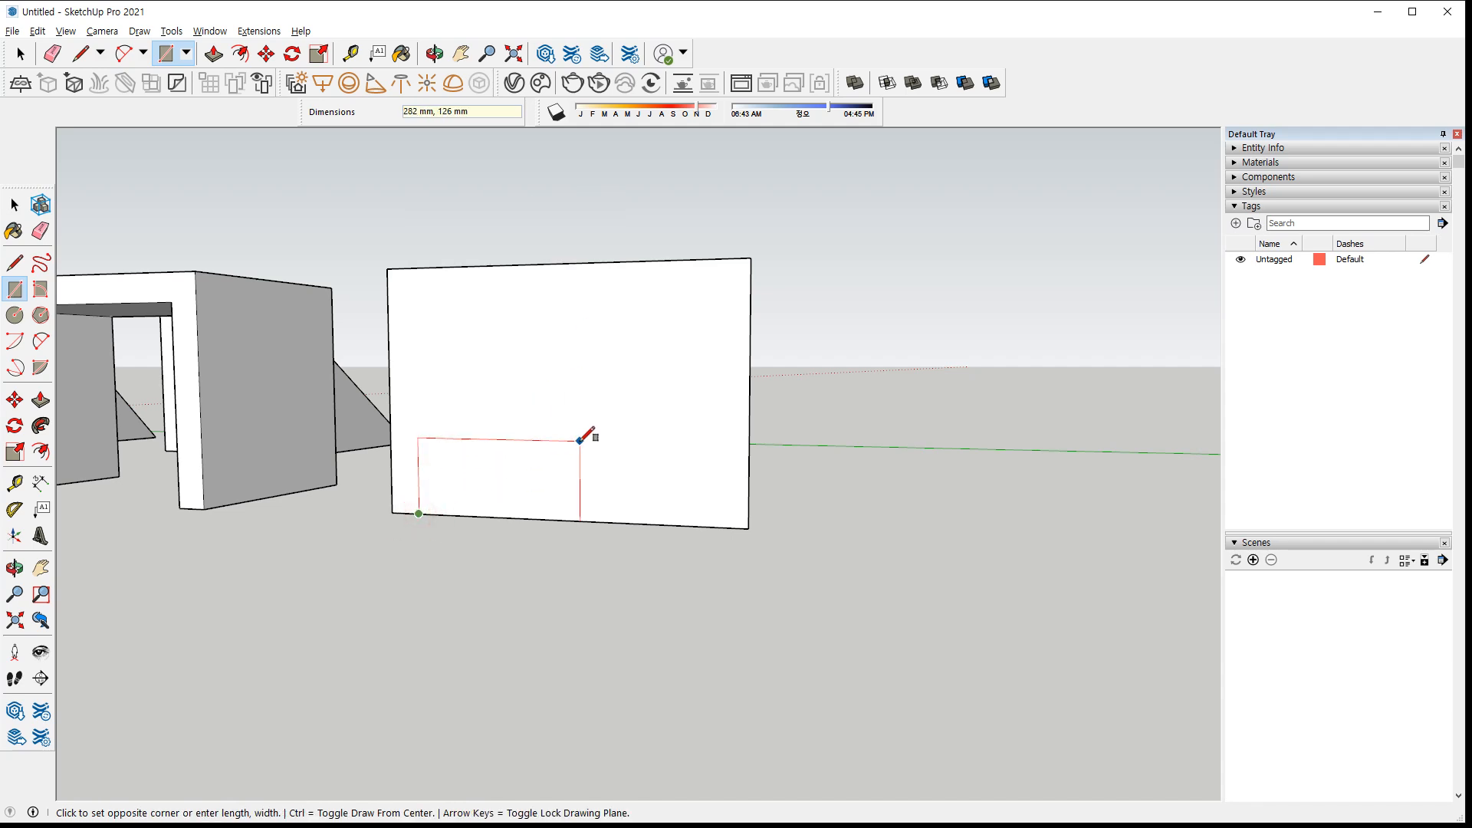
type("35")
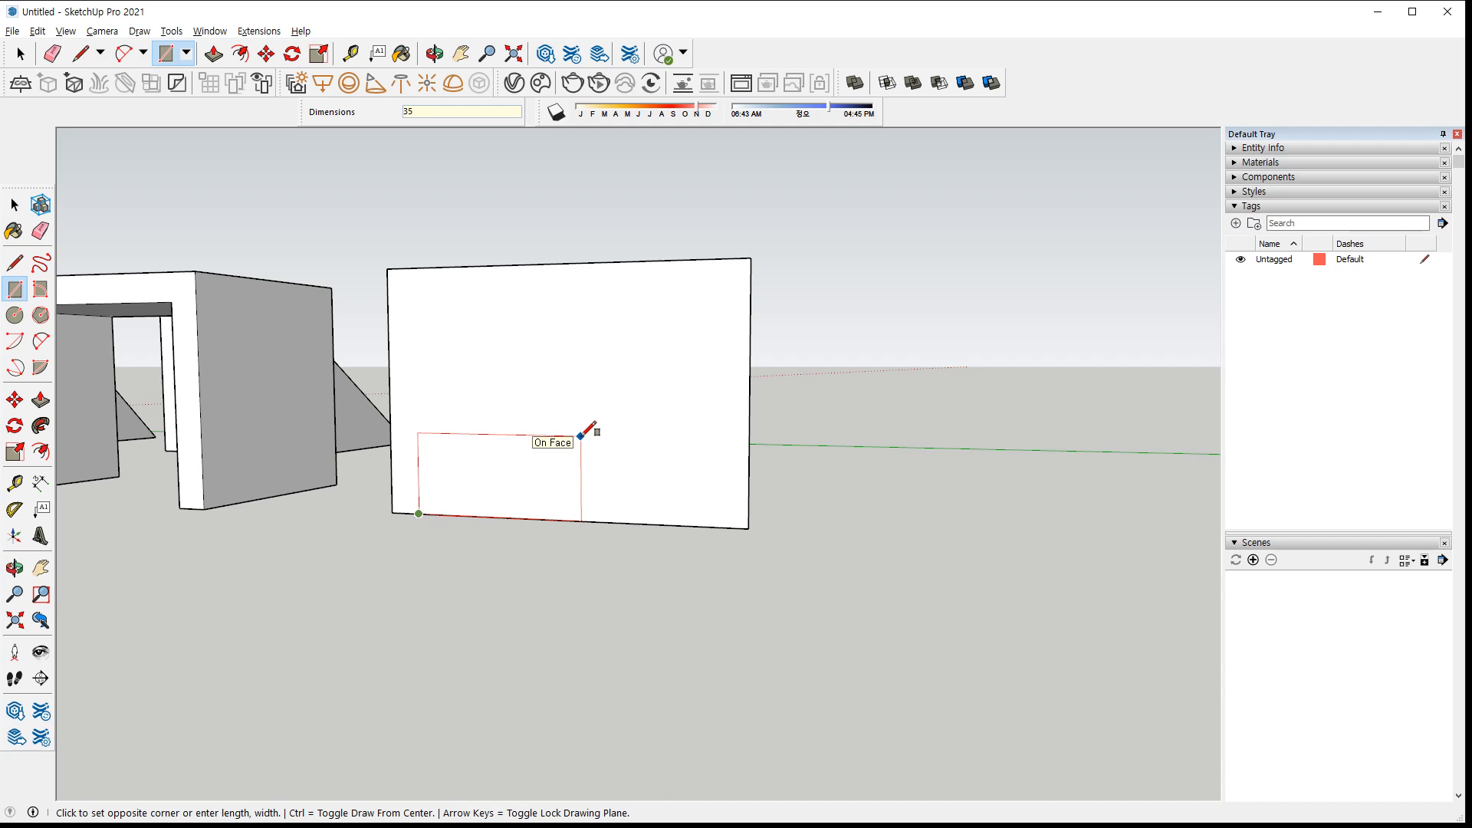
type("0,500")
key("Return")
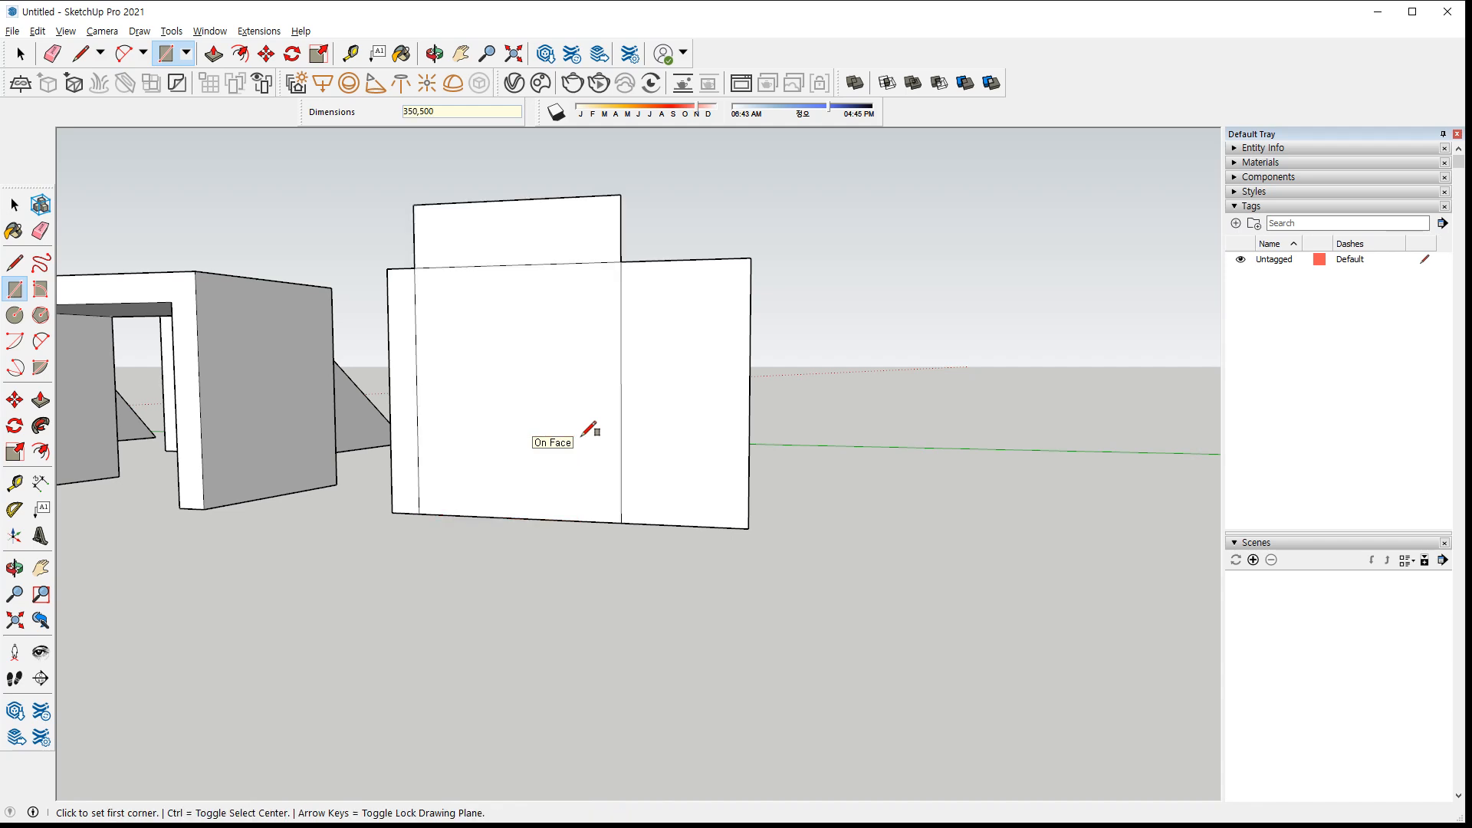
key("ctrl+z")
Draw a 500 × 350 mm rectangle from the 50 mm point on the bottom edge and erase its bottom edge to open the inverted U
left_click(419, 514)
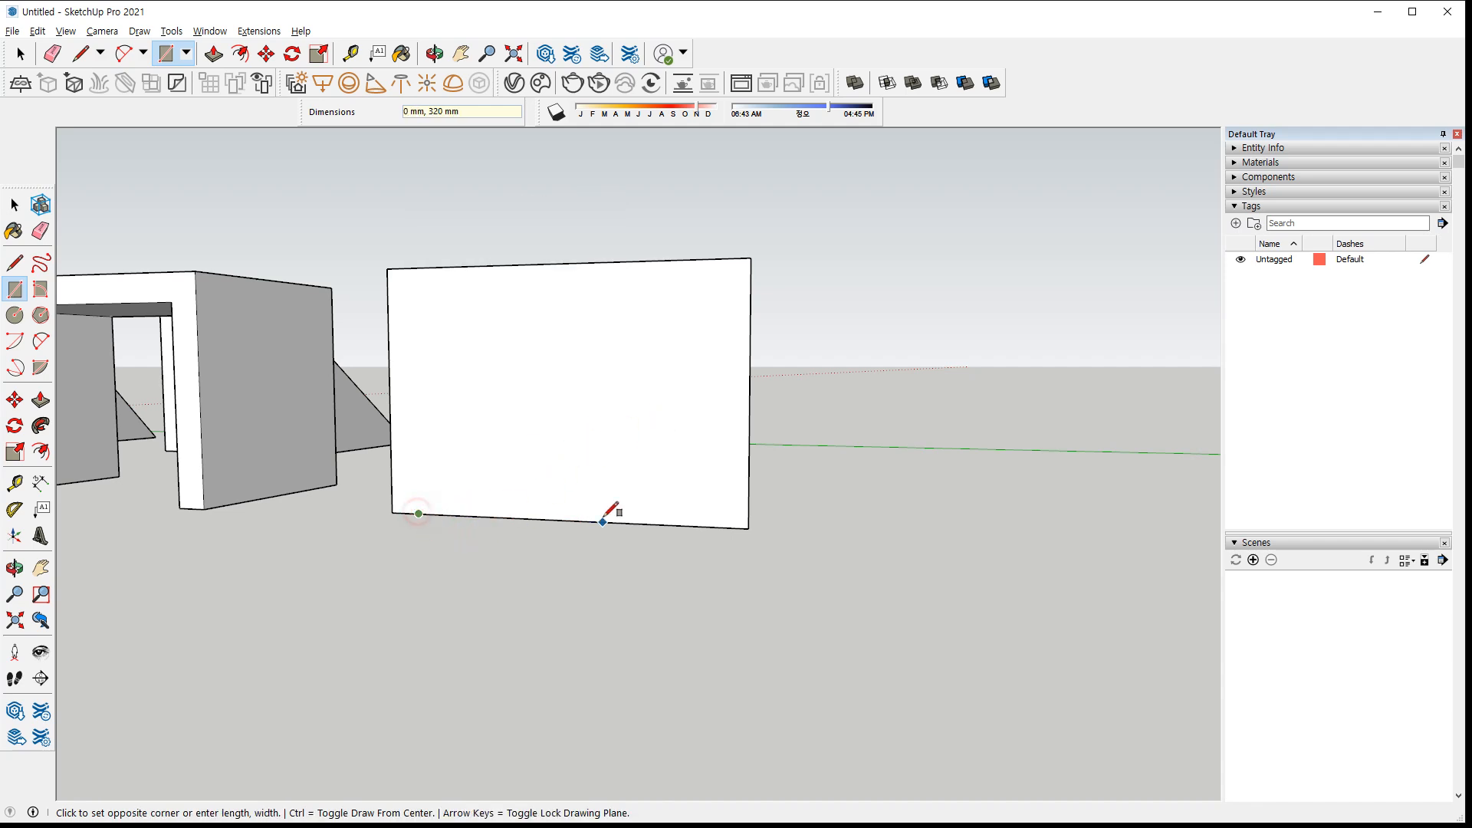
type("500,350")
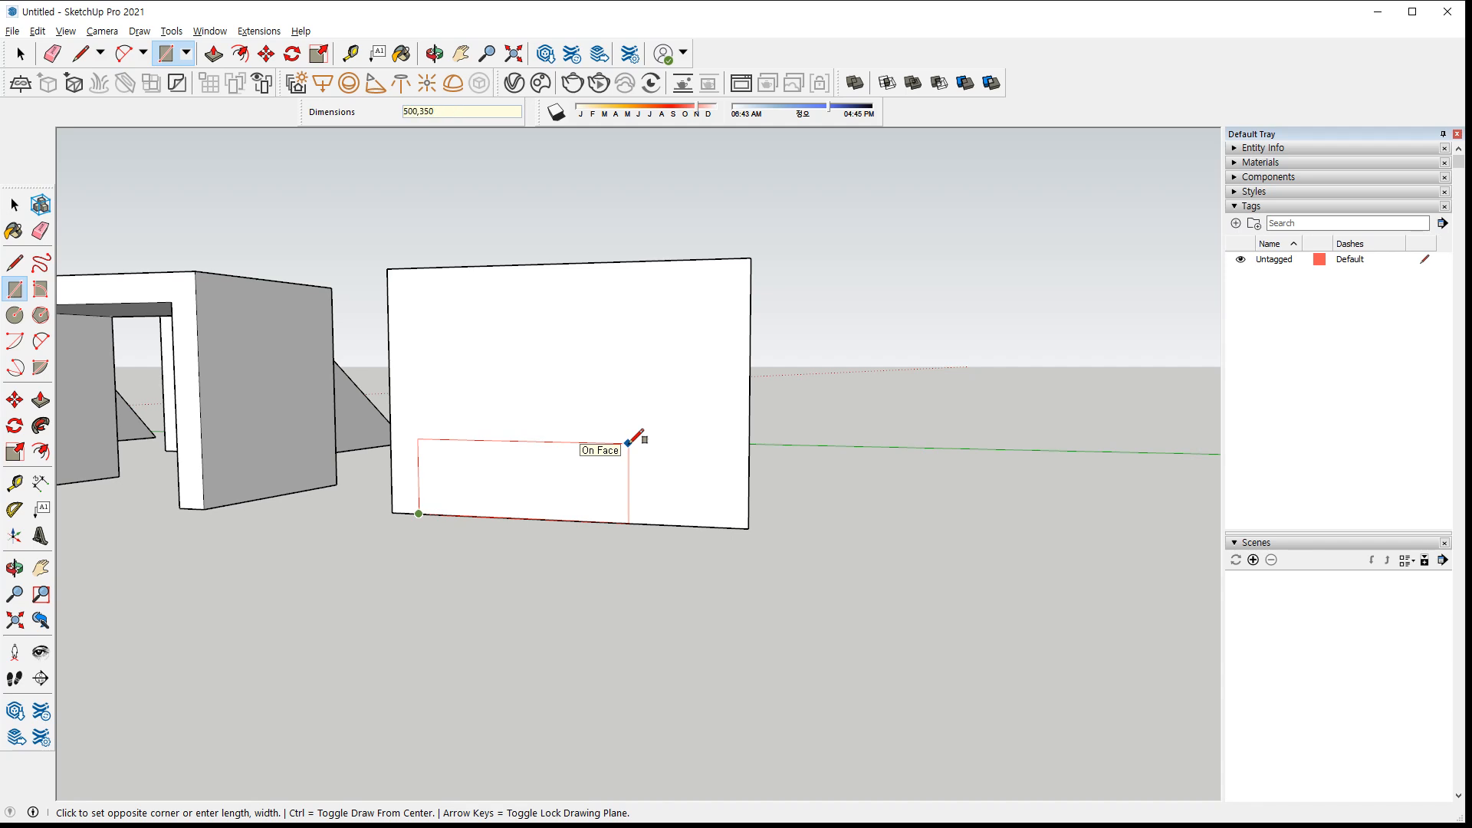
key("Return")
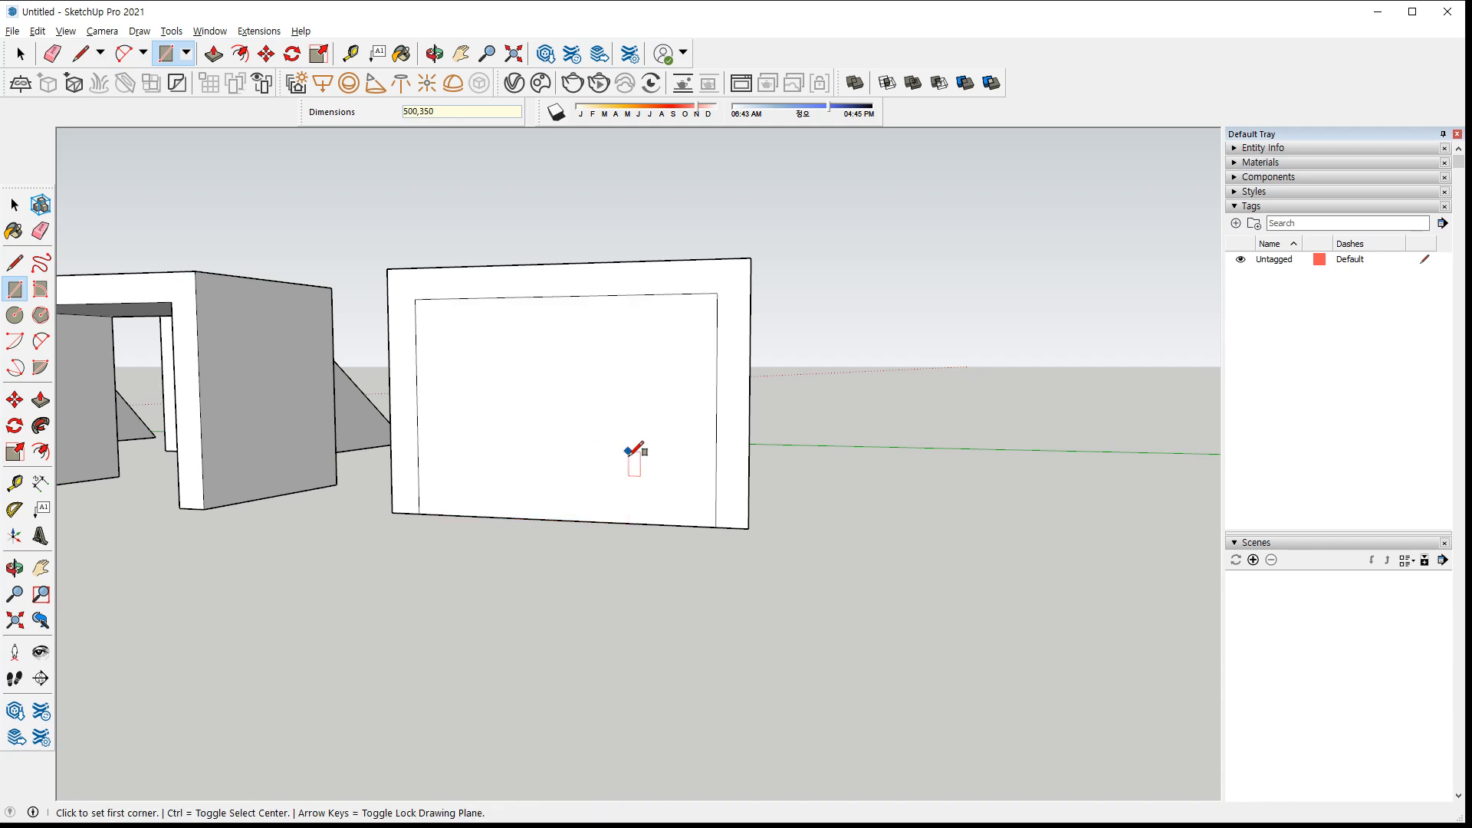
key("e")
left_click(577, 518)
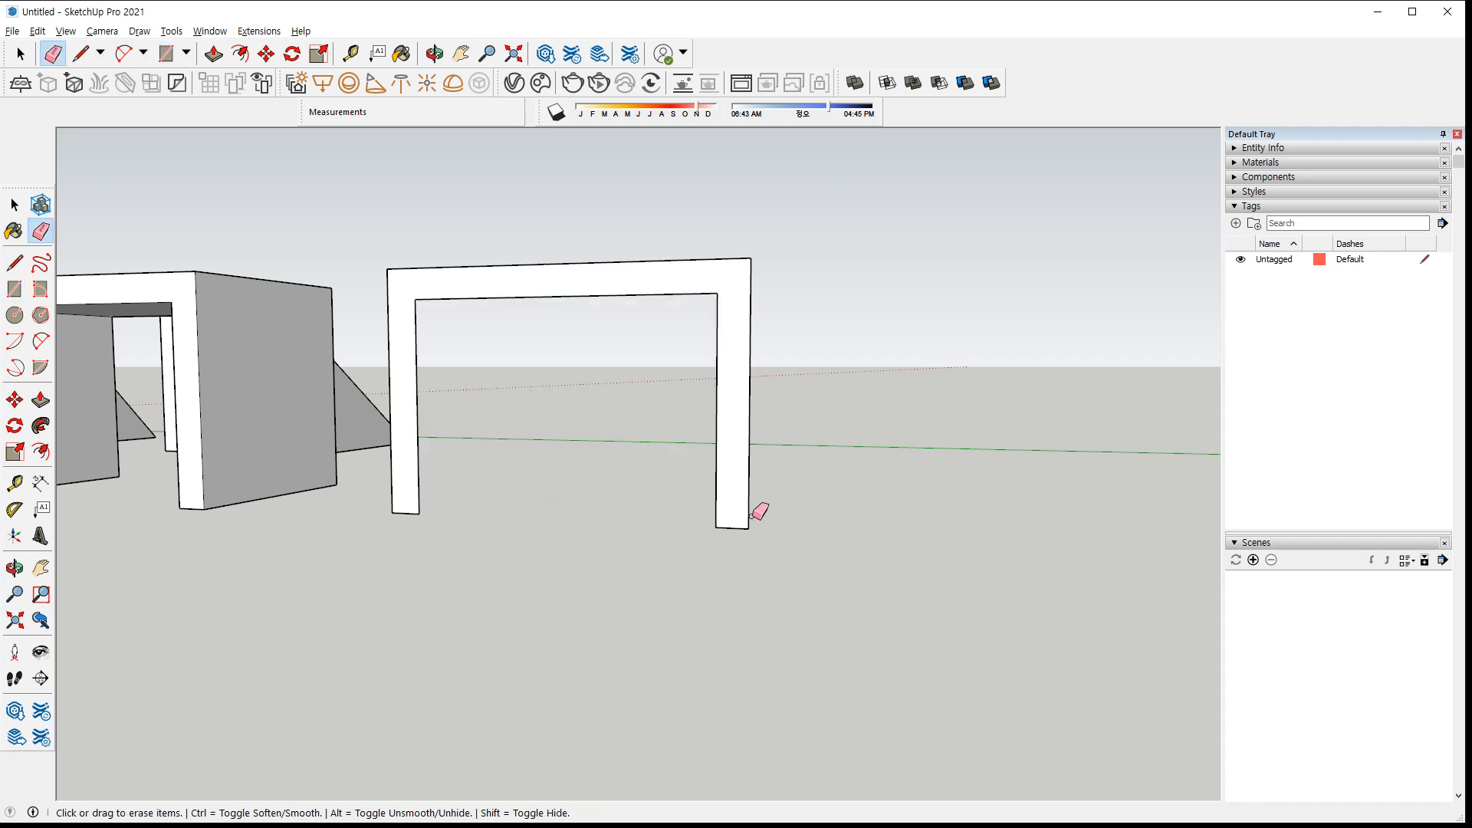
Extrude the inverted-U face 400 mm with Push/Pull
middle_click_drag(759, 509, 680, 585)
key("p")
left_click(688, 564)
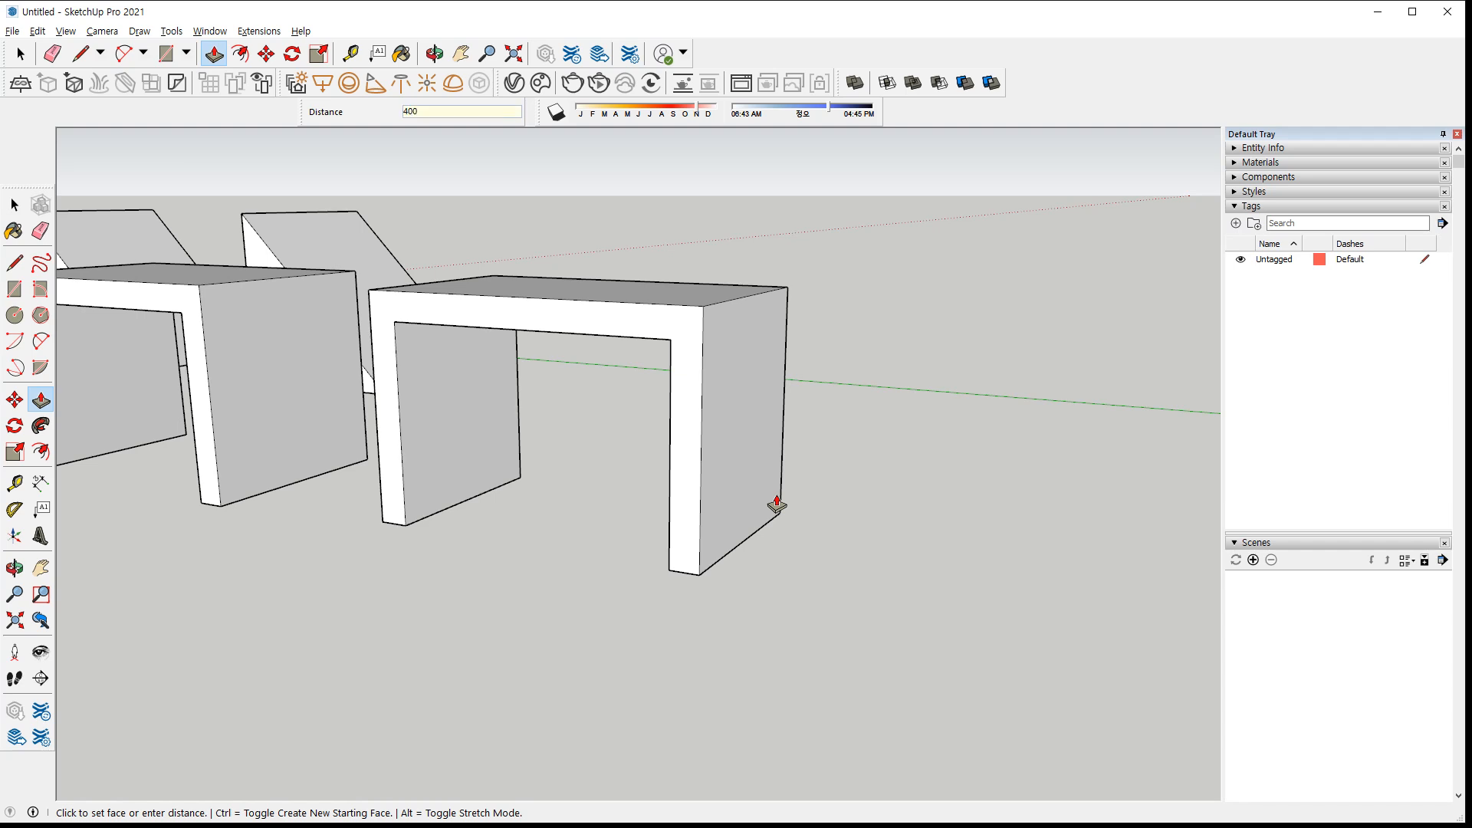
type("400")
key("Return")
Try a 50,400 rectangle on the ground beside the new inverted-U block, with its long side parallel to the block's front
middle_click_drag(796, 493, 616, 614)
key("r")
left_click(701, 596)
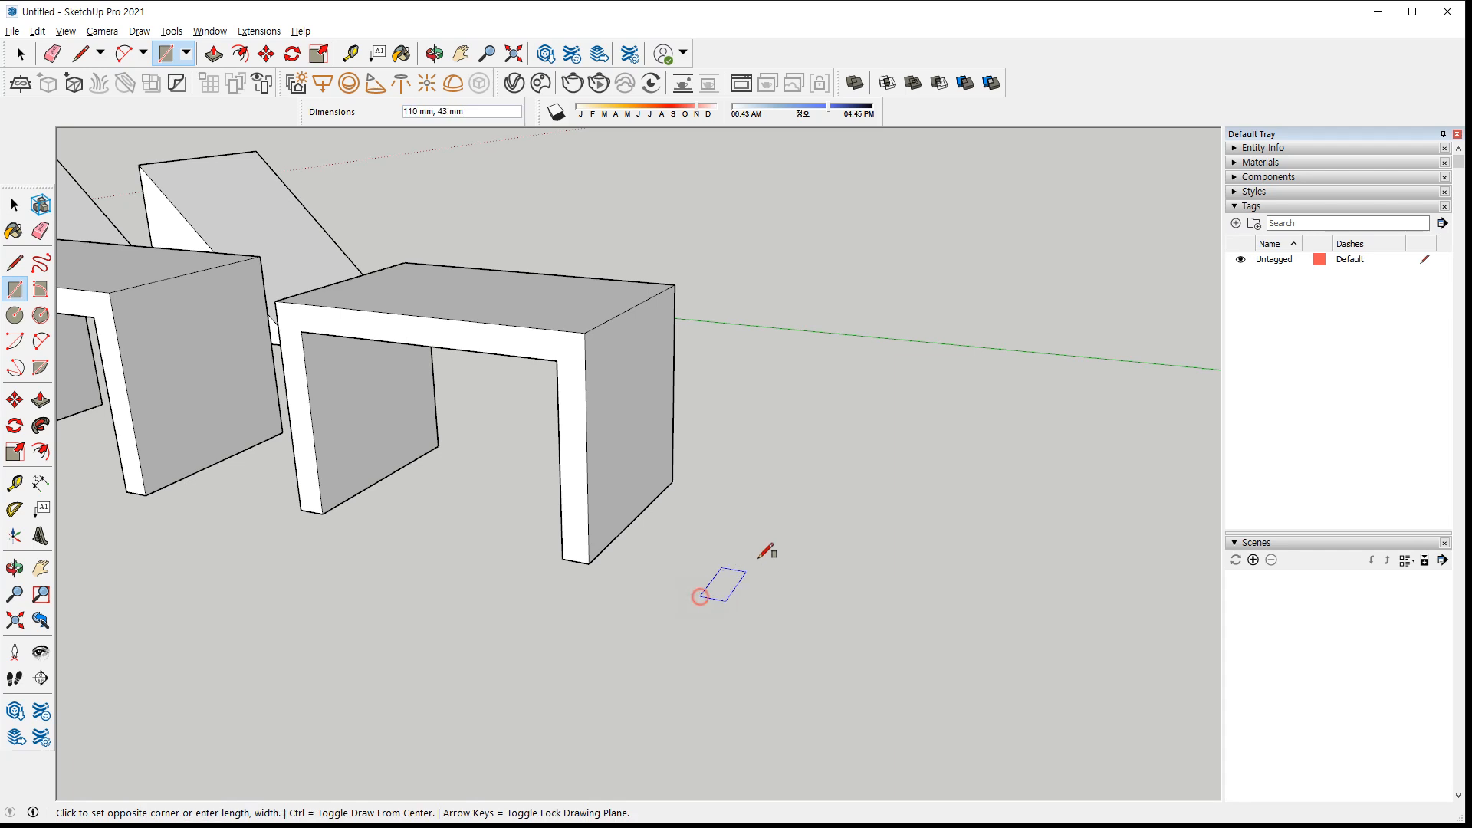
type("50,400")
key("Return")
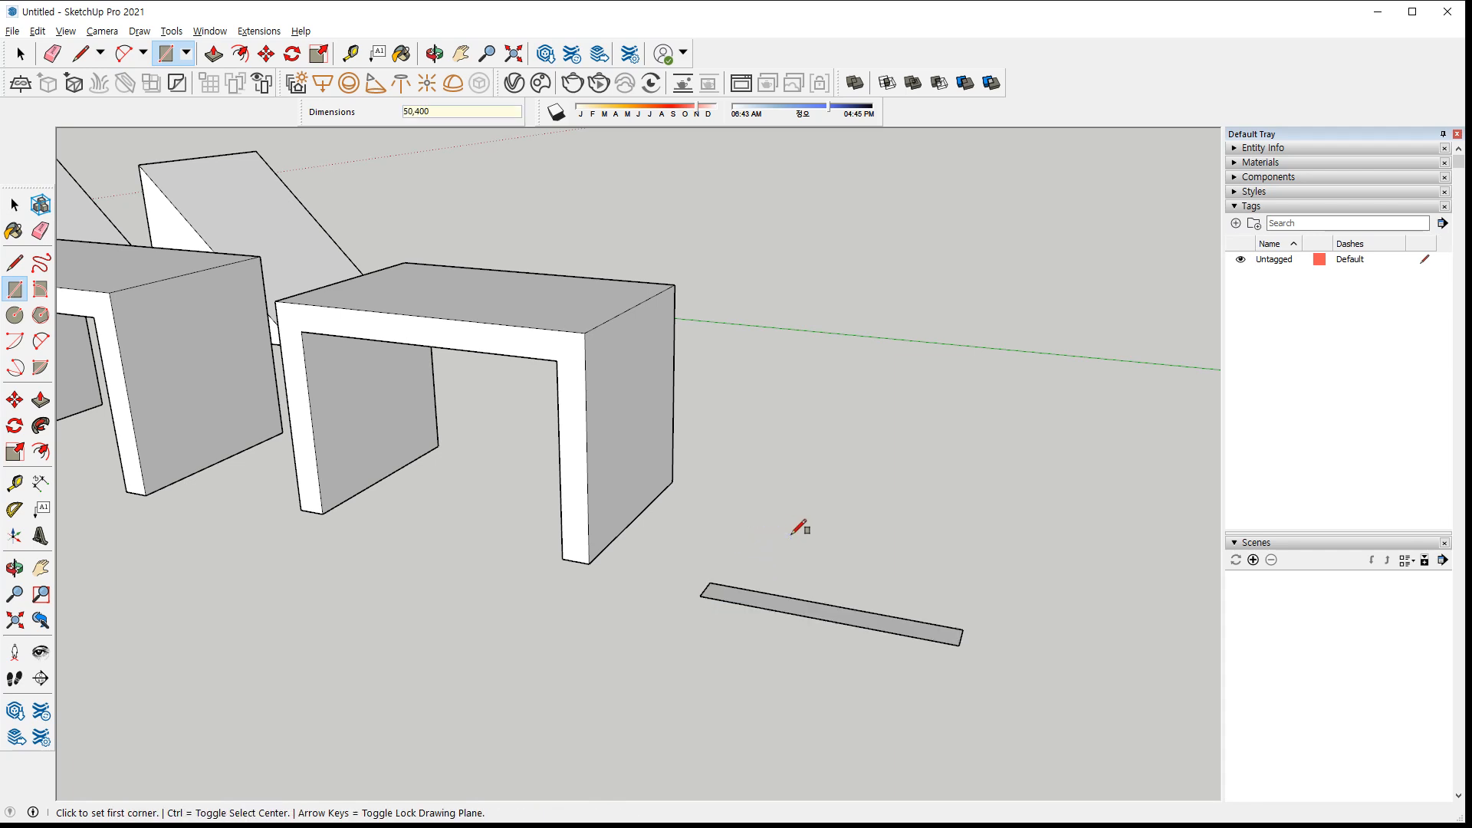
key("ctrl+z")
Draw a 50 × 400 mm rectangle on the ground beside the block, with its long side along the block's depth
left_click(714, 590)
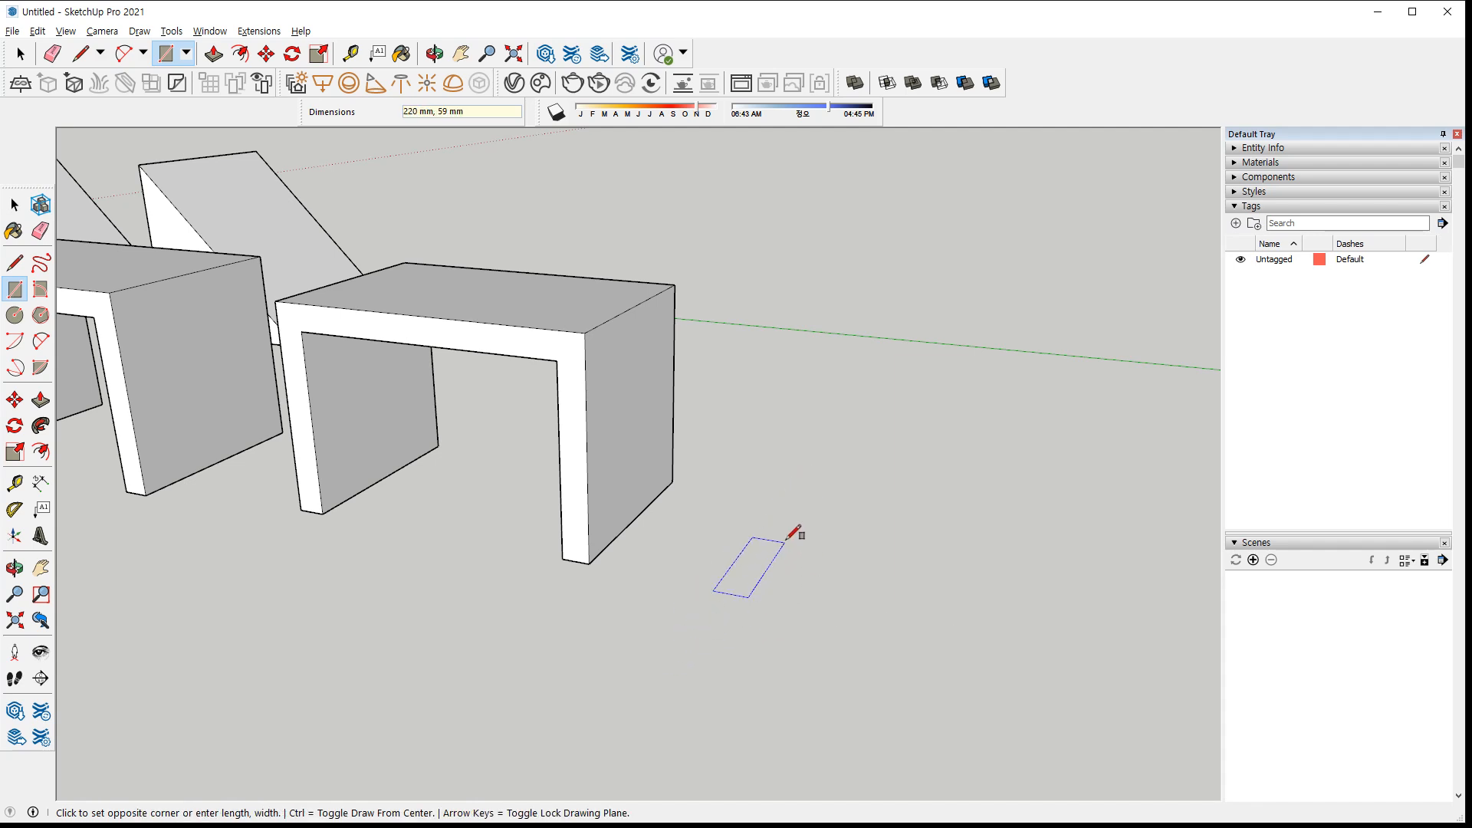
type("50,400")
key("Return")
Extrude the 50 × 400 mm rectangle upward 400 mm to form the first upright leg
key("p")
middle_click_drag(724, 618, 442, 706)
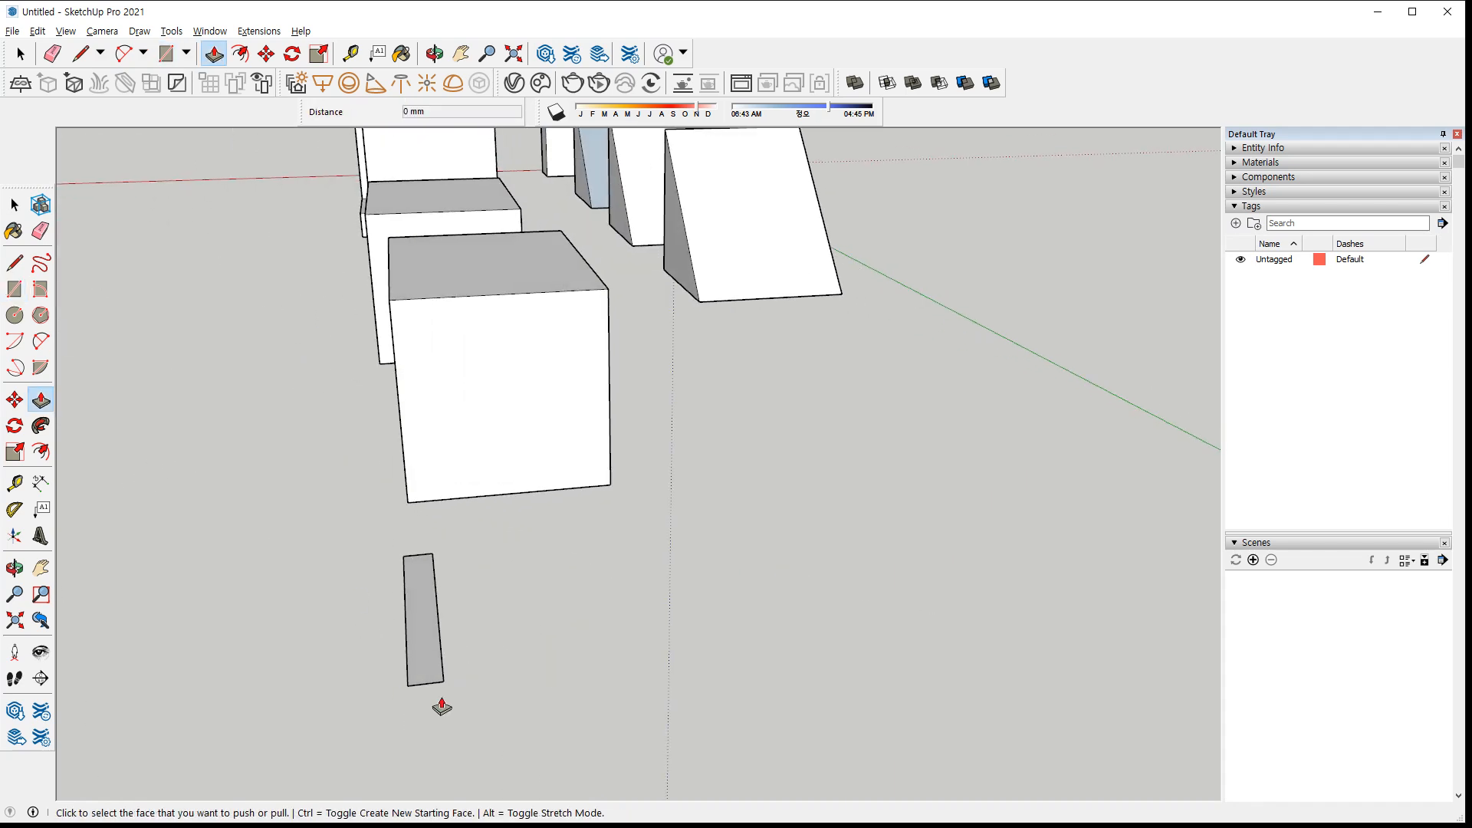
left_click(411, 650)
type("40")
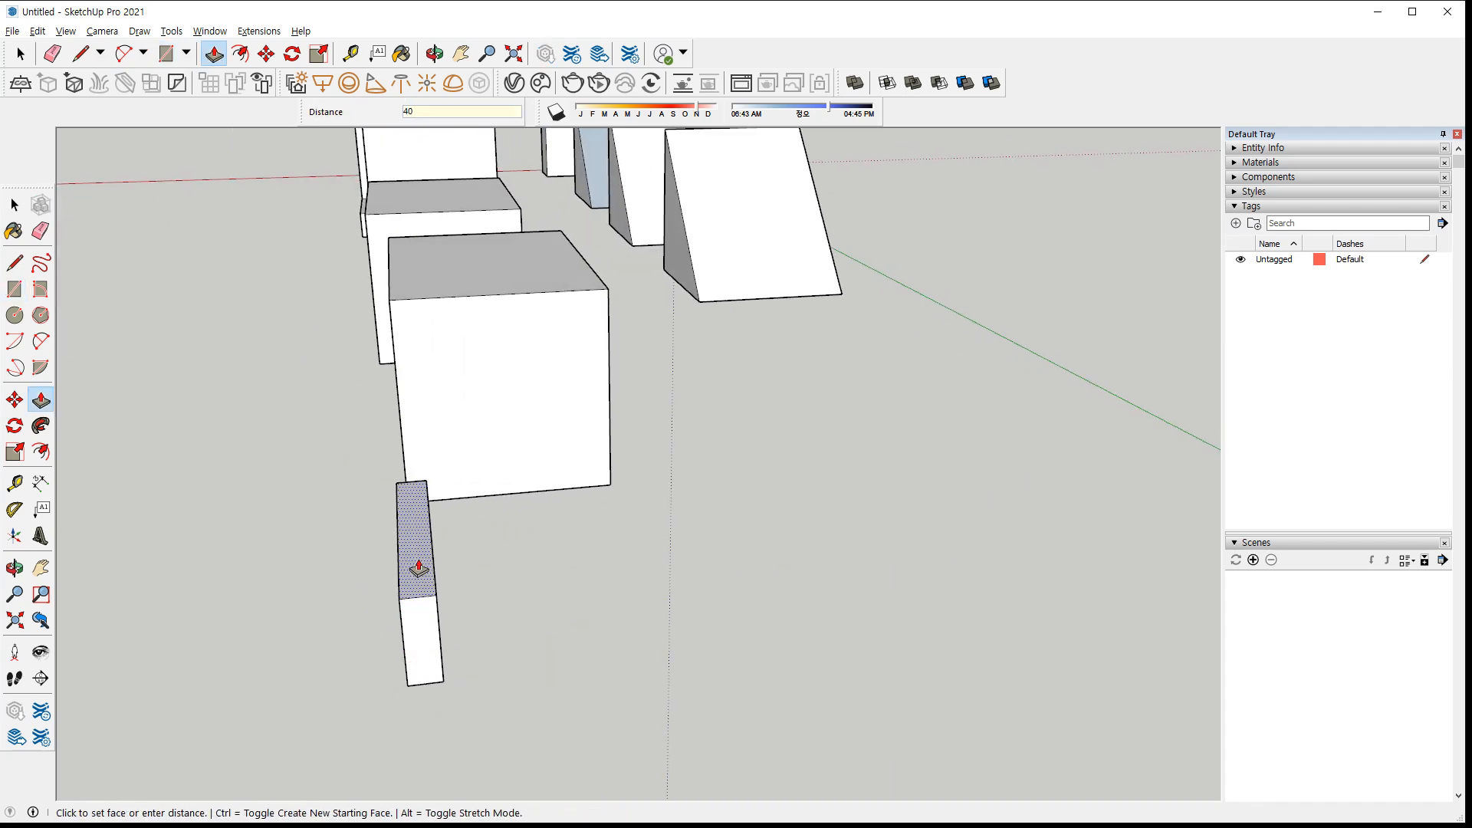
type("0")
key("Return")
Draw a 400 × 50 mm rectangle along the upper edge of the upright slab's large face that looks toward the other blocks
middle_click_drag(536, 401, 84, 429)
middle_click_drag(130, 380, 99, 394)
key("r")
left_click(87, 378)
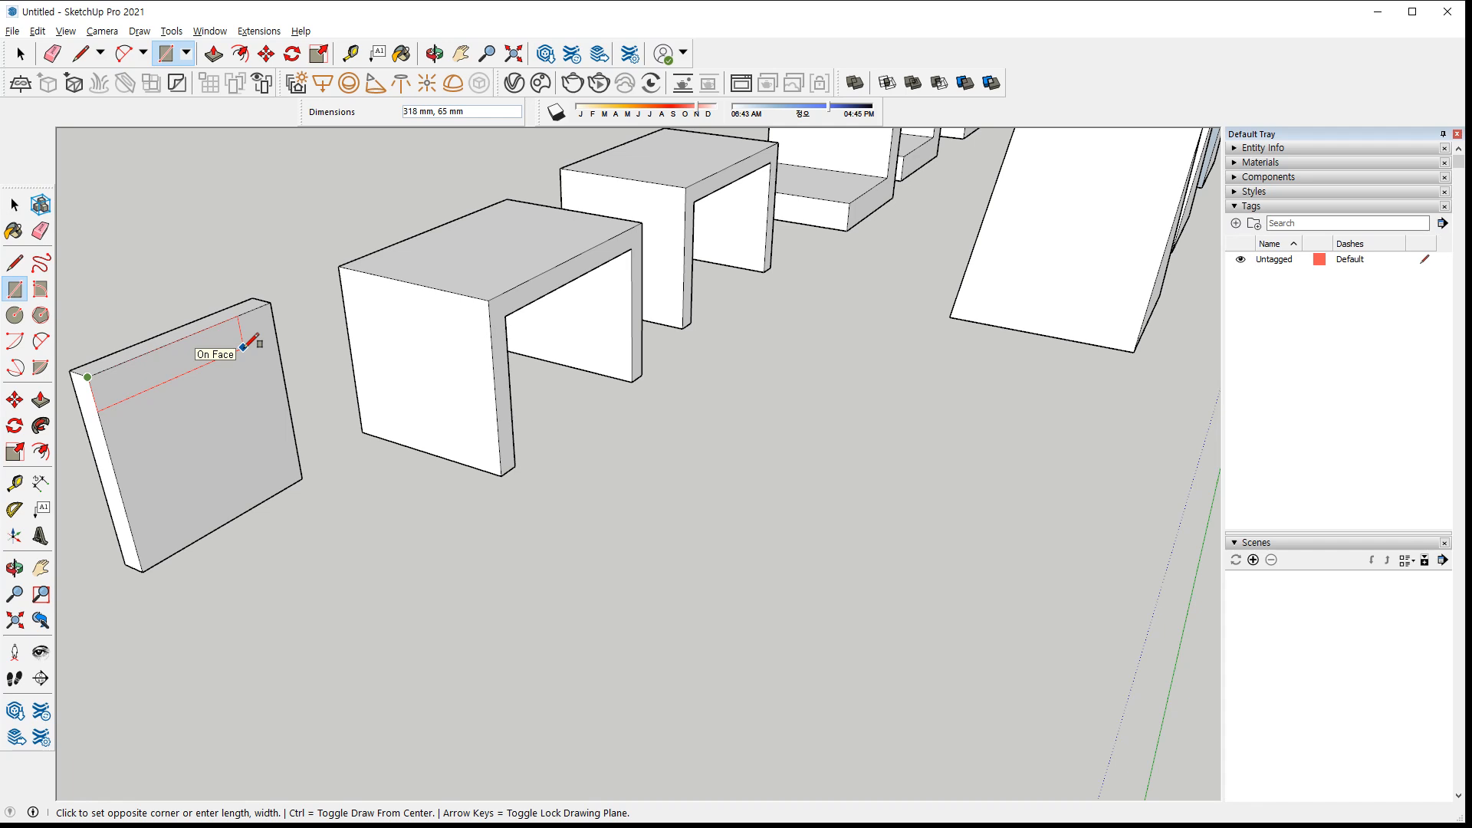
type("400,50")
key("Return")
Extrude the 400 × 50 mm strip outward 500 mm to form the block's top slab
key("p")
left_click(214, 346)
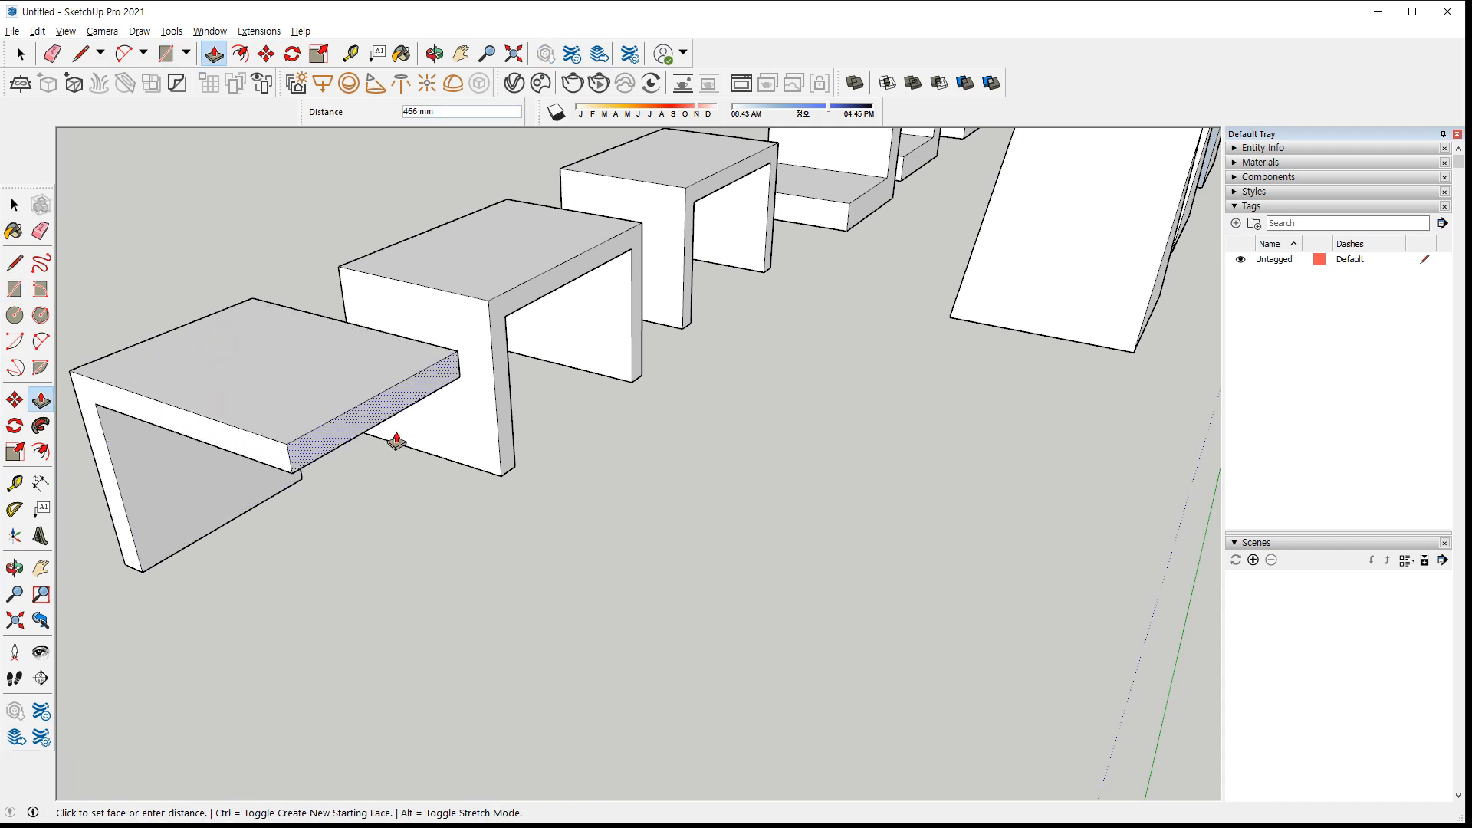
left_click(395, 442)
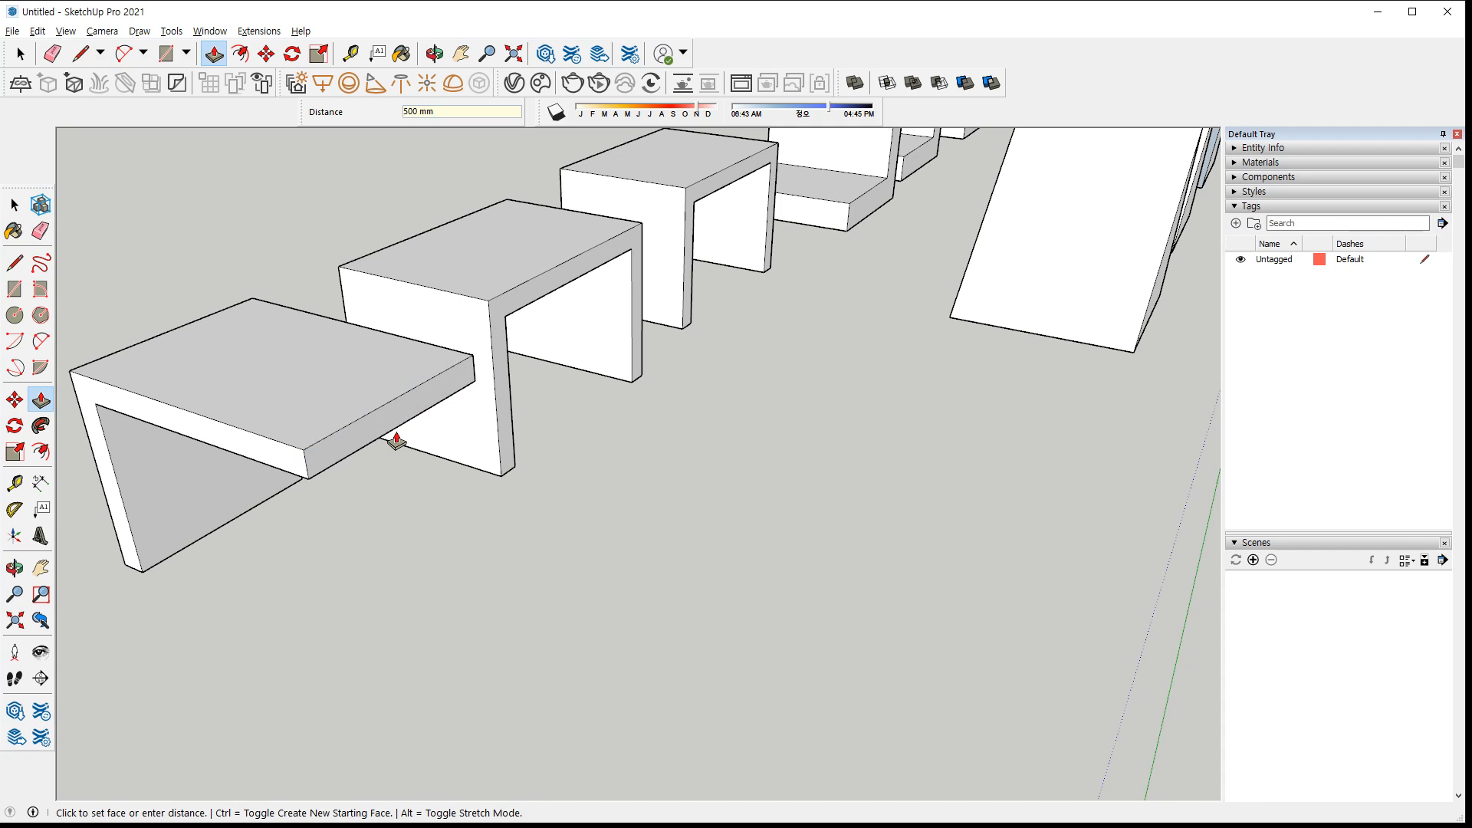
Draw a 400 × 50 mm rectangle on the underside of the top slab, along its free end
middle_click_drag(396, 442, 448, 234)
key("r")
left_click(473, 219)
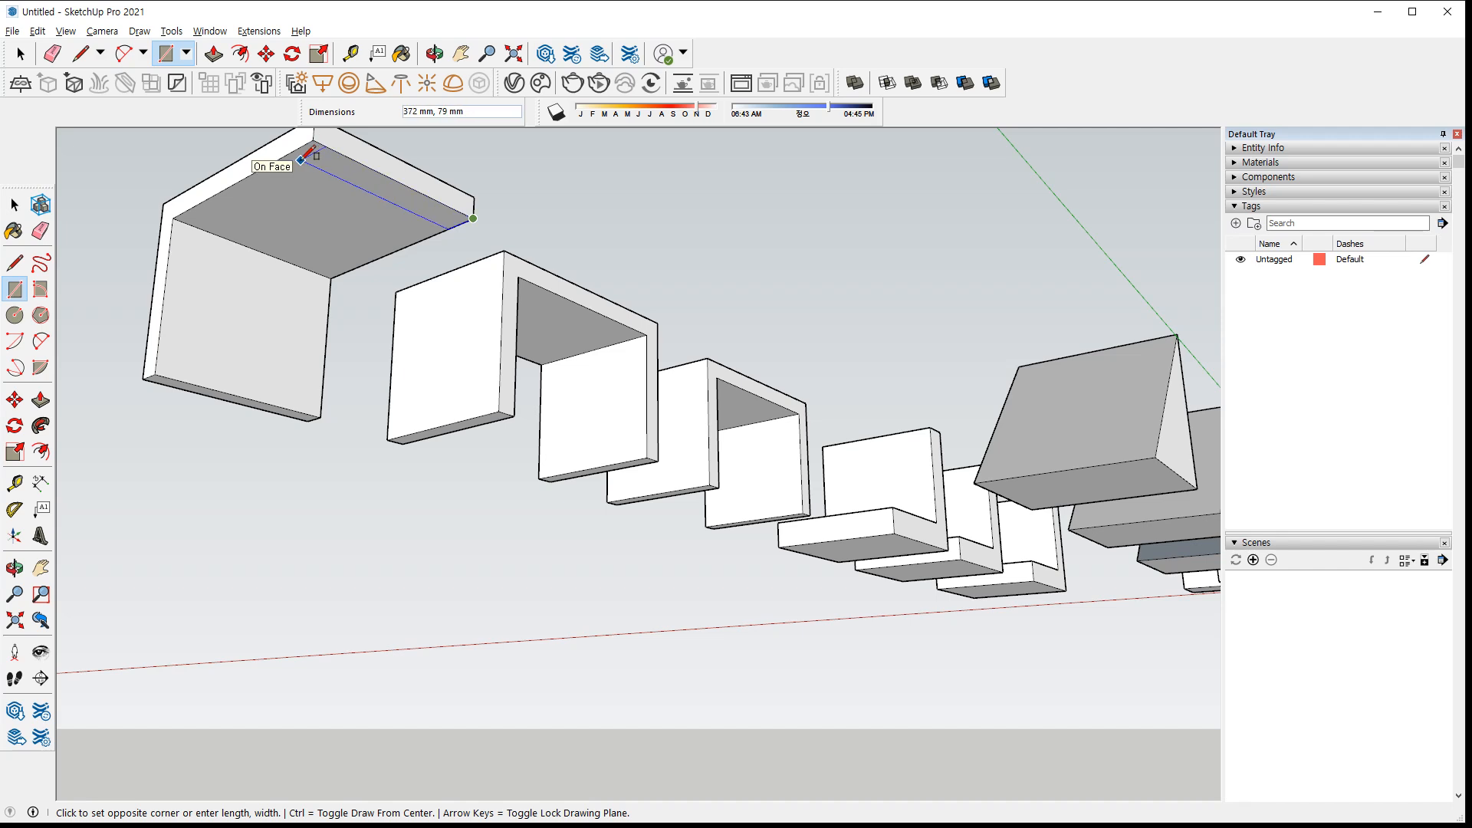
type("400,50")
key("Return")
Extrude the underside strip downward to the level of the first leg's bottom, forming the second leg
key("p")
left_click(373, 243)
left_click(158, 369)
middle_click_drag(192, 387, 493, 722)
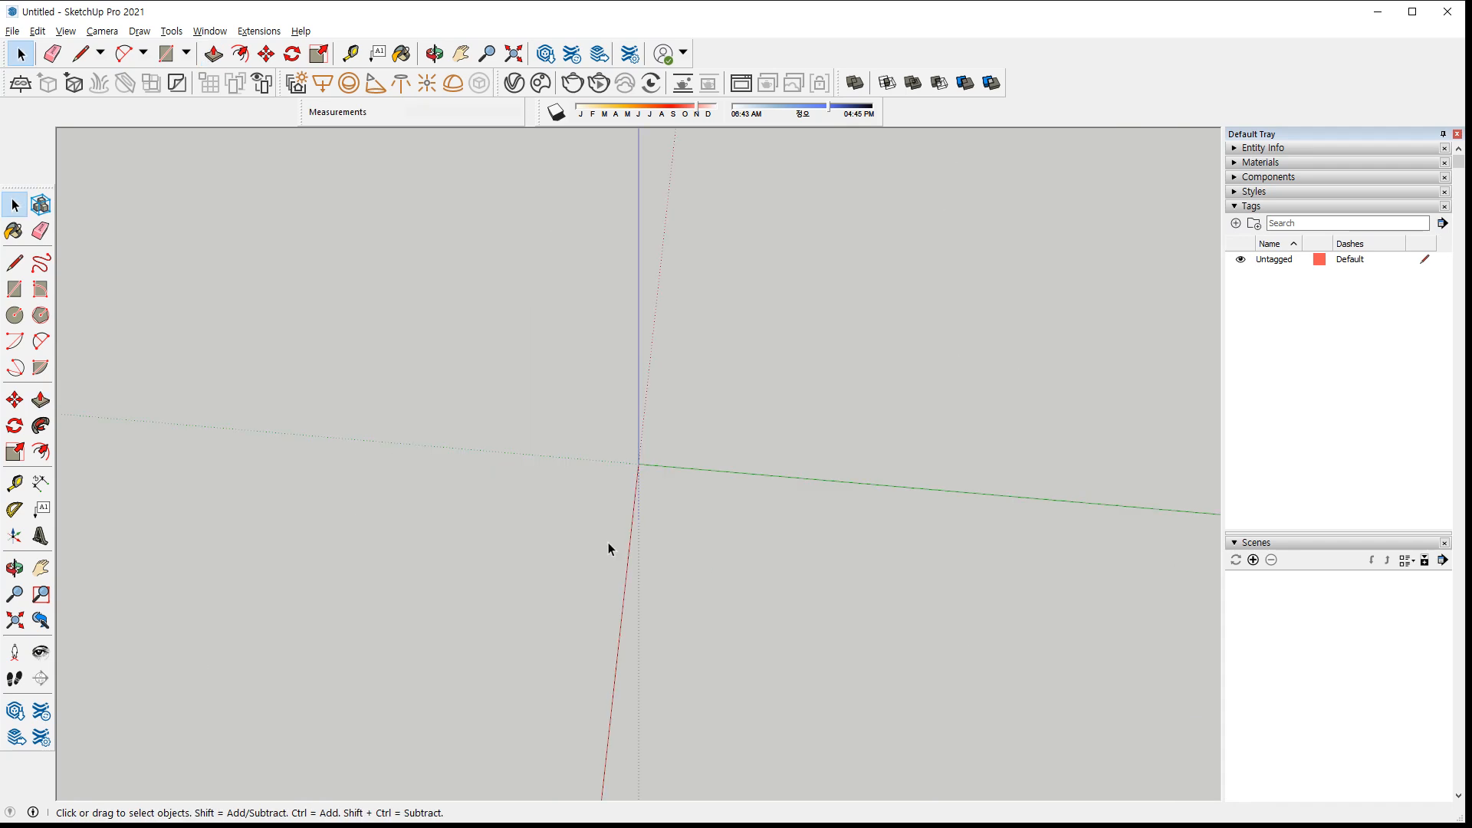
Draw a 500 × 500 mm square on the ground near the origin of the empty model
key("r")
middle_click_drag(658, 592, 681, 506)
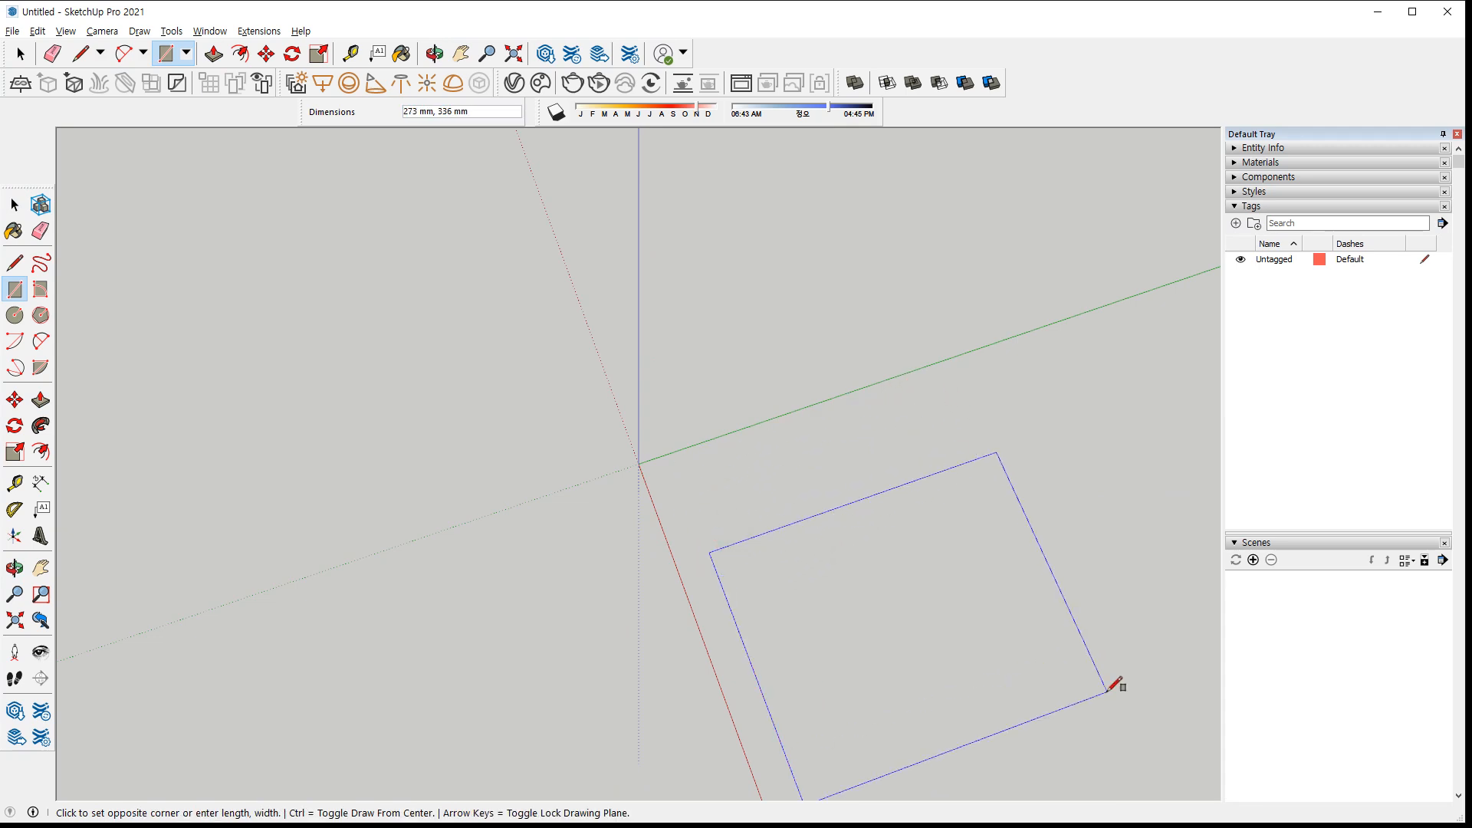
type("500,500")
key("Return")
Draw 100 × 100 mm squares inside the large square's two corners along the edge nearest the red axis
middle_click_drag(1111, 690, 378, 579)
left_click(316, 569)
type("10")
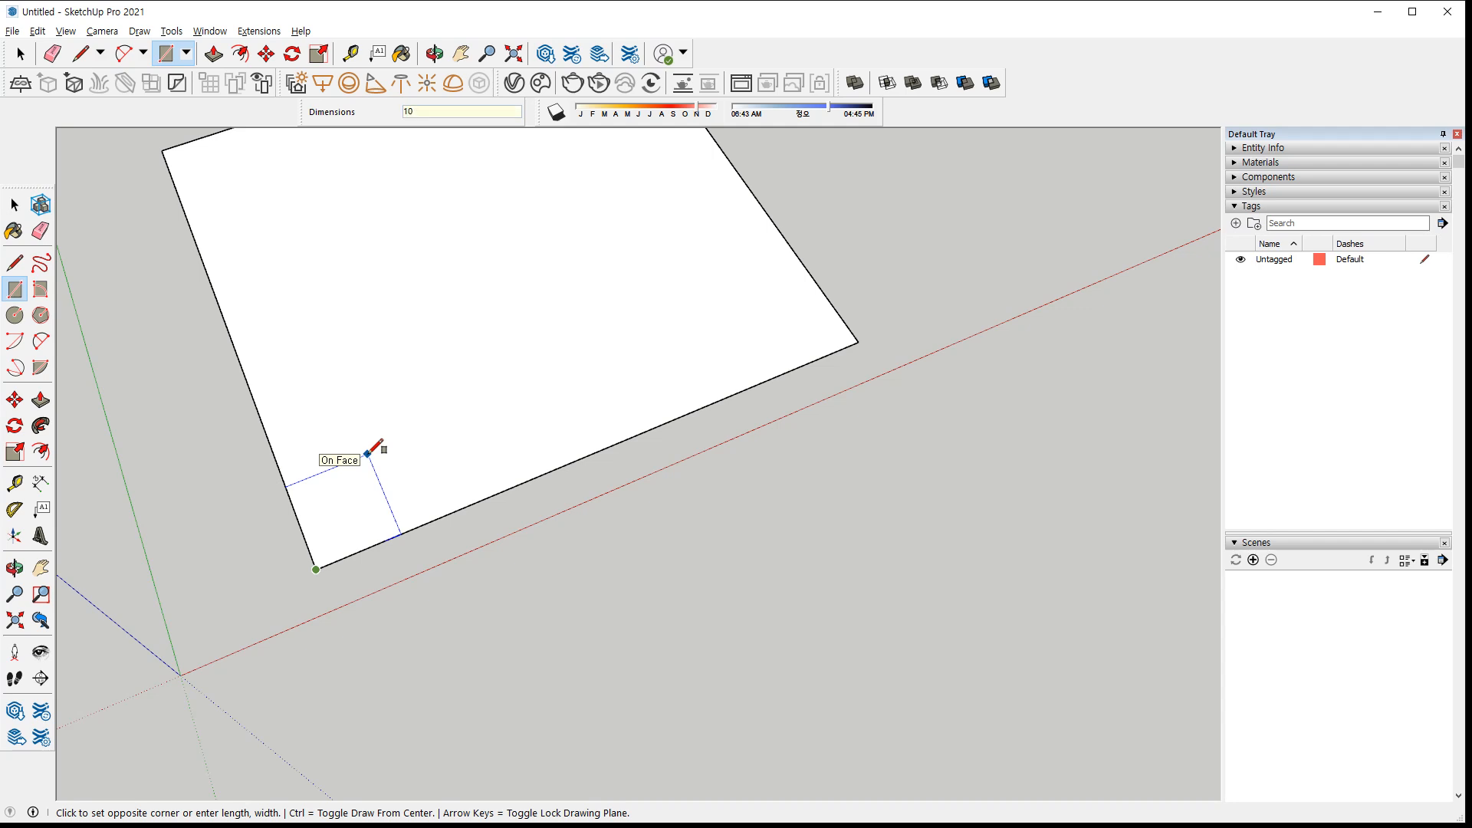
type("0,100")
key("Return")
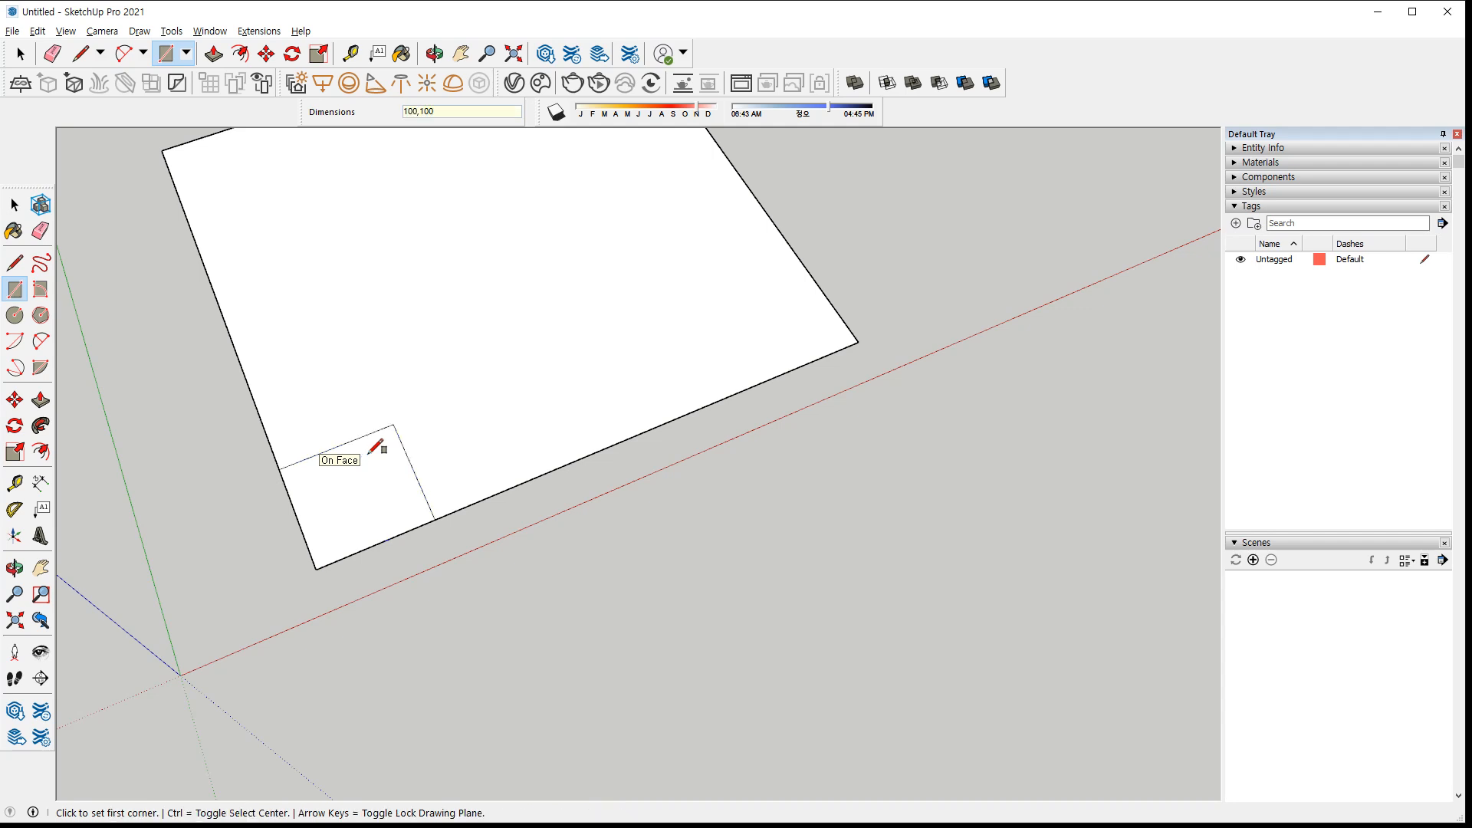
middle_click_drag(575, 436, 795, 449)
left_click(798, 457)
type("10")
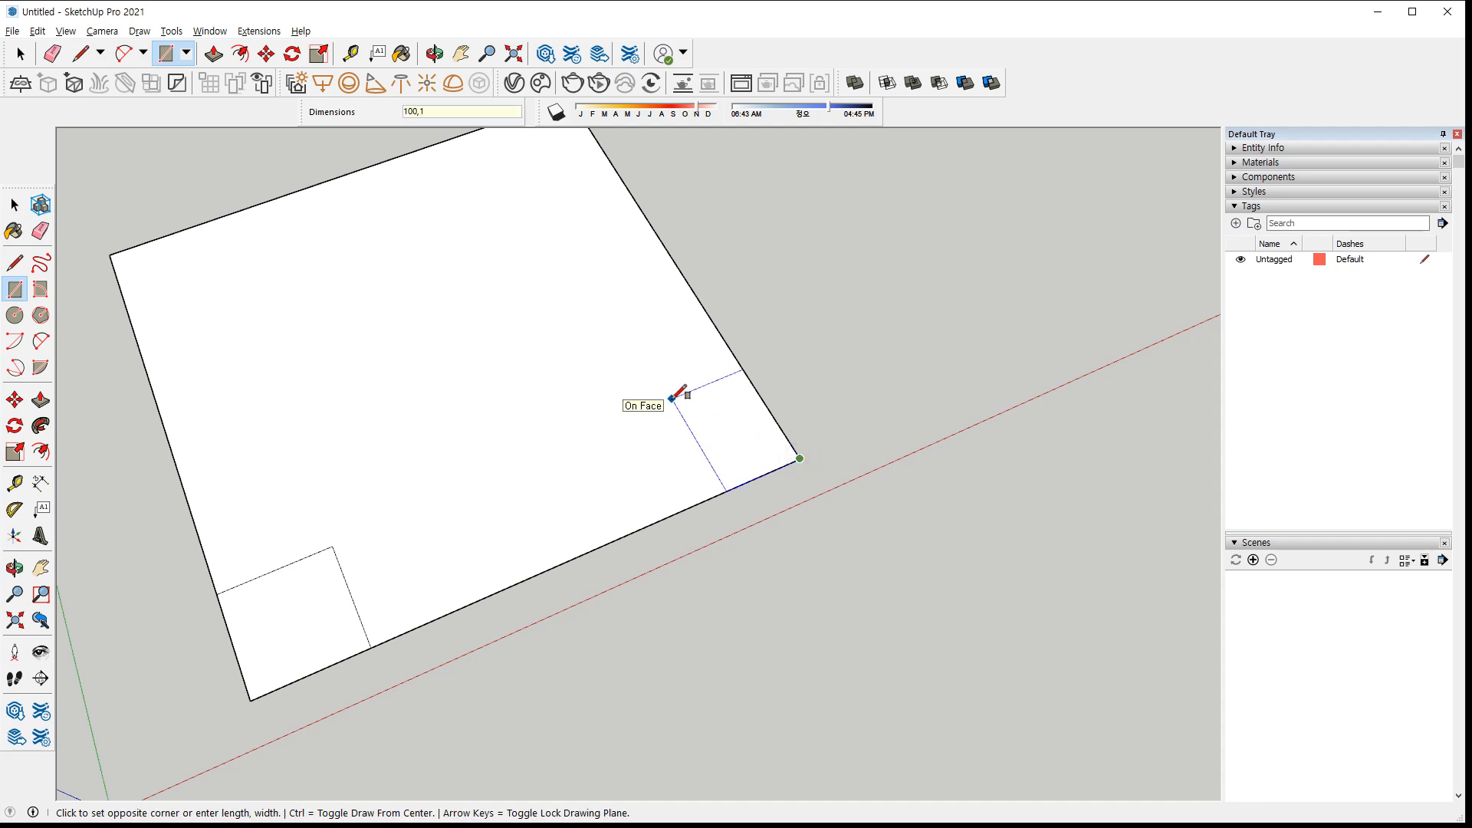
key("Return")
Draw 100 × 100 mm squares inside the large square's two corners farthest from the red axis
scroll(674, 397, "down", 2)
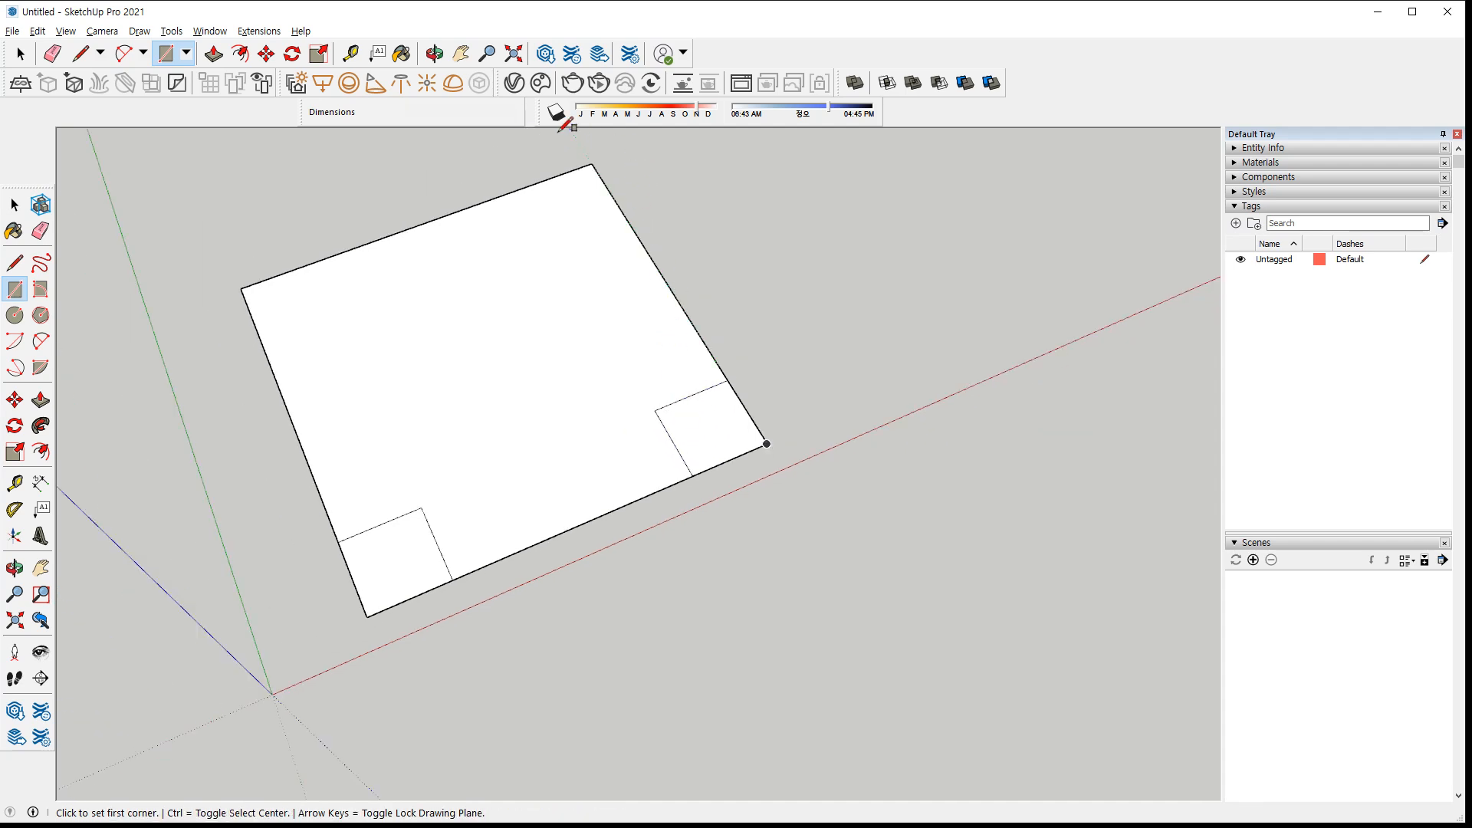
left_click(591, 163)
type("100,100")
key("Return")
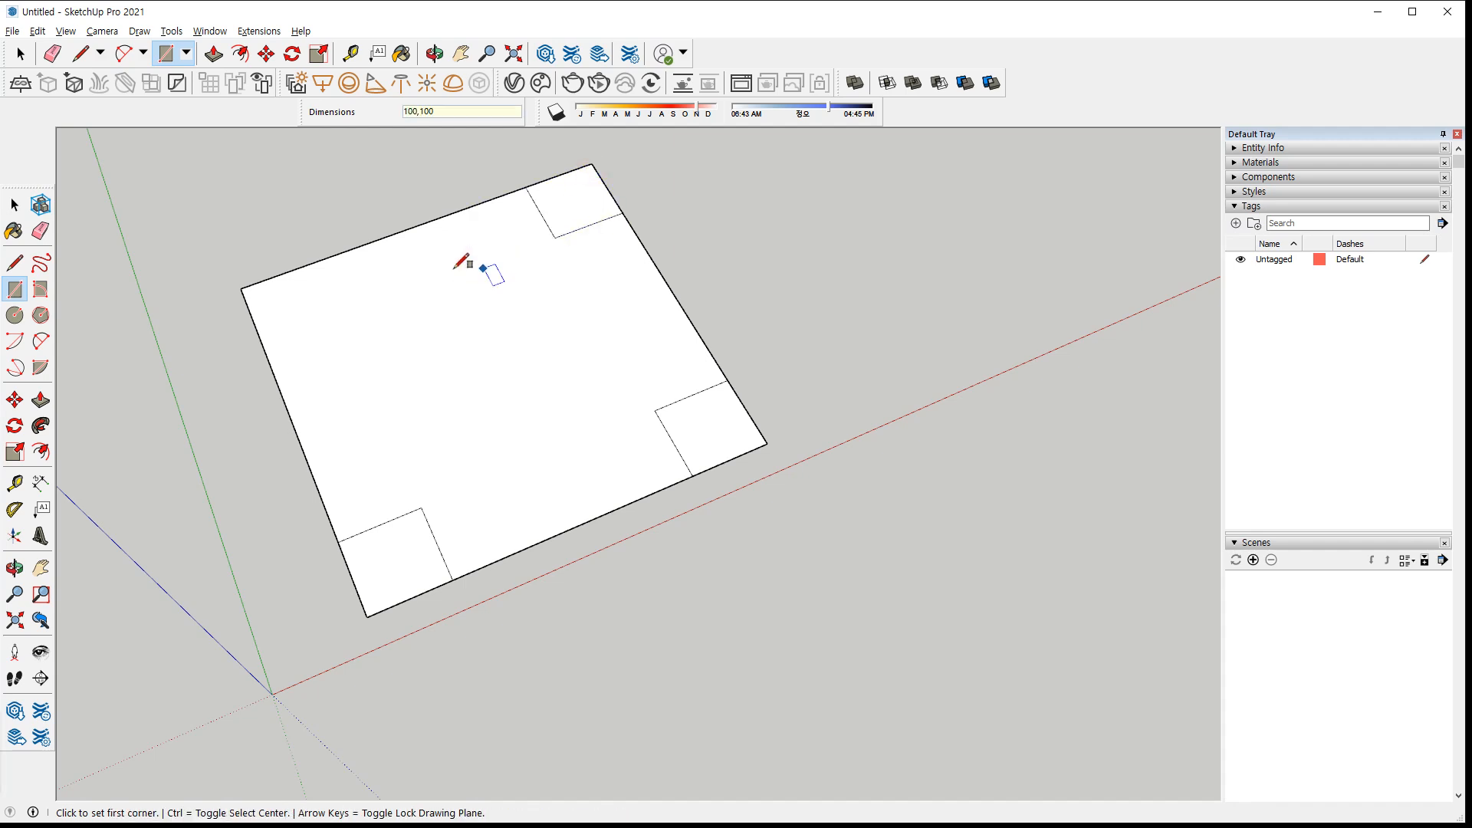
left_click(241, 287)
type("100,100")
key("Return")
Erase the outer edges of all four corner squares to leave a cross-shaped face
key("e")
left_click_drag(566, 160, 635, 176)
left_click_drag(762, 419, 749, 453)
left_click_drag(427, 631, 339, 588)
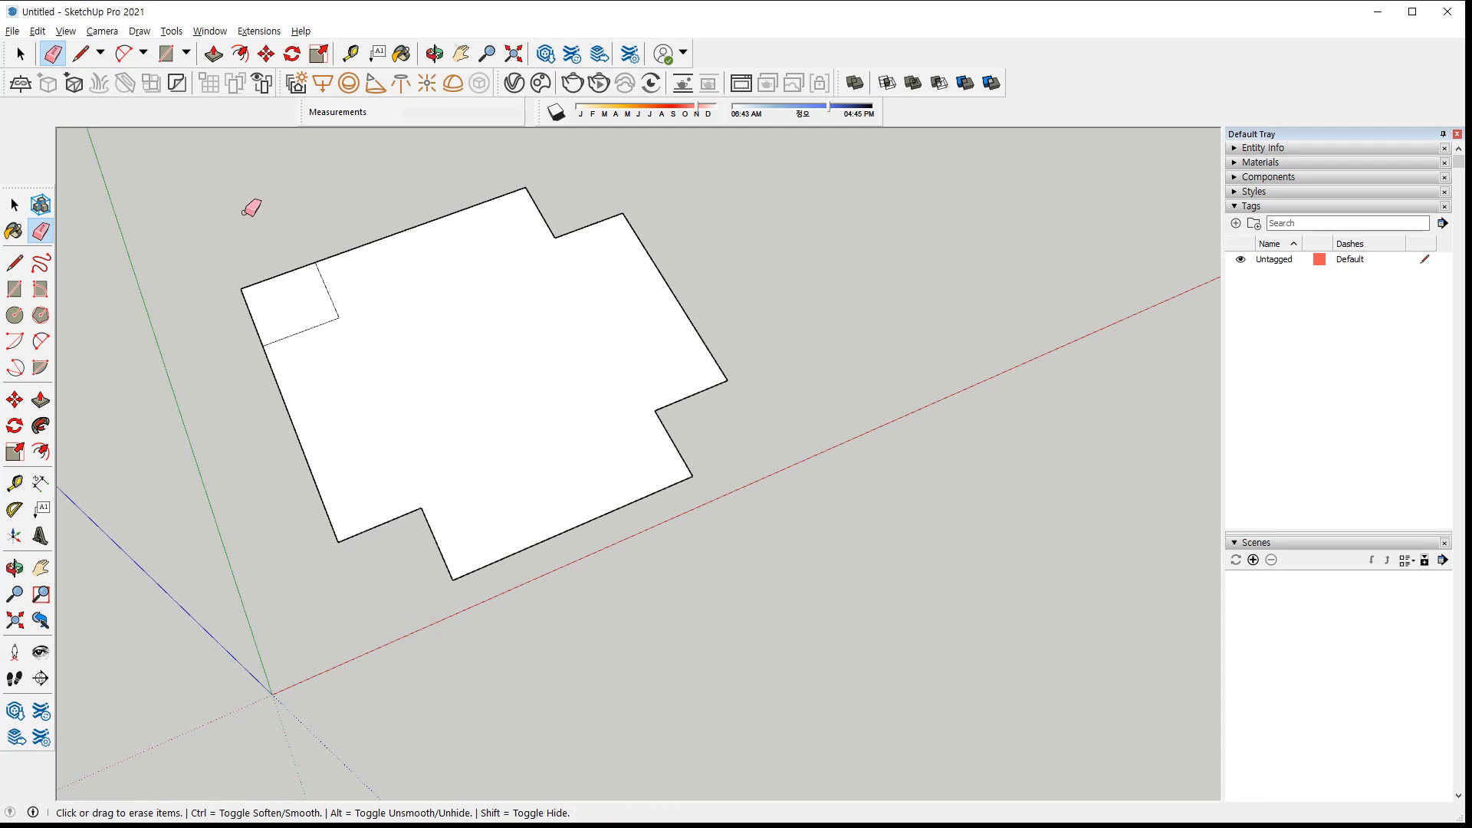
left_click_drag(264, 259, 227, 342)
key("space")
Extrude the cross-shaped face upward 500 mm with Push/Pull
key("p")
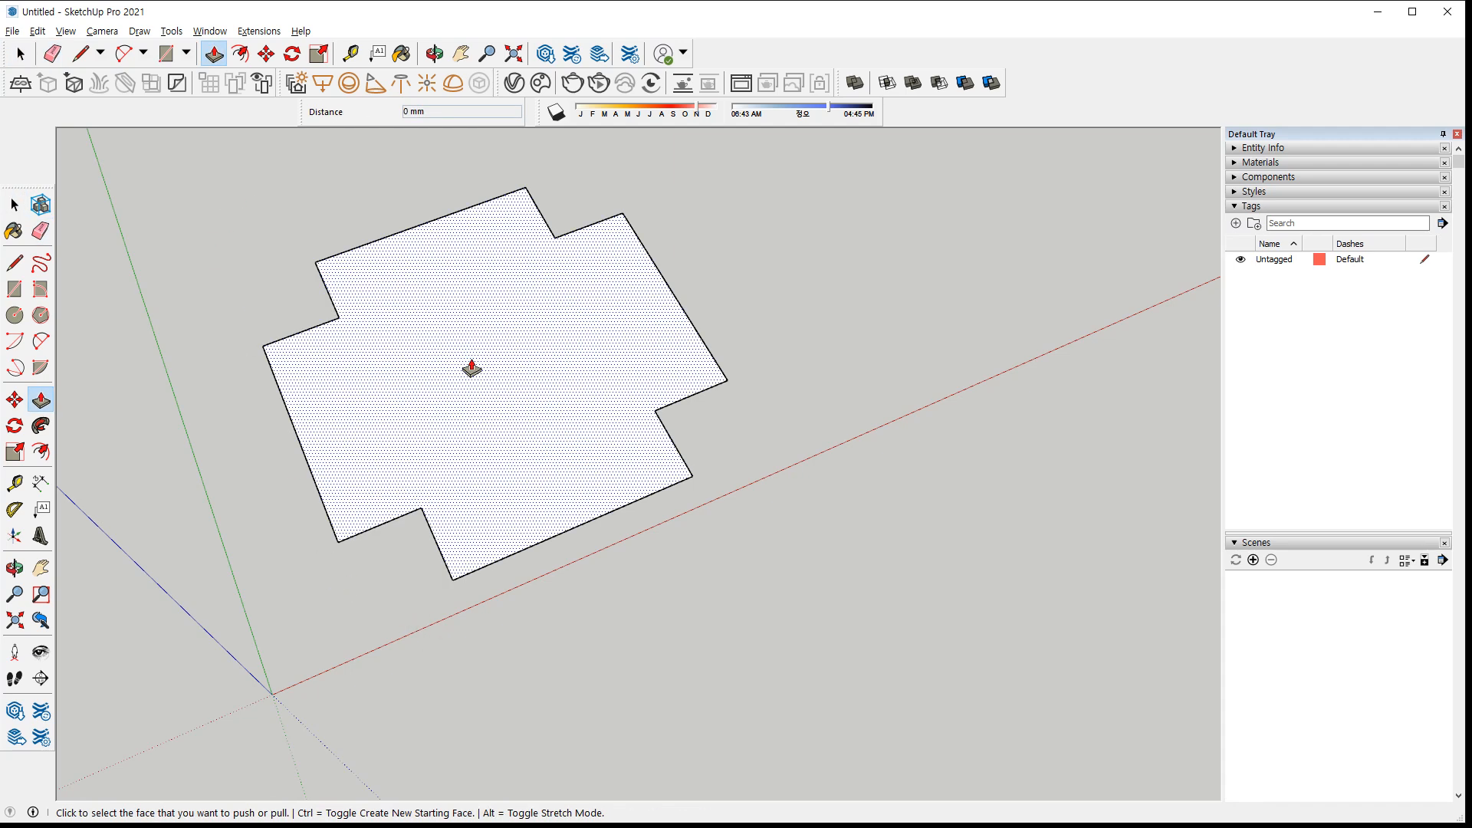
left_click(470, 369)
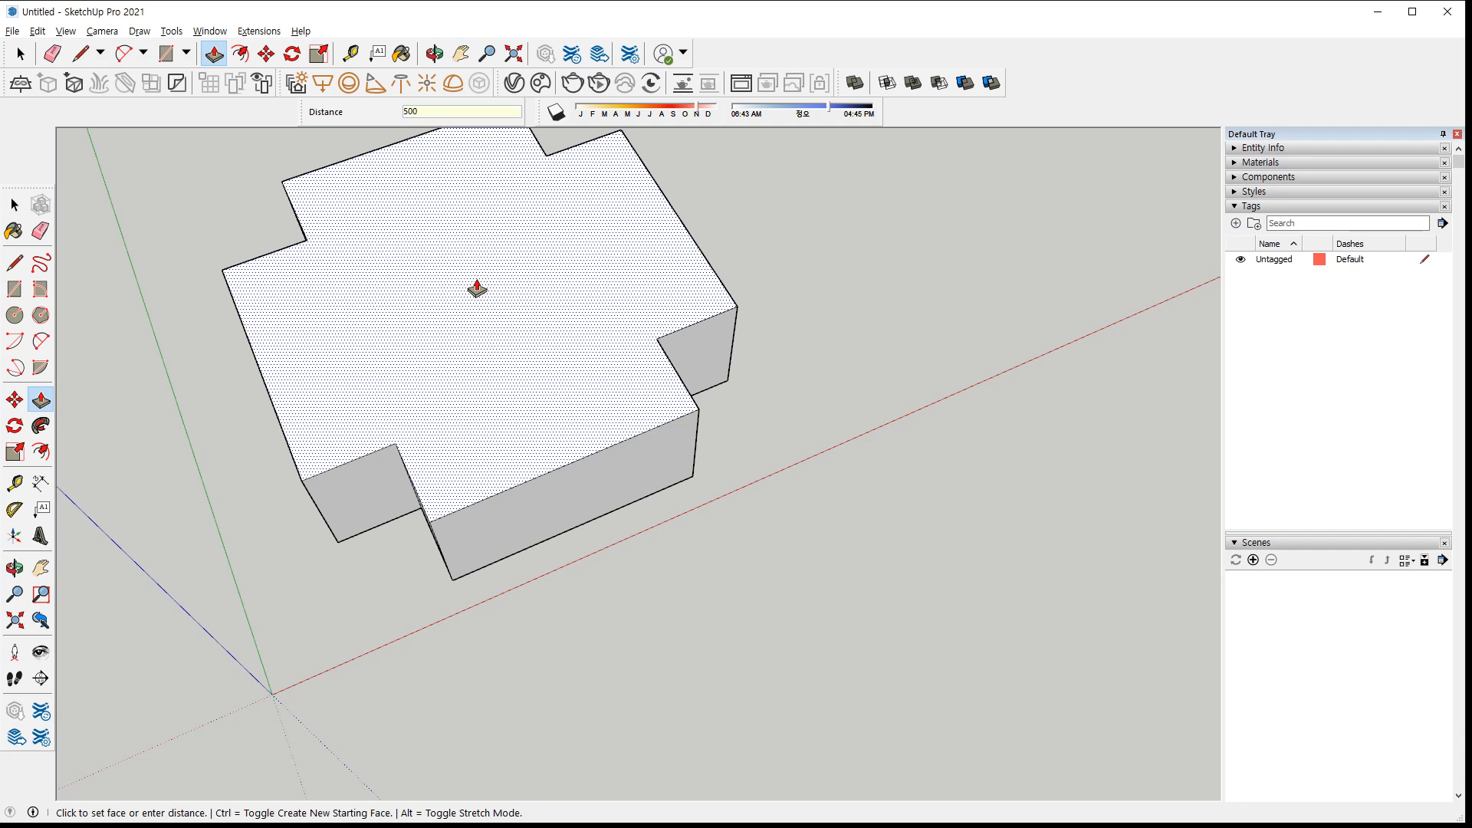
key("Return")
scroll(468, 323, "down", 3)
middle_click_drag(463, 345, 552, 515)
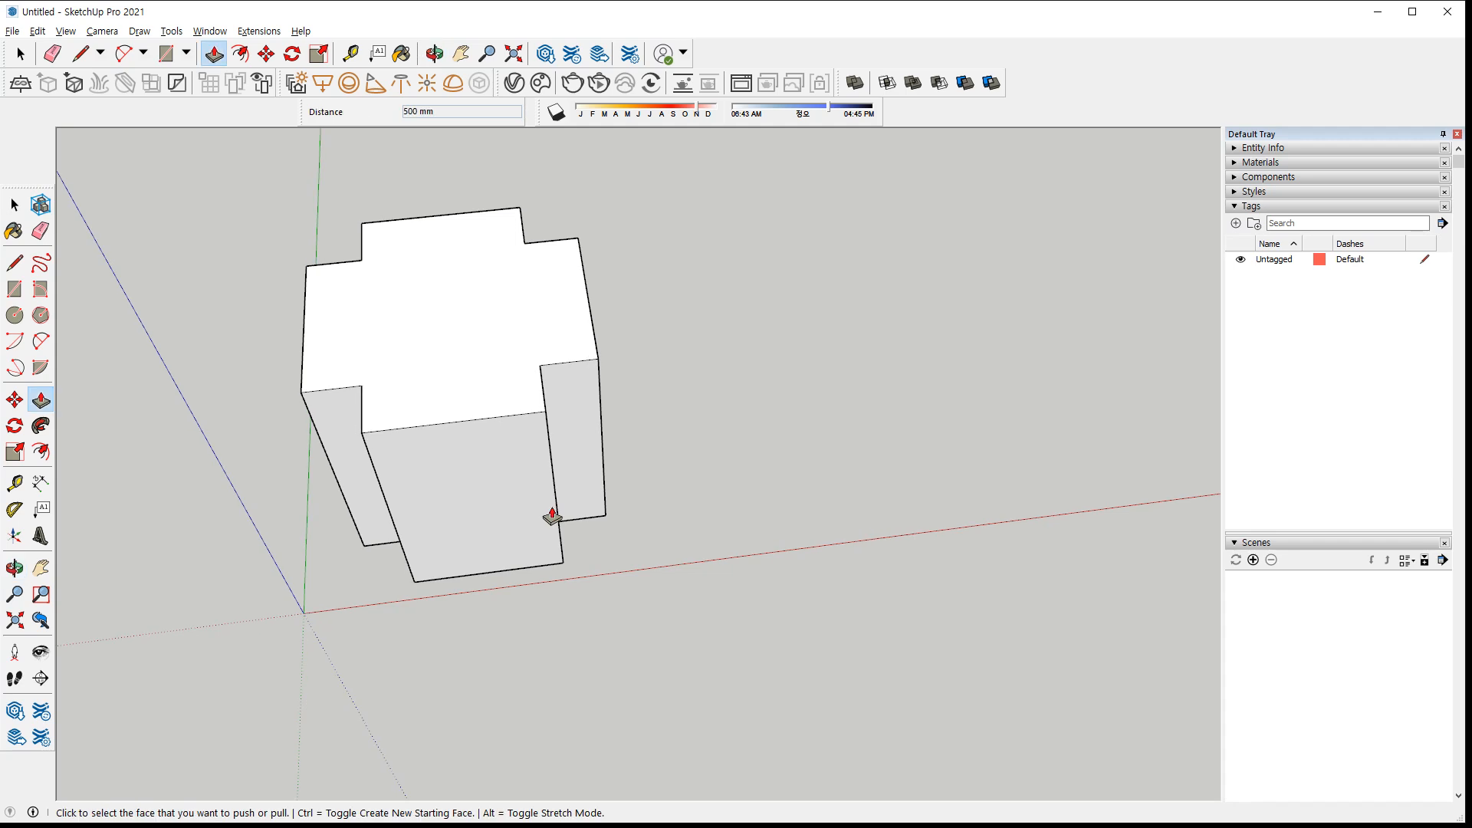